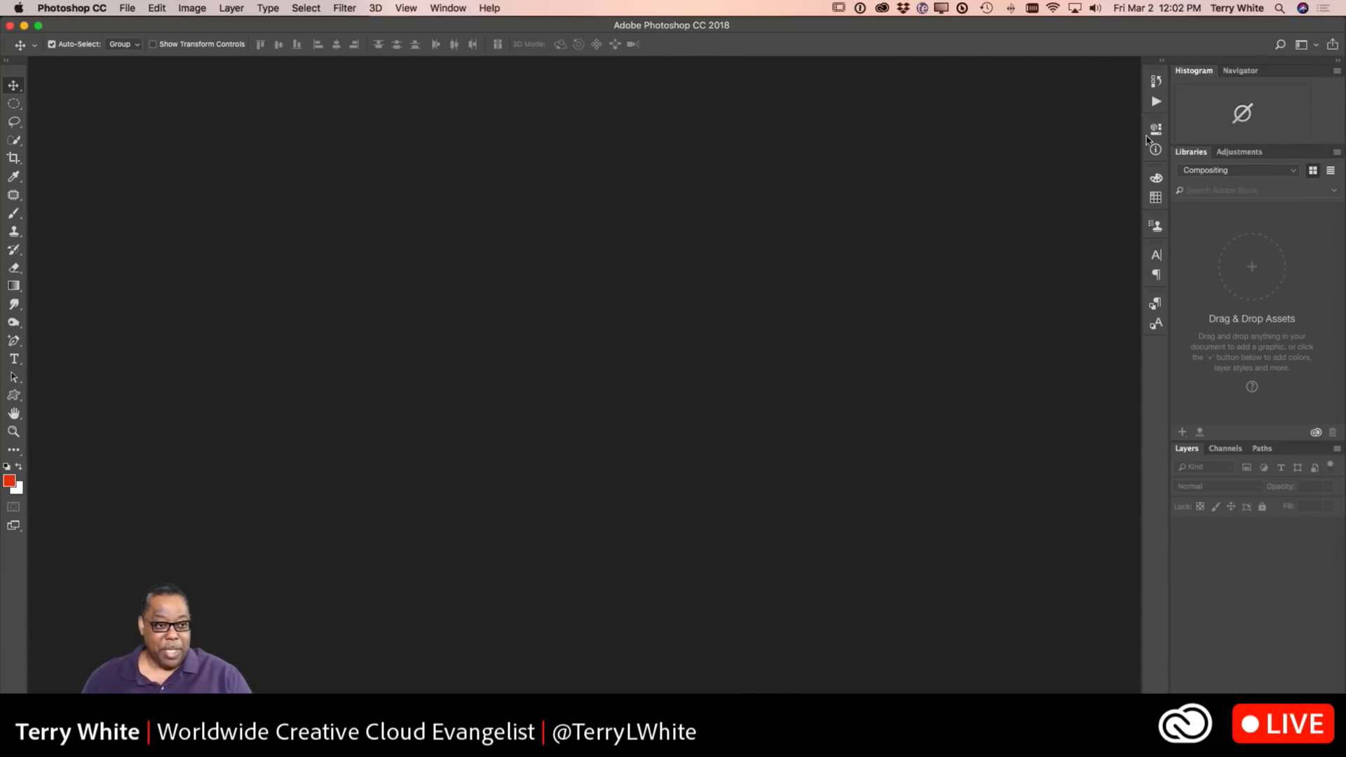
# - Start opening a file and browse Creative Cloud Files, sorted by name, to the Photoshop folder inside MS Demo
pyautogui.click(131, 9)
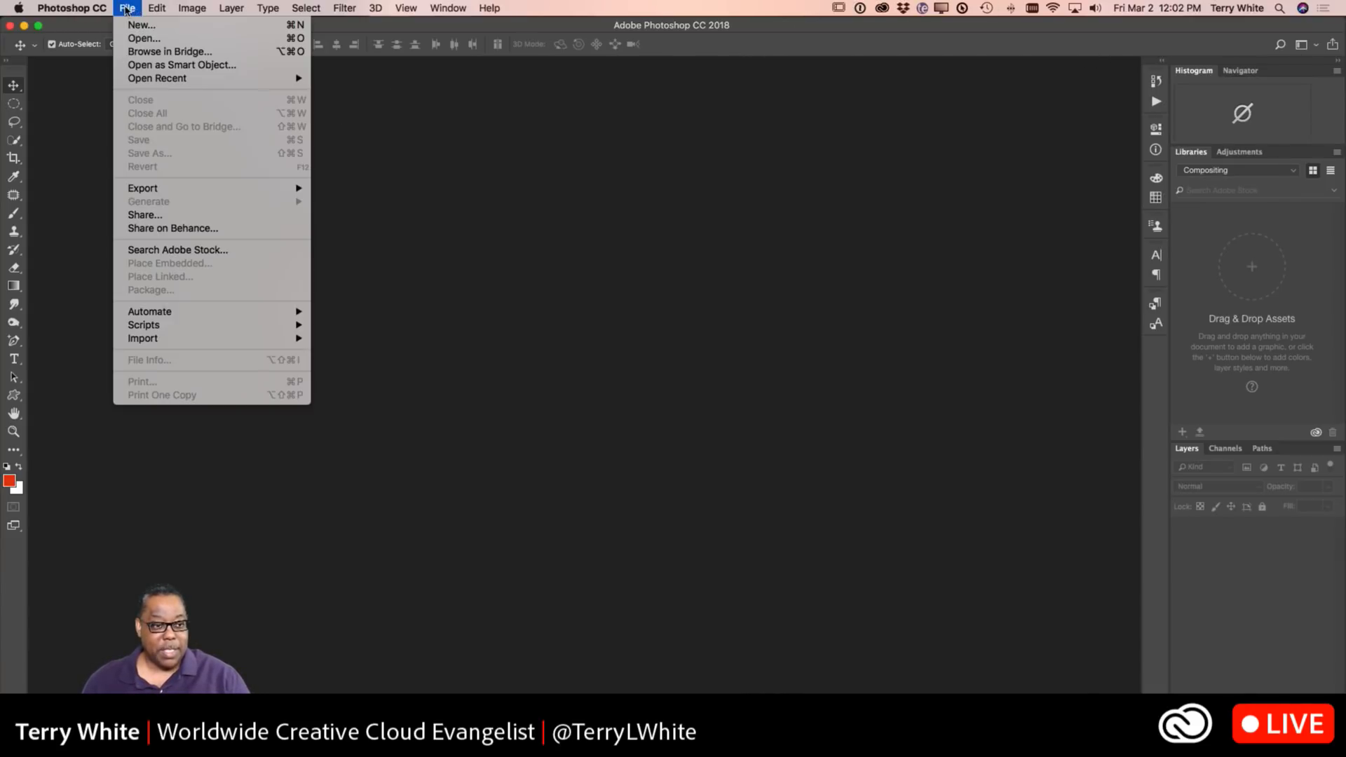
pyautogui.click(134, 38)
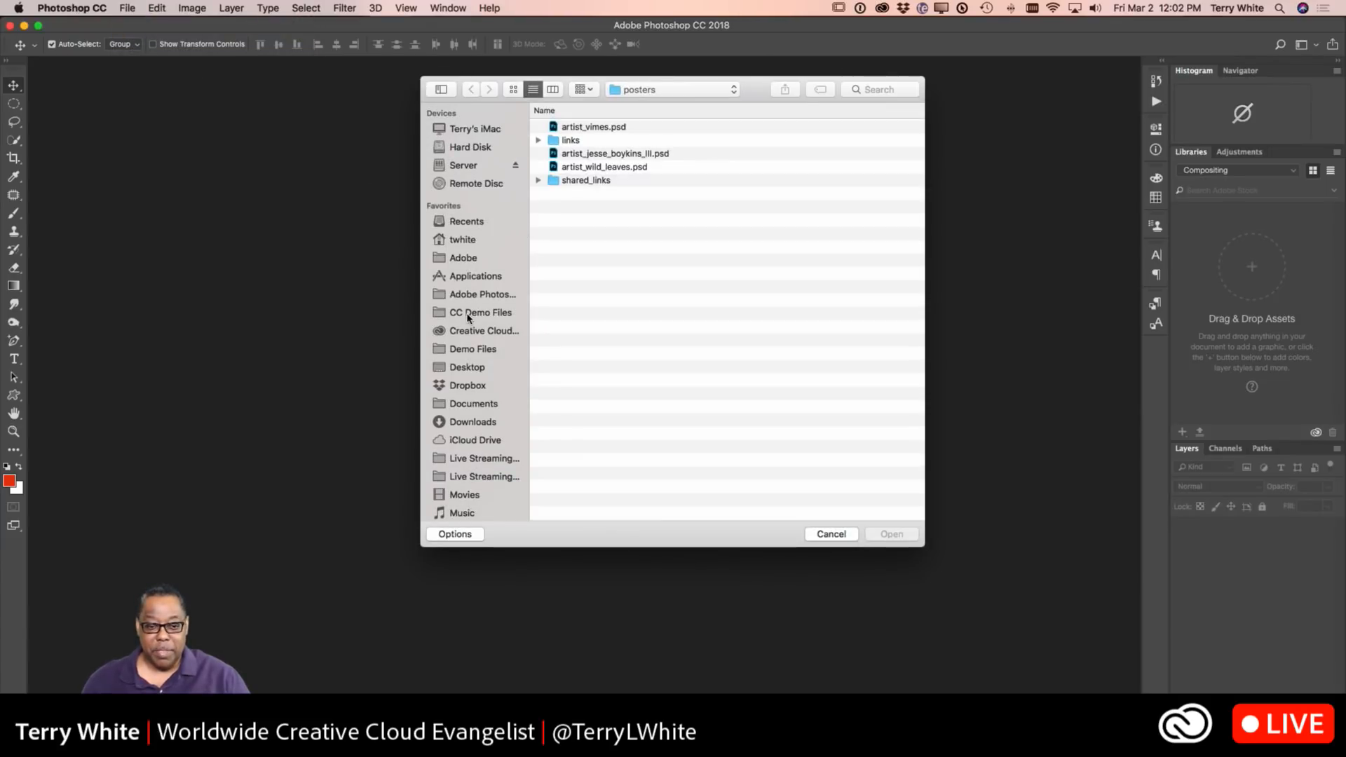
pyautogui.click(466, 330)
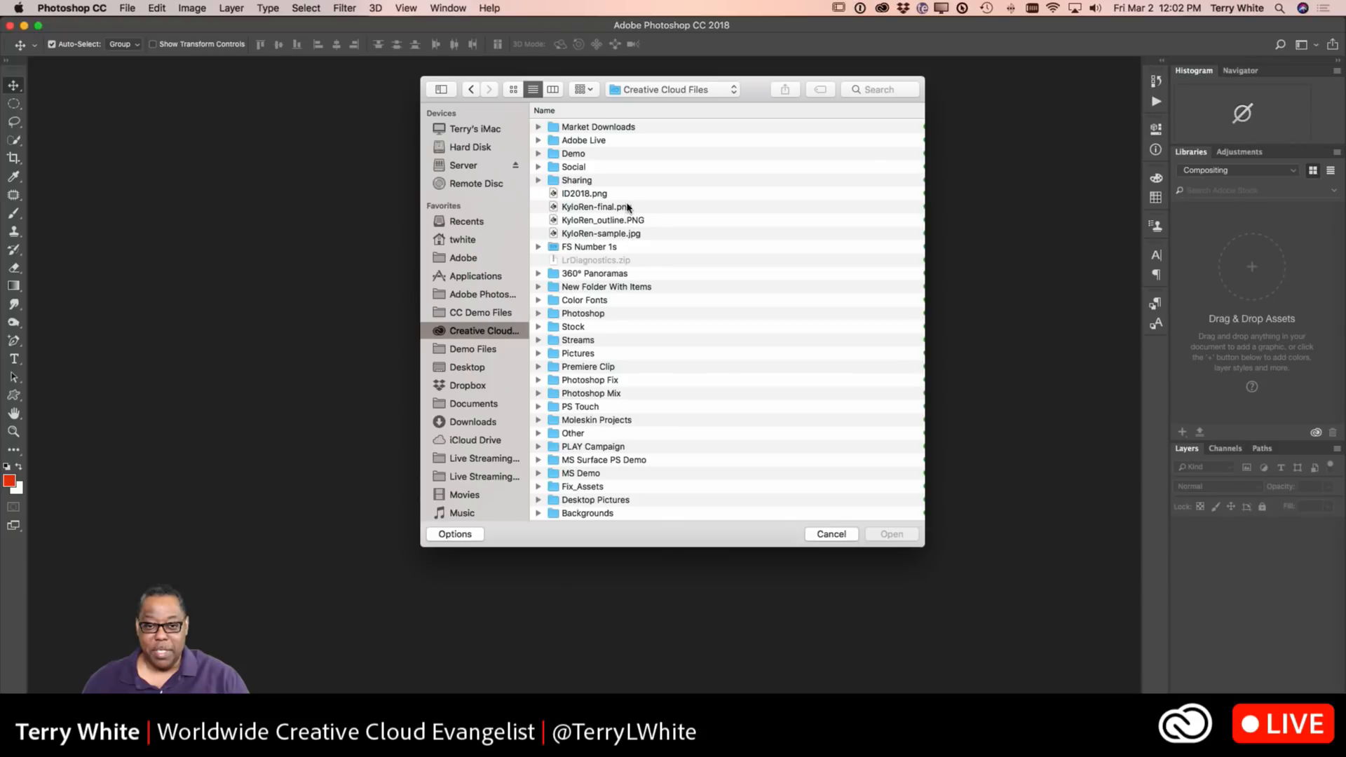
pyautogui.scroll(-2, 650, 331)
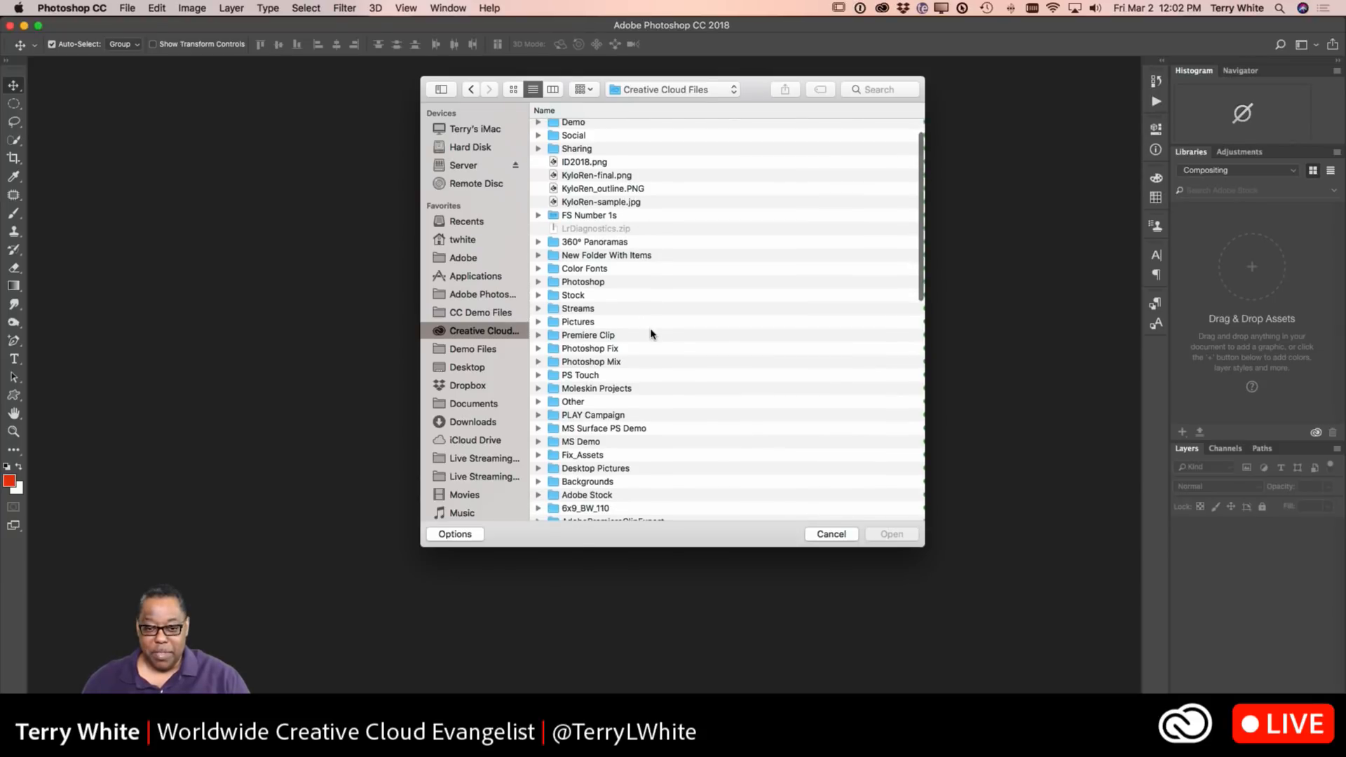
pyautogui.scroll(-15, 651, 333)
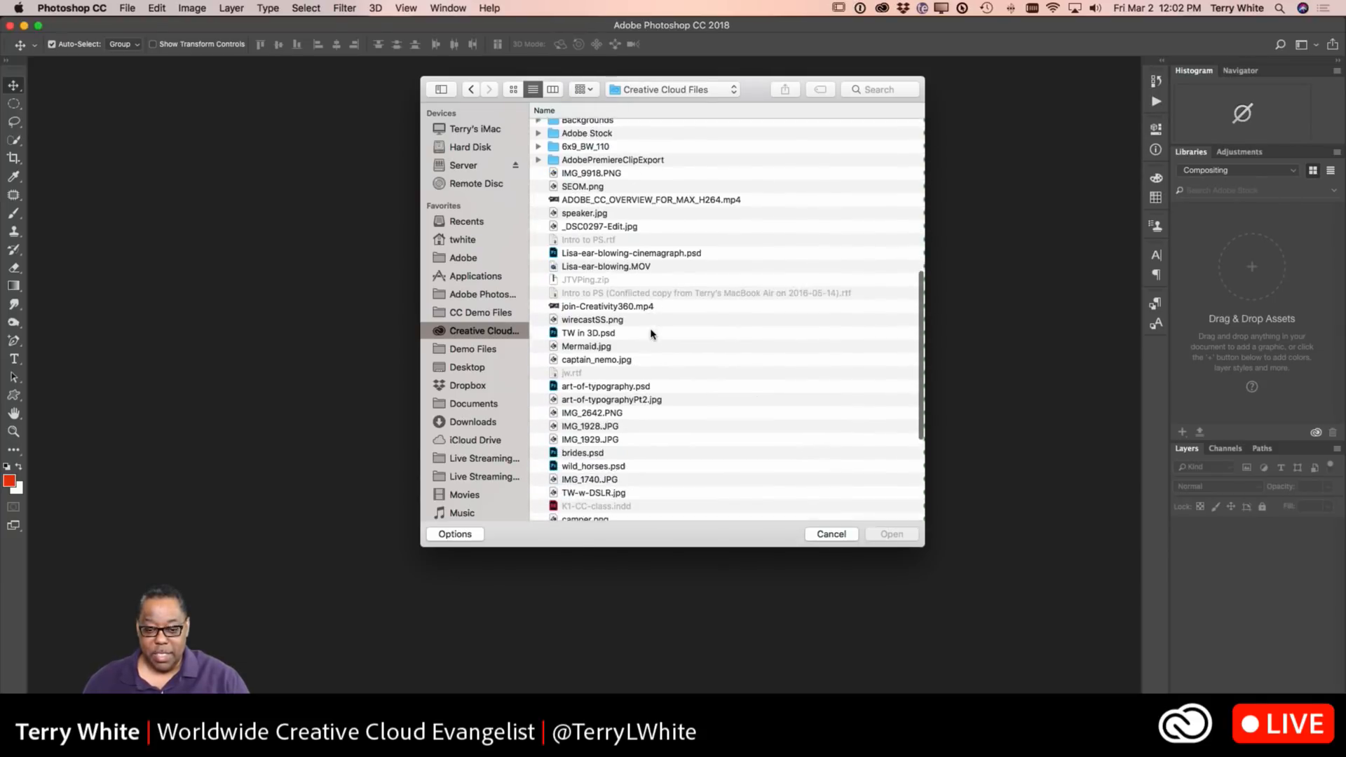
pyautogui.scroll(15, 651, 333)
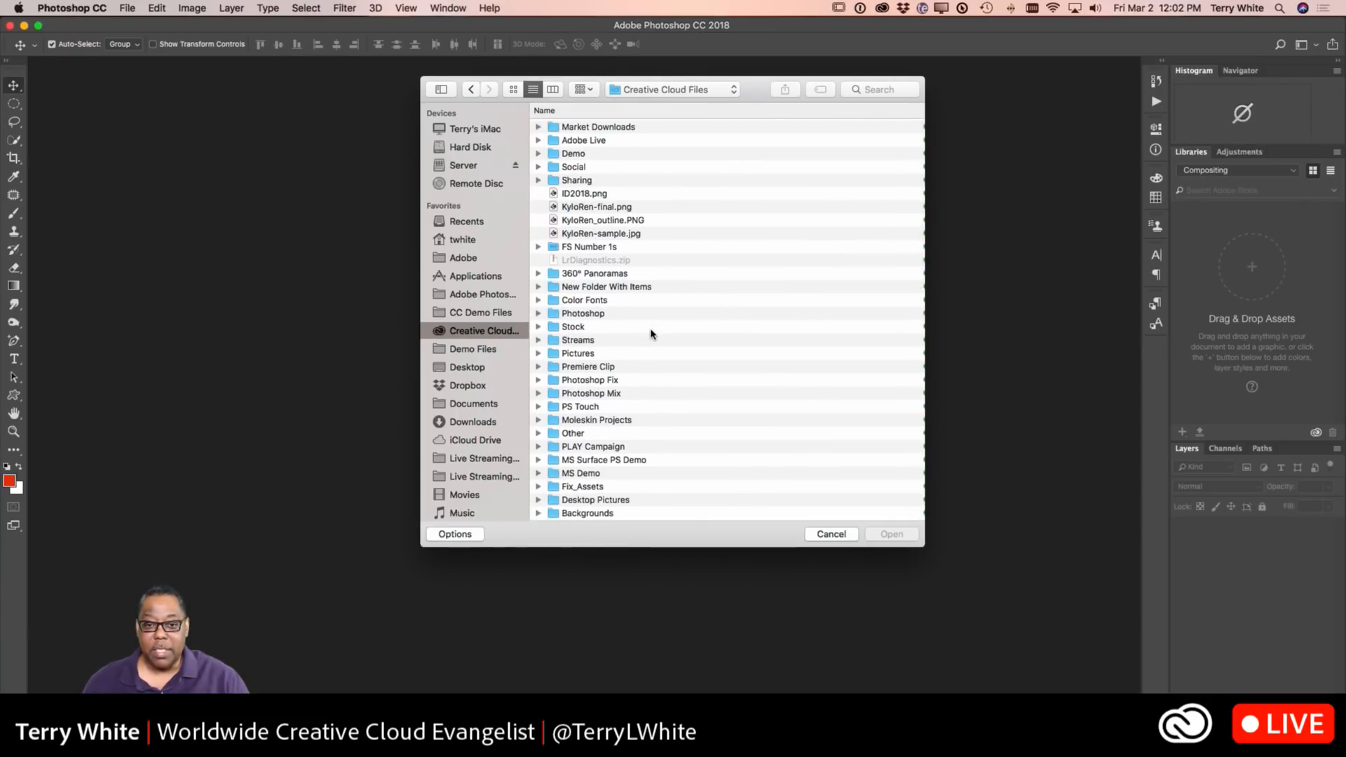
pyautogui.click(556, 110)
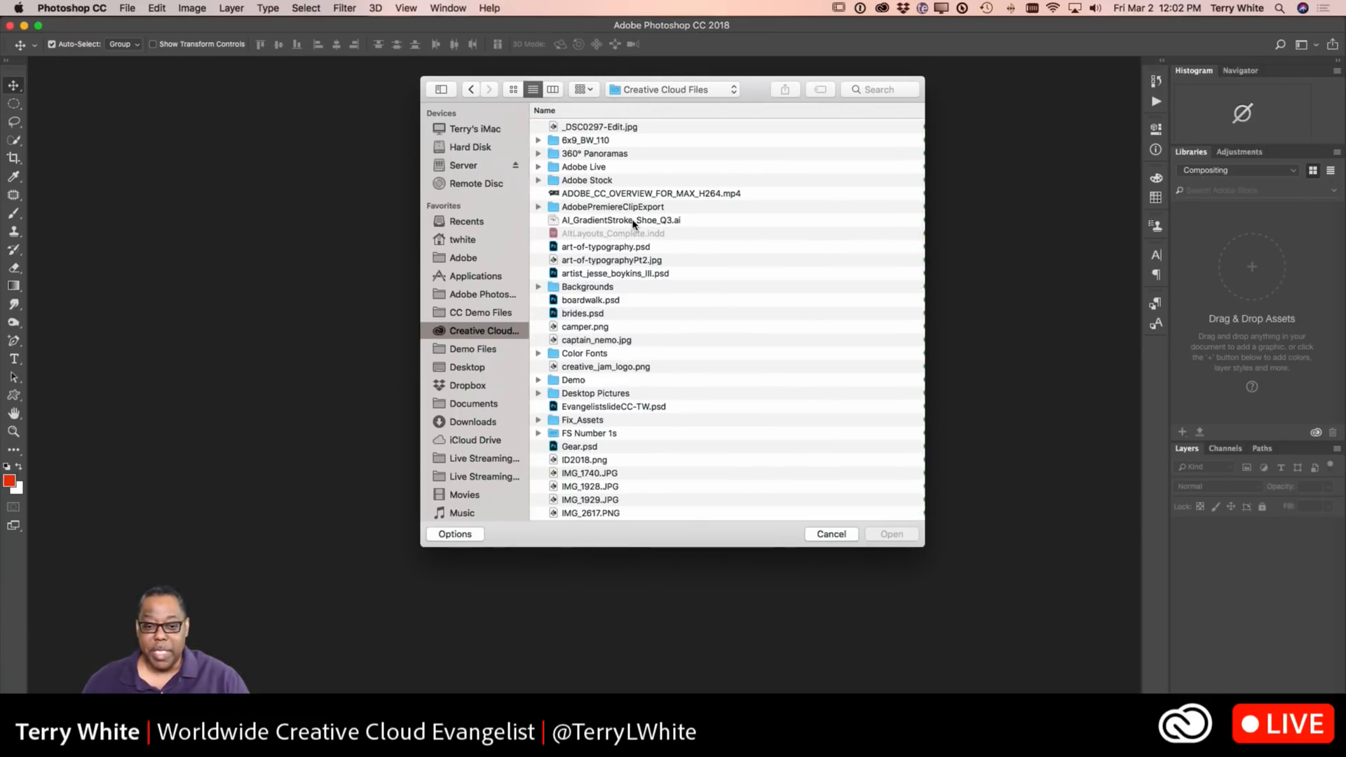
pyautogui.scroll(-20, 664, 325)
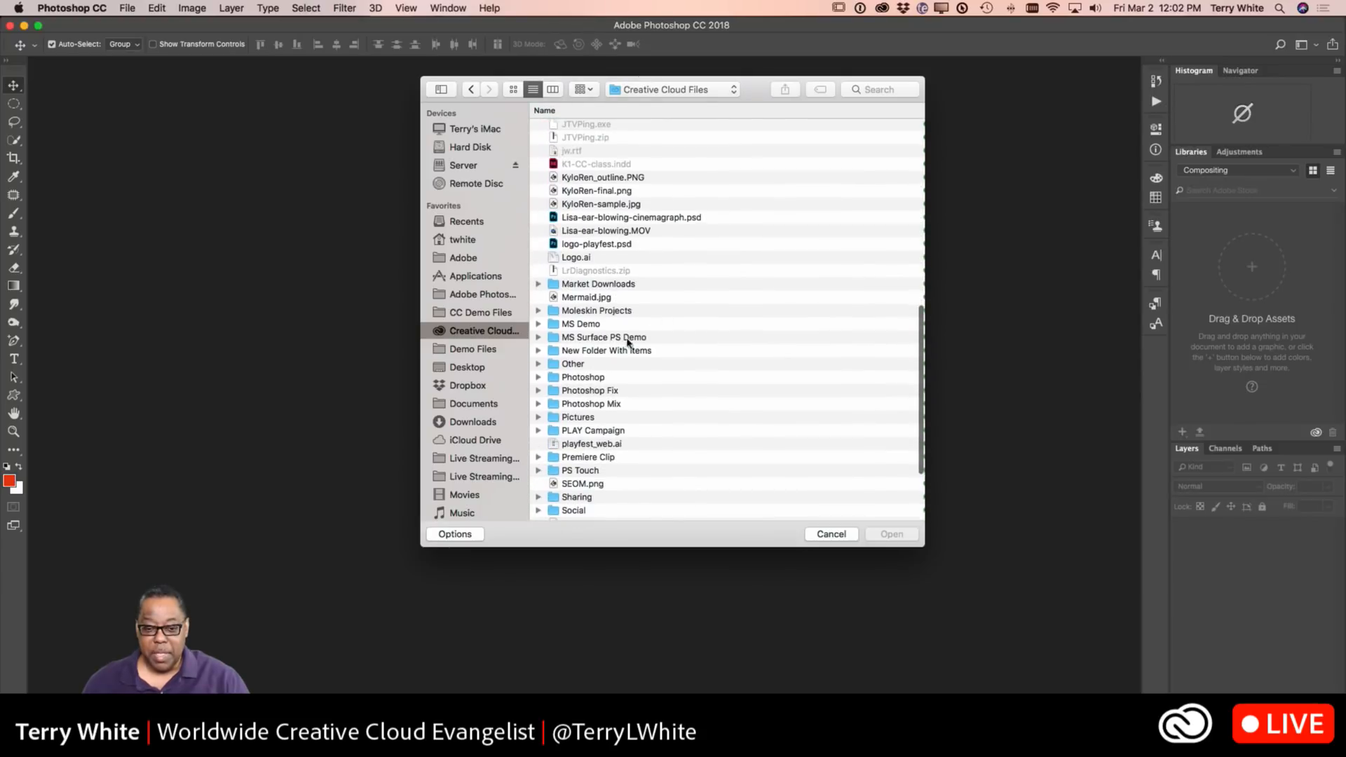
pyautogui.doubleClick(580, 324)
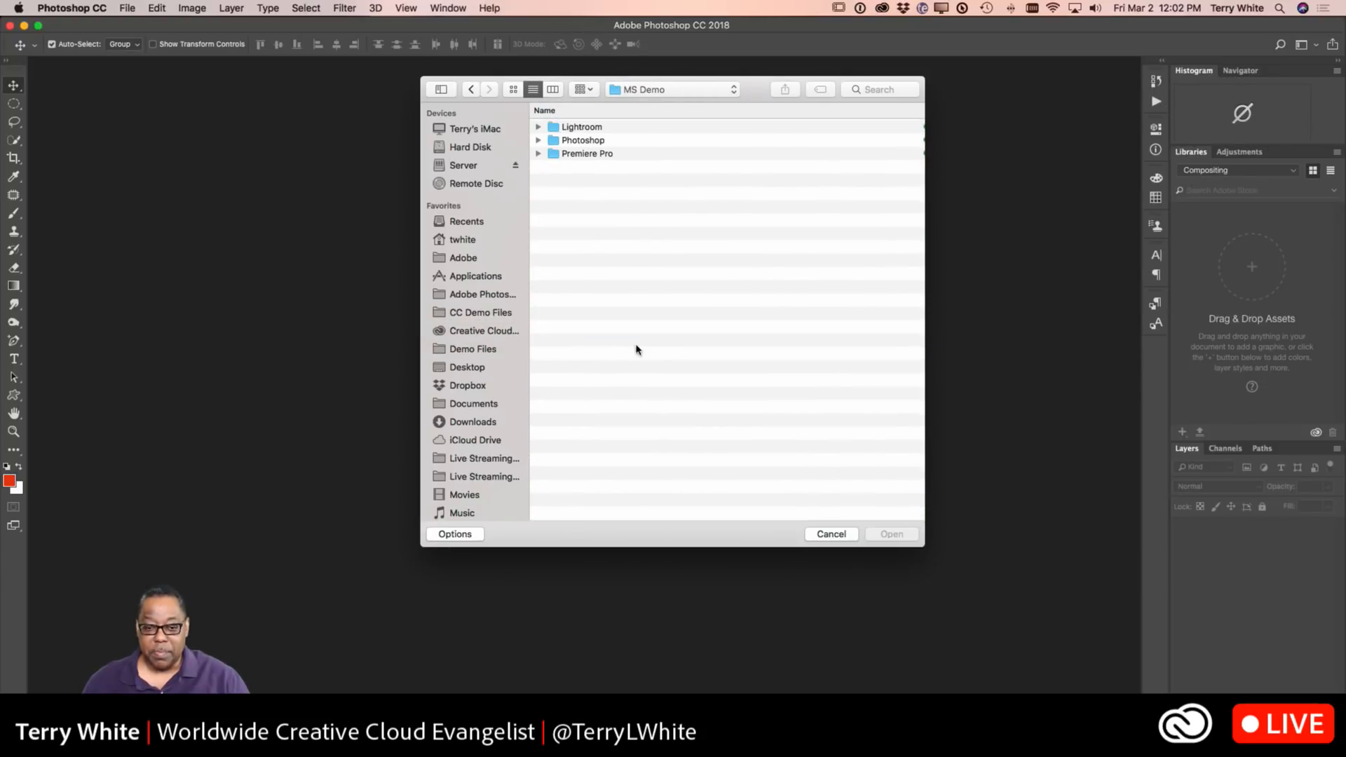
pyautogui.doubleClick(574, 141)
# - Preview Wedding.Beautifulbride.jpg and Wedding.Beautifulbride(1).jpg in the file browser to compare the bride's poses
pyautogui.click(585, 144)
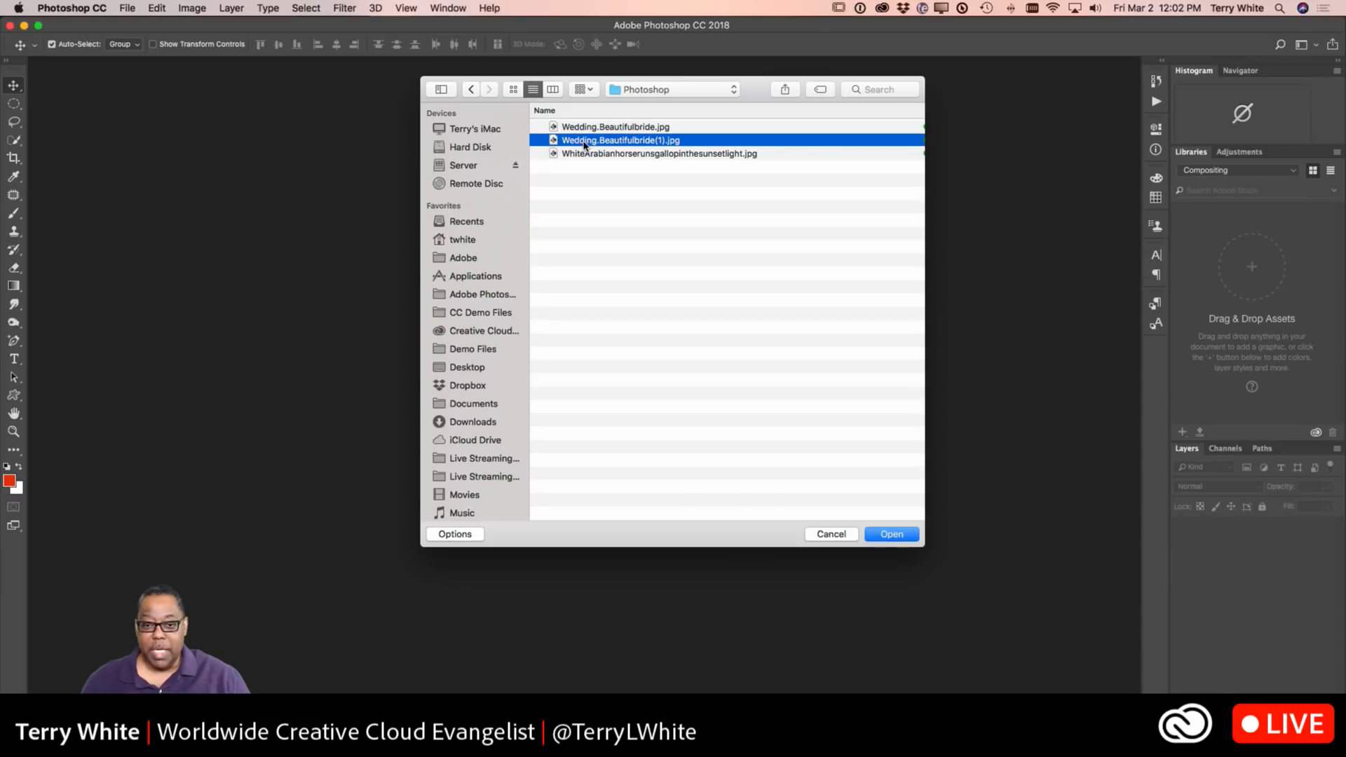
pyautogui.doubleClick(585, 142)
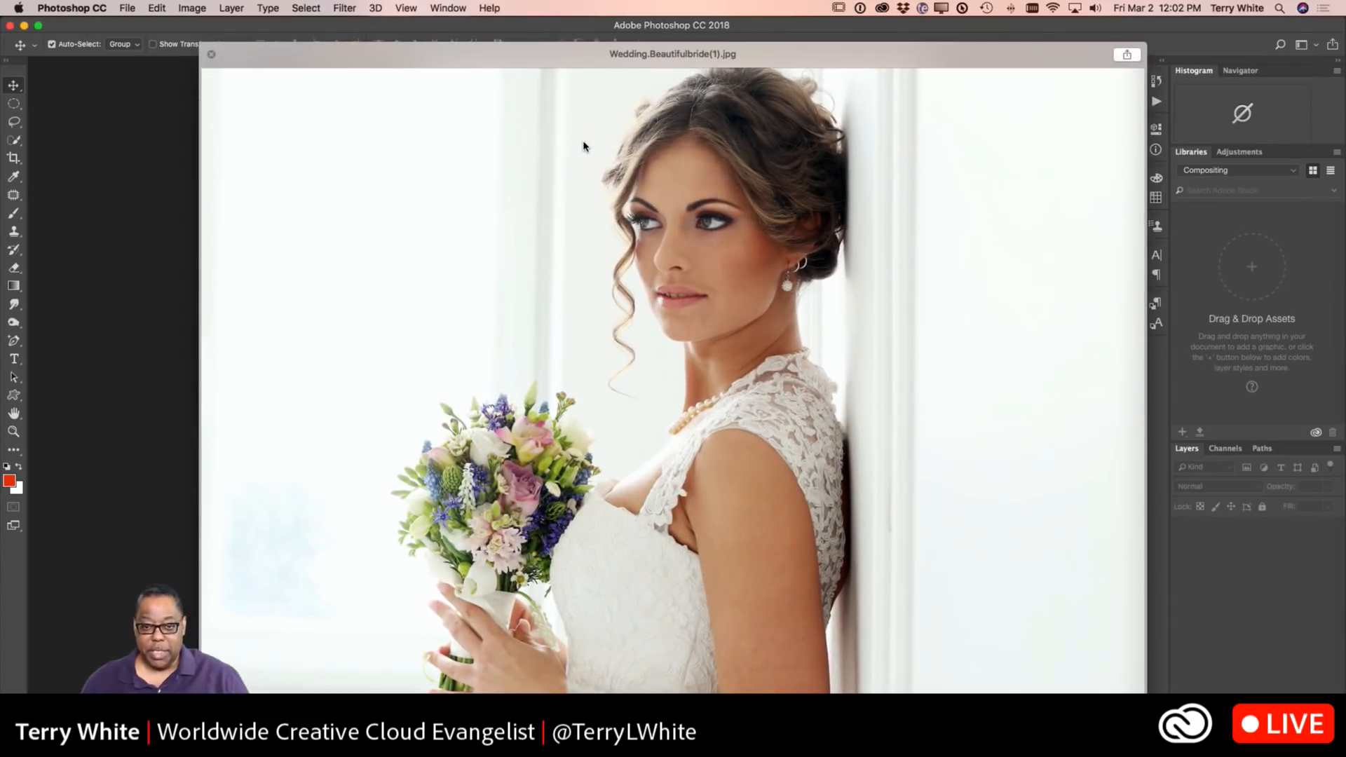
pyautogui.press('super+o')
pyautogui.click(580, 128)
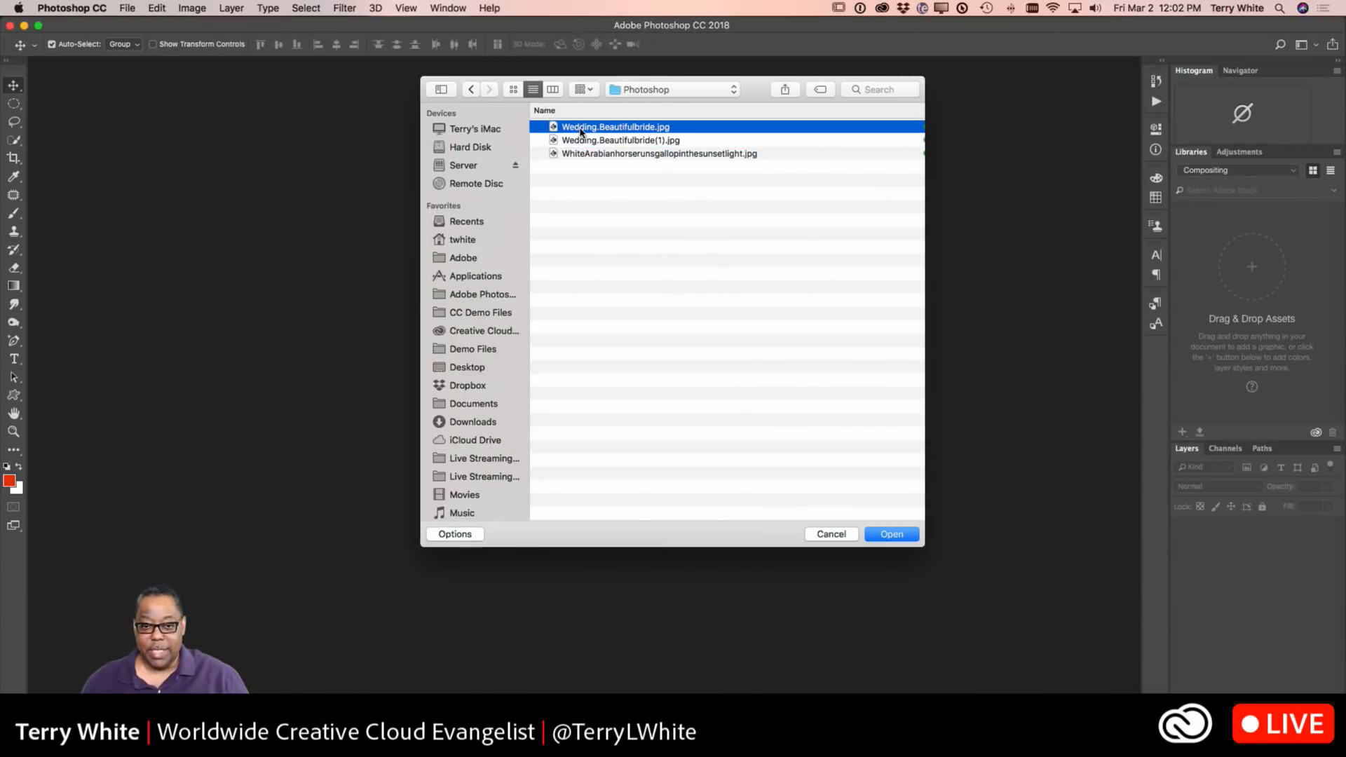
pyautogui.doubleClick(580, 129)
pyautogui.press('space')
pyautogui.click(579, 142)
pyautogui.press('space')
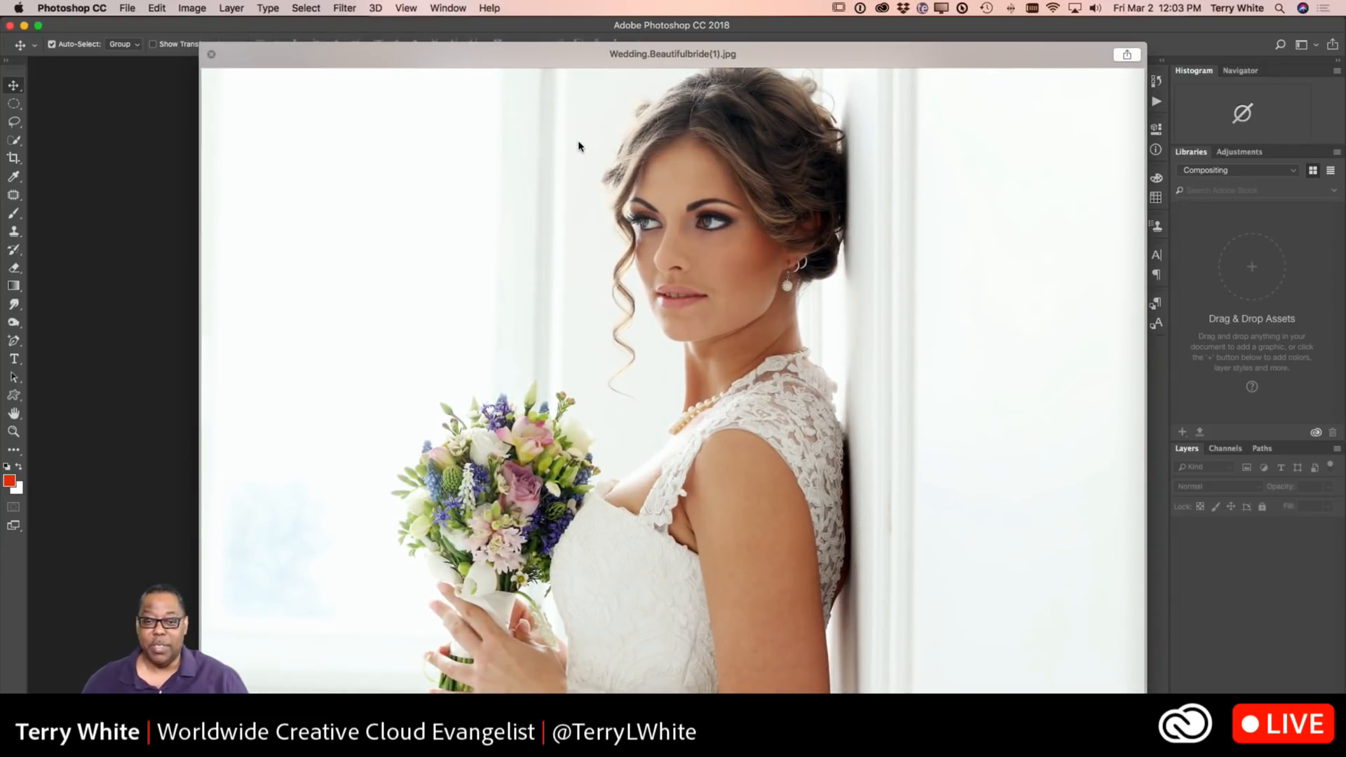
pyautogui.press('space')
# - Preview Wedding.Beautifulbride.jpg once more and open it as a document
pyautogui.click(577, 127)
pyautogui.press('space')
pyautogui.press('space')
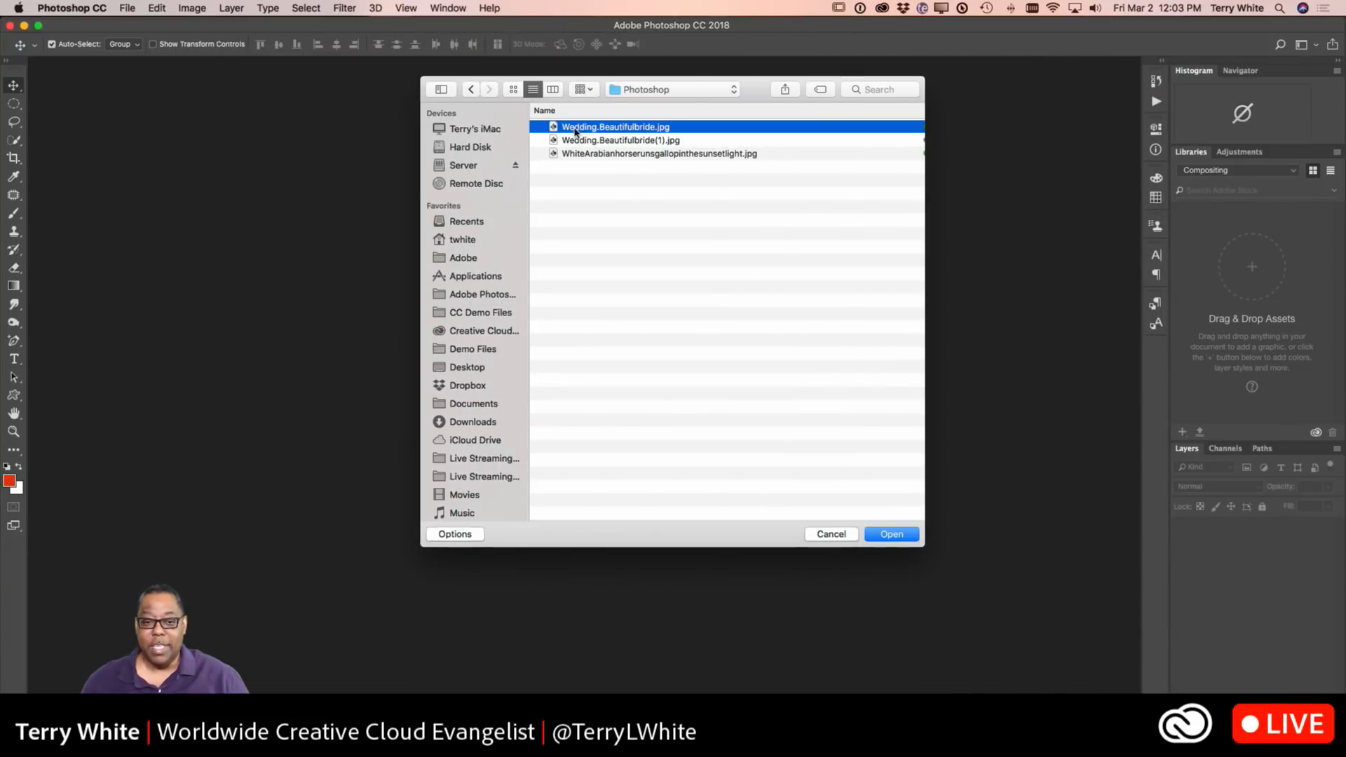
pyautogui.press('space')
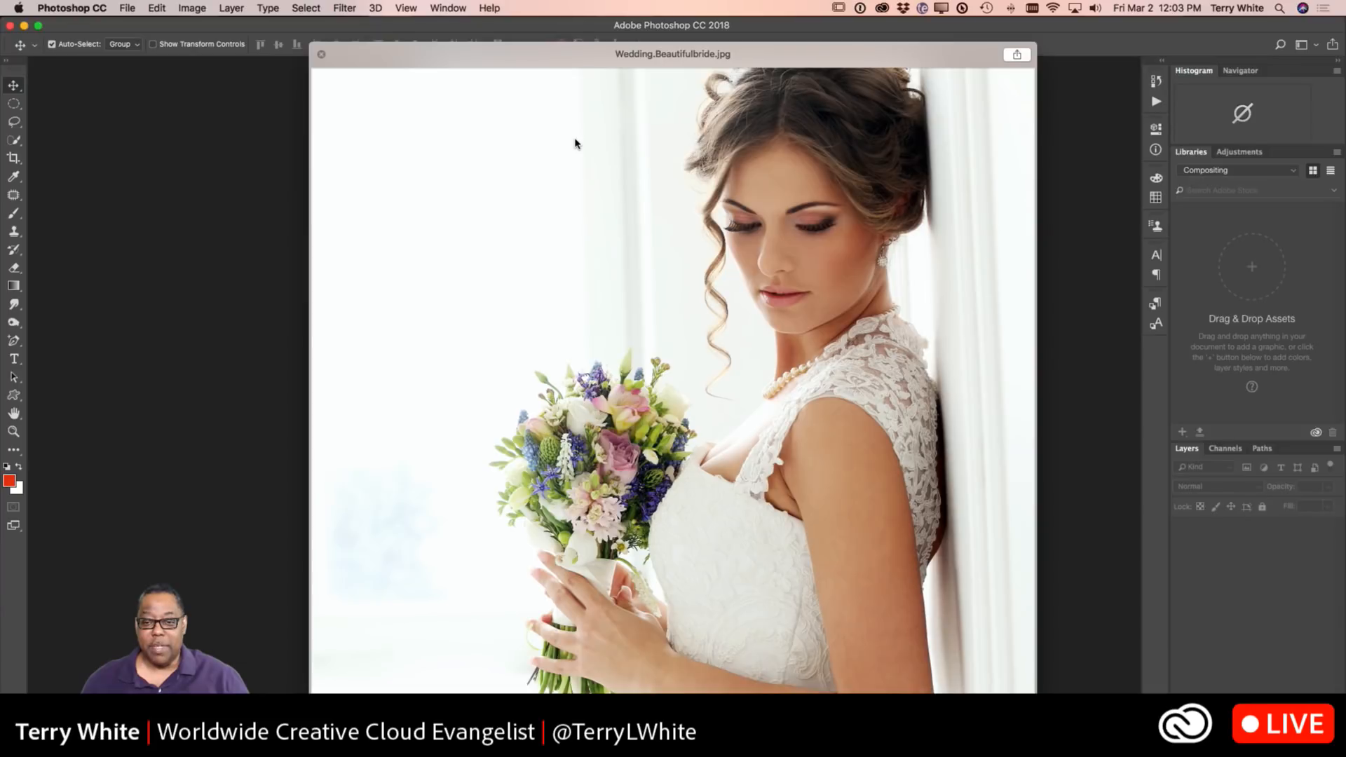
pyautogui.press('space')
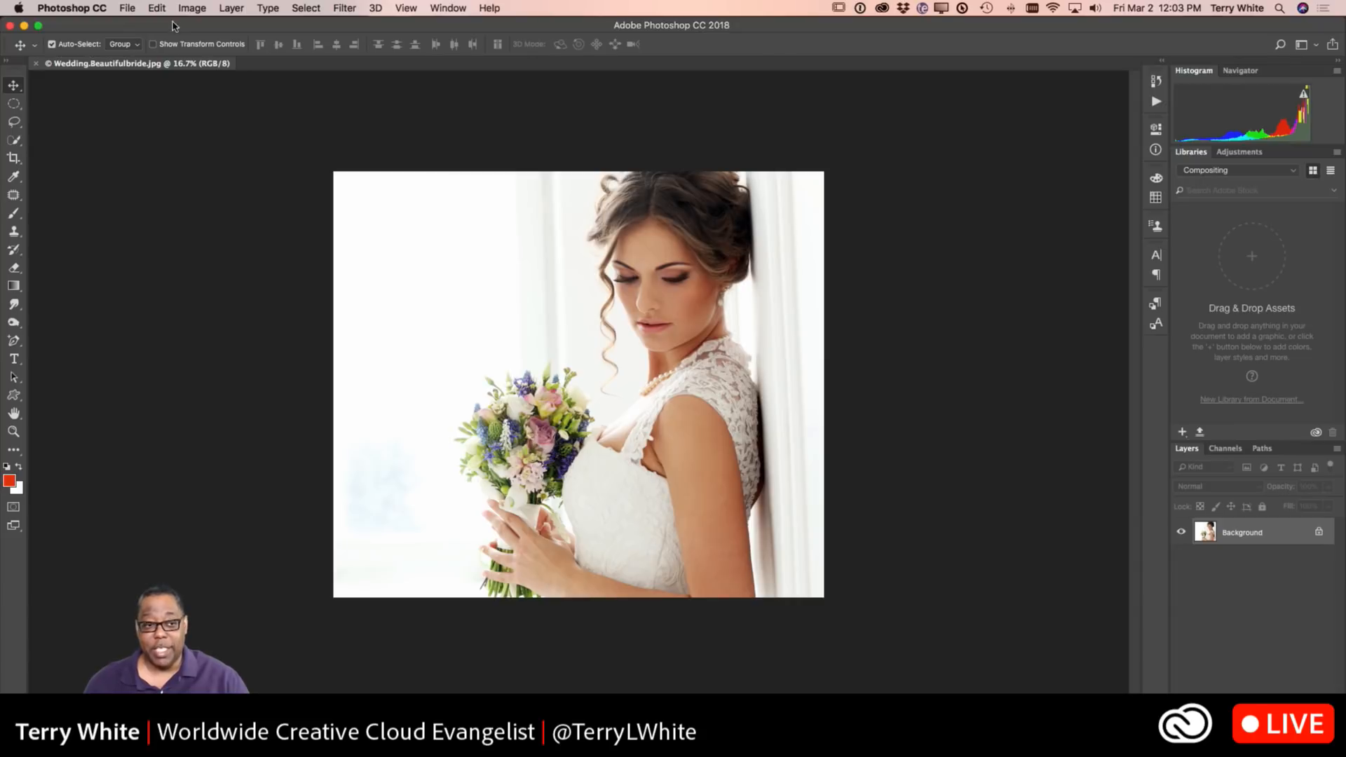
# - Preview Wedding.Beautifulbride(1).jpg and open it as a second document
pyautogui.click(127, 9)
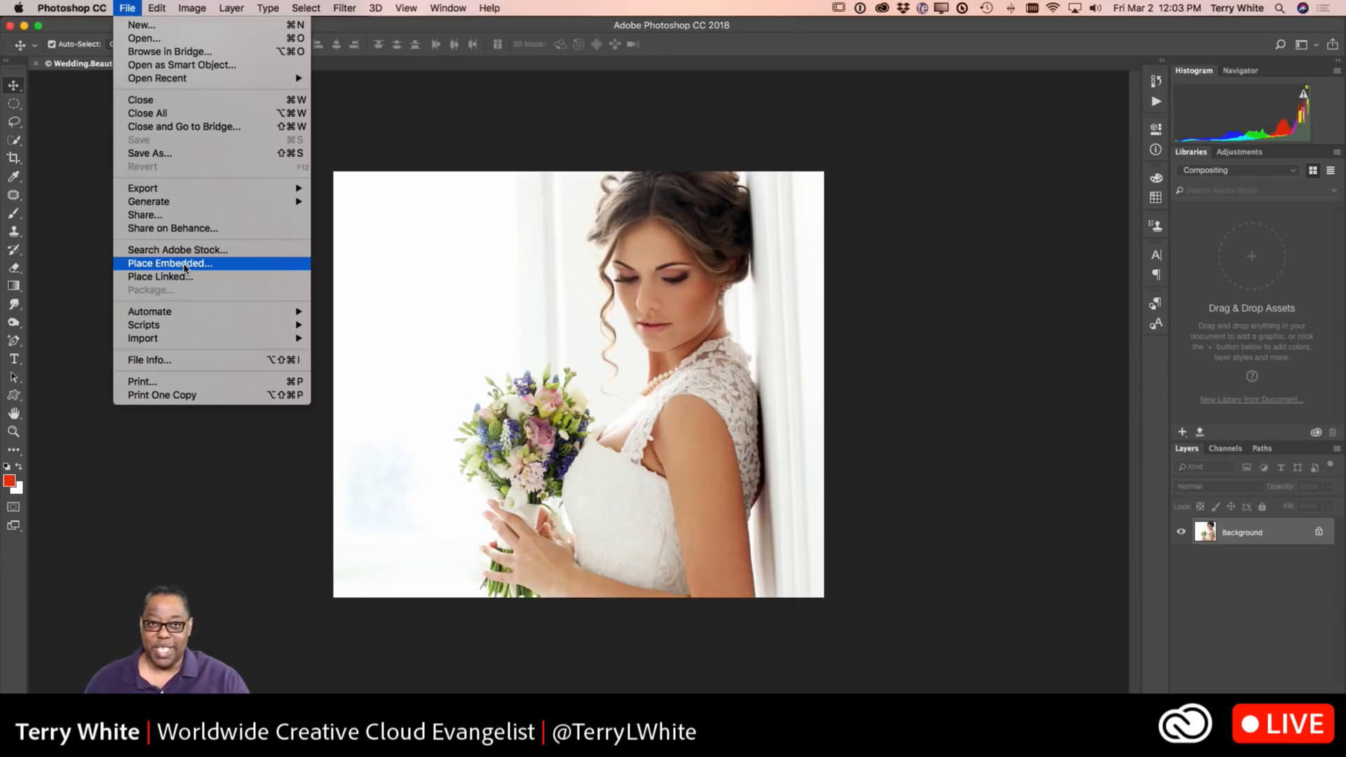
pyautogui.click(165, 40)
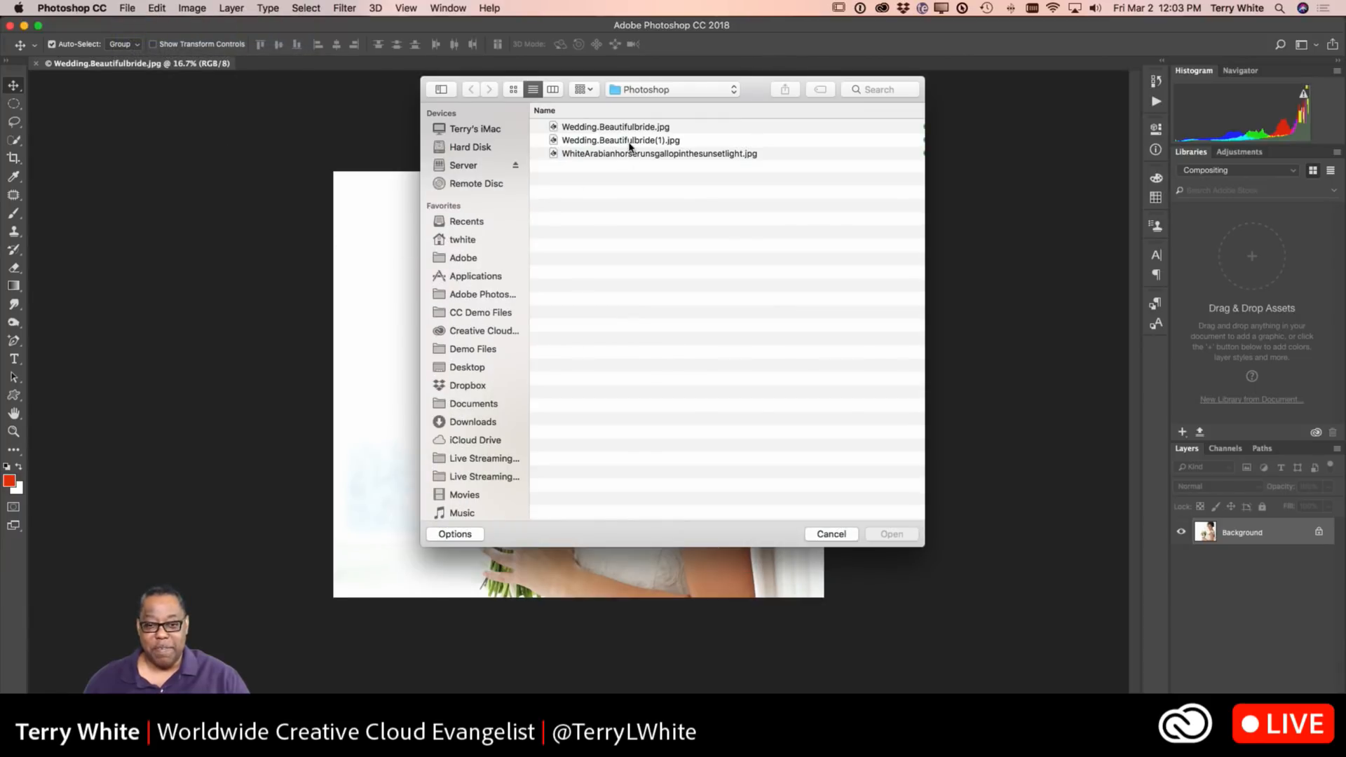
pyautogui.click(629, 141)
pyautogui.press('space')
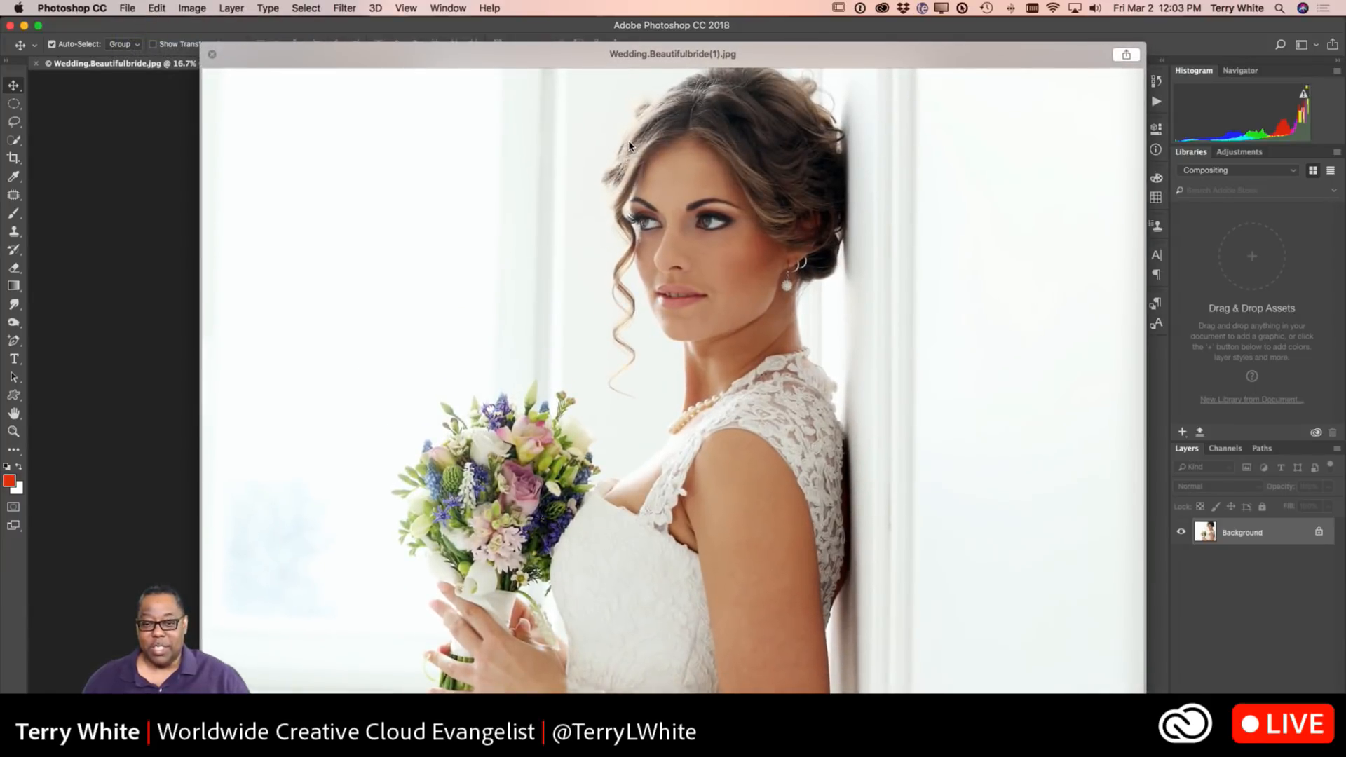
pyautogui.press('space')
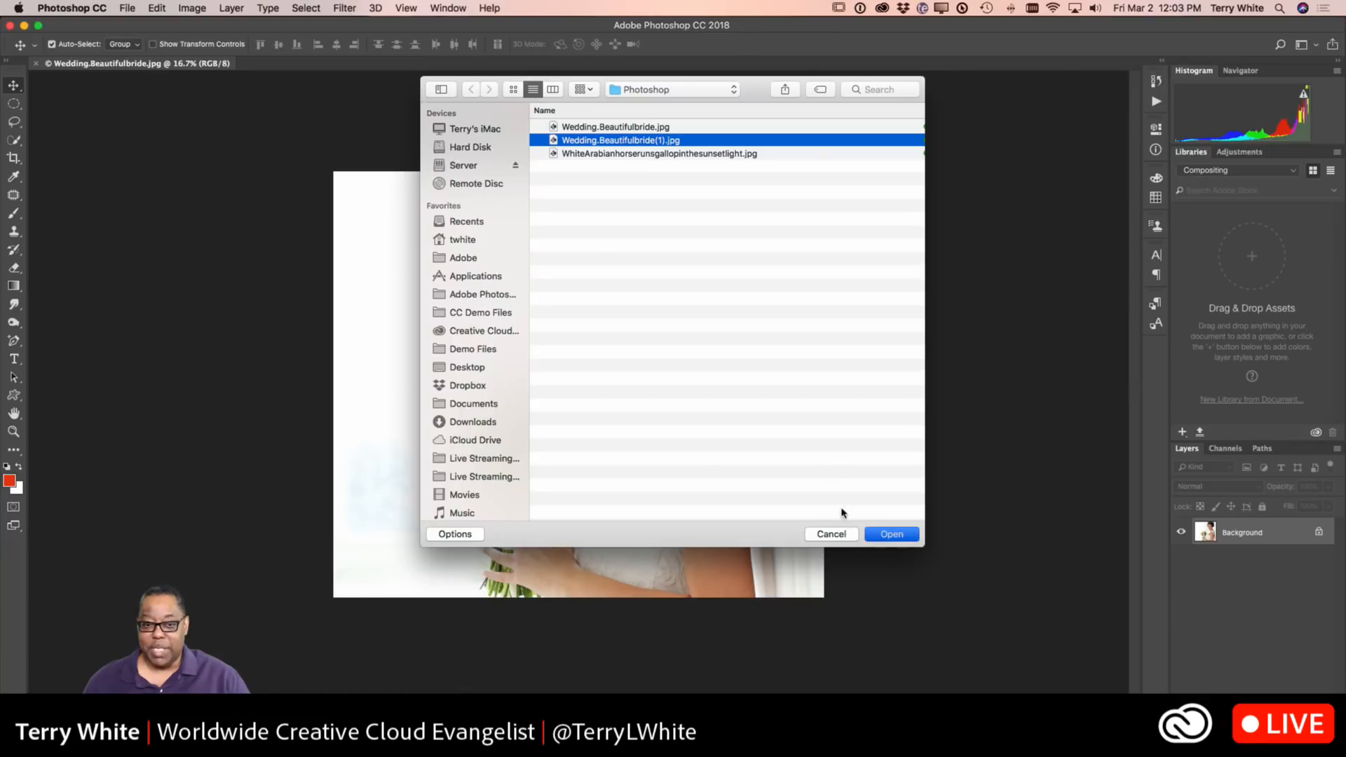
pyautogui.click(885, 534)
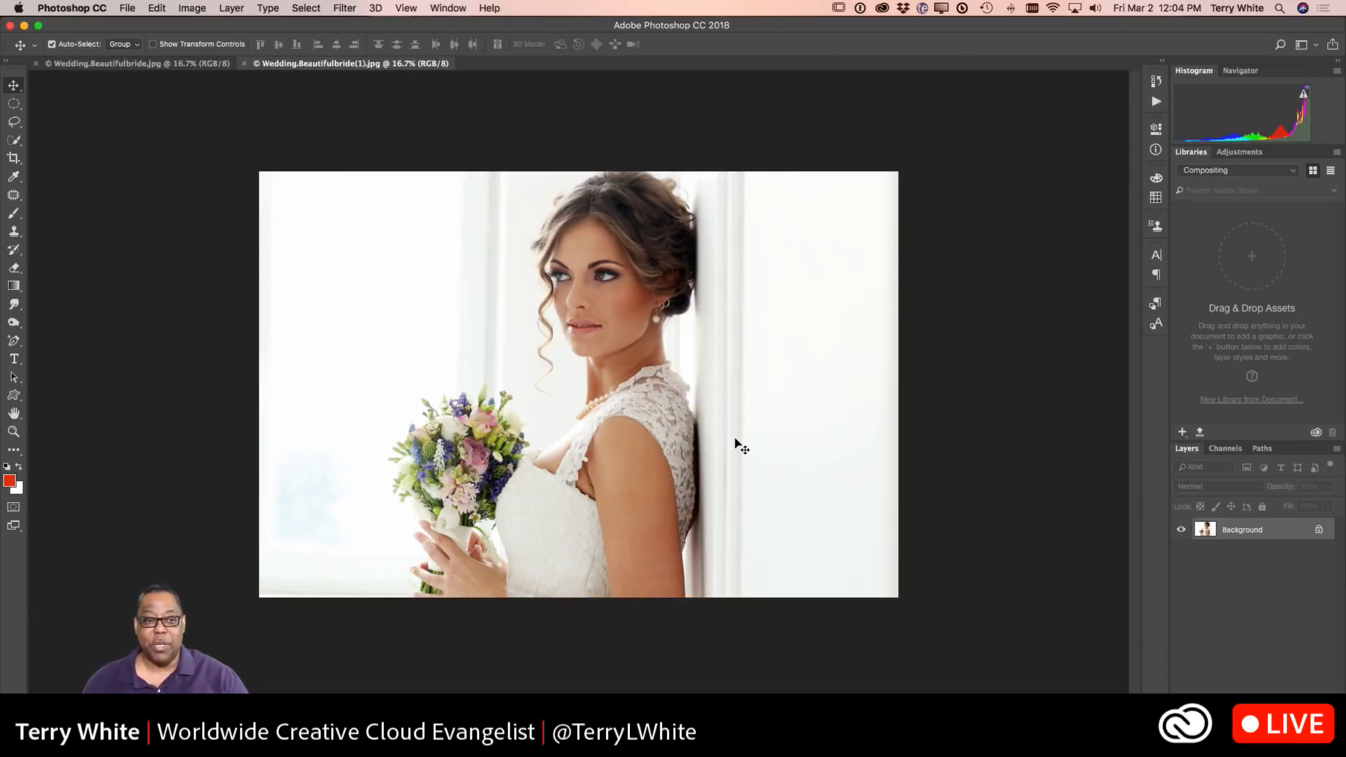
# - Switch between the two open bride photos to compare their framing and the empty space around the bride
pyautogui.click(106, 64)
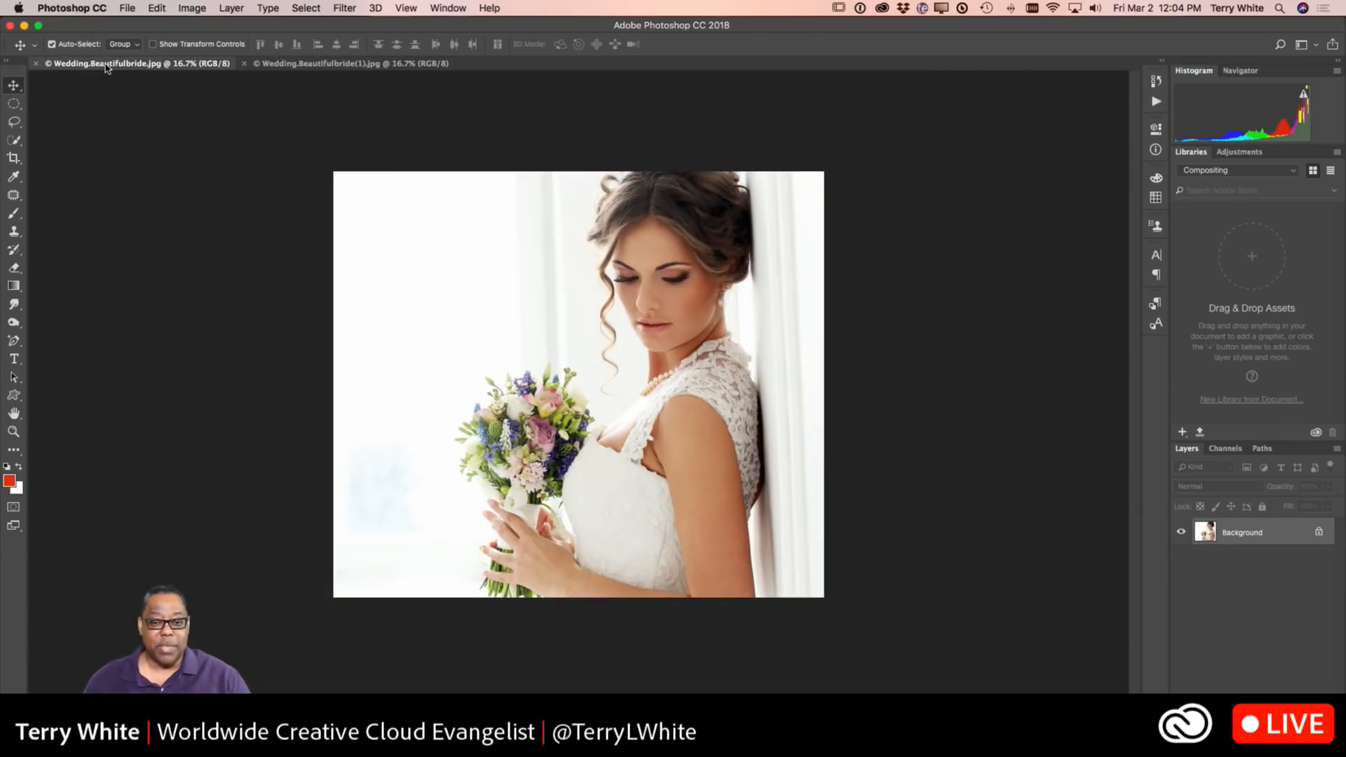
pyautogui.click(269, 64)
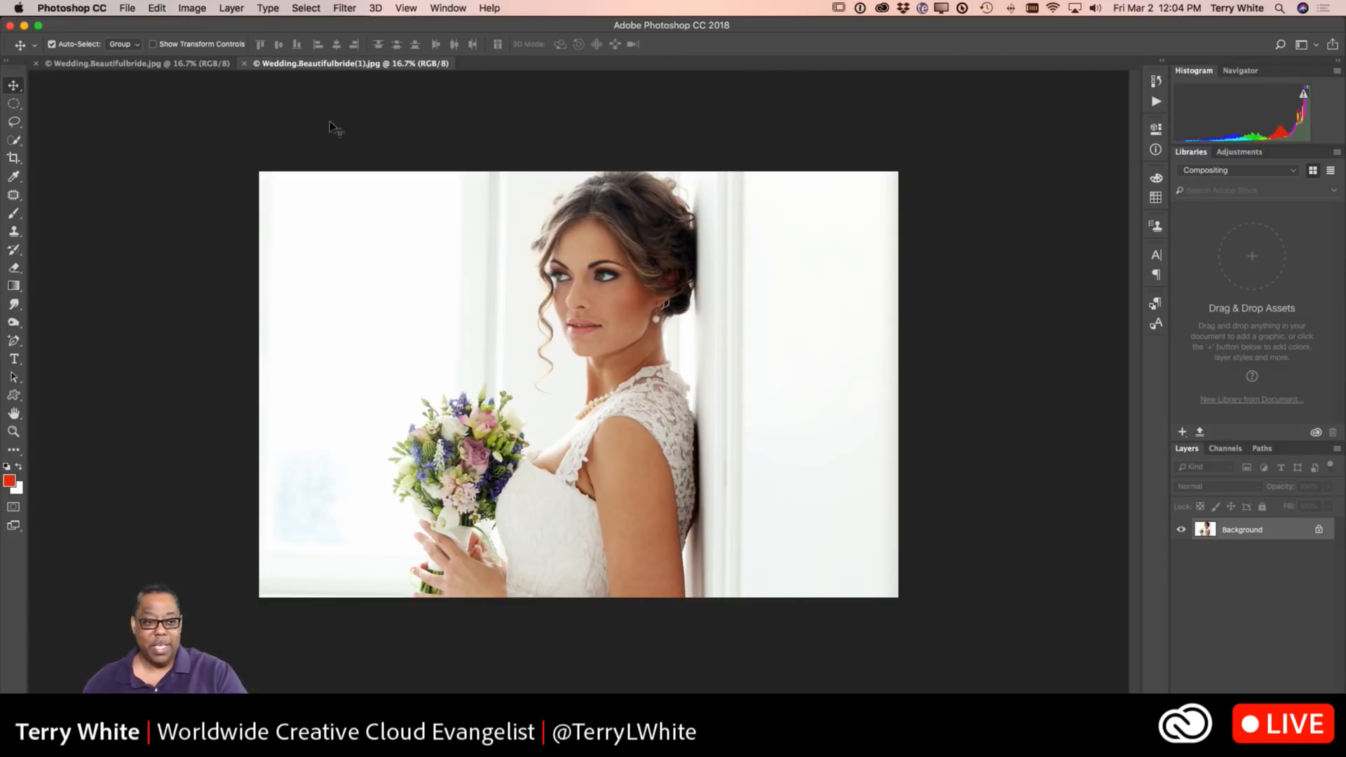
pyautogui.click(162, 65)
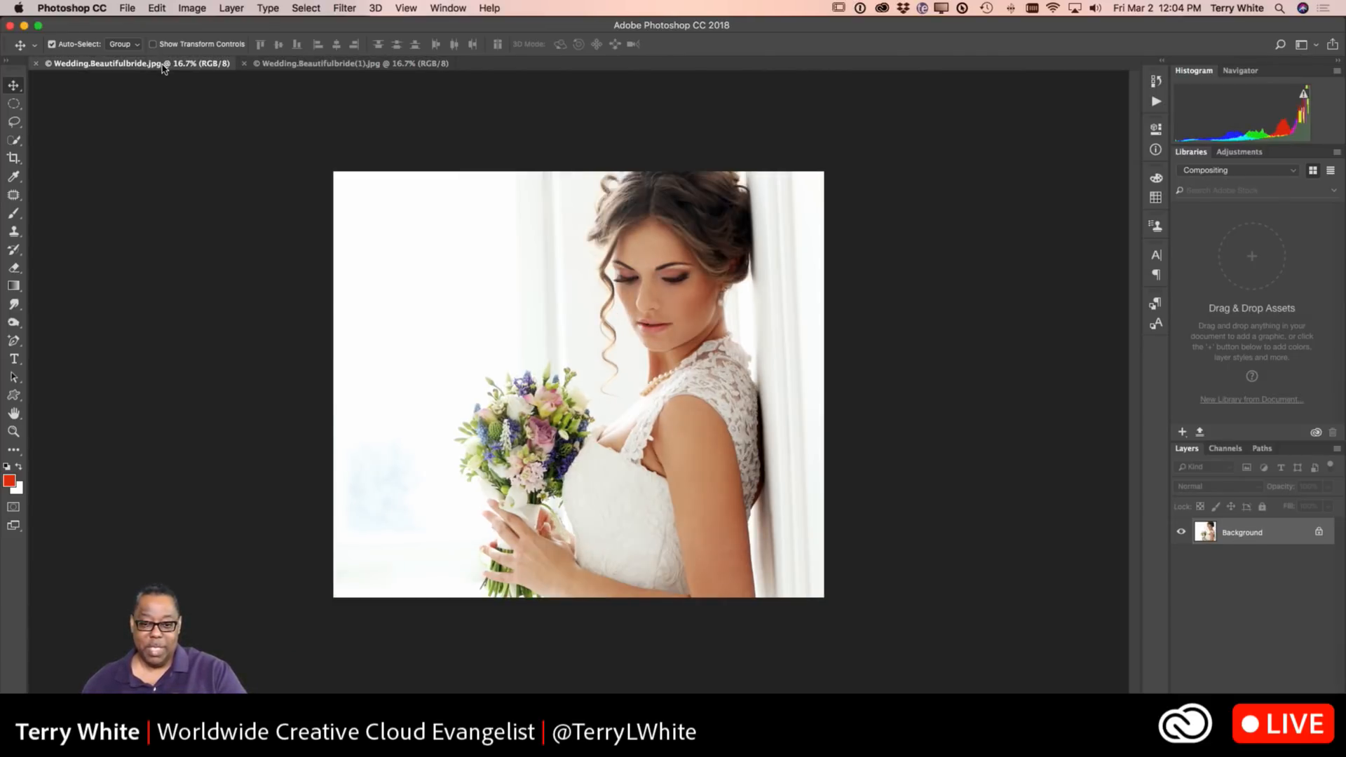
pyautogui.click(304, 66)
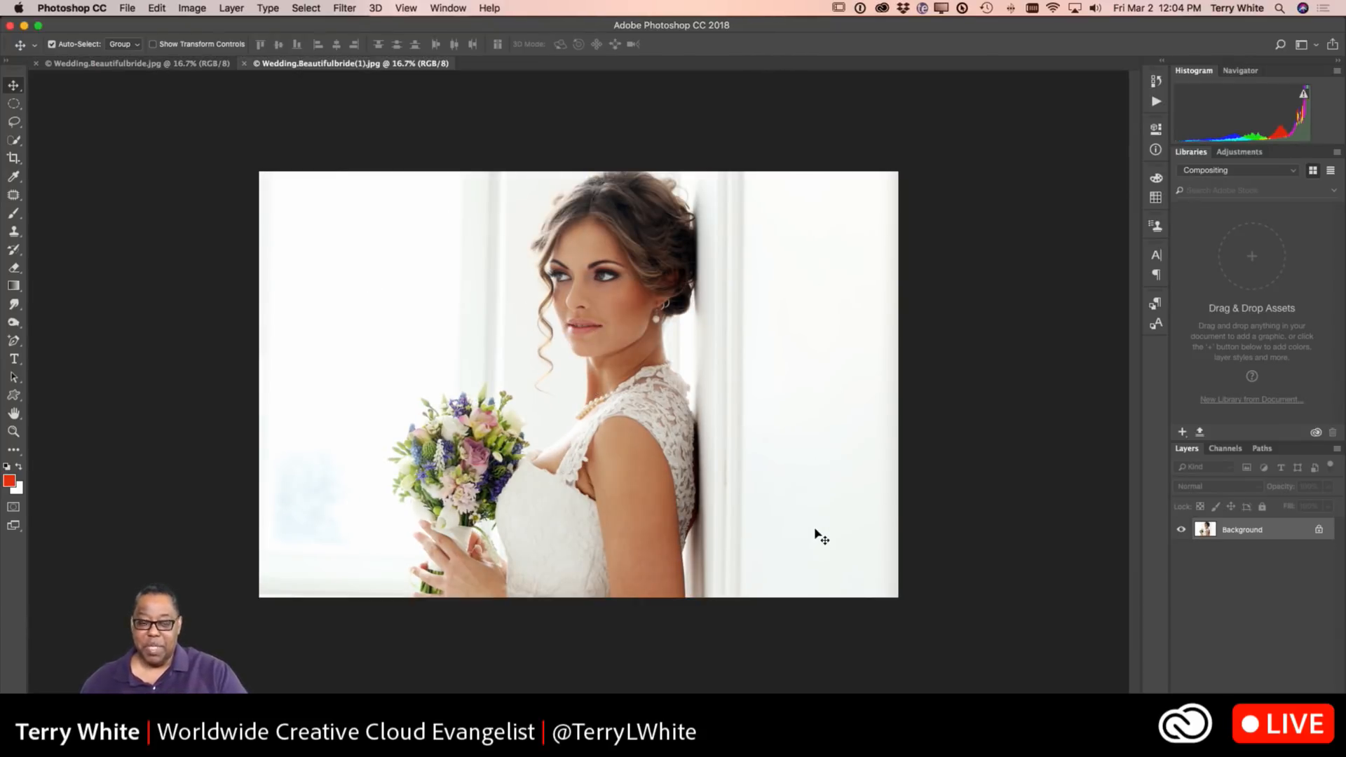
# - Copy the Wedding.Beautifulbride.jpg image into the Wedding.Beautifulbride(1).jpg document as a new layer with the Move tool
pyautogui.click(186, 67)
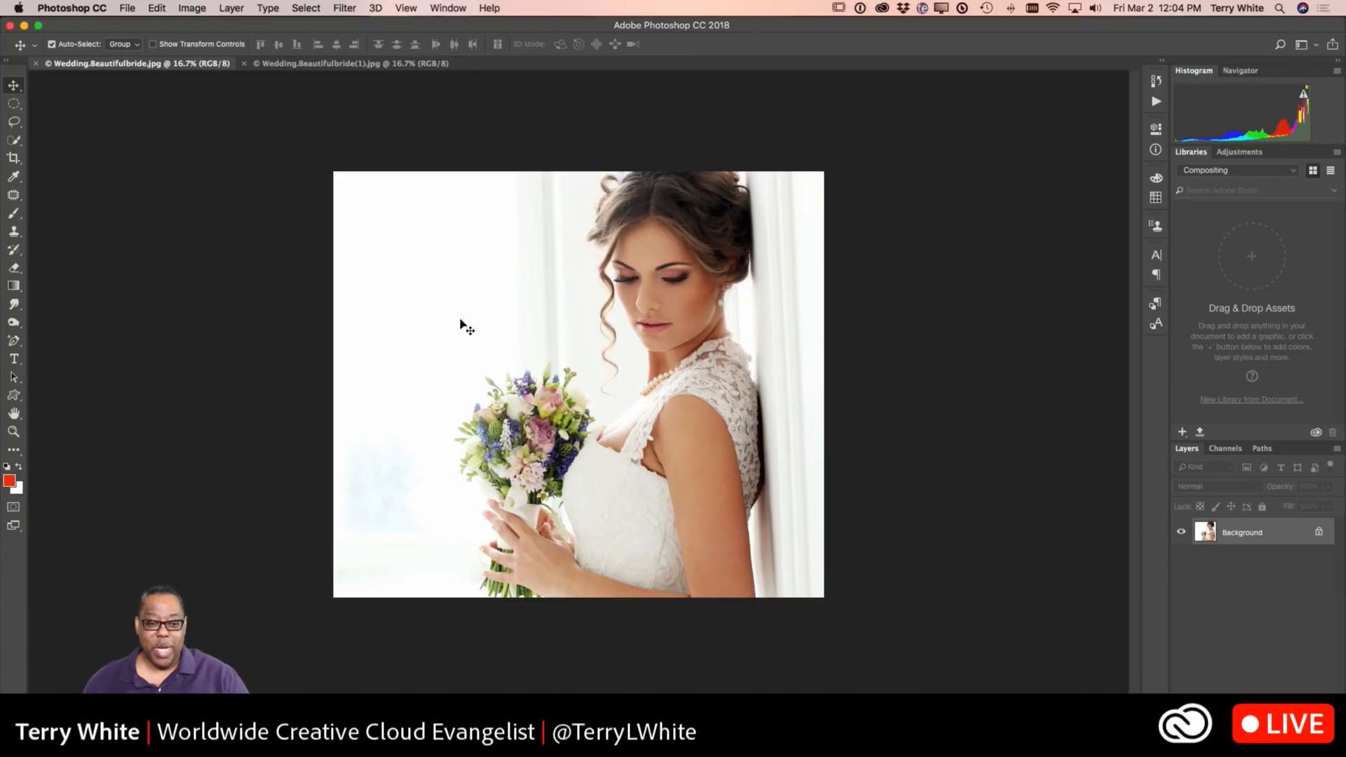
pyautogui.moveTo(432, 346); pyautogui.dragTo(364, 64)
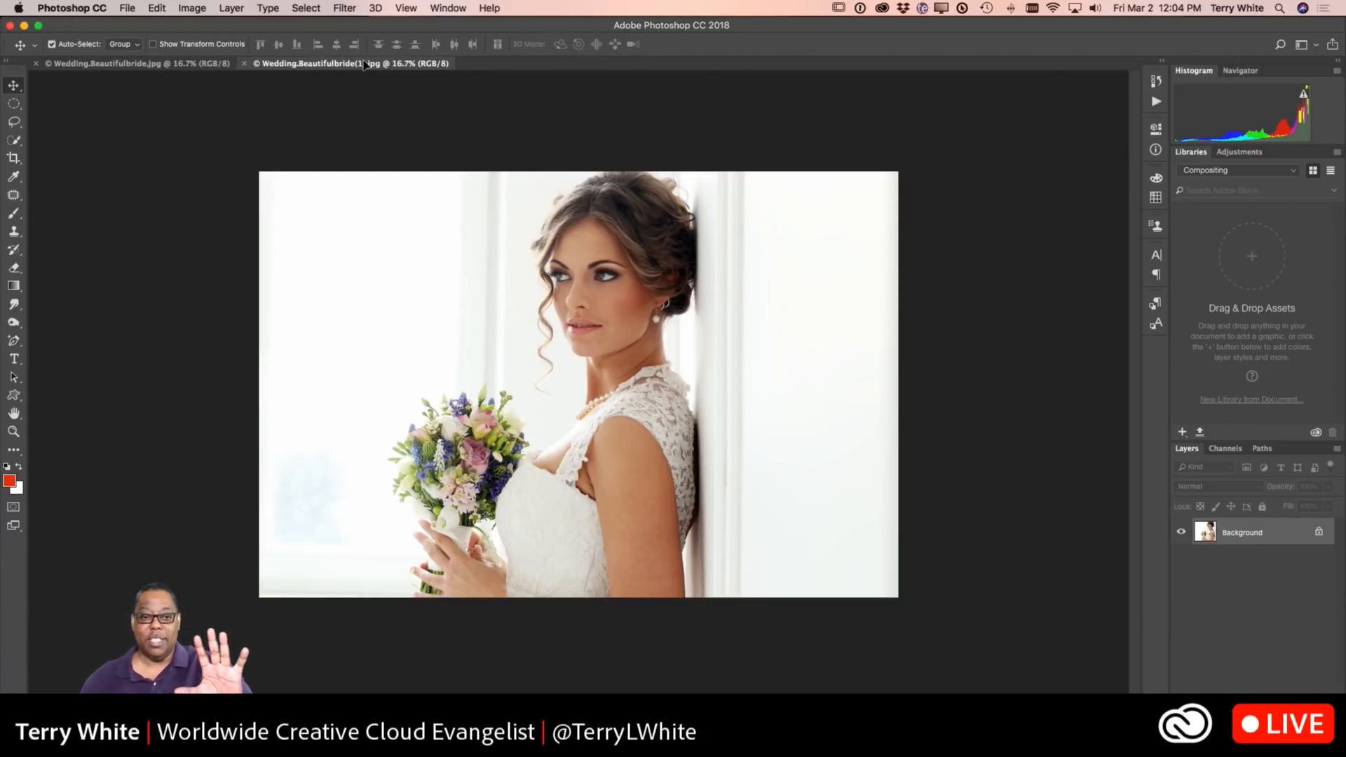
pyautogui.moveTo(366, 110); pyautogui.dragTo(378, 201)
pyautogui.moveTo(399, 275); pyautogui.dragTo(395, 285)
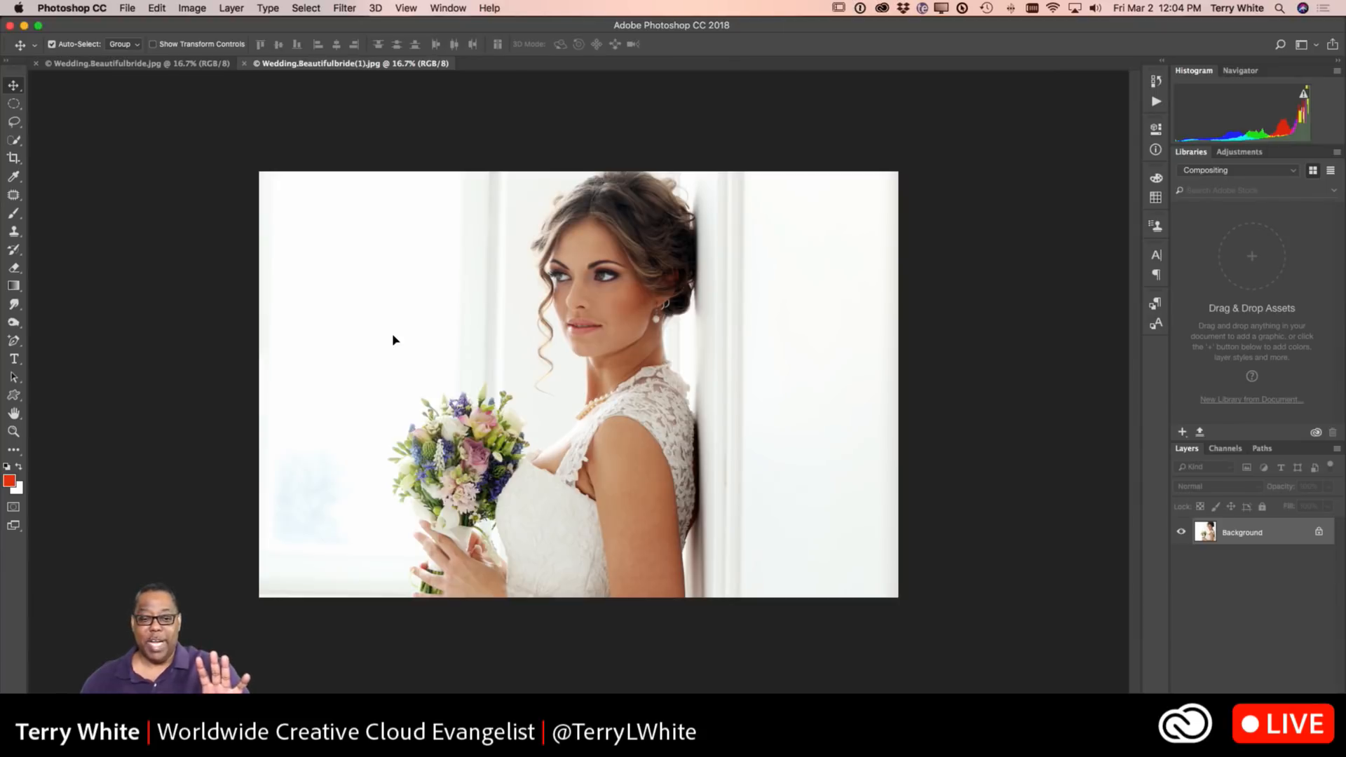
pyautogui.moveTo(393, 336); pyautogui.dragTo(392, 337)
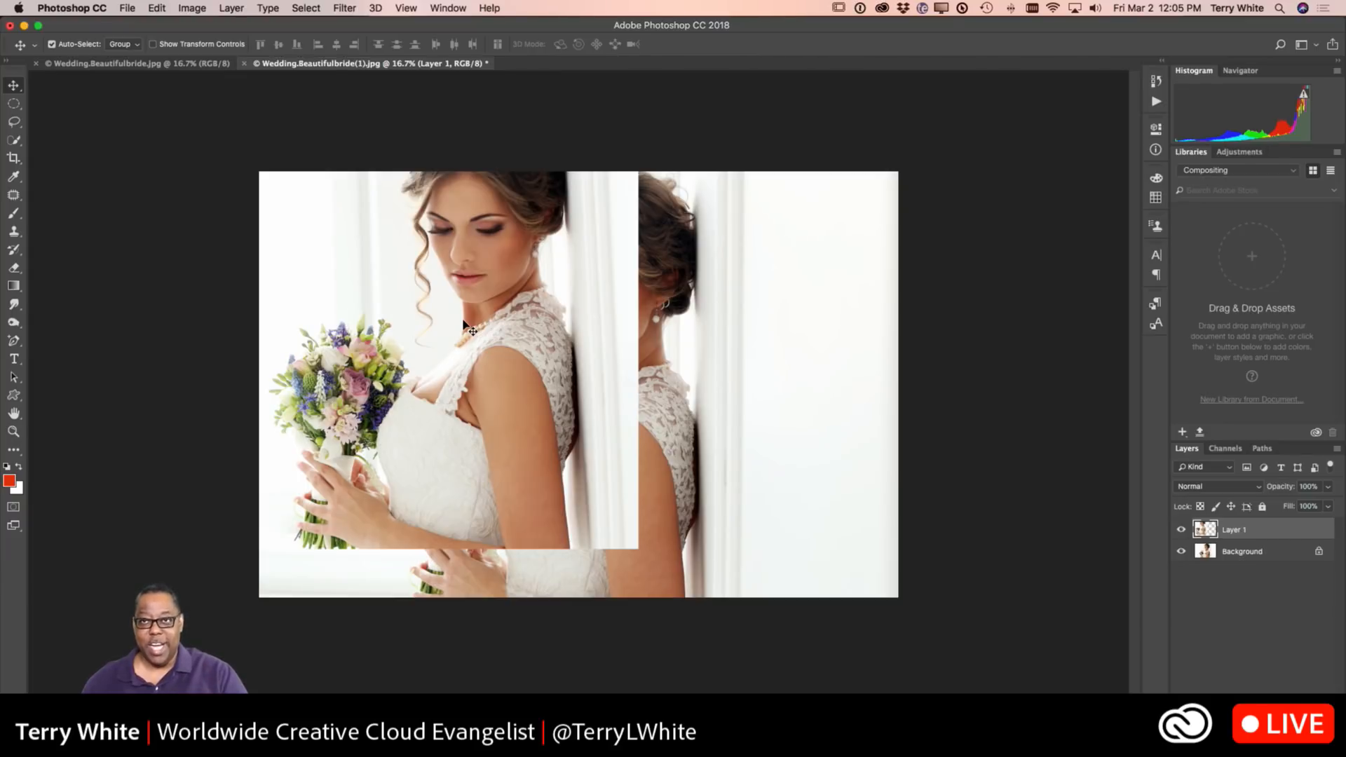
# - Move the copied bride layer over the background bride and then to her left, and delete that layer
pyautogui.moveTo(468, 328); pyautogui.dragTo(590, 365)
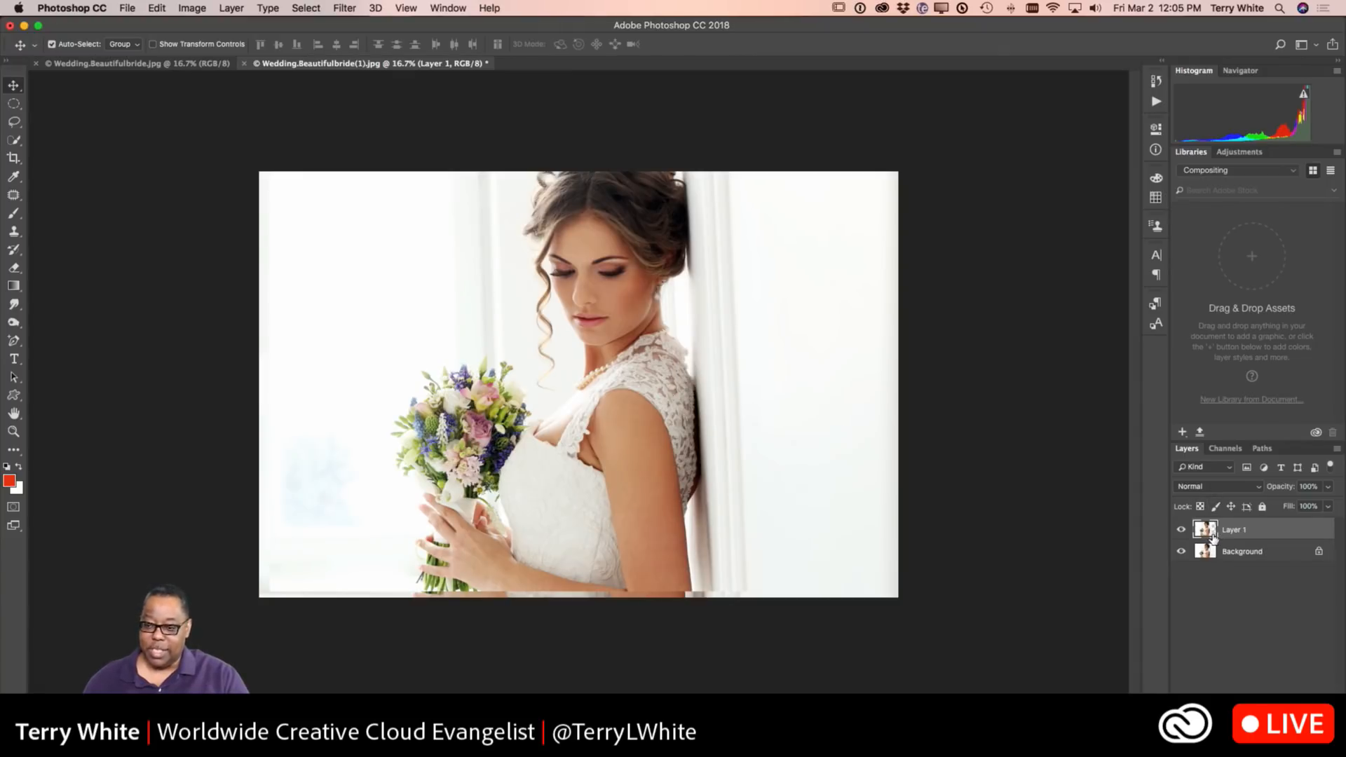
pyautogui.moveTo(575, 418); pyautogui.dragTo(343, 422)
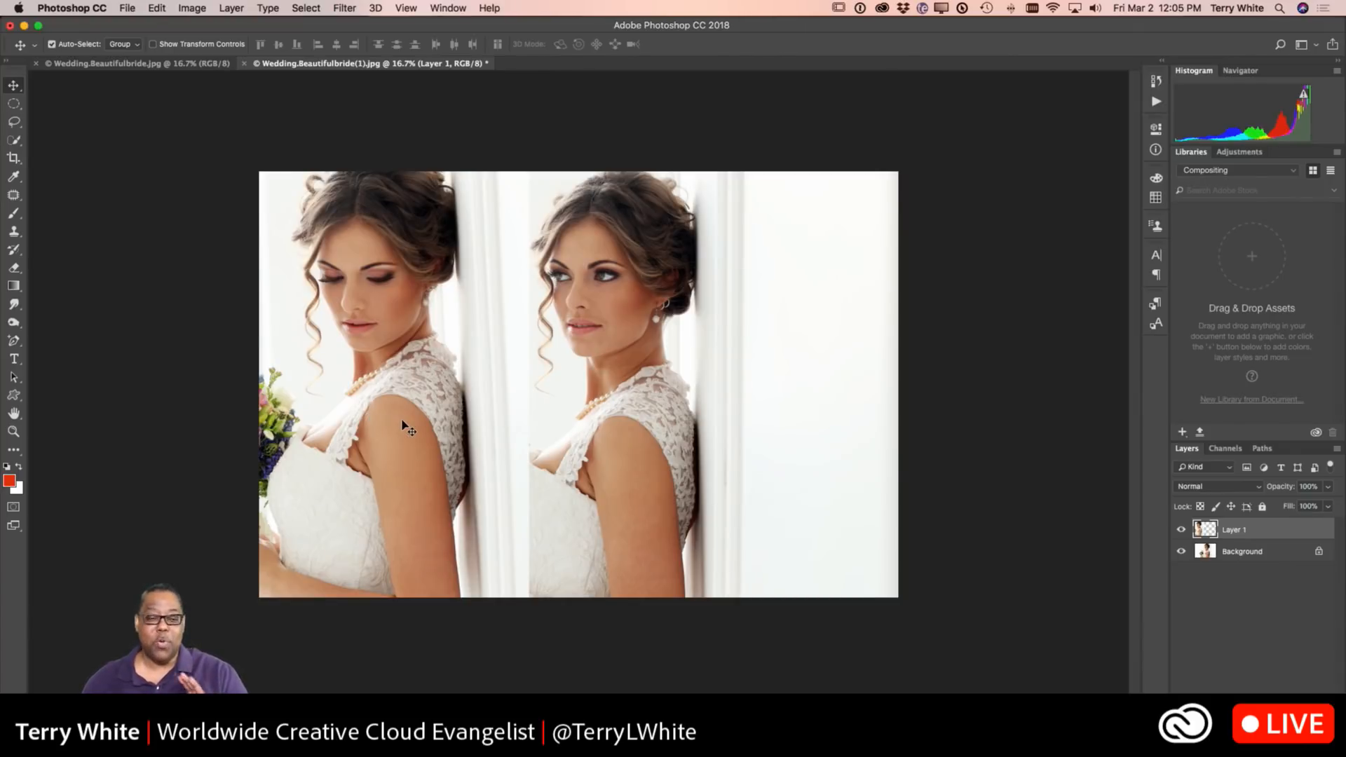
pyautogui.moveTo(1284, 531); pyautogui.dragTo(1332, 708)
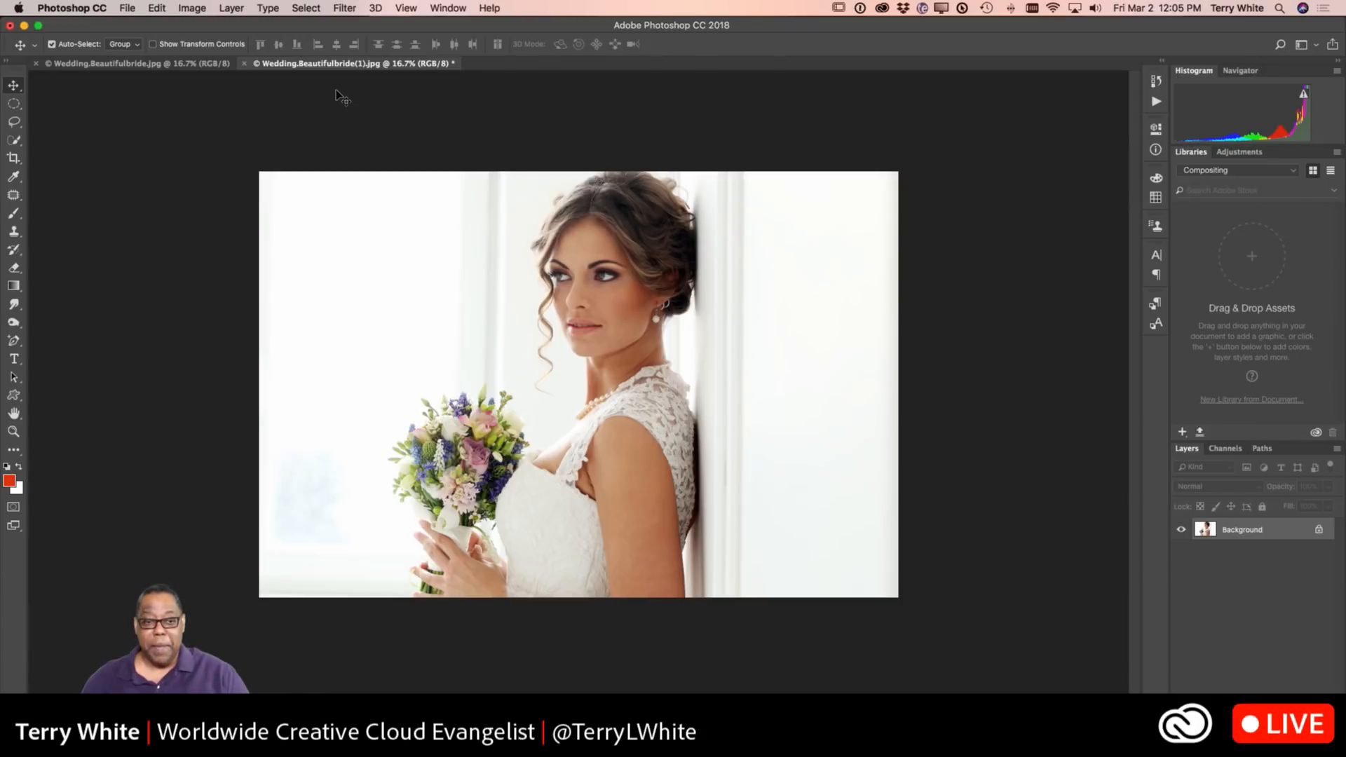
# - Look at both bride documents again and return to Wedding.Beautifulbride.jpg
pyautogui.click(163, 63)
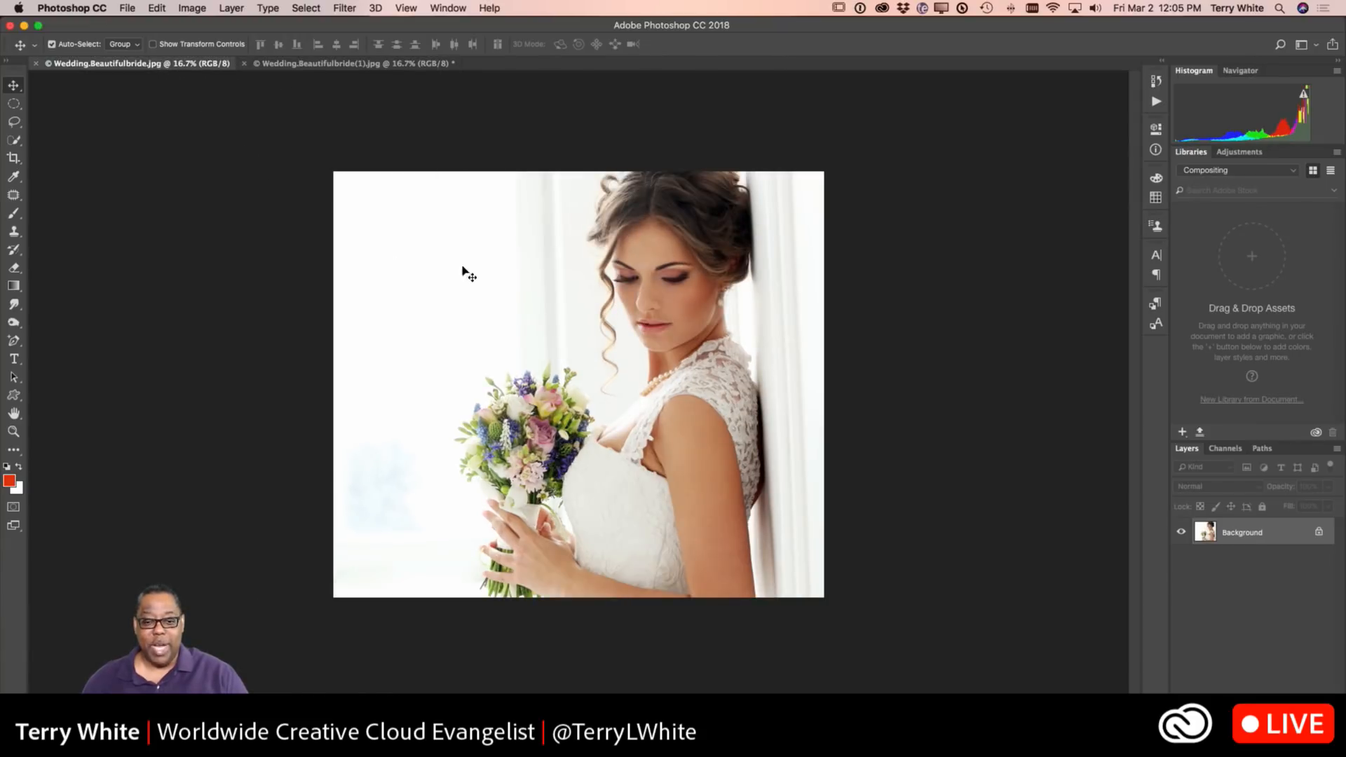
pyautogui.click(284, 64)
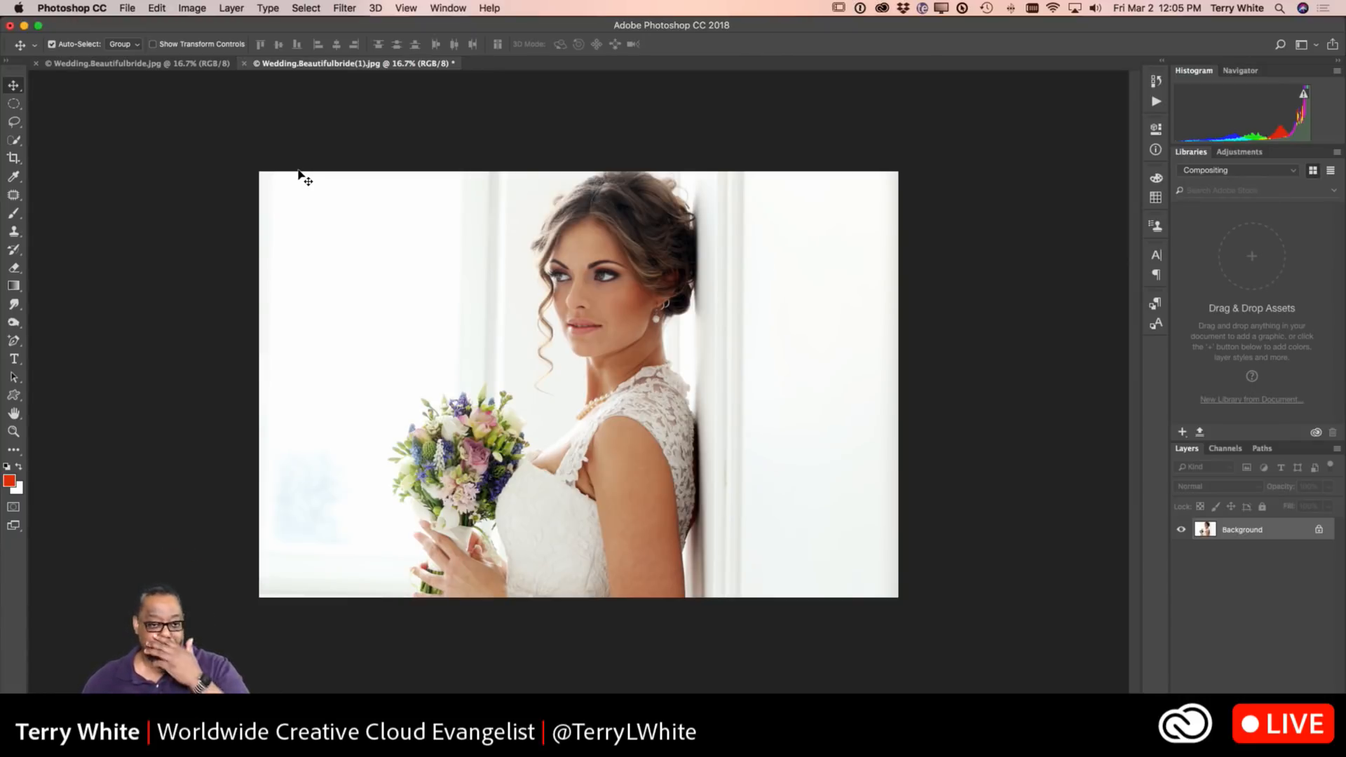
pyautogui.click(189, 66)
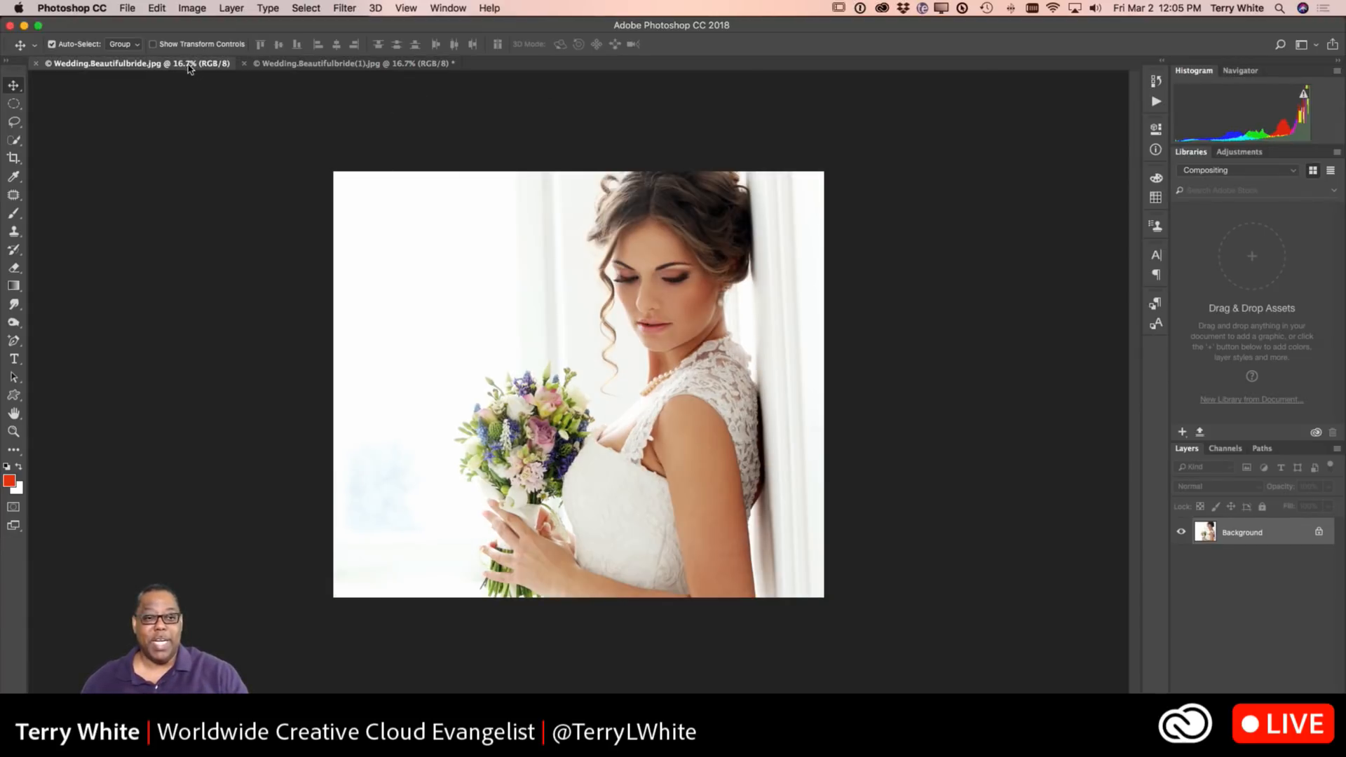
# - Compare the two bride documents and tile them vertically side by side
pyautogui.click(287, 66)
pyautogui.click(216, 68)
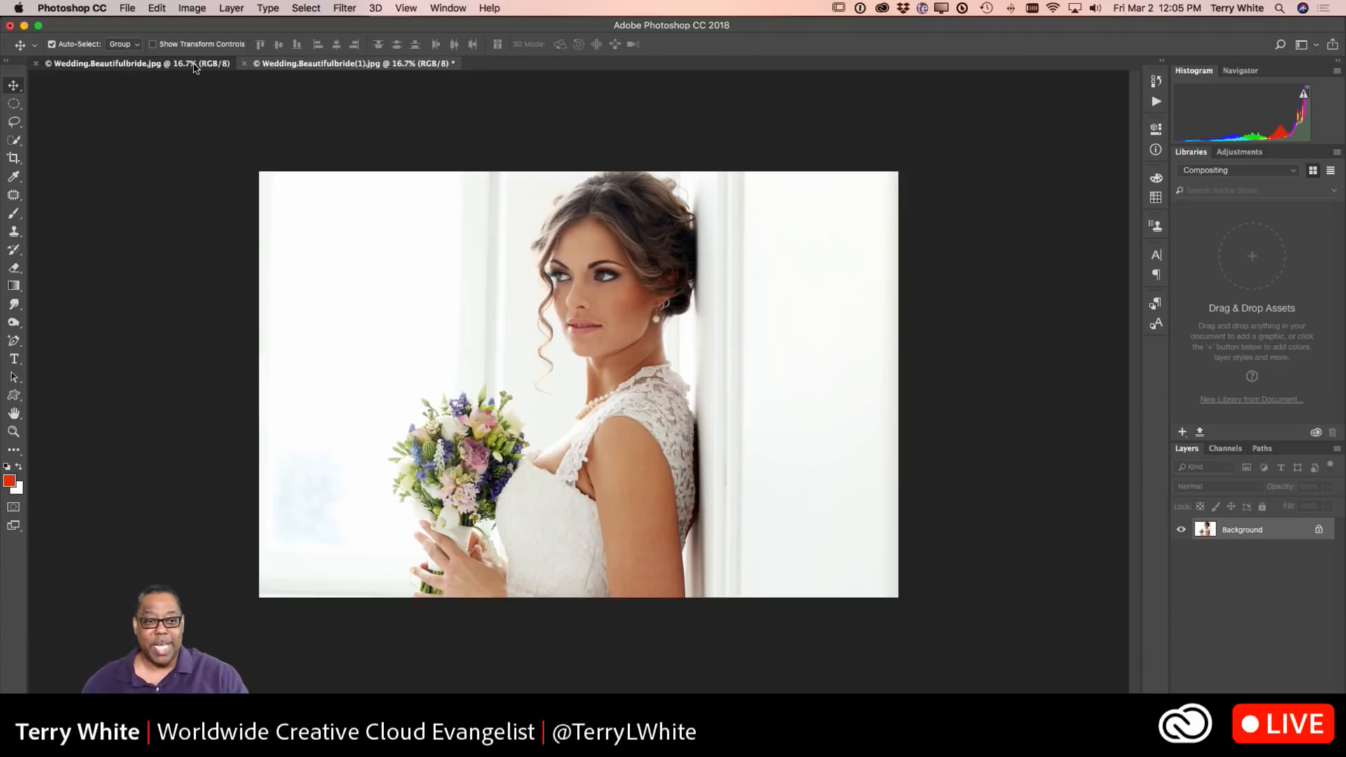
pyautogui.click(448, 10)
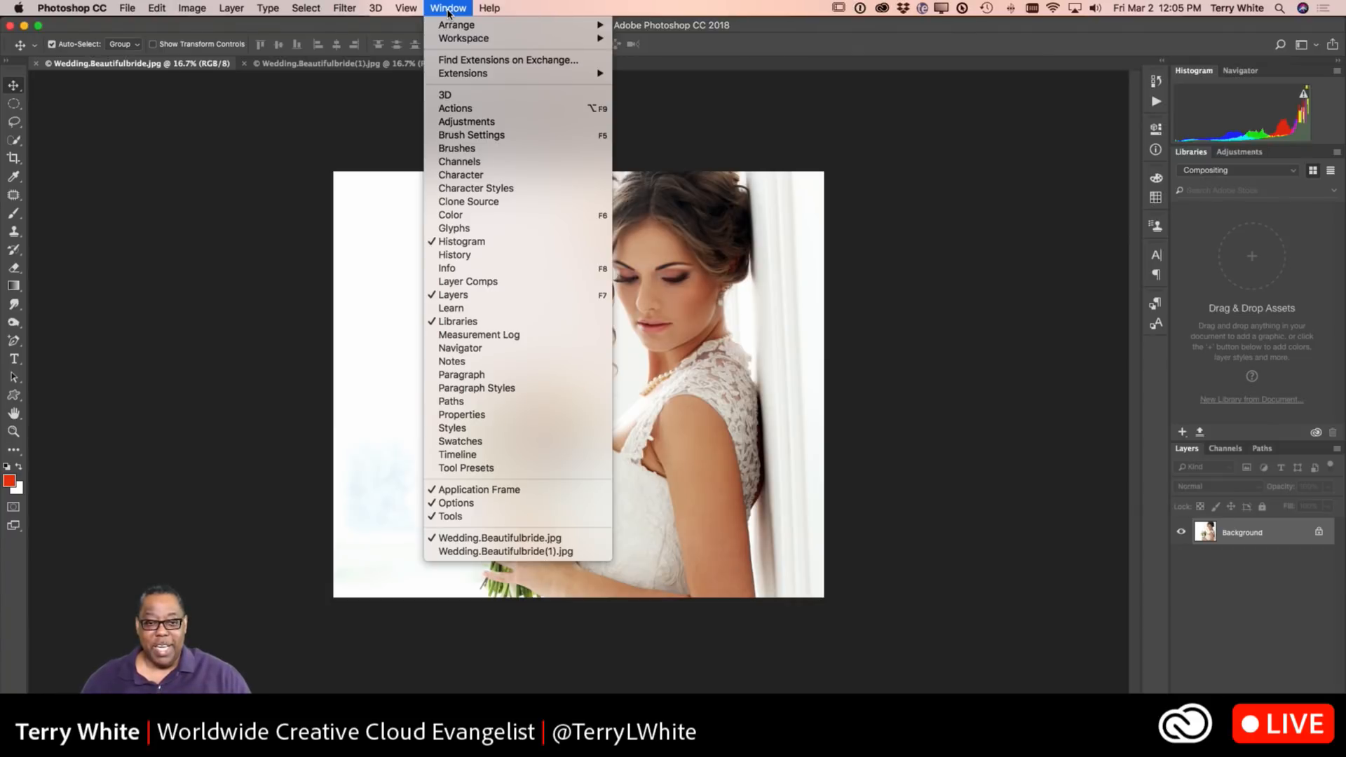
pyautogui.moveTo(448, 32)
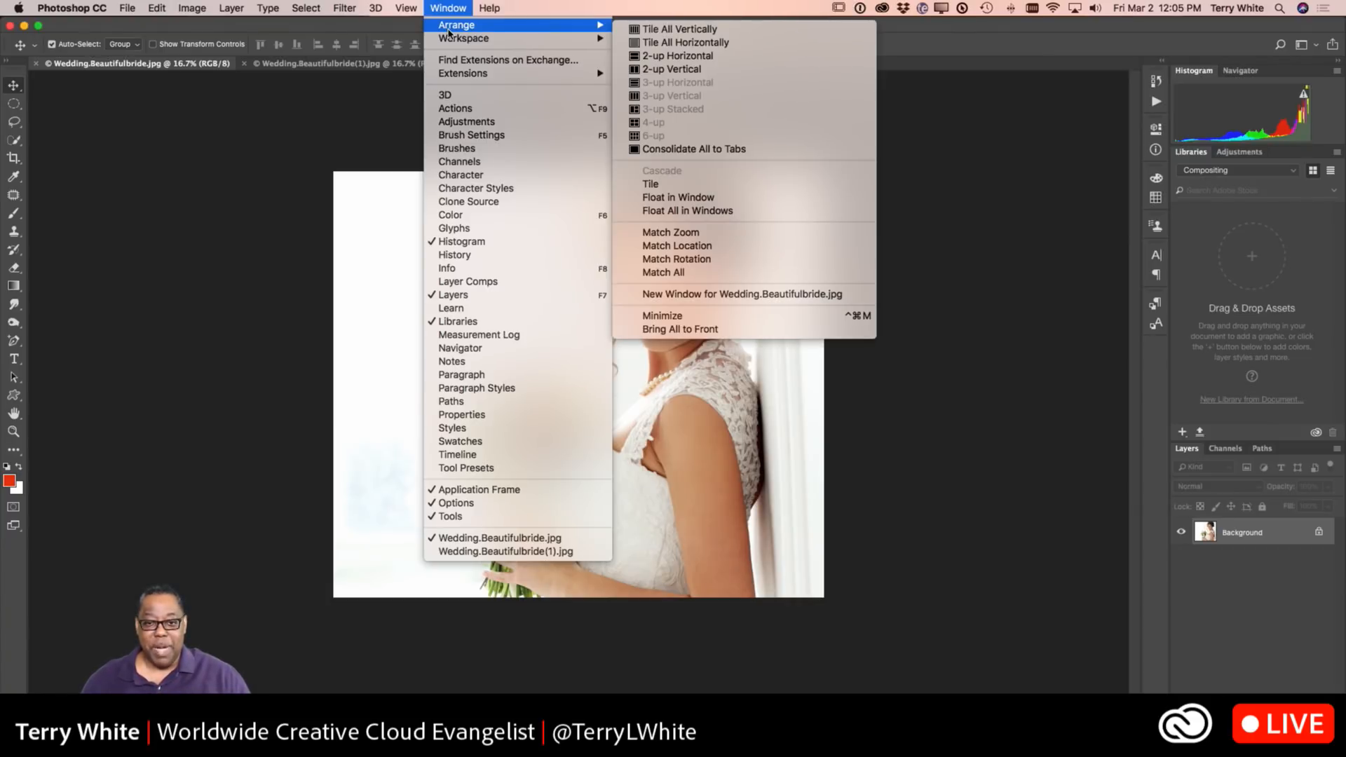
pyautogui.click(675, 29)
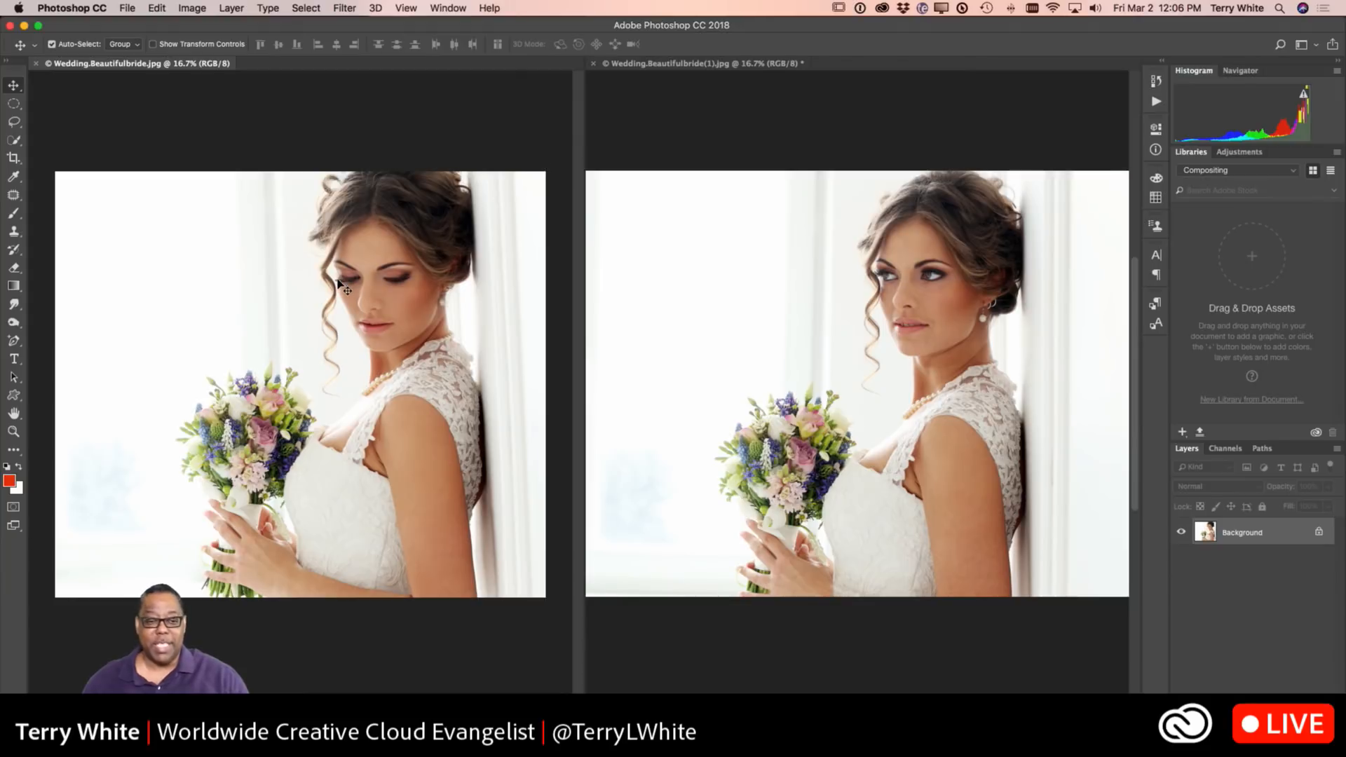
# - Copy the Wedding.Beautifulbride.jpg image into the tiled Wedding.Beautifulbride(1).jpg document and consolidate all windows to tabs
pyautogui.moveTo(231, 345); pyautogui.dragTo(643, 363)
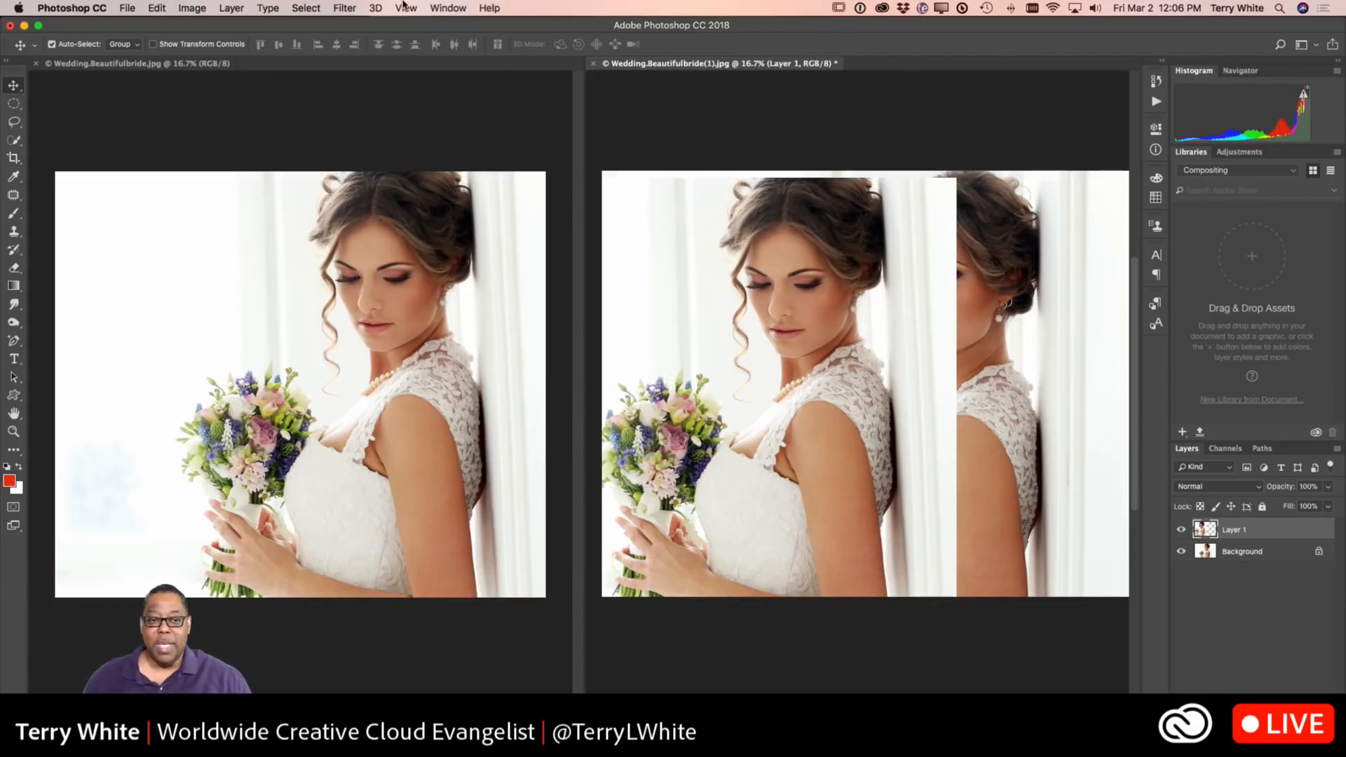
pyautogui.click(461, 8)
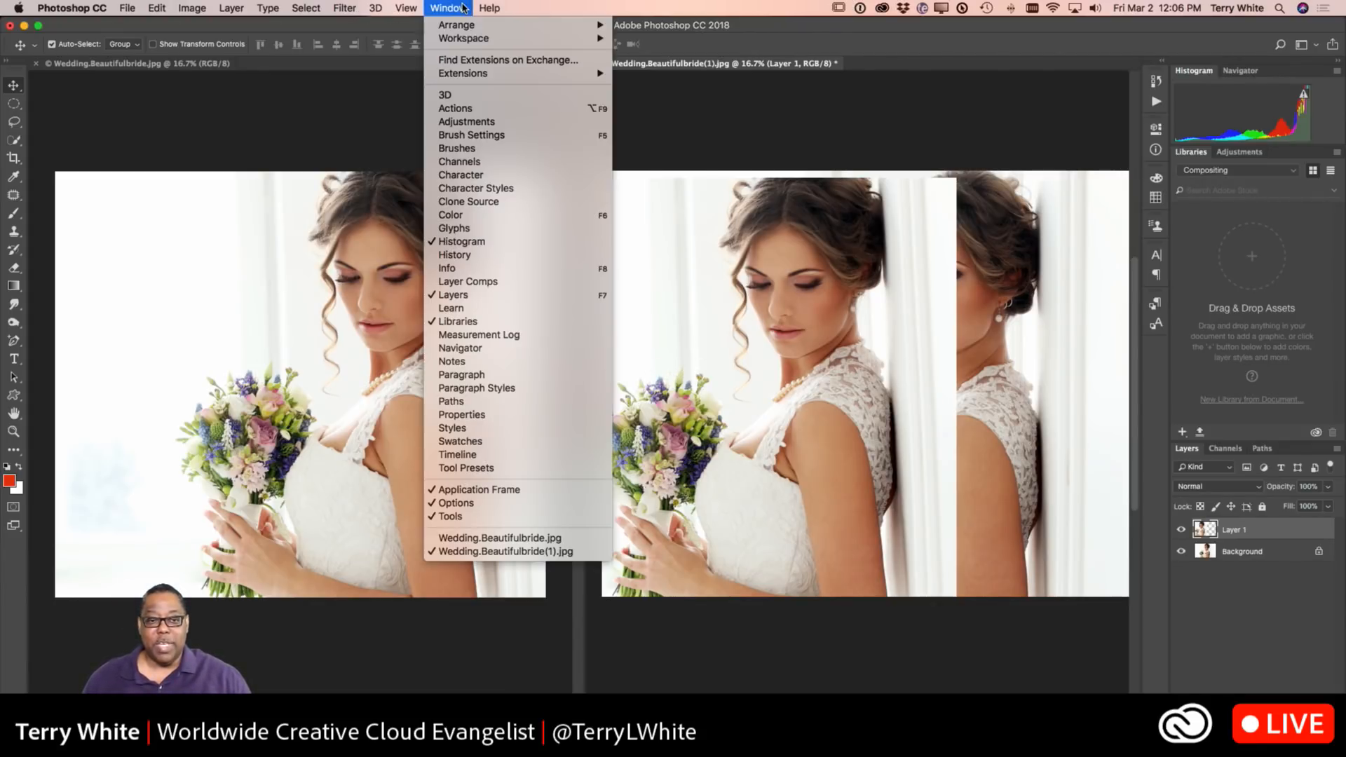
pyautogui.moveTo(477, 25)
pyautogui.click(664, 149)
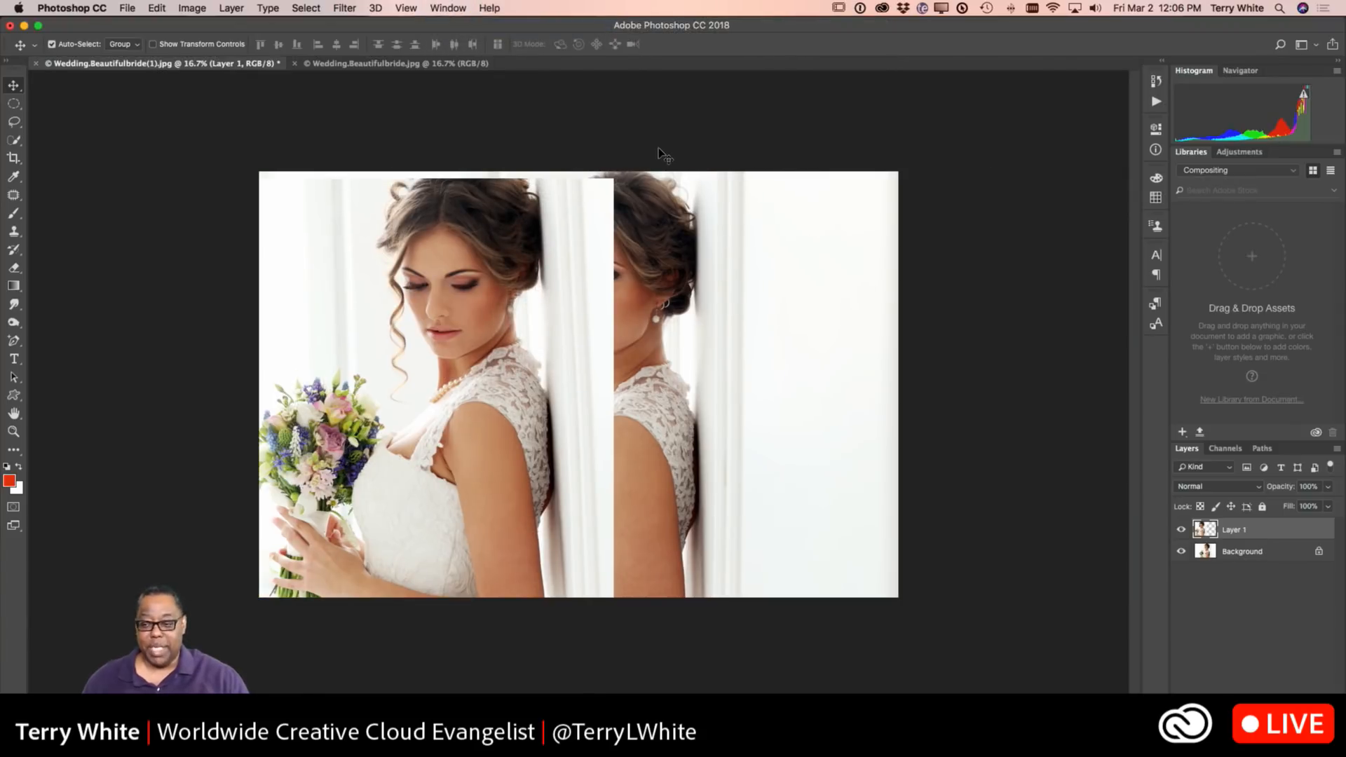
# - Delete the copied bride layer from Wedding.Beautifulbride(1).jpg after nudging it, and close the Wedding.Beautifulbride.jpg document
pyautogui.moveTo(462, 372)
pyautogui.mouseDown()
pyautogui.moveTo(393, 365)
pyautogui.moveTo(484, 363)
pyautogui.mouseUp()
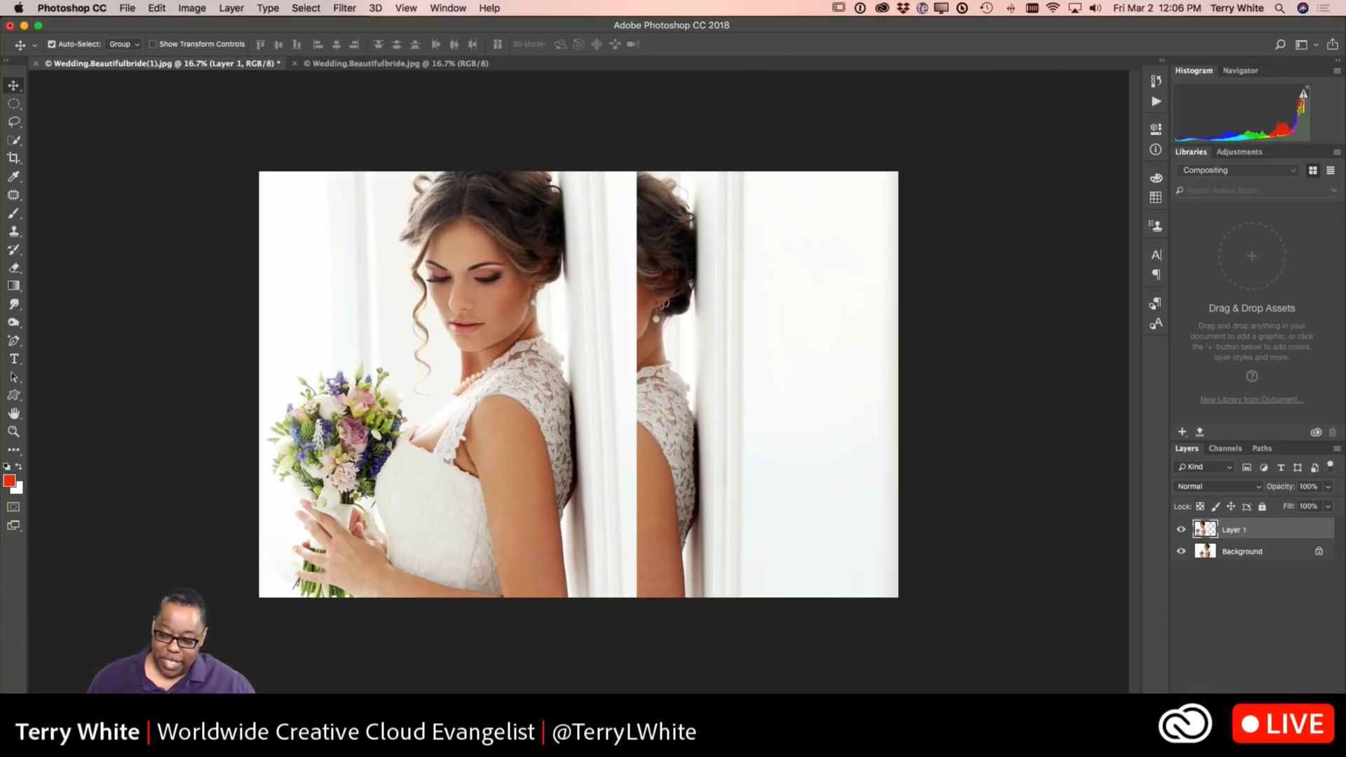
pyautogui.press('Delete')
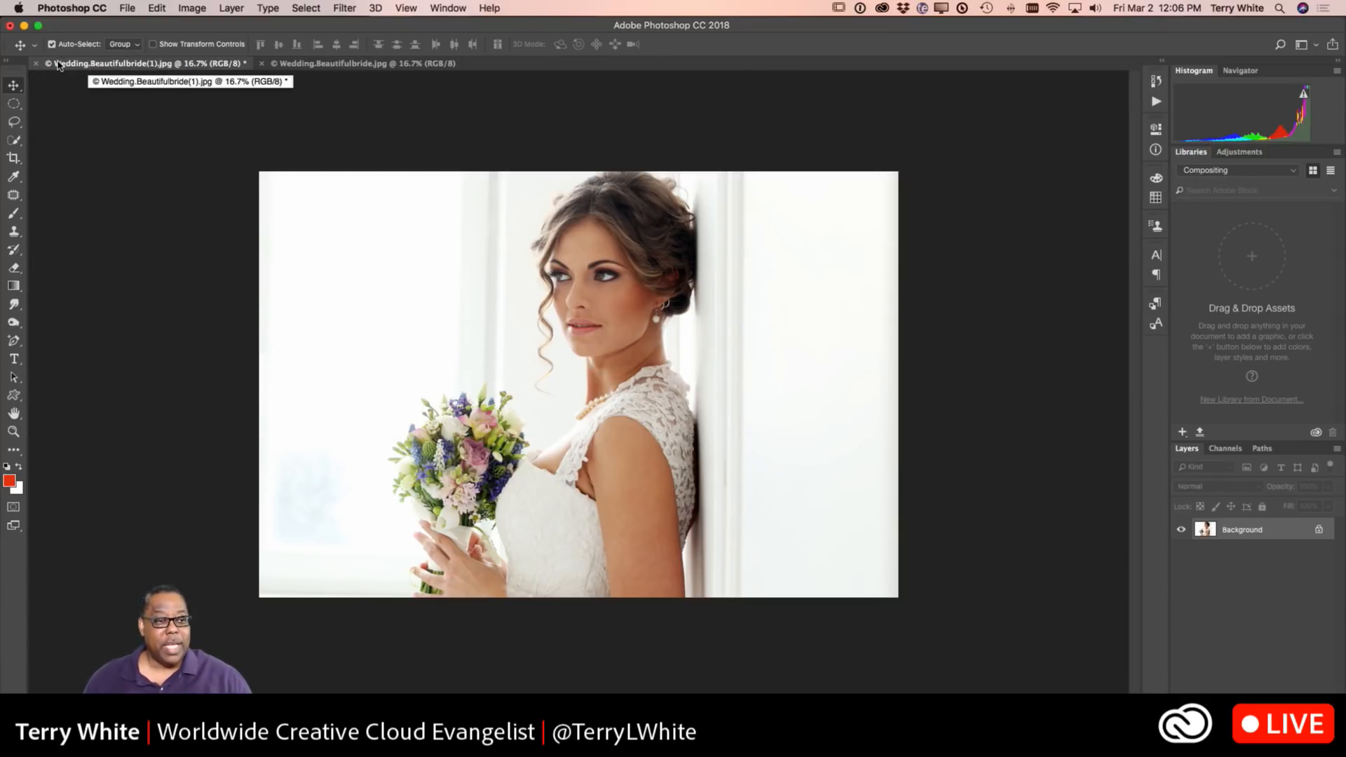
pyautogui.click(310, 64)
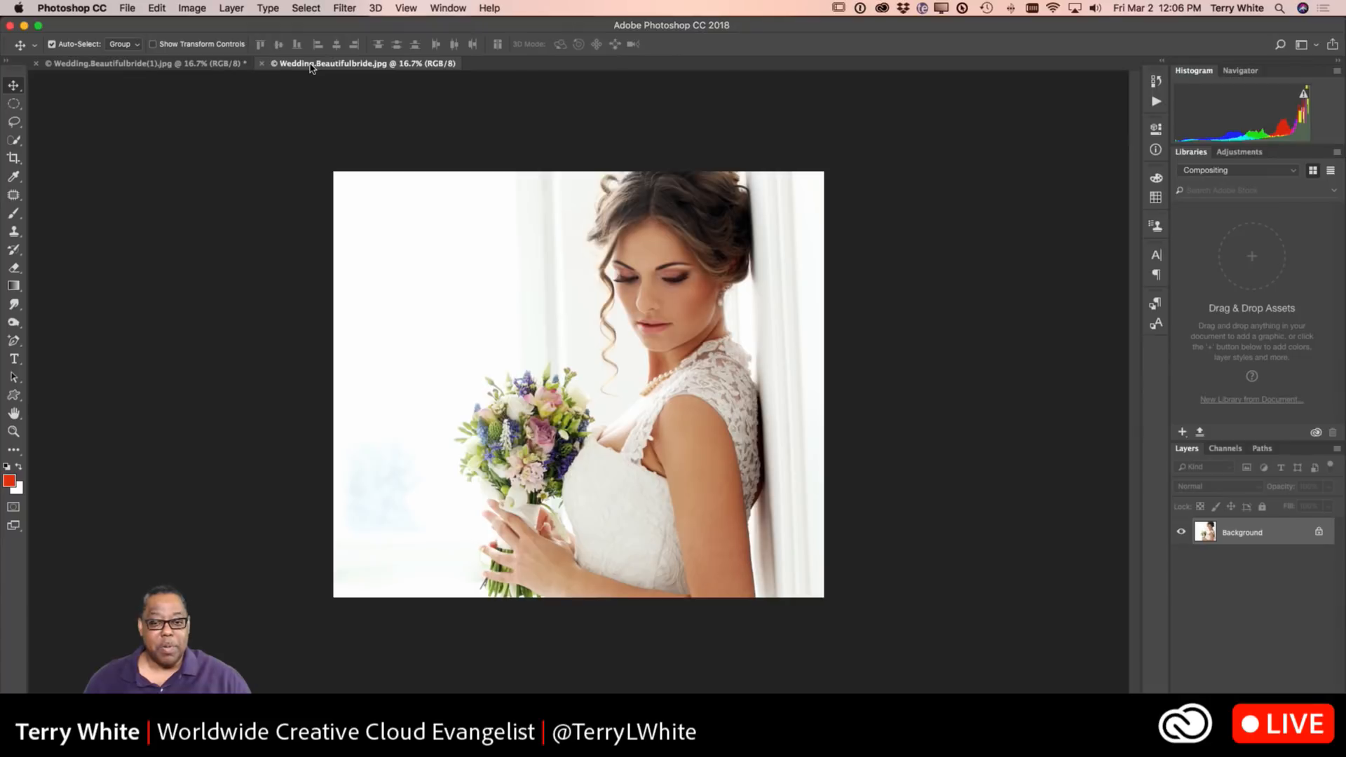
pyautogui.click(262, 64)
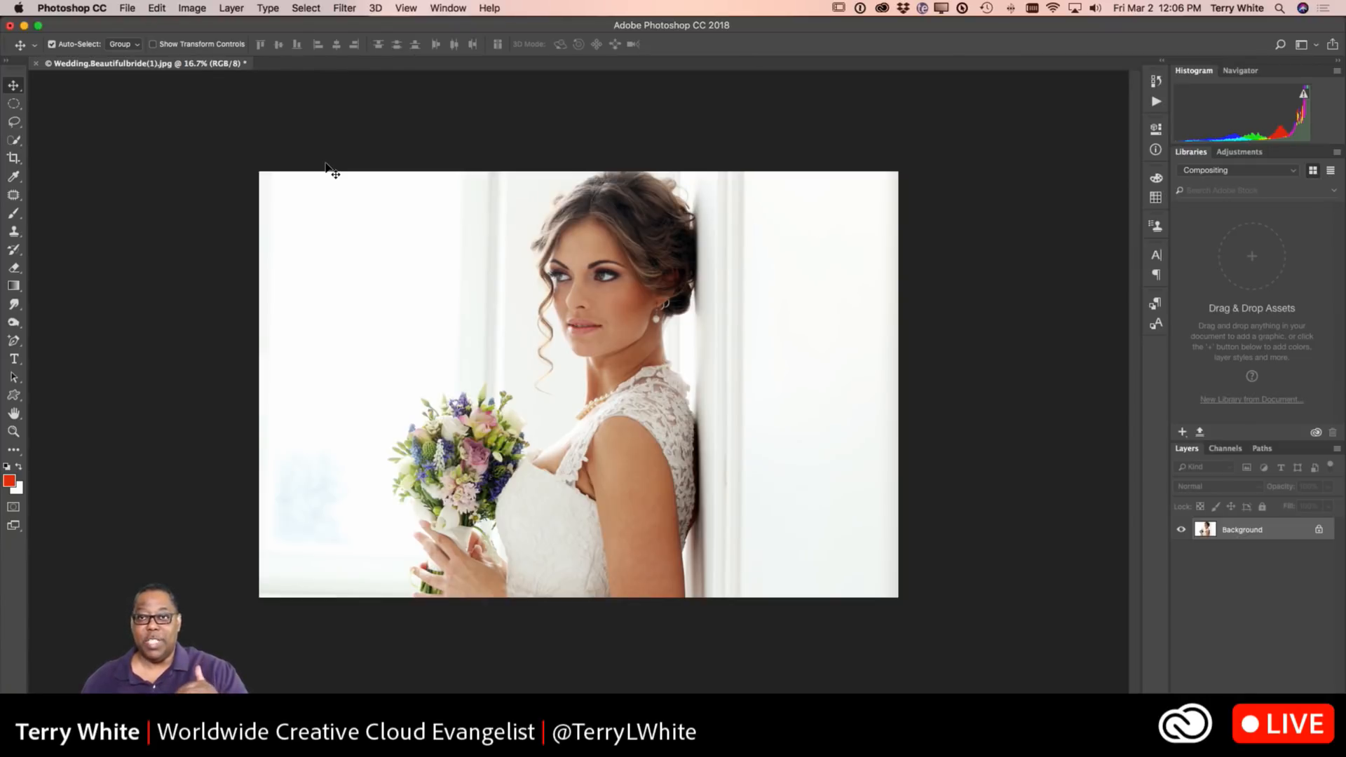
# - Place Wedding.Beautifulbride.jpg as an embedded image in the Wedding.Beautifulbride(1).jpg document
pyautogui.click(127, 7)
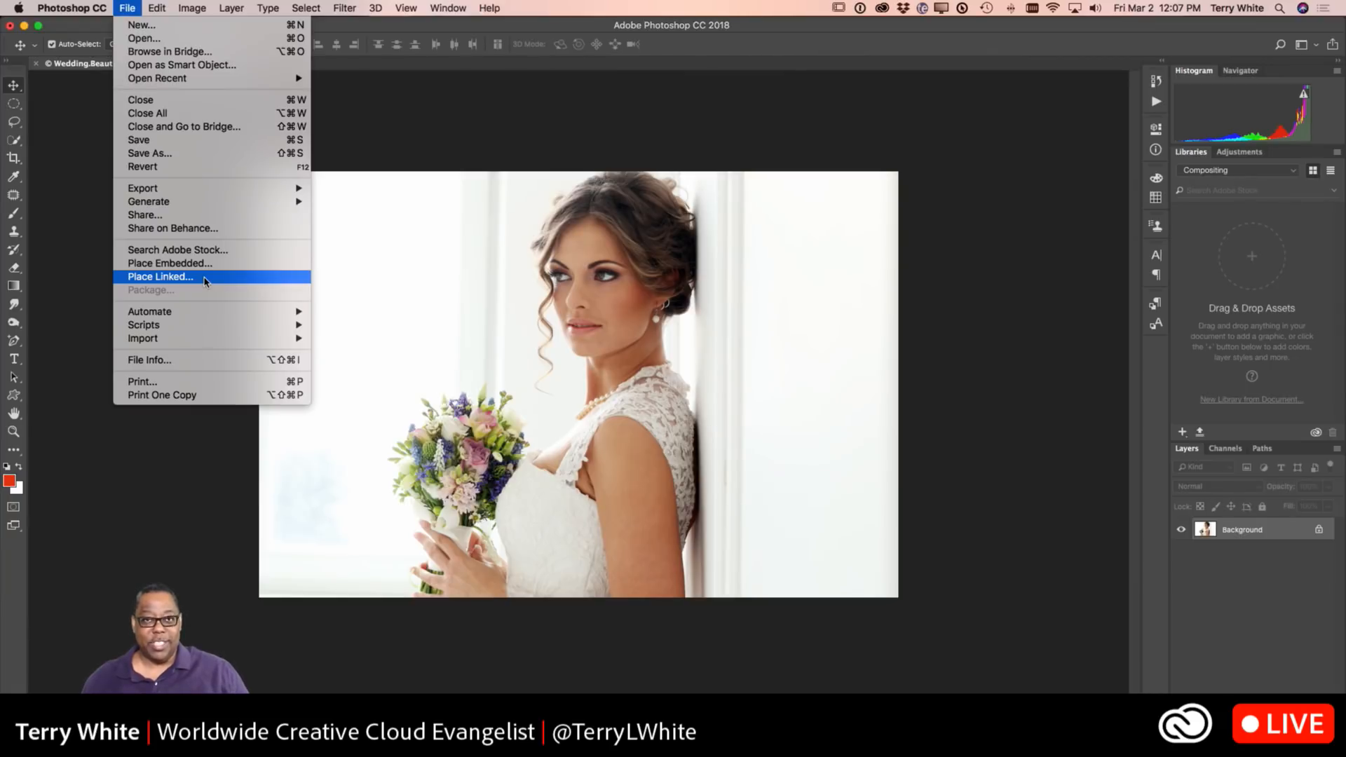
pyautogui.click(166, 267)
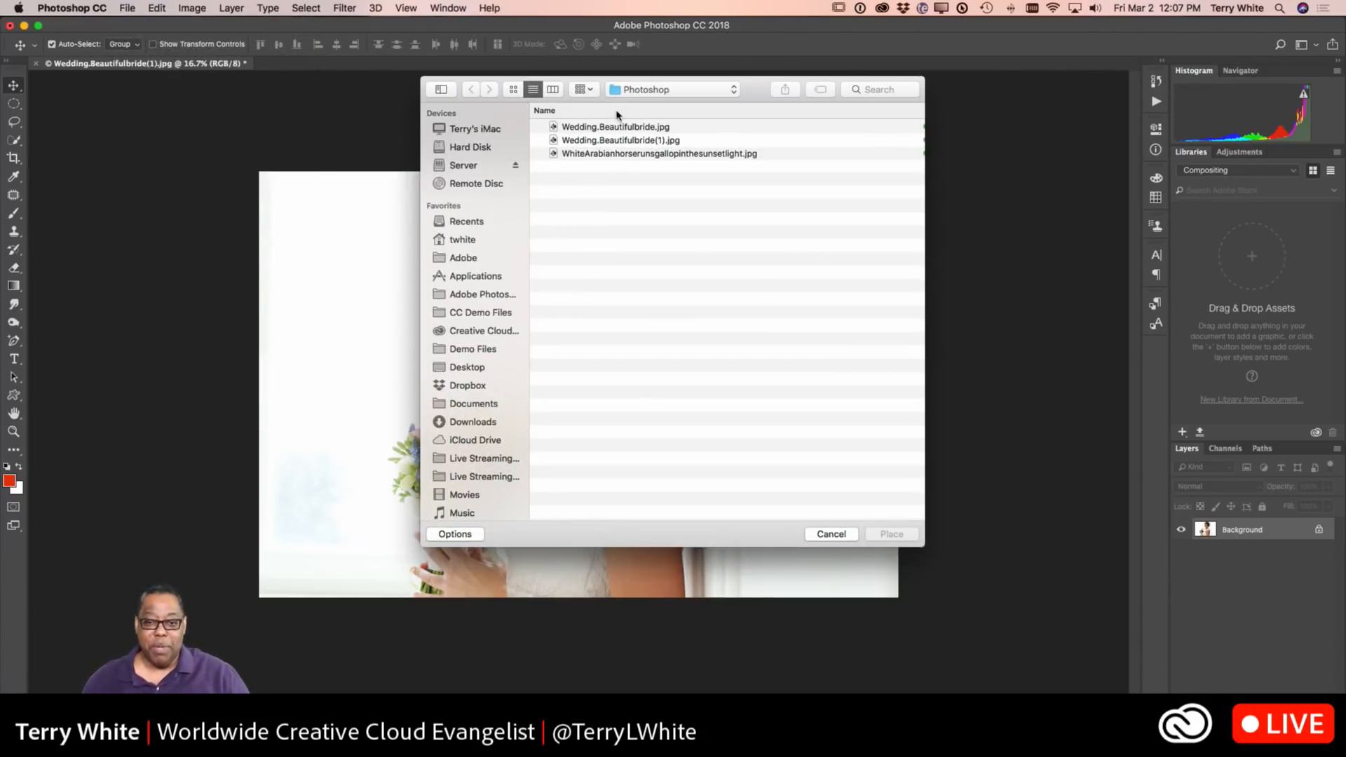
pyautogui.click(614, 127)
pyautogui.click(884, 535)
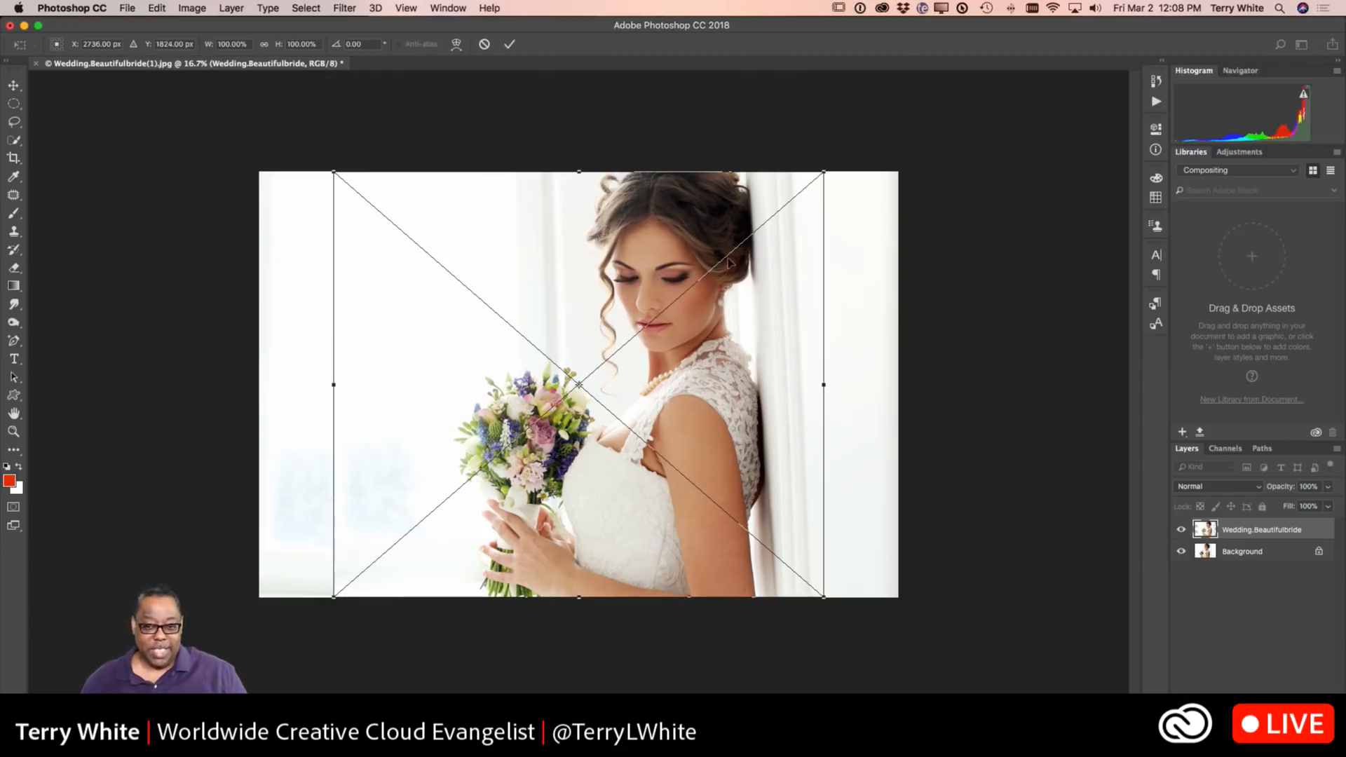
# - Flip the placed bride photo horizontally, fit it against the canvas's left edge at about 100.19% scale, and commit the placement
pyautogui.moveTo(696, 375)
pyautogui.mouseDown()
pyautogui.moveTo(837, 377)
pyautogui.moveTo(677, 378)
pyautogui.mouseUp()
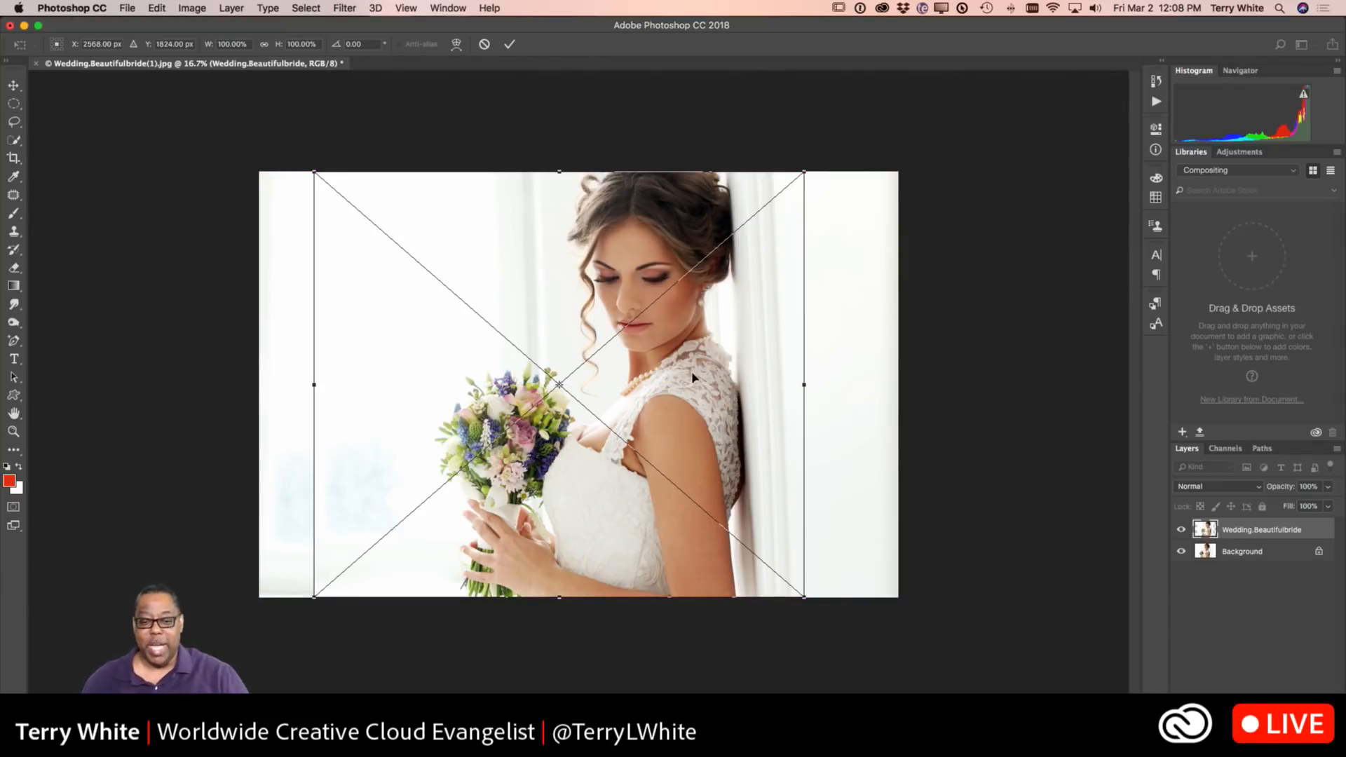
pyautogui.rightClick(688, 378)
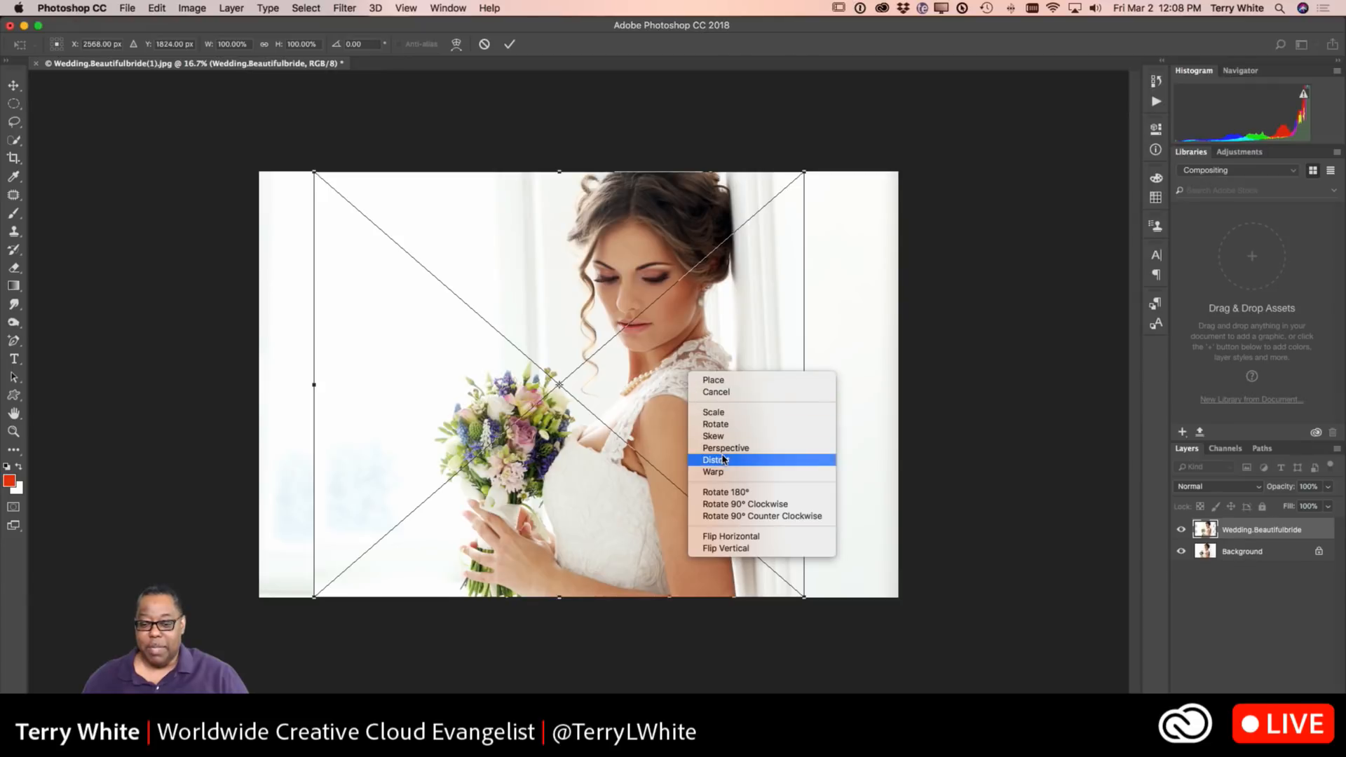
pyautogui.click(725, 538)
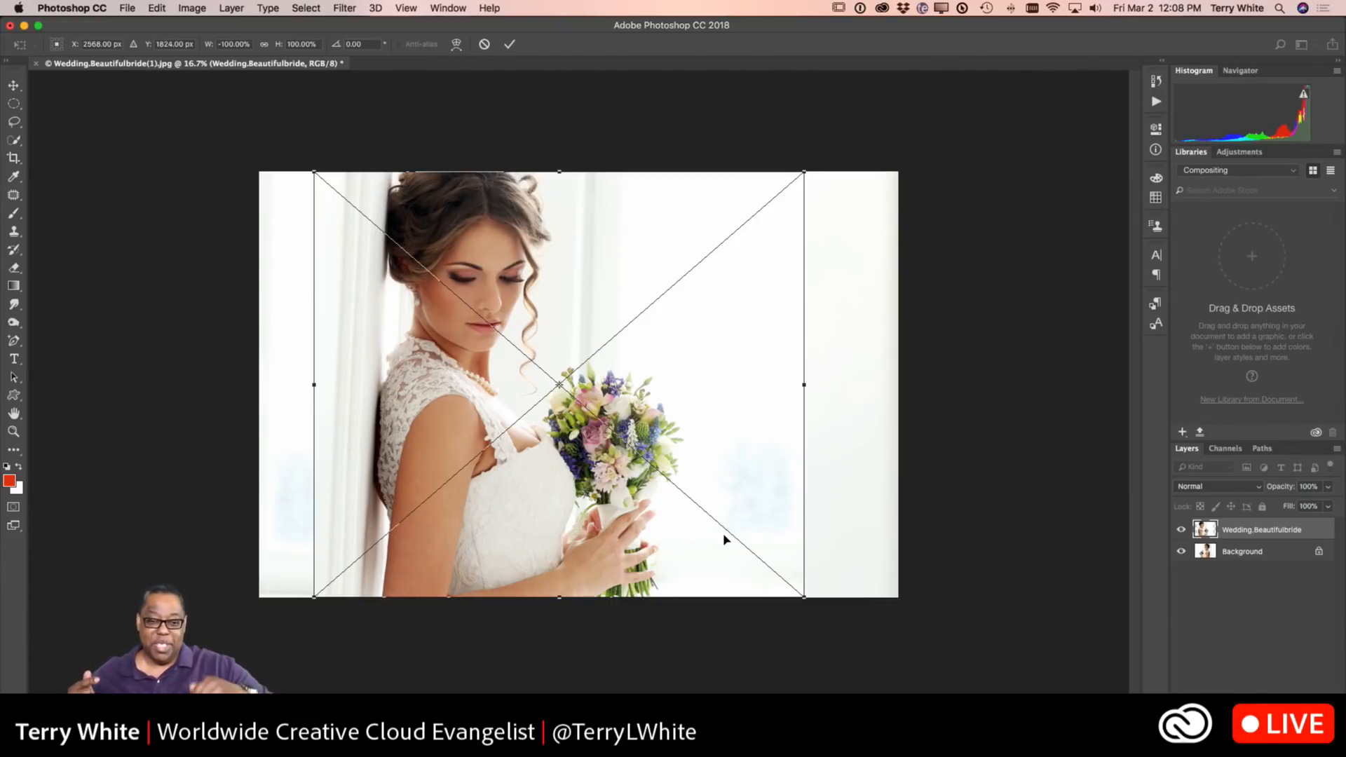
pyautogui.moveTo(631, 518); pyautogui.dragTo(571, 511)
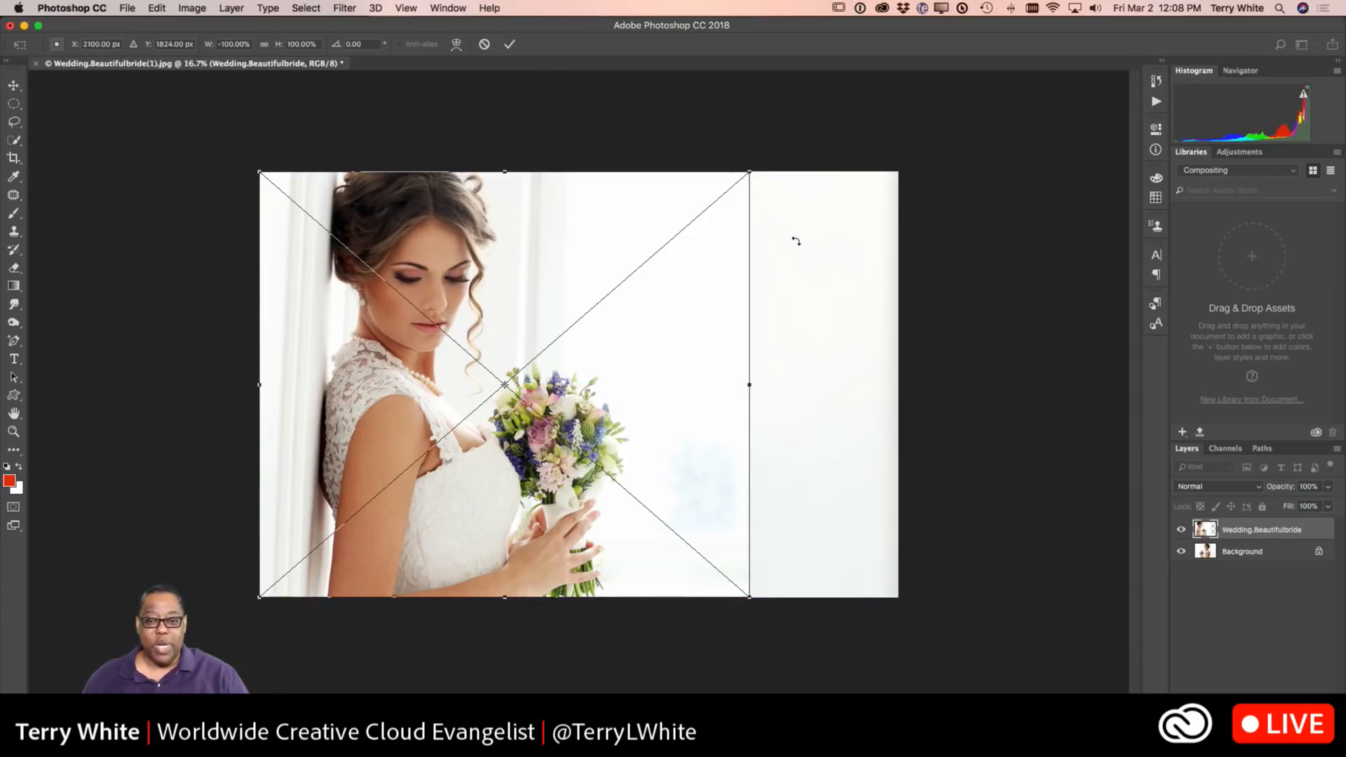
pyautogui.moveTo(748, 171); pyautogui.dragTo(772, 202)
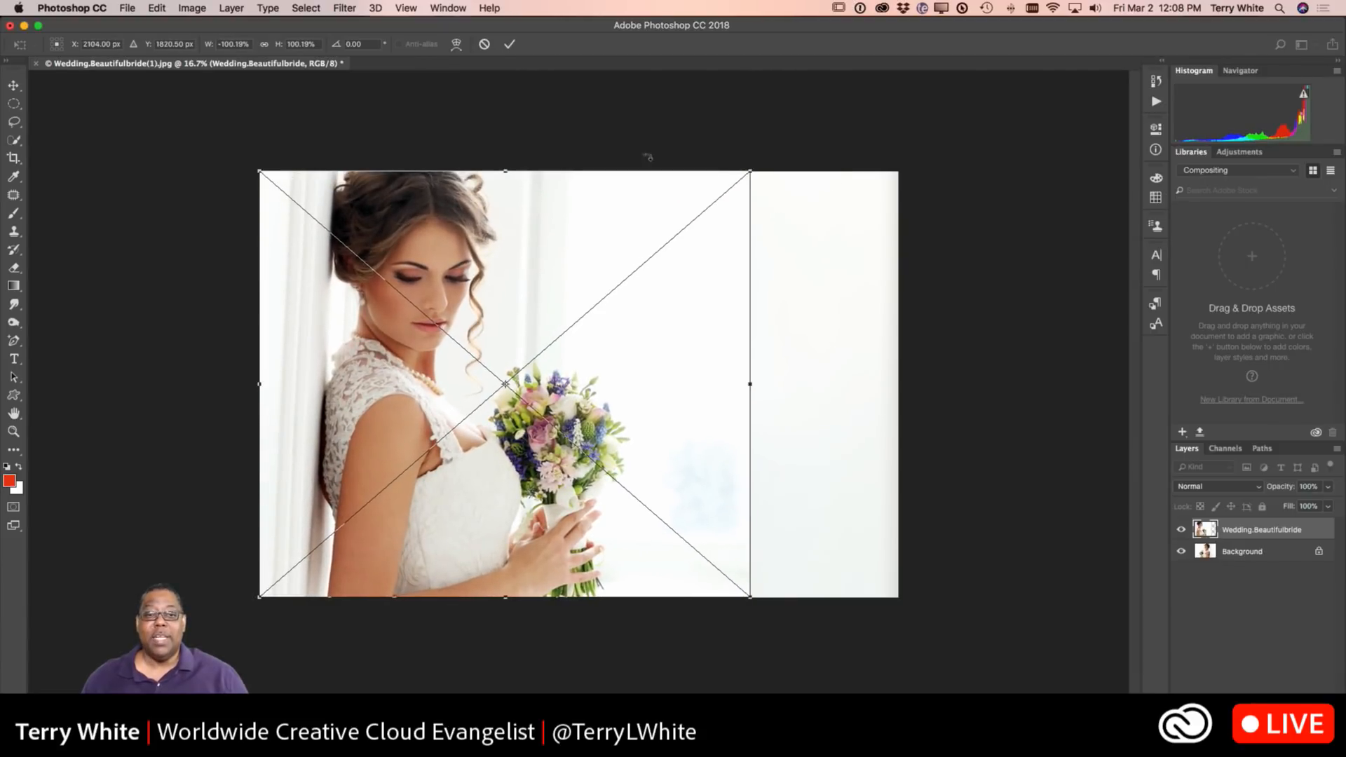
pyautogui.click(508, 46)
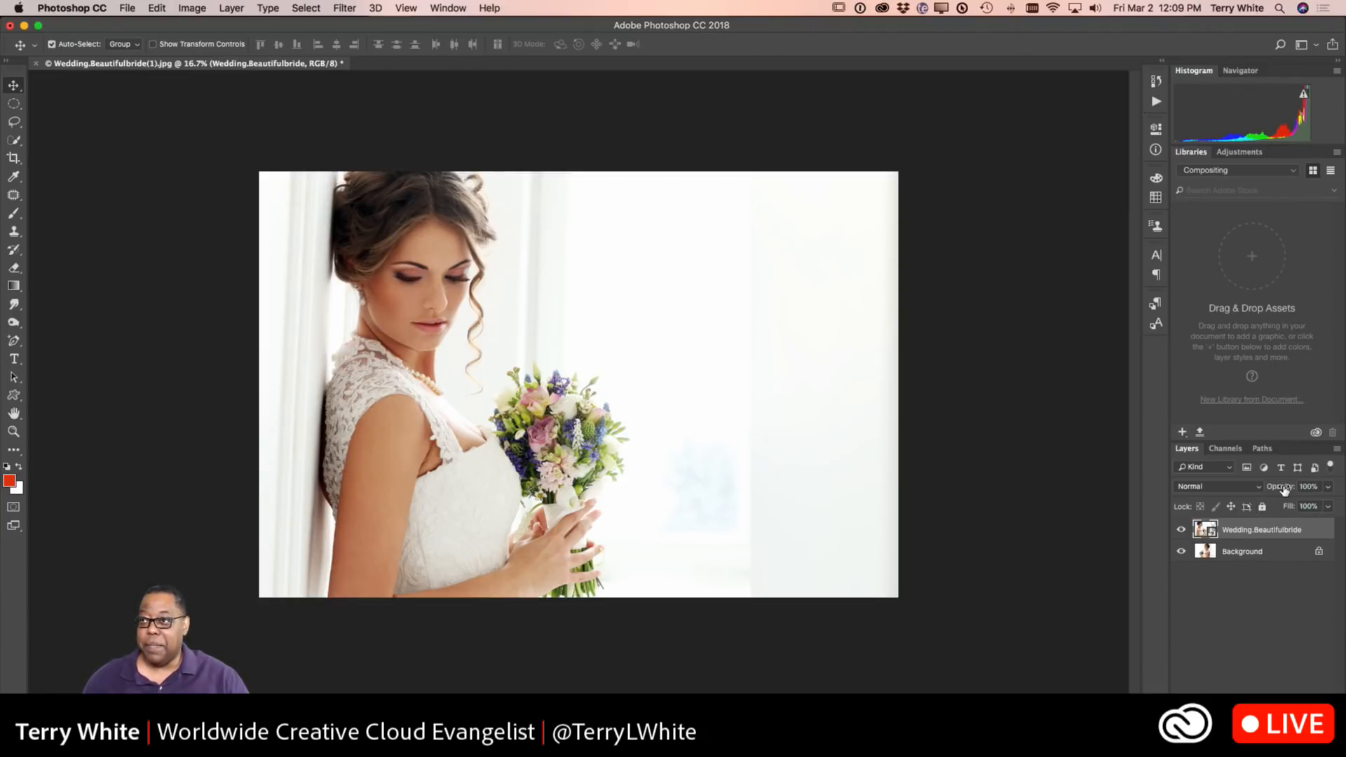
# - Vary the Wedding.Beautifulbride layer's opacity through 53%, 0% and 26% to compare both brides, and restore it to 100%
pyautogui.moveTo(1284, 490); pyautogui.dragTo(1255, 500)
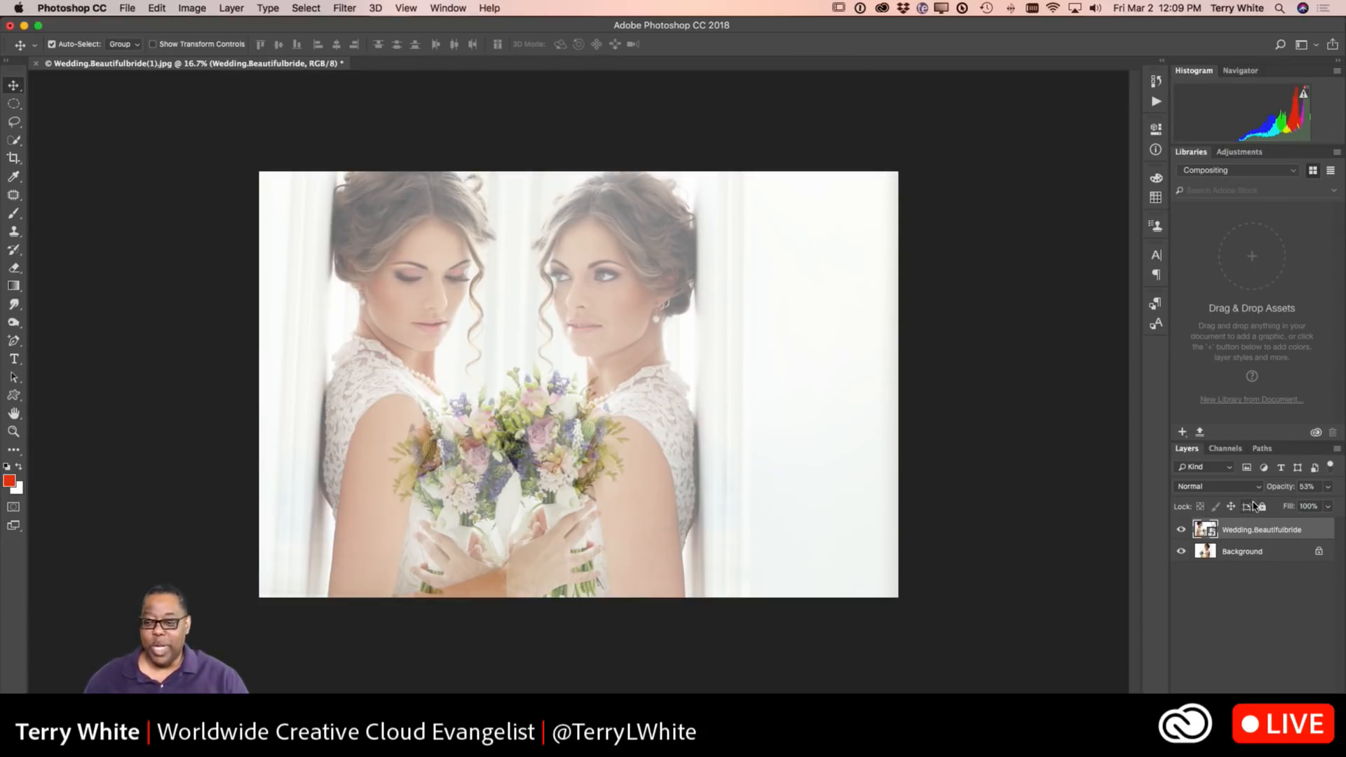
pyautogui.moveTo(1277, 490); pyautogui.dragTo(1236, 499)
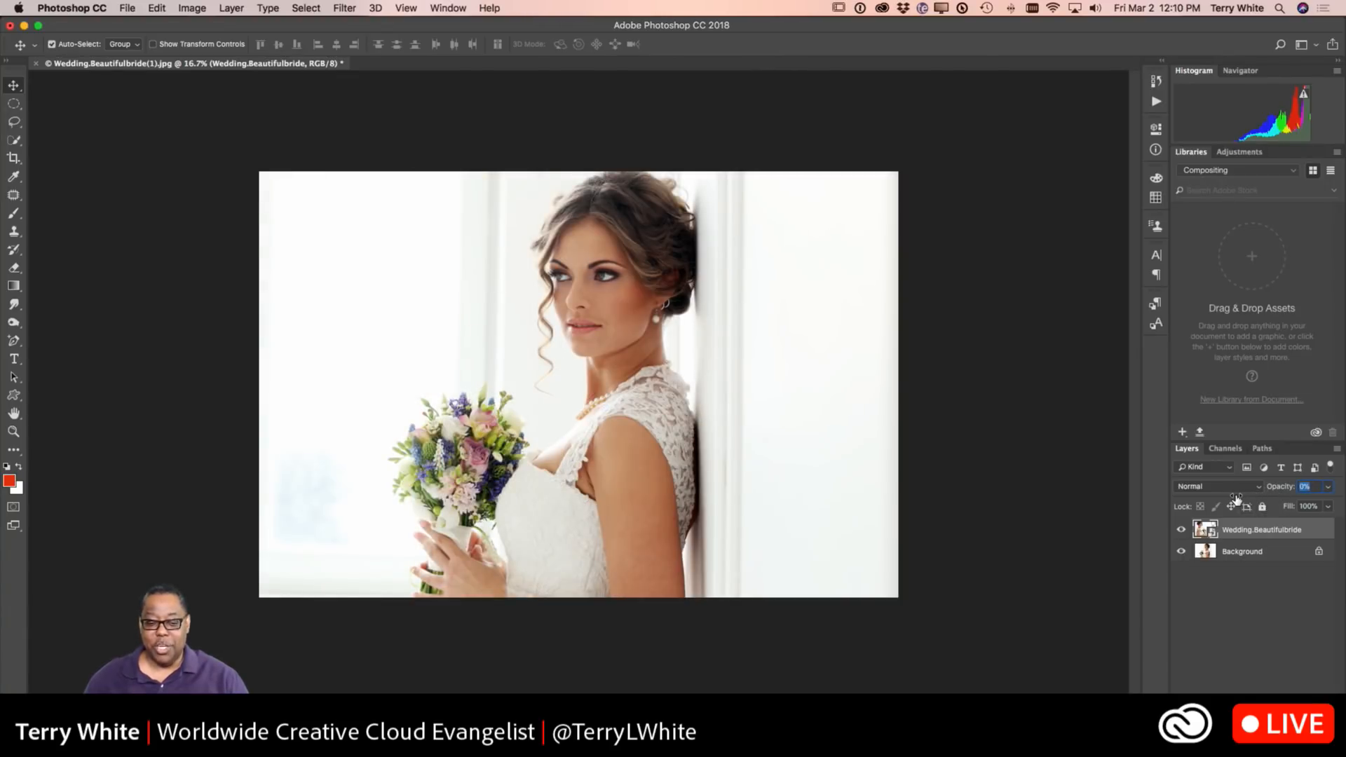
pyautogui.moveTo(1235, 499); pyautogui.dragTo(1270, 495)
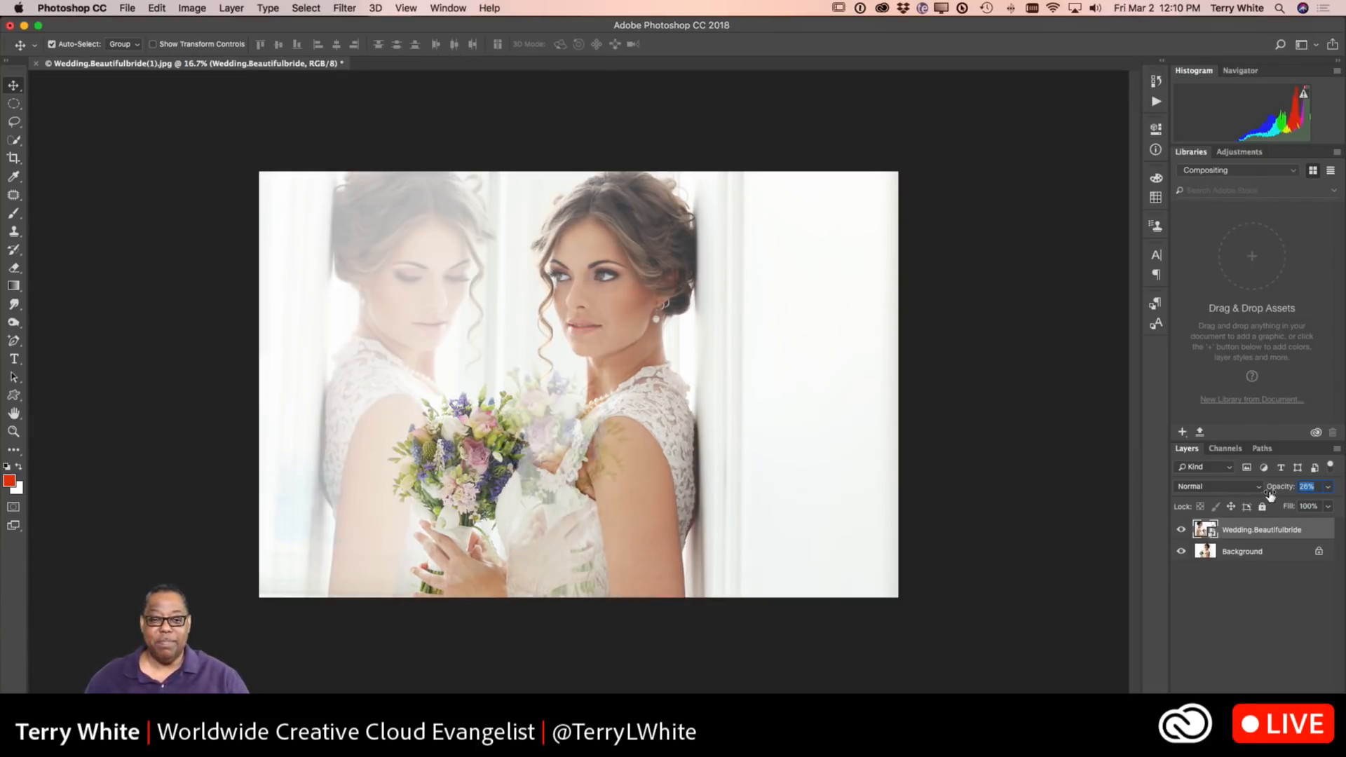
pyautogui.moveTo(1270, 496); pyautogui.dragTo(1340, 490)
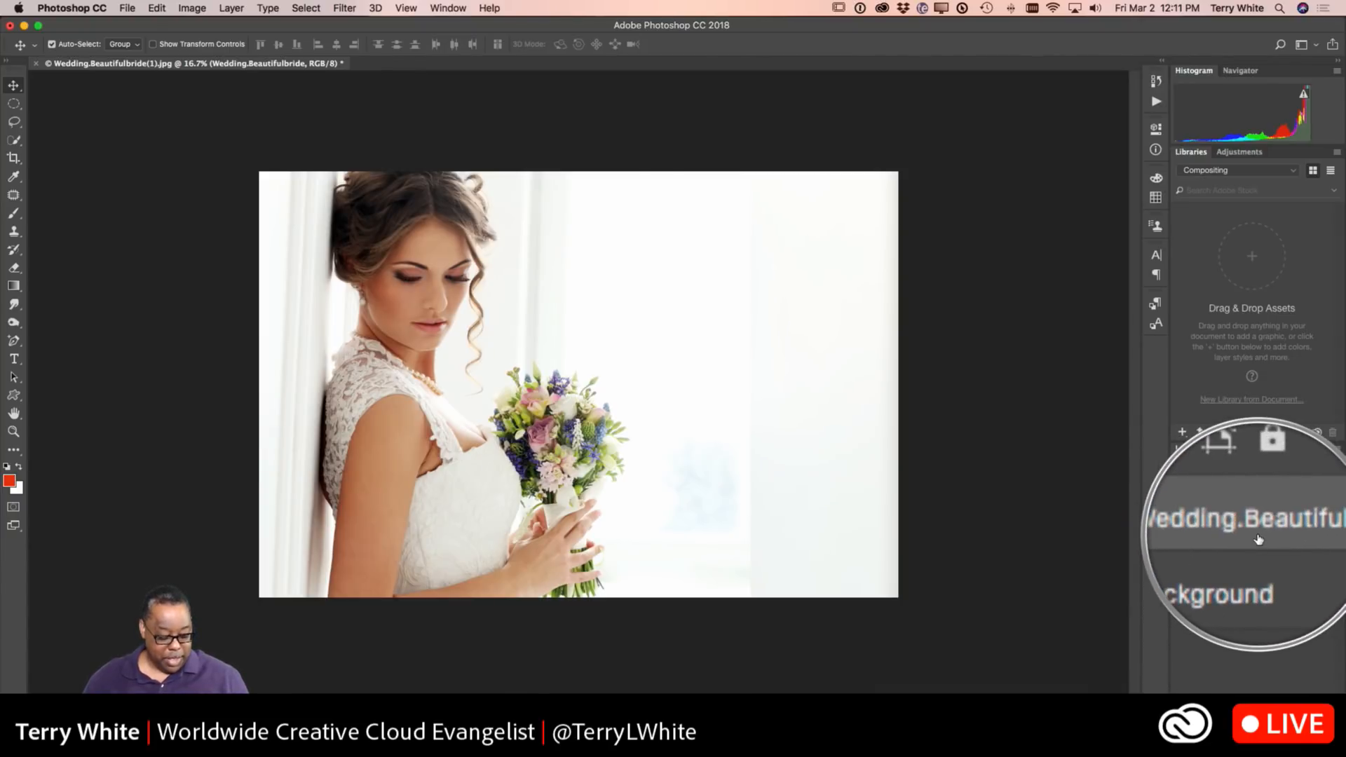
# - Rename the Wedding.Beautifulbride layer as Bride Left
pyautogui.doubleClick(1253, 531)
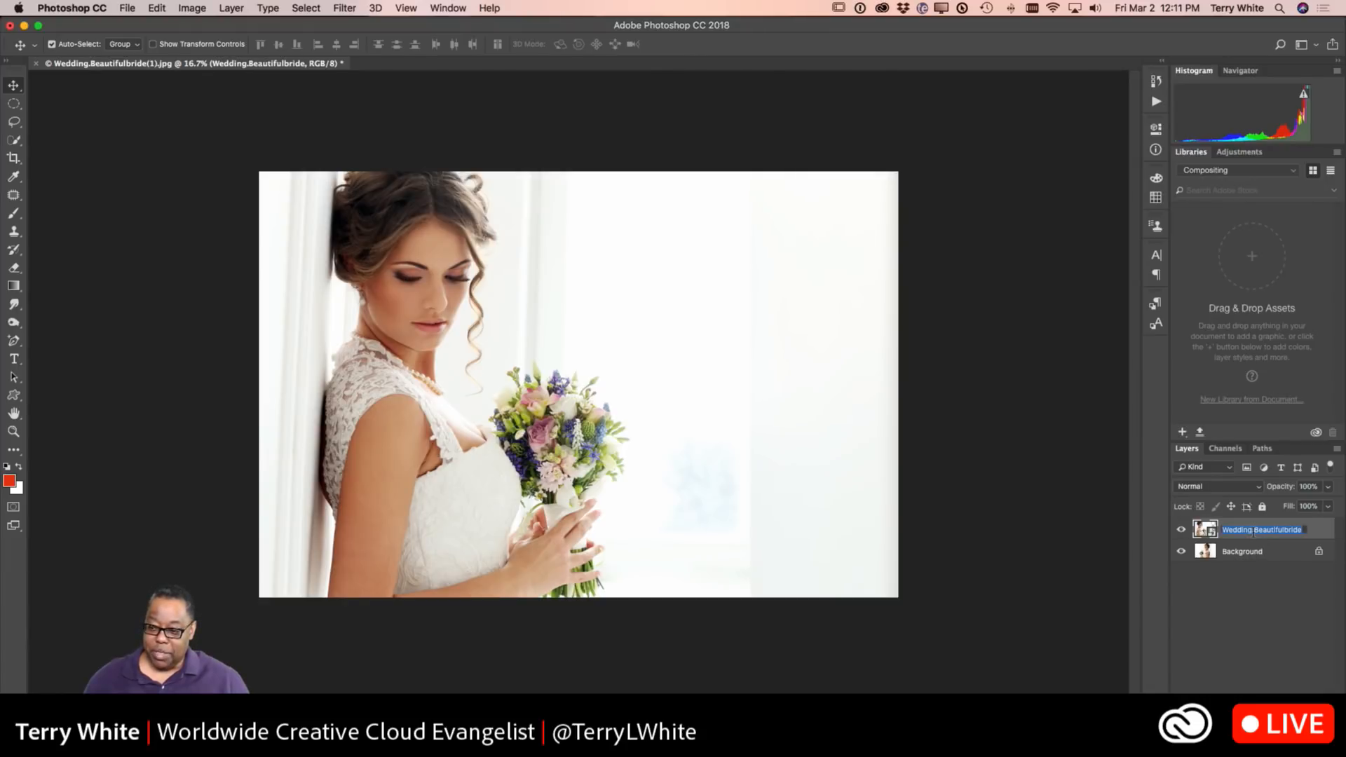
pyautogui.write('Bride Left')
pyautogui.press('Return')
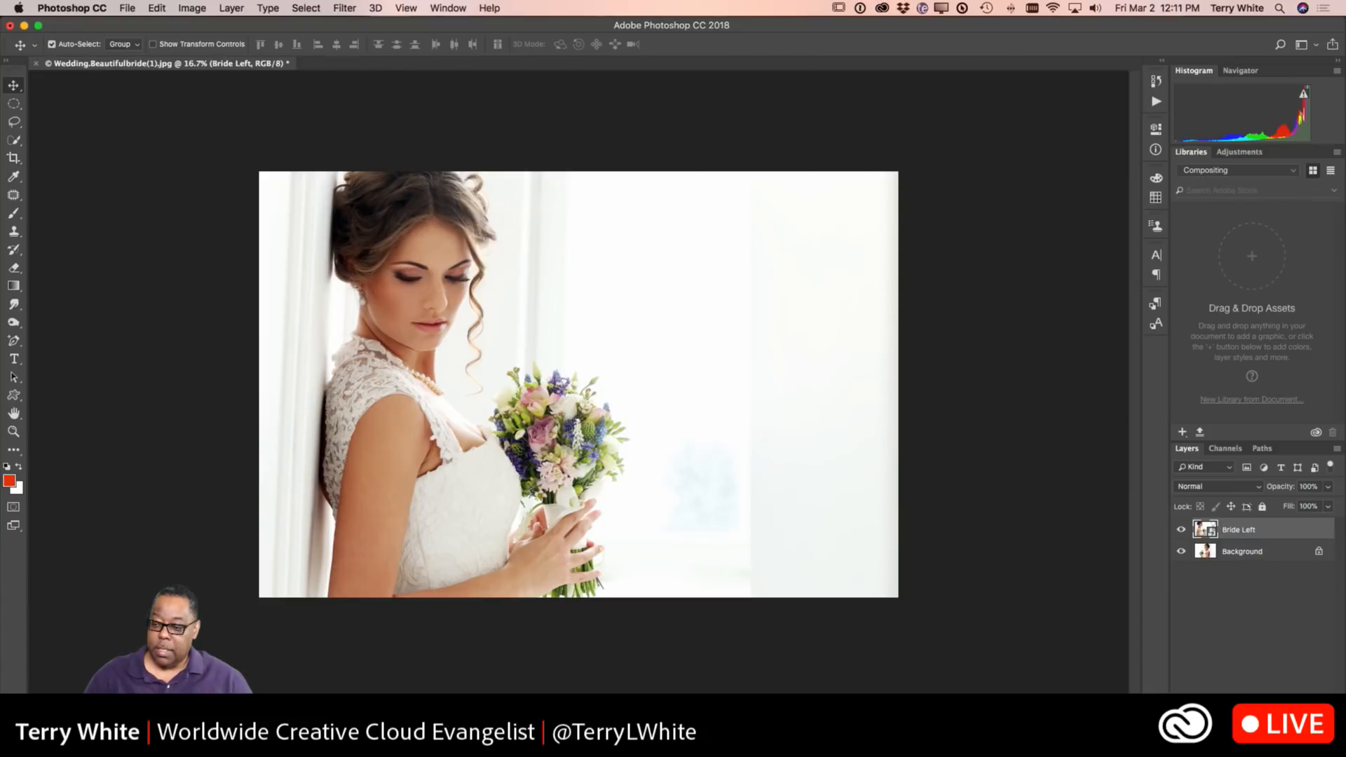
# - Convert the locked Background into a regular layer named Bride Right
pyautogui.doubleClick(1243, 552)
pyautogui.write('Brid')
pyautogui.press('BackSpace')
pyautogui.press('BackSpace')
pyautogui.press('BackSpace')
pyautogui.write('ridge')
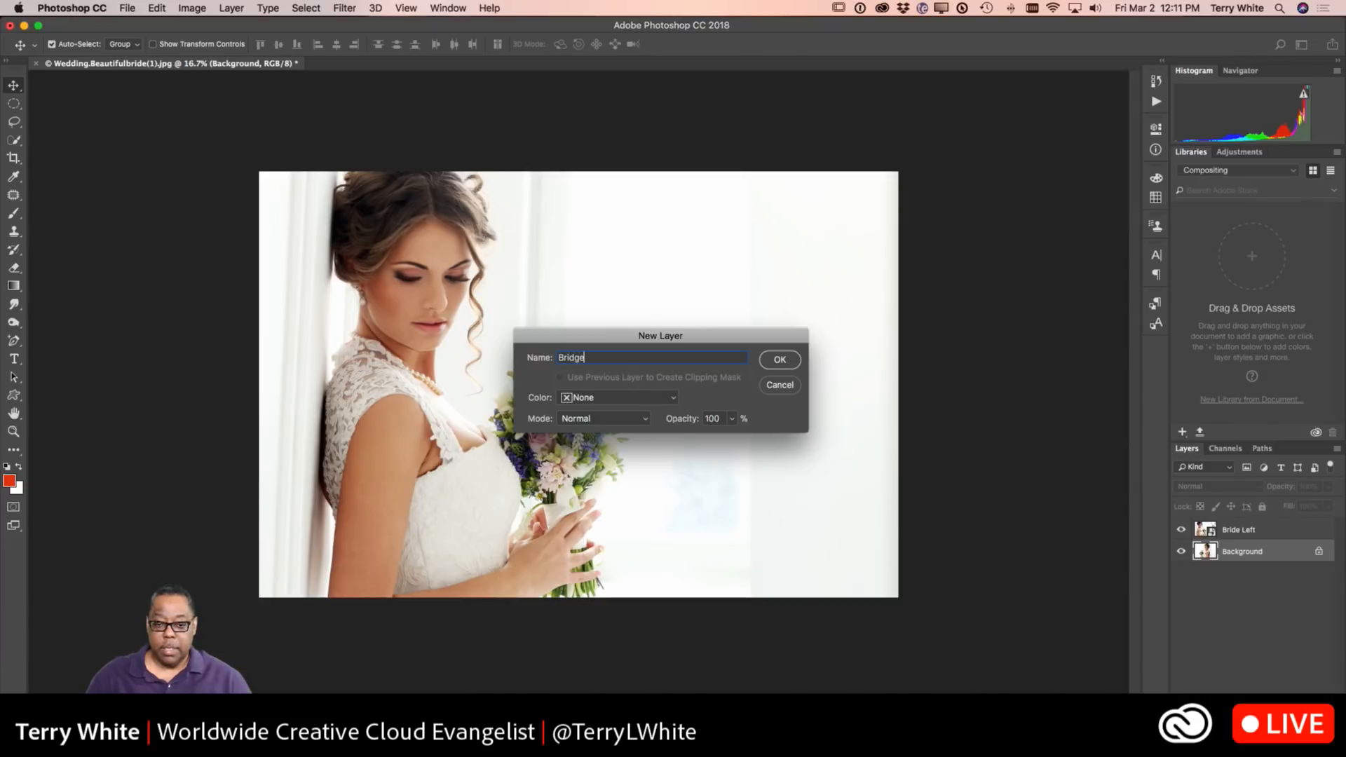
pyautogui.press('BackSpace')
pyautogui.press('BackSpace')
pyautogui.press('BackSpace')
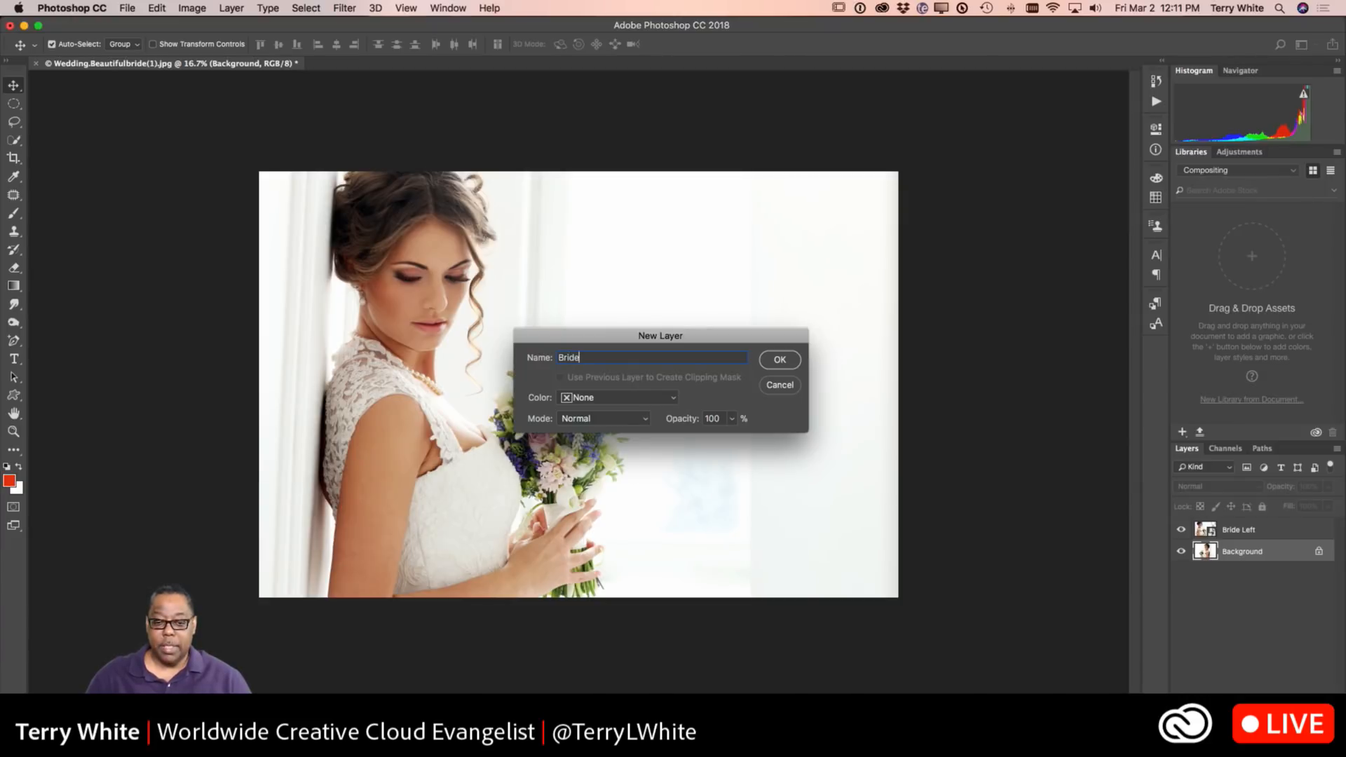
pyautogui.write('e Right')
pyautogui.press('Return')
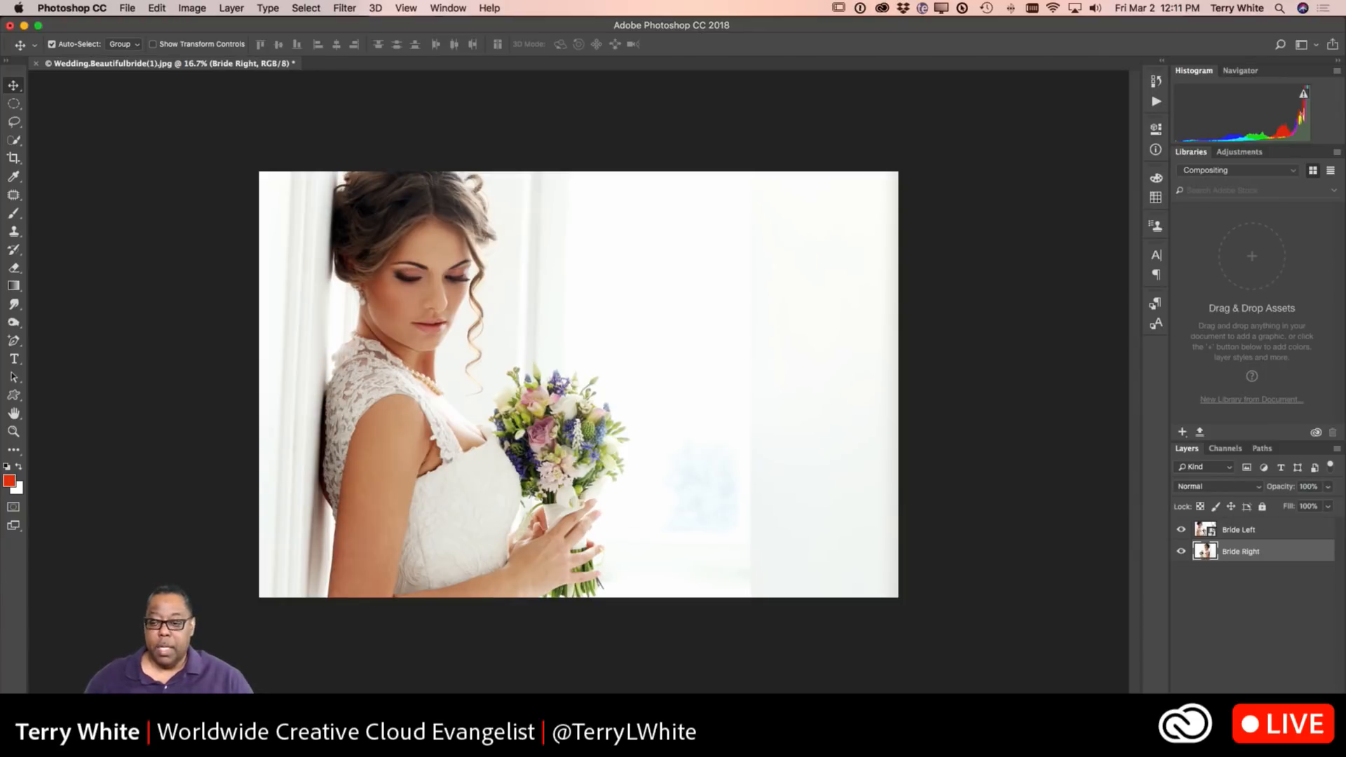
# - Toggle the Bride Left layer's visibility to check the image beneath, and add a white layer mask to Bride Left
pyautogui.click(1182, 530)
pyautogui.click(1181, 531)
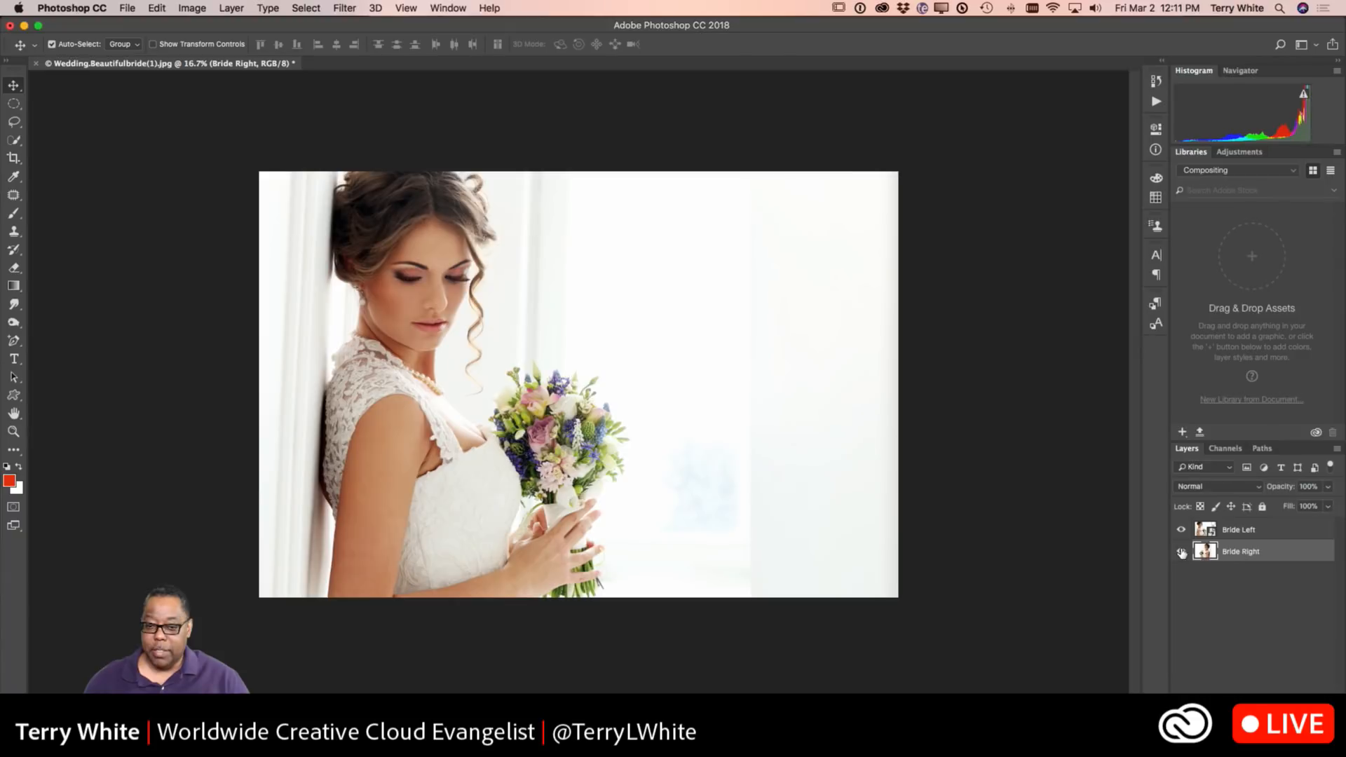
pyautogui.click(1215, 534)
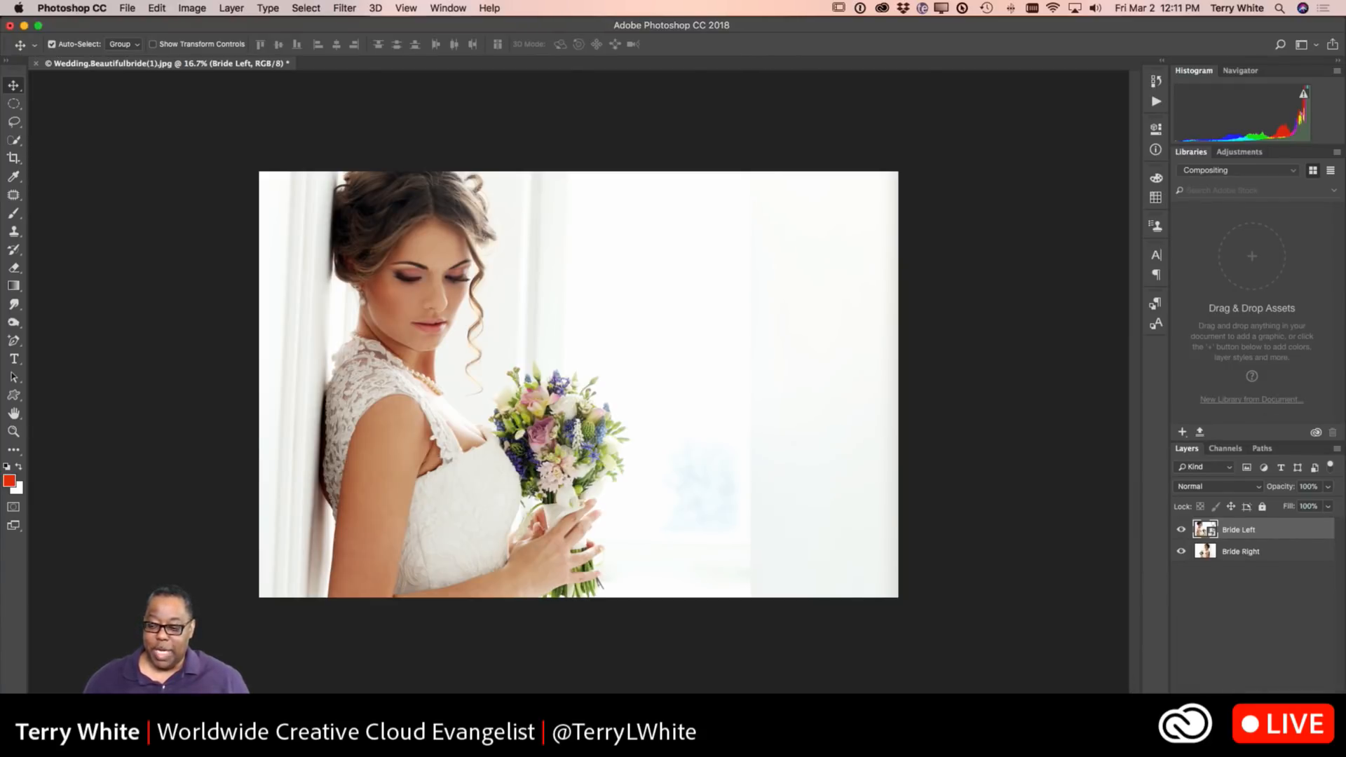
pyautogui.click(1239, 748)
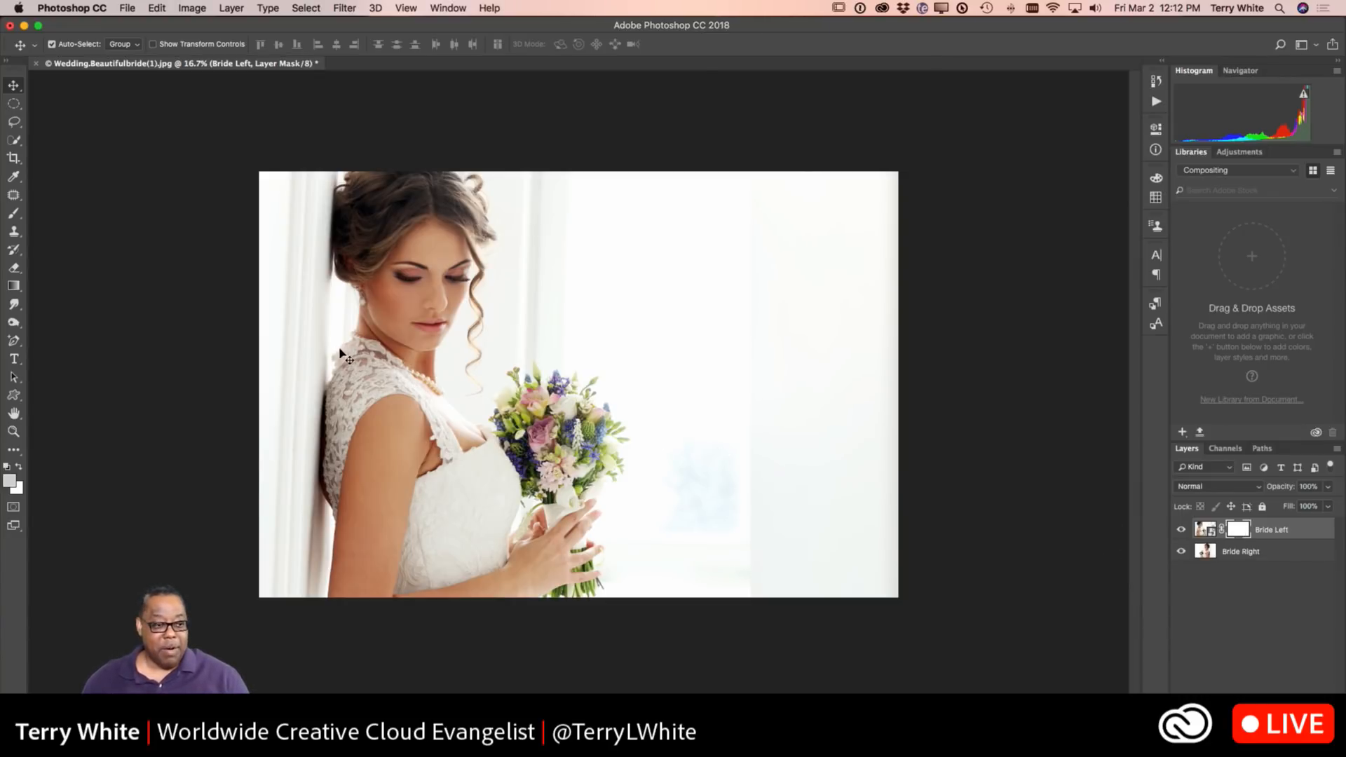
# - Activate the Brush tool with black as the foreground colour and white as the background colour for the Bride Left mask
pyautogui.press('b')
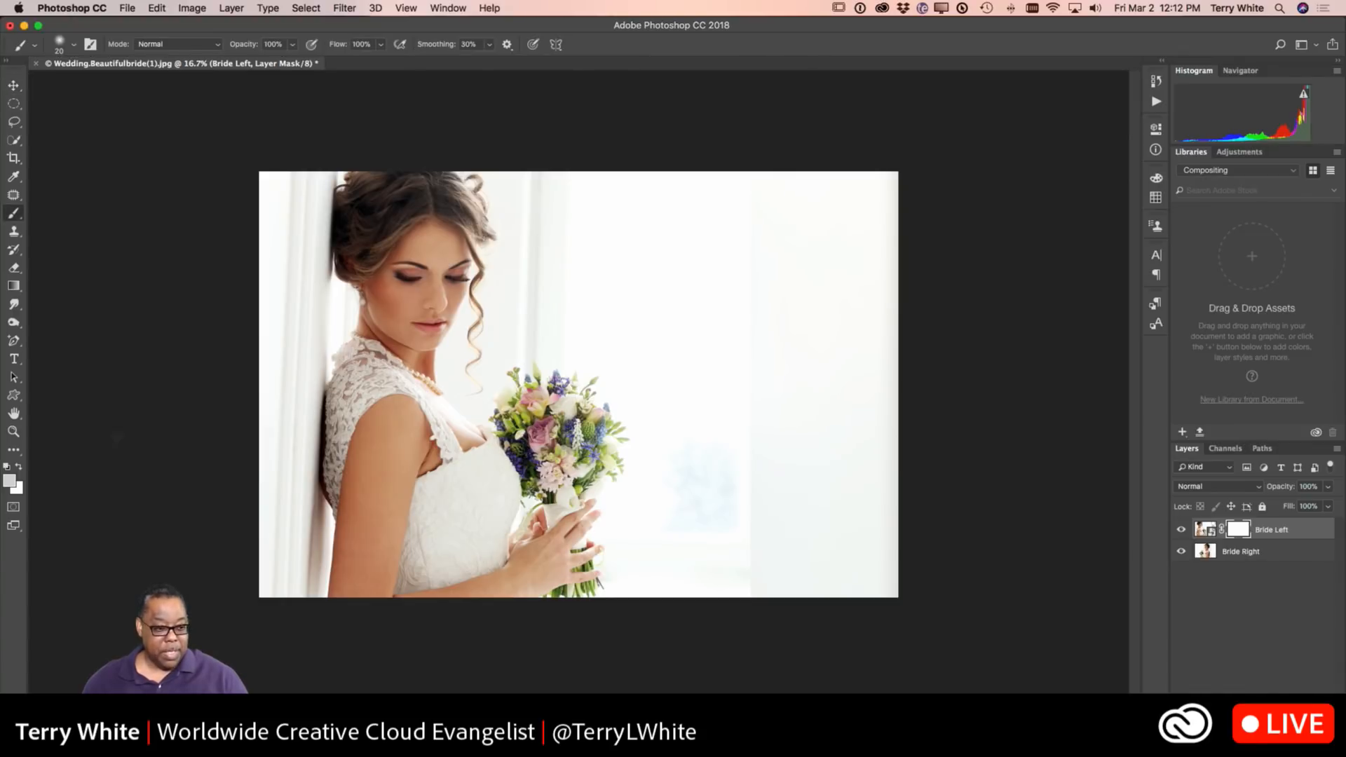
pyautogui.click(6, 467)
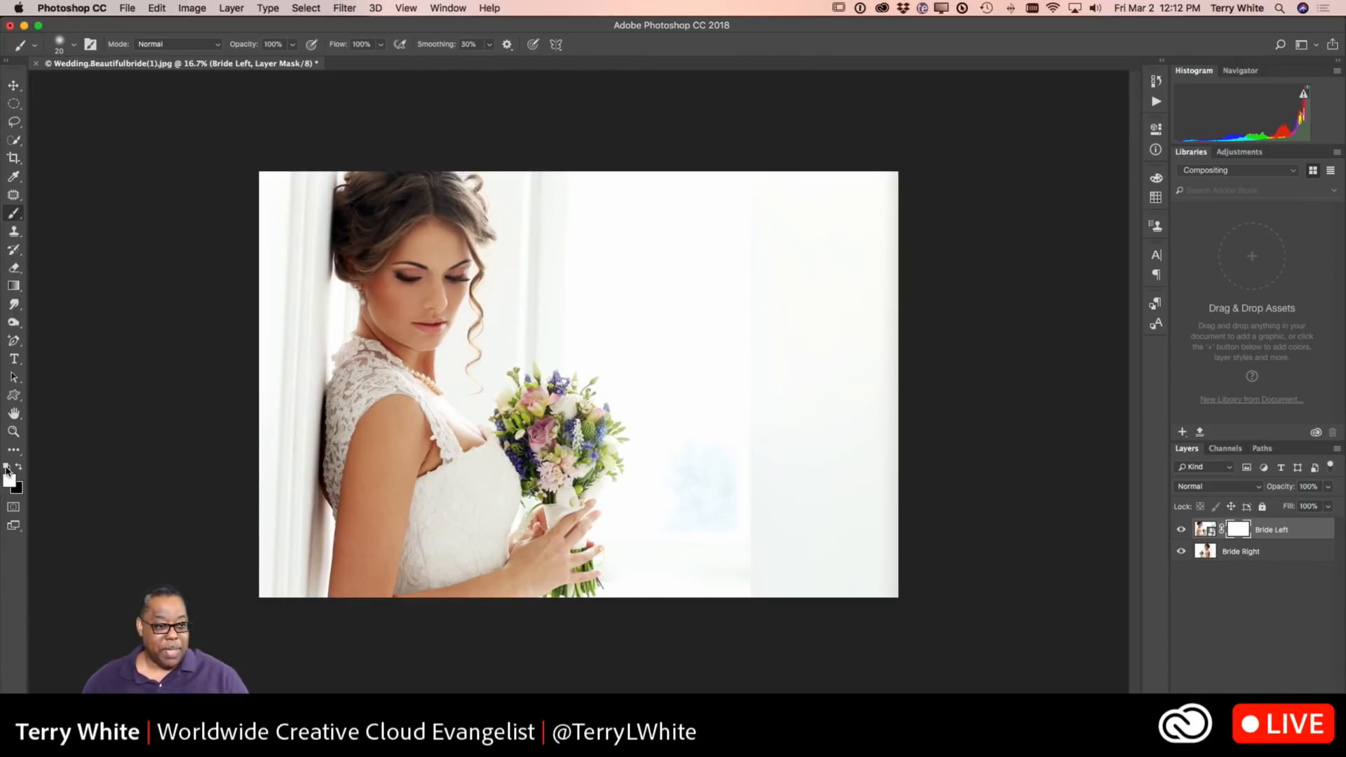
pyautogui.click(19, 467)
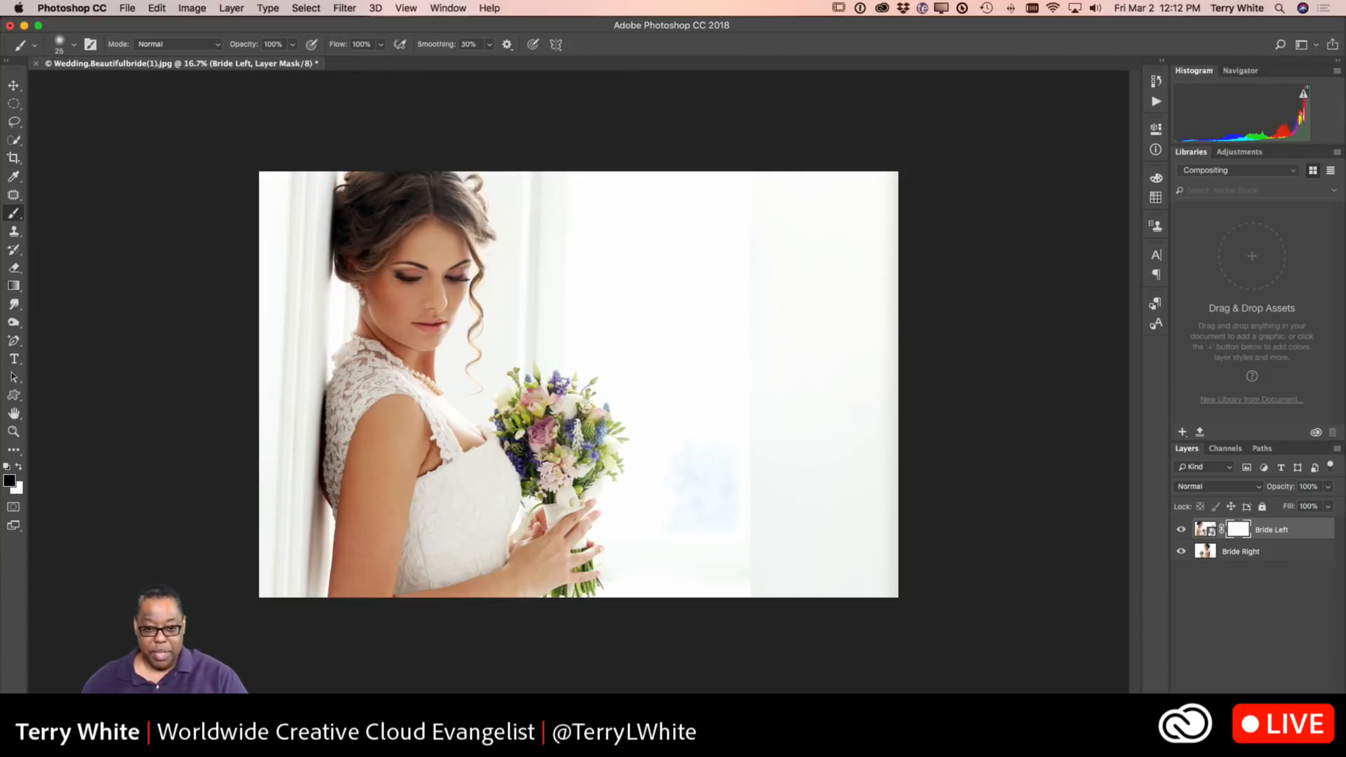
# - Enlarge the brush to 800 and paint black on the Bride Left mask over the bright area beside the bouquet
pyautogui.press(']')
pyautogui.press(']')
pyautogui.press(']')
pyautogui.press(']')
pyautogui.press(']')
pyautogui.press(']')
pyautogui.press(']')
pyautogui.press(']')
pyautogui.press(']')
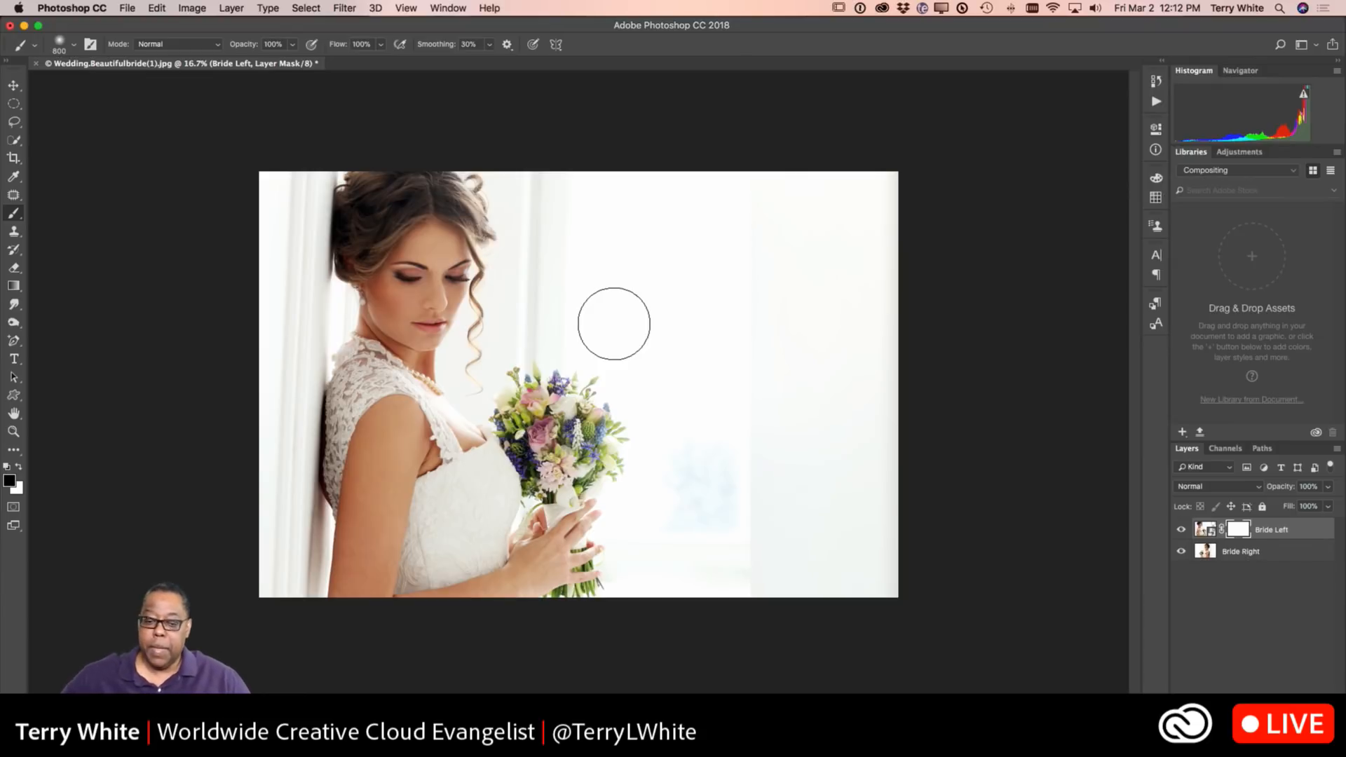
pyautogui.moveTo(733, 481)
pyautogui.mouseDown()
pyautogui.moveTo(714, 538)
pyautogui.moveTo(703, 295)
pyautogui.mouseUp()
# - Set the brush smoothing to 0% and paint black on the mask to reveal the right bride's head, shoulder and arm
pyautogui.click(486, 45)
pyautogui.moveTo(487, 62); pyautogui.dragTo(467, 63)
pyautogui.click(699, 406)
pyautogui.moveTo(699, 405)
pyautogui.mouseDown()
pyautogui.moveTo(685, 210)
pyautogui.moveTo(674, 543)
pyautogui.moveTo(640, 561)
pyautogui.moveTo(652, 512)
pyautogui.mouseUp()
pyautogui.moveTo(699, 194)
pyautogui.mouseDown()
pyautogui.moveTo(623, 209)
pyautogui.moveTo(587, 252)
pyautogui.moveTo(594, 277)
pyautogui.moveTo(574, 321)
pyautogui.moveTo(615, 320)
pyautogui.mouseUp()
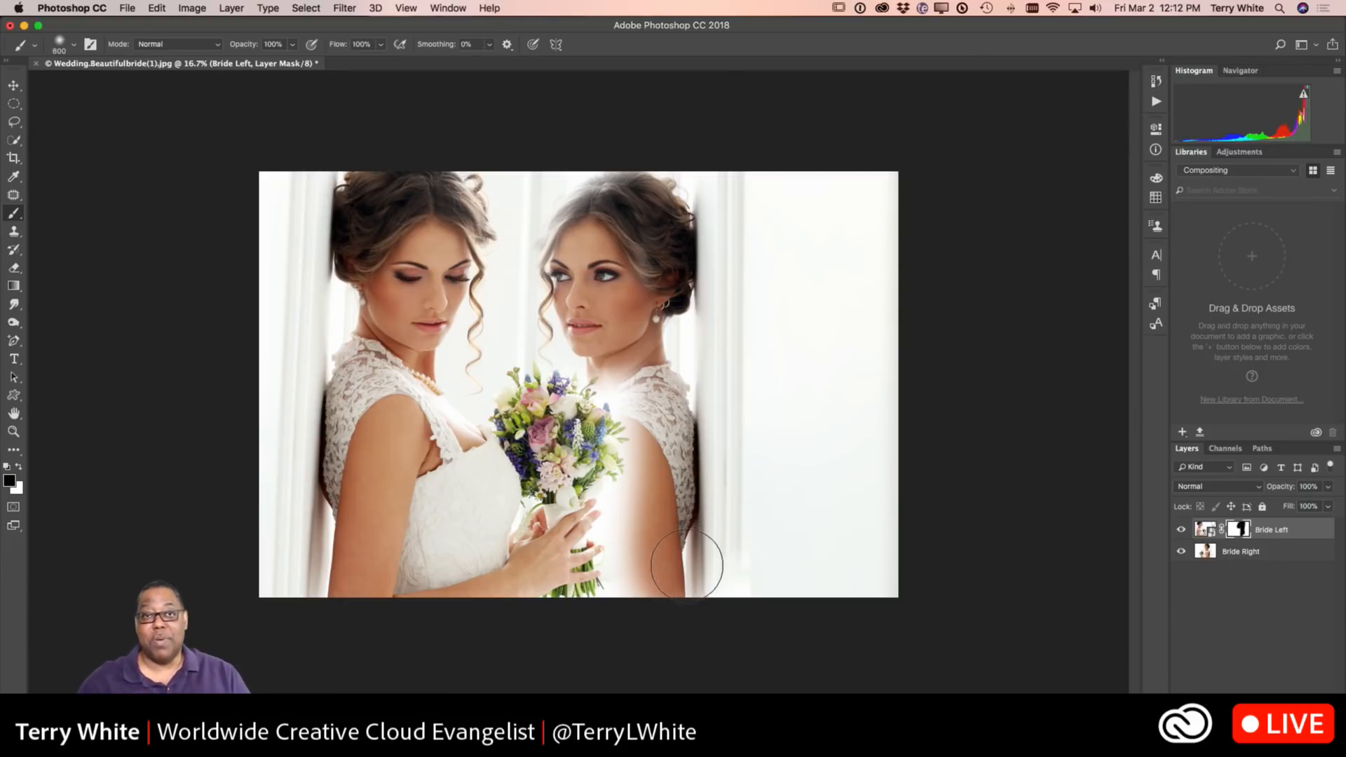
# - Paint black over the left bride's bouquet and hands to reveal the right bride's dress, bouquet and hands
pyautogui.moveTo(632, 438)
pyautogui.mouseDown()
pyautogui.moveTo(629, 371)
pyautogui.moveTo(617, 575)
pyautogui.moveTo(607, 431)
pyautogui.moveTo(573, 594)
pyautogui.moveTo(581, 462)
pyautogui.moveTo(550, 585)
pyautogui.moveTo(557, 402)
pyautogui.moveTo(552, 499)
pyautogui.moveTo(521, 388)
pyautogui.moveTo(528, 432)
pyautogui.moveTo(495, 409)
pyautogui.moveTo(527, 475)
pyautogui.moveTo(539, 590)
pyautogui.moveTo(536, 578)
pyautogui.moveTo(486, 609)
pyautogui.moveTo(509, 589)
pyautogui.moveTo(509, 468)
pyautogui.moveTo(473, 415)
pyautogui.moveTo(489, 491)
pyautogui.moveTo(483, 426)
pyautogui.moveTo(467, 418)
pyautogui.moveTo(487, 415)
pyautogui.moveTo(502, 457)
pyautogui.moveTo(490, 532)
pyautogui.moveTo(510, 529)
pyautogui.moveTo(535, 571)
pyautogui.moveTo(484, 525)
pyautogui.moveTo(478, 559)
pyautogui.moveTo(457, 558)
pyautogui.moveTo(459, 516)
pyautogui.moveTo(446, 529)
pyautogui.moveTo(462, 552)
pyautogui.moveTo(459, 585)
pyautogui.moveTo(425, 607)
pyautogui.moveTo(469, 579)
pyautogui.moveTo(441, 566)
pyautogui.moveTo(468, 468)
pyautogui.moveTo(448, 438)
pyautogui.moveTo(420, 429)
pyautogui.moveTo(478, 419)
pyautogui.mouseUp()
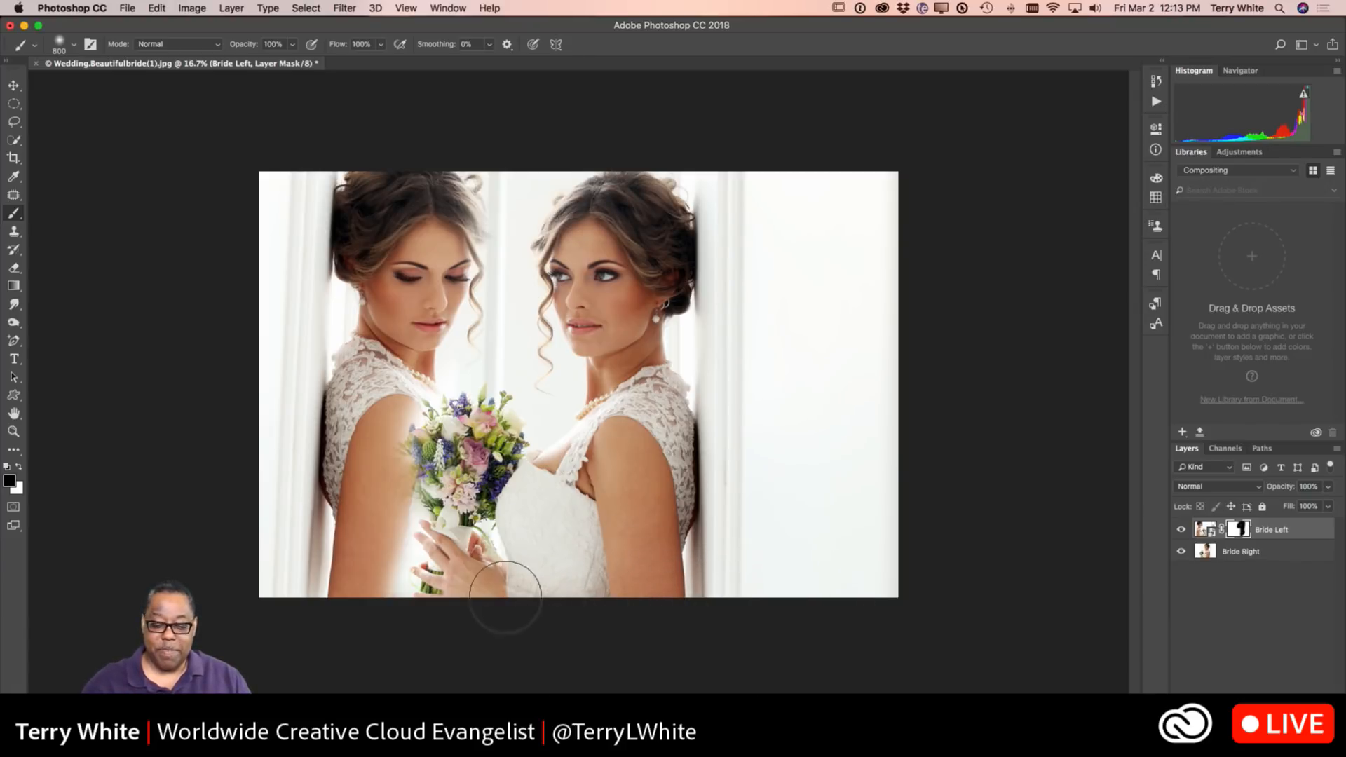
pyautogui.moveTo(473, 435)
pyautogui.mouseDown()
pyautogui.moveTo(442, 462)
pyautogui.moveTo(456, 505)
pyautogui.moveTo(428, 491)
pyautogui.moveTo(447, 462)
pyautogui.mouseUp()
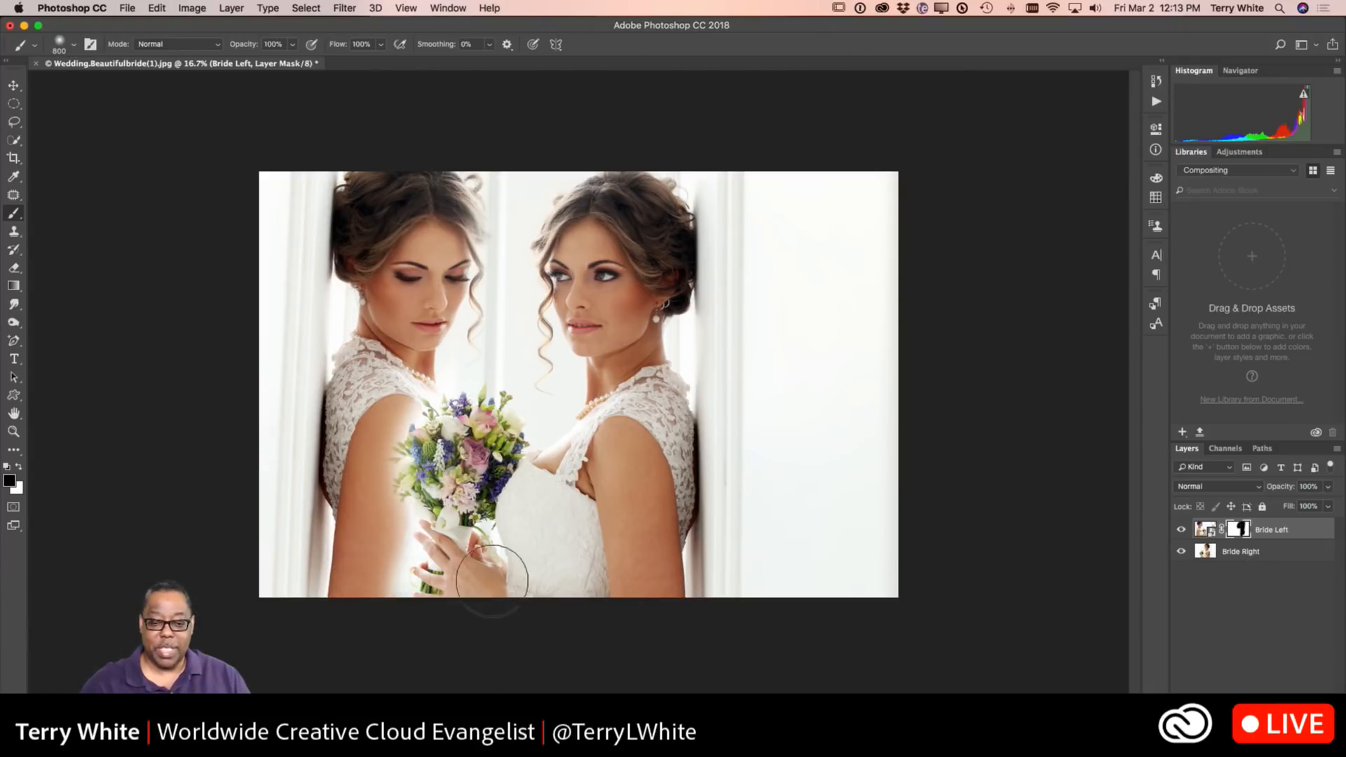
pyautogui.moveTo(572, 276)
pyautogui.mouseDown()
pyautogui.moveTo(571, 228)
pyautogui.moveTo(586, 249)
pyautogui.mouseUp()
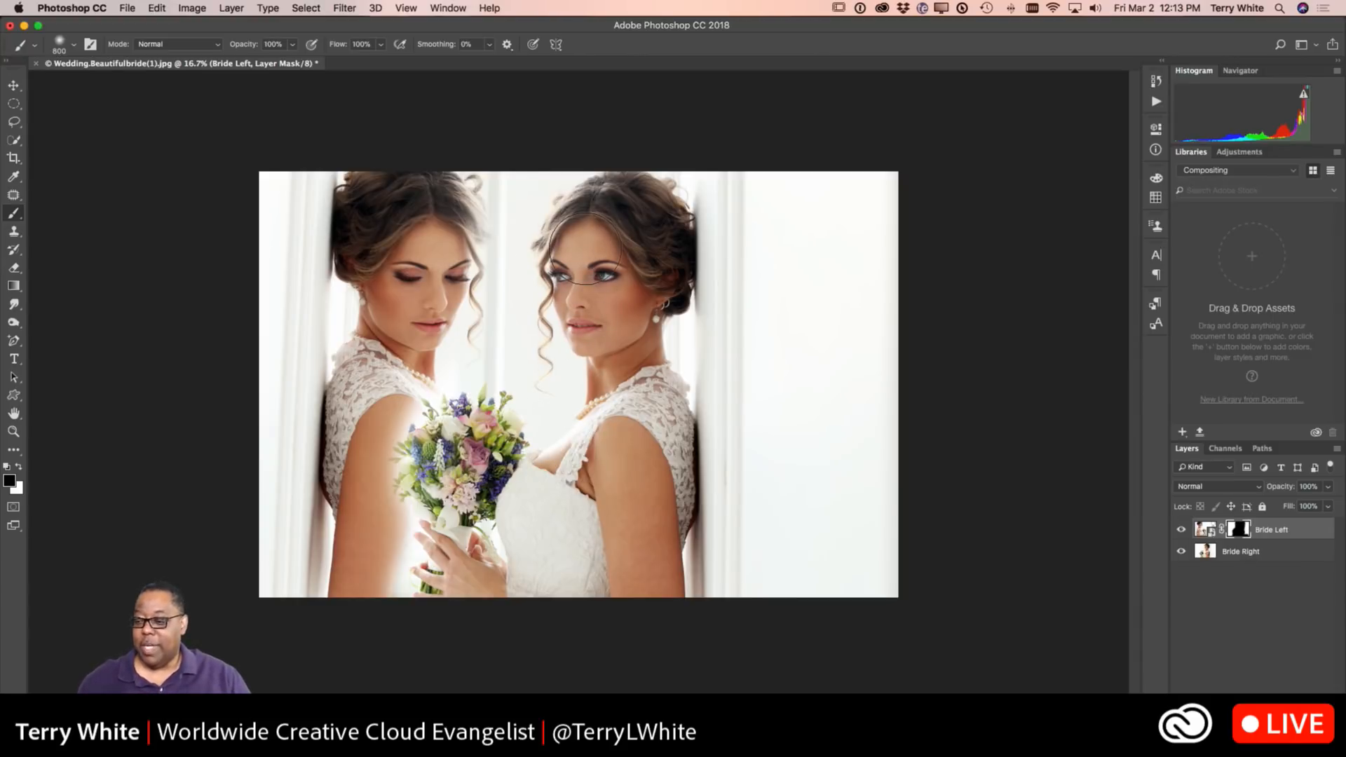
# - Examine the Bride Left mask on its own against the composite, and preview the layer's opacity
pyautogui.keyDown('alt'); pyautogui.click(1240, 532); pyautogui.keyUp('alt')
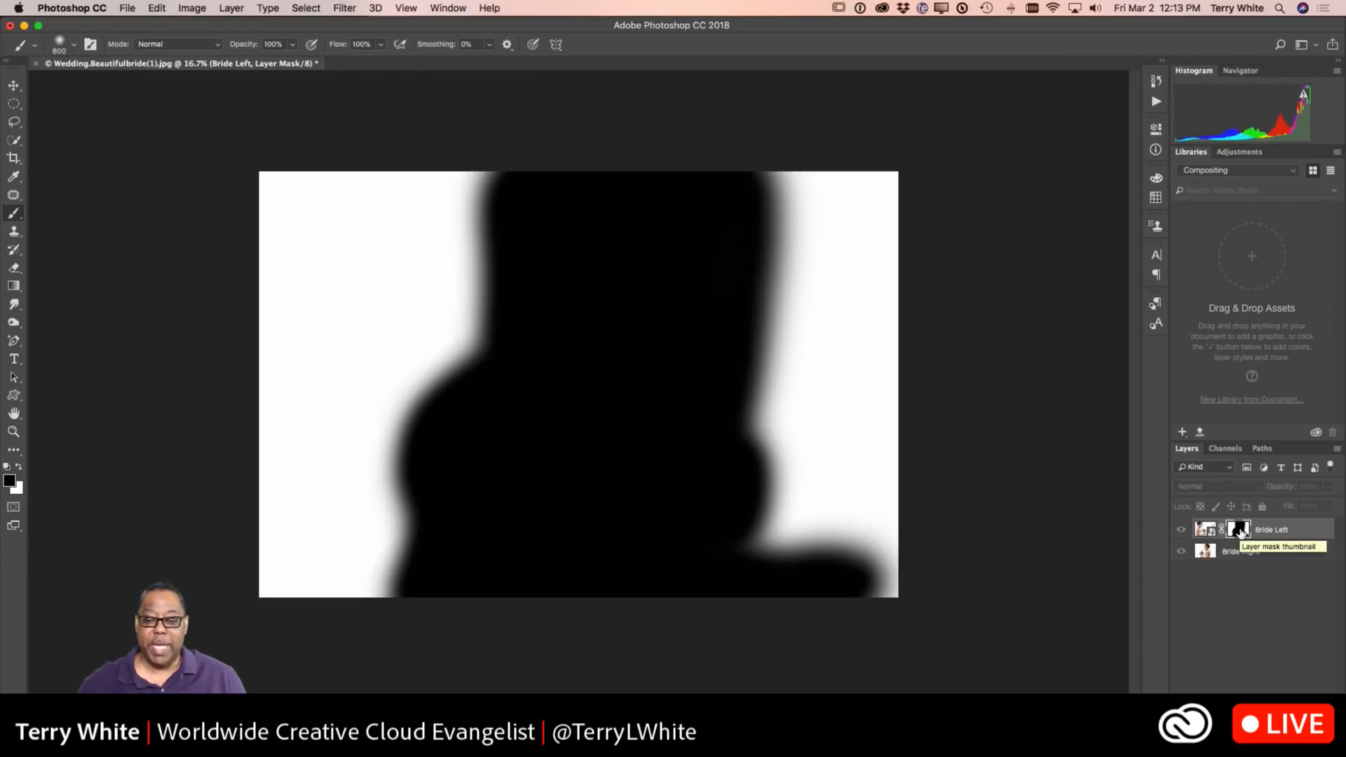
pyautogui.keyDown('alt'); pyautogui.click(1240, 532); pyautogui.keyUp('alt')
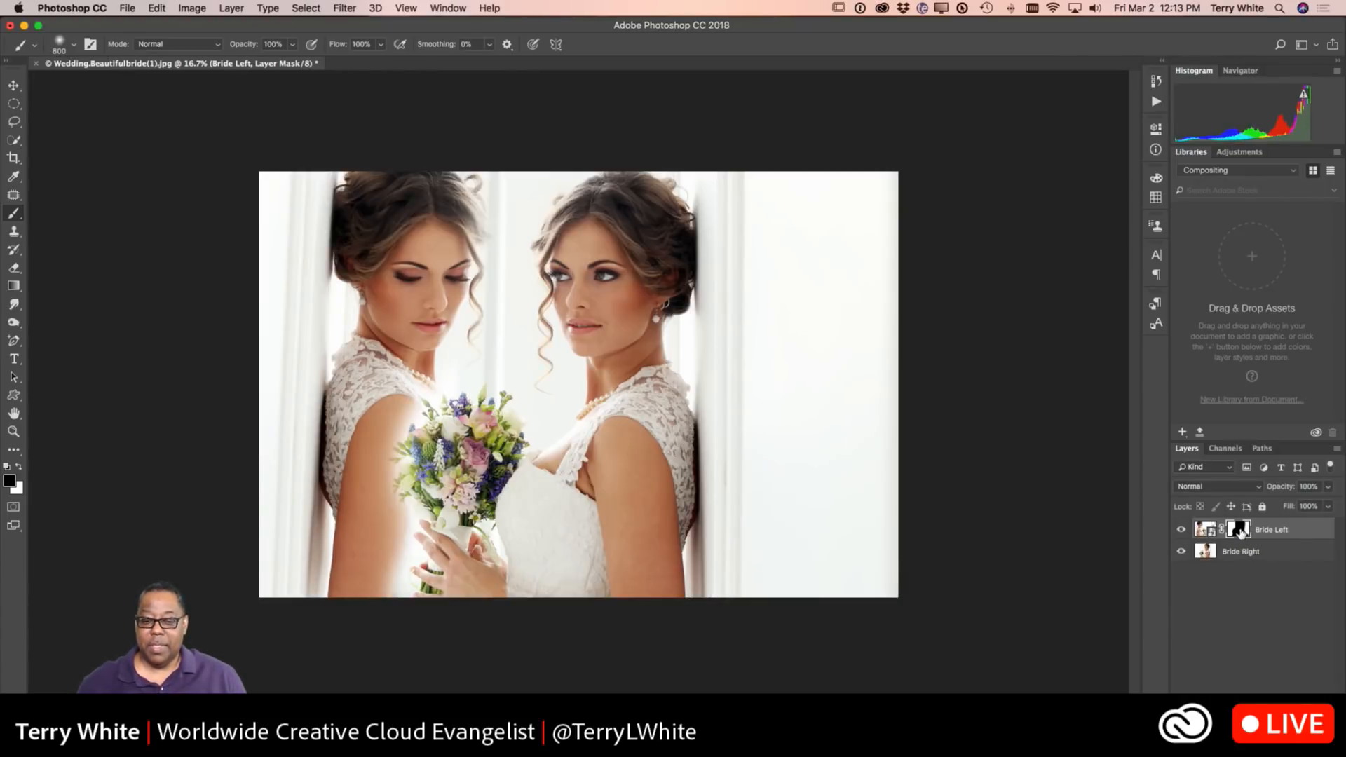
pyautogui.keyDown('alt'); pyautogui.click(1241, 532); pyautogui.keyUp('alt')
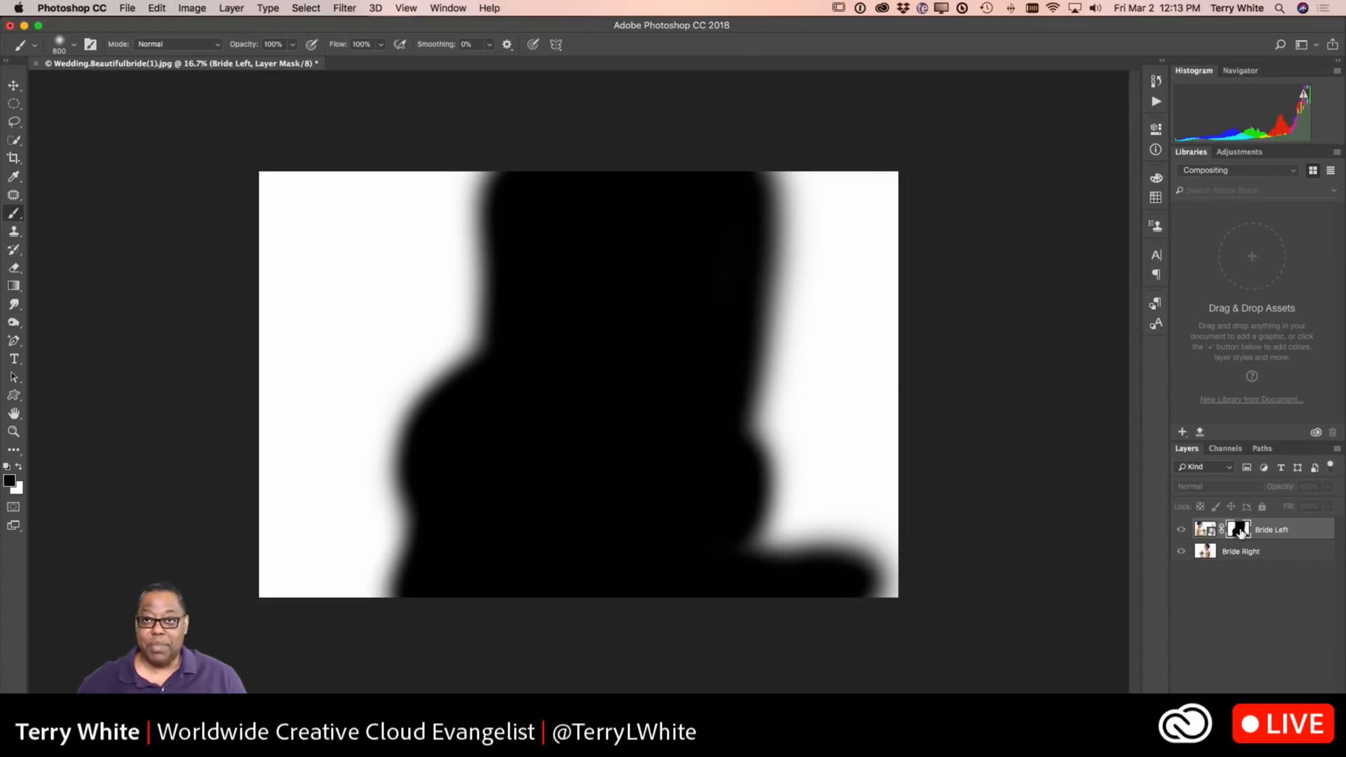
pyautogui.keyDown('alt'); pyautogui.click(1241, 532); pyautogui.keyUp('alt')
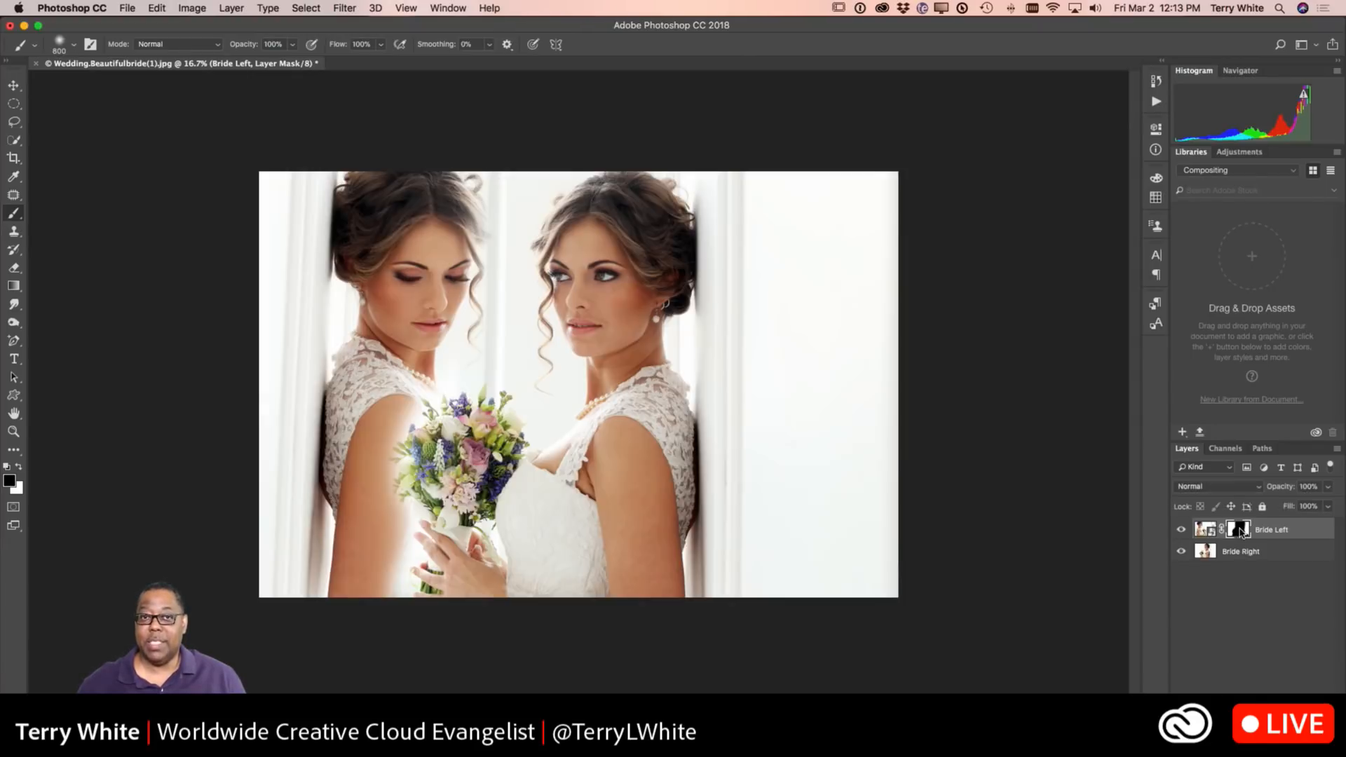
pyautogui.keyDown('alt'); pyautogui.click(1240, 532); pyautogui.keyUp('alt')
pyautogui.keyDown('alt'); pyautogui.click(1241, 532); pyautogui.keyUp('alt')
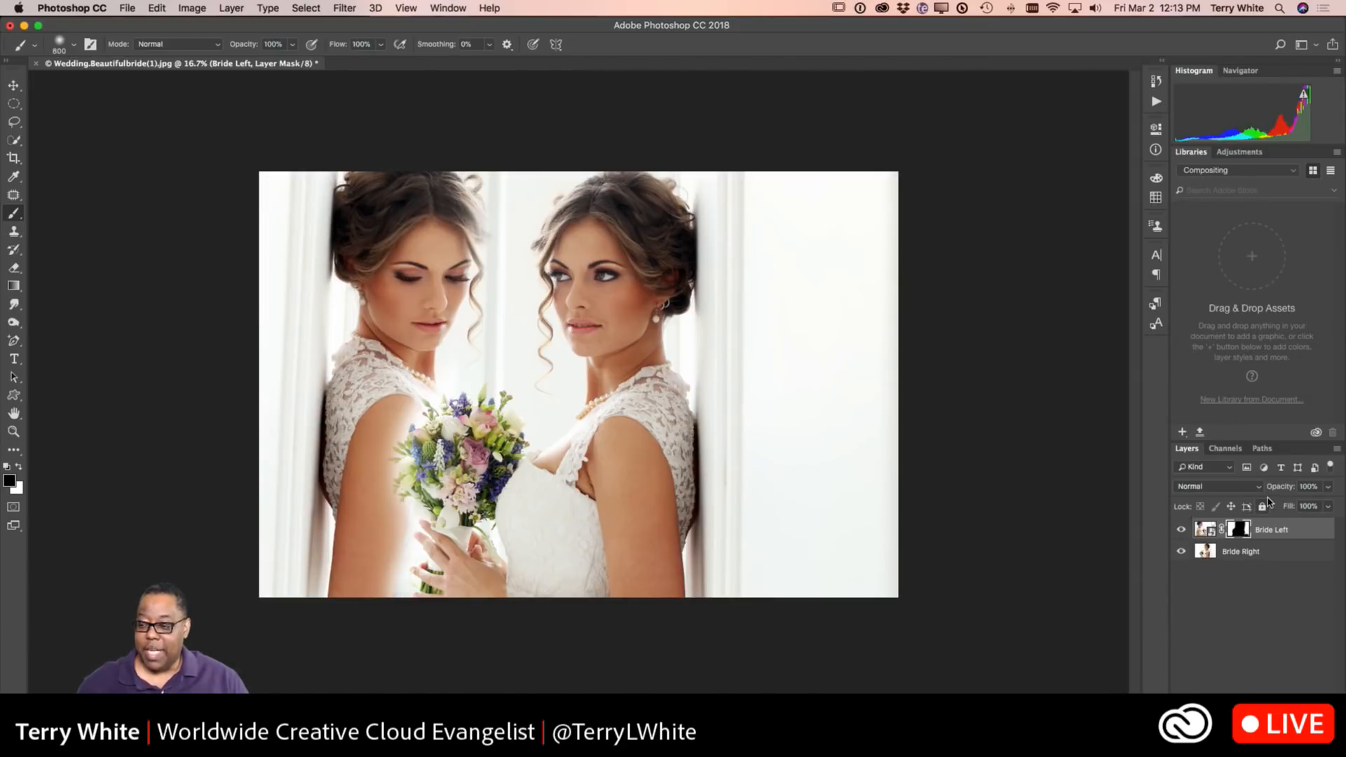
pyautogui.moveTo(1281, 493); pyautogui.dragTo(1310, 492)
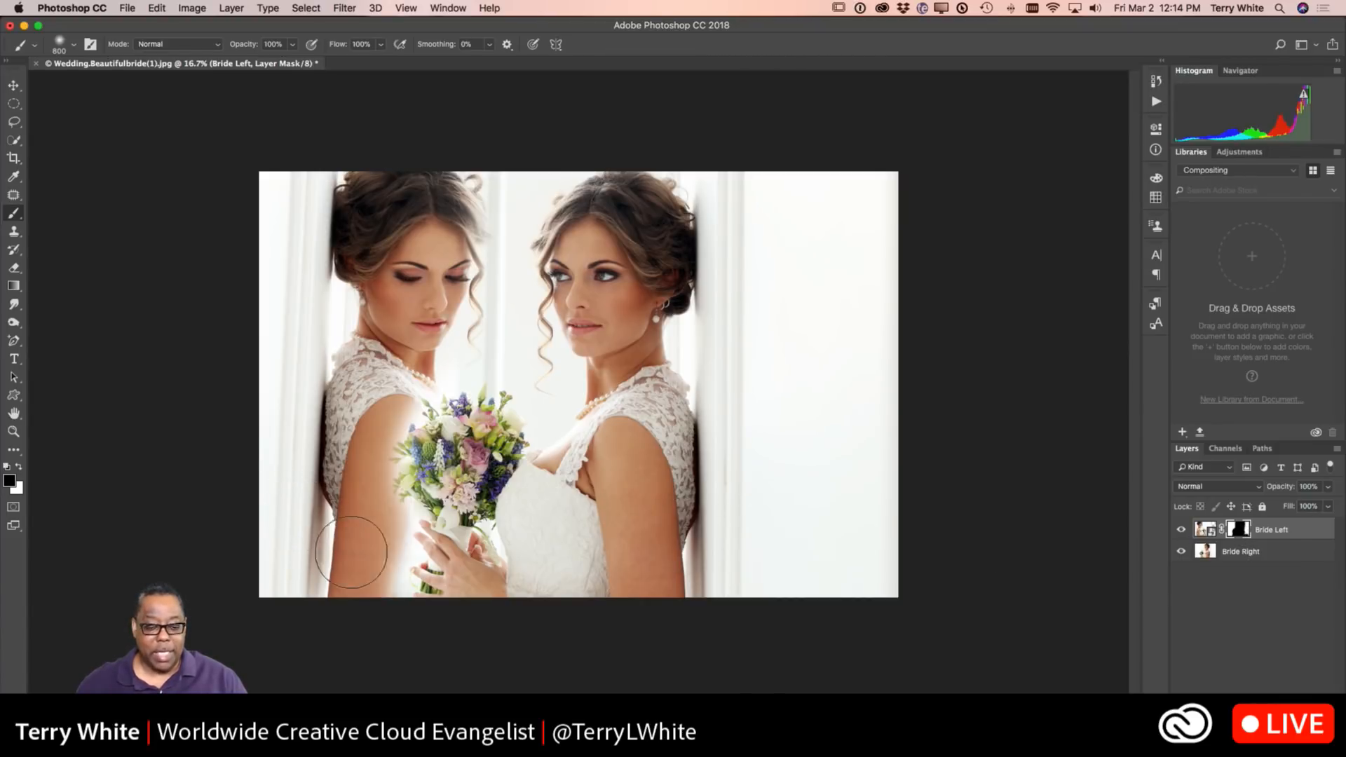
# - Paint white on the mask at brush size 250 to restore the left bride's arm beside the bouquet, and return the foreground to black
pyautogui.moveTo(391, 572); pyautogui.dragTo(409, 438)
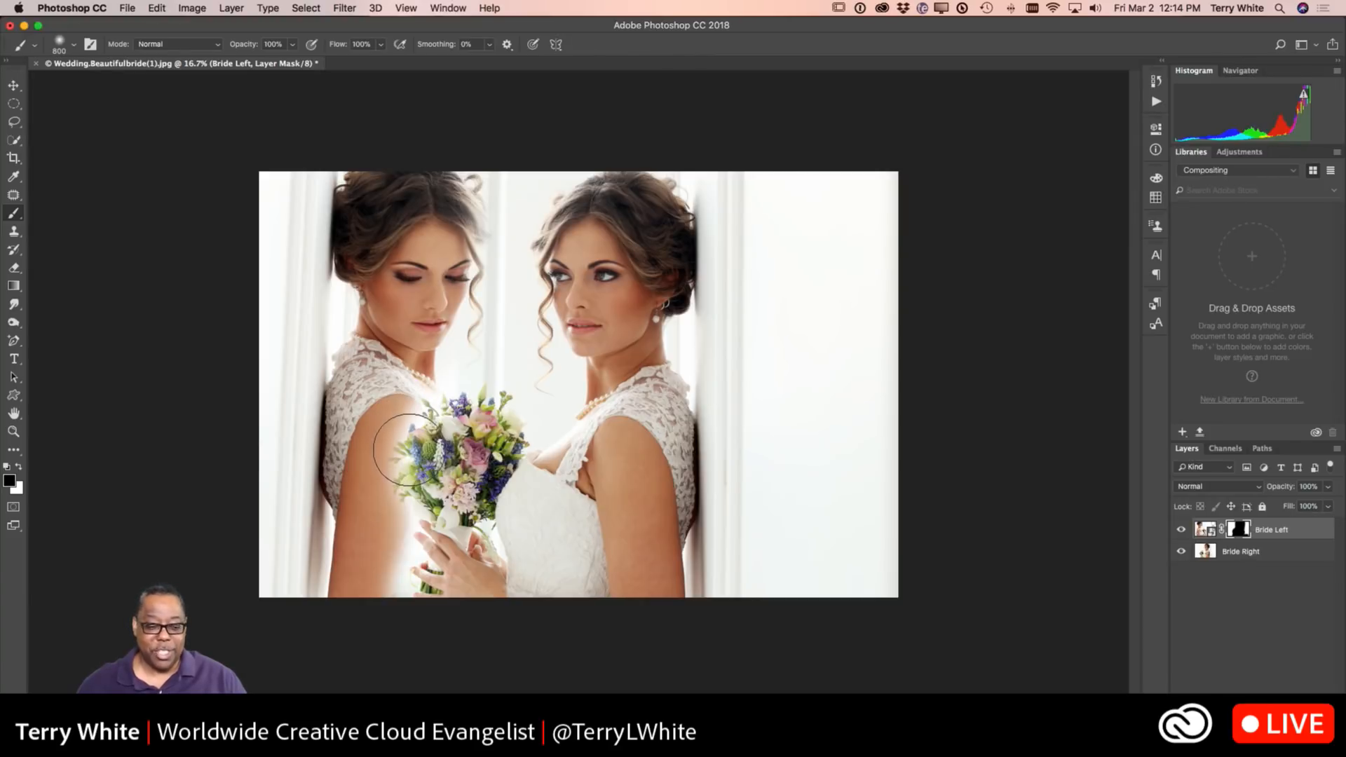
pyautogui.click(19, 466)
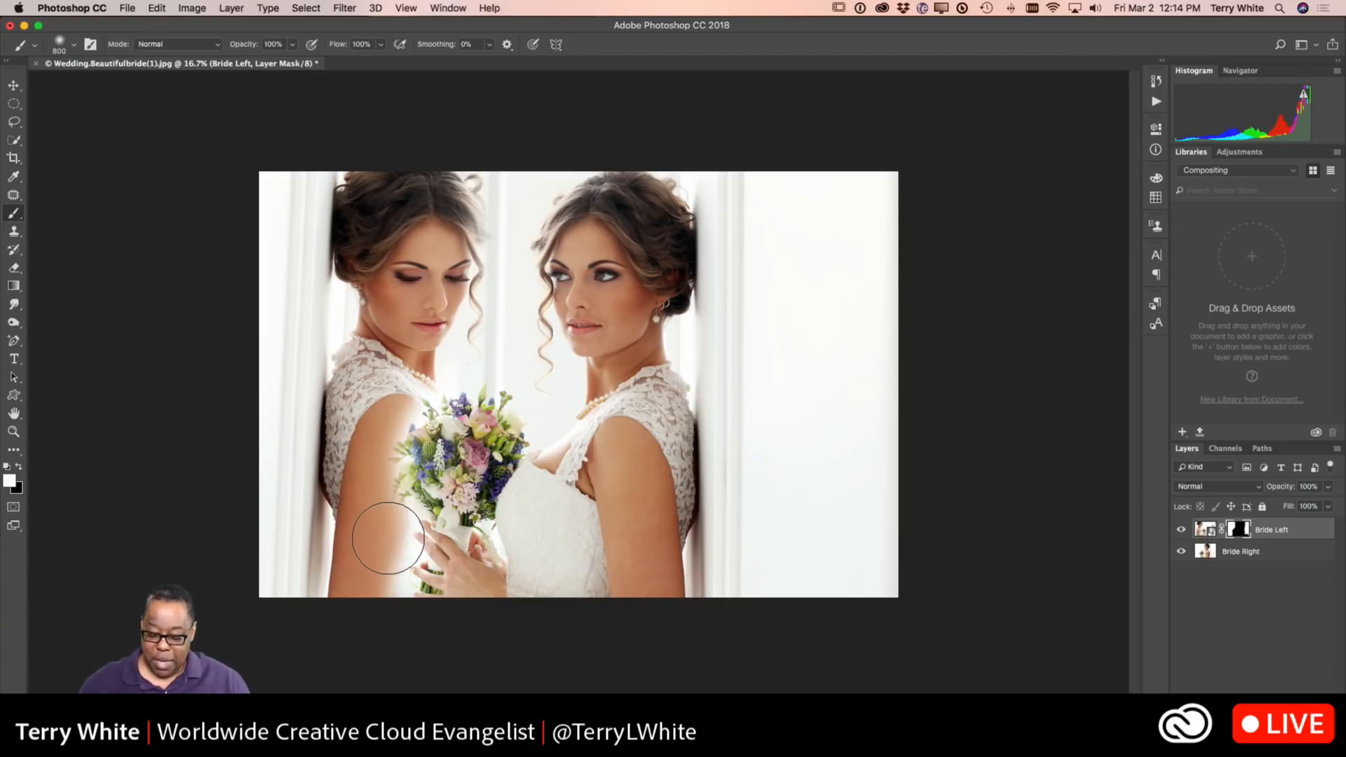
pyautogui.press('[')
pyautogui.press('[')
pyautogui.press('[')
pyautogui.press('[')
pyautogui.press('[')
pyautogui.press('[')
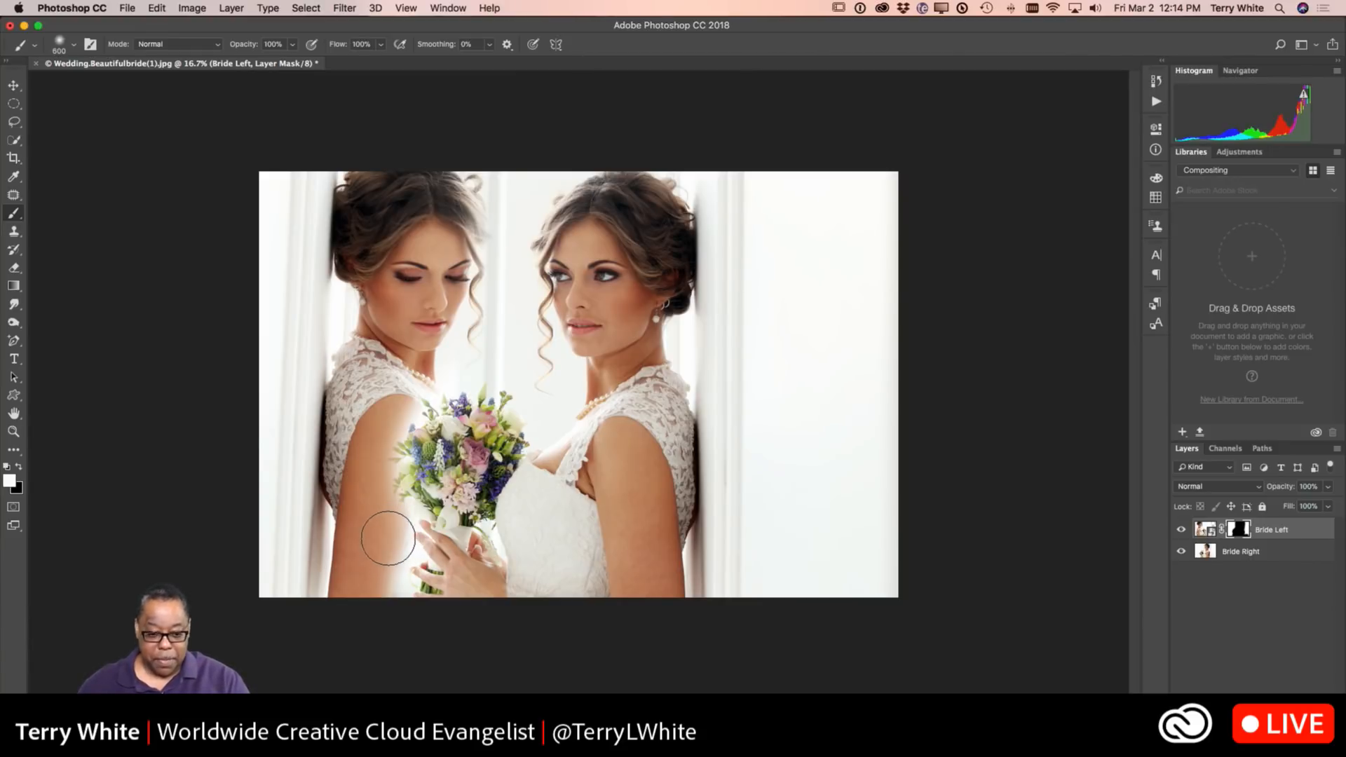
pyautogui.moveTo(395, 572)
pyautogui.mouseDown()
pyautogui.moveTo(410, 509)
pyautogui.moveTo(406, 548)
pyautogui.moveTo(404, 517)
pyautogui.mouseUp()
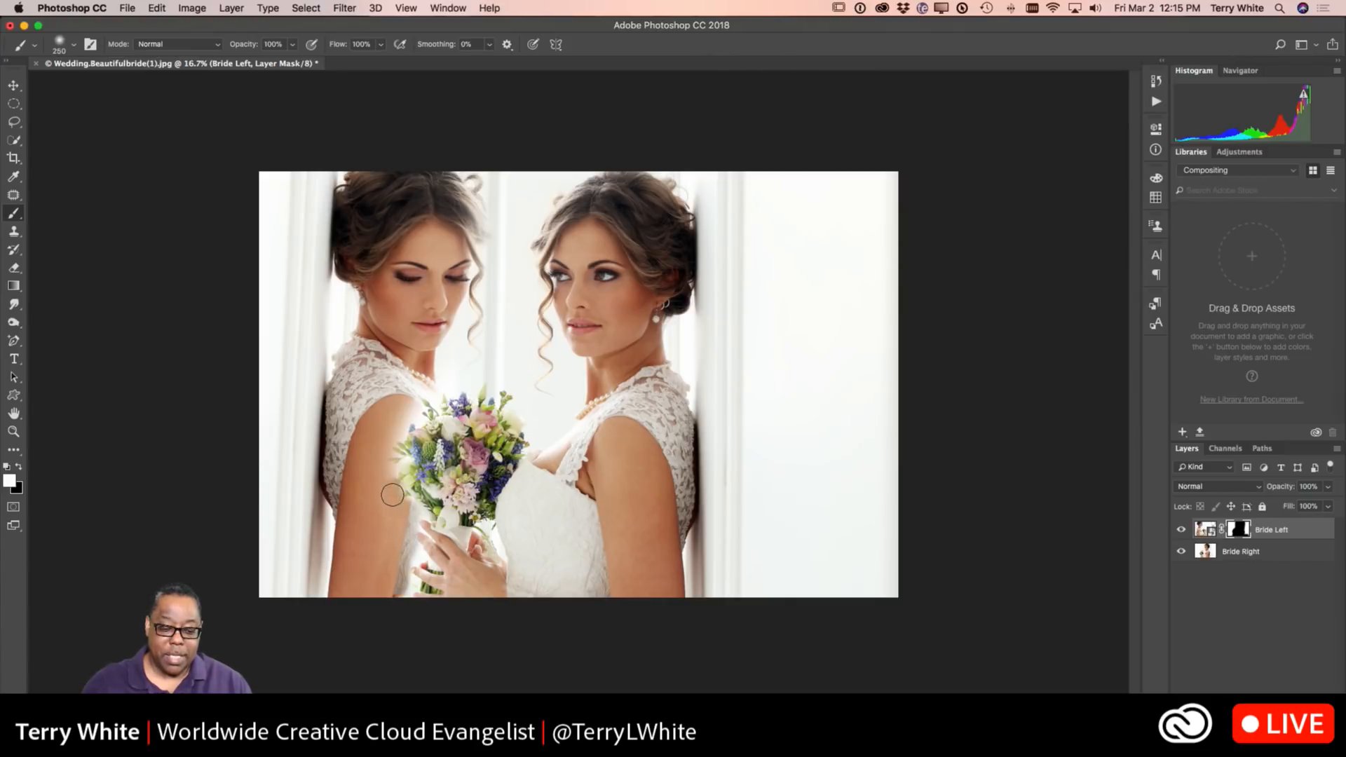
pyautogui.moveTo(390, 483)
pyautogui.mouseDown()
pyautogui.moveTo(405, 421)
pyautogui.moveTo(376, 481)
pyautogui.moveTo(399, 423)
pyautogui.moveTo(421, 414)
pyautogui.moveTo(408, 419)
pyautogui.mouseUp()
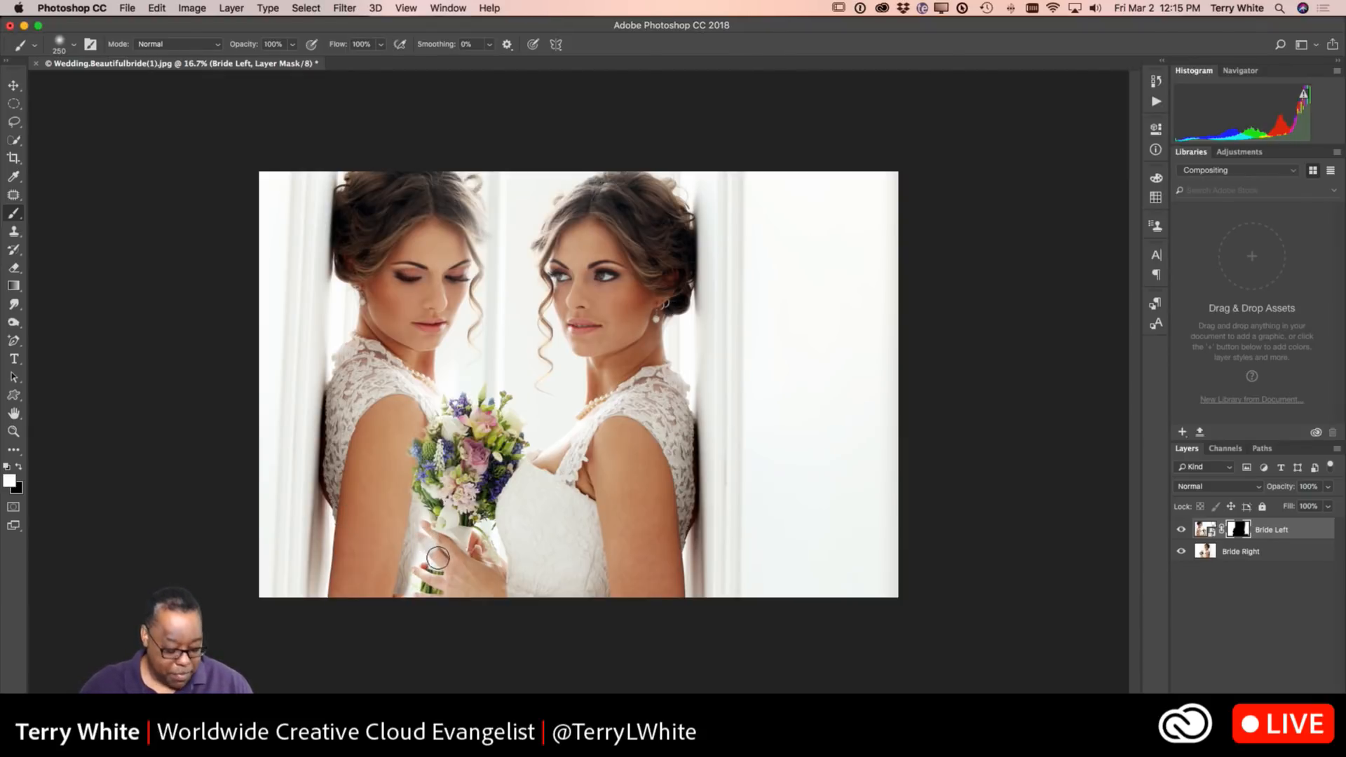
pyautogui.press('x')
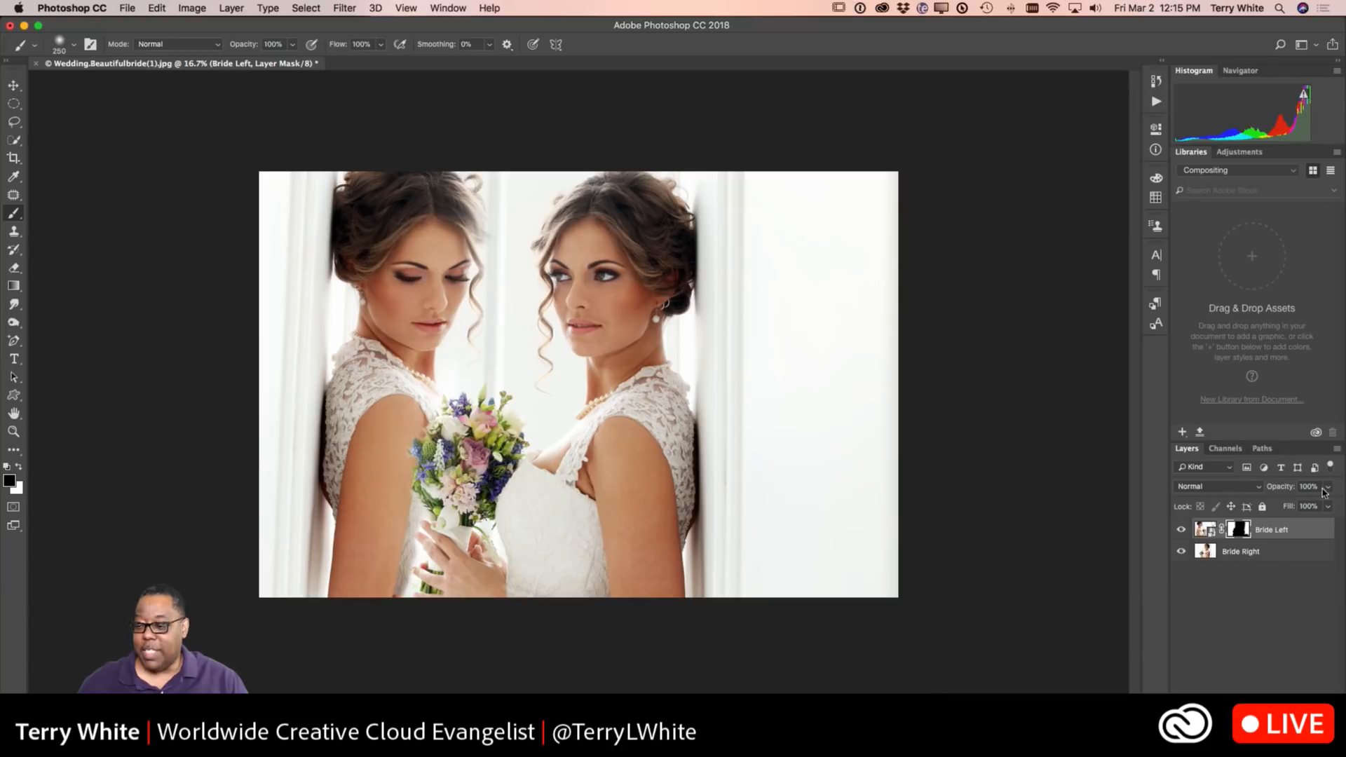
# - Toggle the Bride Left layer's visibility to compare, and lower its opacity to 21%
pyautogui.click(1180, 530)
pyautogui.click(1180, 530)
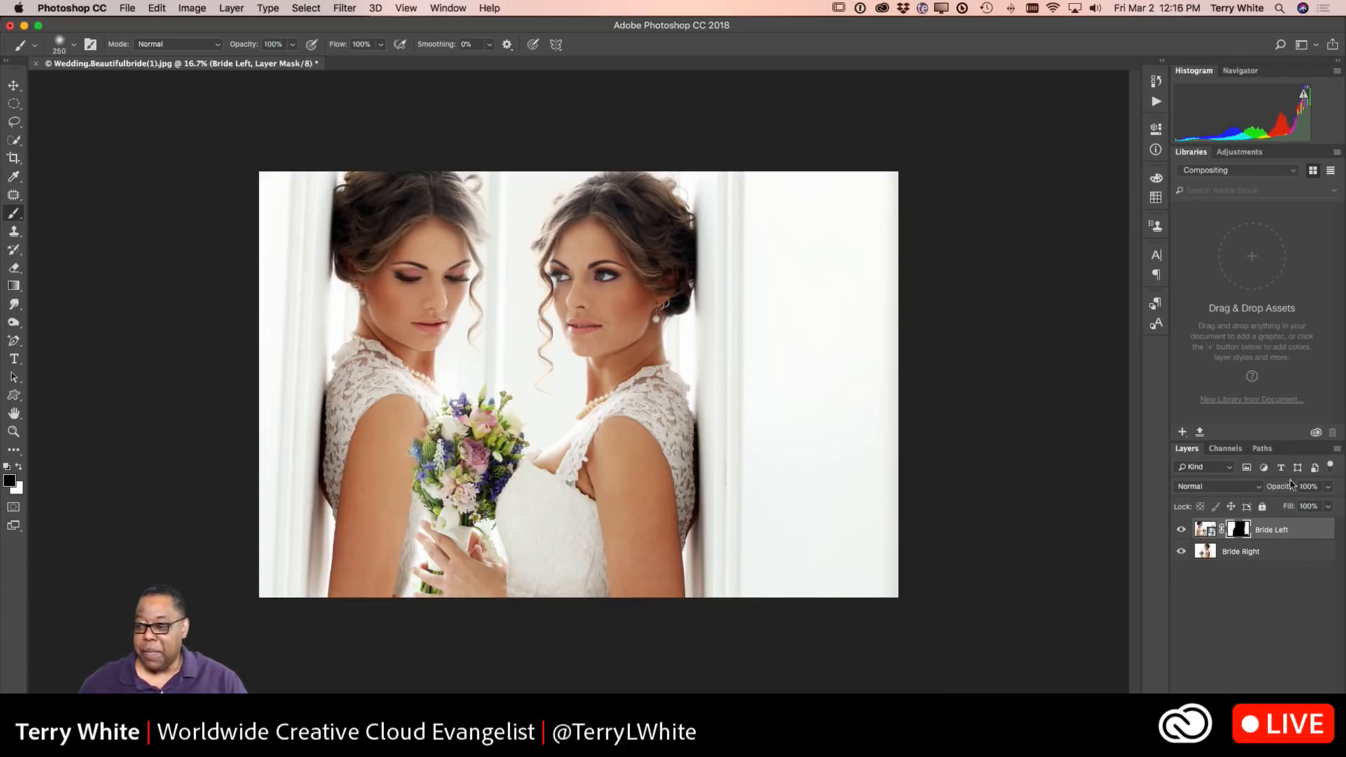
pyautogui.moveTo(1283, 491); pyautogui.dragTo(1230, 495)
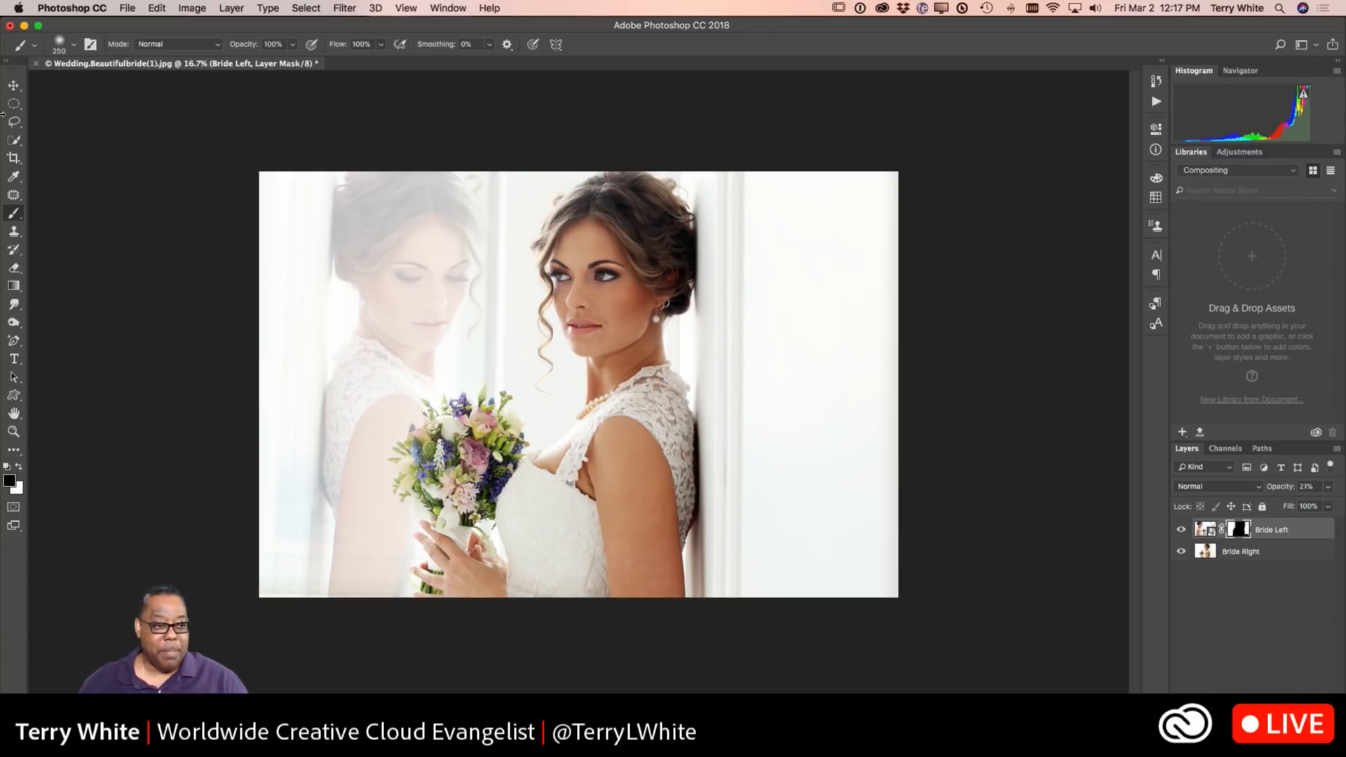
# - Add the text "Our beautiful day..." on the blank wall beside the right bride
pyautogui.click(12, 360)
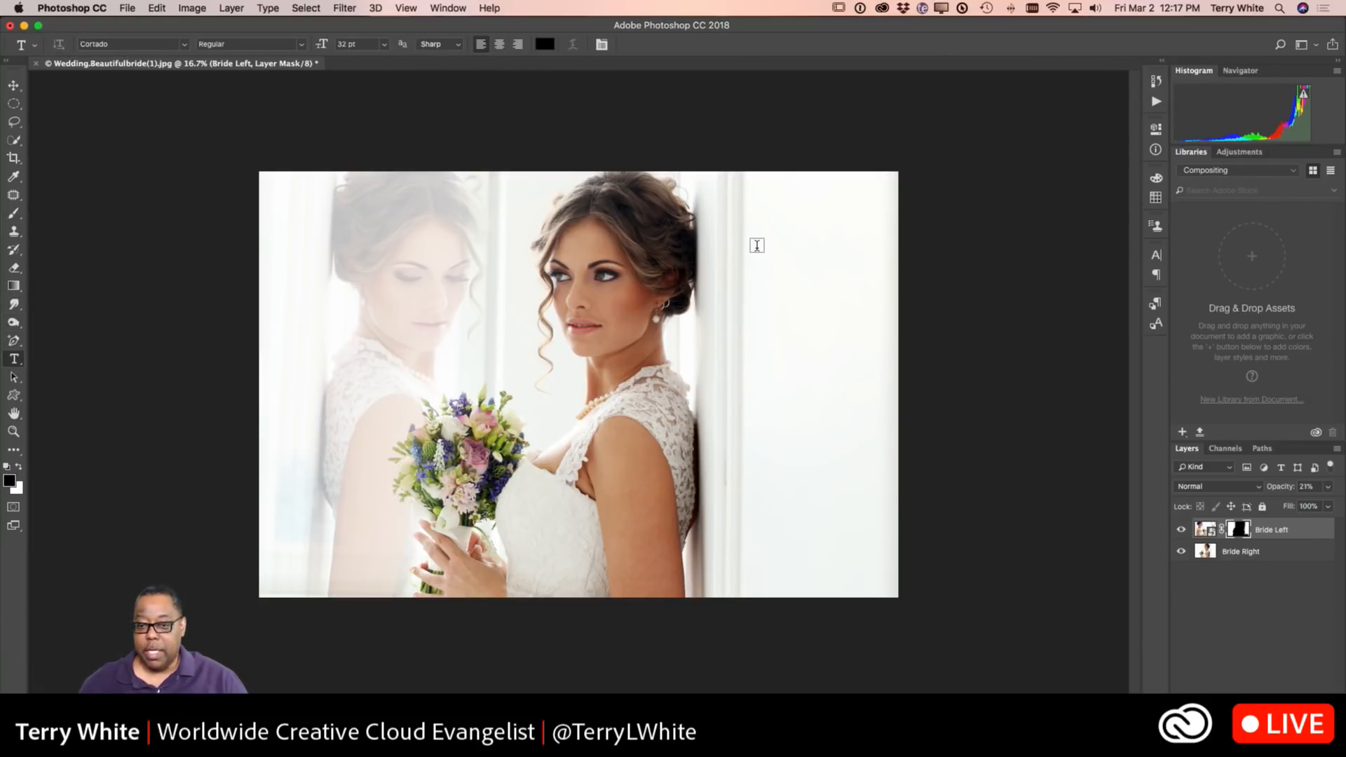
pyautogui.click(756, 246)
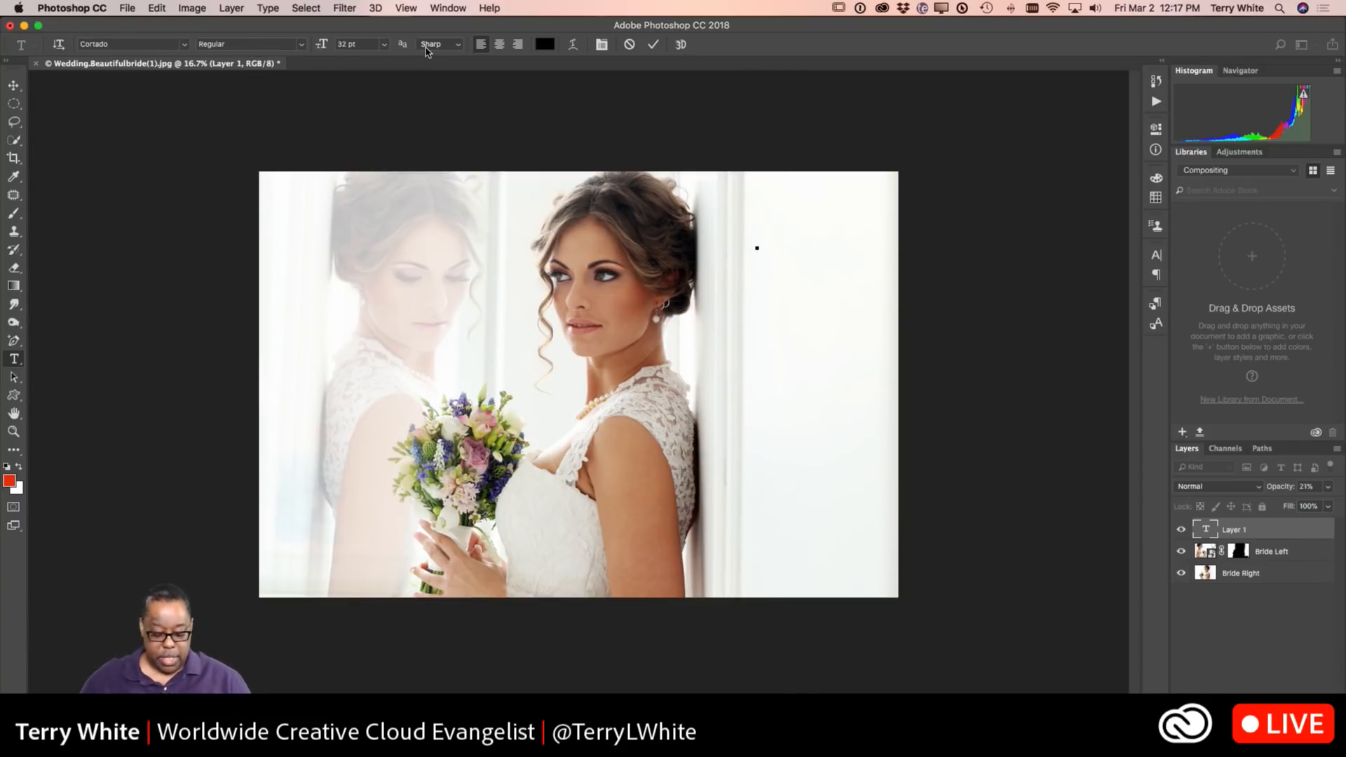
pyautogui.write('Qu')
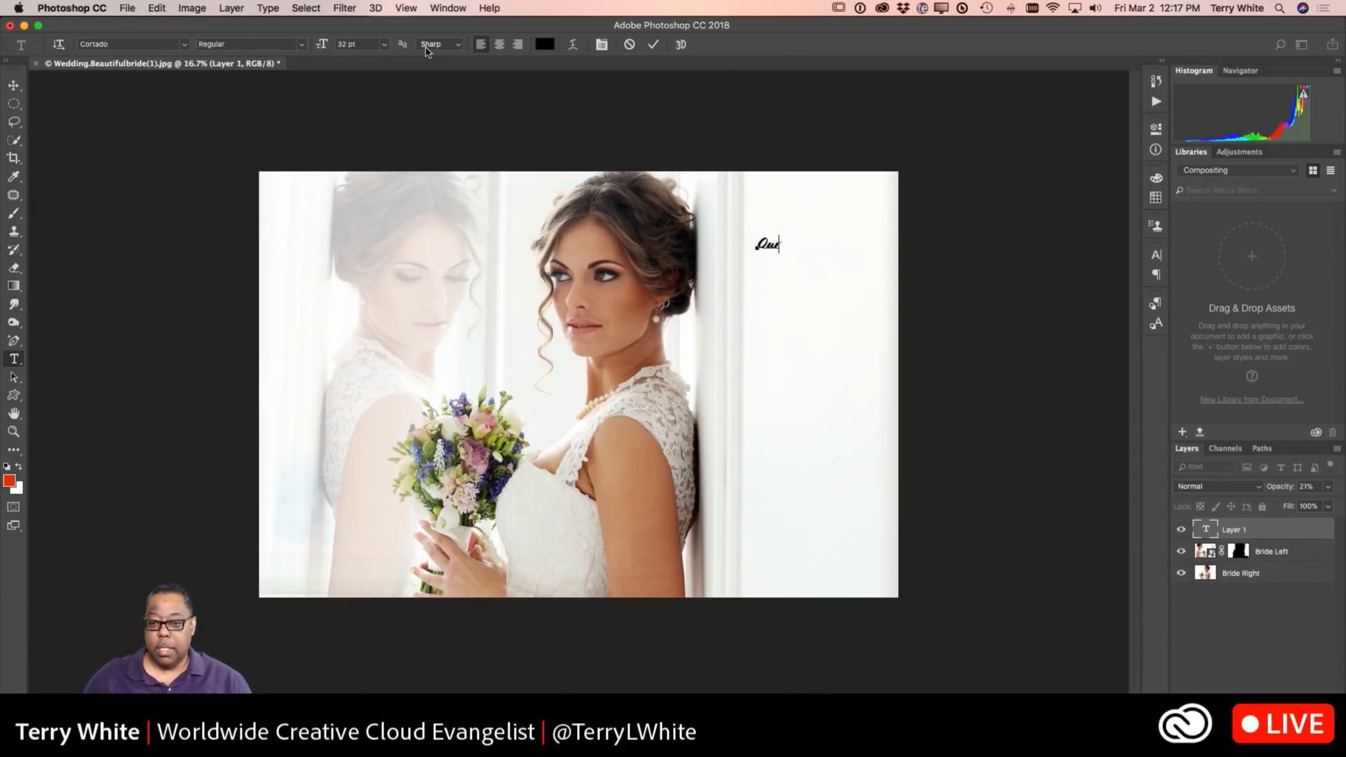
pyautogui.write('r beautiful day...')
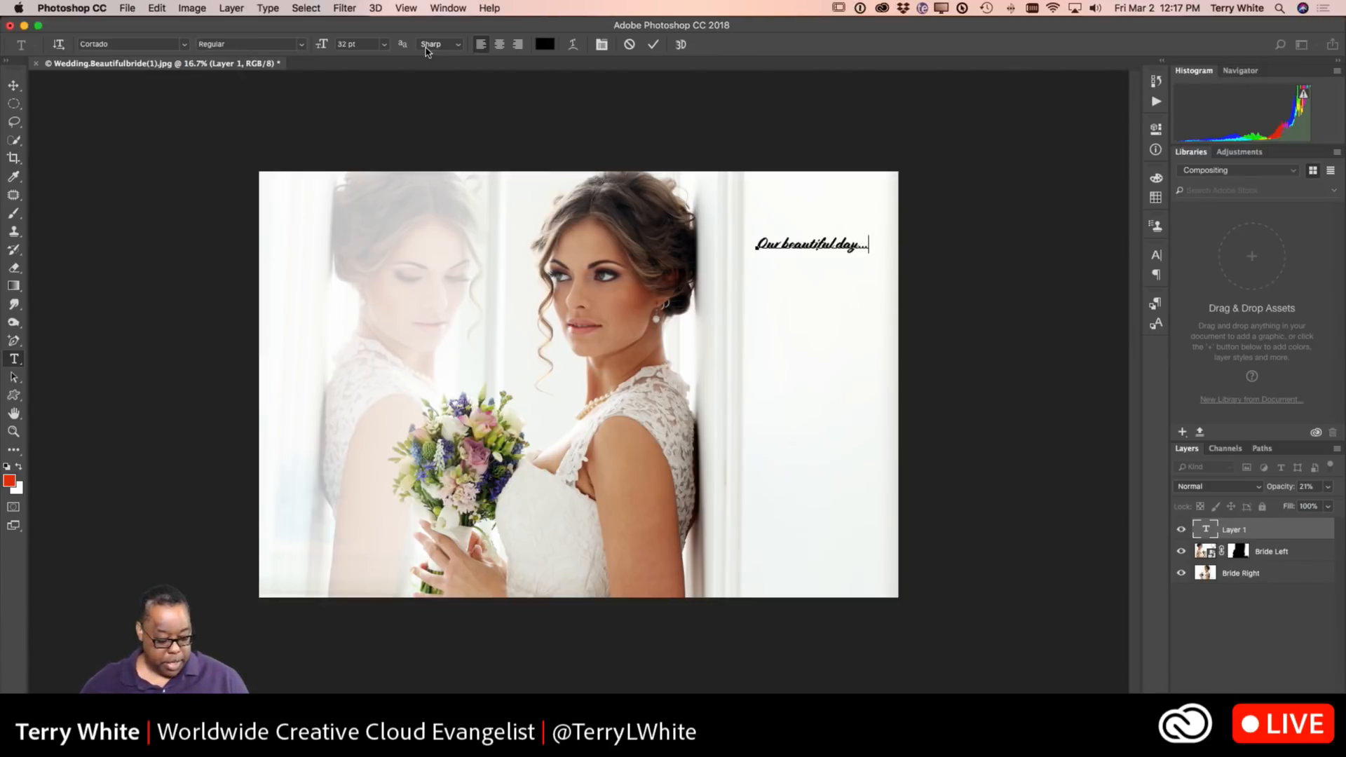
# - Filter the fonts to Typekit script faces and set the whole text in Mayence Premium
pyautogui.press('super+a')
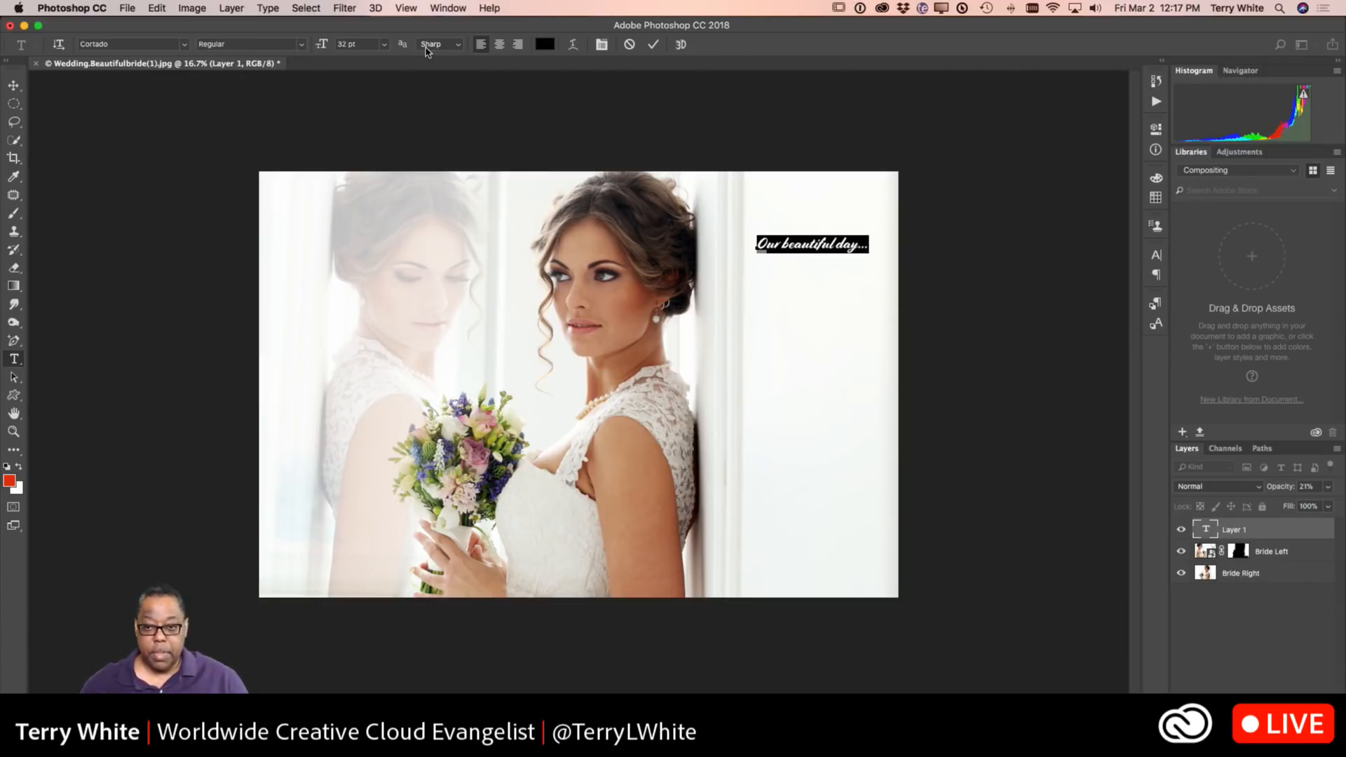
pyautogui.click(119, 44)
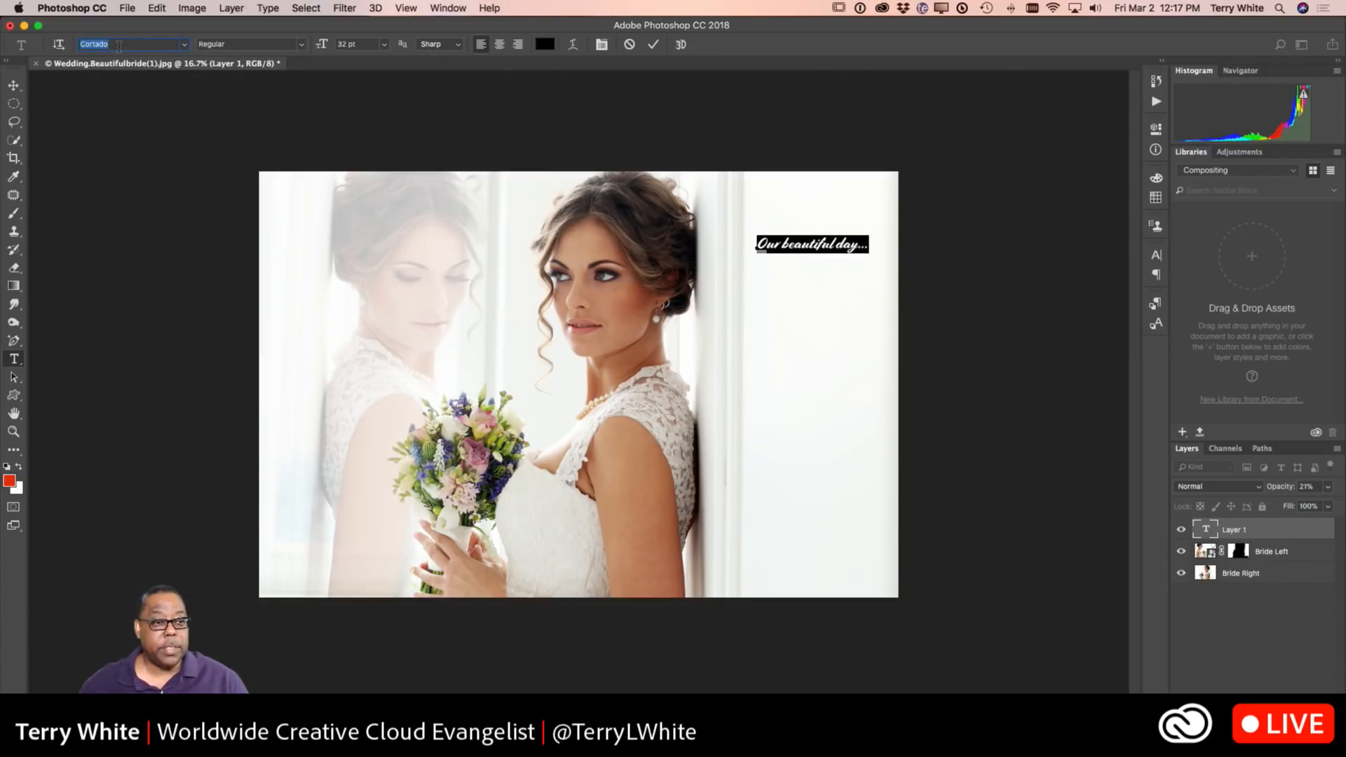
pyautogui.click(185, 46)
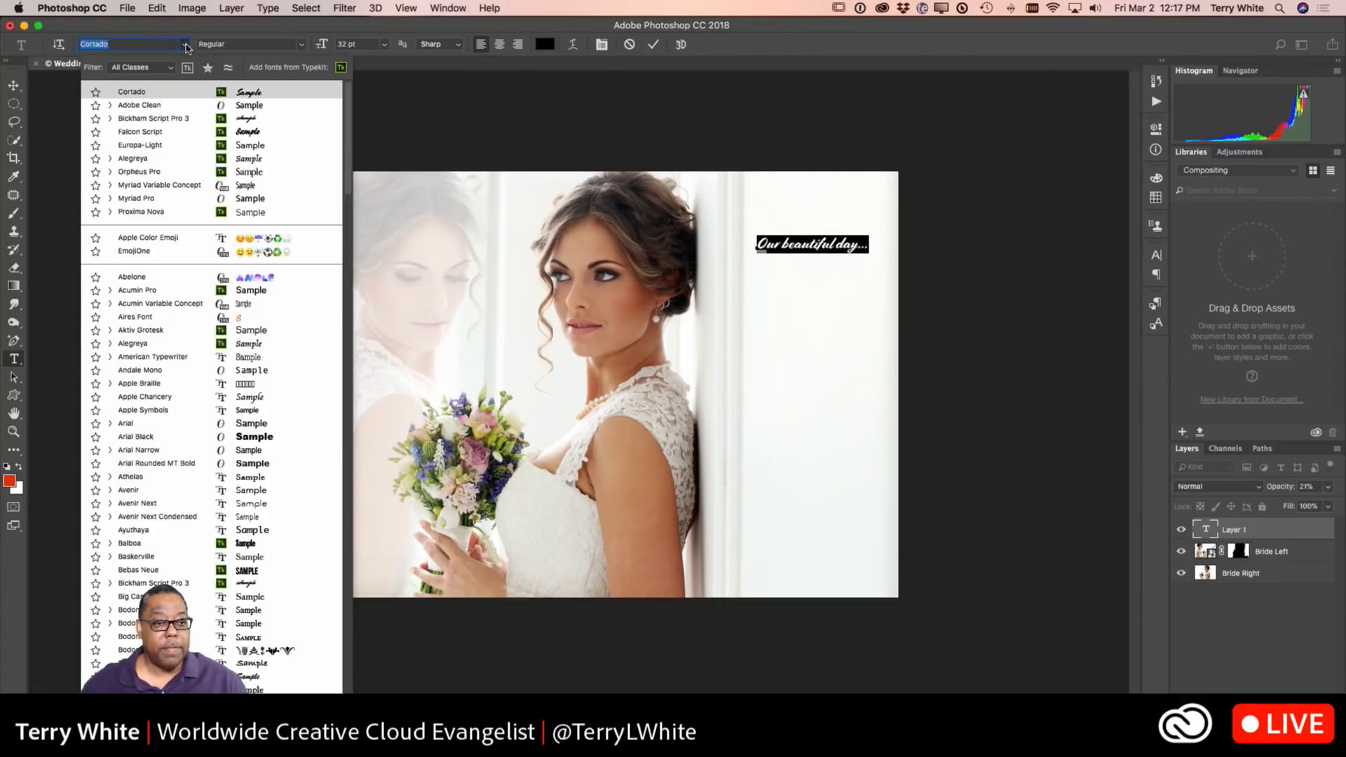
pyautogui.click(156, 68)
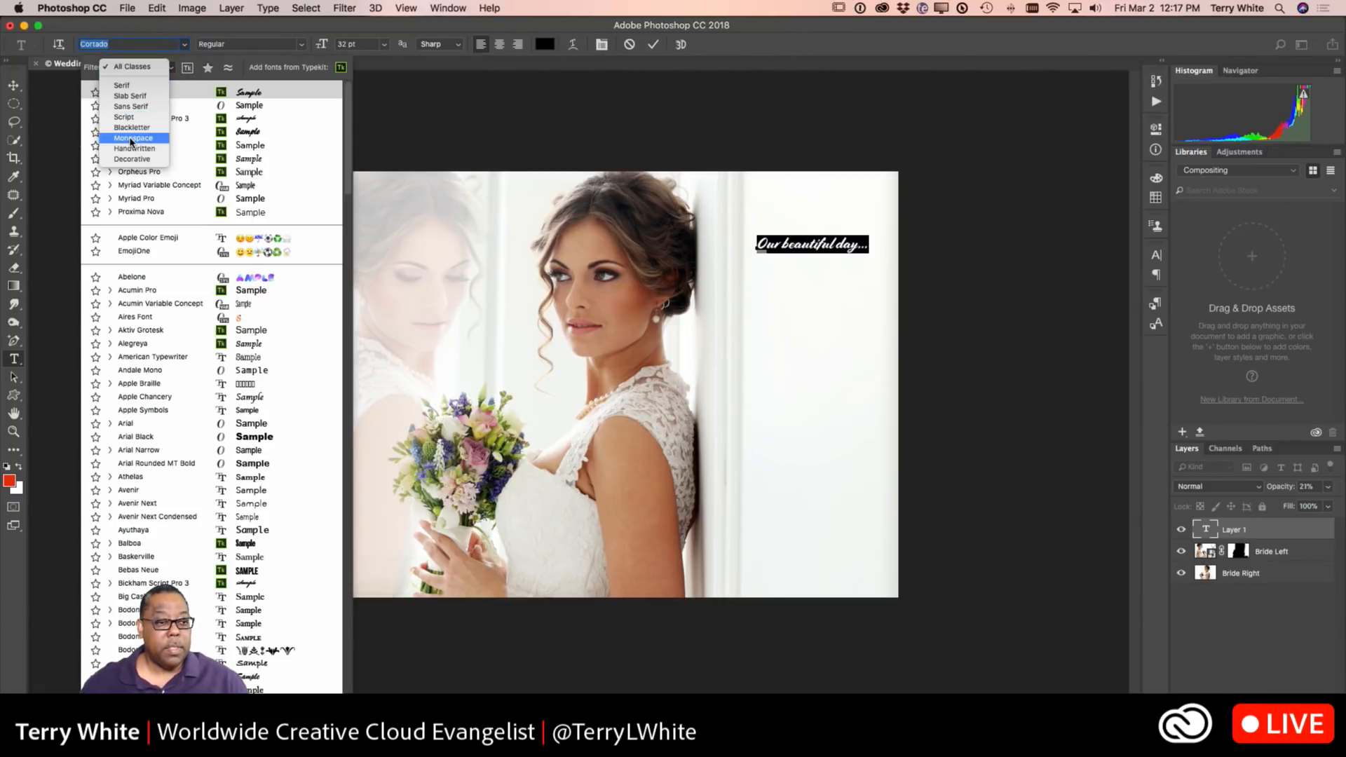
pyautogui.click(124, 117)
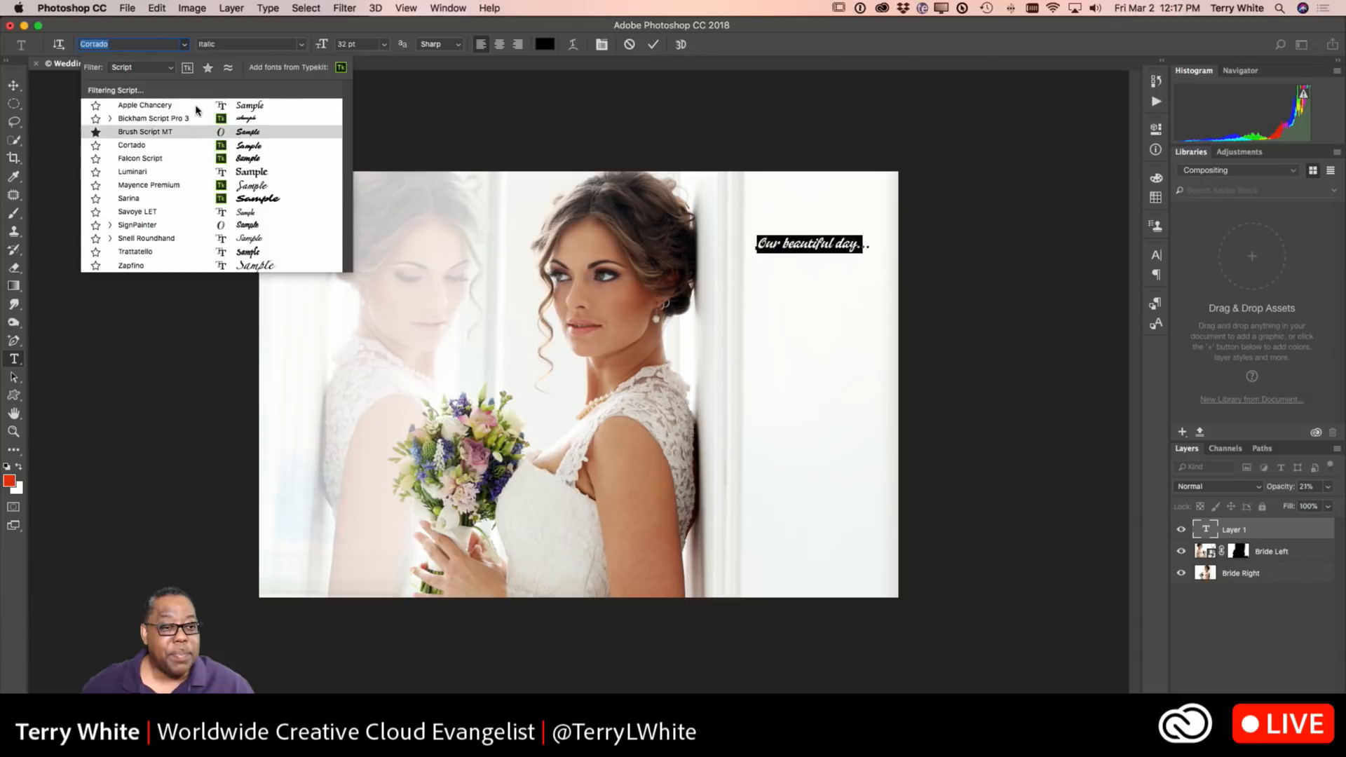
pyautogui.click(187, 67)
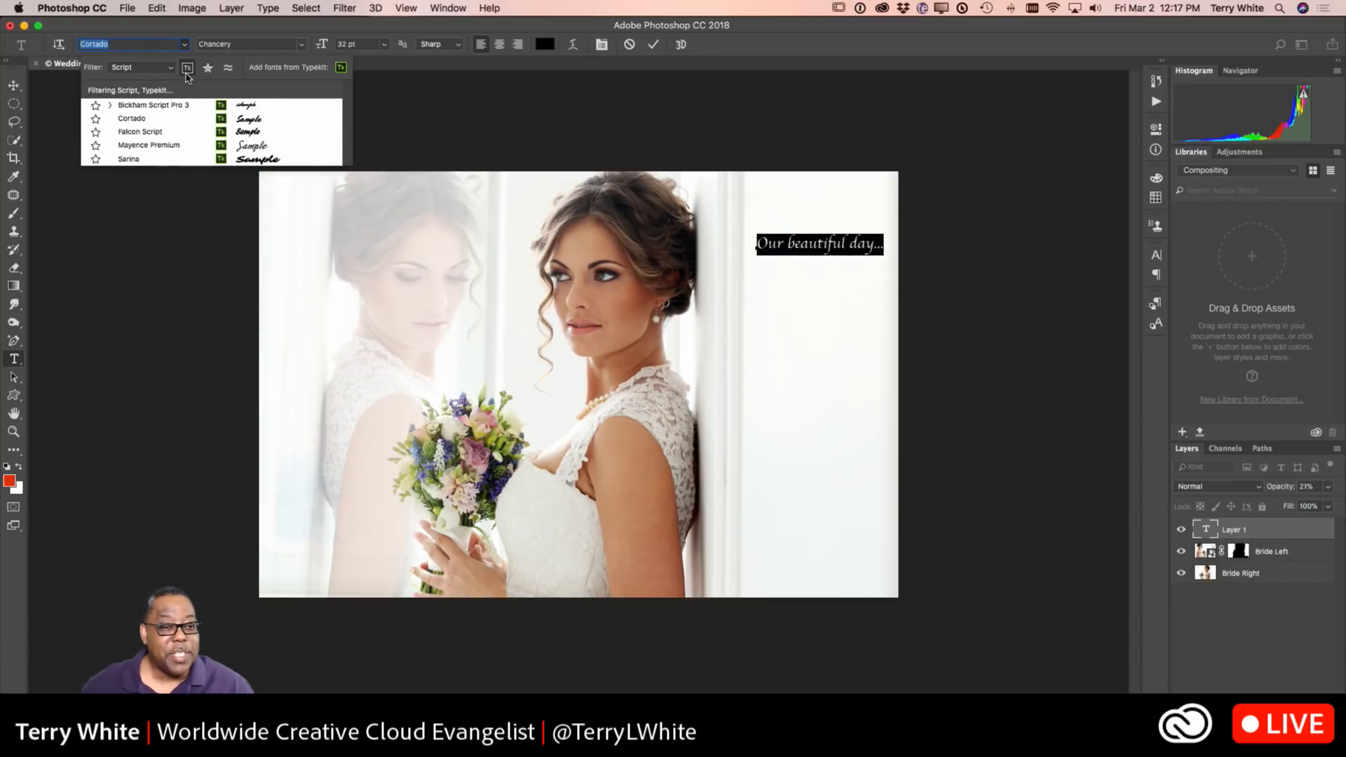
pyautogui.click(161, 145)
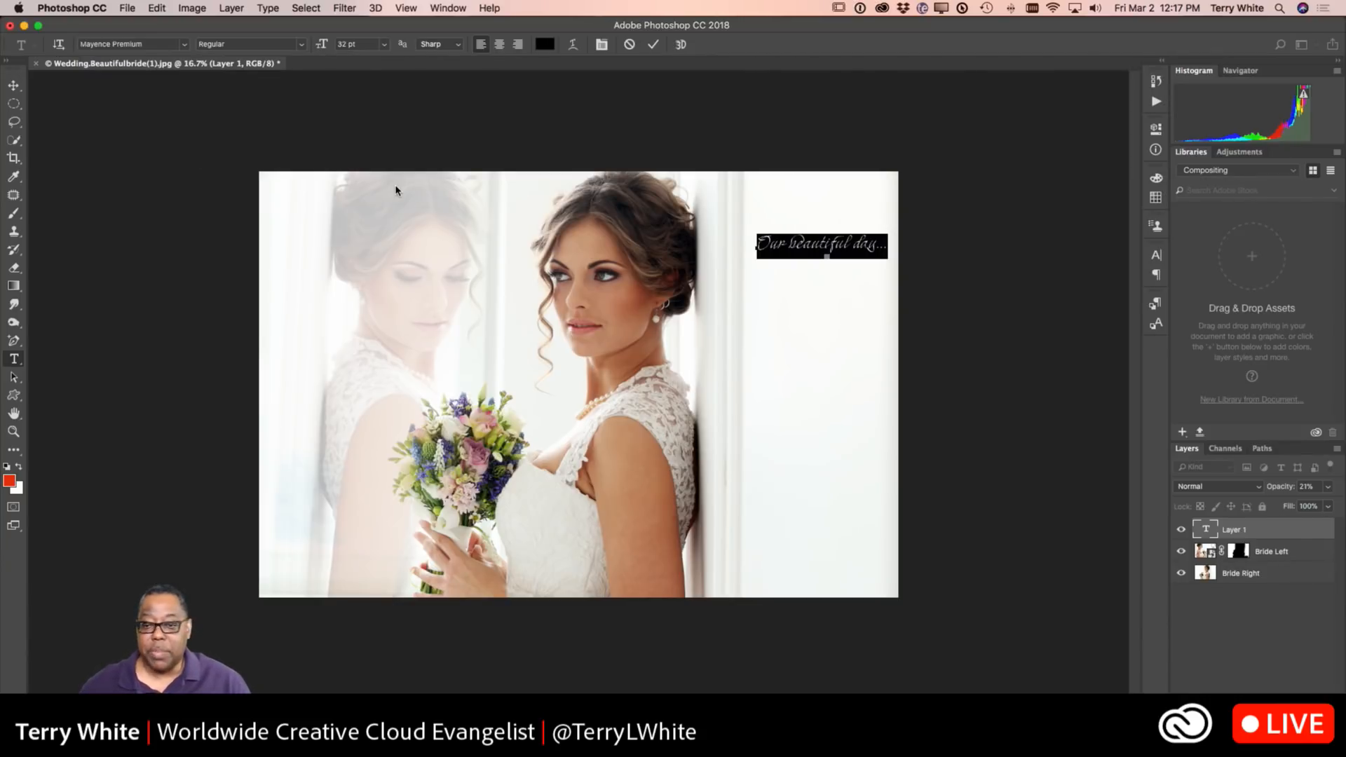
# - Break the text into three lines: "Our", "beautiful" and "day..."
pyautogui.click(803, 245)
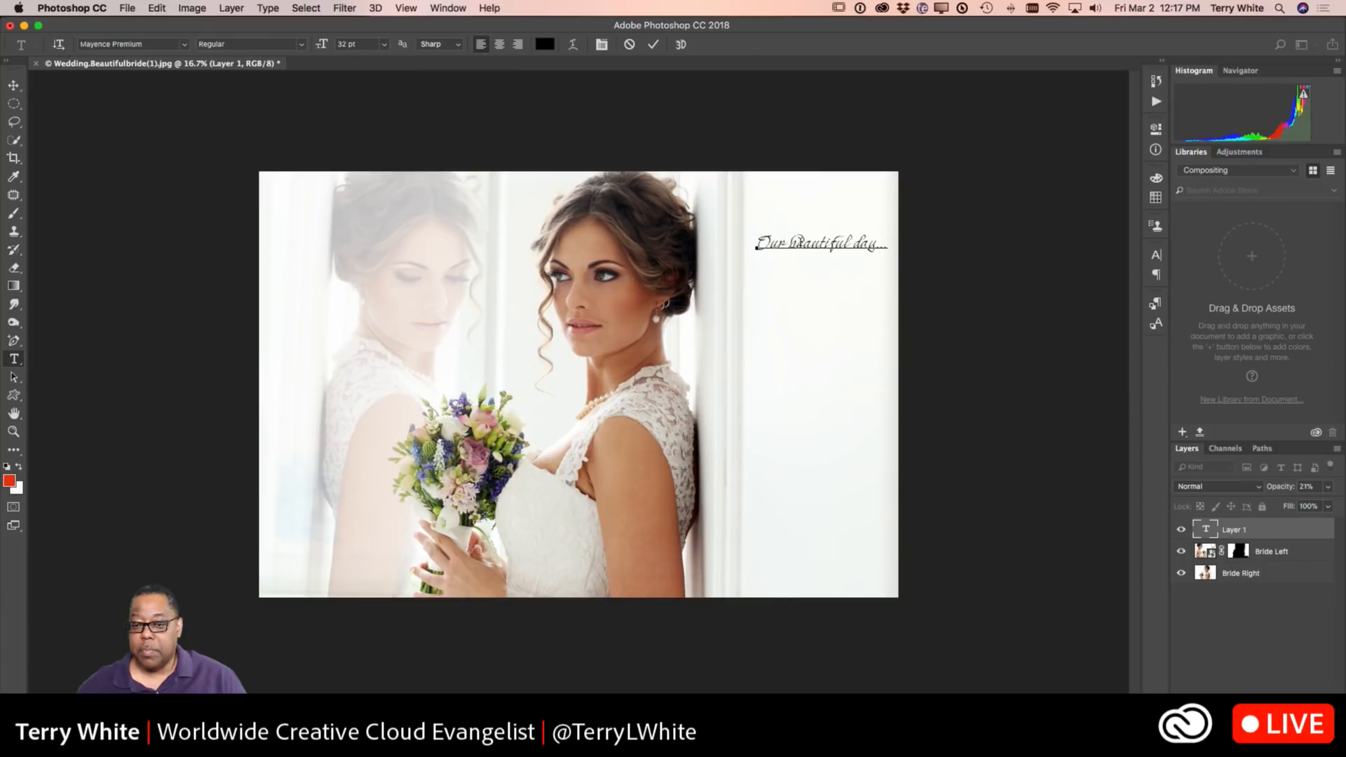
pyautogui.click(790, 243)
pyautogui.press('Return')
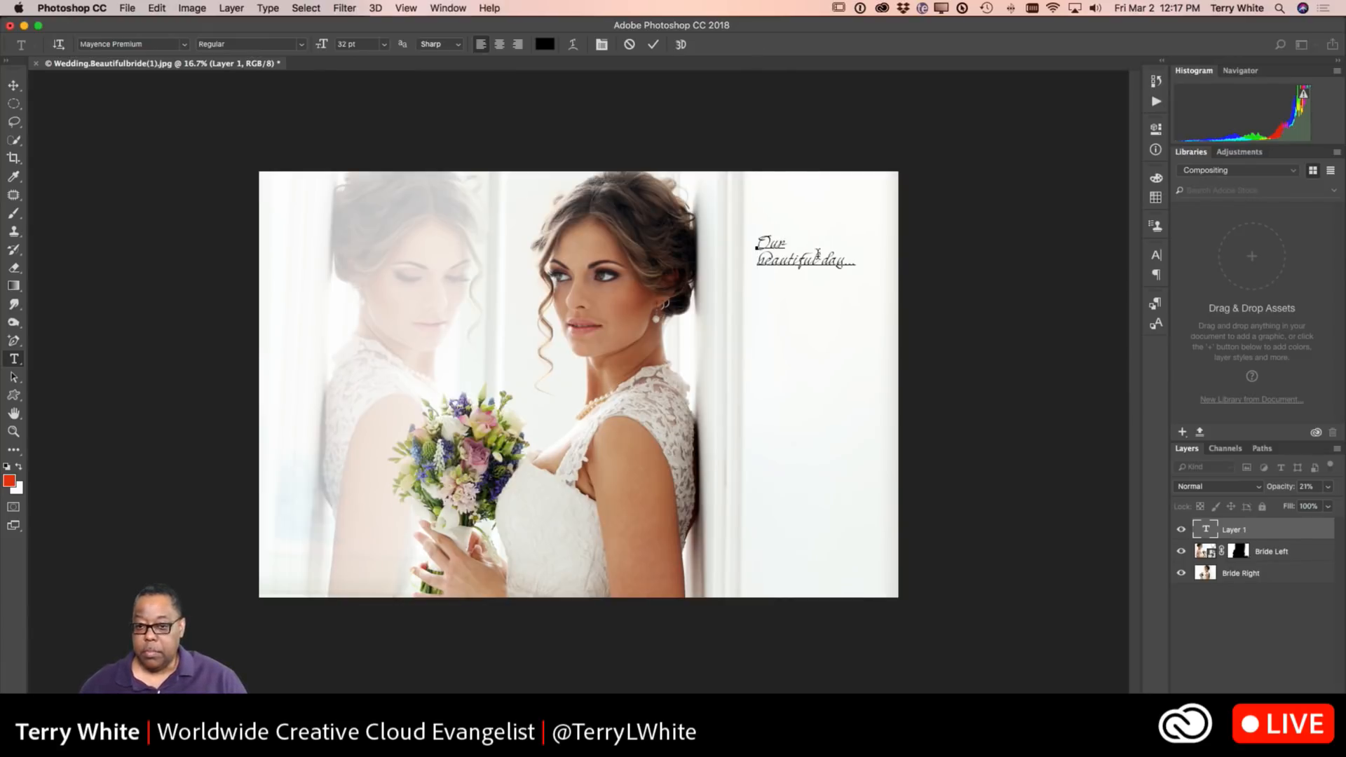
pyautogui.click(820, 261)
pyautogui.press('Return')
# - Scale the whole text up to about 67 pt and move it lower on the wall beside the bride
pyautogui.press('super+a')
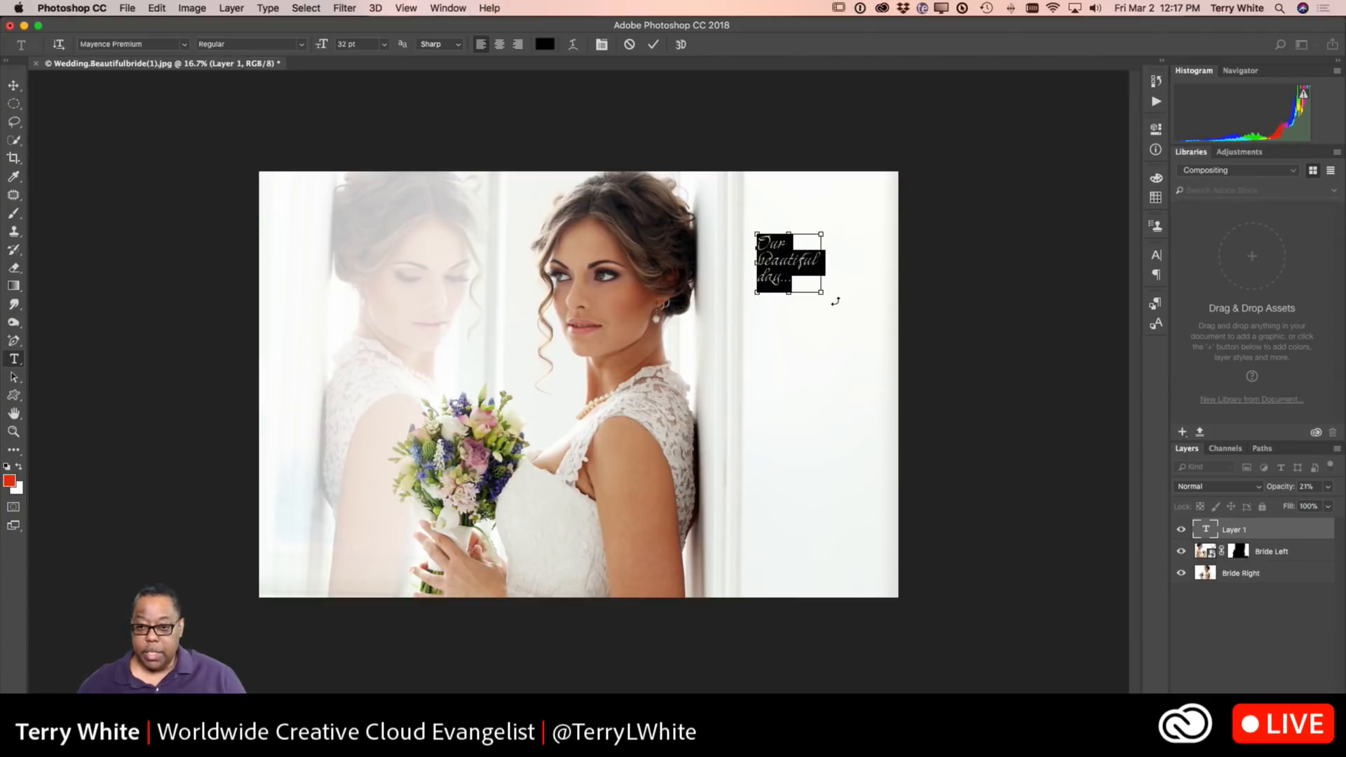
pyautogui.moveTo(822, 293); pyautogui.dragTo(891, 358)
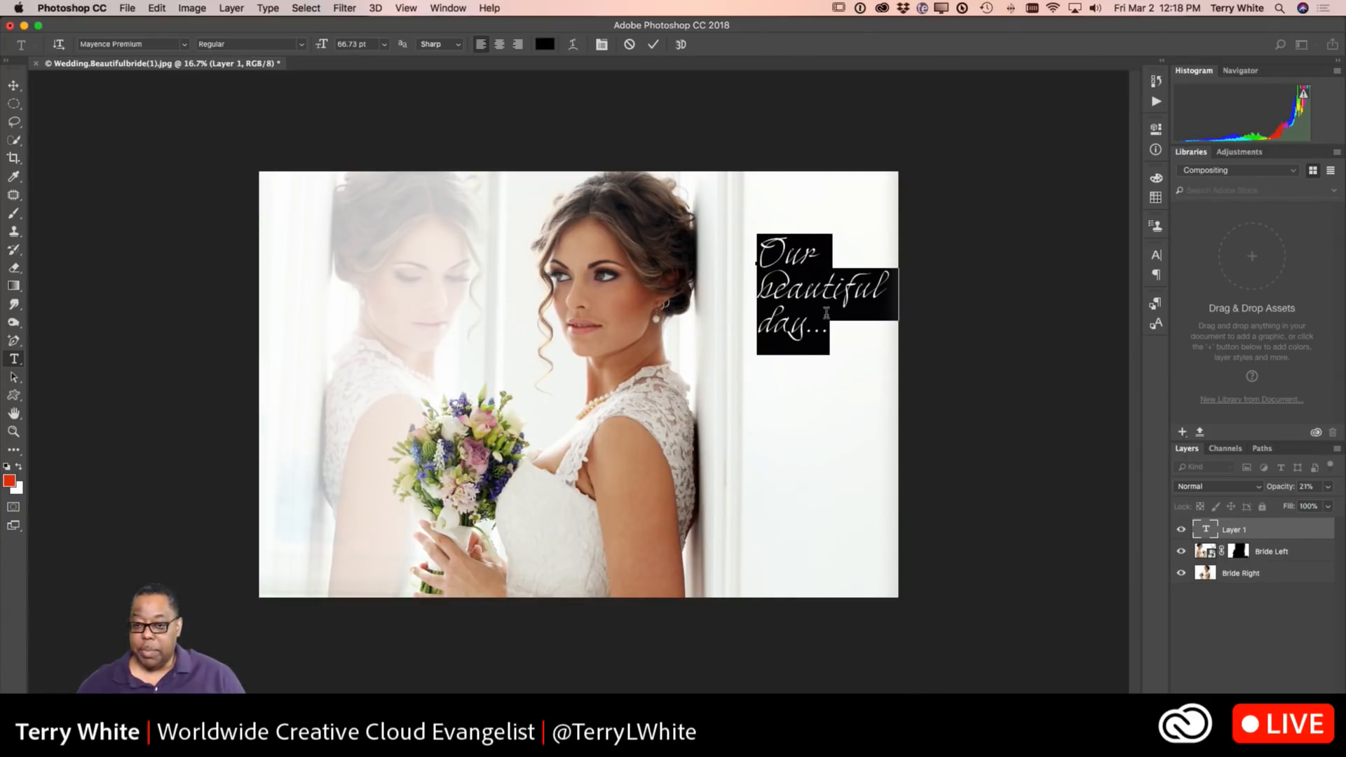
pyautogui.moveTo(807, 311); pyautogui.dragTo(806, 374)
pyautogui.click(804, 338)
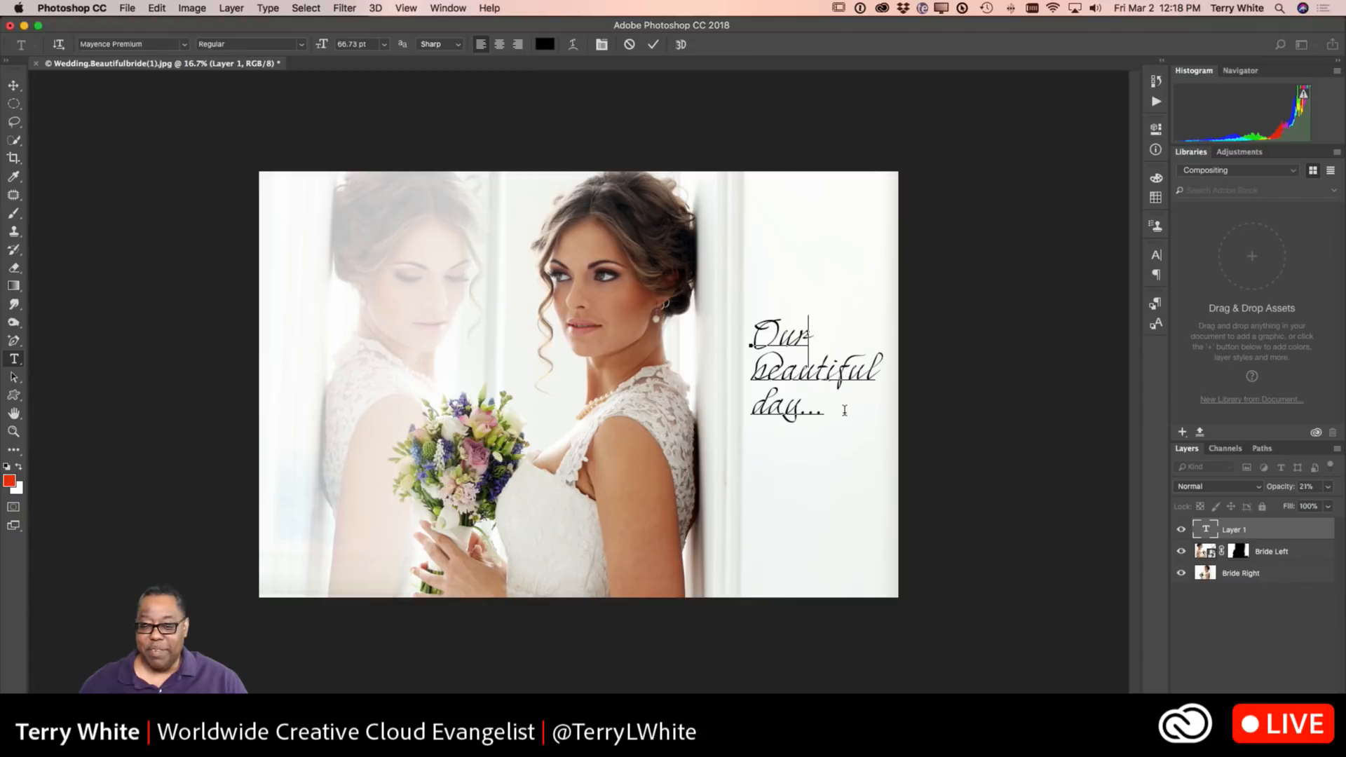
# - Recolour the whole text with the dusty pink #c1646f sampled from the bride's bouquet and commit the text
pyautogui.moveTo(831, 416); pyautogui.dragTo(719, 323)
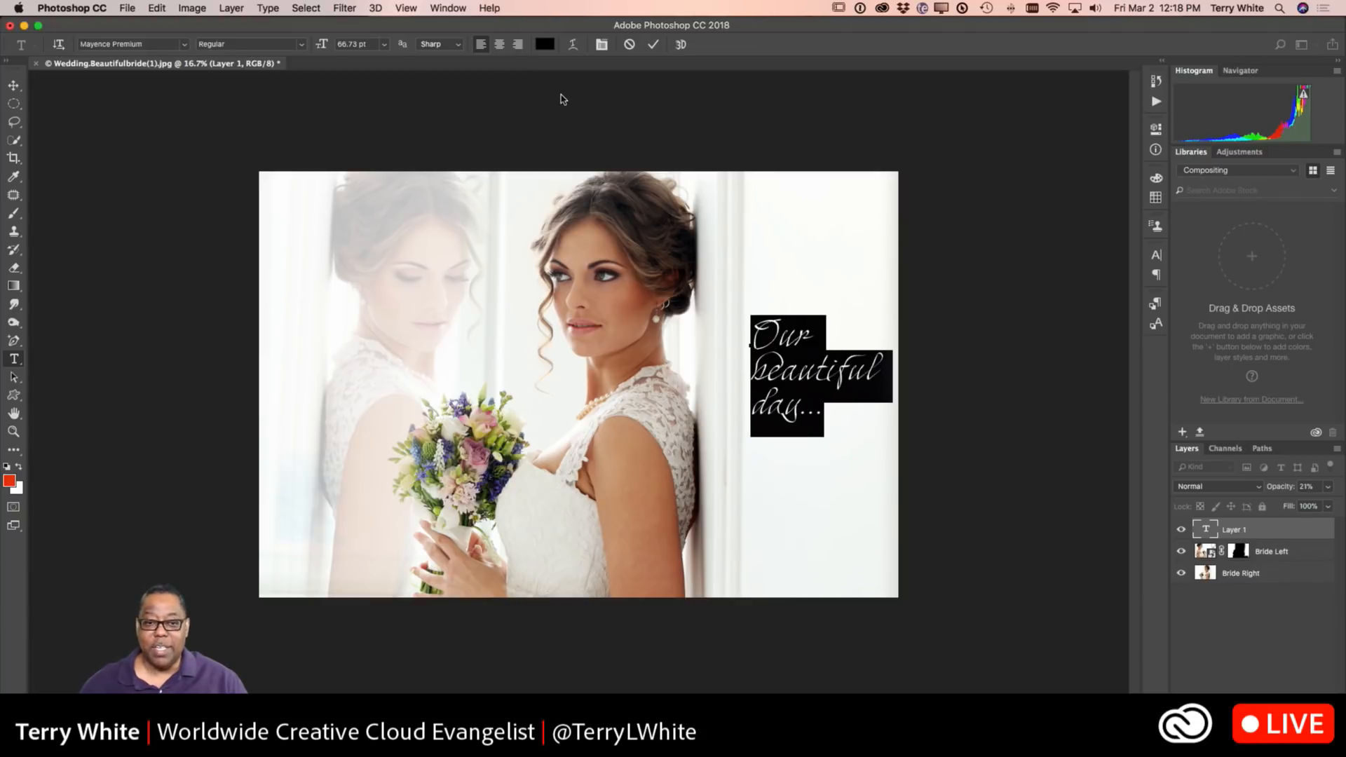
pyautogui.click(545, 45)
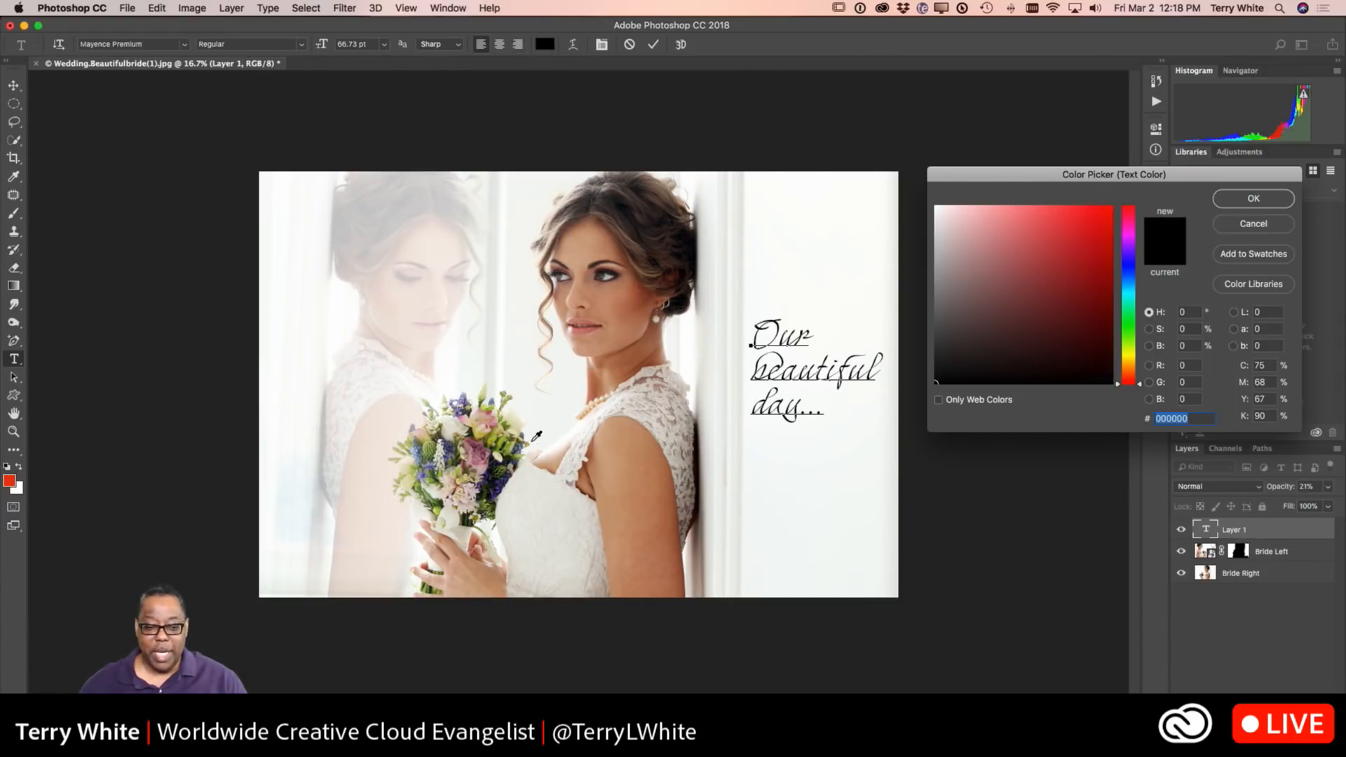
pyautogui.click(487, 416)
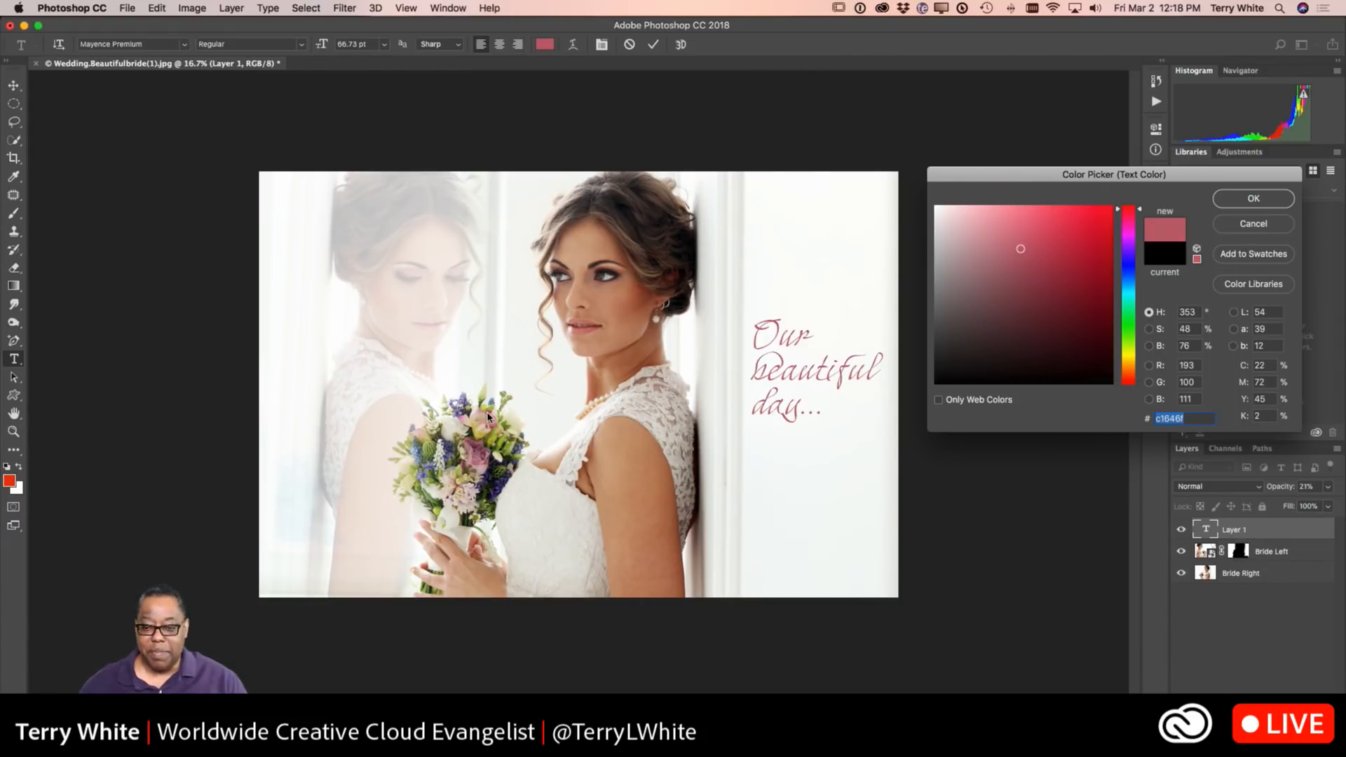
pyautogui.click(1253, 200)
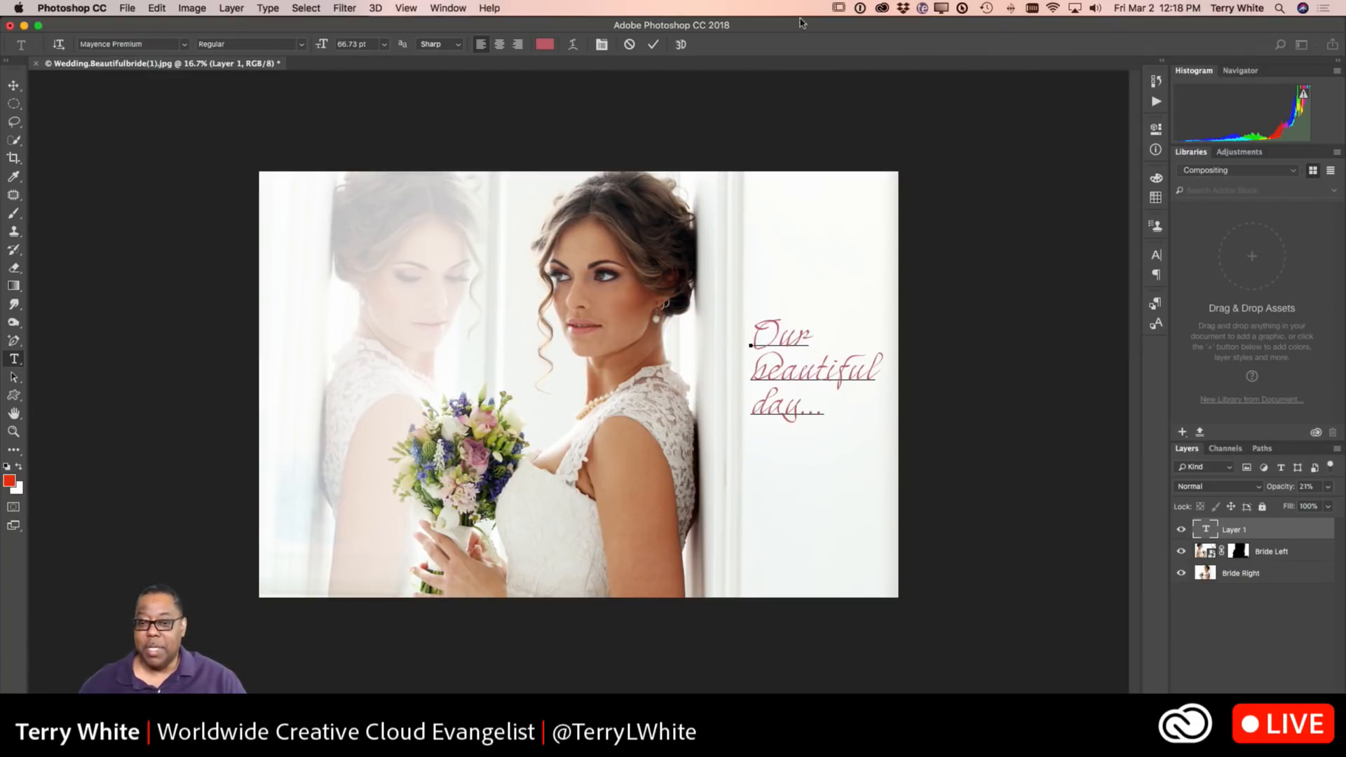
pyautogui.click(652, 44)
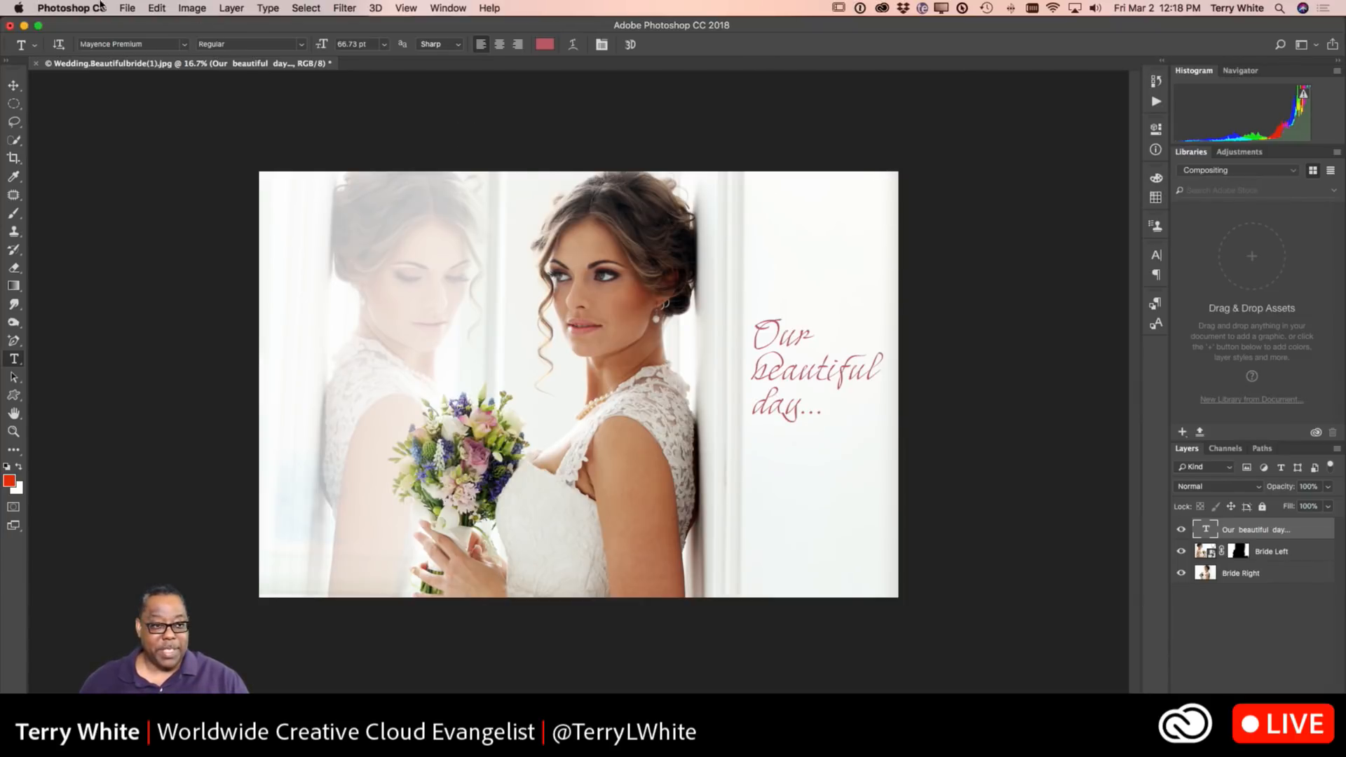
# - Save the layered document in Photoshop format as "Bride Composite.psd" and close it
pyautogui.click(129, 7)
pyautogui.click(149, 153)
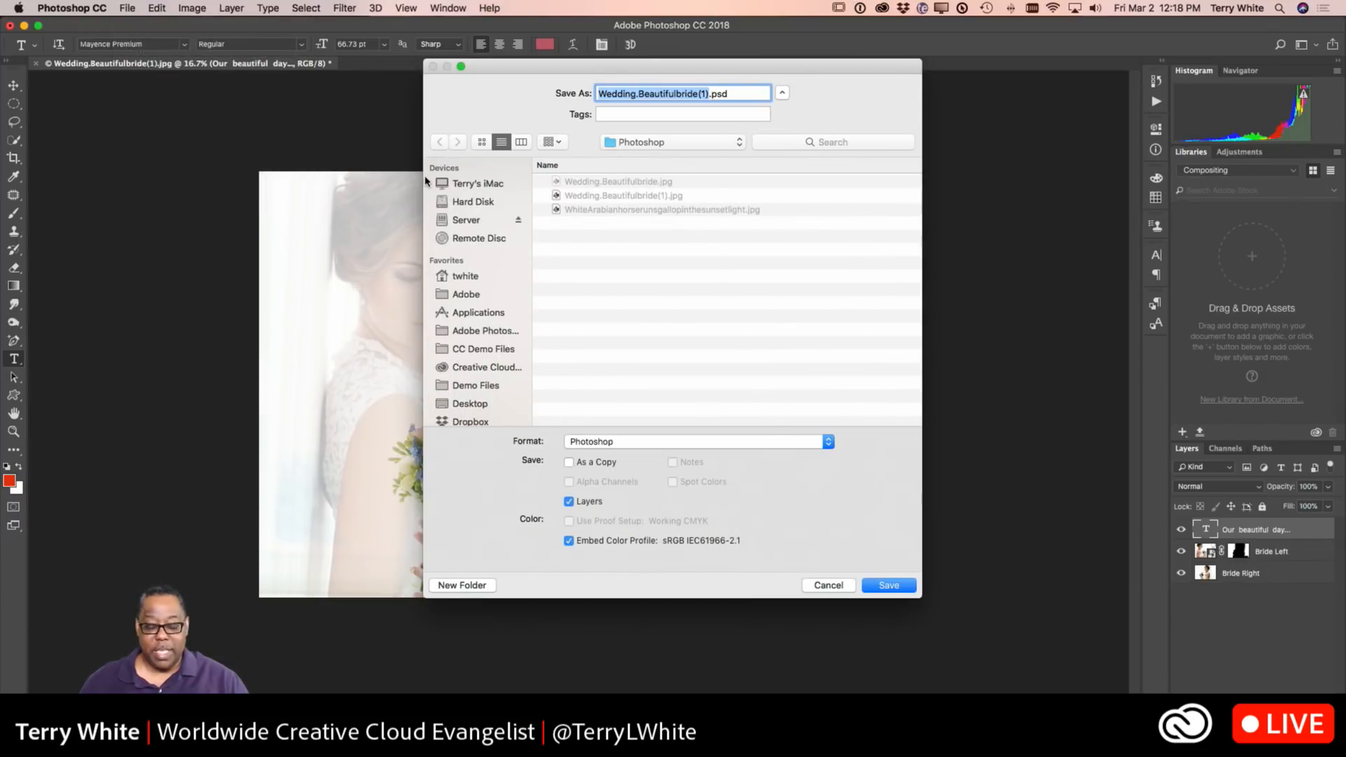
pyautogui.write('Bride Comp')
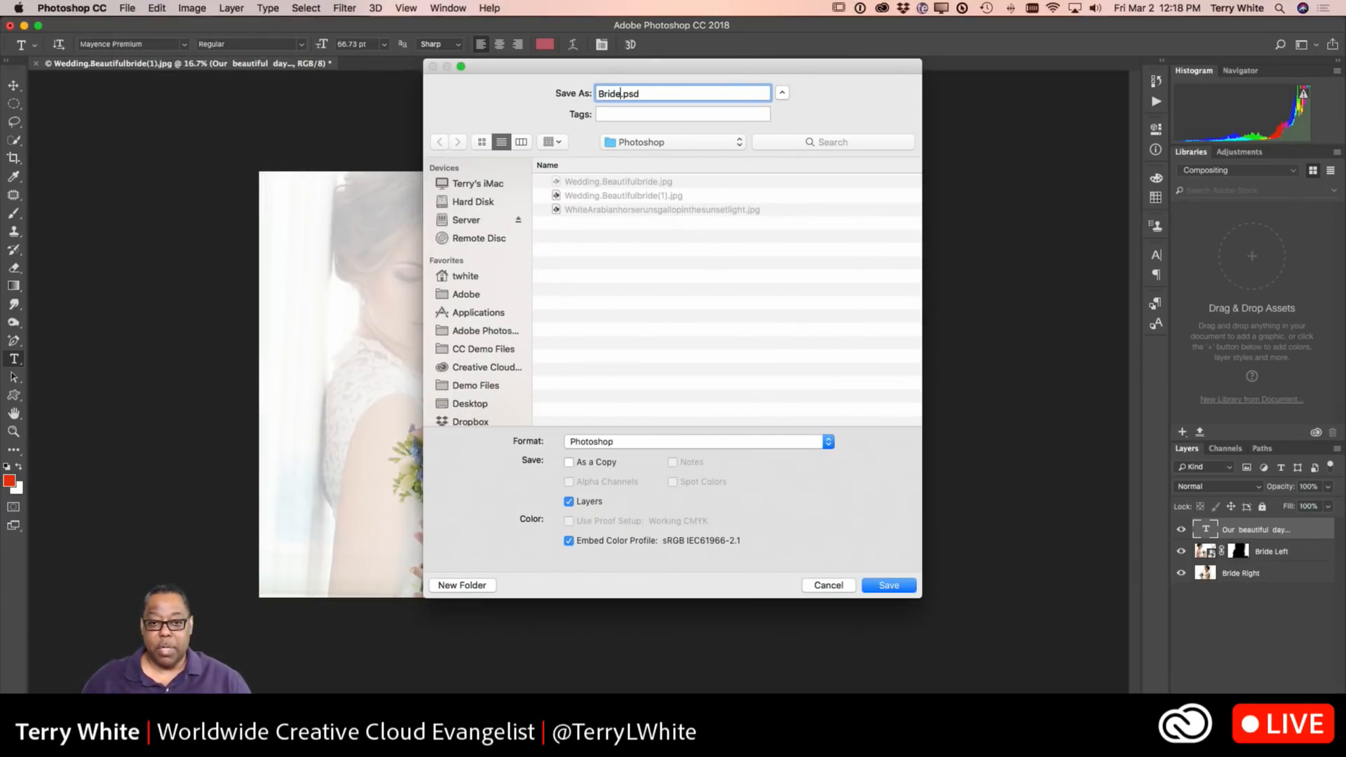
pyautogui.write('osite')
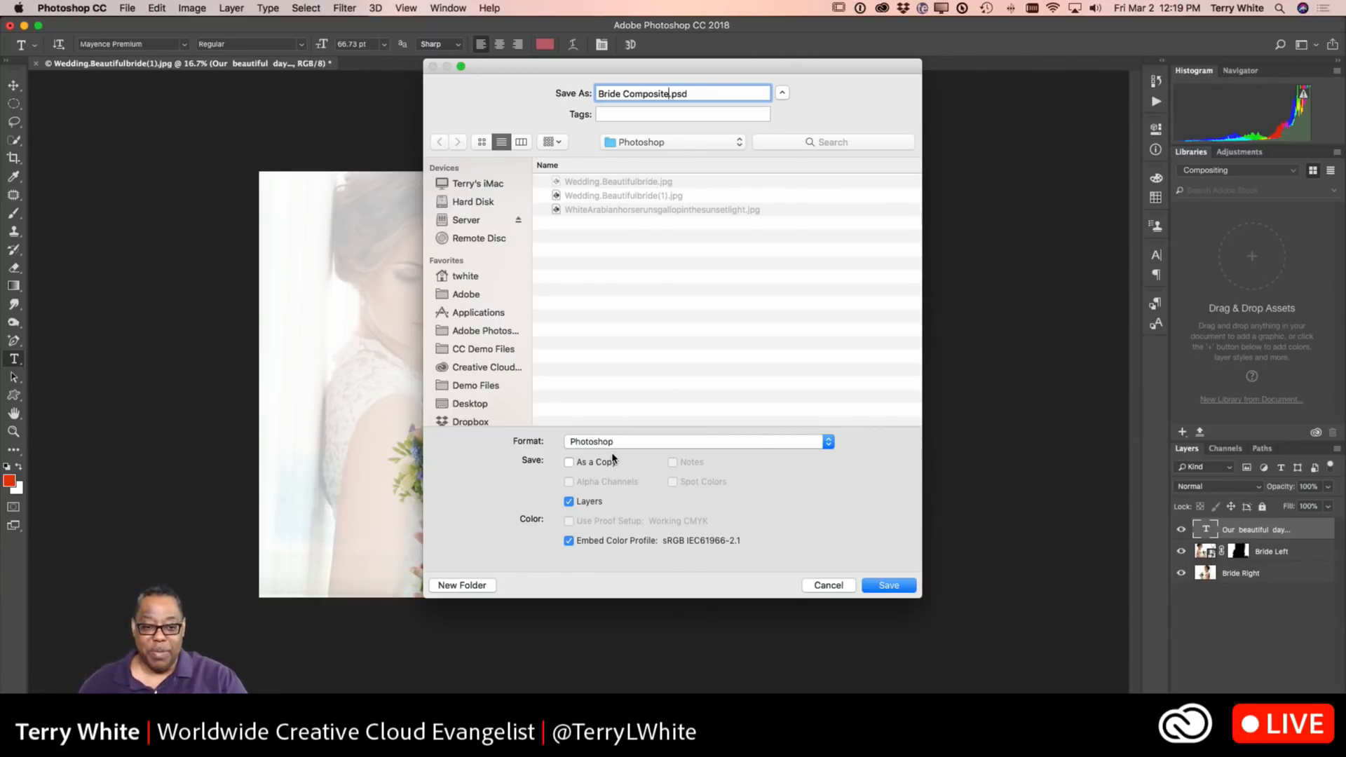
pyautogui.click(873, 586)
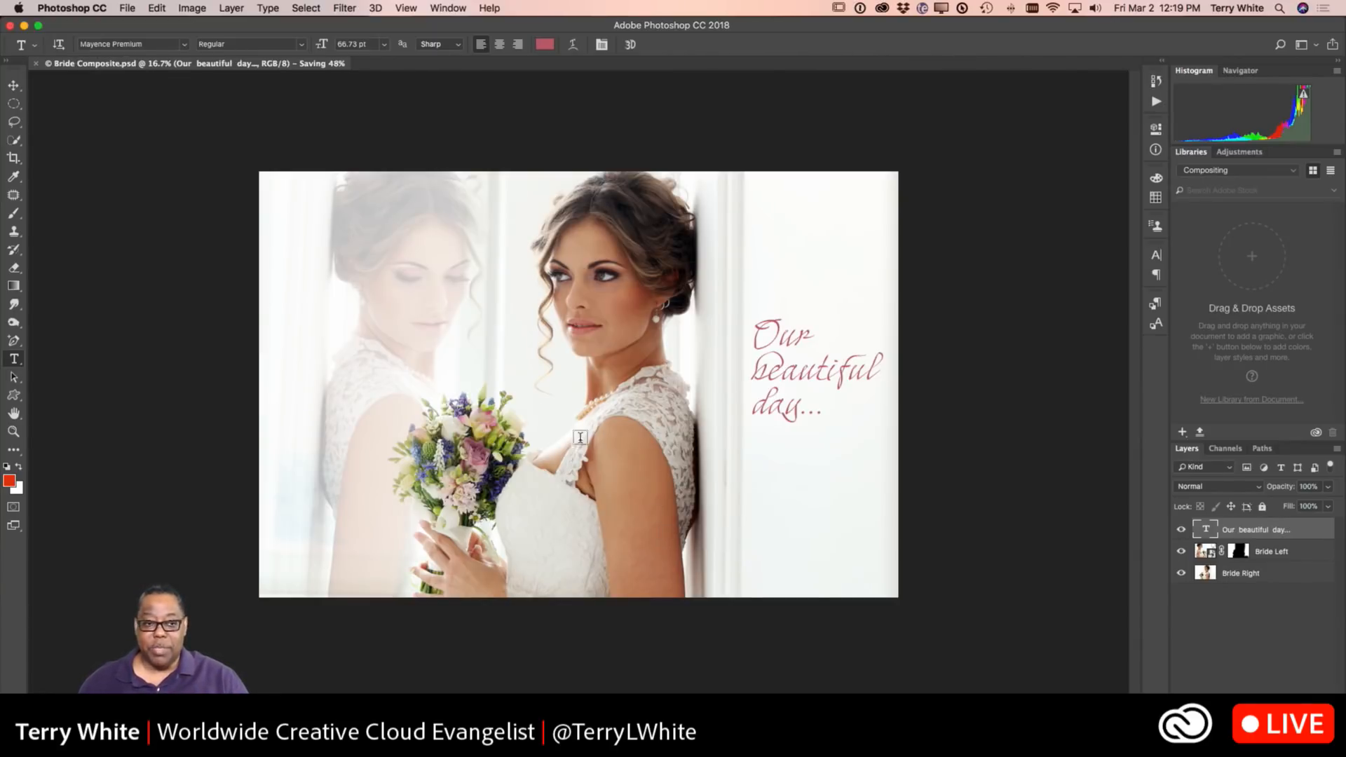
pyautogui.click(34, 64)
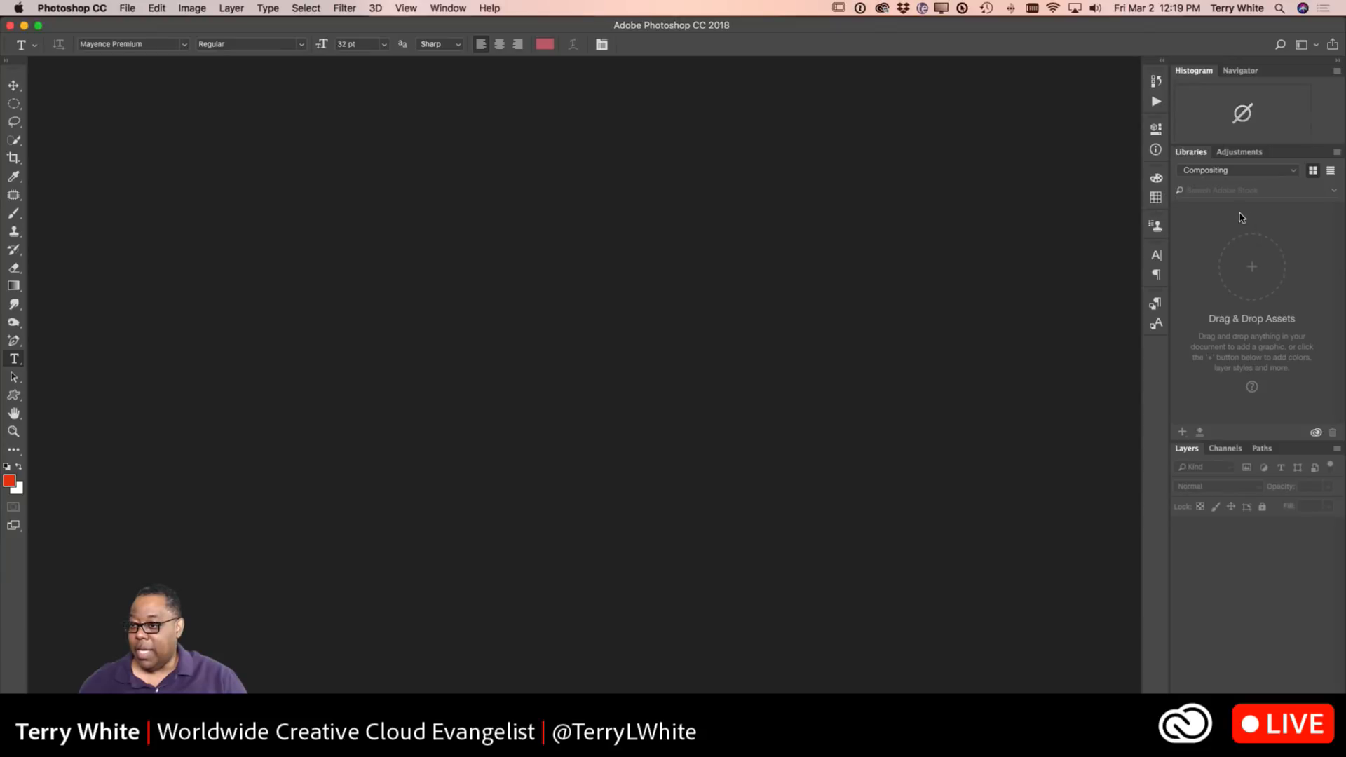
# - Search Adobe Stock for "Forrest" photos and look through the results for a suitable background
pyautogui.click(1204, 191)
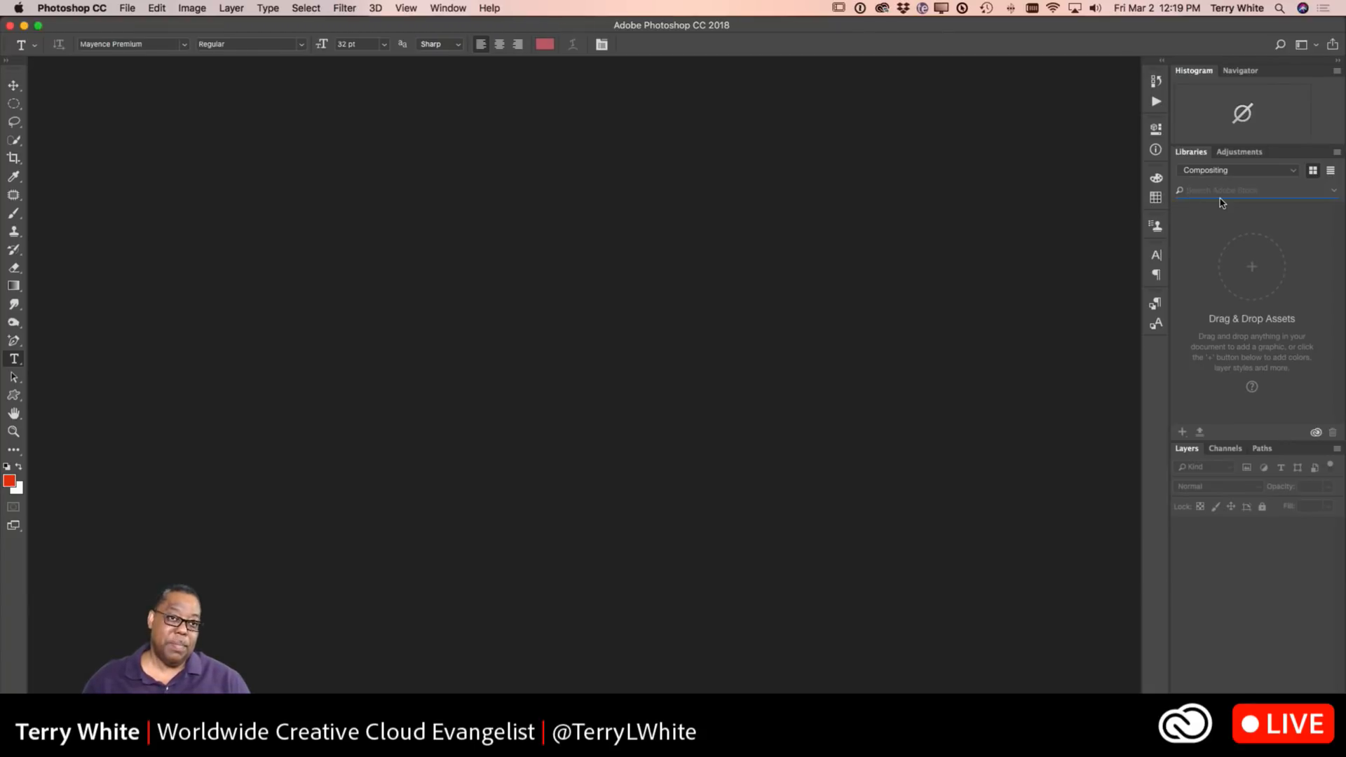
pyautogui.write('Forrest')
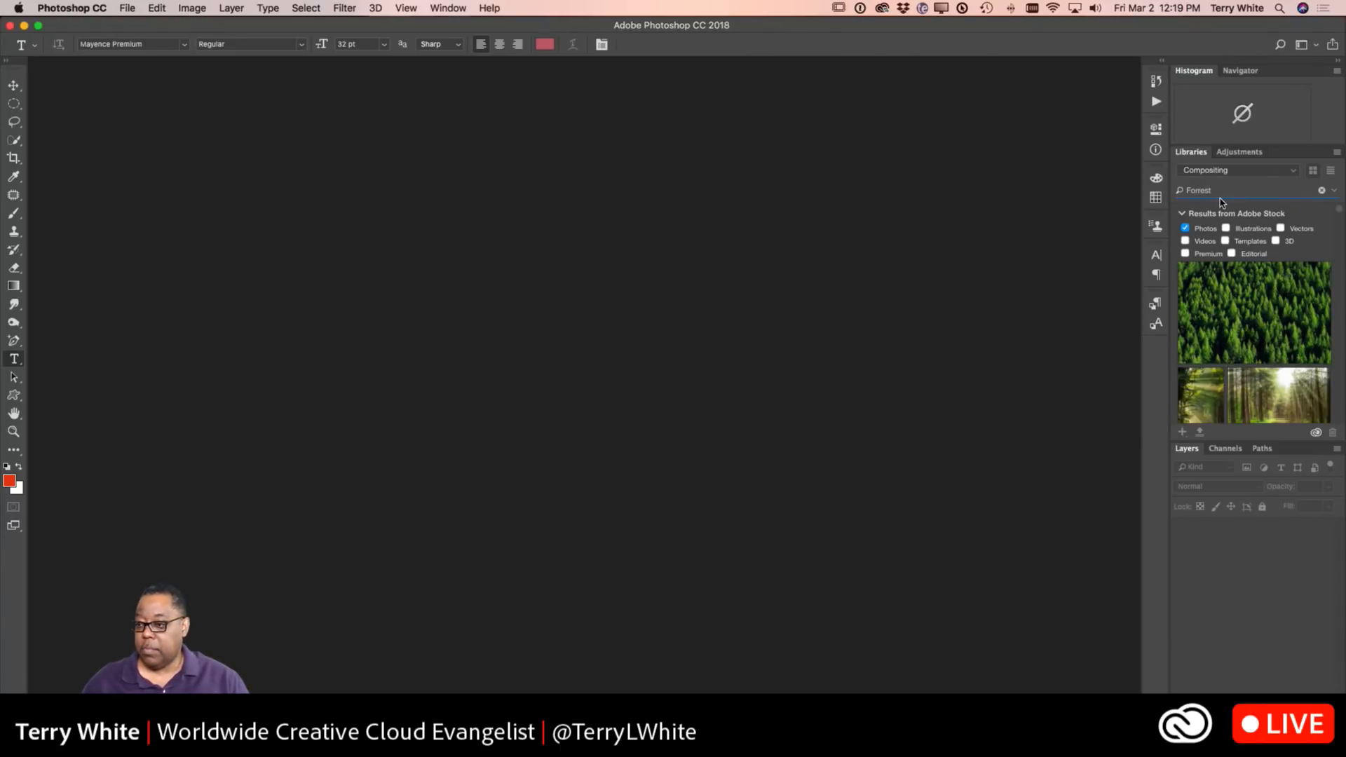
pyautogui.scroll(-3, 1307, 328)
pyautogui.scroll(-10, 1307, 328)
pyautogui.scroll(-10, 1307, 327)
pyautogui.scroll(-10, 1307, 327)
pyautogui.scroll(-8, 1306, 328)
pyautogui.moveTo(1216, 210)
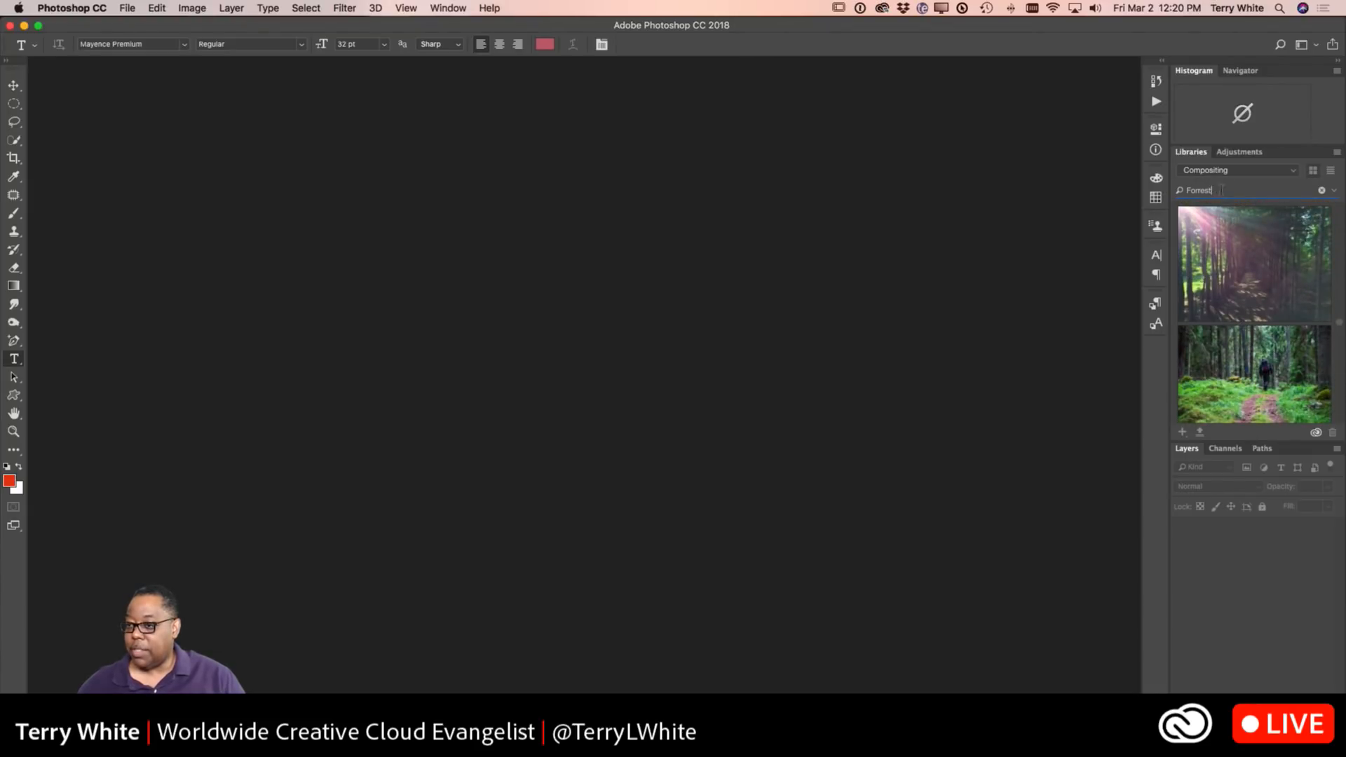
# - Search Adobe Stock for "dark forrest" and save the preview of the green Summer forest photo to the Compositing library
pyautogui.write('dar')
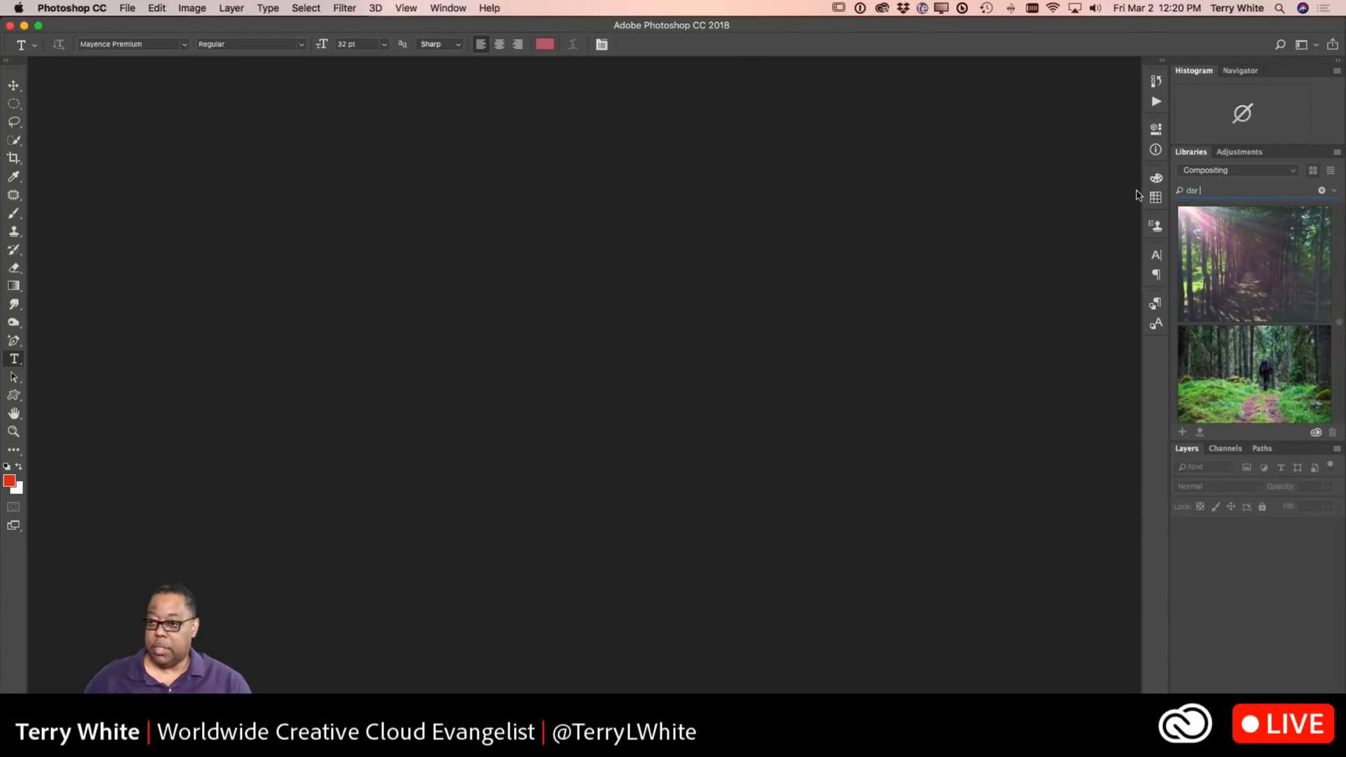
pyautogui.write('k forrest')
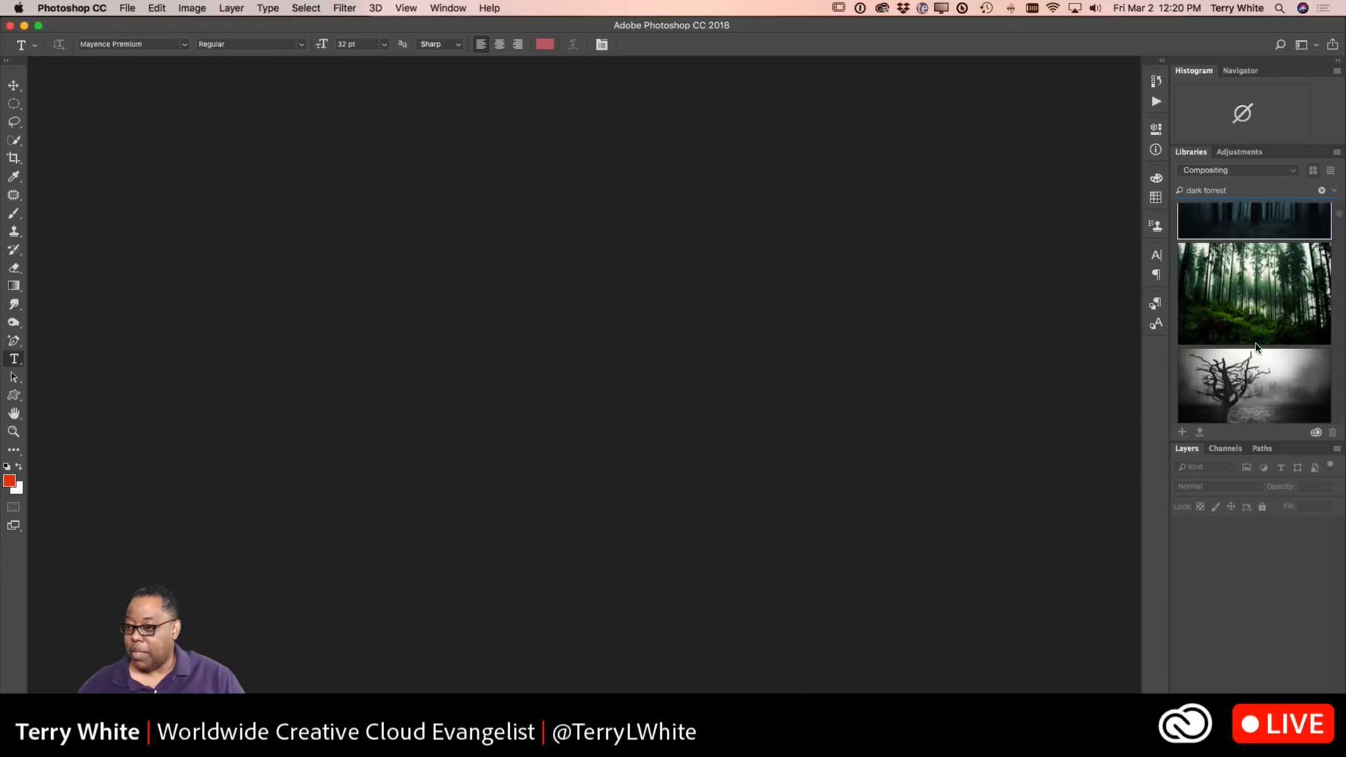
pyautogui.scroll(-5, 1256, 347)
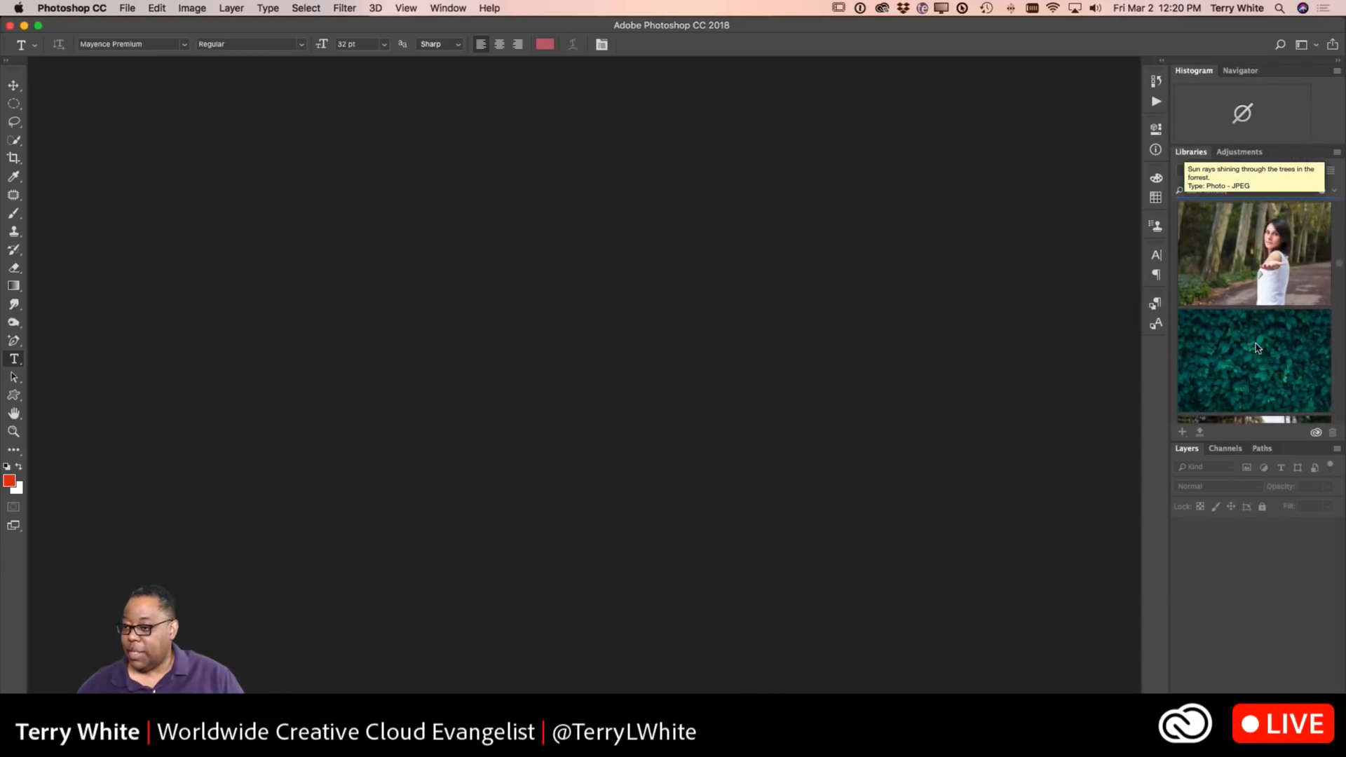
pyautogui.scroll(-3, 1256, 347)
pyautogui.scroll(-3, 1256, 347)
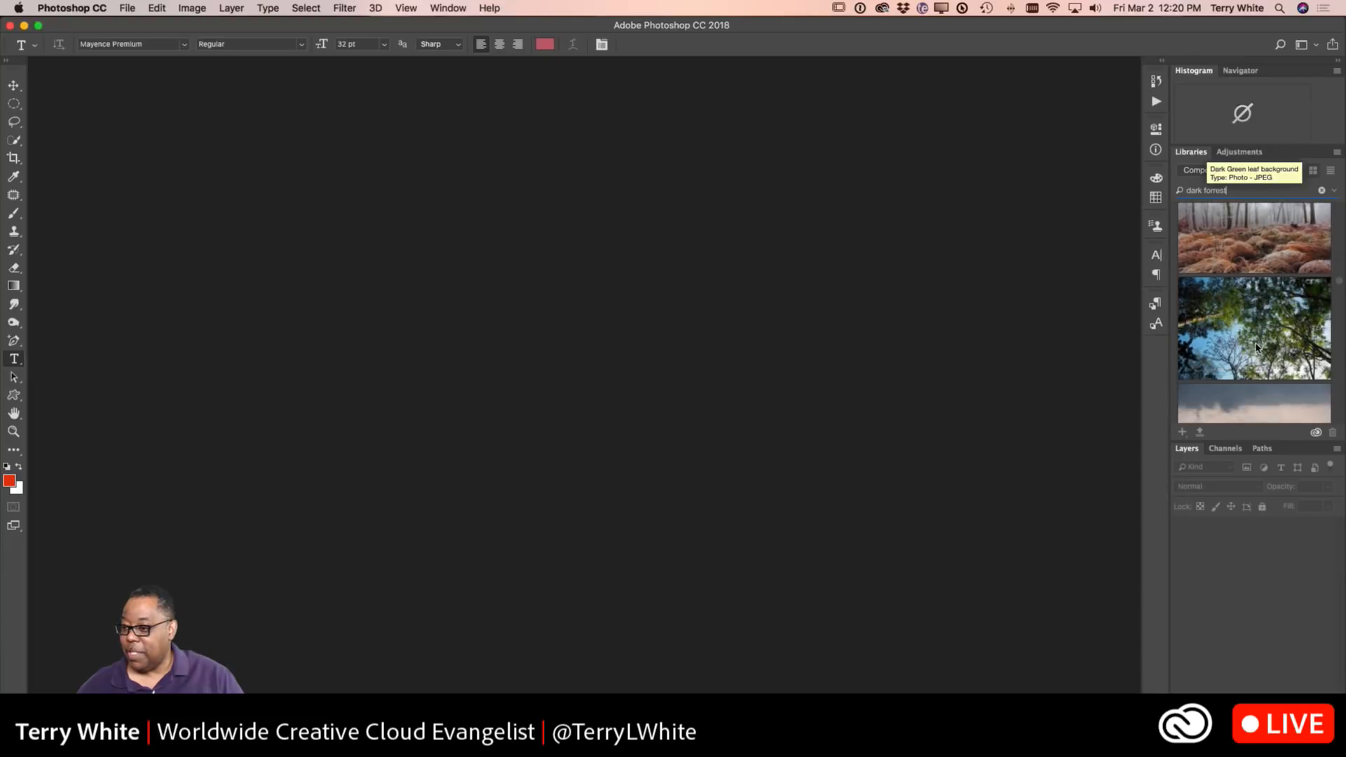
pyautogui.scroll(-1, 1256, 347)
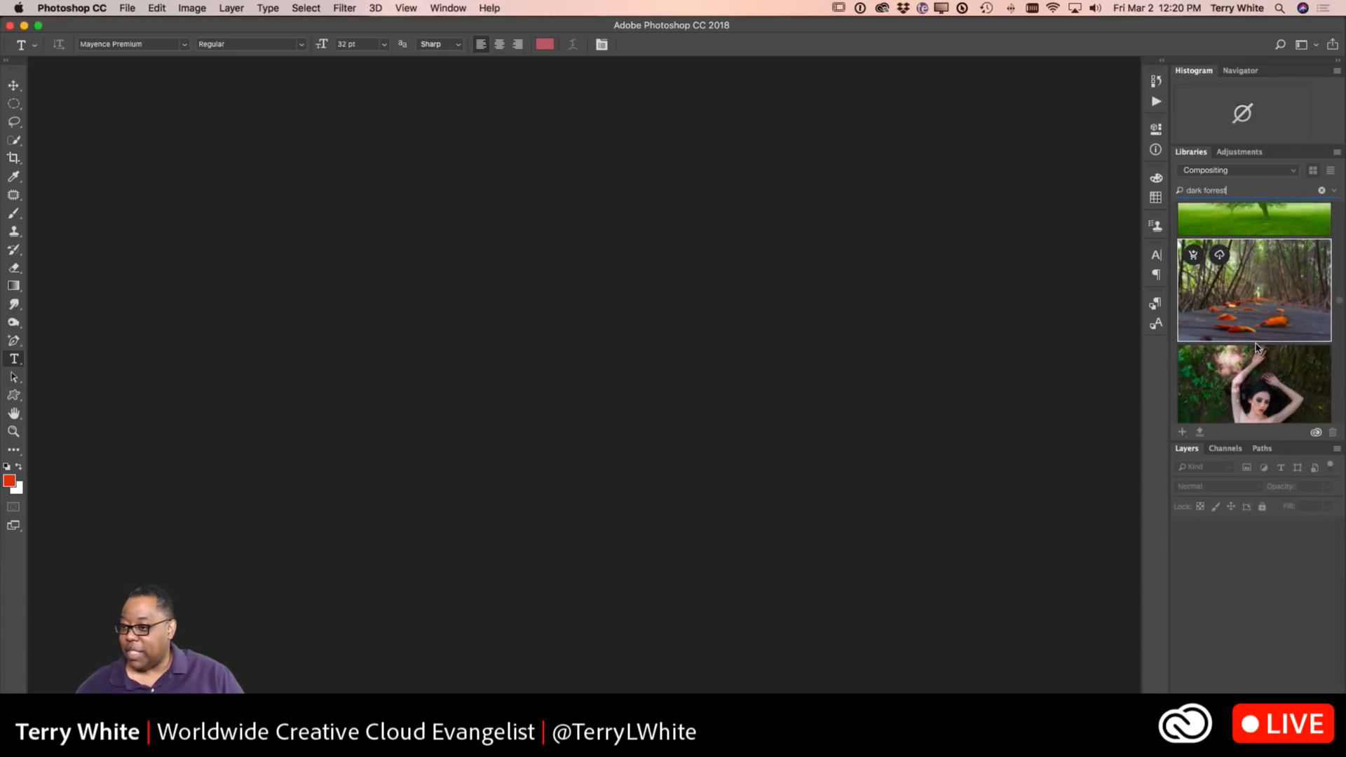
pyautogui.scroll(-2, 1256, 347)
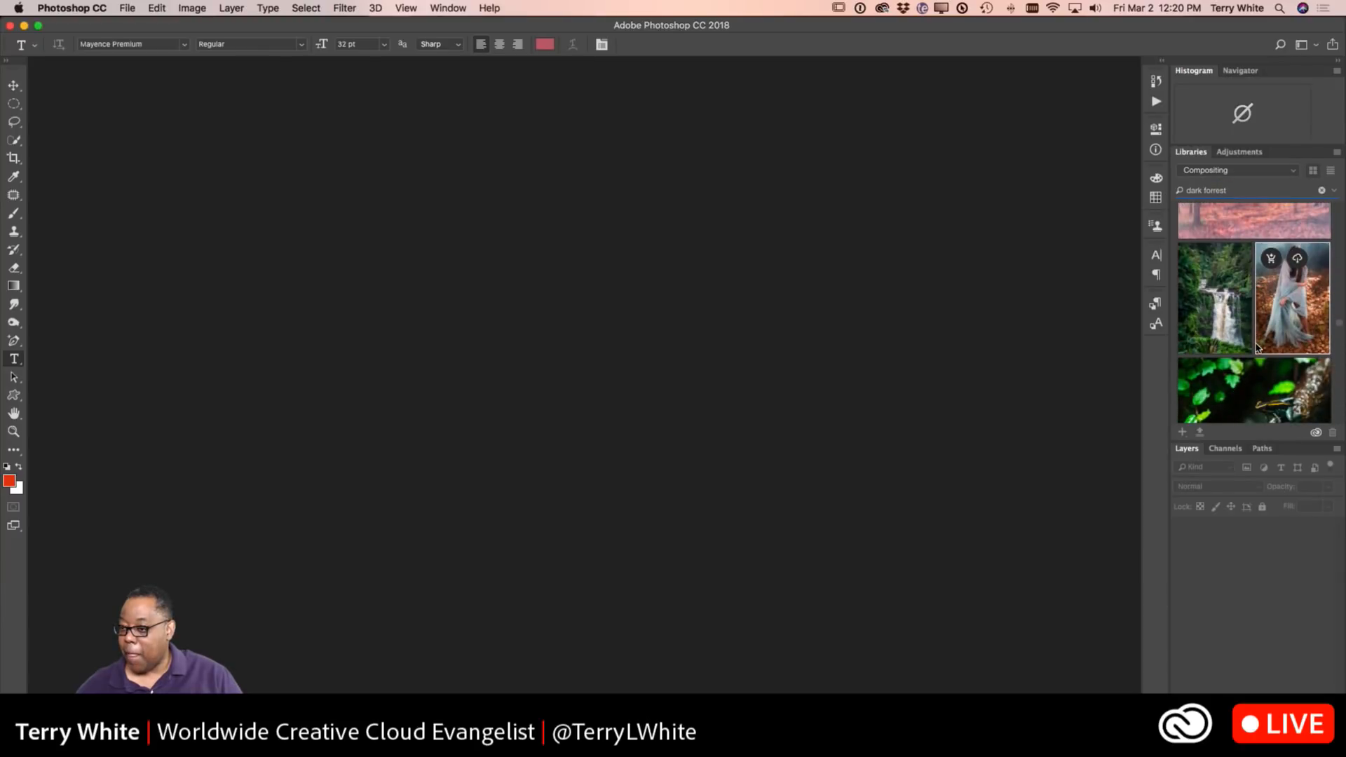
pyautogui.scroll(2, 1256, 347)
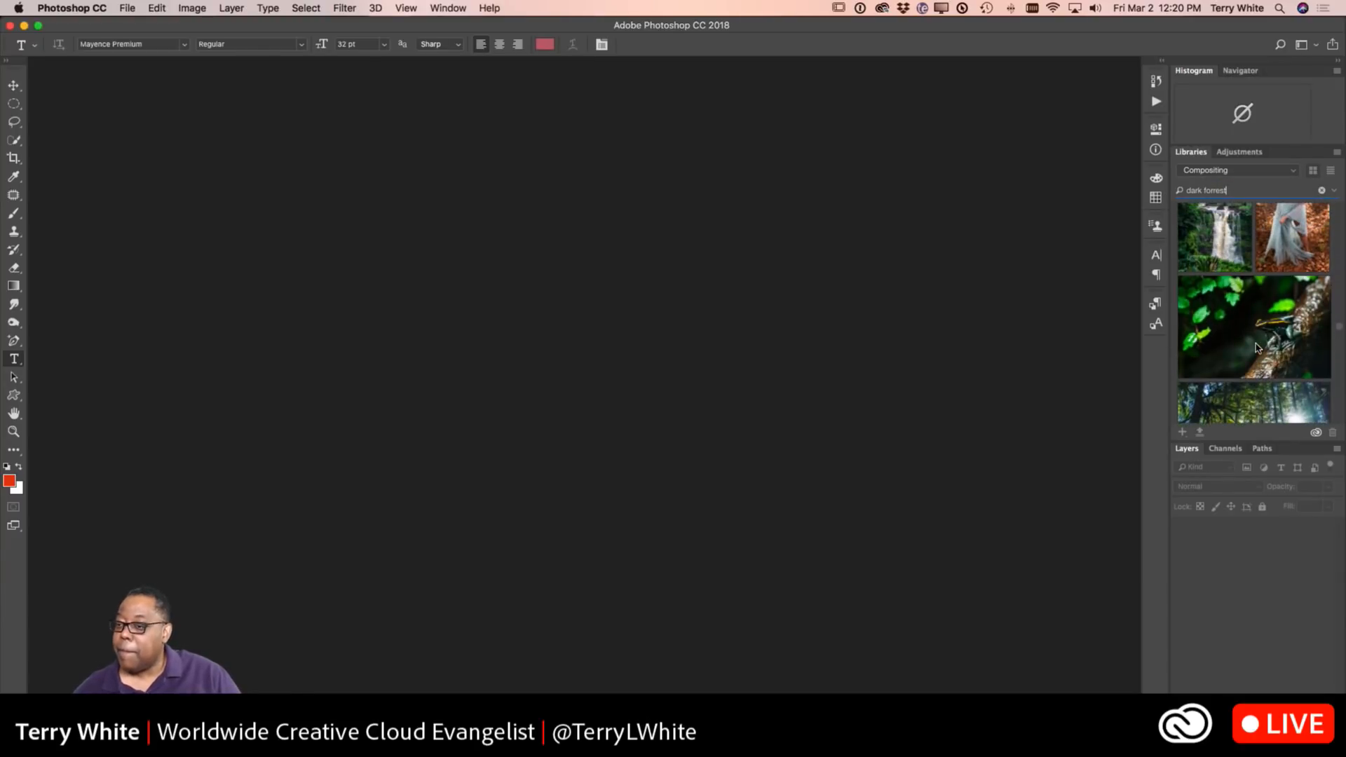
pyautogui.scroll(-8, 1256, 347)
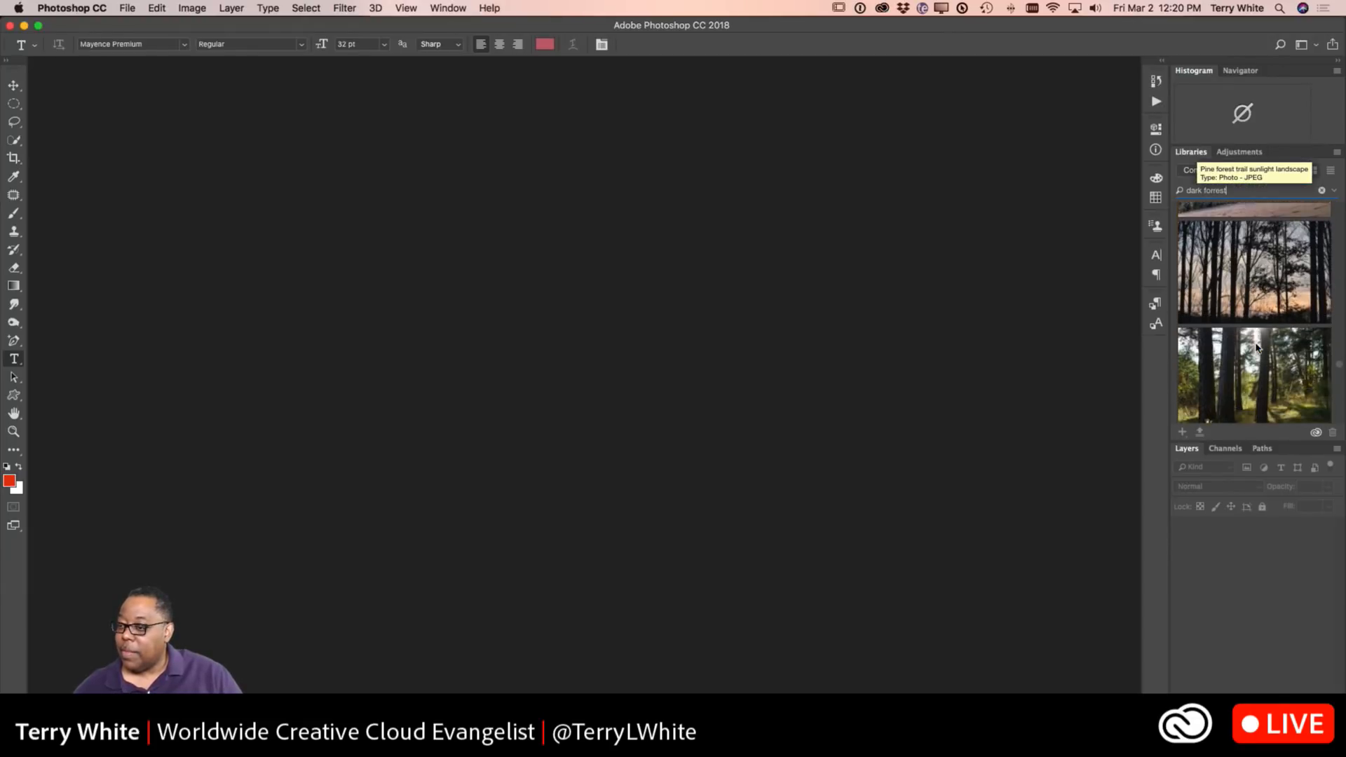
pyautogui.scroll(-2, 1256, 347)
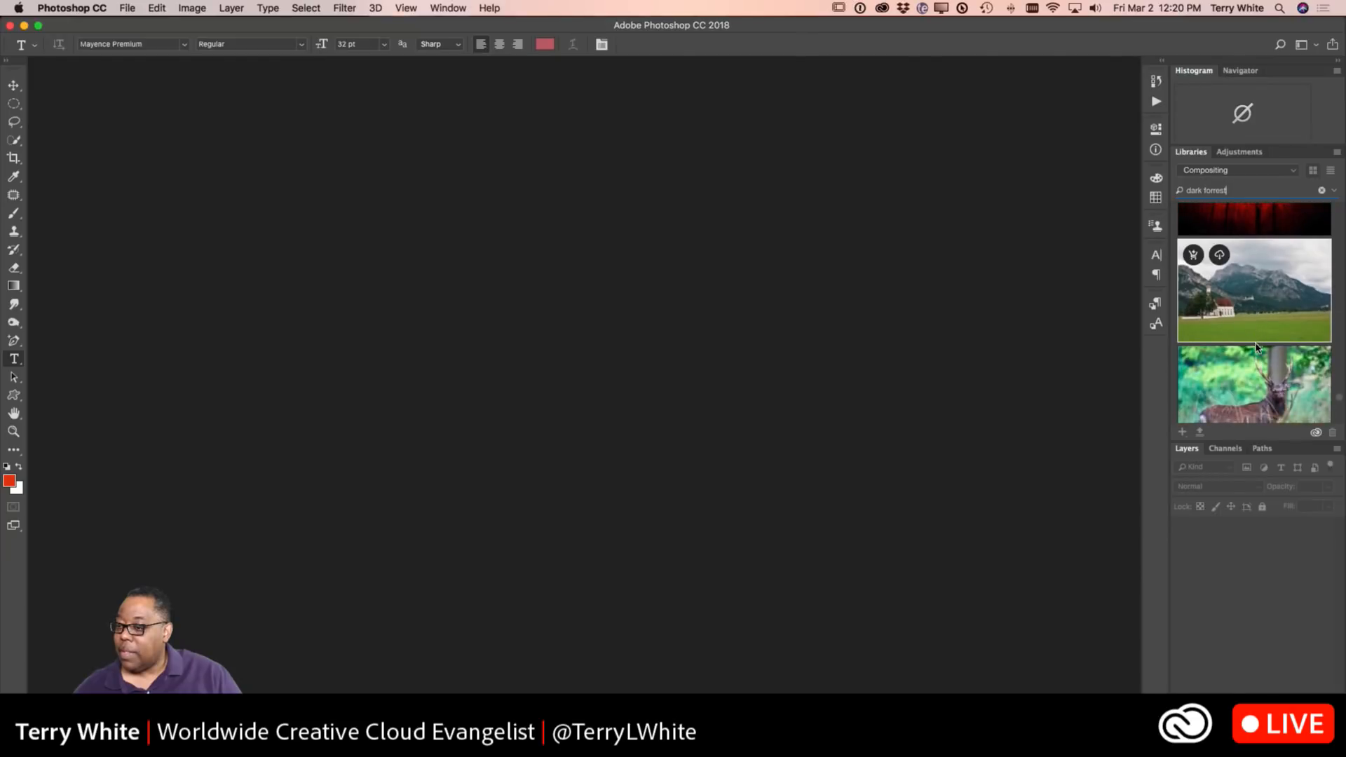
pyautogui.scroll(-5, 1256, 347)
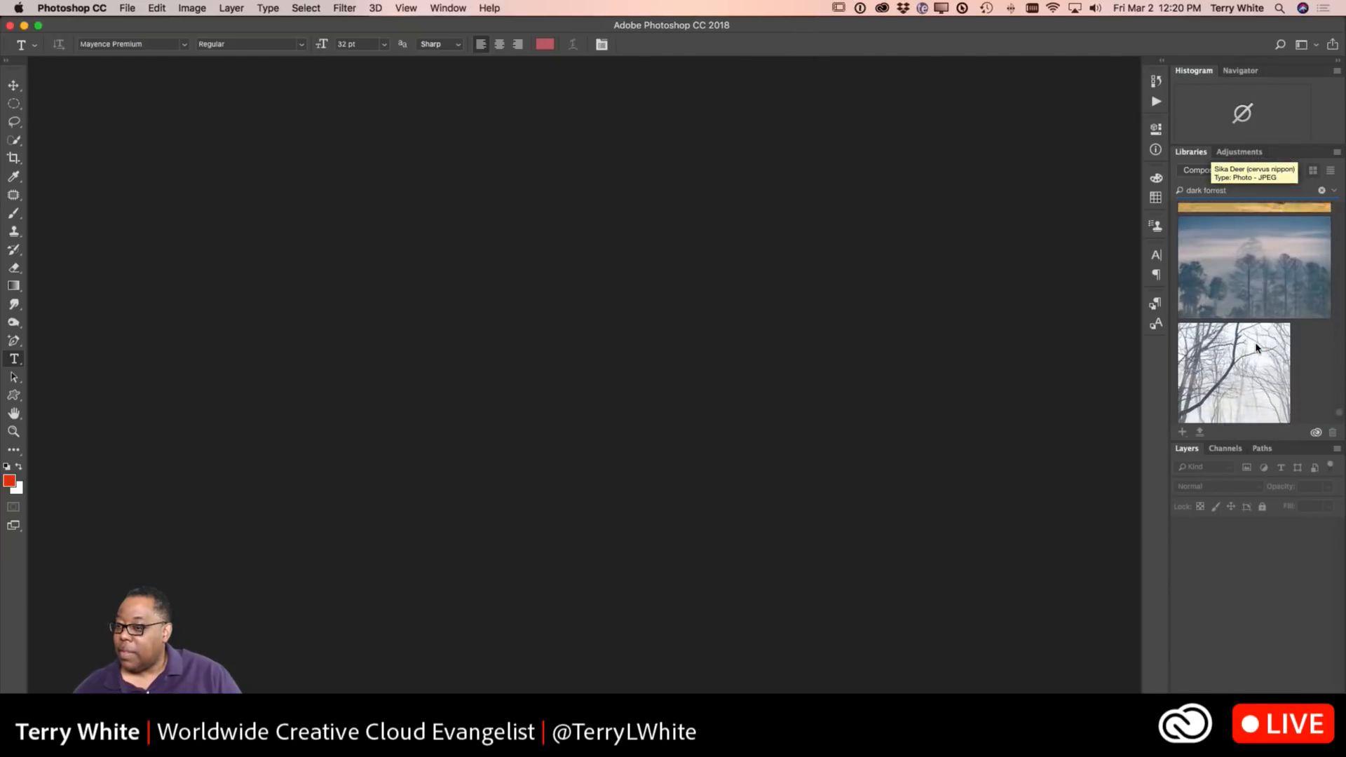
pyautogui.scroll(15, 1256, 347)
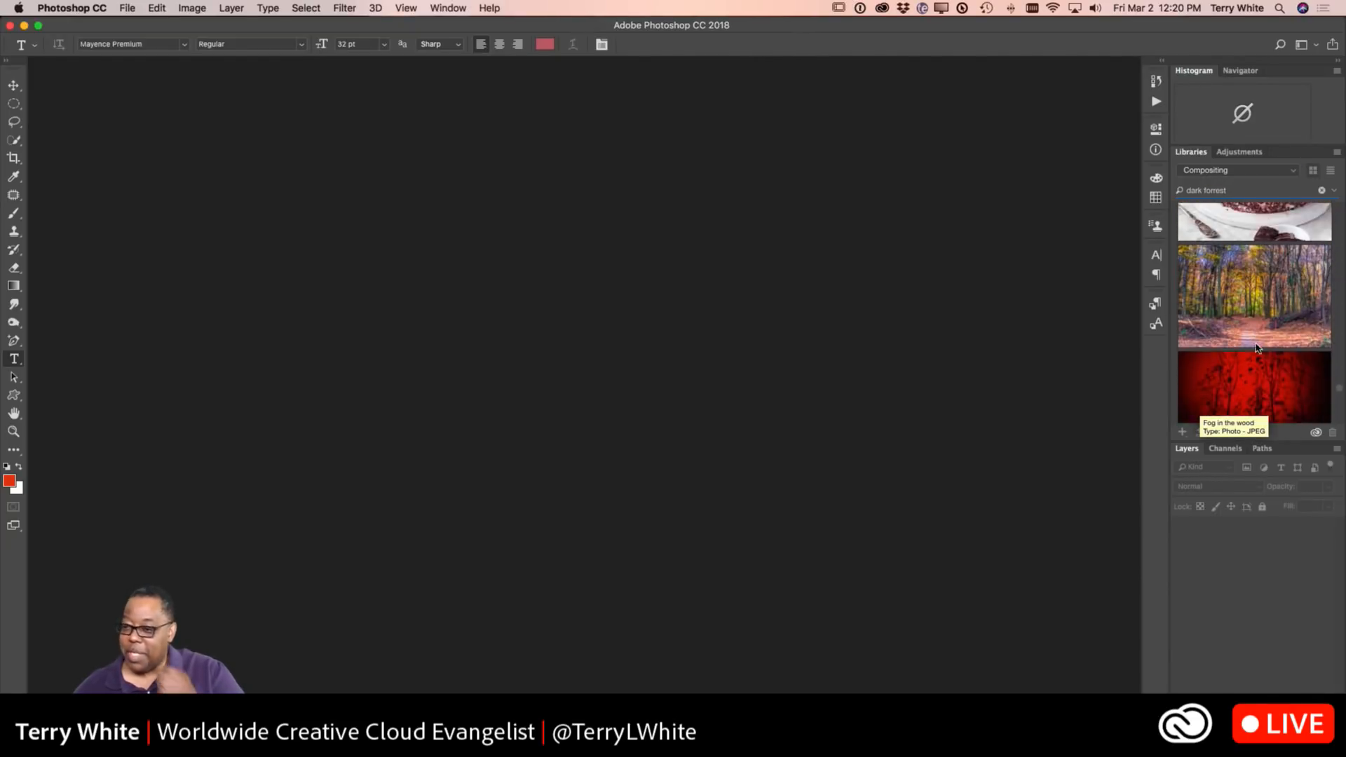
pyautogui.scroll(4, 1256, 347)
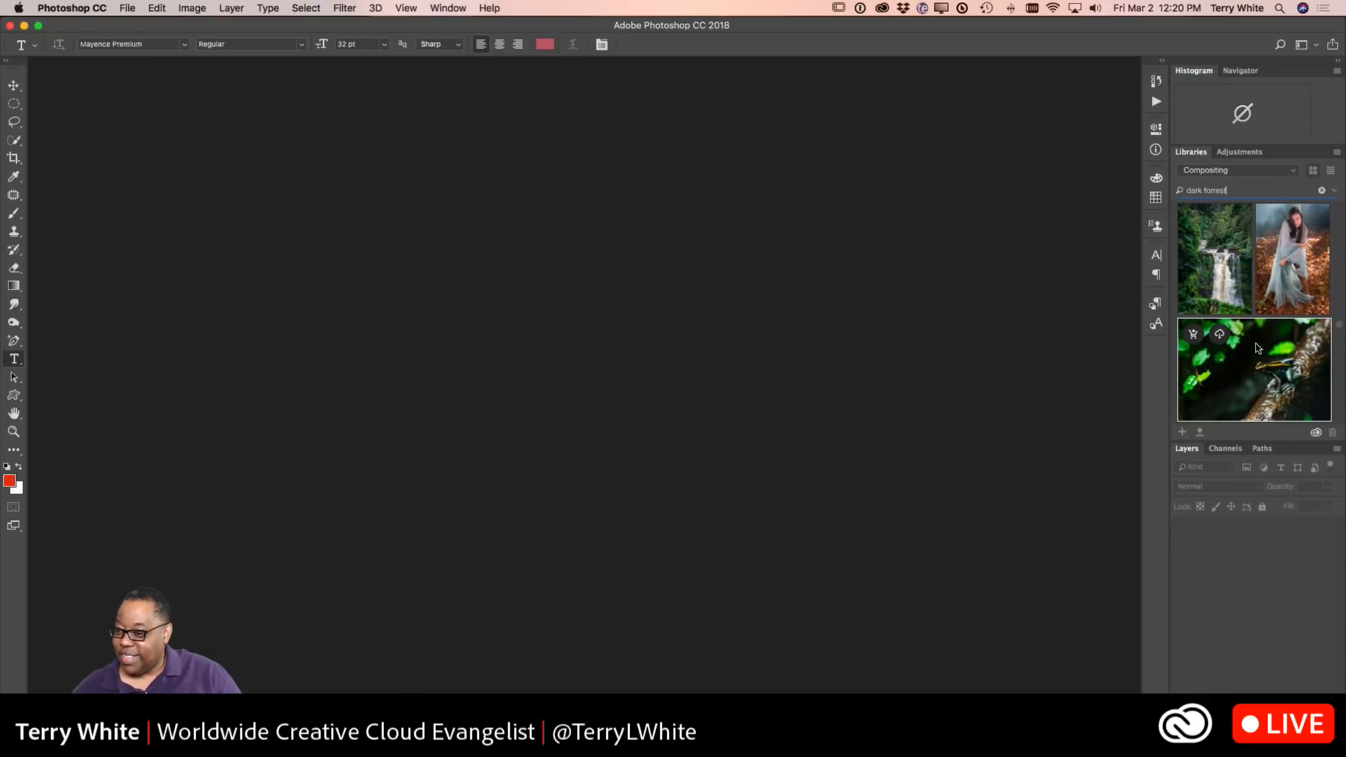
pyautogui.scroll(4, 1256, 347)
pyautogui.scroll(2, 1256, 347)
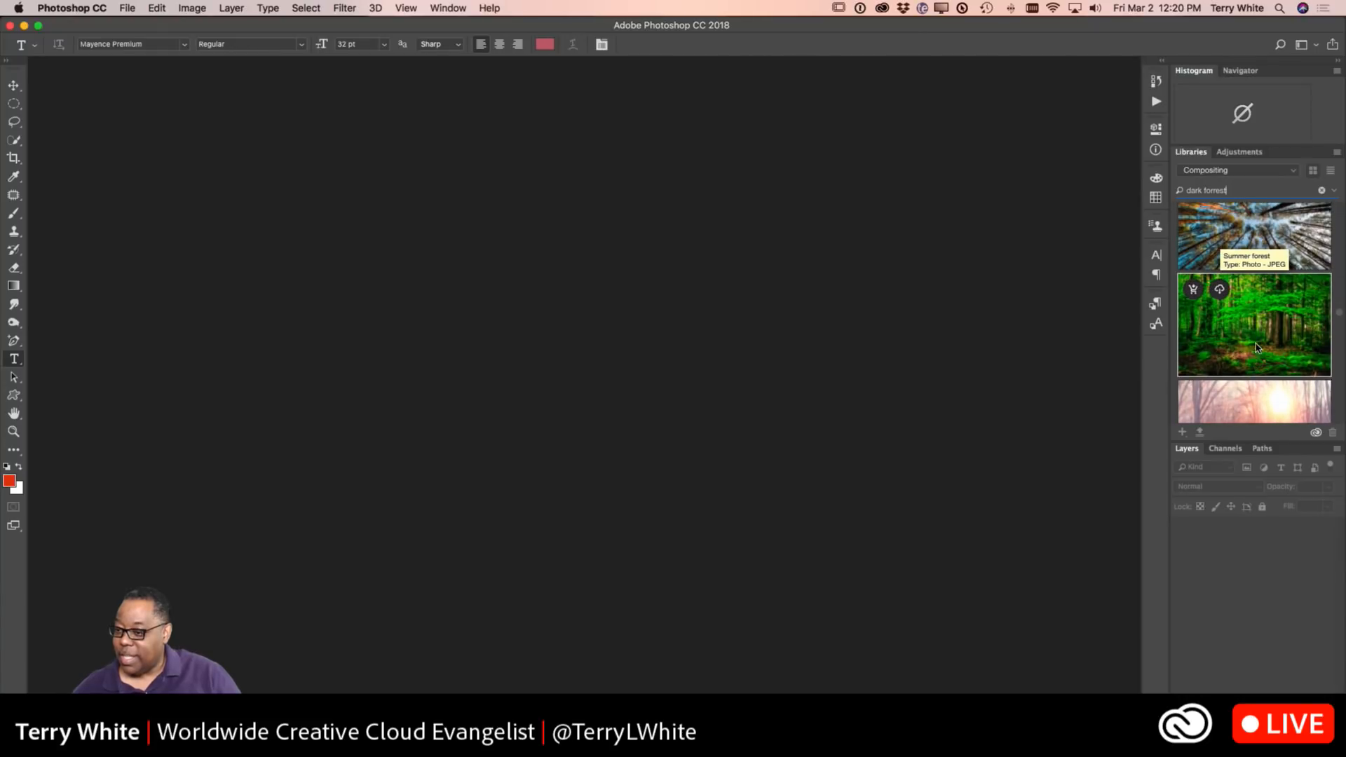
pyautogui.click(1219, 299)
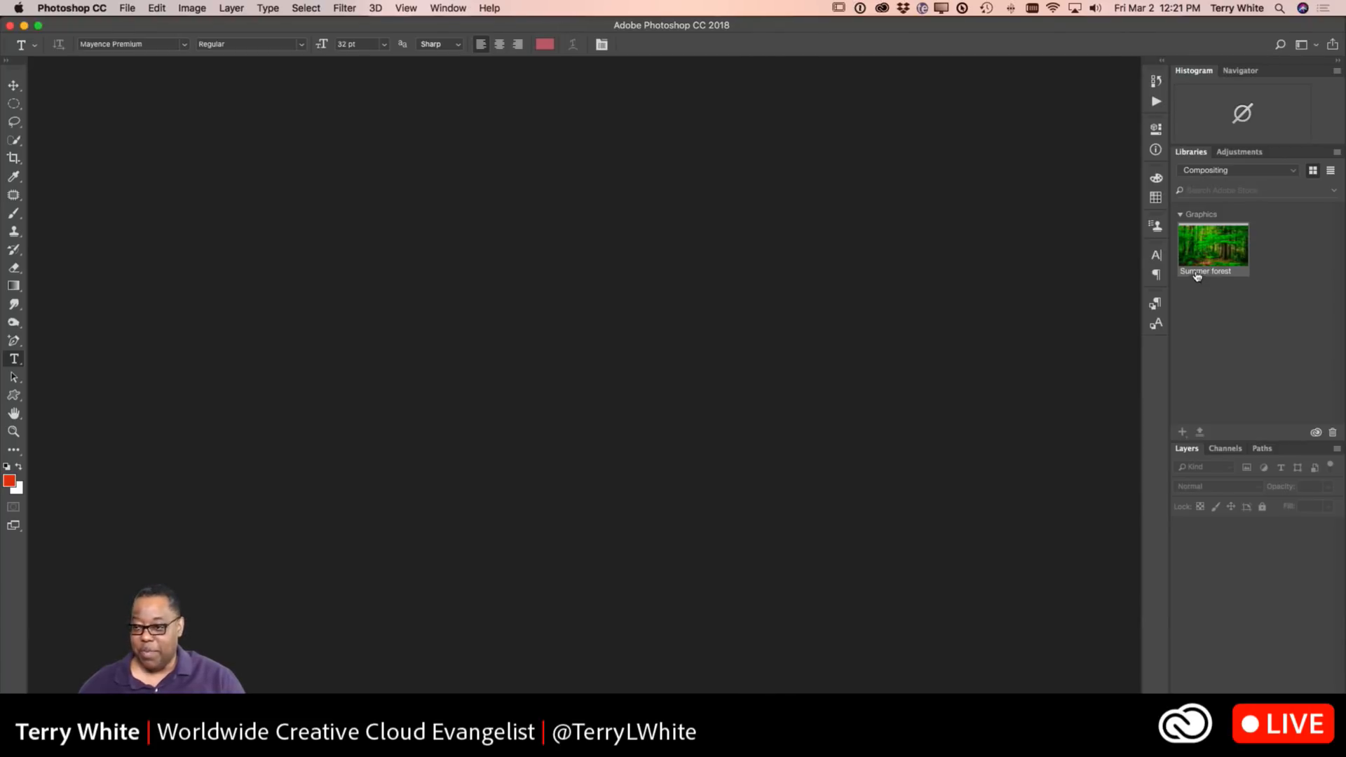
# - Open the Summer forest image from the Compositing library and fit it to the window
pyautogui.moveTo(1210, 272)
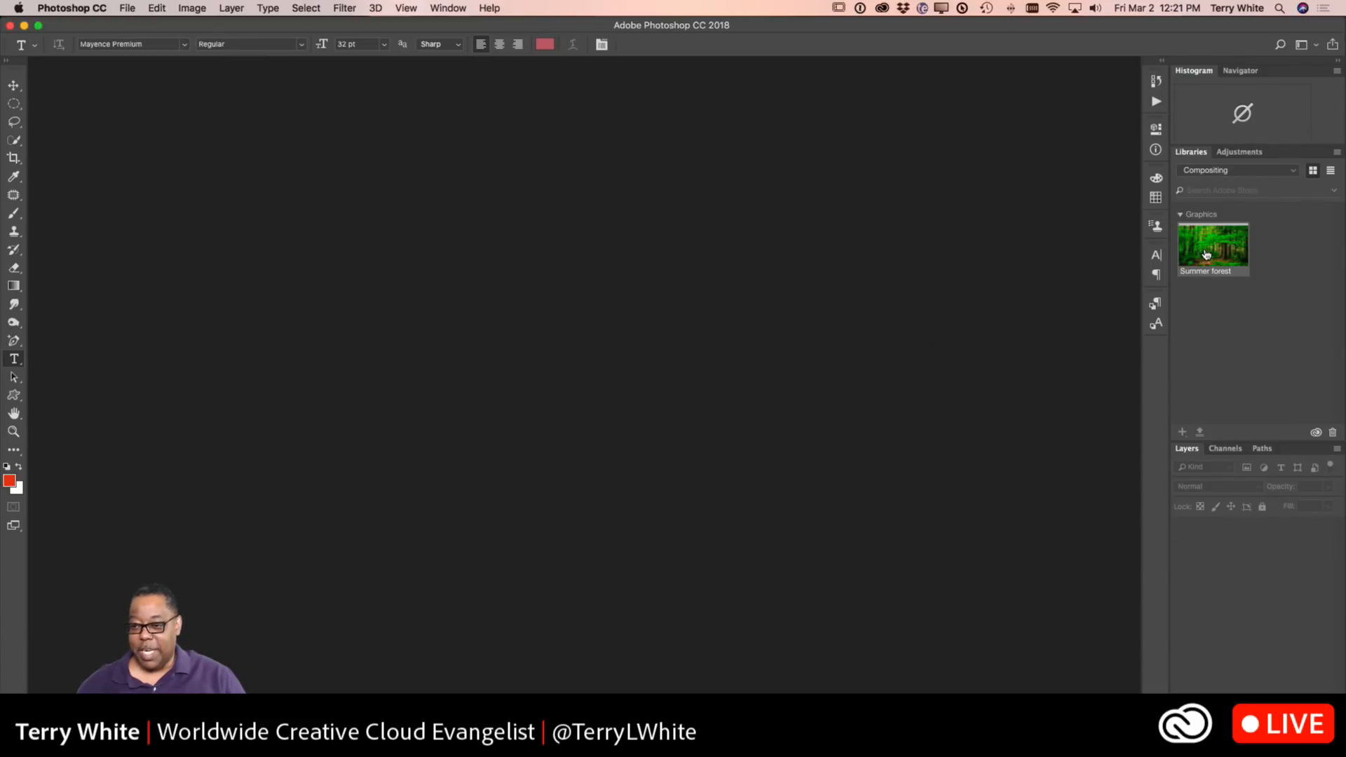
pyautogui.doubleClick(1205, 254)
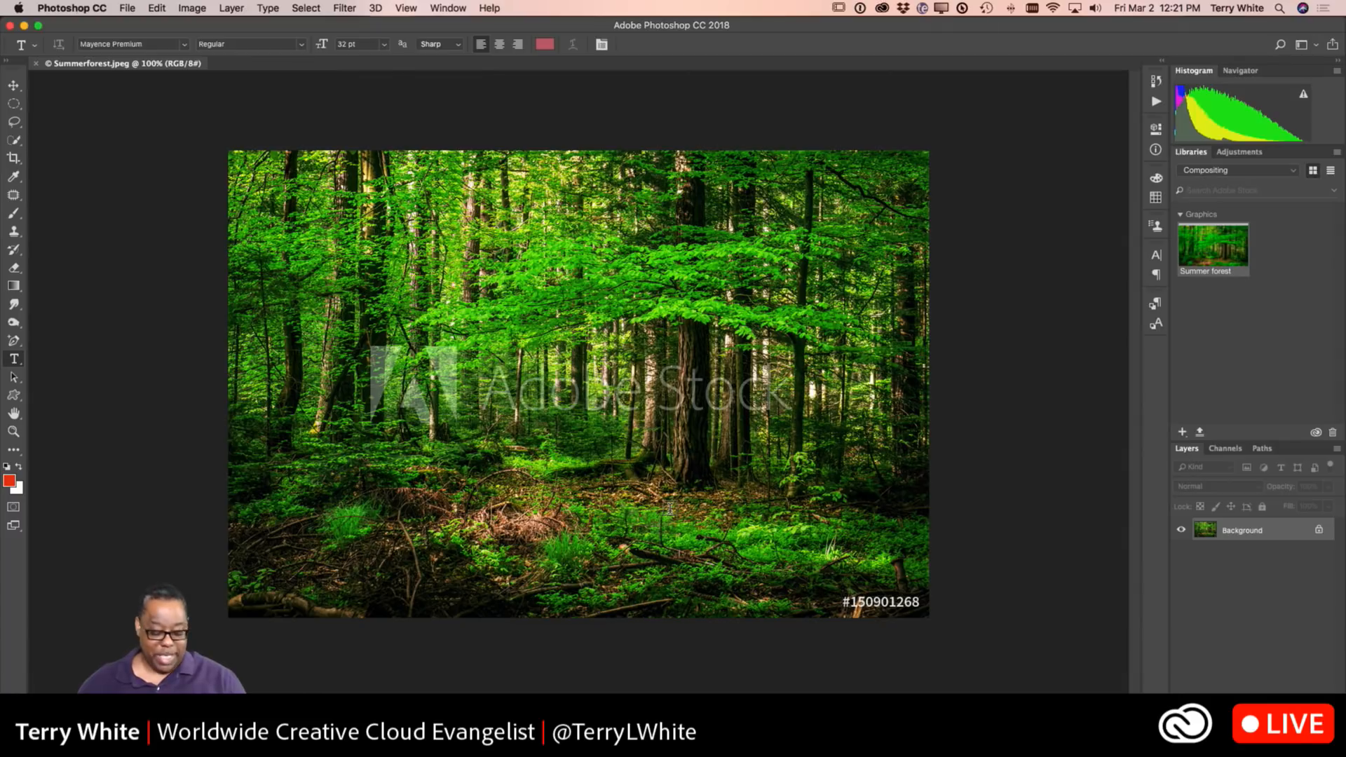
pyautogui.press('super+0')
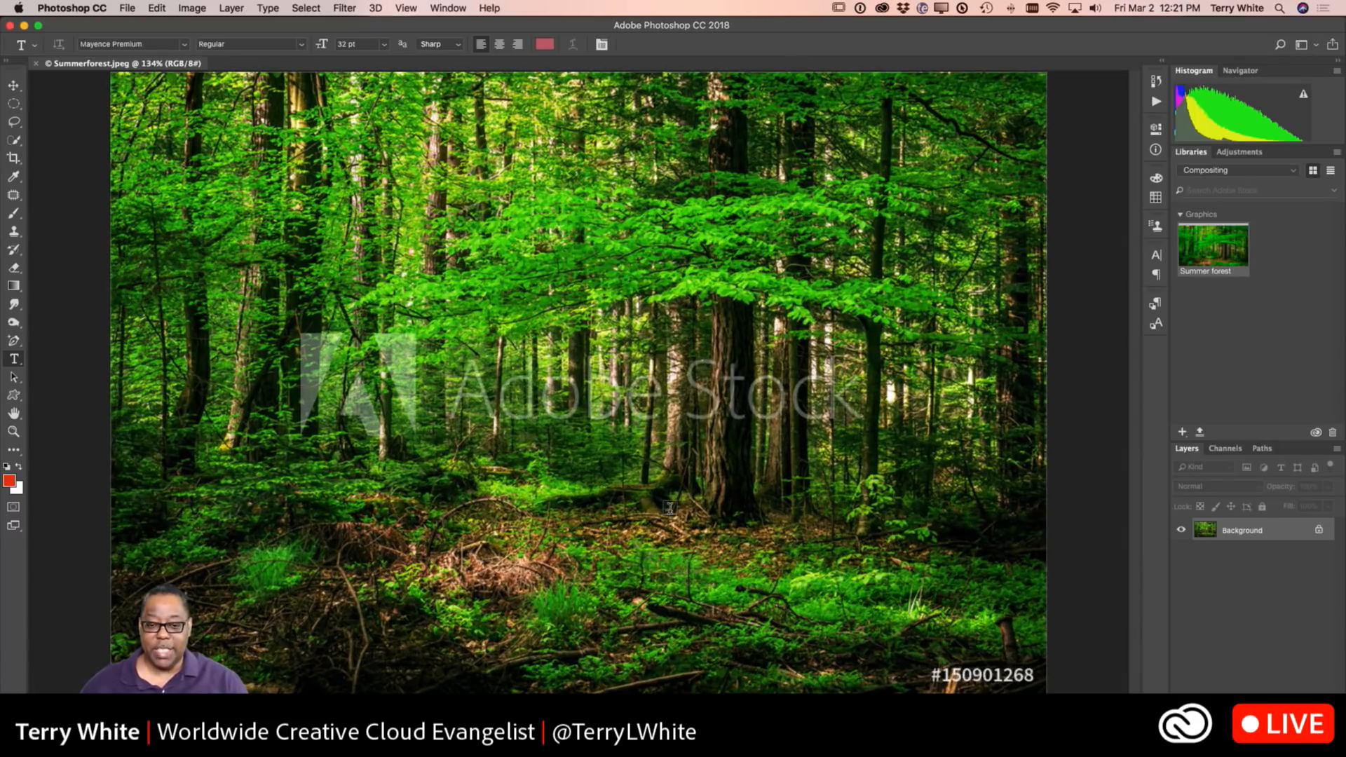
# - Look through the graphics in the Adobe Live library for a portrait that suits the forest background
pyautogui.click(1243, 172)
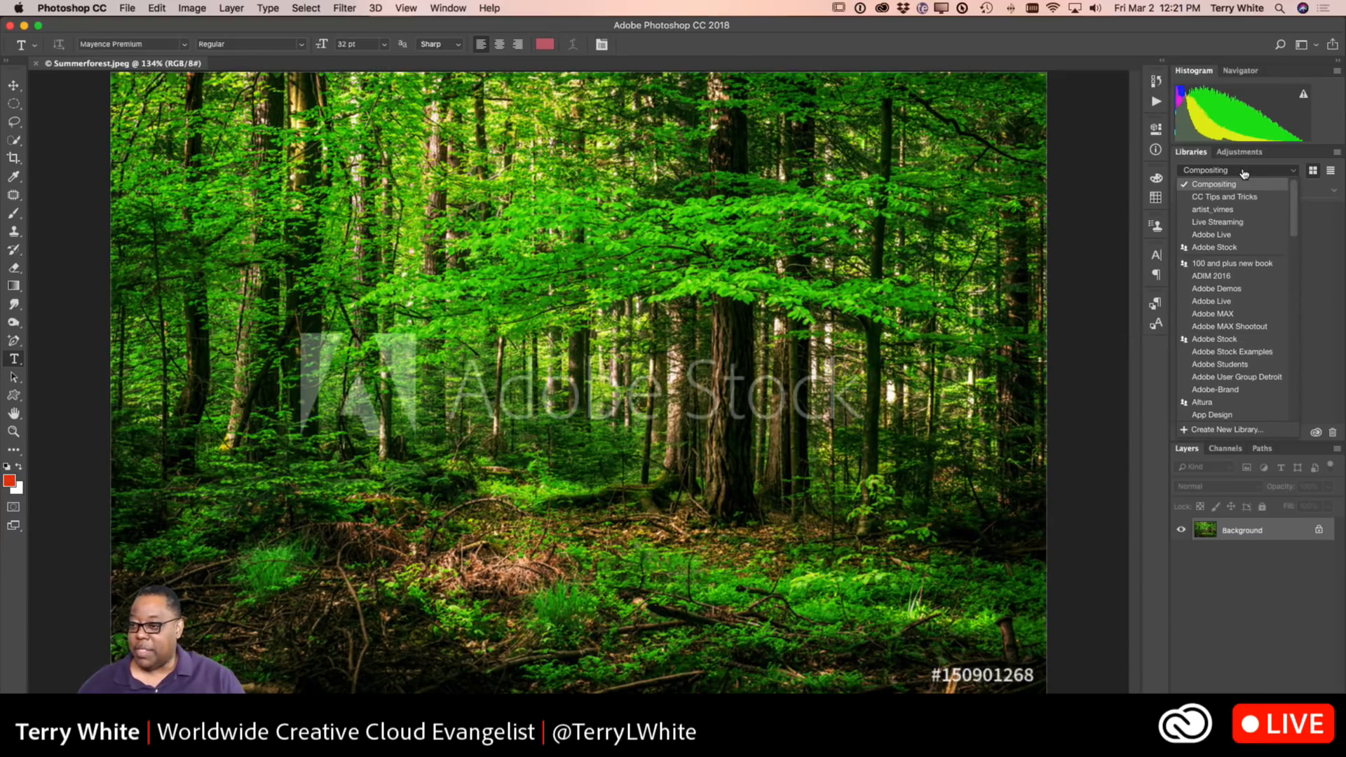
pyautogui.click(1224, 236)
pyautogui.scroll(-5, 1286, 375)
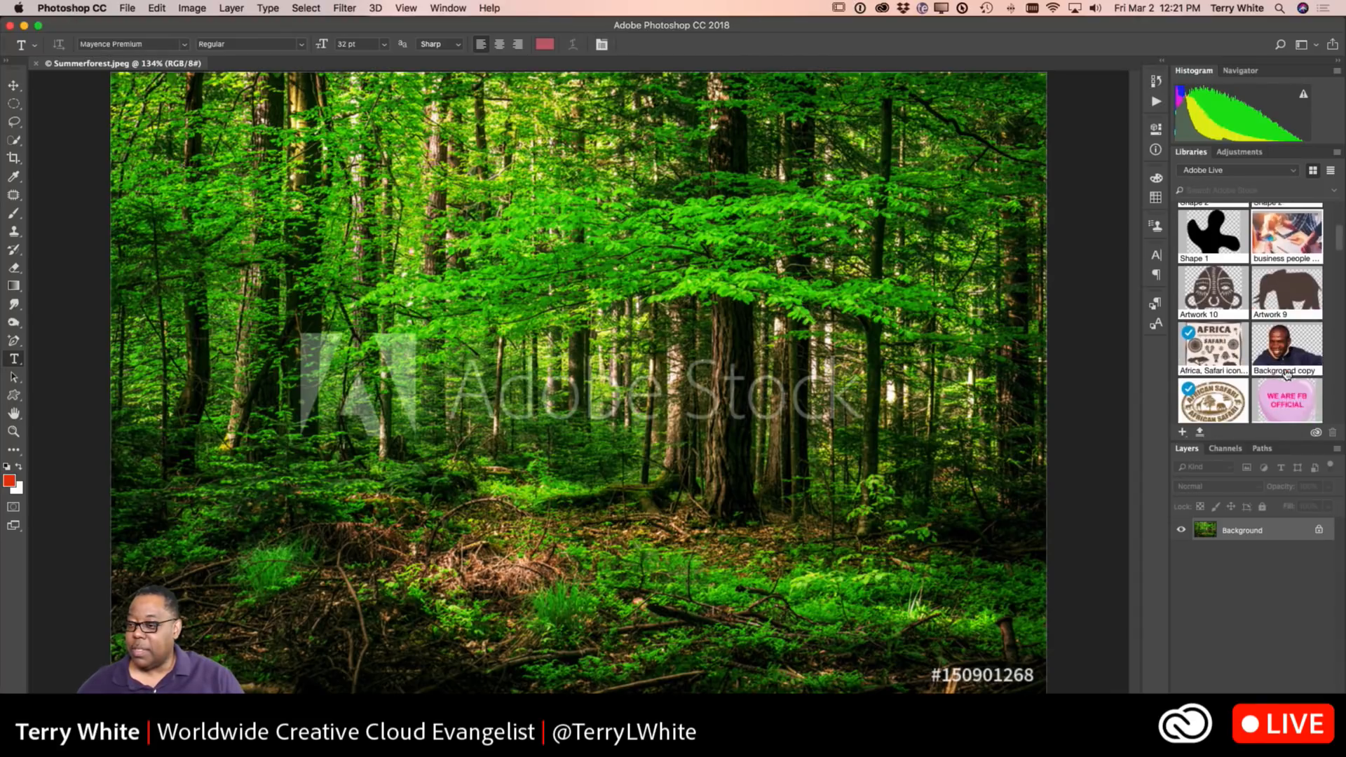
pyautogui.scroll(-10, 1286, 375)
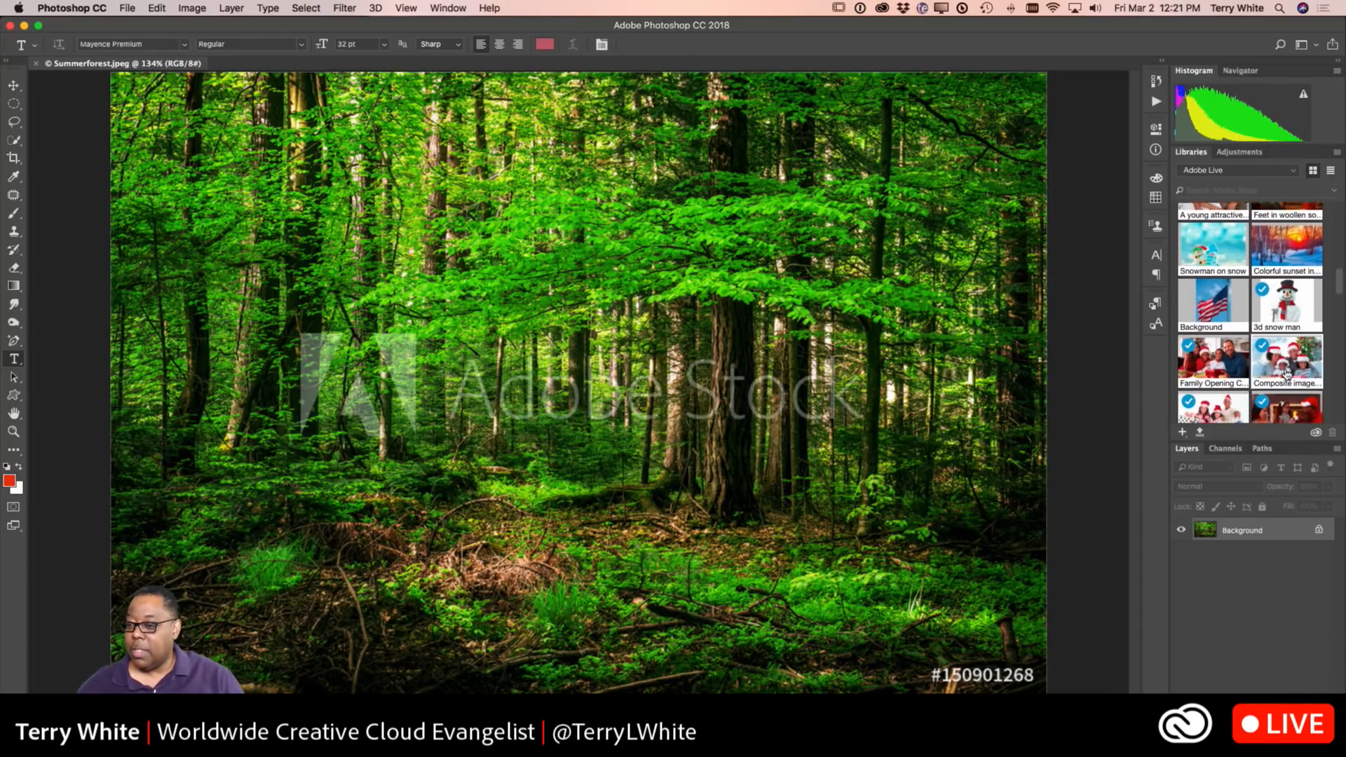
pyautogui.scroll(-10, 1287, 375)
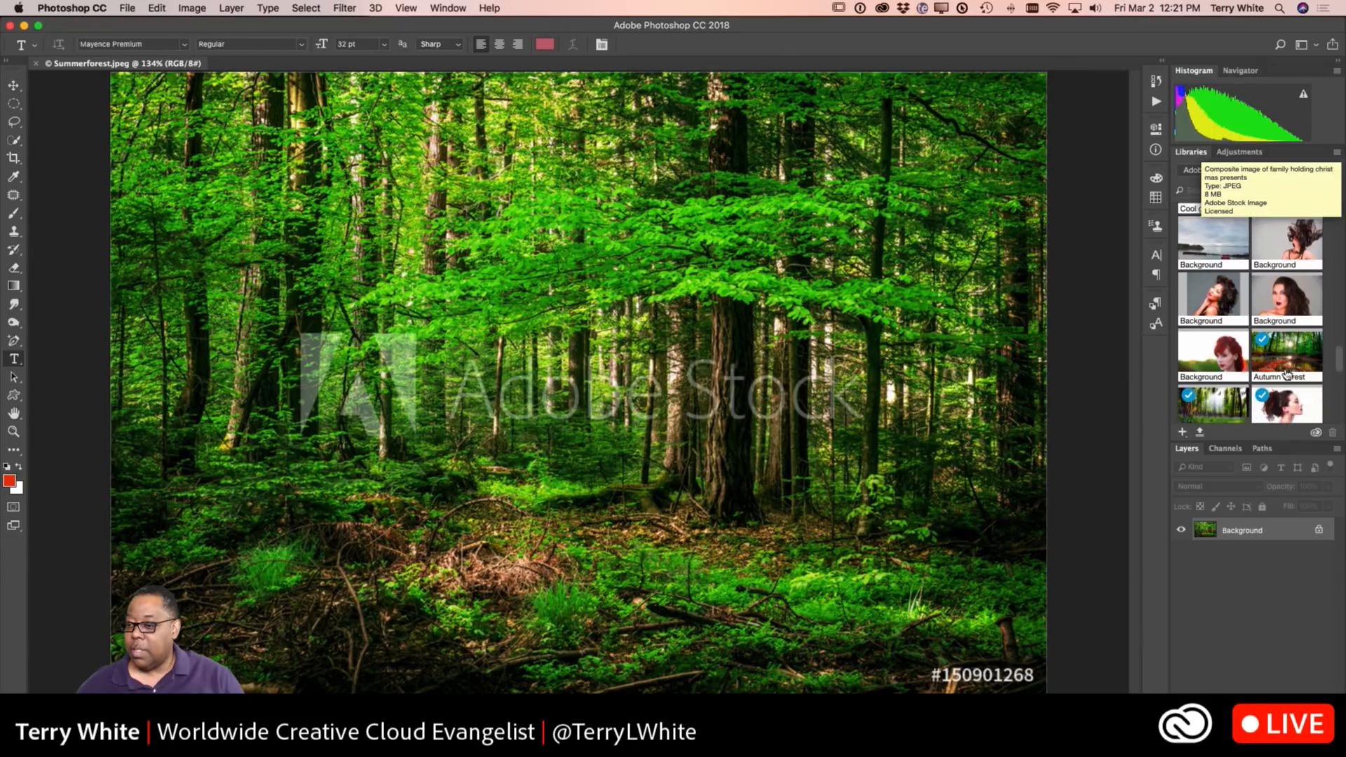
pyautogui.scroll(1, 1287, 375)
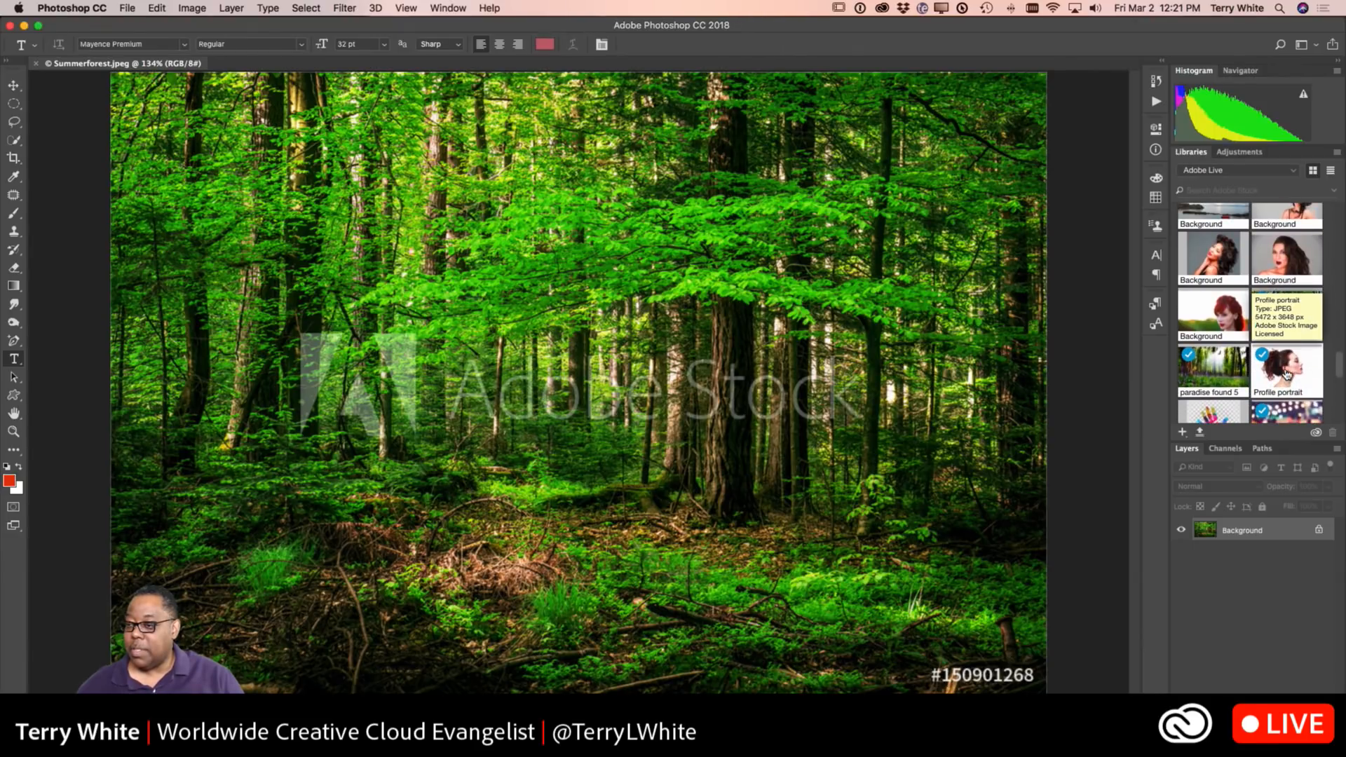
pyautogui.scroll(1, 1287, 375)
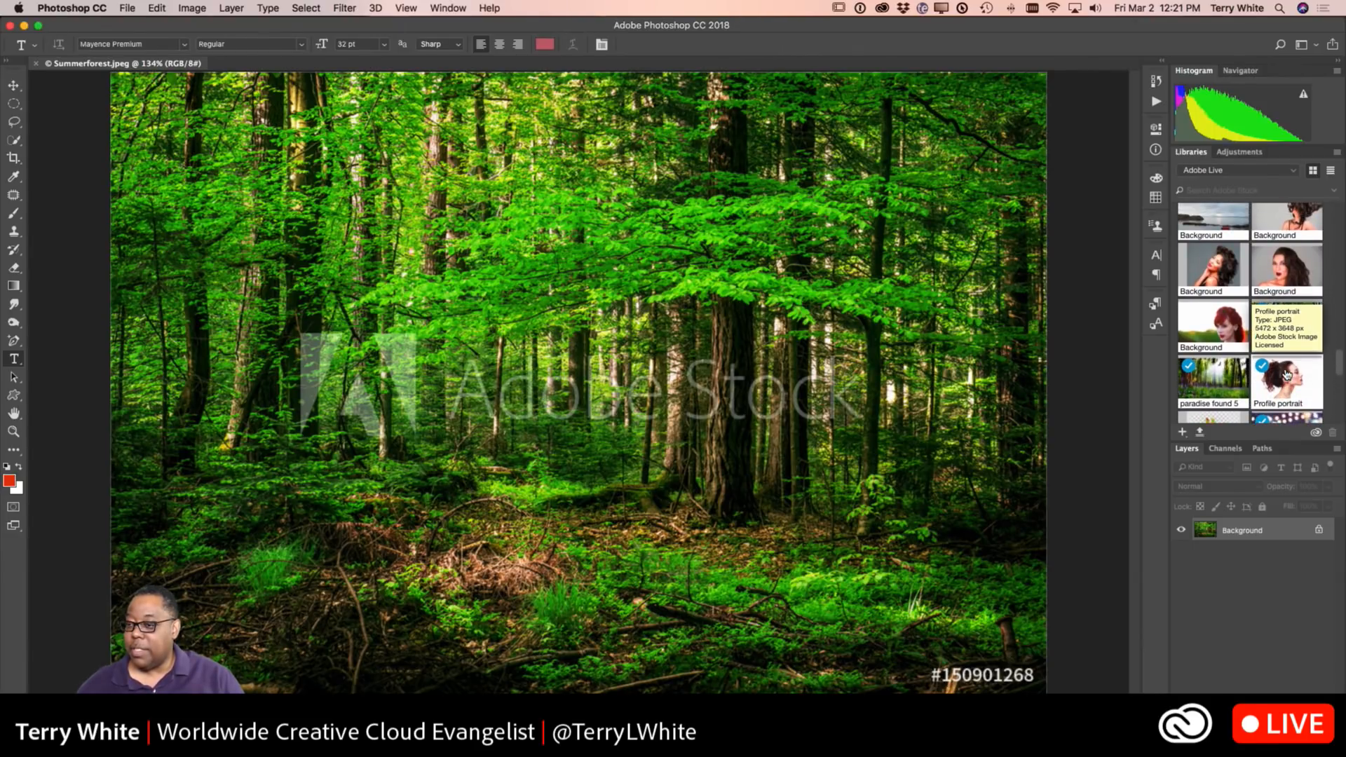
pyautogui.scroll(4, 1218, 235)
pyautogui.scroll(2, 1217, 235)
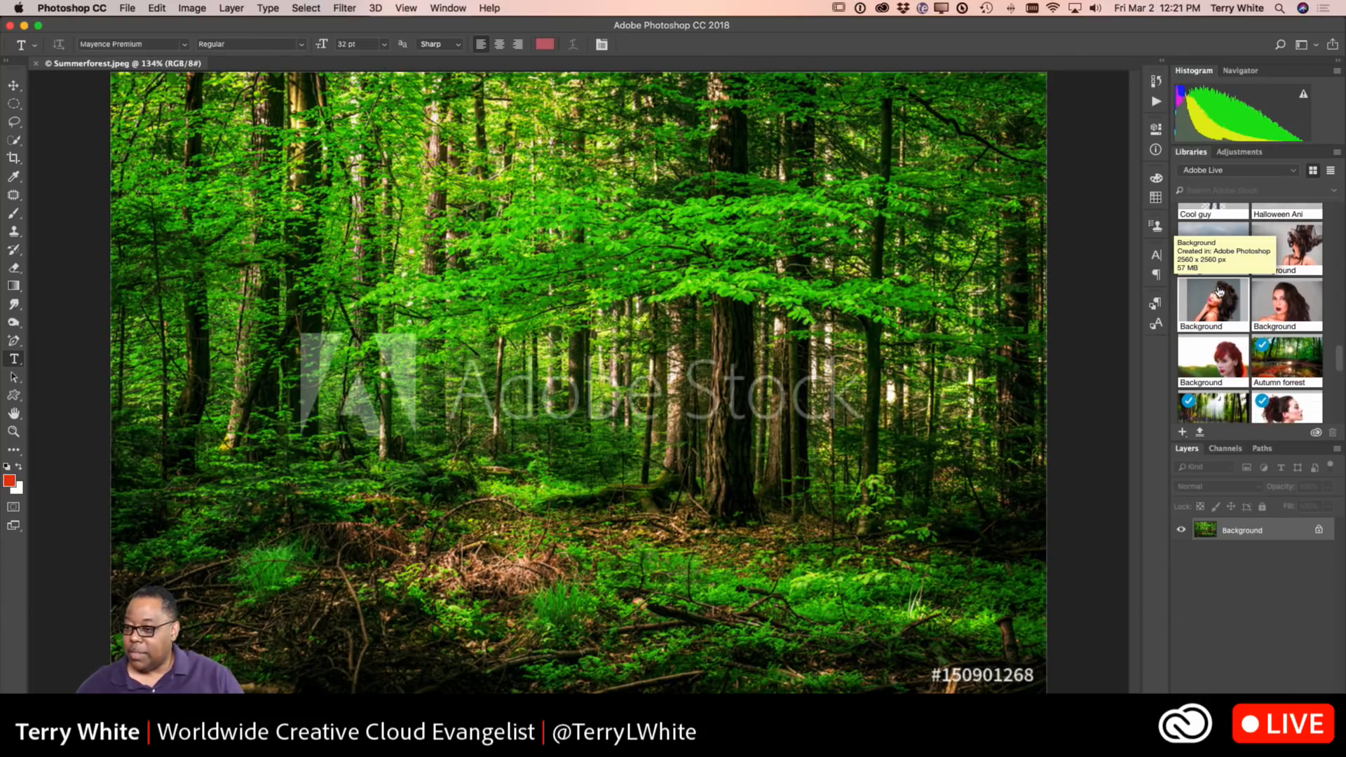
# - Place the "Close up of long haired blond male" photo from the Adobe Stock library onto the forest image as a new layer
pyautogui.click(1232, 170)
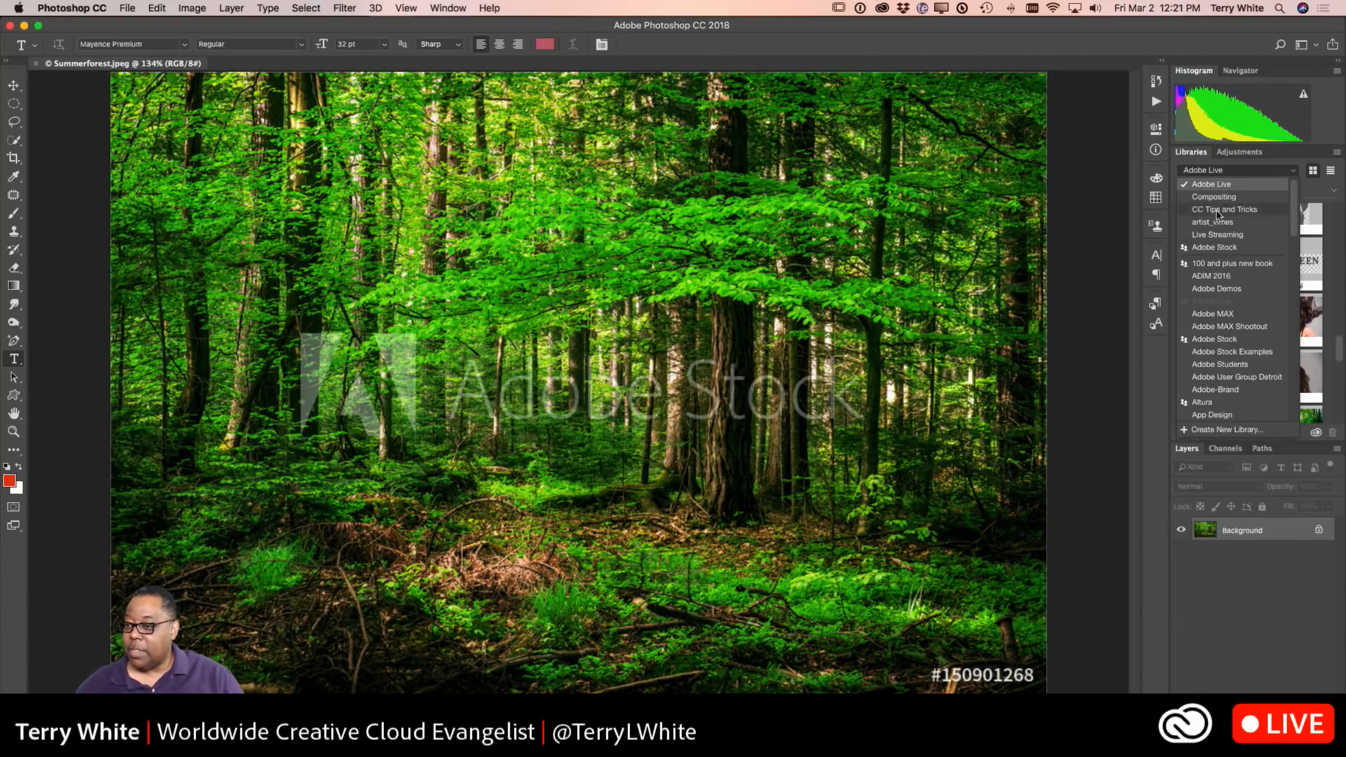
pyautogui.click(1216, 249)
pyautogui.scroll(-5, 1234, 298)
pyautogui.scroll(10, 1234, 298)
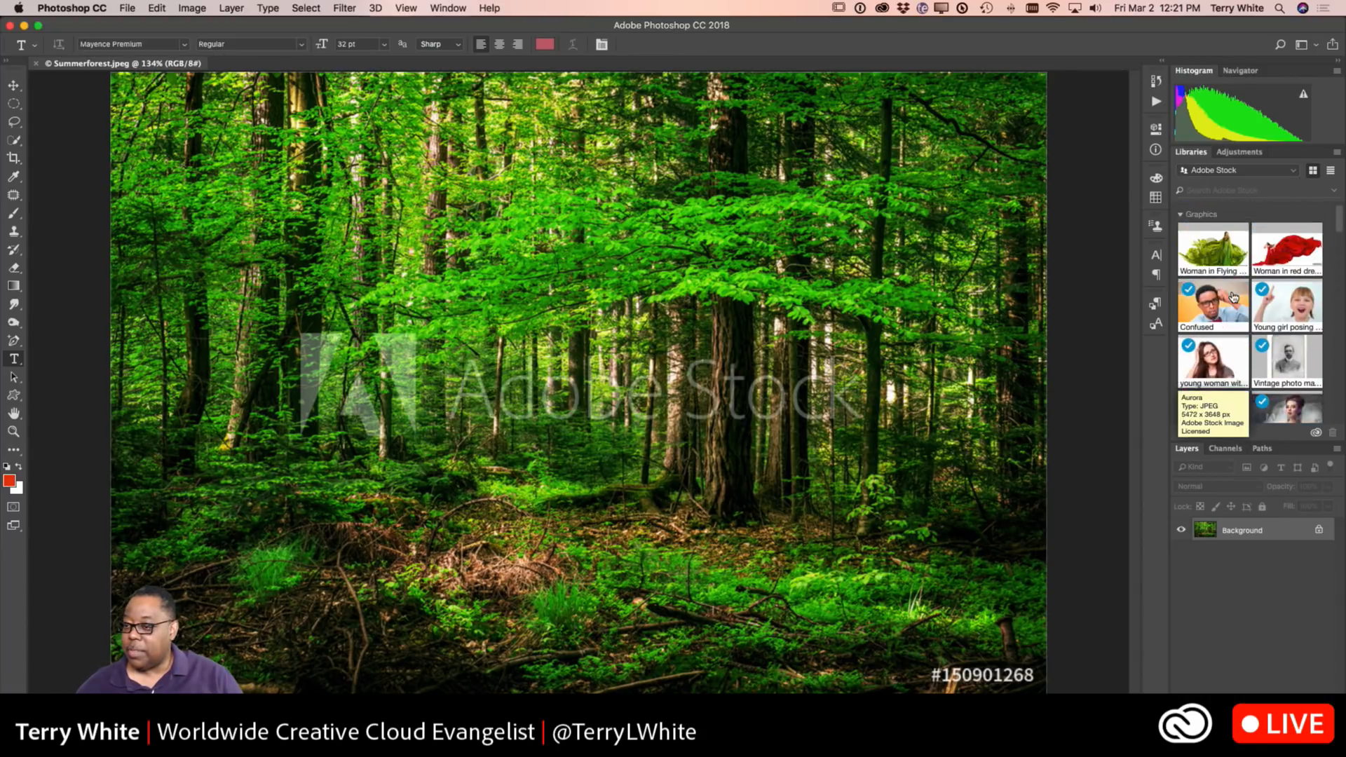
pyautogui.scroll(-6, 1234, 298)
pyautogui.scroll(-4, 1233, 297)
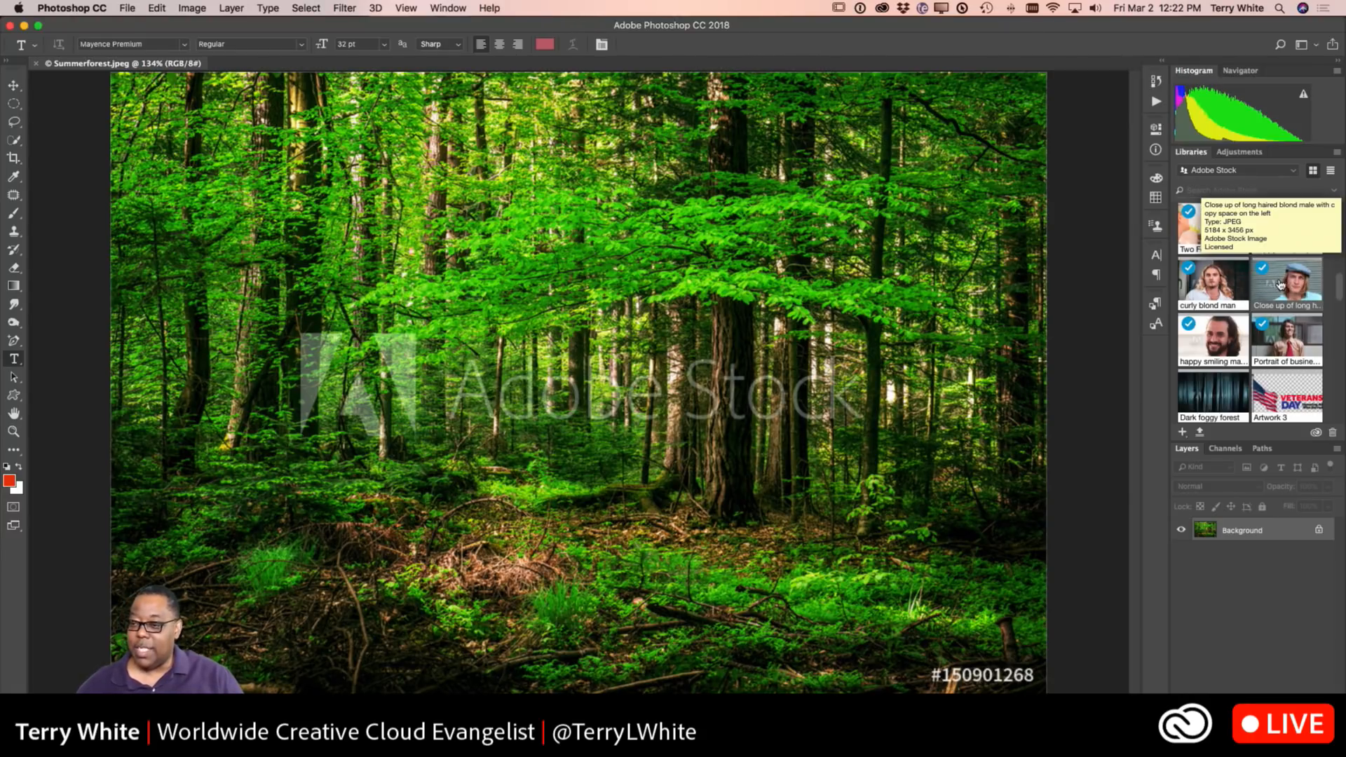
pyautogui.moveTo(1289, 284); pyautogui.dragTo(523, 430)
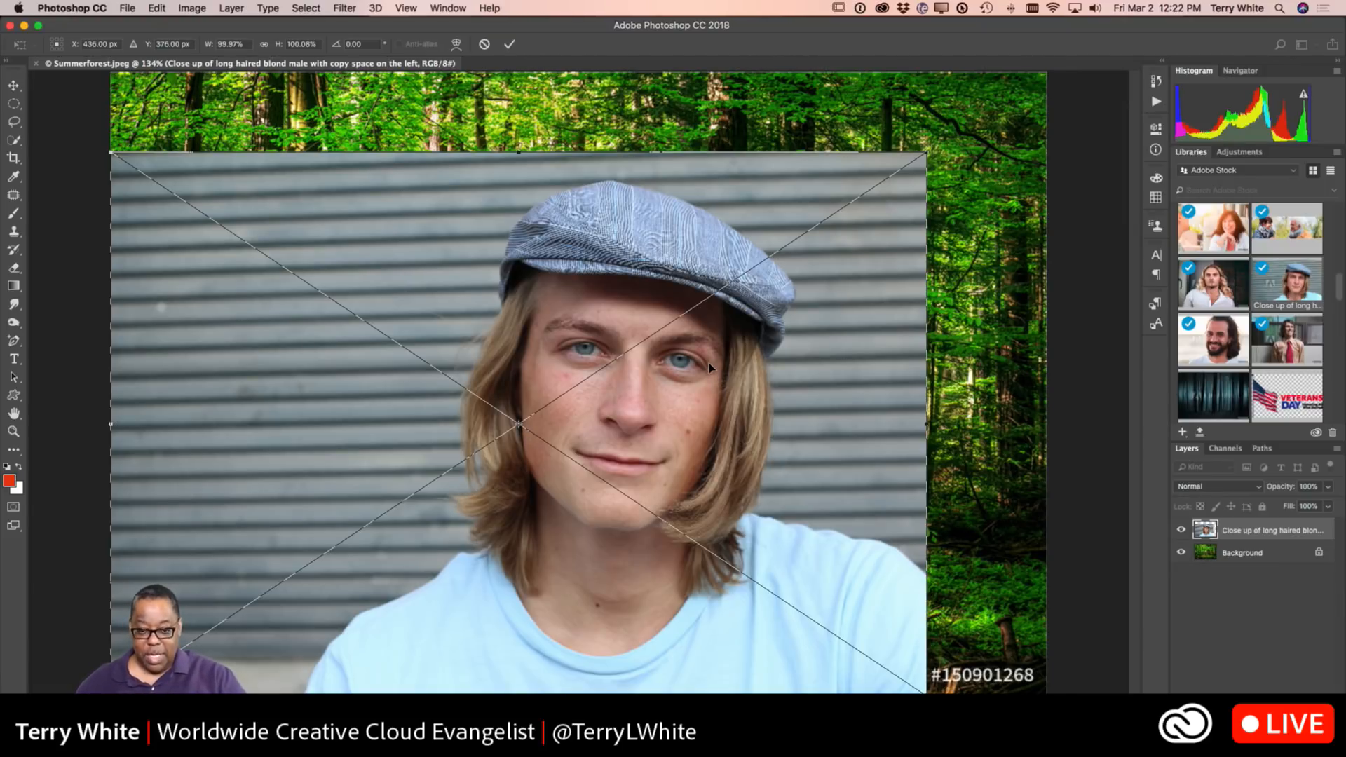
pyautogui.press('Return')
pyautogui.press('t')
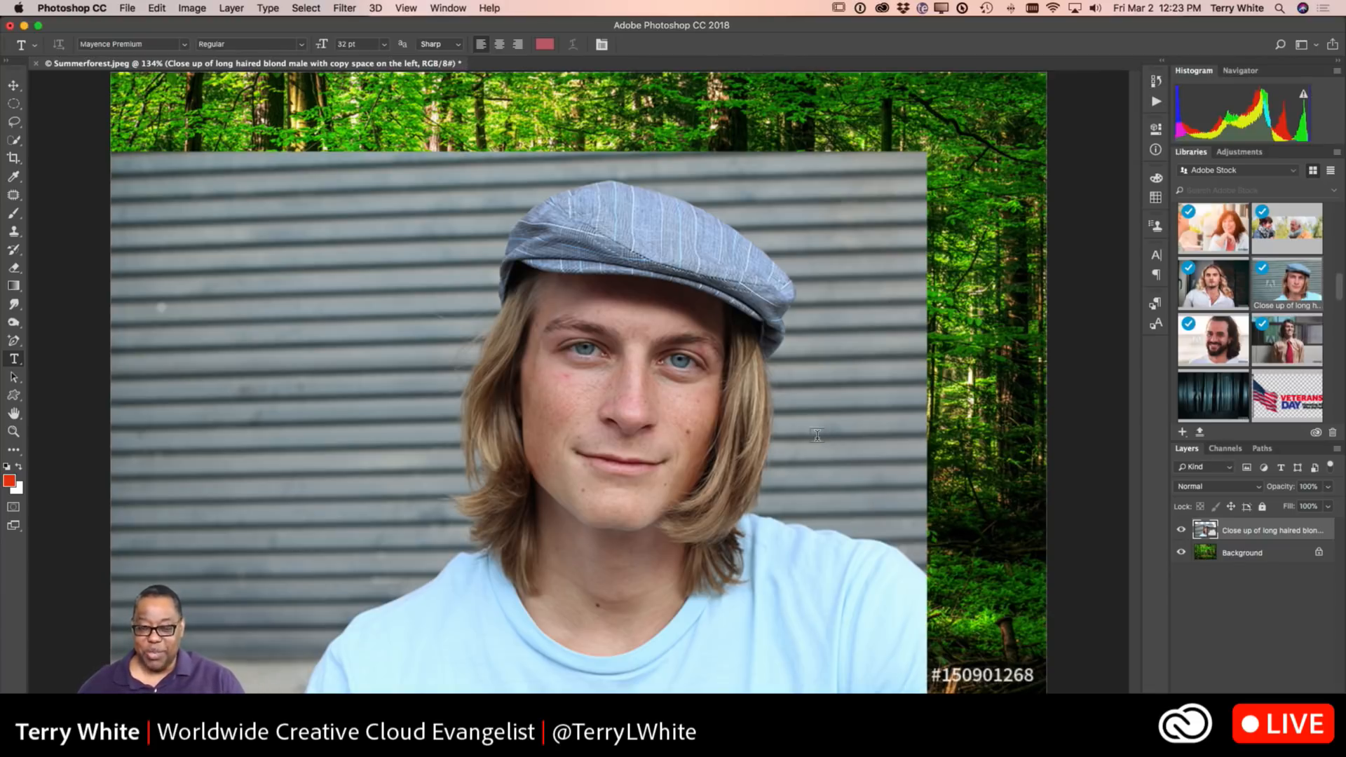
pyautogui.click(375, 9)
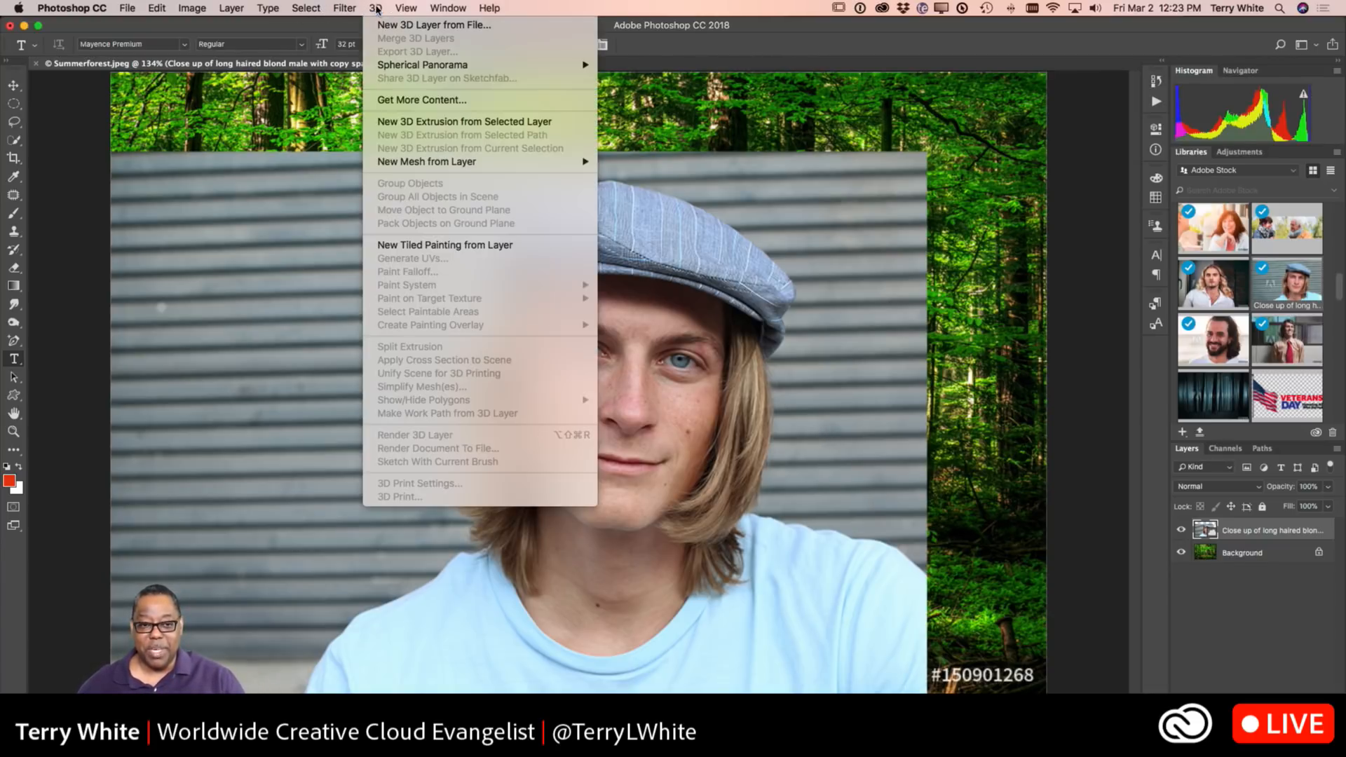
pyautogui.click(375, 9)
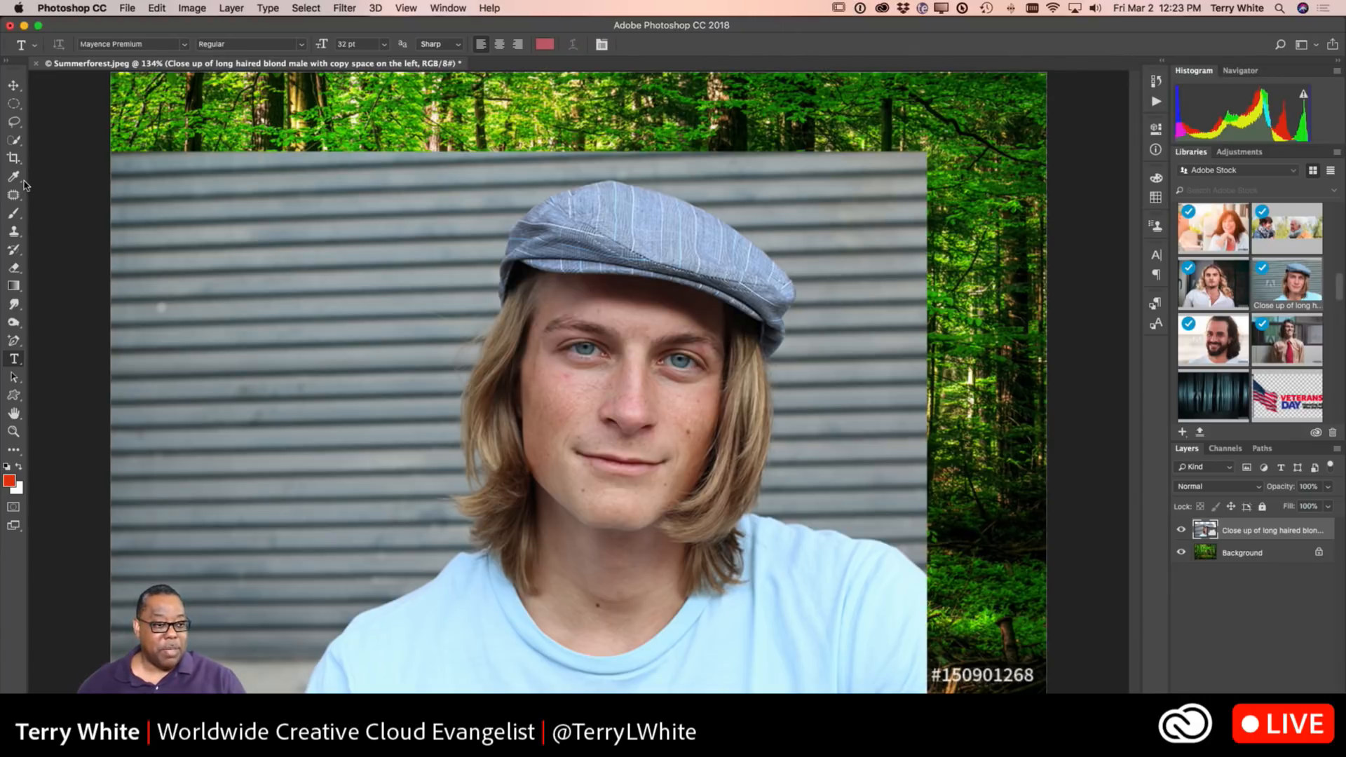
# - Select the man automatically with Select Subject and open the selection in Select and Mask
pyautogui.click(14, 139)
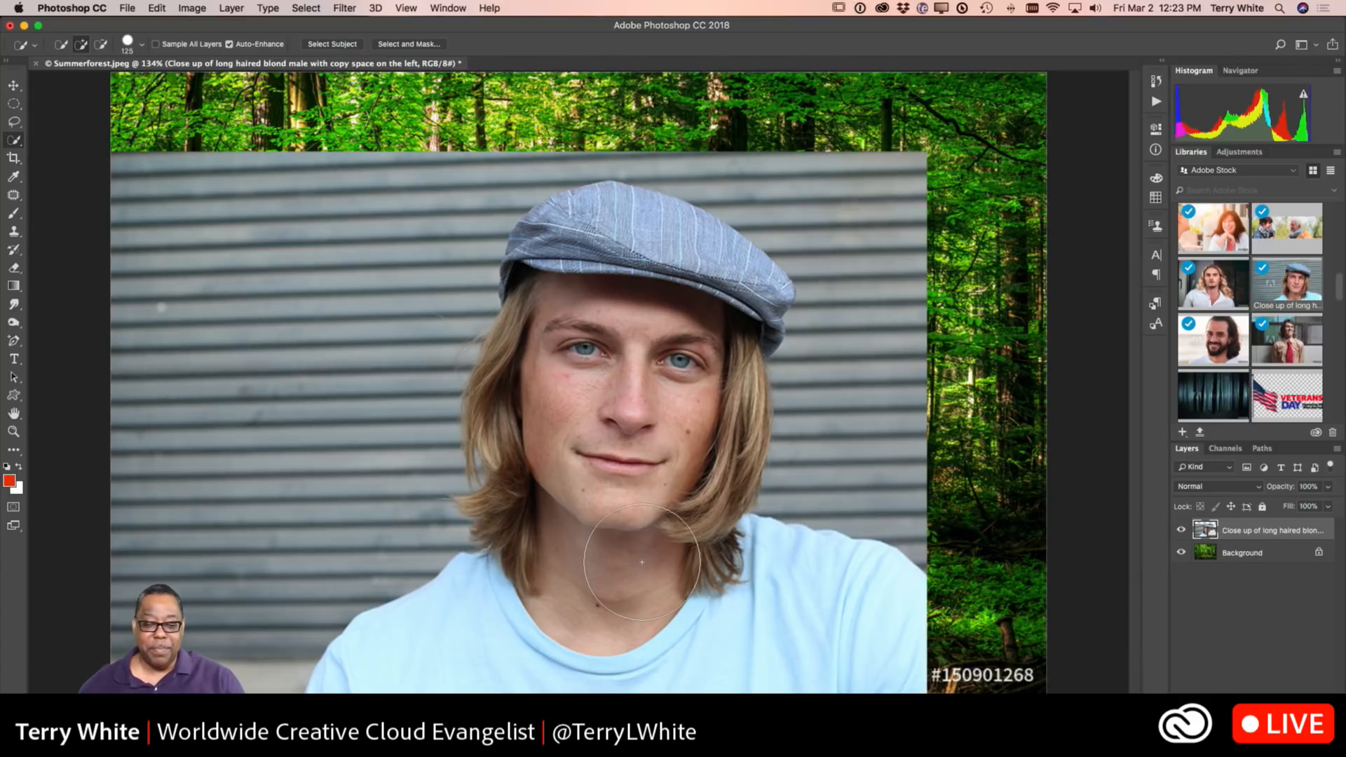
pyautogui.click(319, 44)
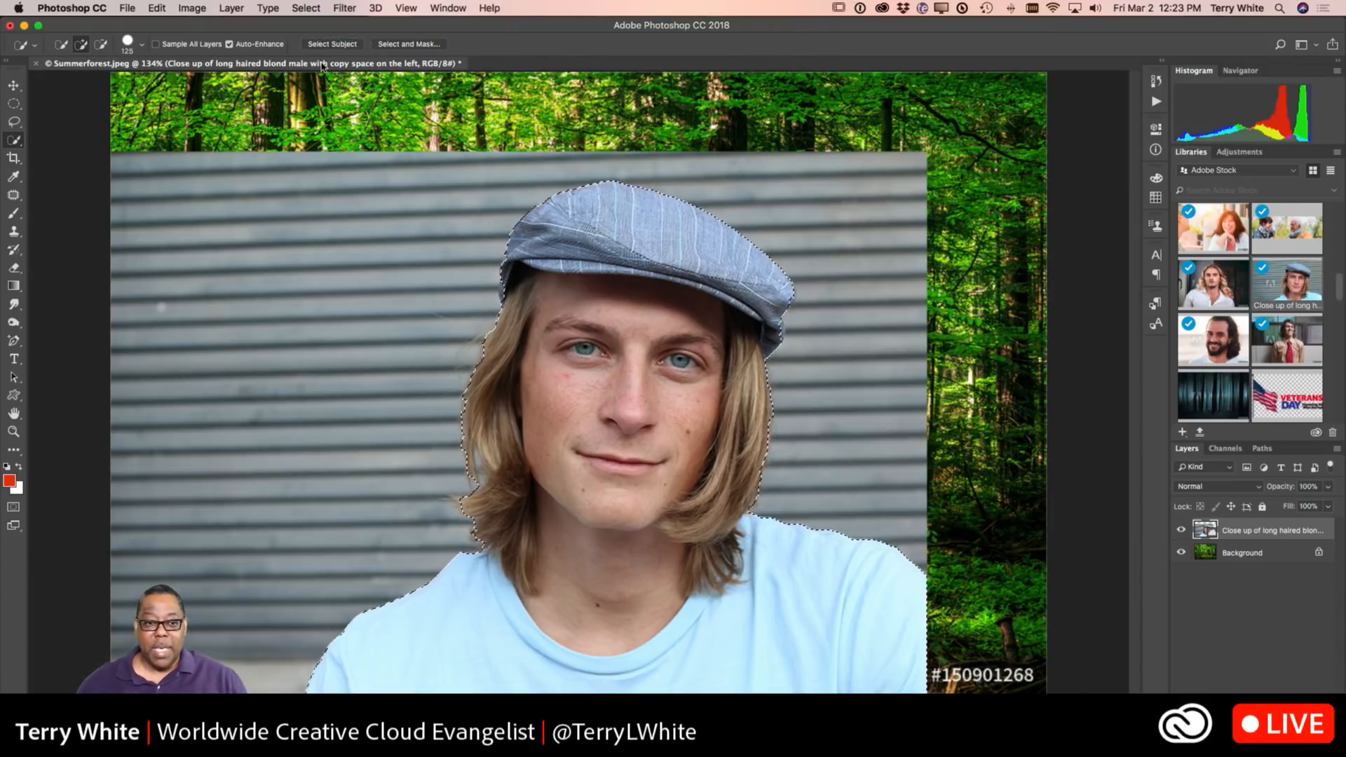
pyautogui.click(391, 45)
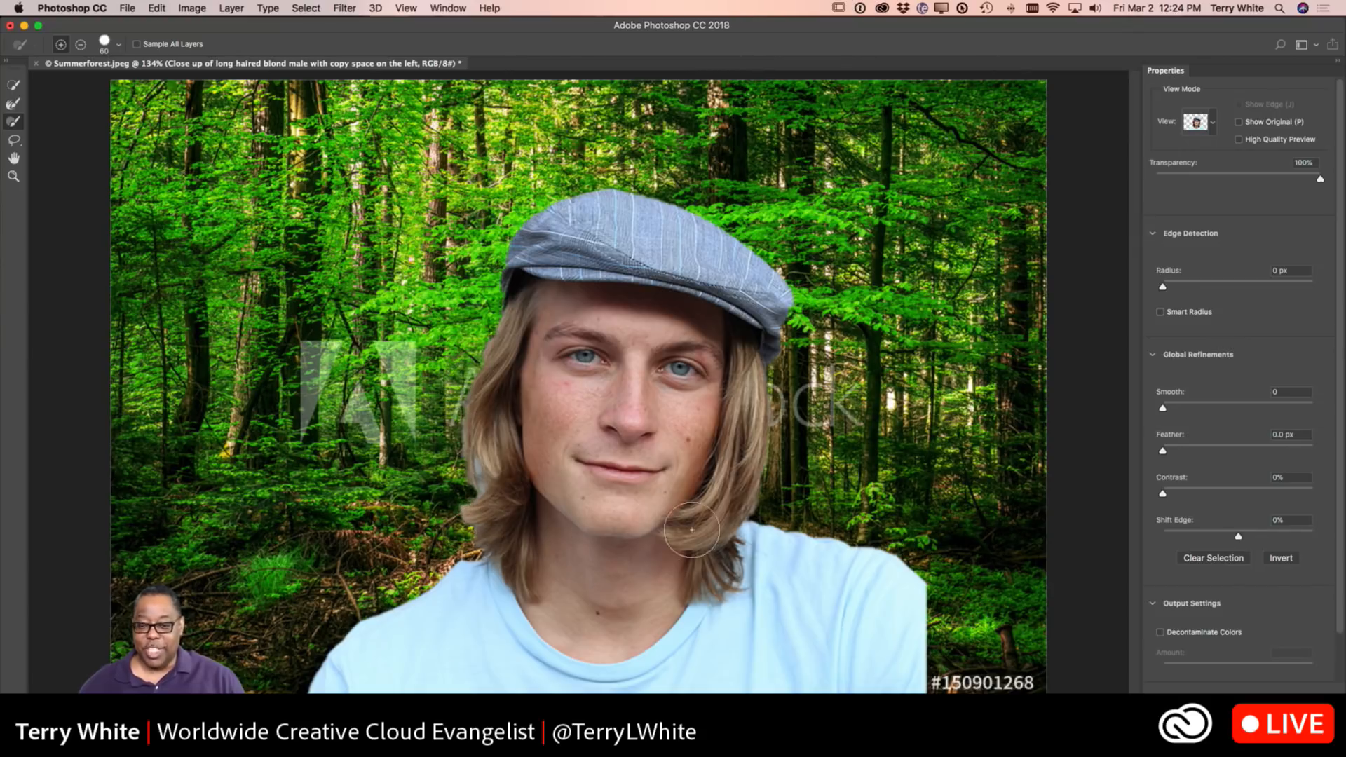
# - Preview the cutout with Onion Skin at 86% transparency, On Black, On White and Black & White, and settle on the Overlay view
pyautogui.moveTo(1320, 179)
pyautogui.mouseDown()
pyautogui.moveTo(1150, 192)
pyautogui.moveTo(1326, 187)
pyautogui.mouseUp()
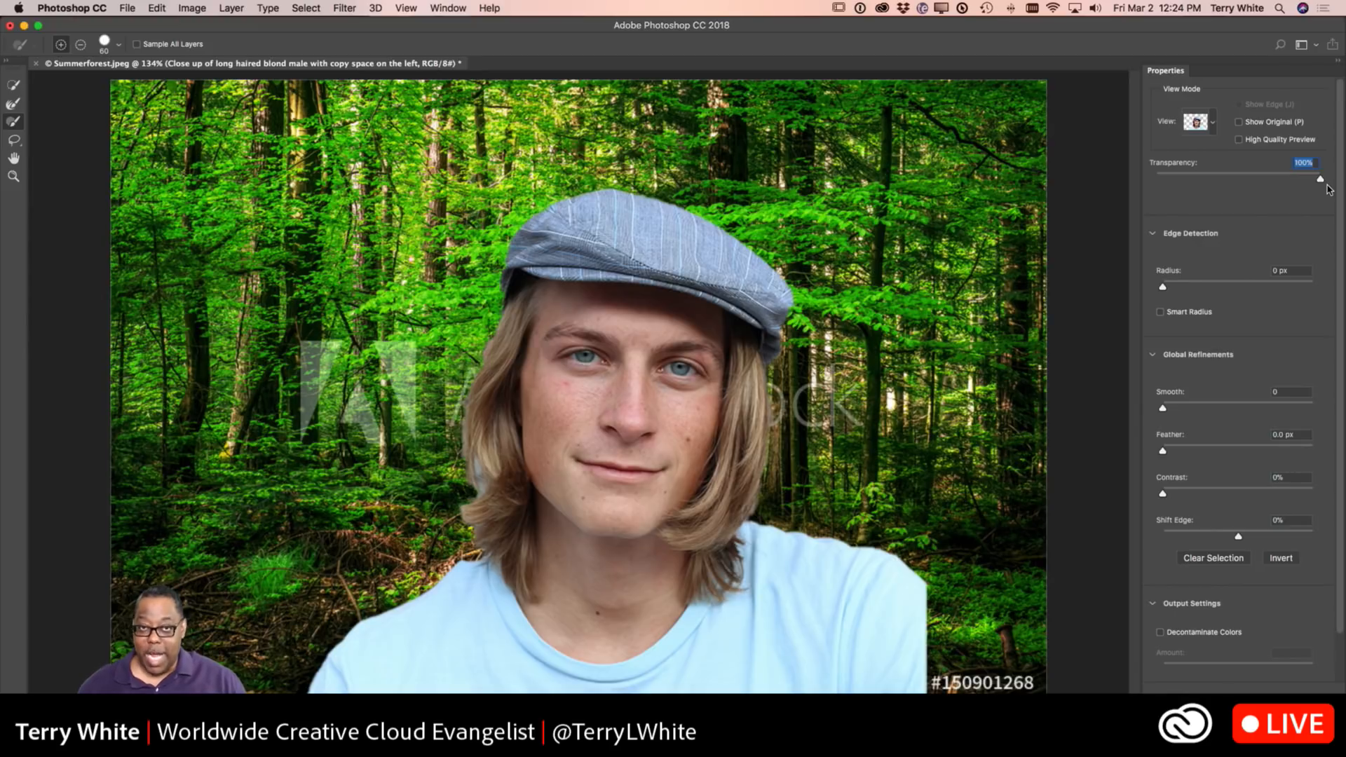
pyautogui.moveTo(1321, 180)
pyautogui.mouseDown()
pyautogui.moveTo(1119, 187)
pyautogui.moveTo(1297, 182)
pyautogui.mouseUp()
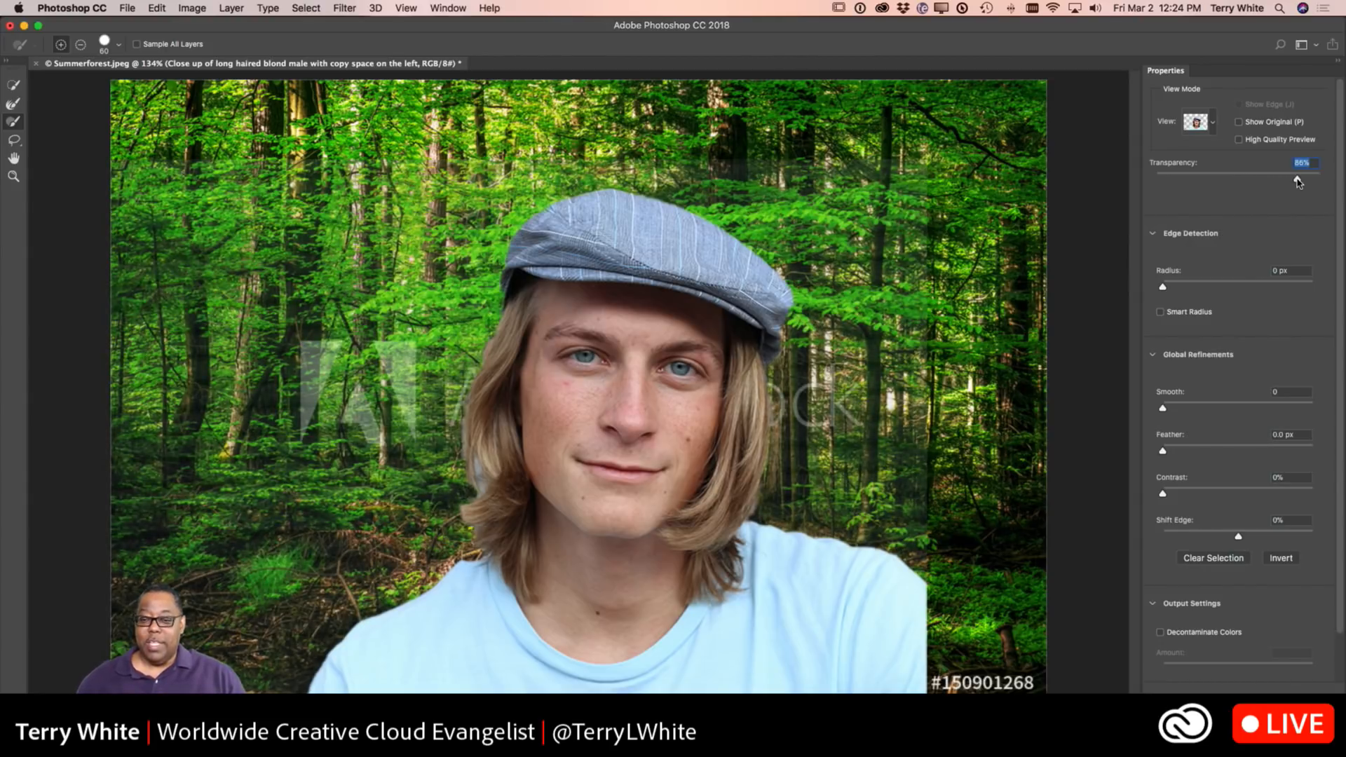
pyautogui.click(1213, 124)
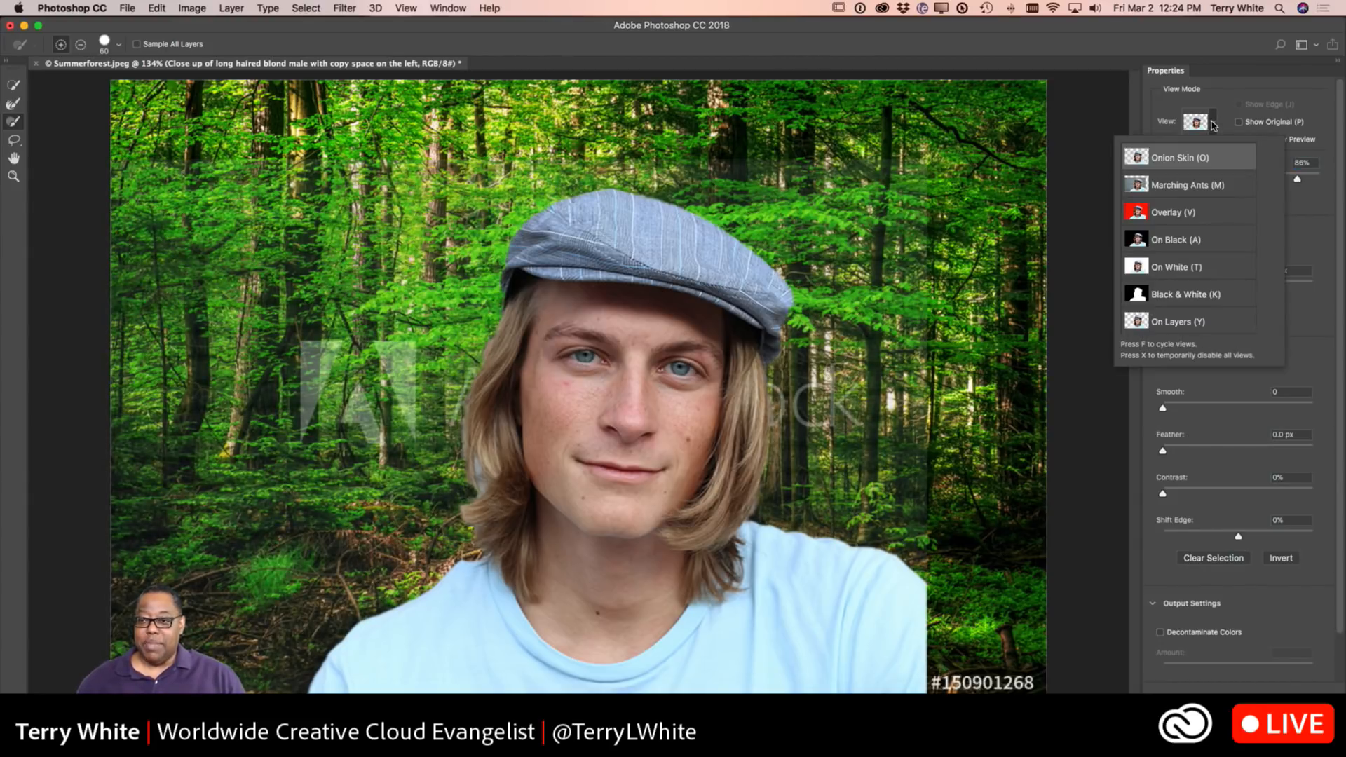
pyautogui.click(1167, 212)
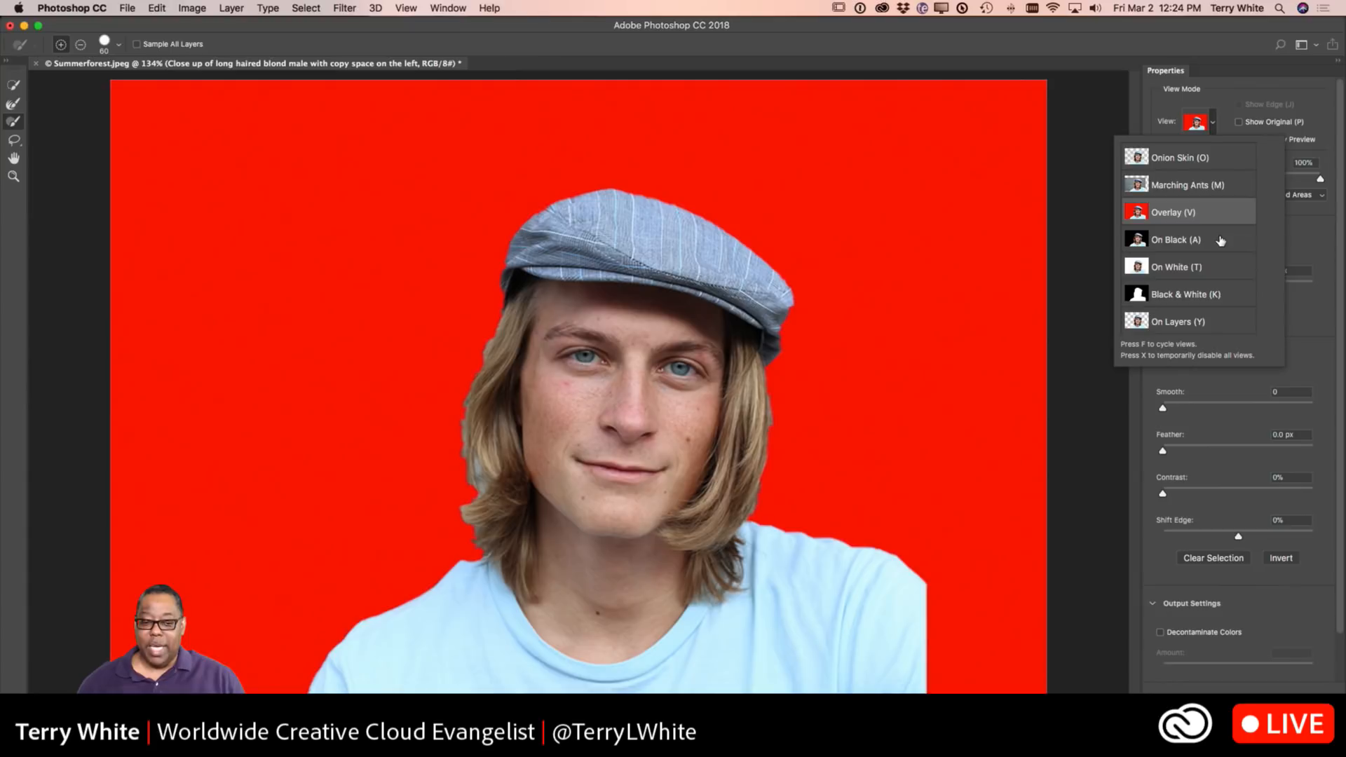
pyautogui.click(1160, 246)
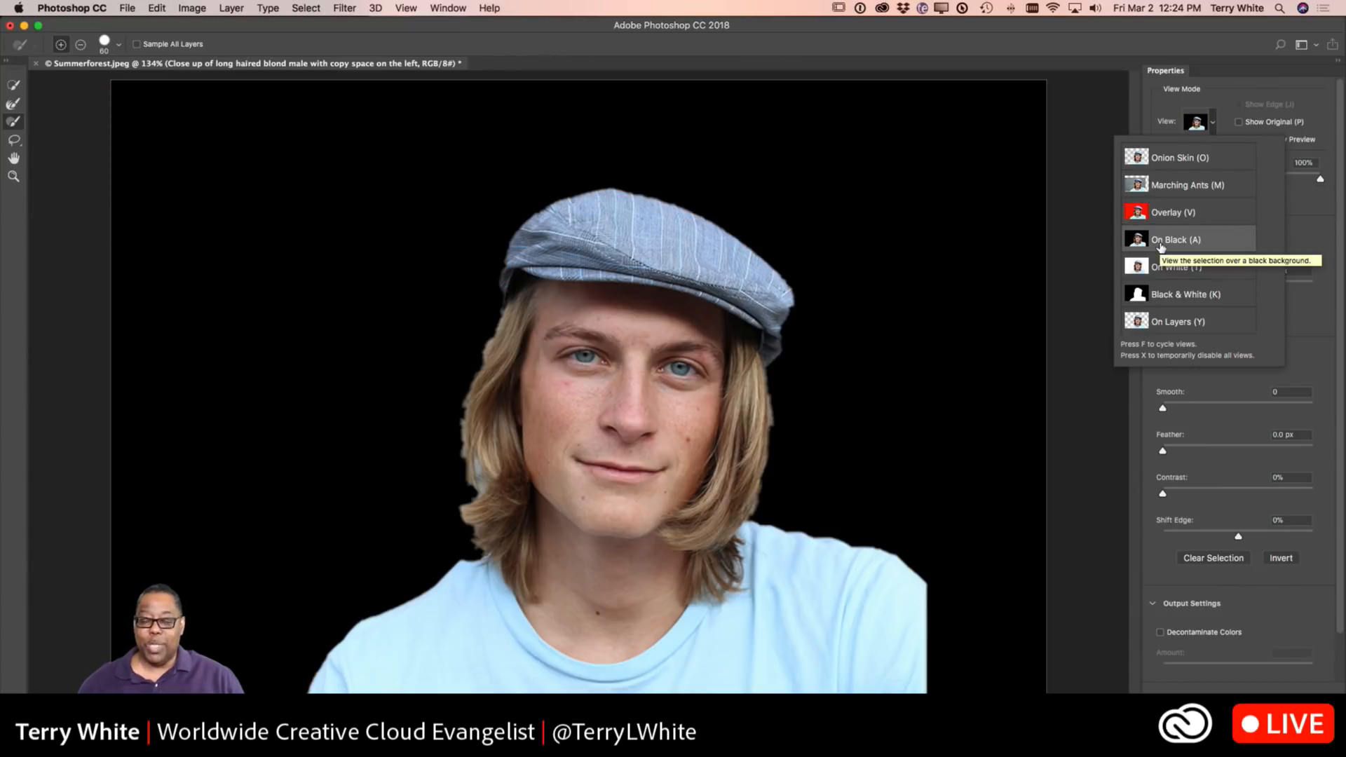
pyautogui.click(1189, 269)
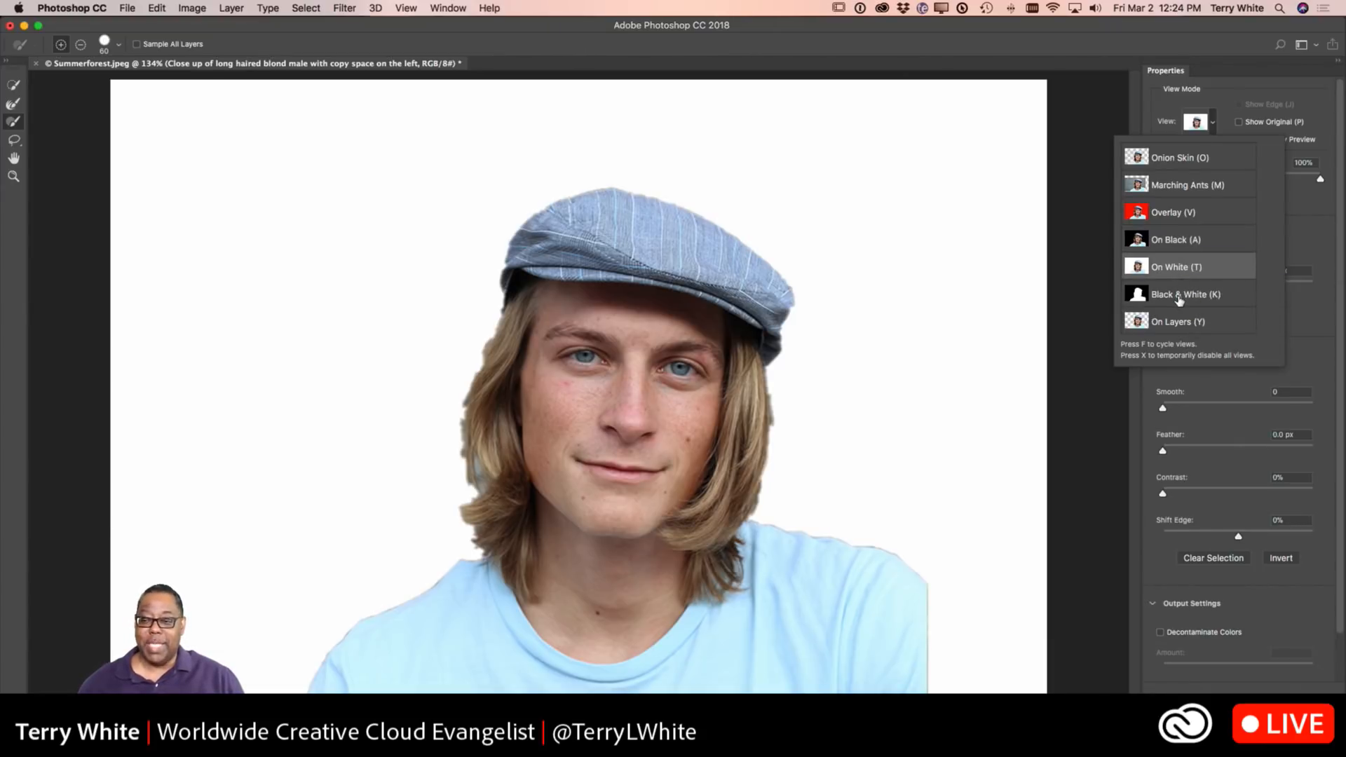
pyautogui.click(1180, 297)
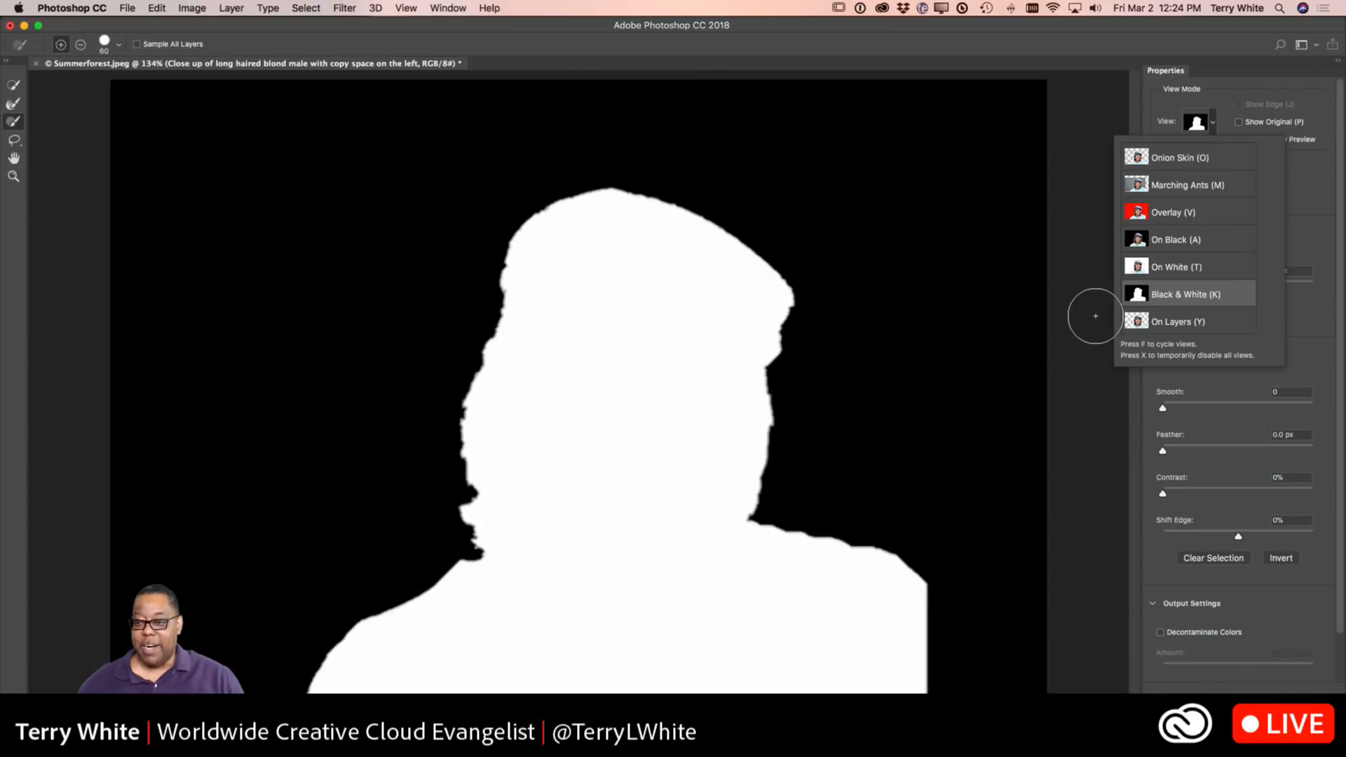
pyautogui.click(1167, 216)
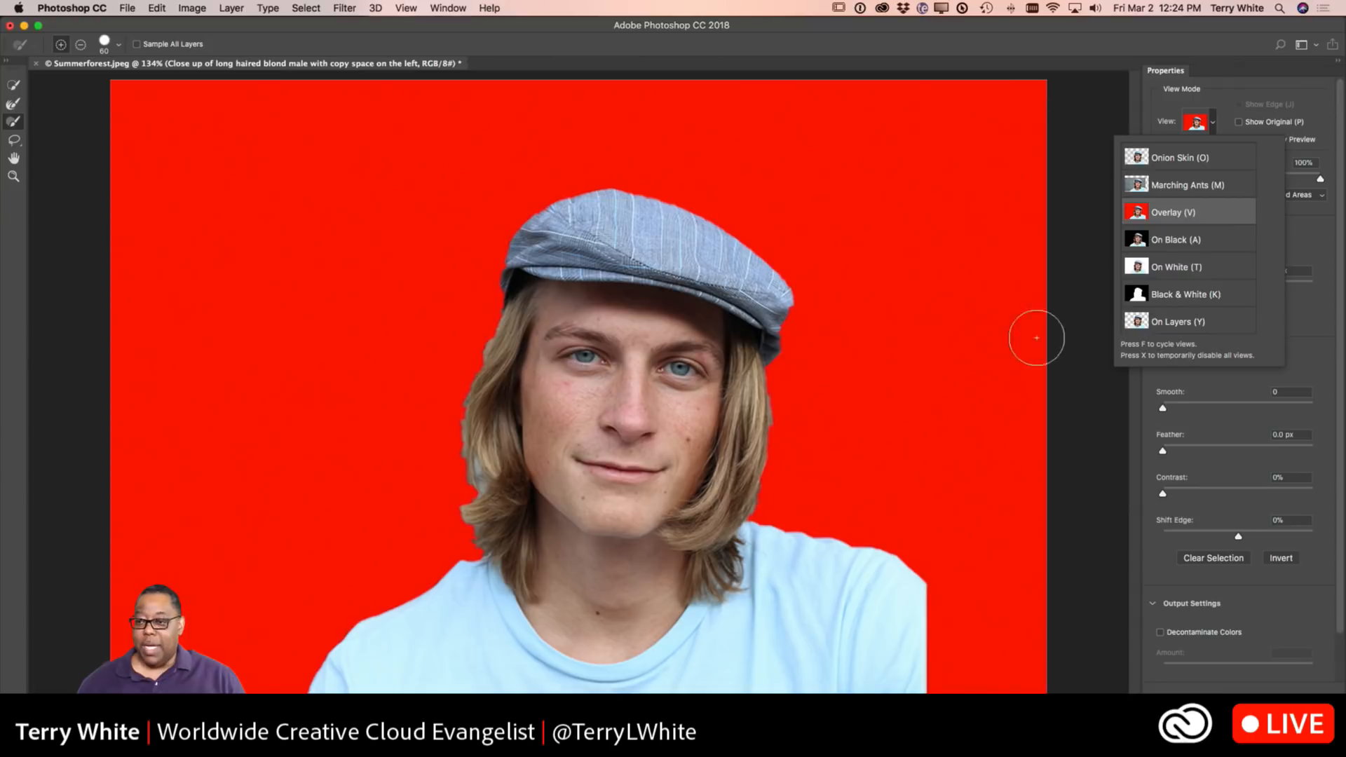
pyautogui.click(1320, 231)
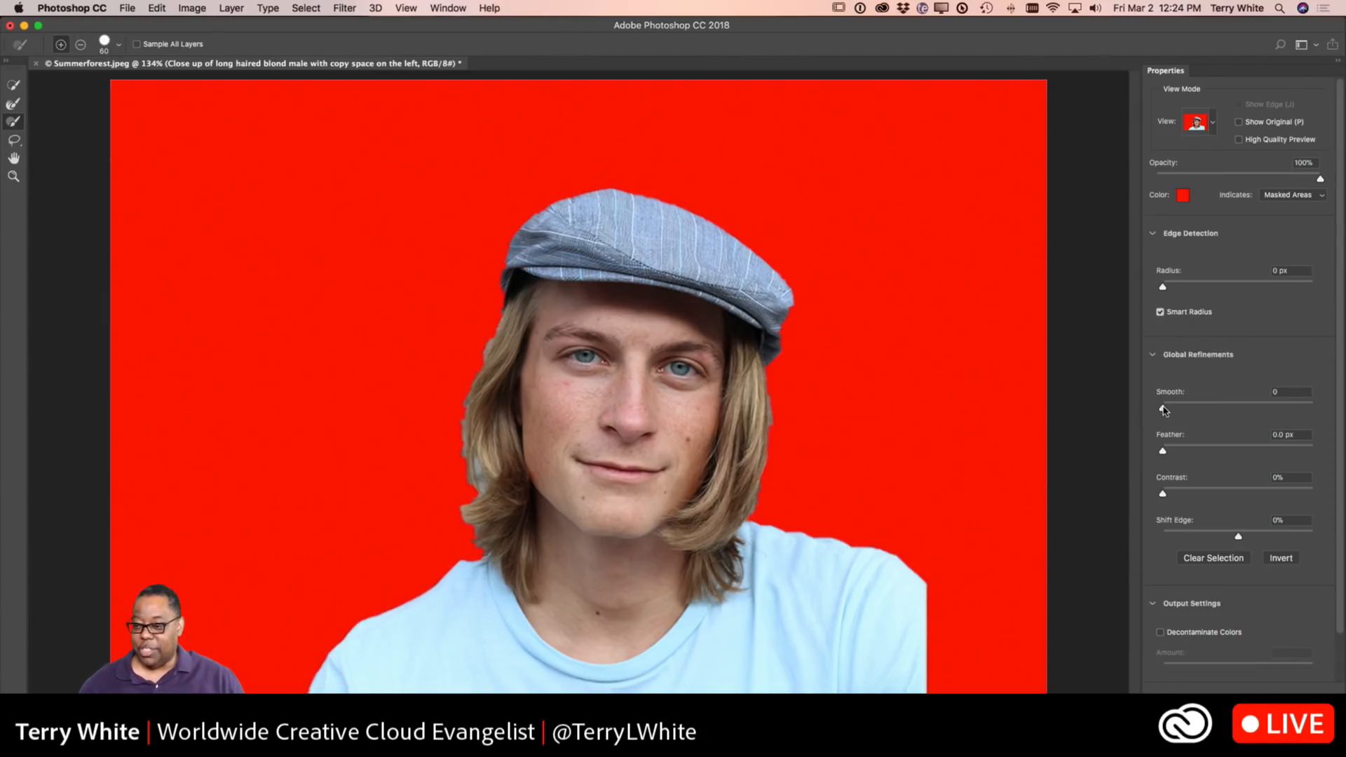
# - Enable Smart Radius with an edge detection radius of 2 px and set Smooth to 13
pyautogui.moveTo(1163, 408); pyautogui.dragTo(1184, 411)
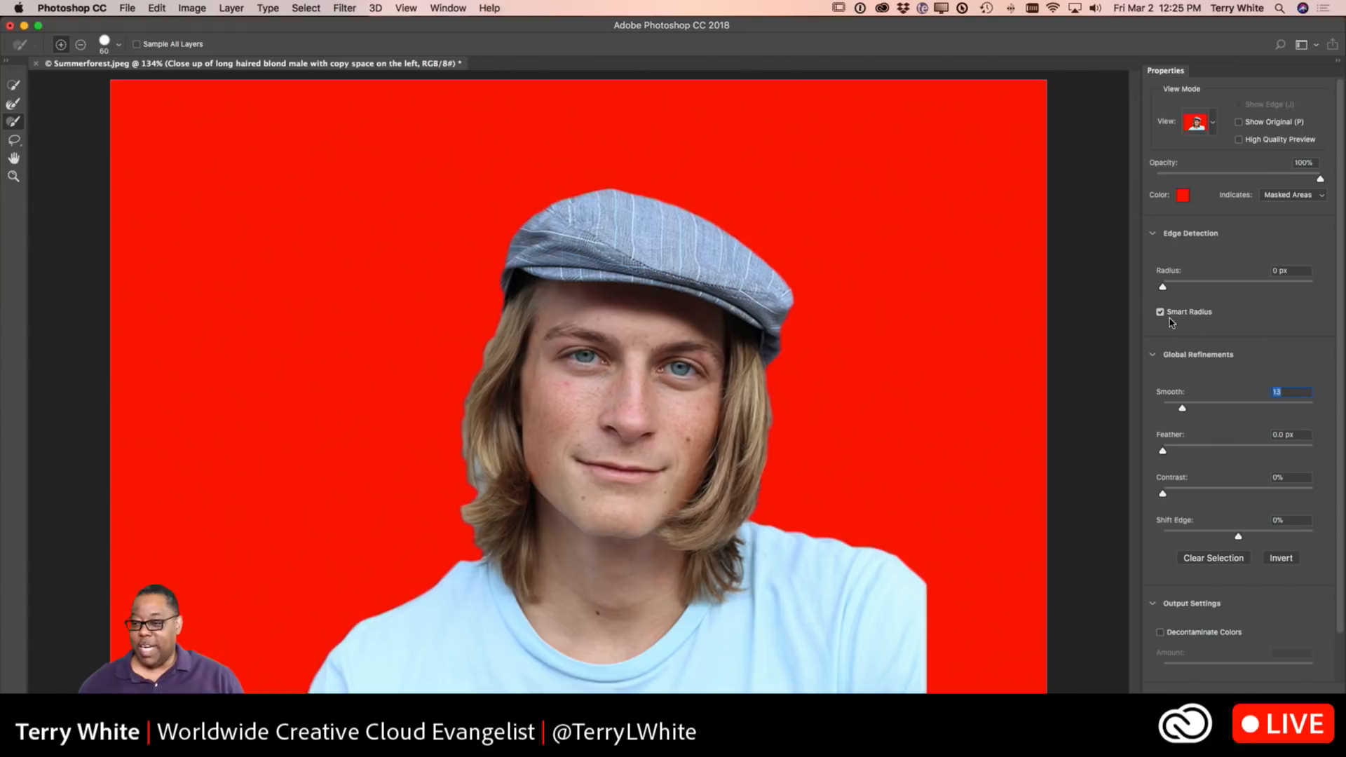
pyautogui.moveTo(1163, 287); pyautogui.dragTo(1177, 291)
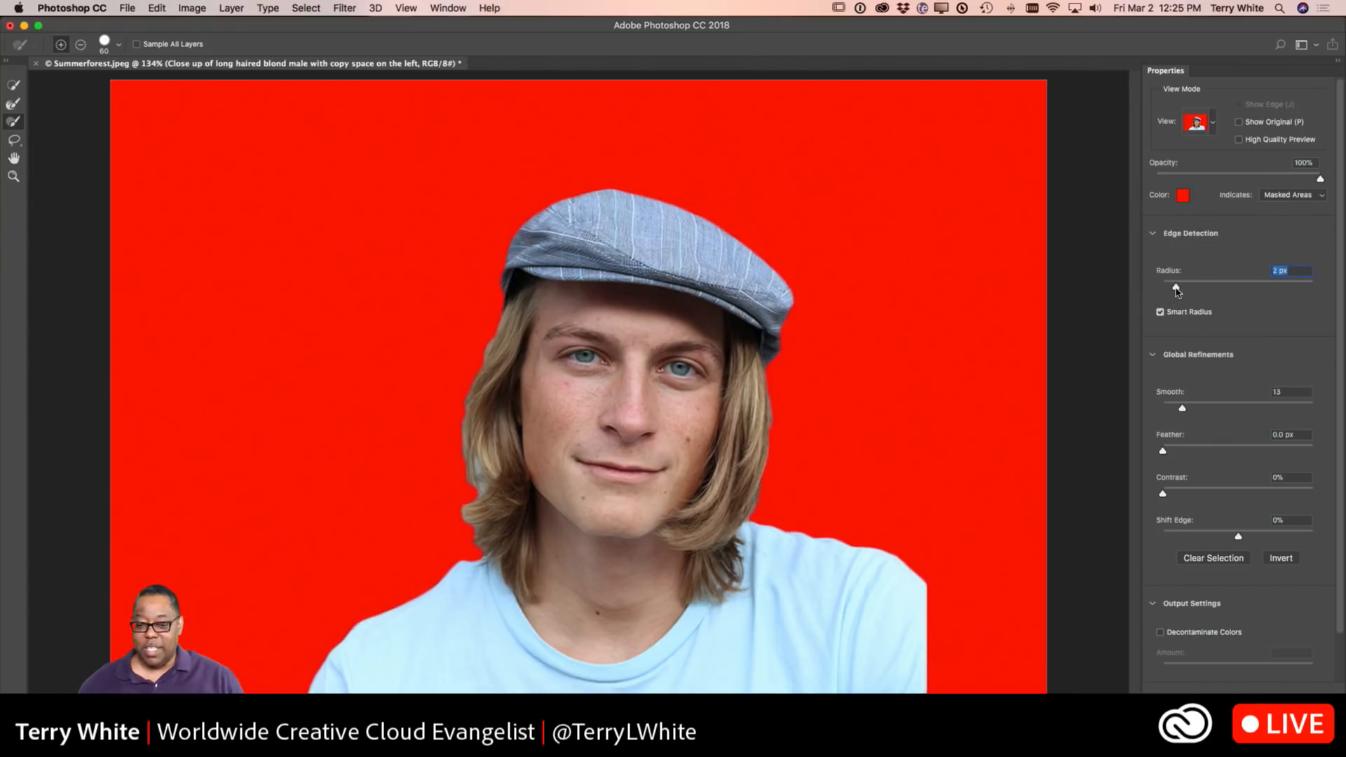
# - Refine the hair edges on both sides of the man's face using the Refine Edge Brush at size 20
pyautogui.click(12, 105)
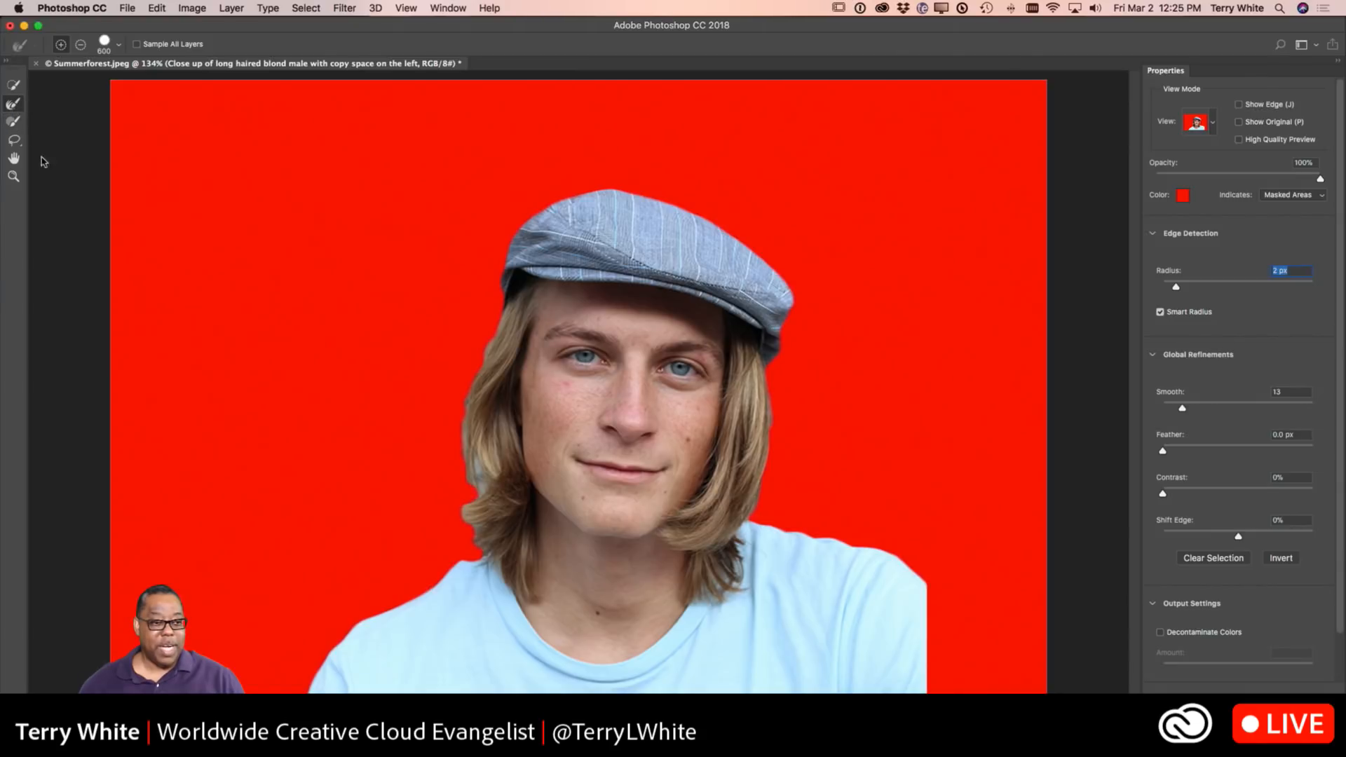
pyautogui.press('[')
pyautogui.press('[')
pyautogui.press('[')
pyautogui.press('[')
pyautogui.press('[')
pyautogui.press('[')
pyautogui.press('[')
pyautogui.press('[')
pyautogui.press('[')
pyautogui.press('[')
pyautogui.press('[')
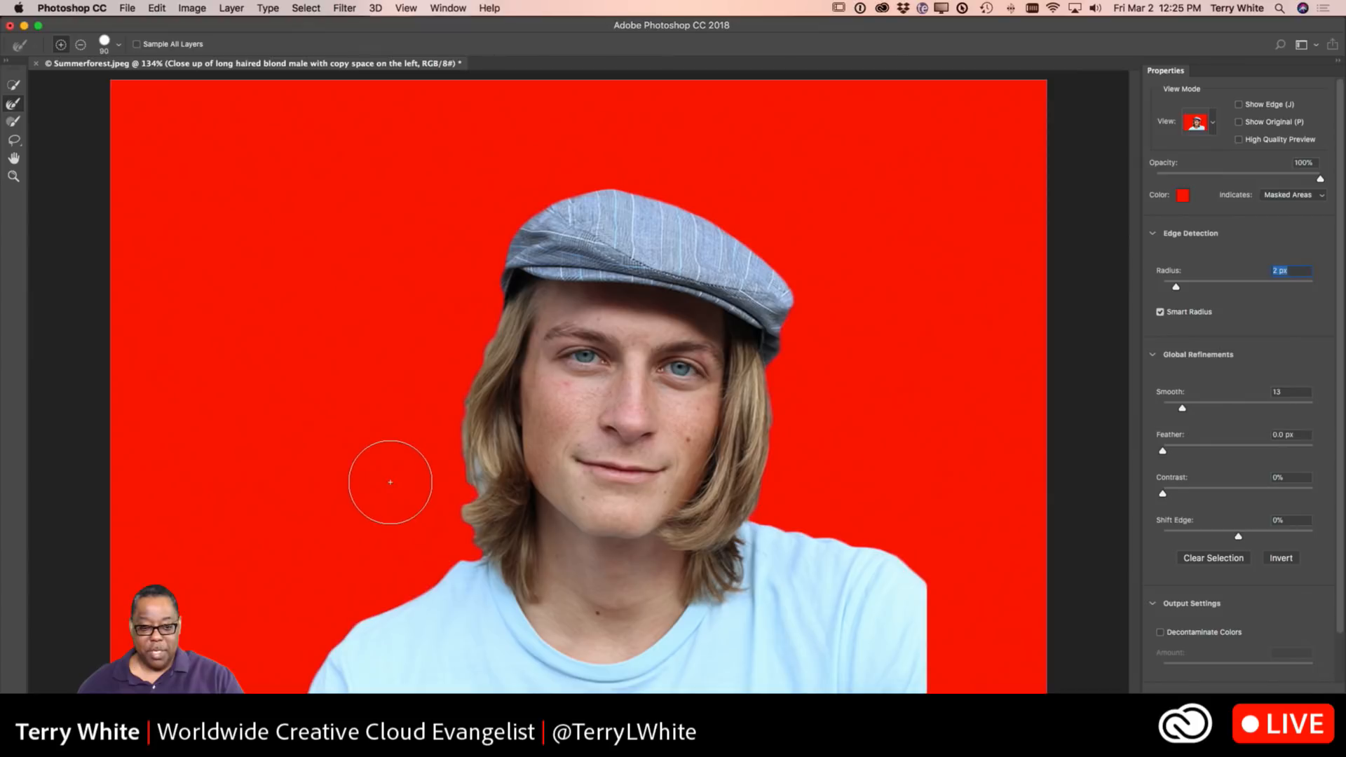
pyautogui.press('[')
pyautogui.press('[')
pyautogui.press('[')
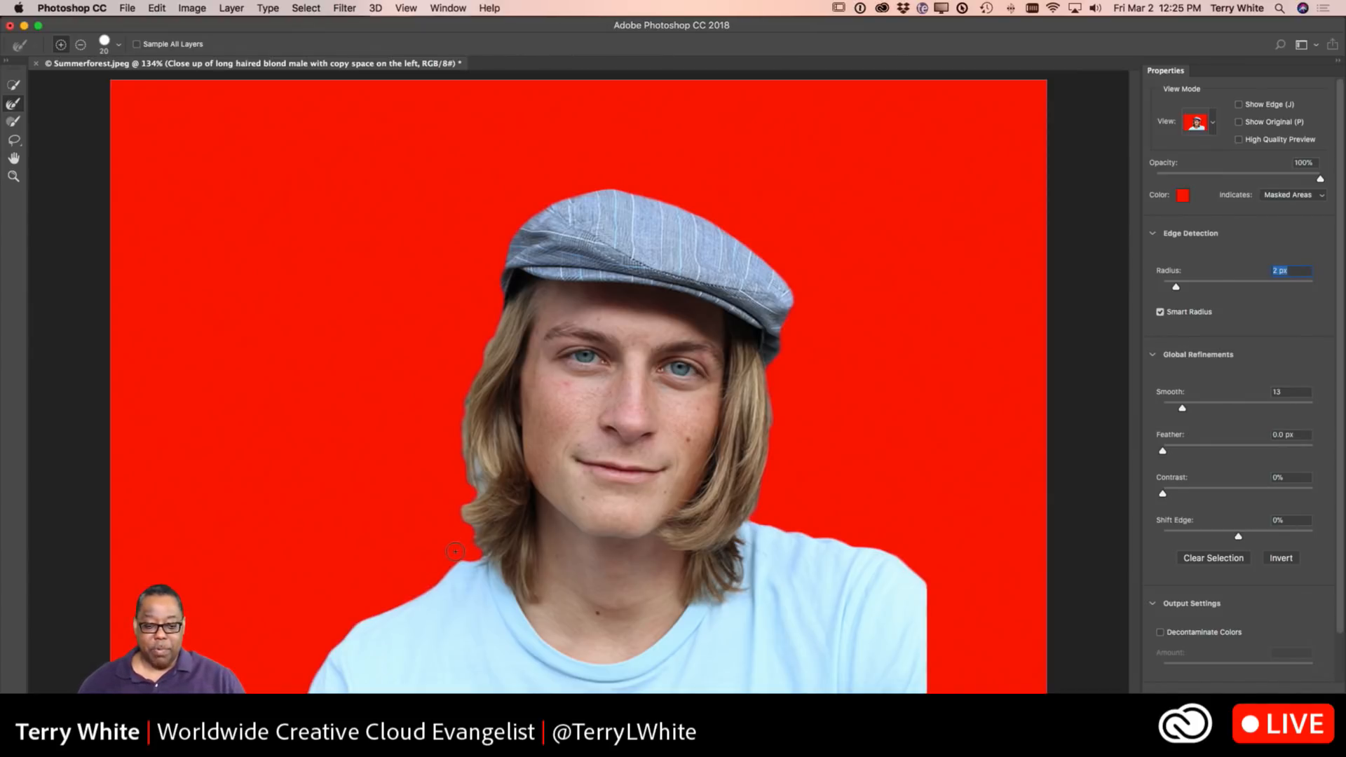
pyautogui.moveTo(463, 524)
pyautogui.mouseDown()
pyautogui.moveTo(476, 483)
pyautogui.moveTo(471, 447)
pyautogui.moveTo(480, 490)
pyautogui.moveTo(465, 495)
pyautogui.moveTo(459, 426)
pyautogui.mouseUp()
pyautogui.moveTo(472, 369); pyautogui.dragTo(498, 312)
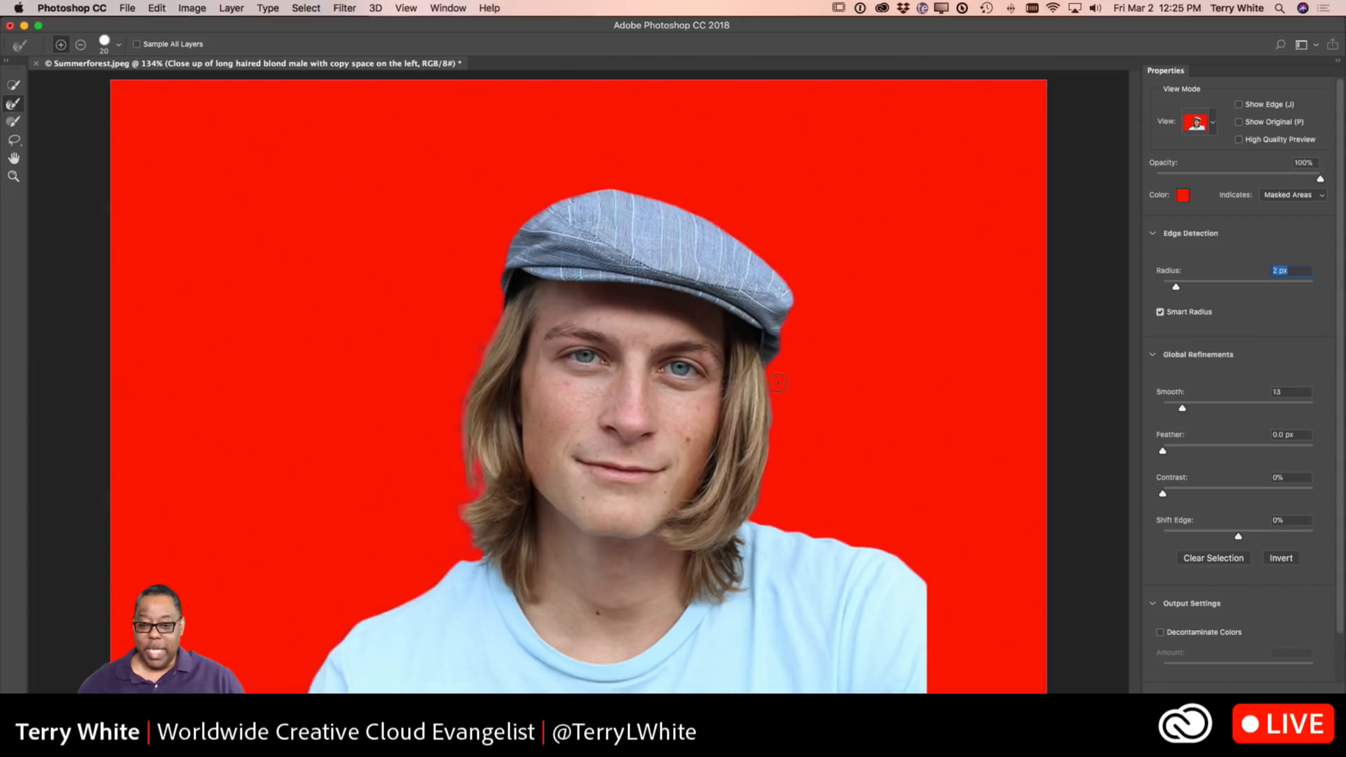
pyautogui.moveTo(773, 375); pyautogui.dragTo(771, 462)
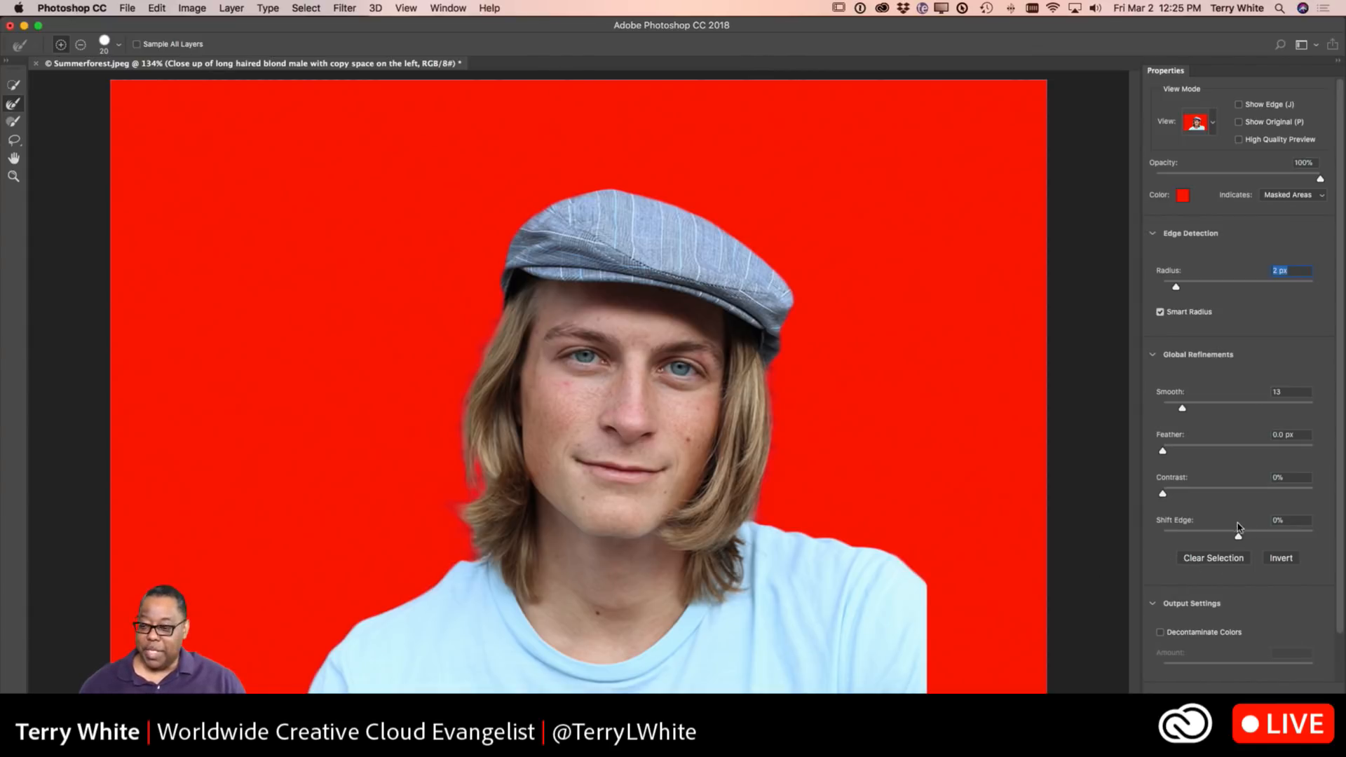
# - Contract the selection edge by setting Shift Edge to -33%
pyautogui.moveTo(1237, 538); pyautogui.dragTo(1216, 543)
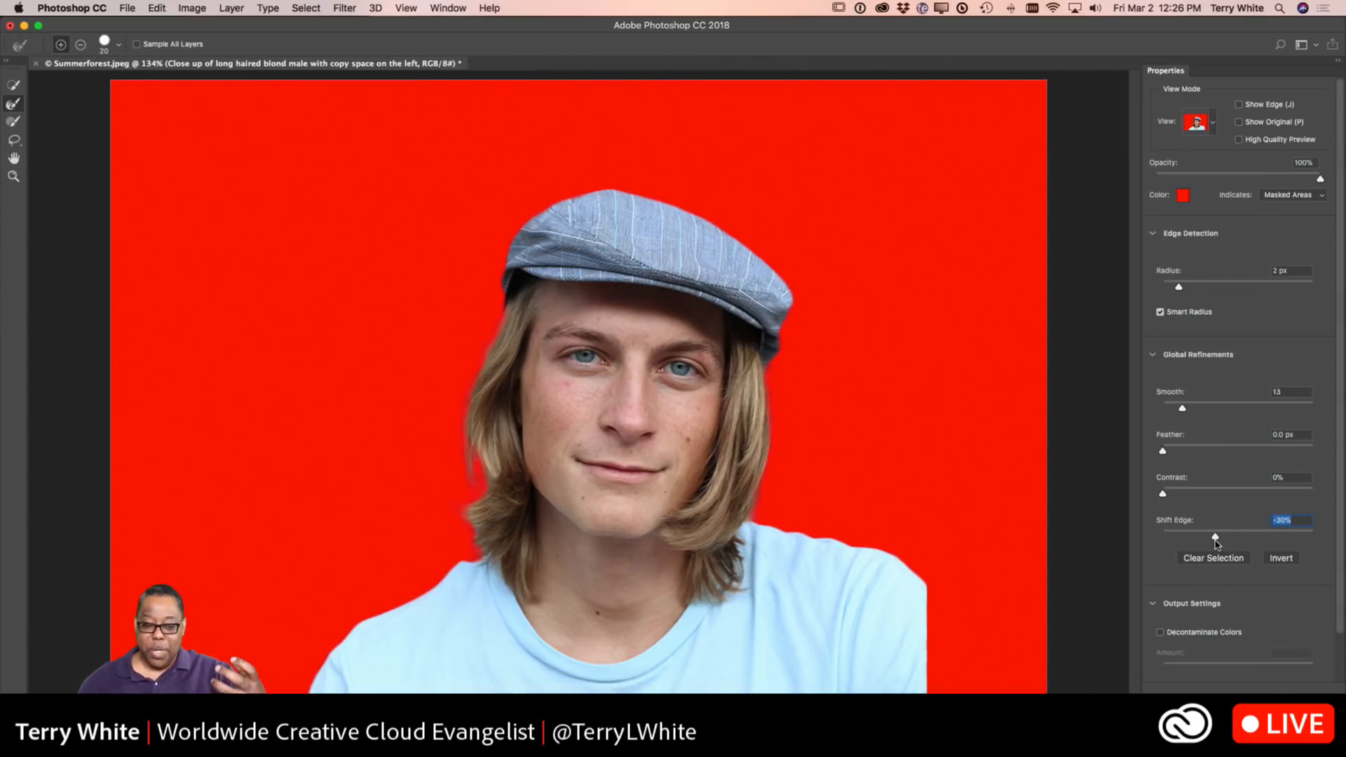
pyautogui.moveTo(1215, 540); pyautogui.dragTo(1213, 538)
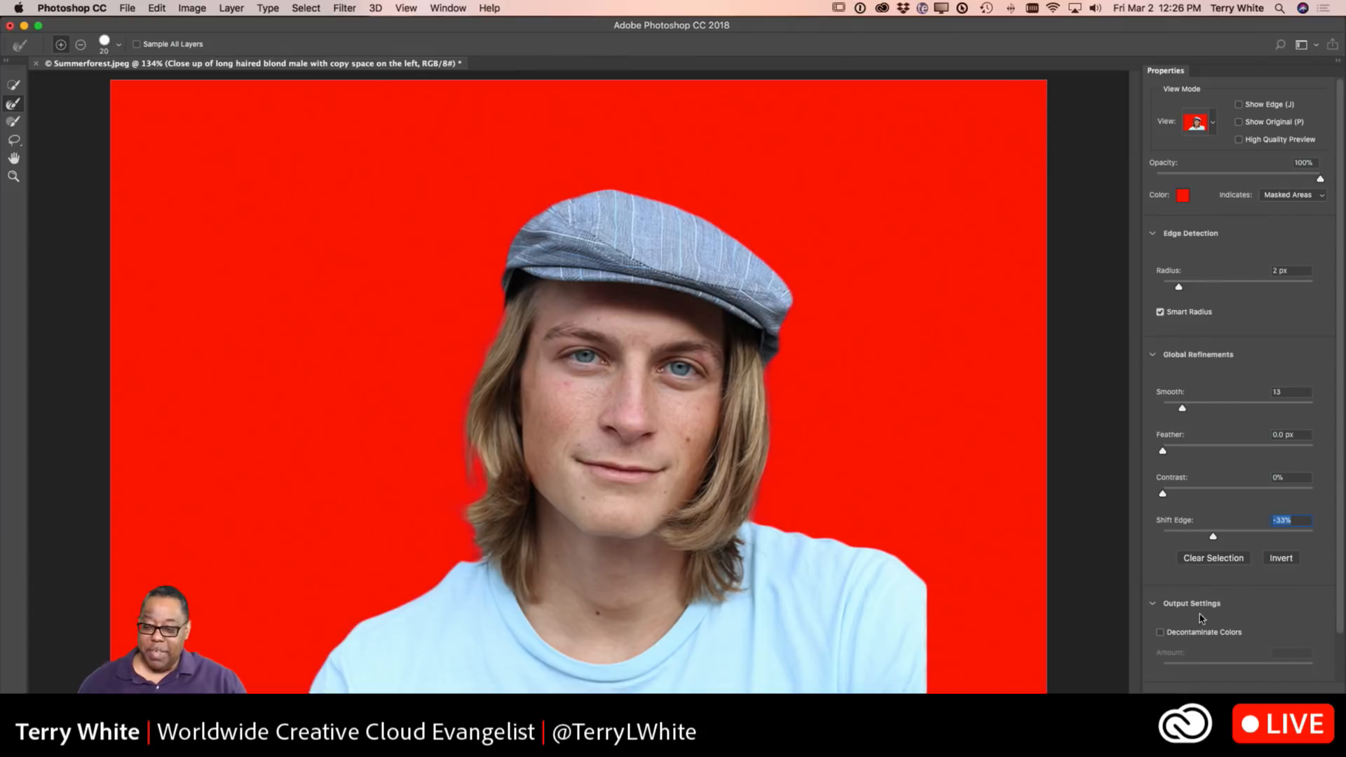
# - Enable Decontaminate Colors for the cutout and reduce its amount to 19%
pyautogui.click(1180, 635)
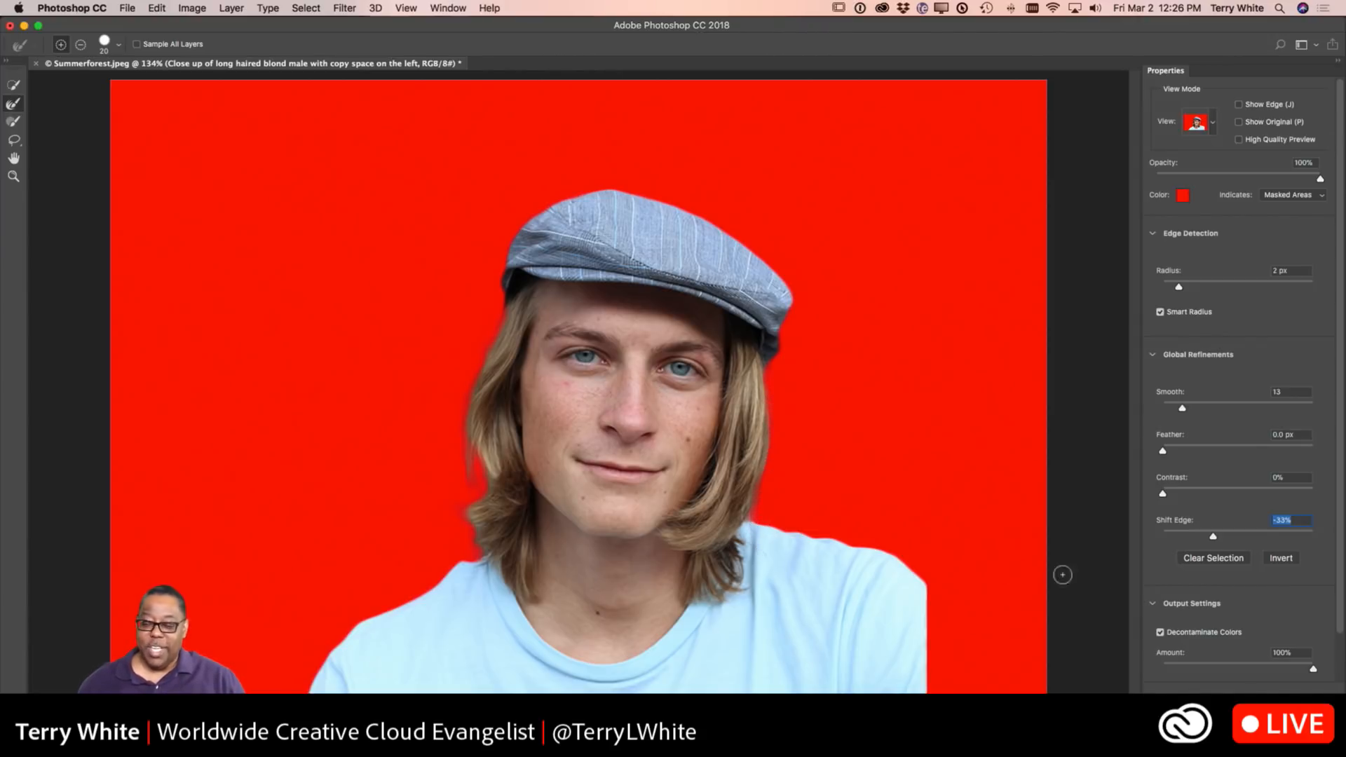
pyautogui.moveTo(1314, 671); pyautogui.dragTo(1203, 670)
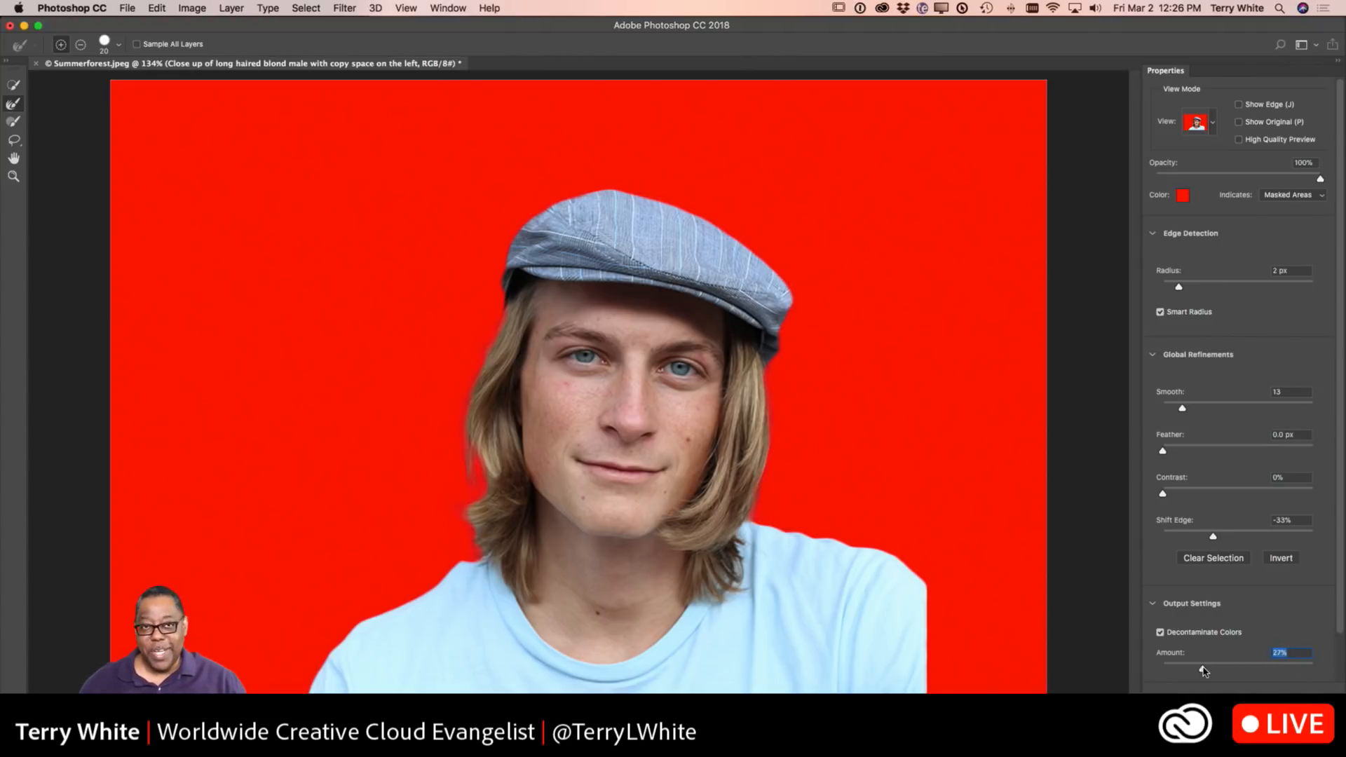
pyautogui.moveTo(1203, 671); pyautogui.dragTo(1192, 672)
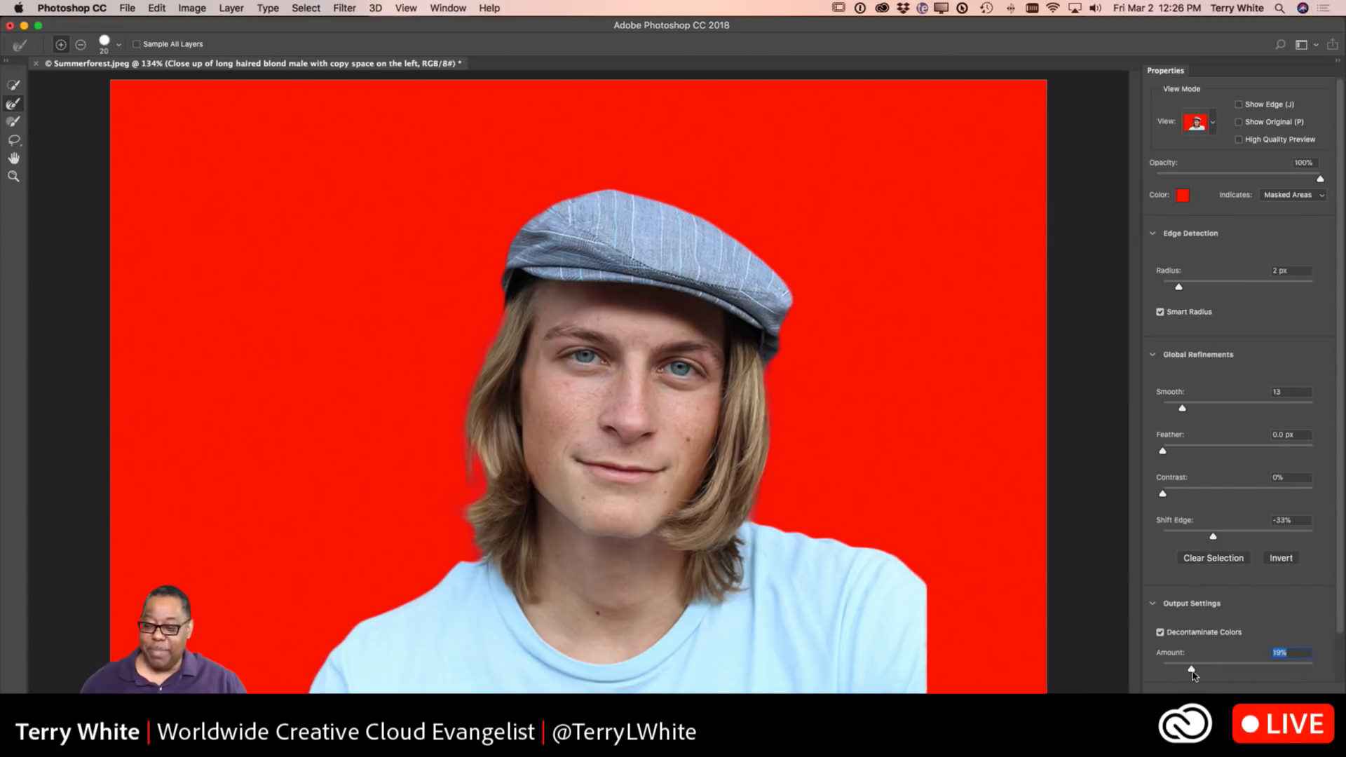
# - Output the refined selection as a New Layer with Layer Mask
pyautogui.scroll(-3, 1216, 647)
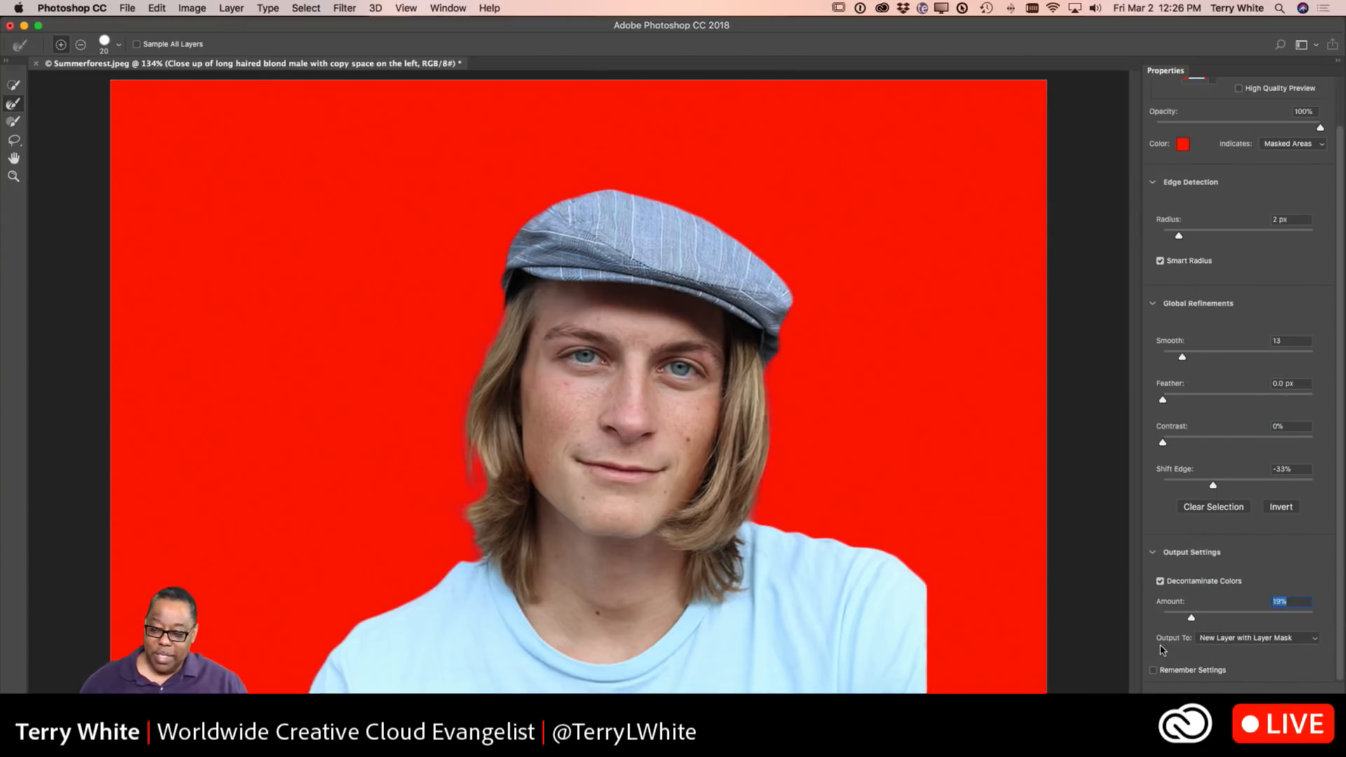
pyautogui.click(1224, 638)
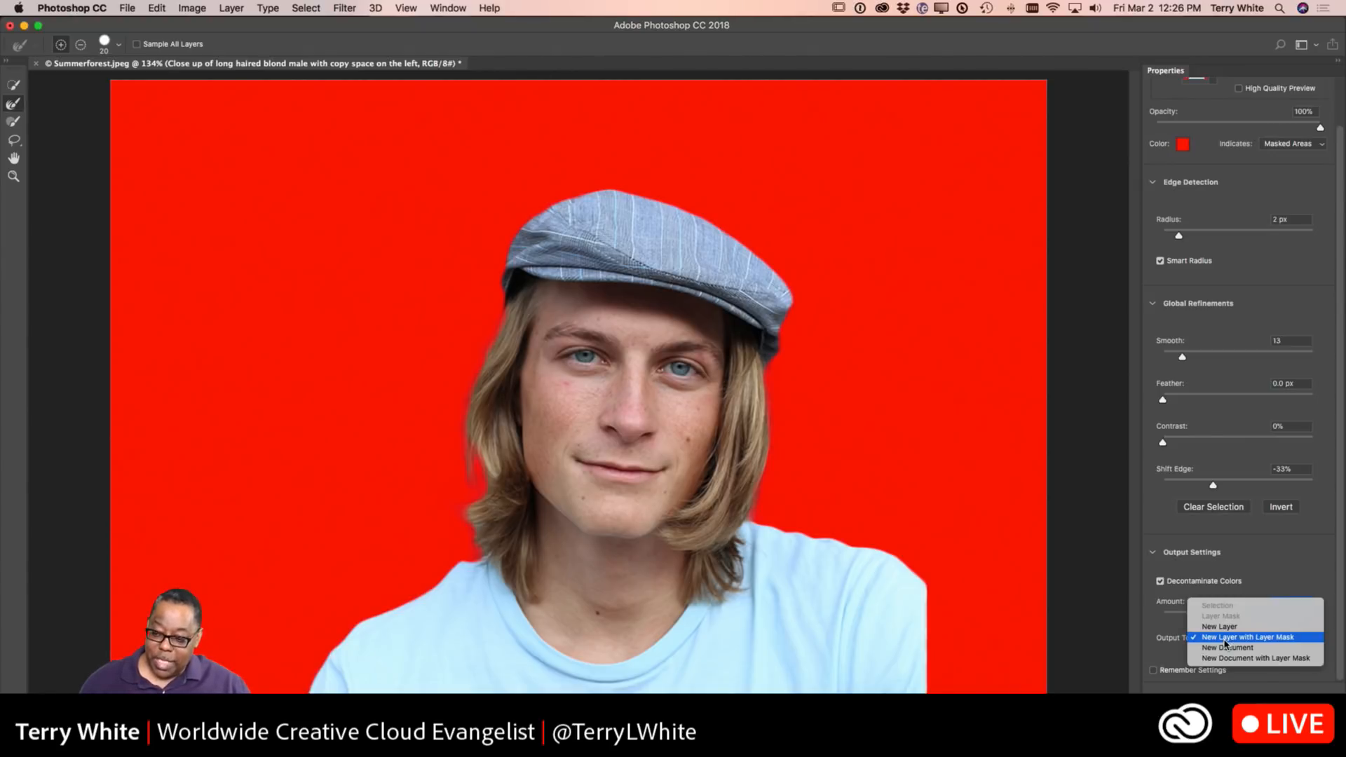
pyautogui.click(1225, 637)
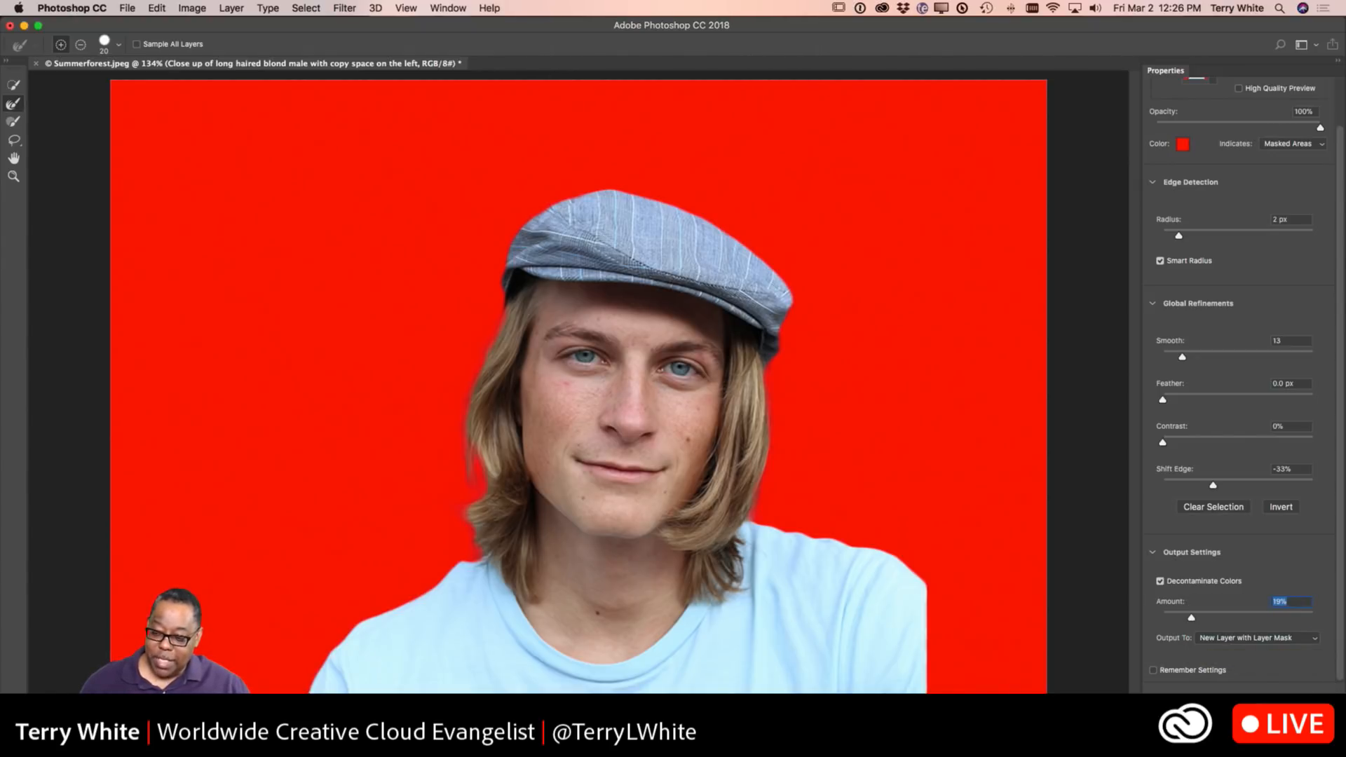
pyautogui.press('Return')
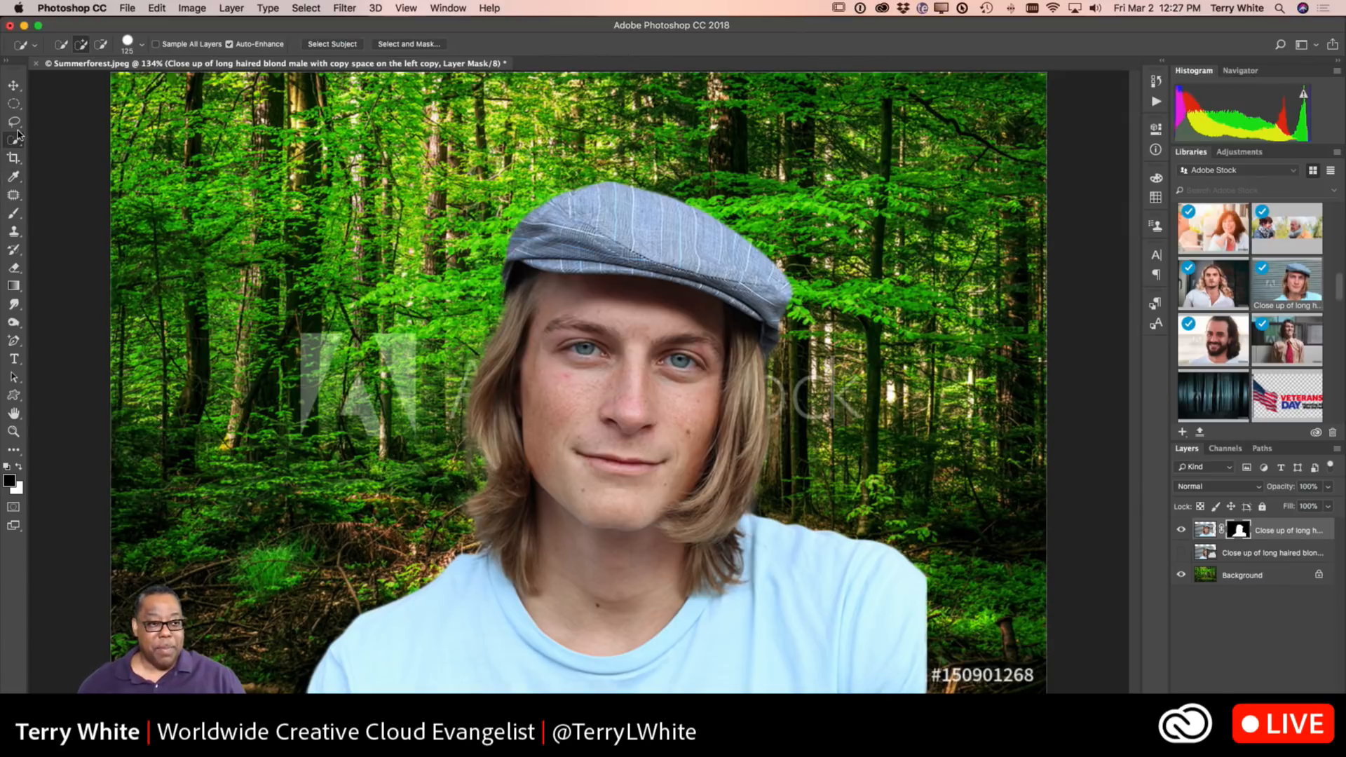
# - Move the masked man sideways until his shoulder meets the right edge of the forest image
pyautogui.click(13, 85)
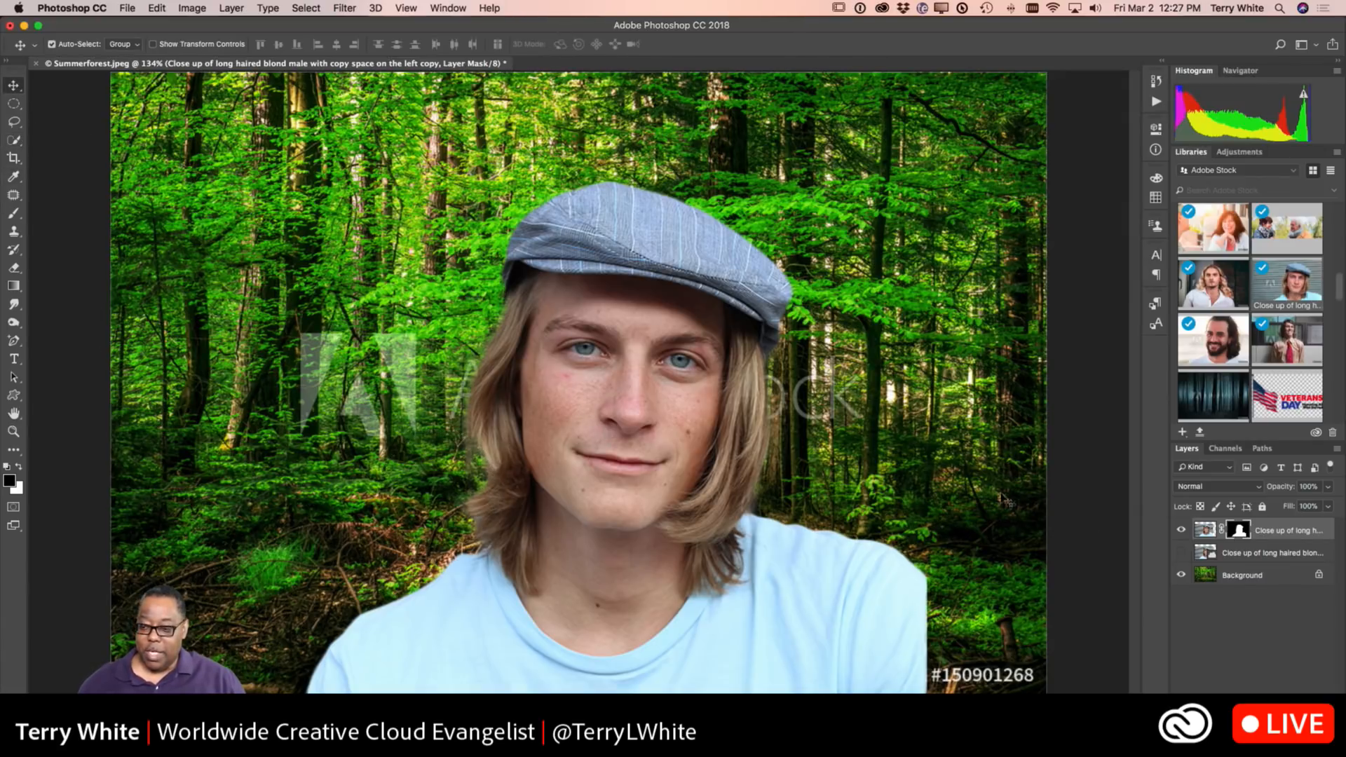
pyautogui.click(1205, 530)
pyautogui.moveTo(620, 620); pyautogui.dragTo(742, 622)
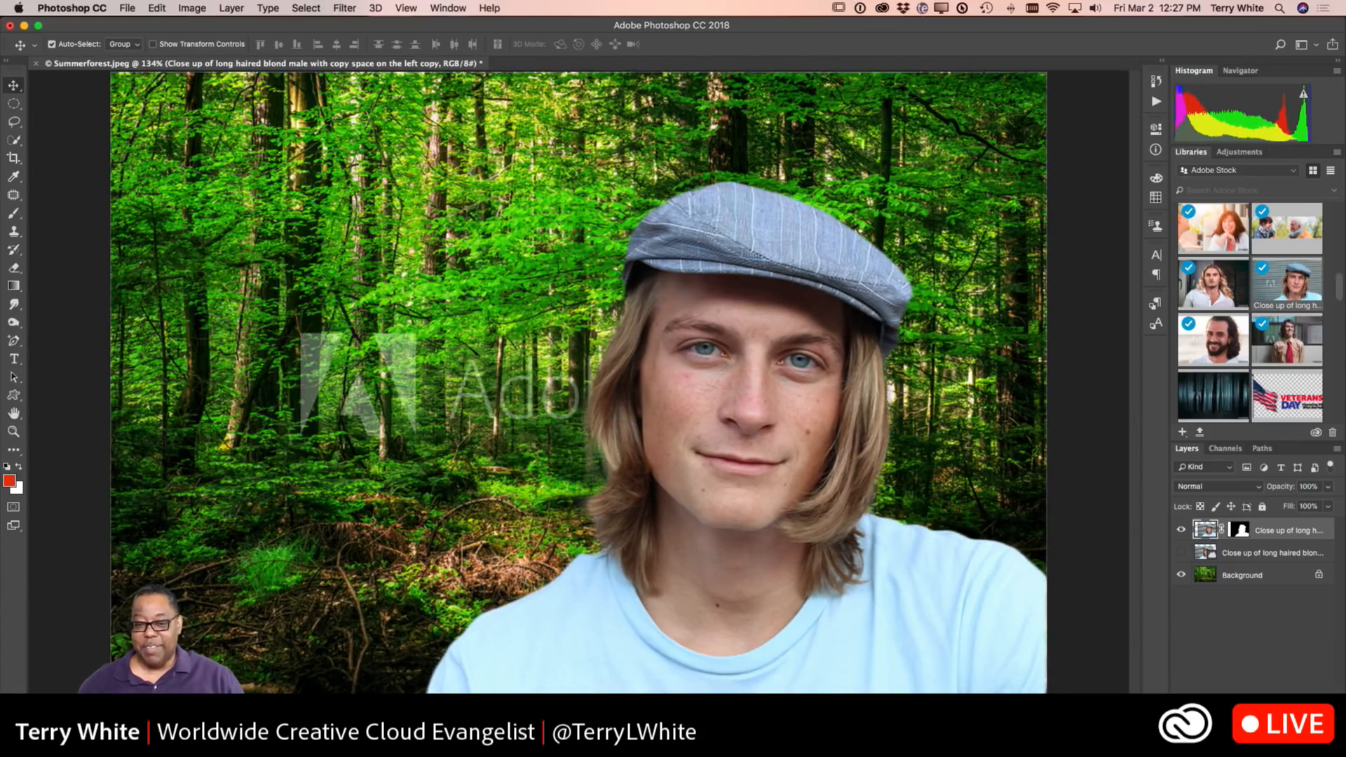
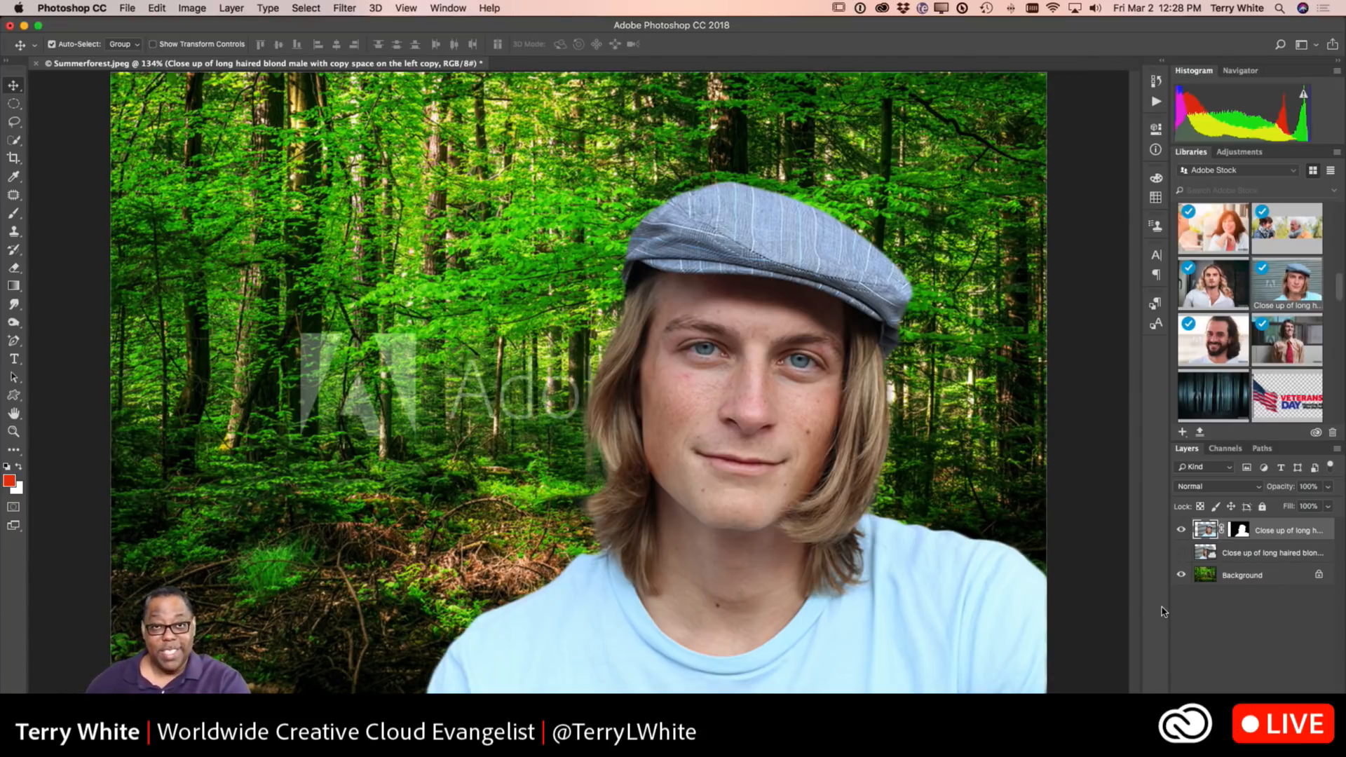
# - Load the man's layer mask as a selection and subtract the stray strip along the image's left edge with the Rectangular Marquee Tool
pyautogui.keyDown('super'); pyautogui.click(1242, 533); pyautogui.keyUp('super')
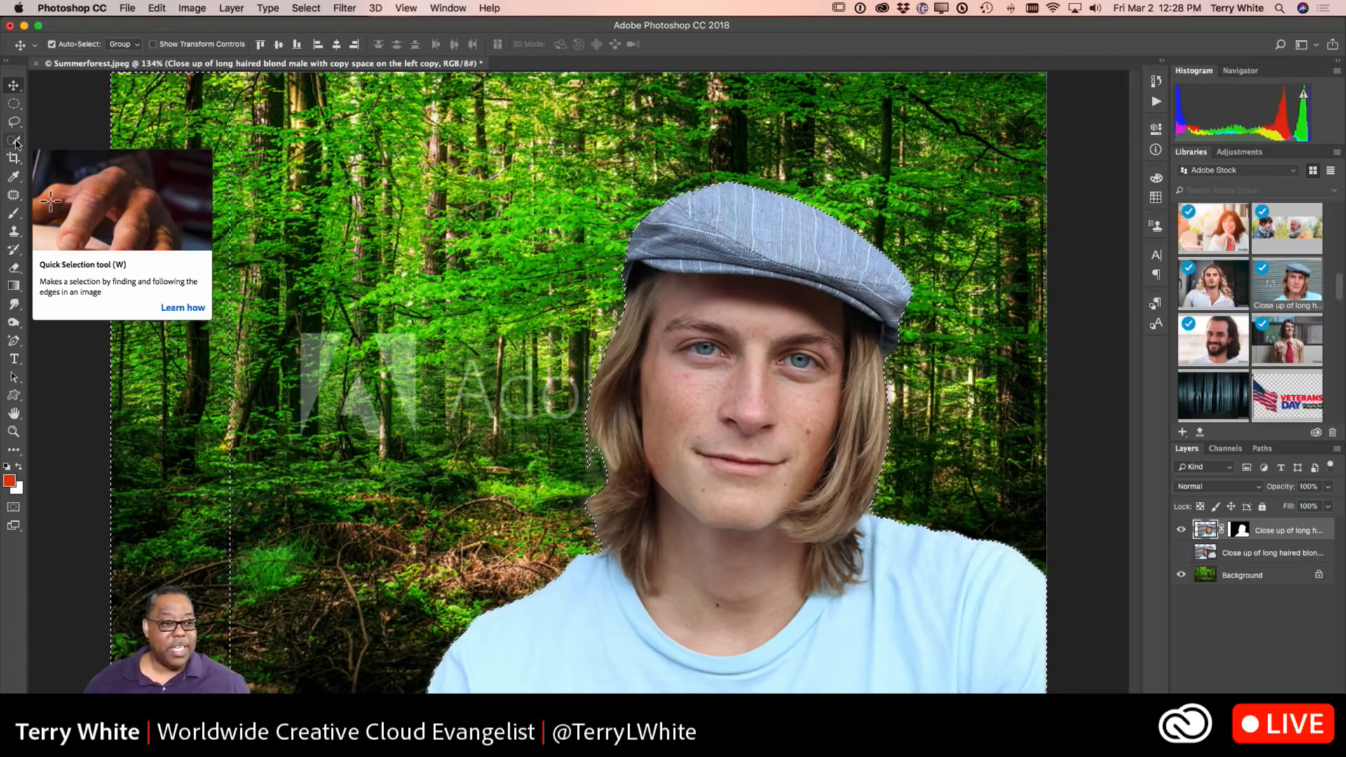
pyautogui.click(13, 103)
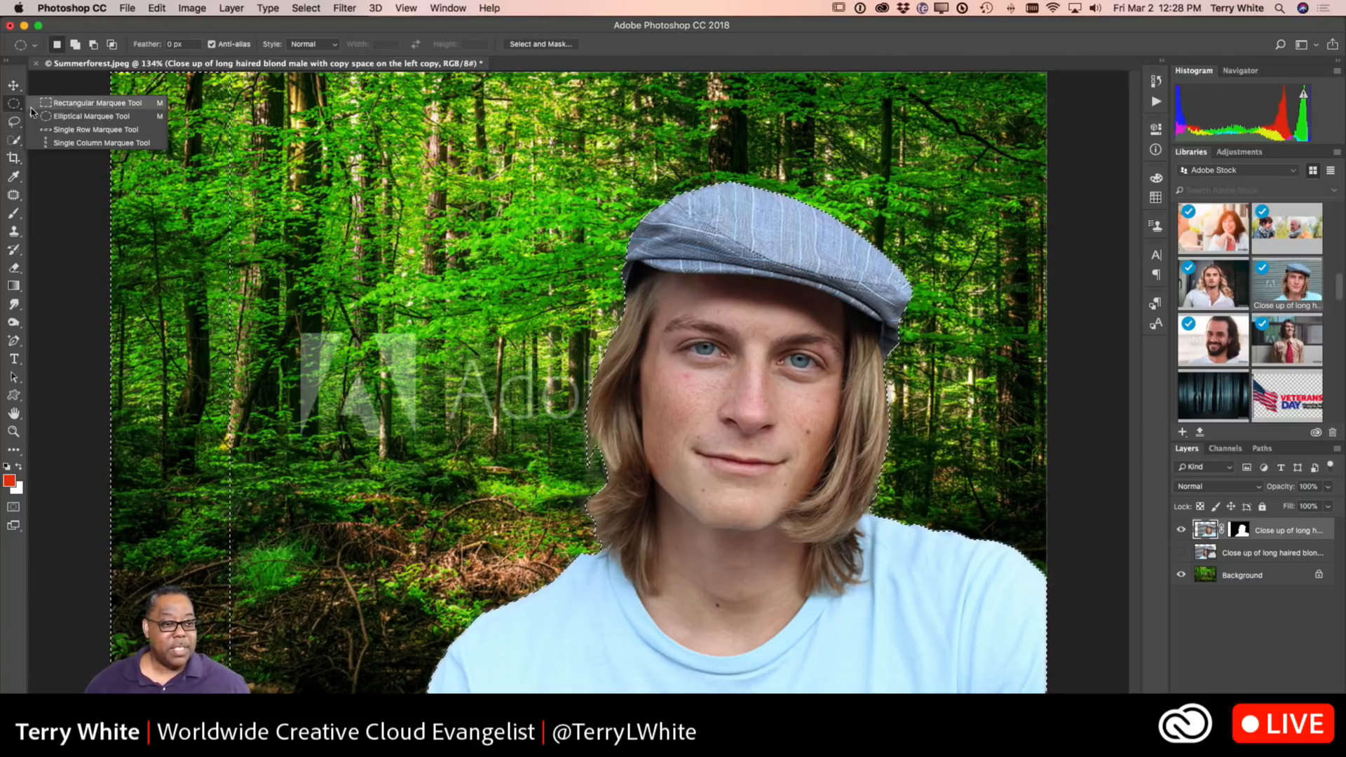
pyautogui.press('alt')
pyautogui.moveTo(100, 71); pyautogui.dragTo(240, 694)
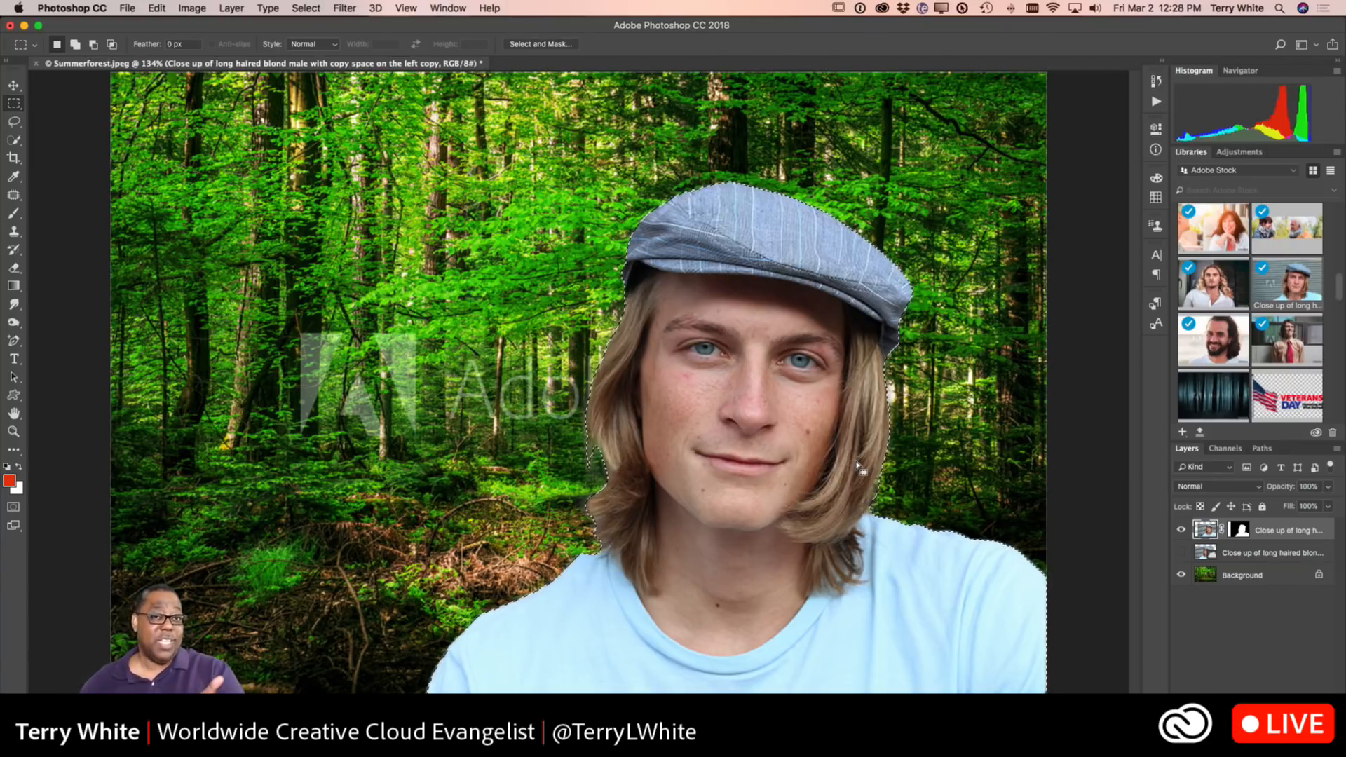
# - Copy the selected man-shaped area of the Background to a new layer and preview that layer on its own
pyautogui.click(1203, 576)
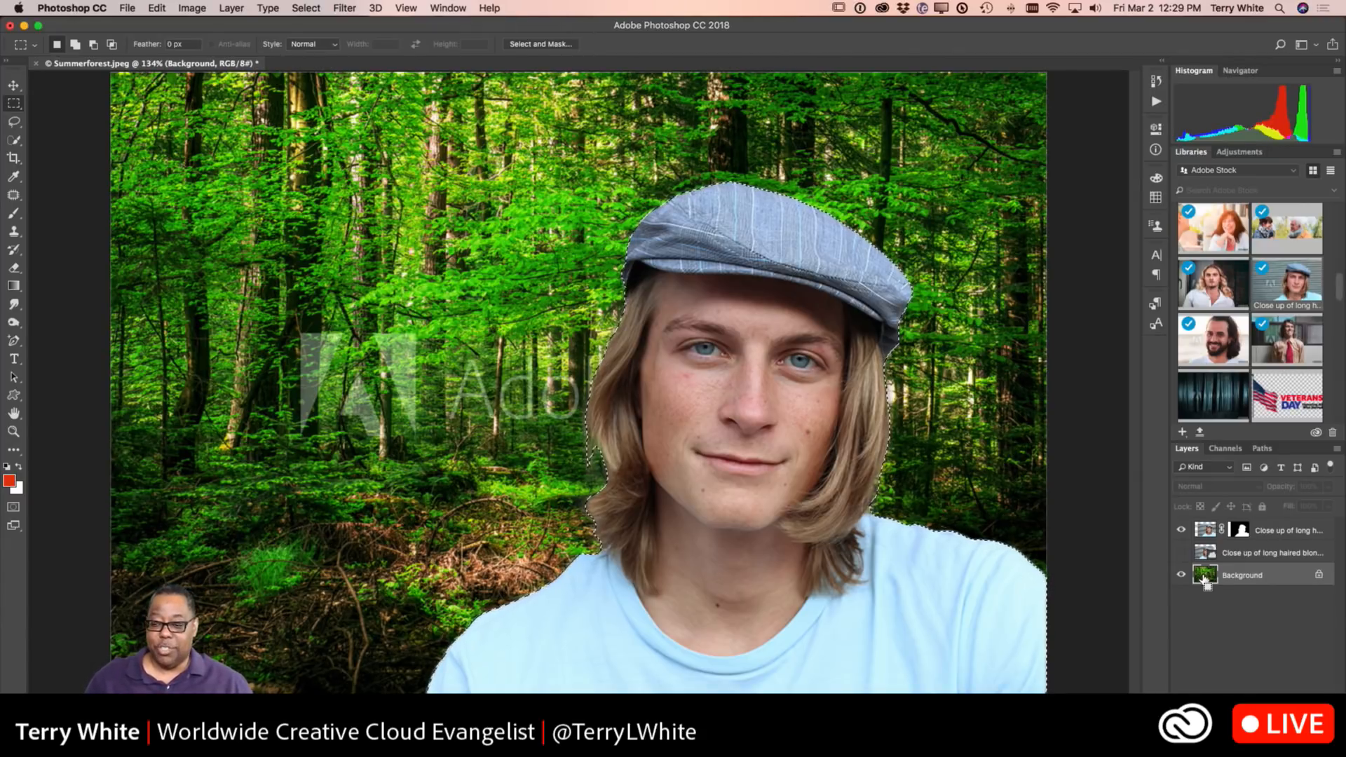
pyautogui.press('super+j')
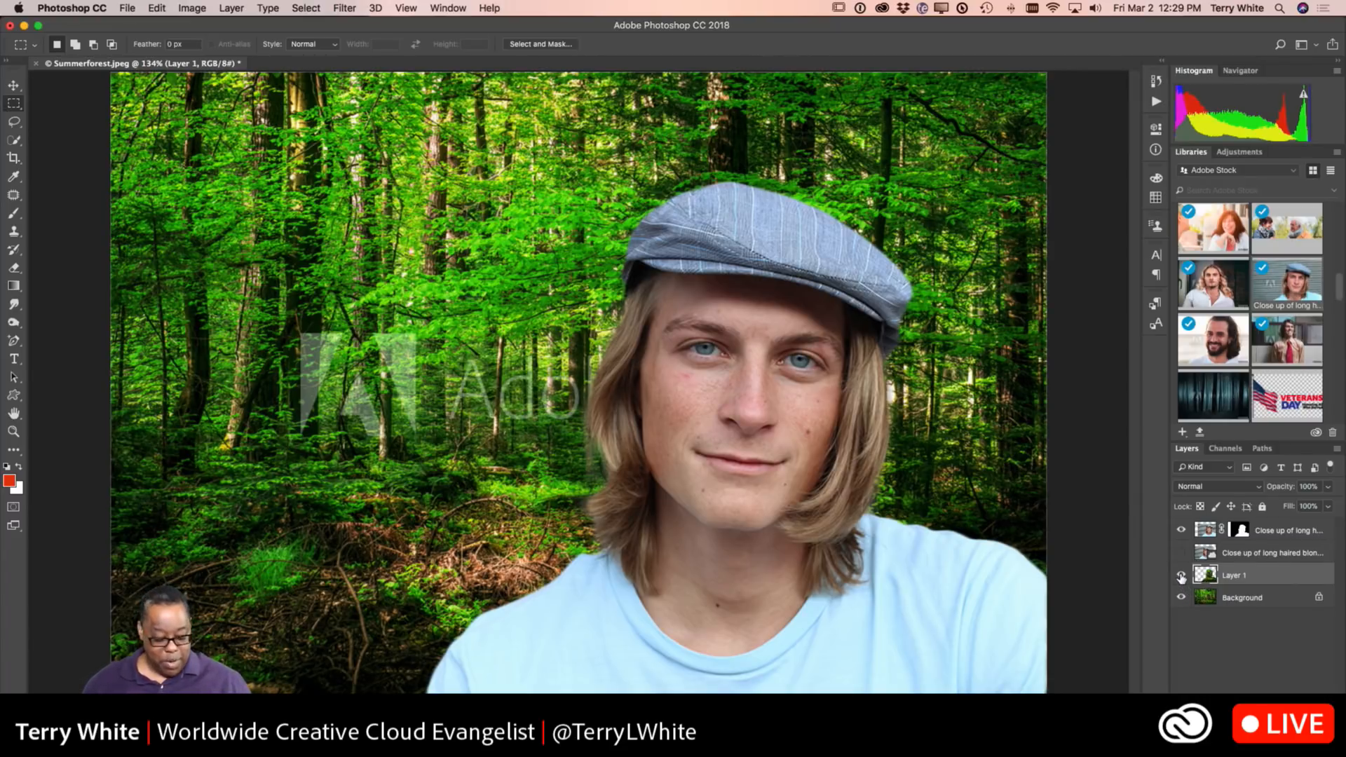
pyautogui.keyDown('alt'); pyautogui.click(1181, 576); pyautogui.keyUp('alt')
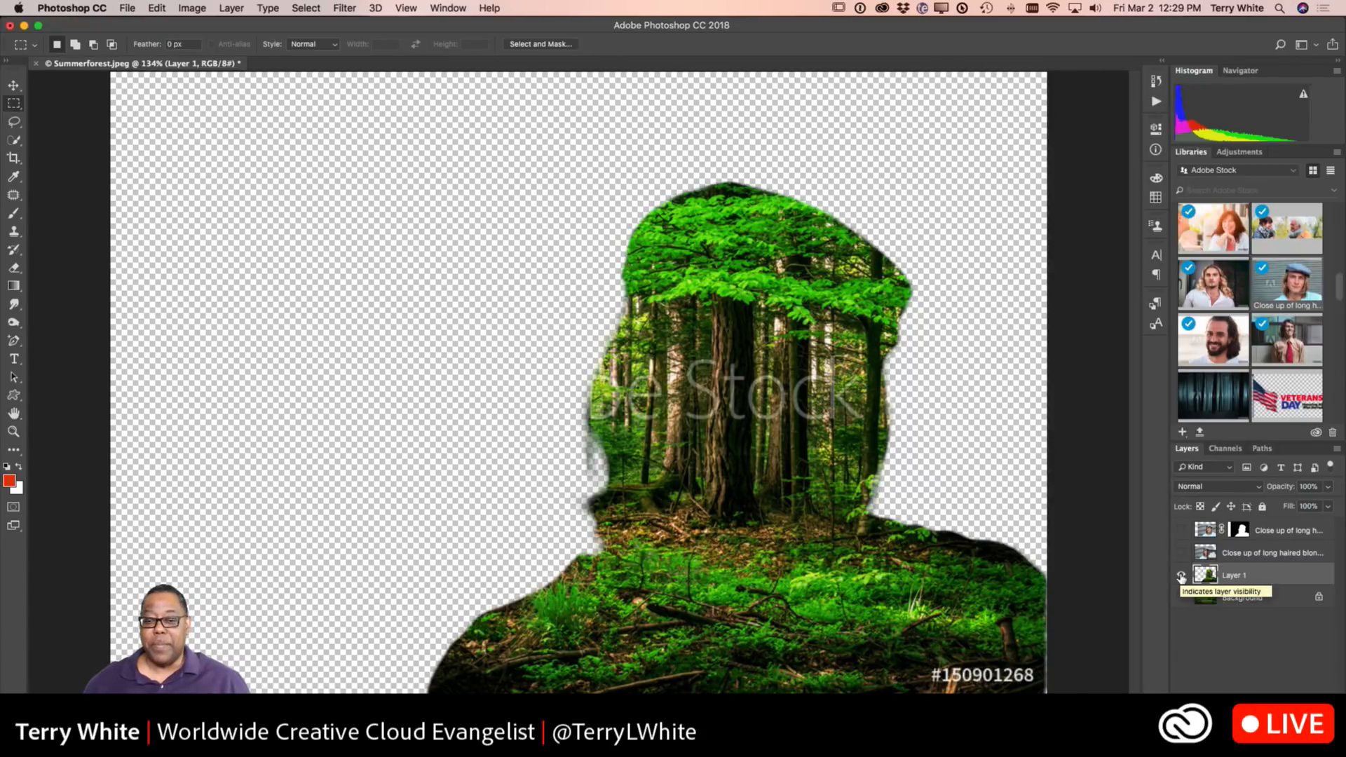
pyautogui.keyDown('alt'); pyautogui.click(1181, 576); pyautogui.keyUp('alt')
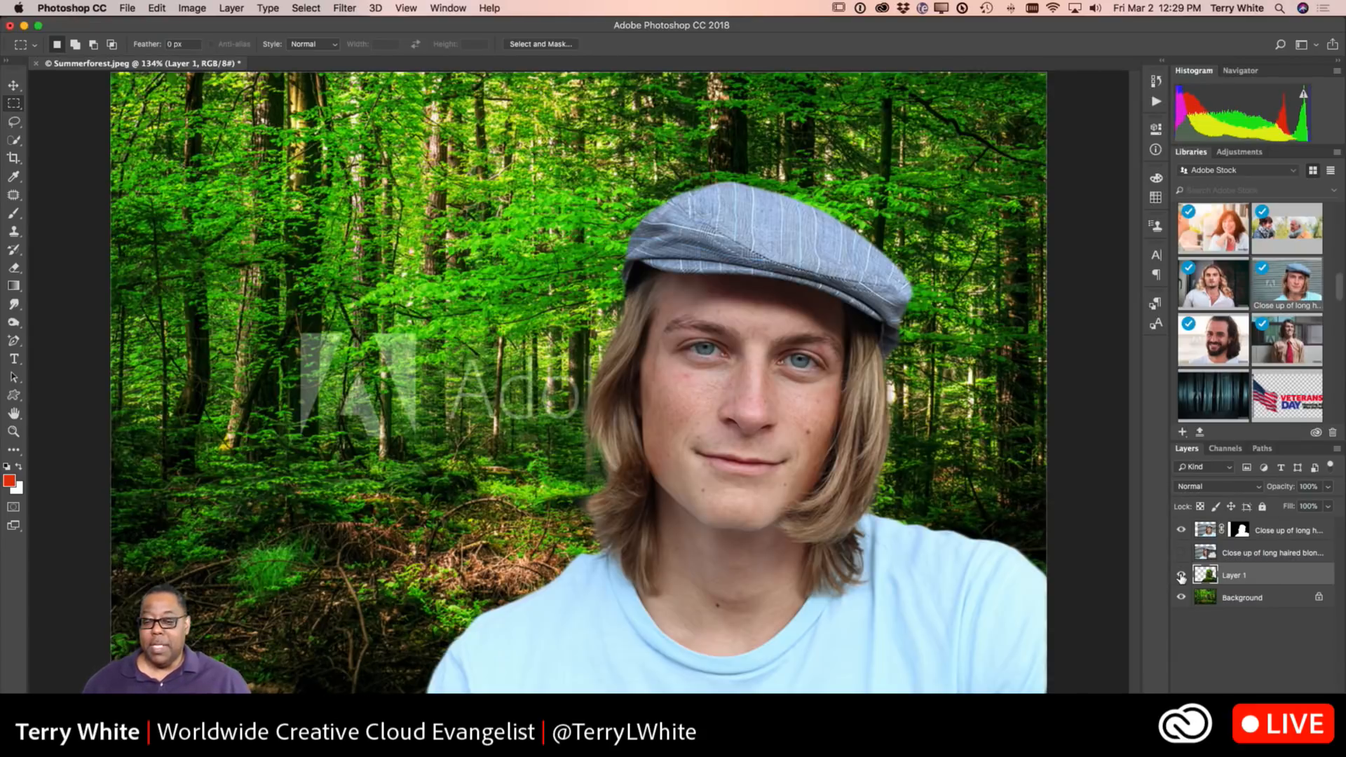
# - Rename the man-shaped forest layer as color and place it above the masked man layer
pyautogui.doubleClick(1229, 576)
pyautogui.write('color')
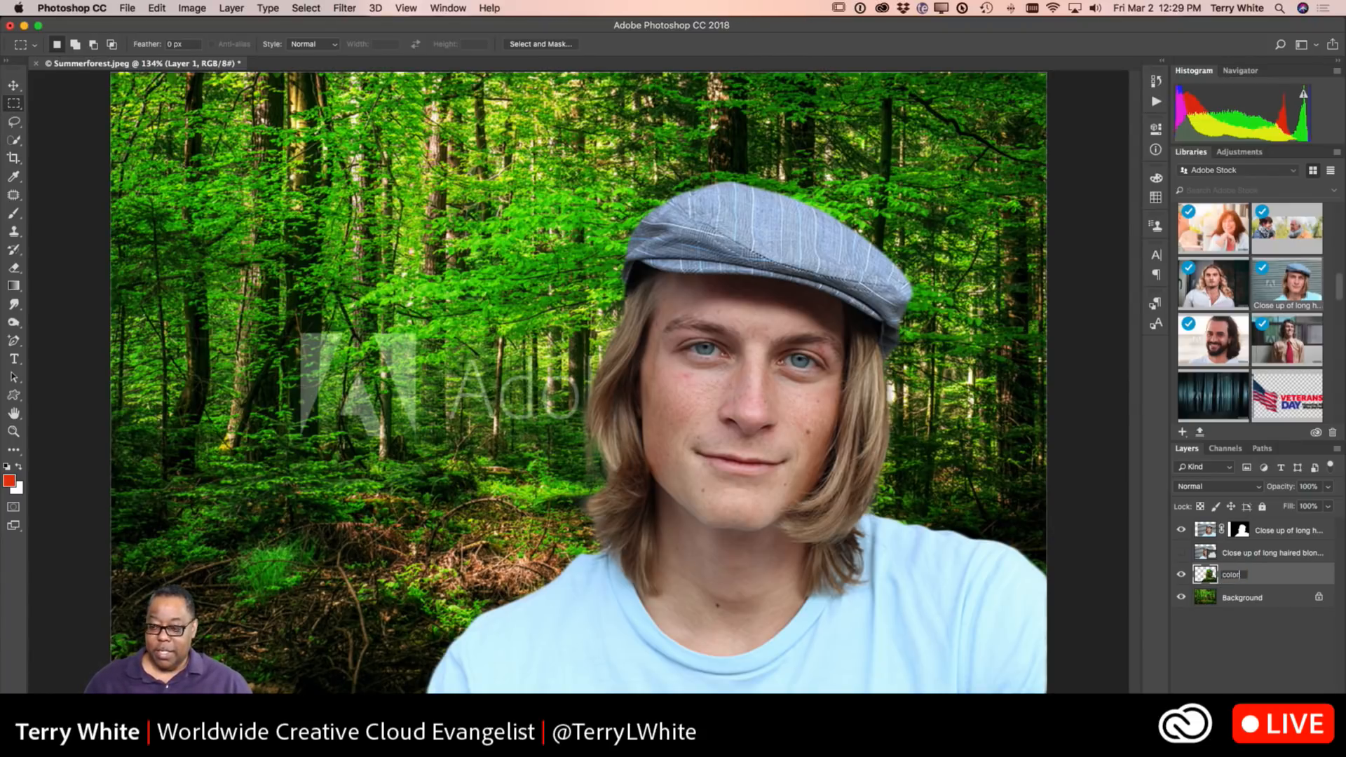
pyautogui.press('Return')
pyautogui.moveTo(1252, 580); pyautogui.dragTo(1250, 527)
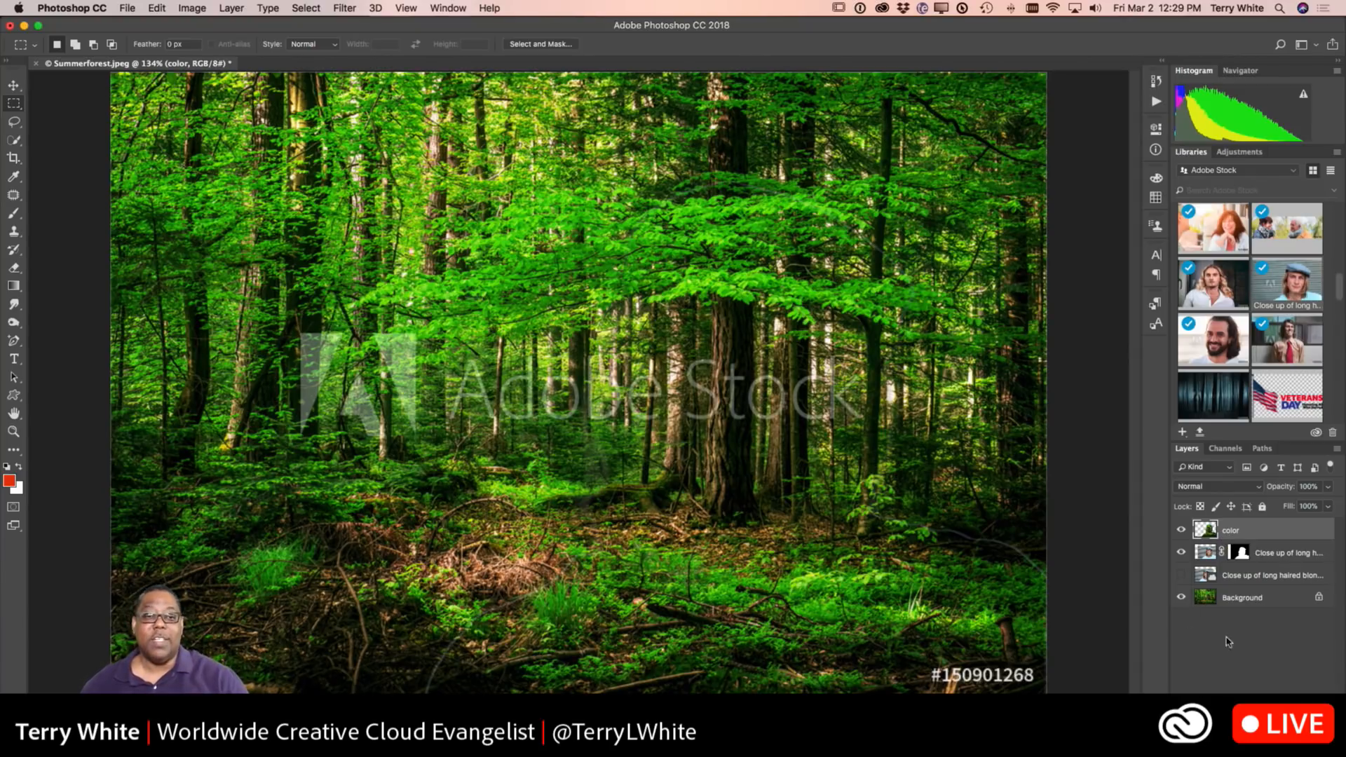
# - Apply the Average blur filter to the color layer
pyautogui.click(337, 9)
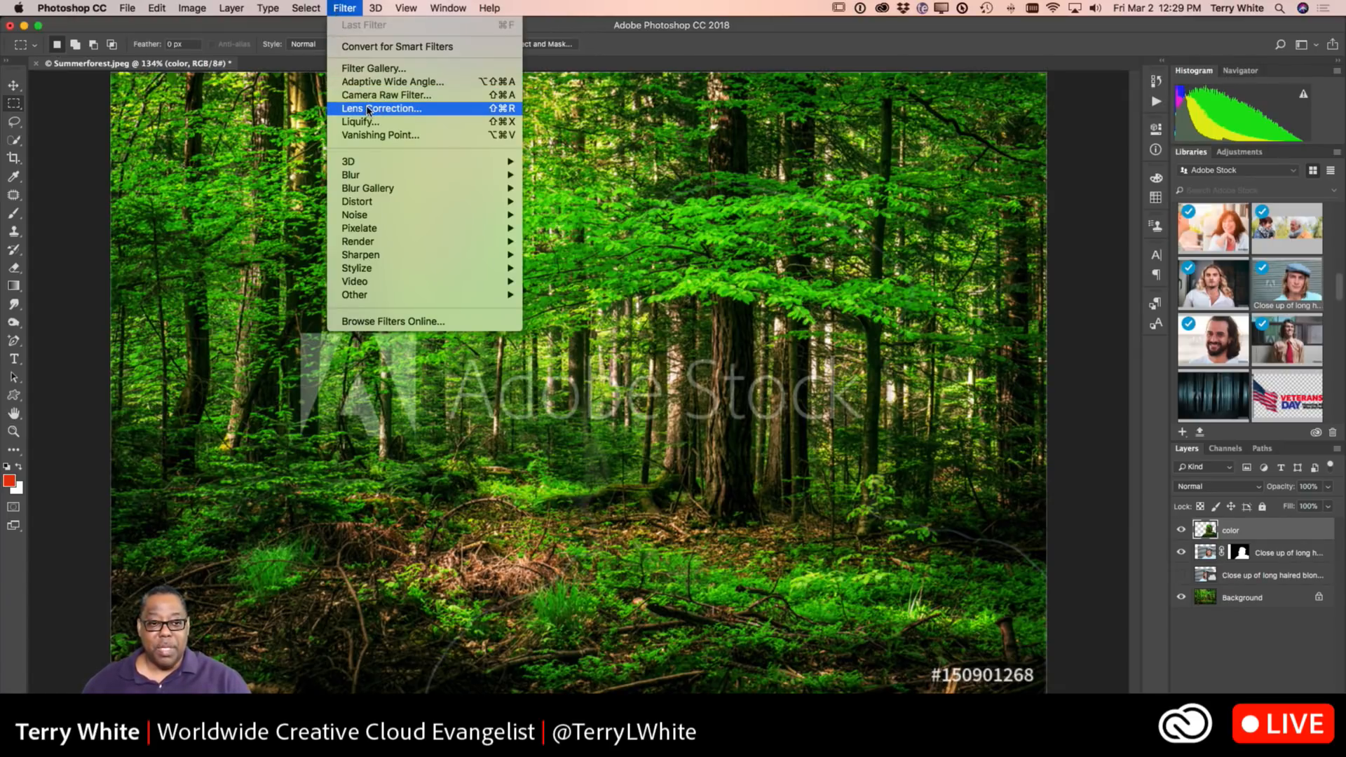
pyautogui.moveTo(484, 177)
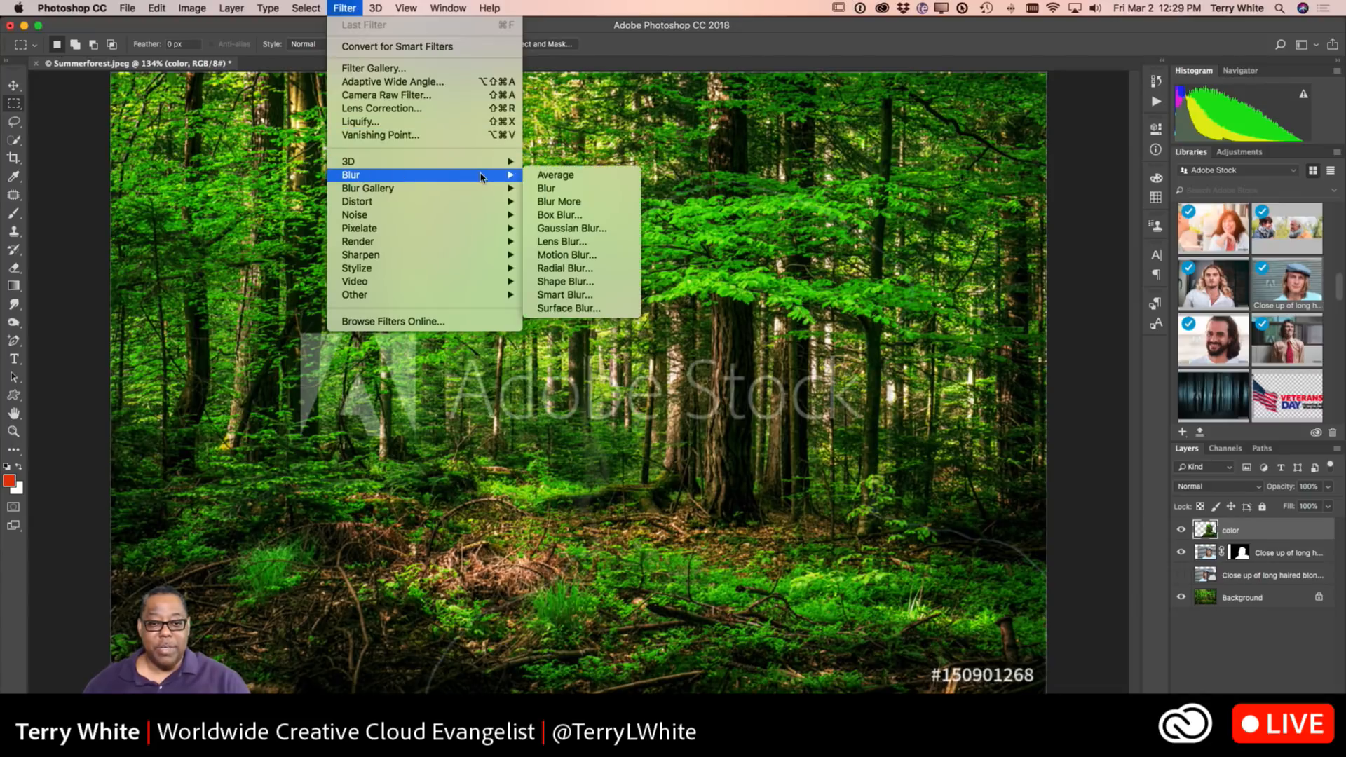
pyautogui.click(561, 177)
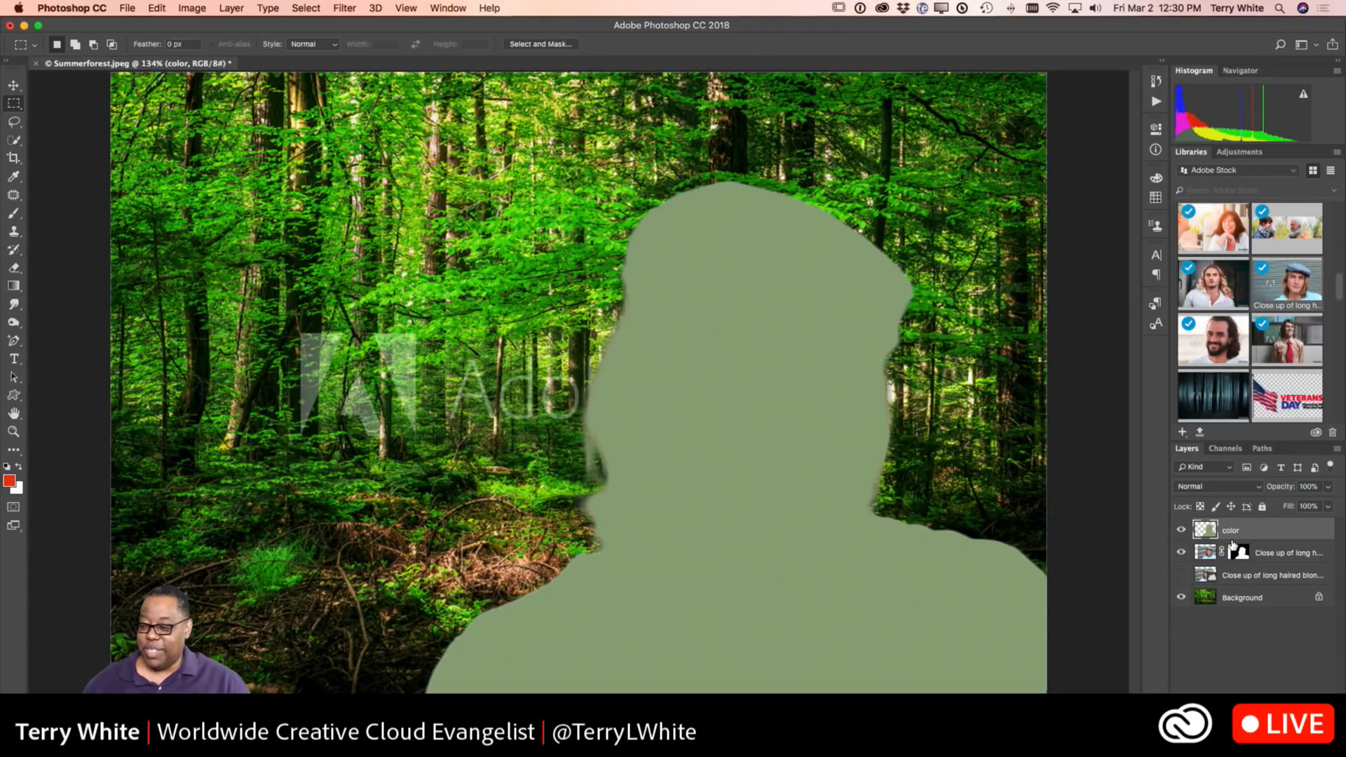
# - Set the color layer's blend mode to Color and lower its opacity to 39%
pyautogui.click(1207, 487)
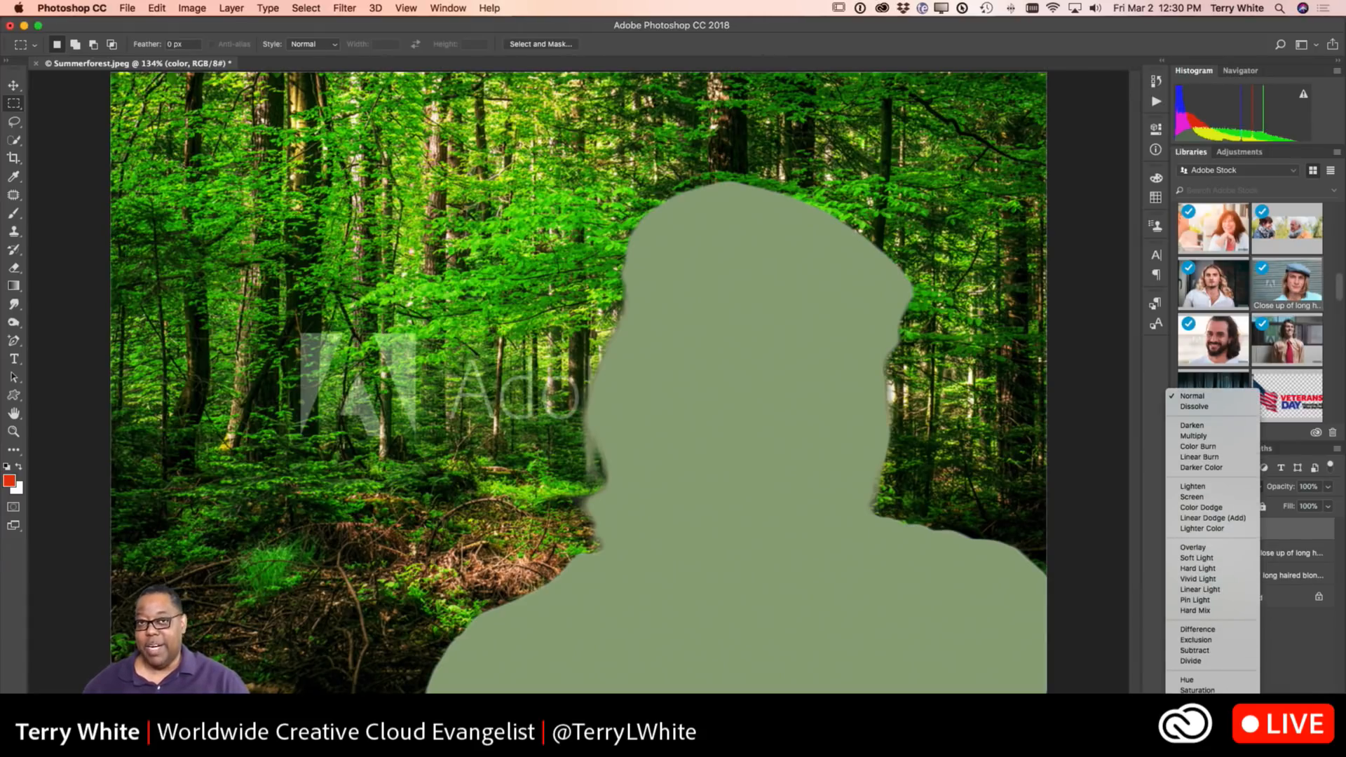
pyautogui.click(1187, 700)
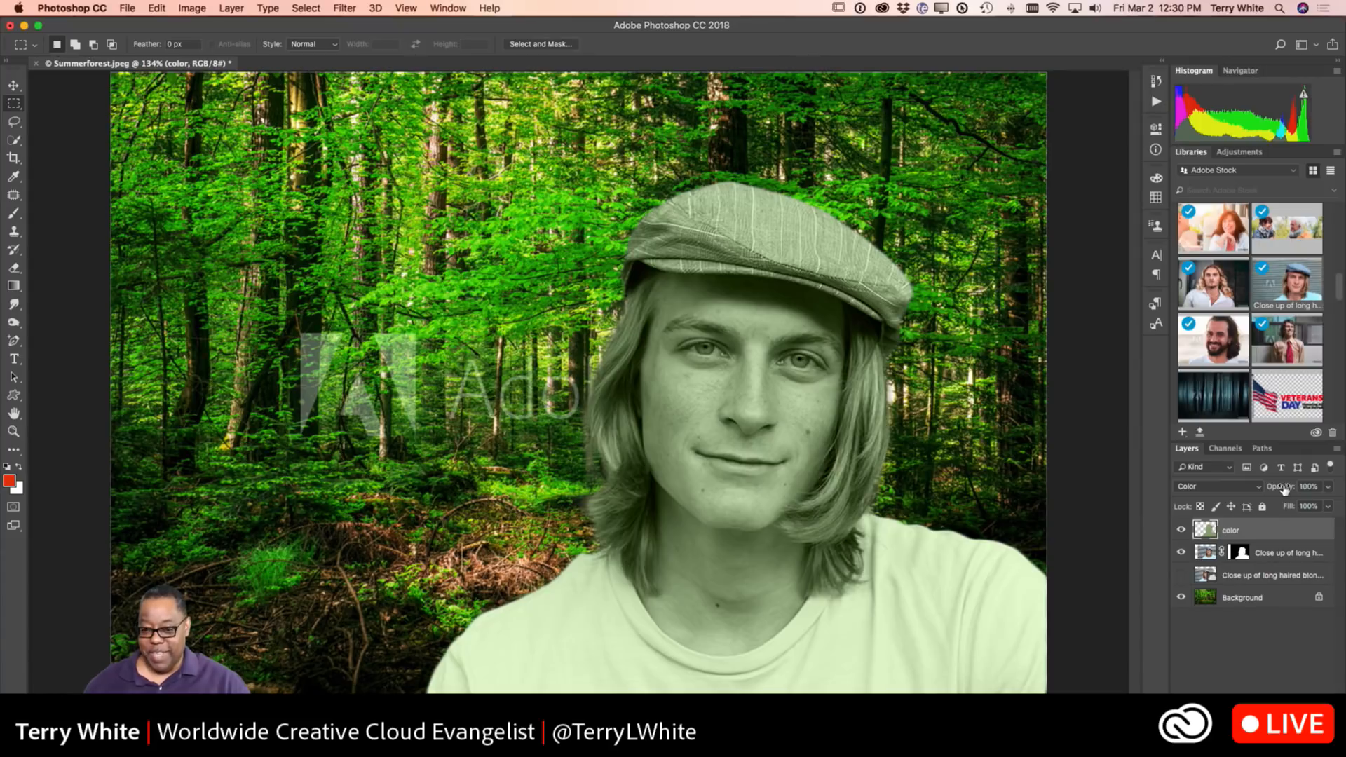
pyautogui.moveTo(1283, 488); pyautogui.dragTo(1241, 497)
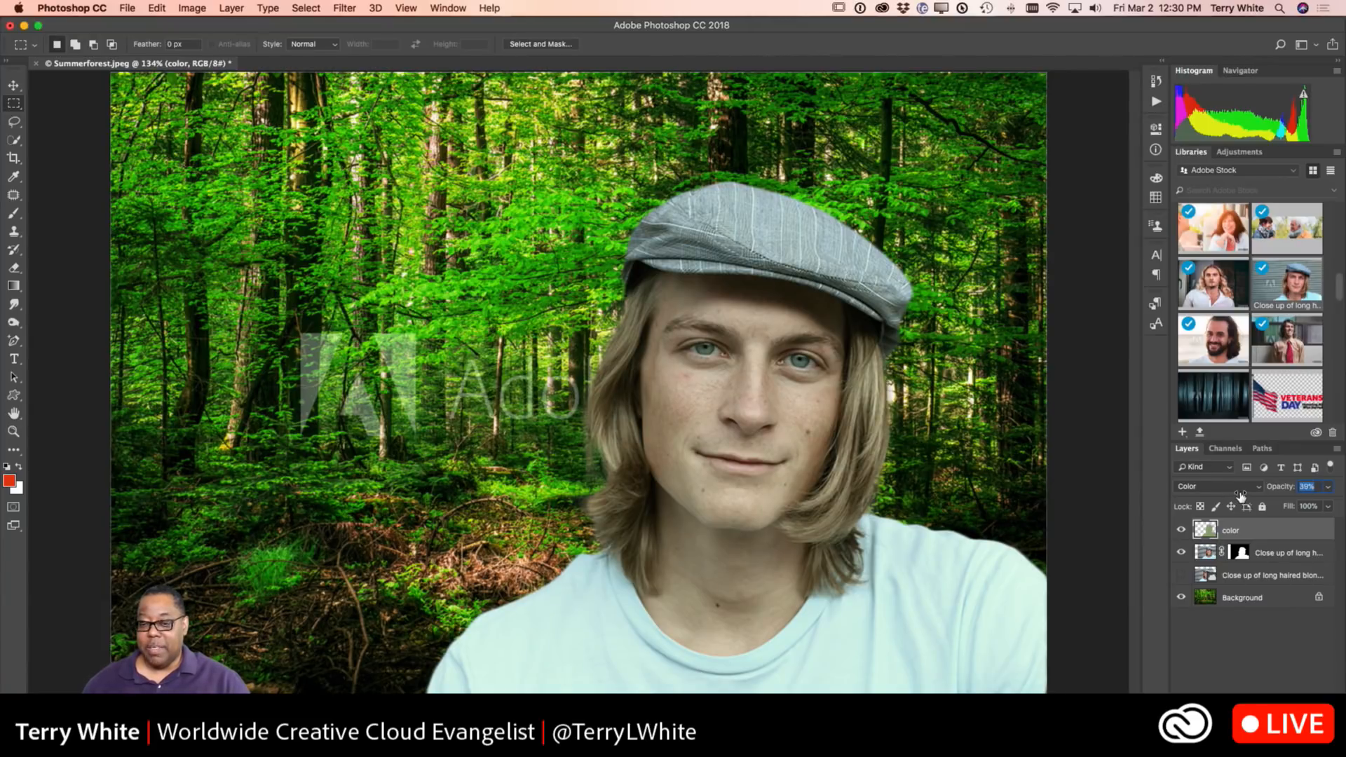
# - Compare the man with and without the color layer, and reduce that layer's opacity to 30%
pyautogui.click(1182, 531)
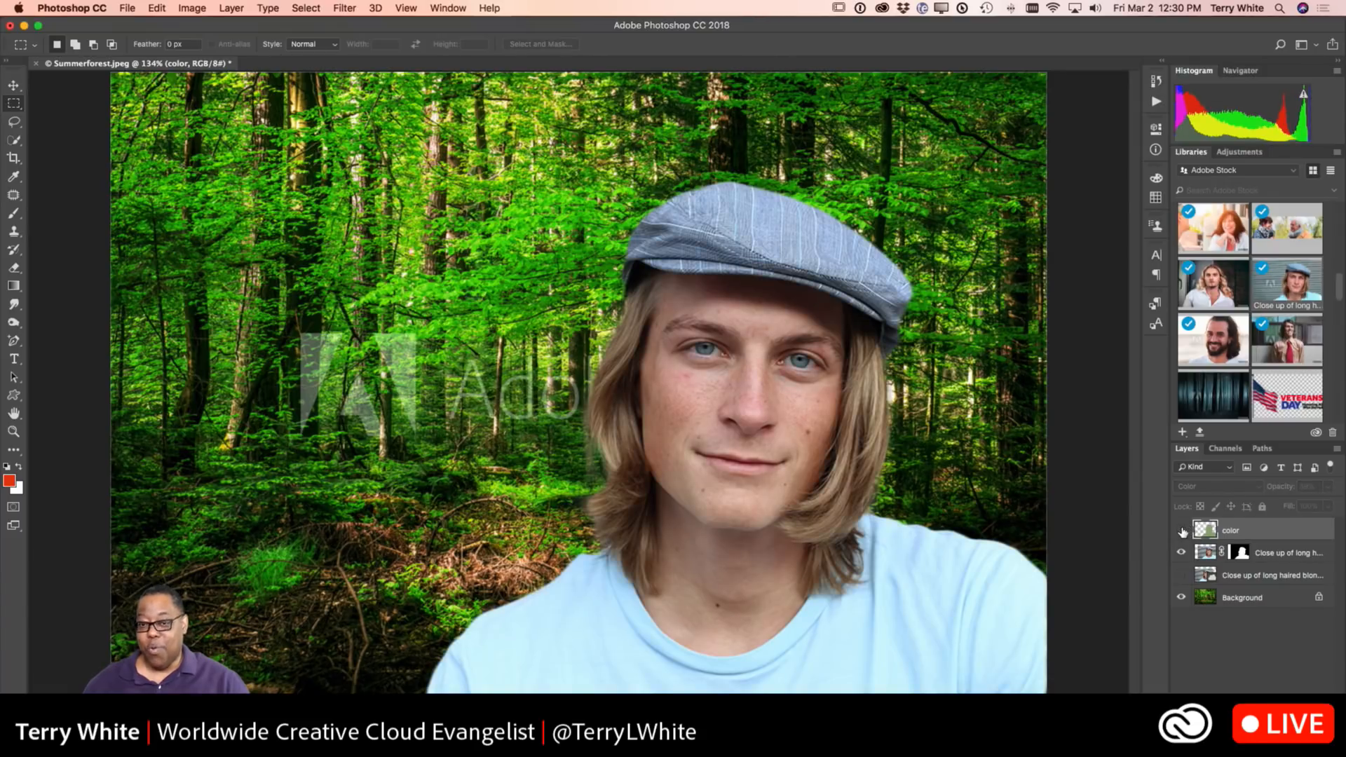
pyautogui.click(1182, 531)
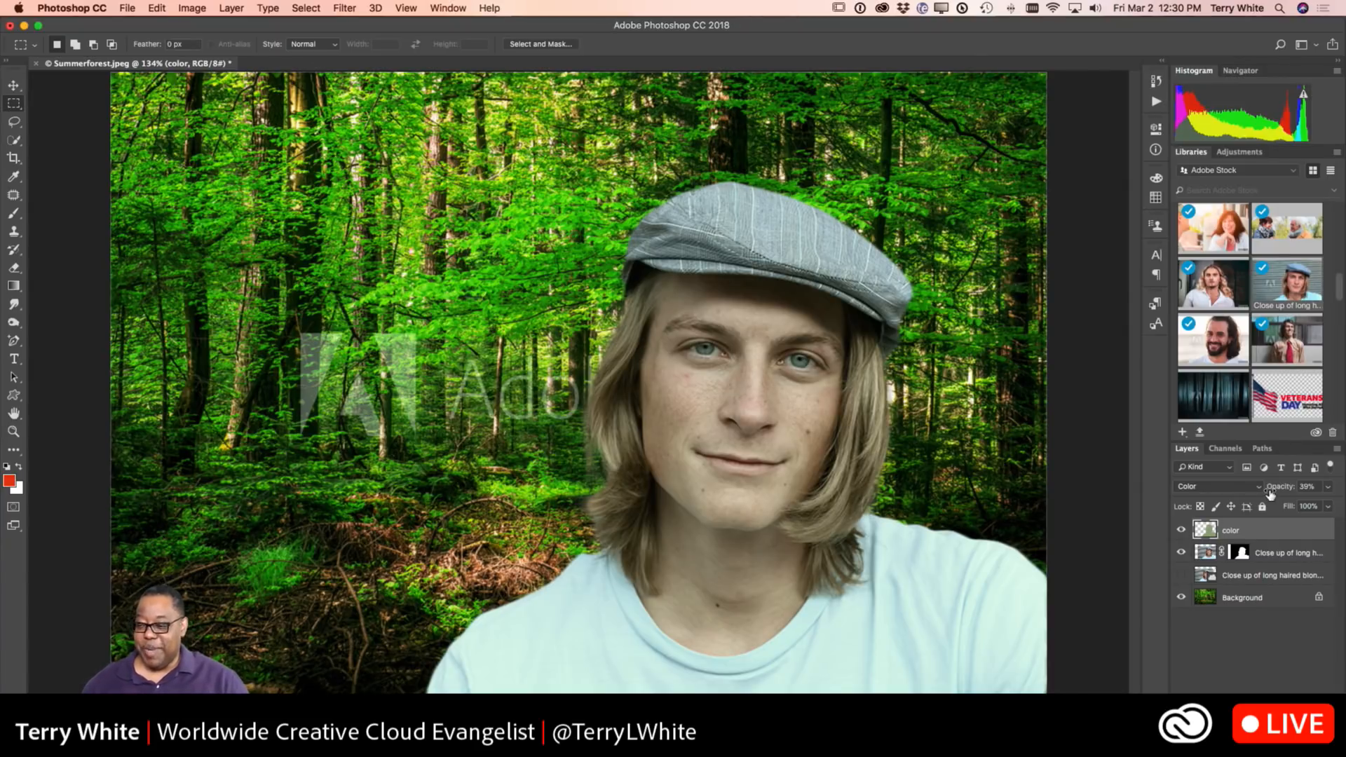
pyautogui.moveTo(1284, 493); pyautogui.dragTo(1281, 493)
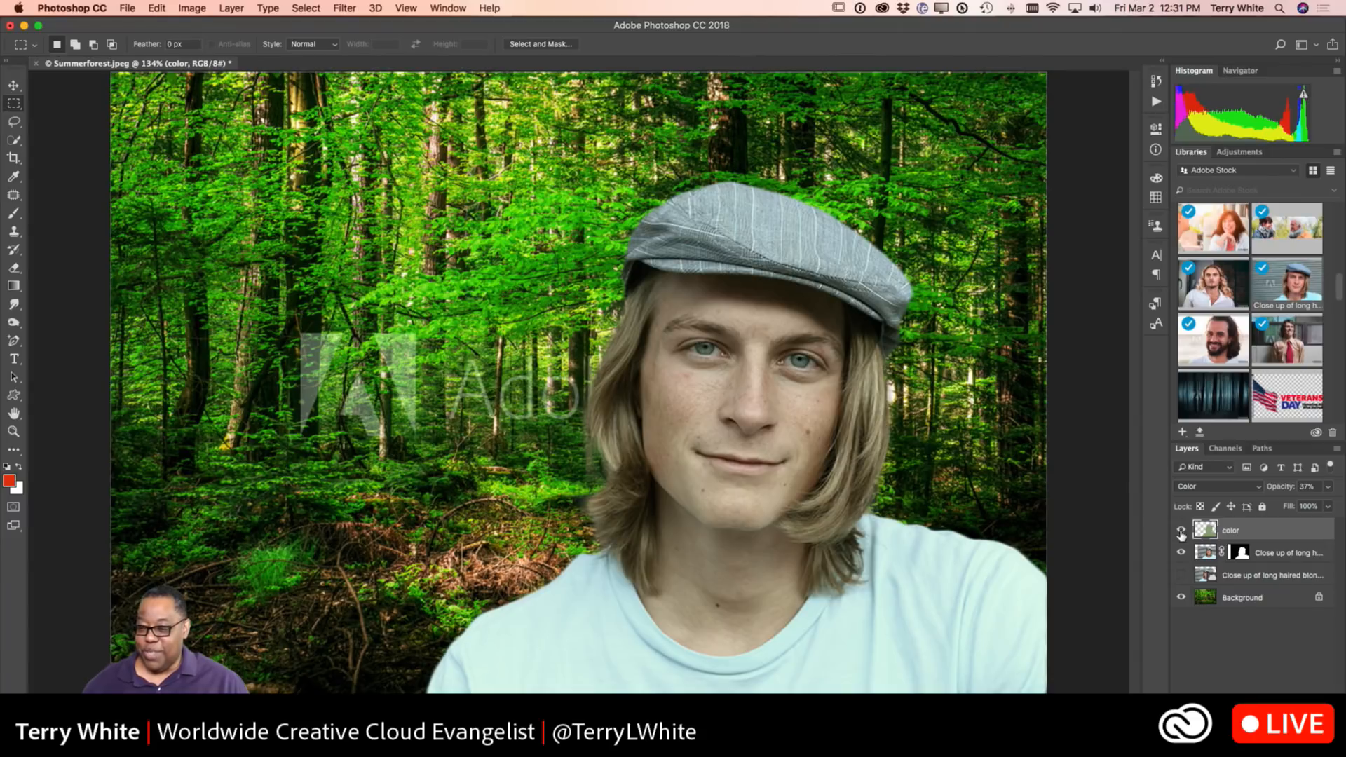
pyautogui.moveTo(1270, 489)
pyautogui.mouseDown()
pyautogui.moveTo(1282, 489)
pyautogui.moveTo(1240, 493)
pyautogui.moveTo(1262, 489)
pyautogui.mouseUp()
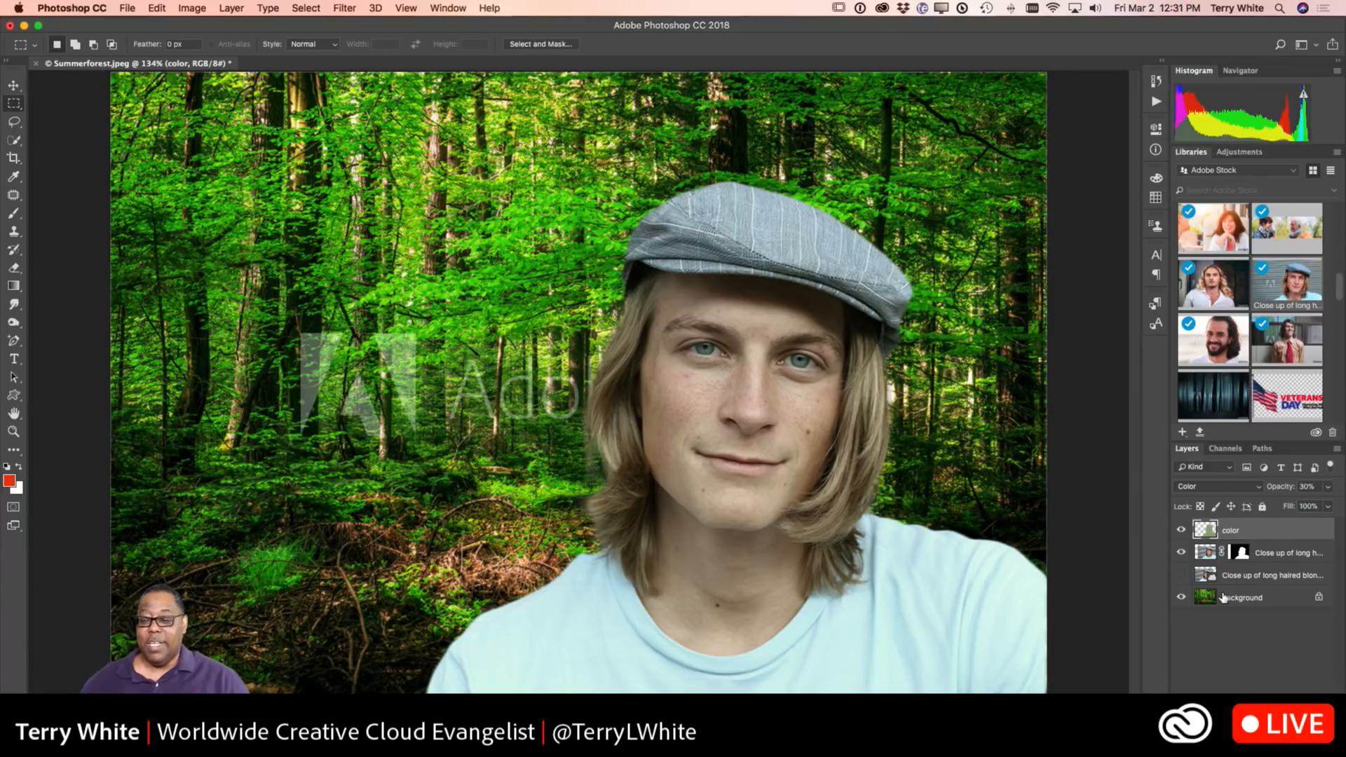
# - Convert the masked man layer for Smart Filters
pyautogui.click(1205, 553)
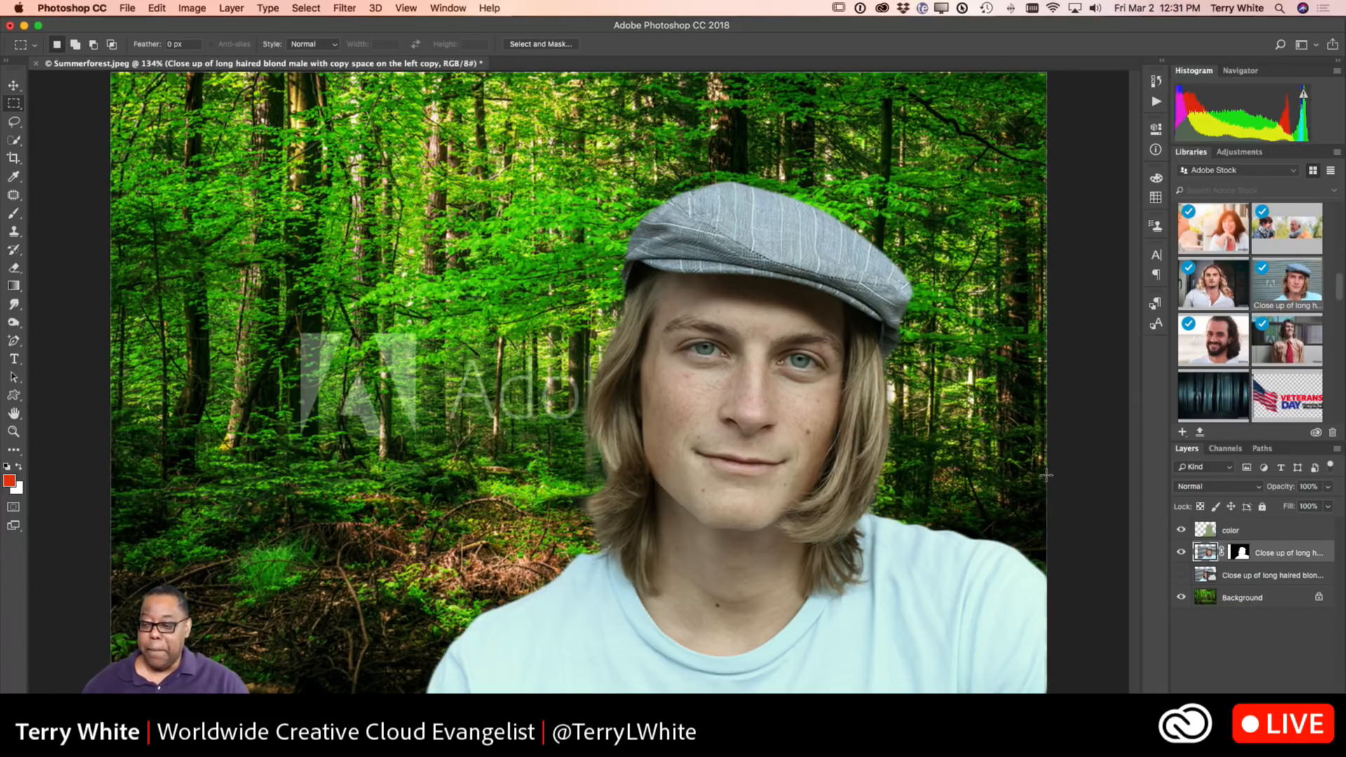
pyautogui.click(341, 8)
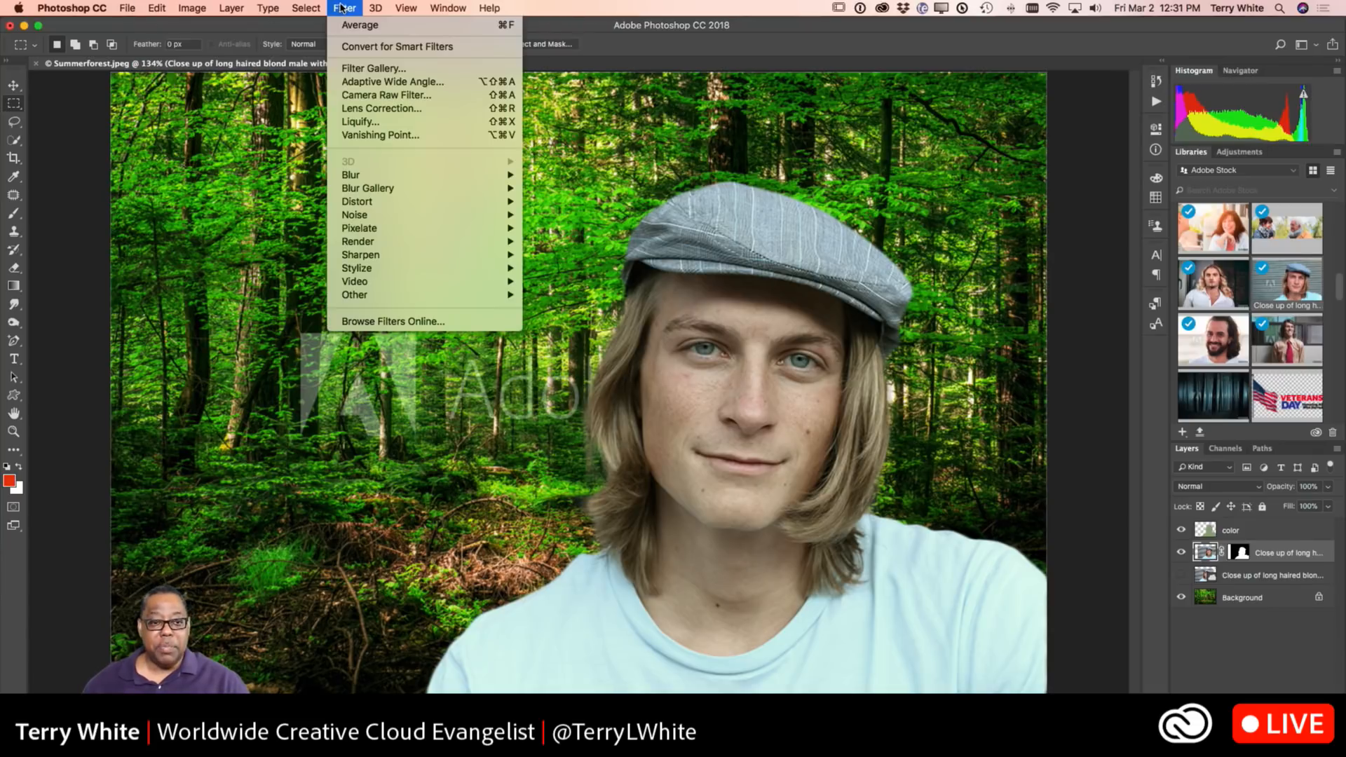
pyautogui.click(340, 47)
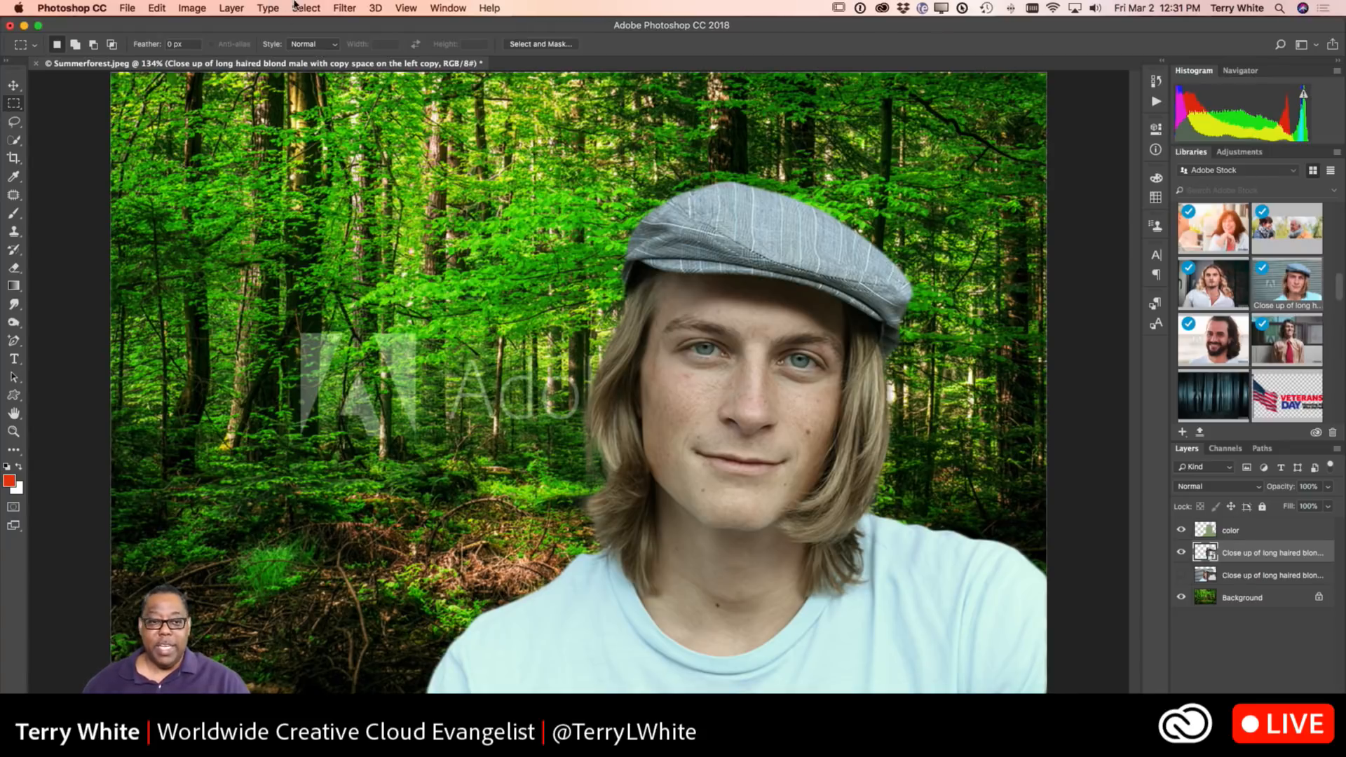
# - Apply the Camera Raw Filter to the man's smart object layer with Exposure set to -0.35
pyautogui.click(343, 9)
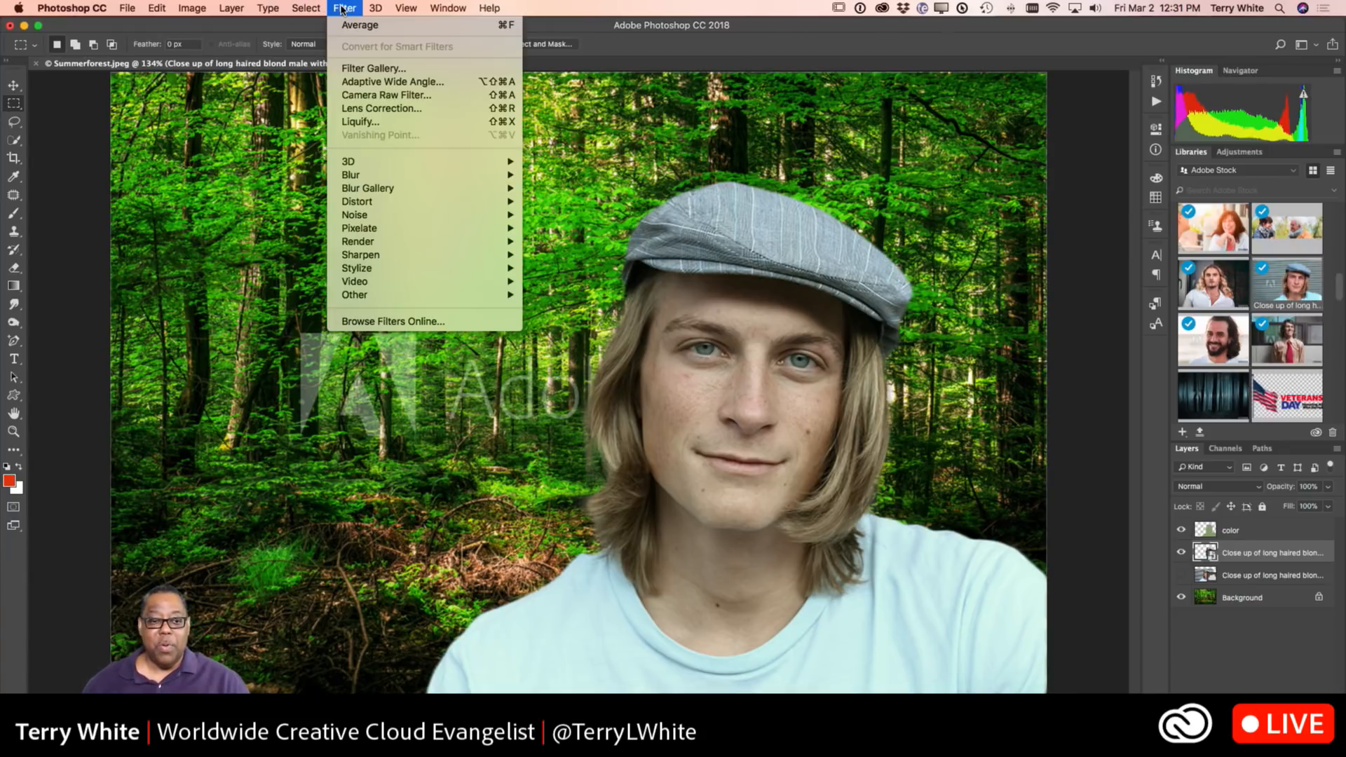
pyautogui.click(351, 95)
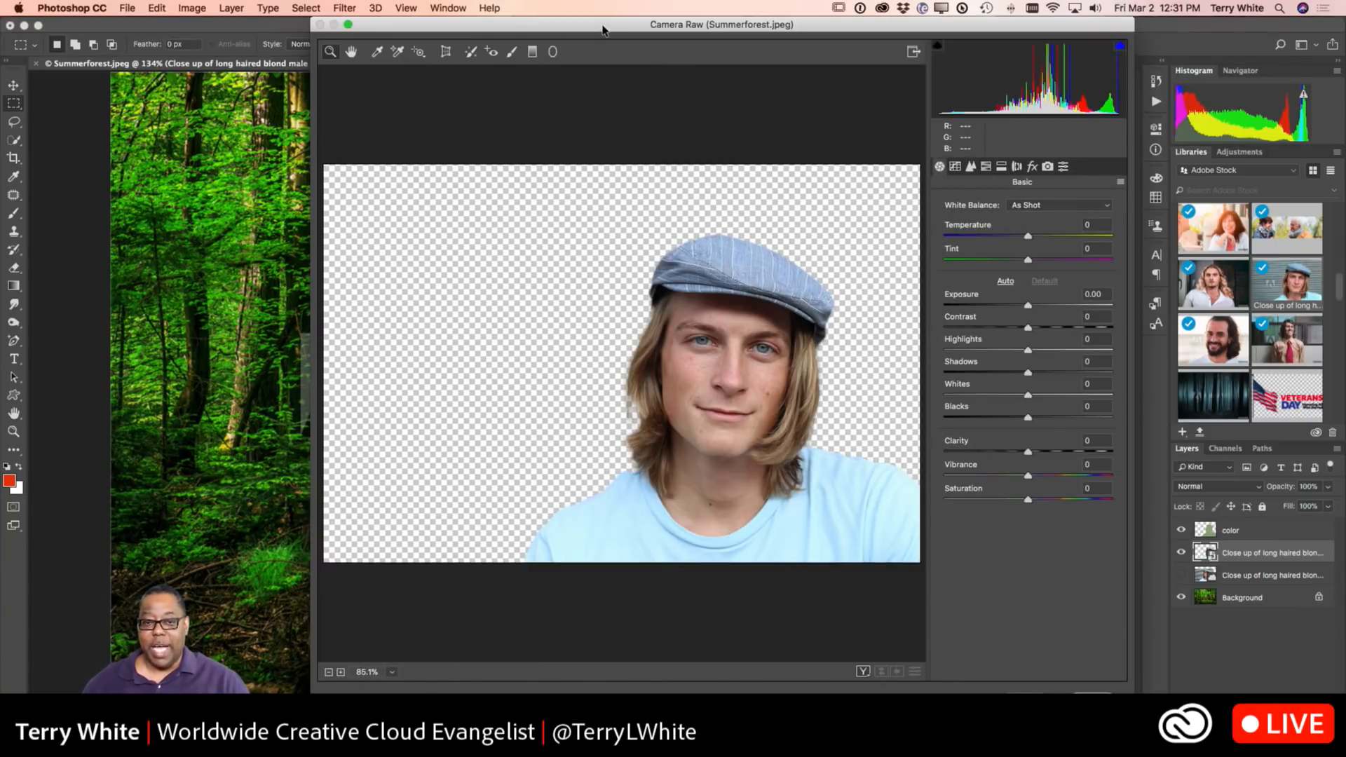
pyautogui.moveTo(625, 53); pyautogui.dragTo(91, 59)
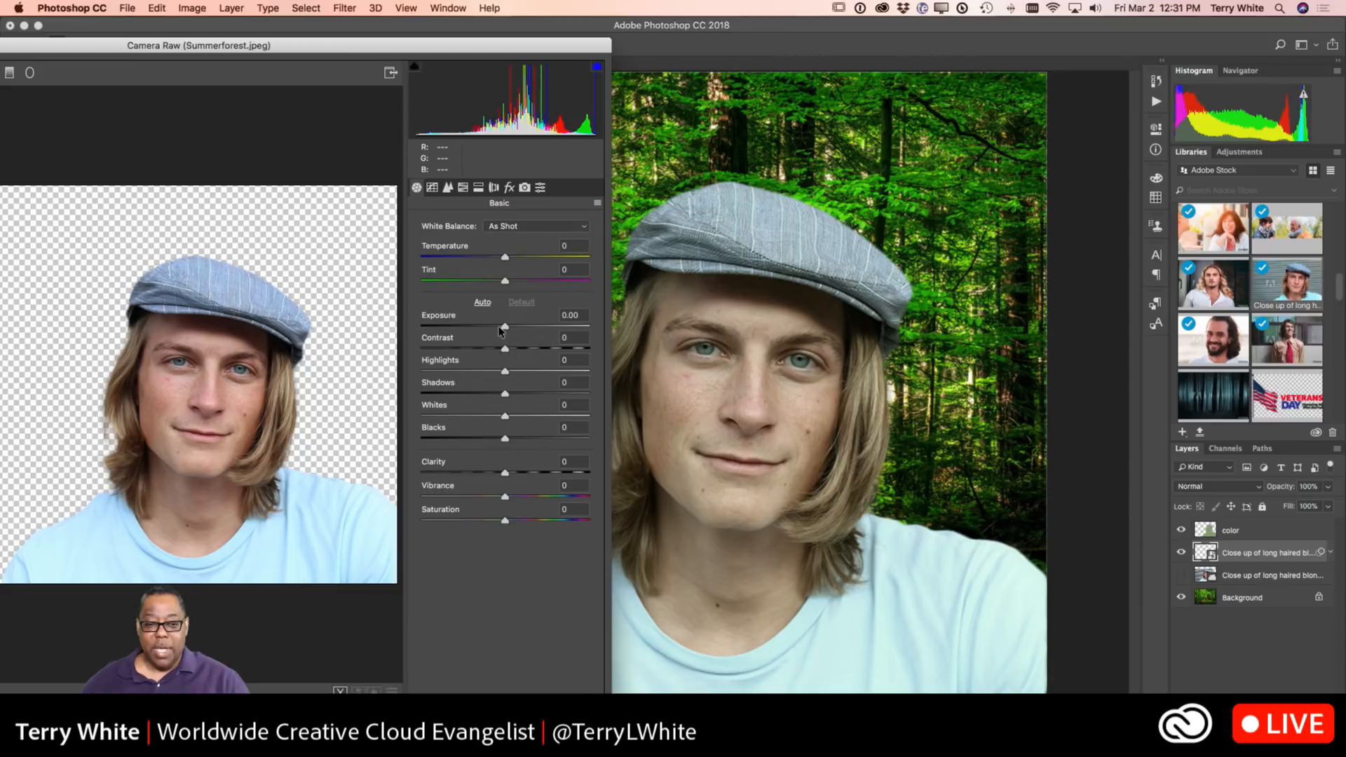
pyautogui.moveTo(504, 328); pyautogui.dragTo(489, 328)
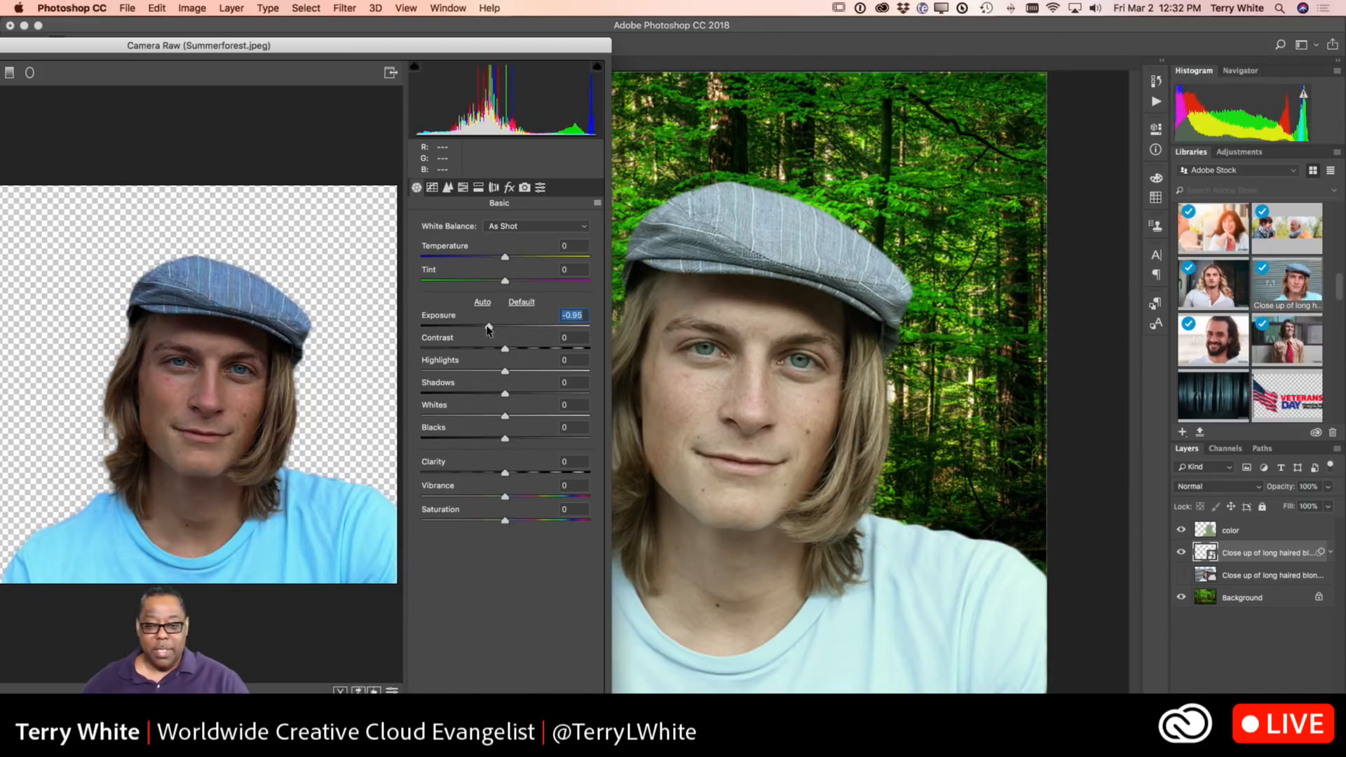
pyautogui.moveTo(365, 46); pyautogui.dragTo(776, 19)
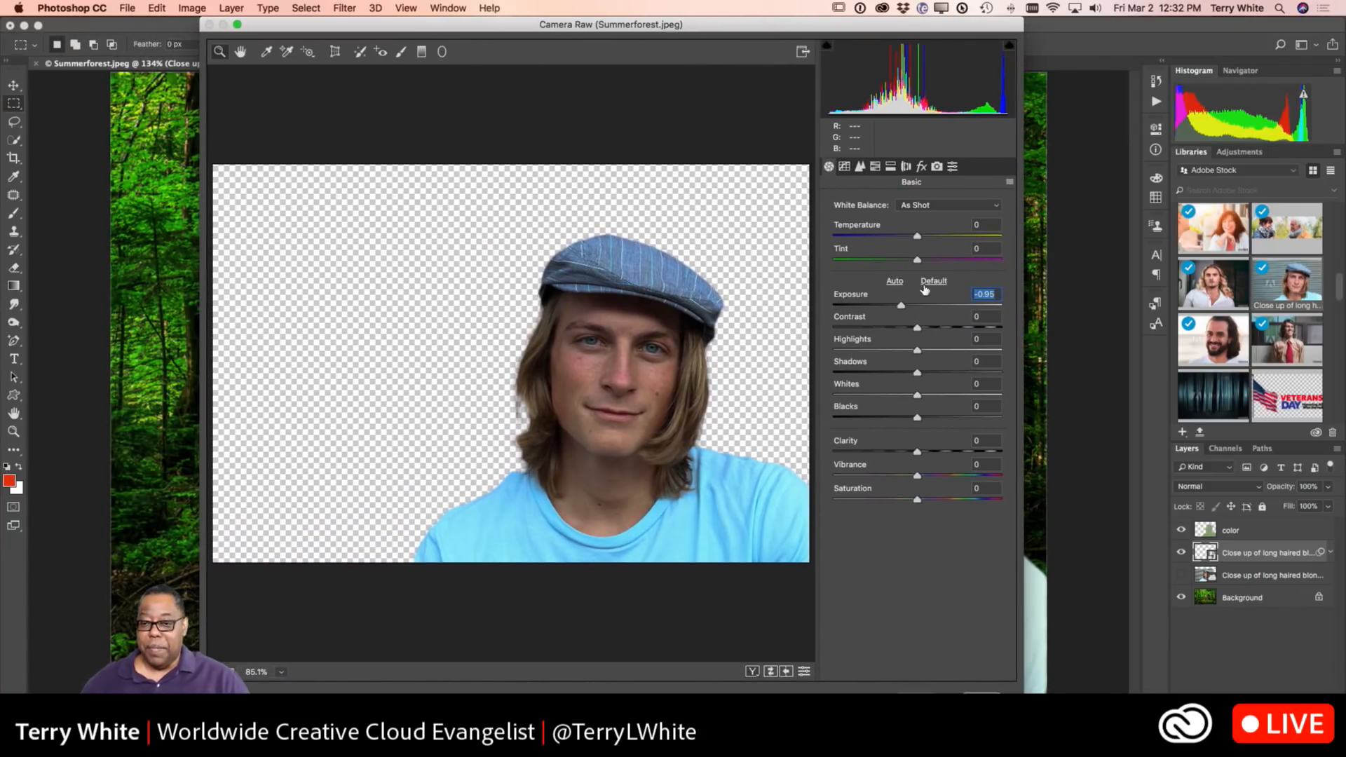
pyautogui.moveTo(901, 306); pyautogui.dragTo(919, 307)
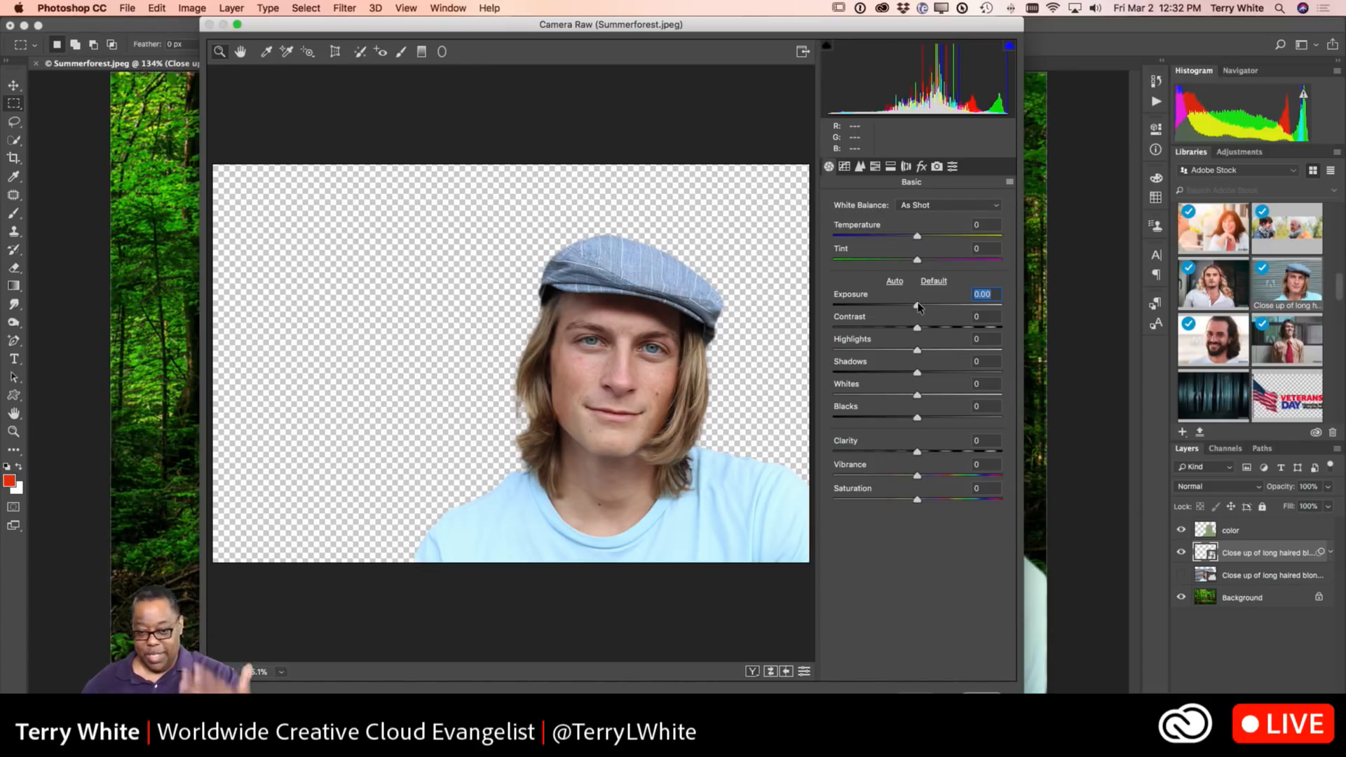
pyautogui.moveTo(918, 306); pyautogui.dragTo(913, 309)
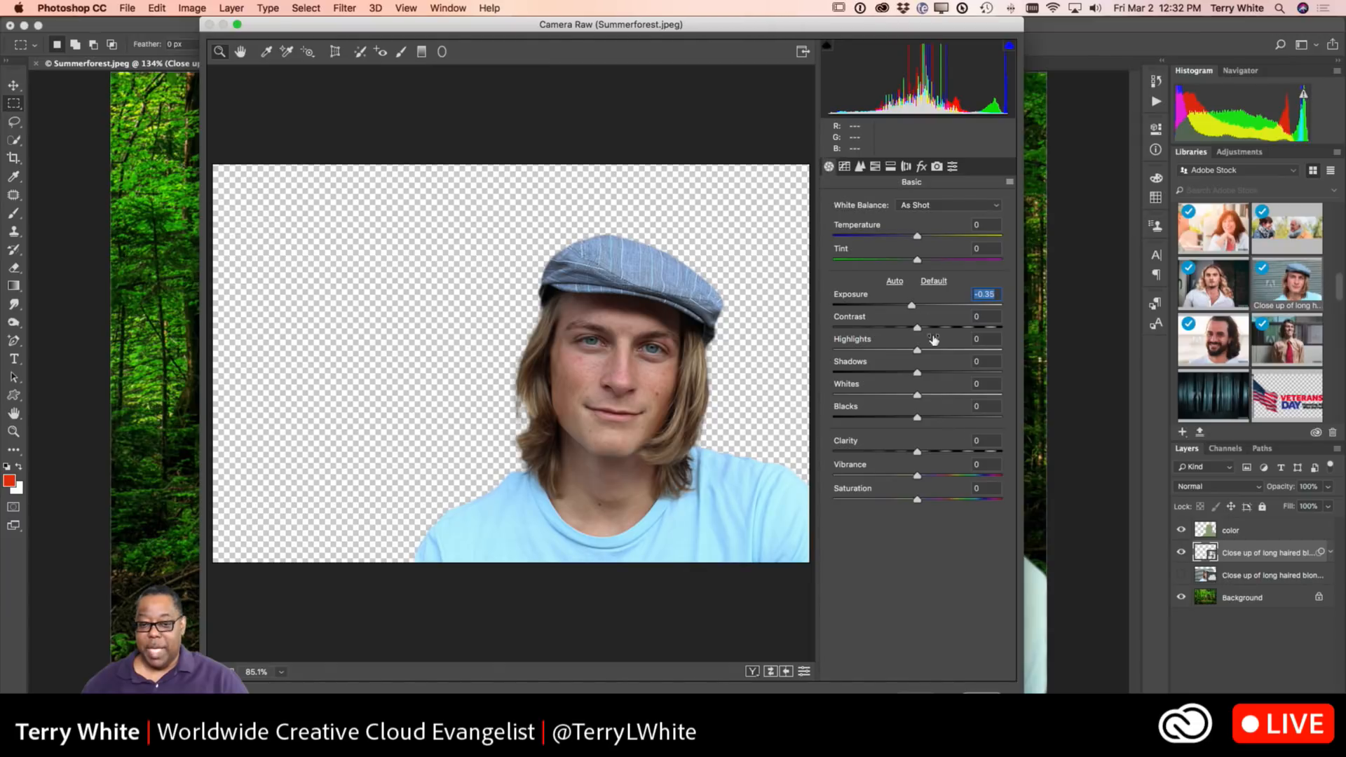
pyautogui.click(981, 691)
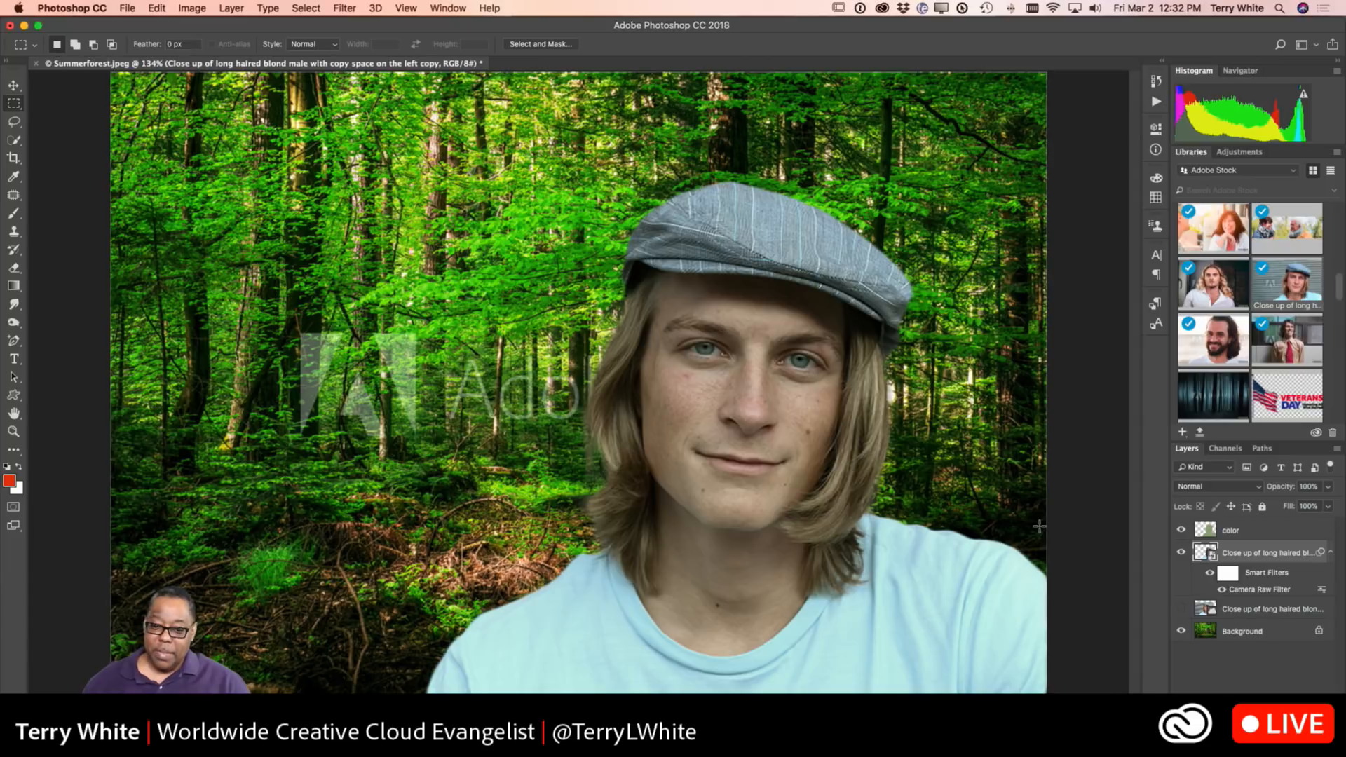
# - Edit the man layer's Camera Raw smart filter and lower its Exposure to -0.55
pyautogui.doubleClick(1242, 590)
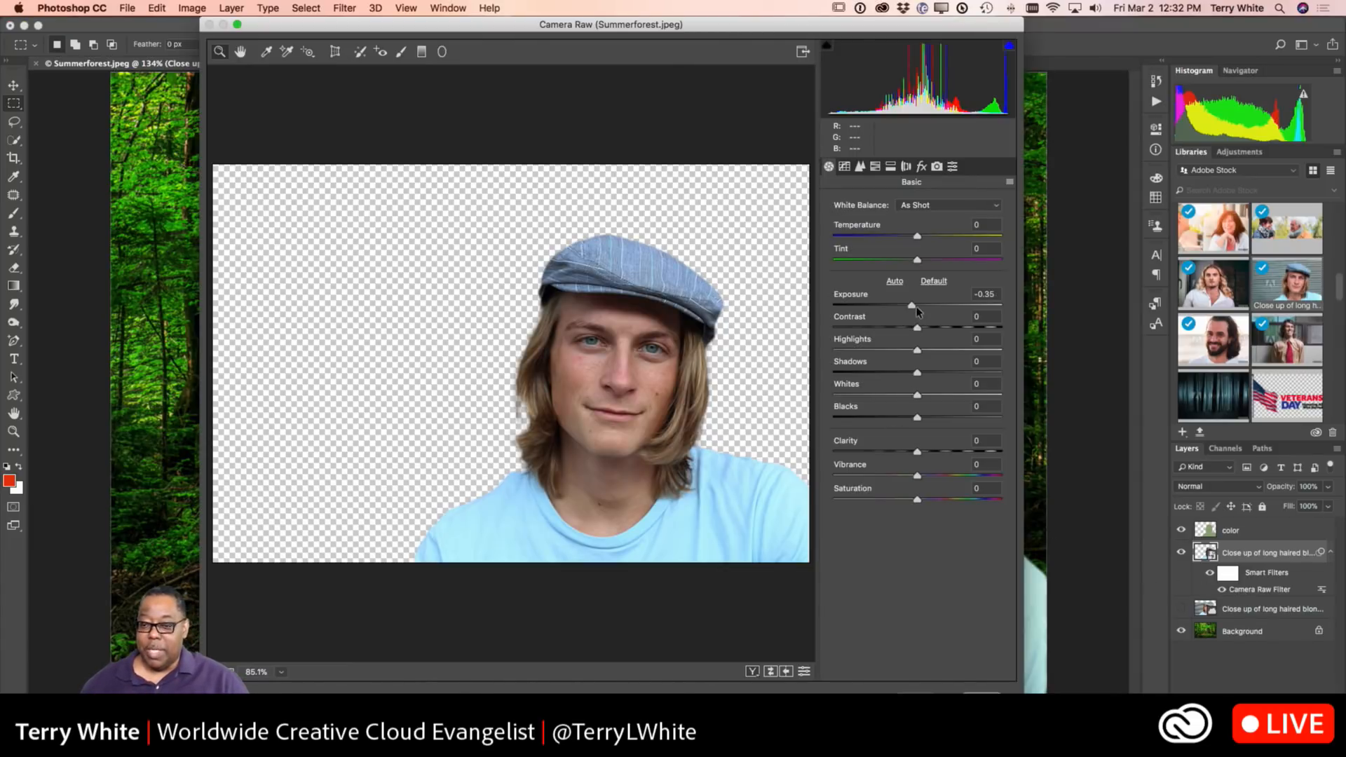
pyautogui.moveTo(913, 310); pyautogui.dragTo(909, 310)
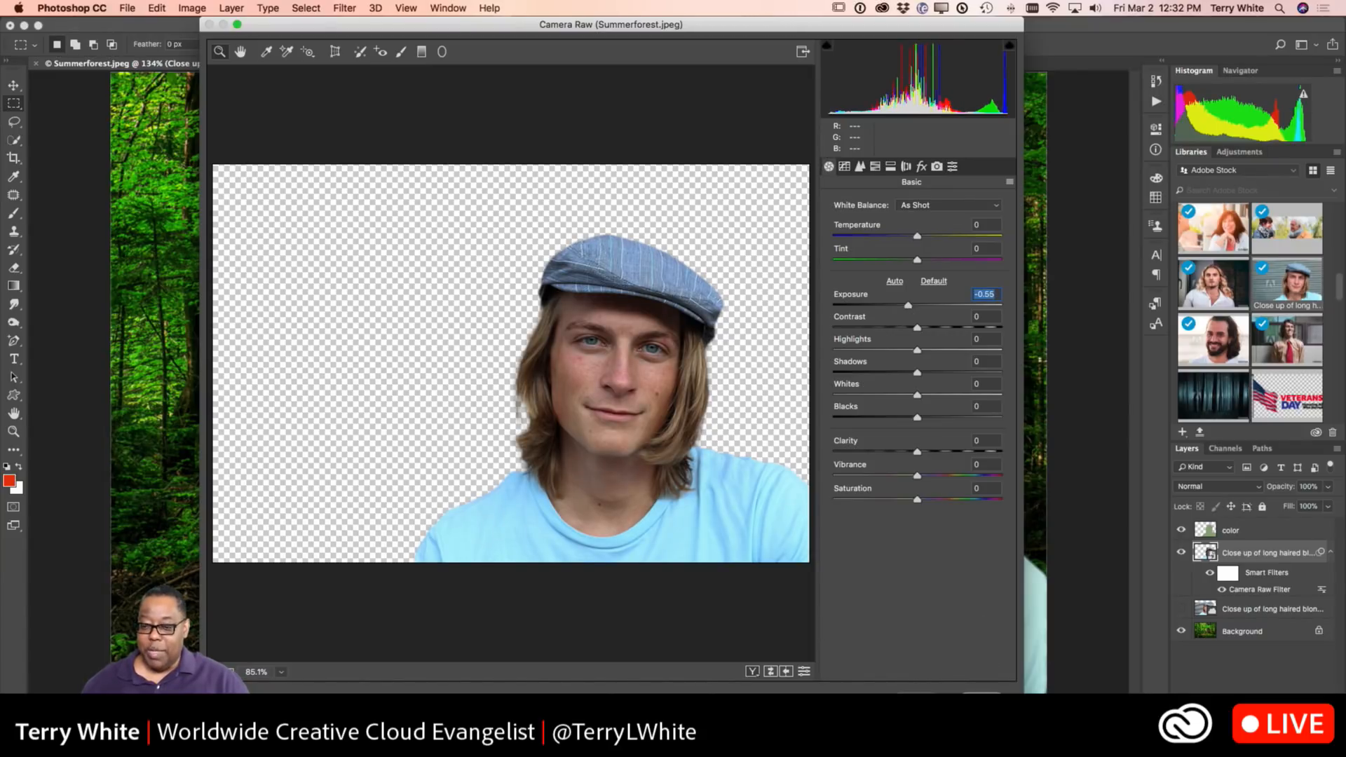
pyautogui.click(990, 681)
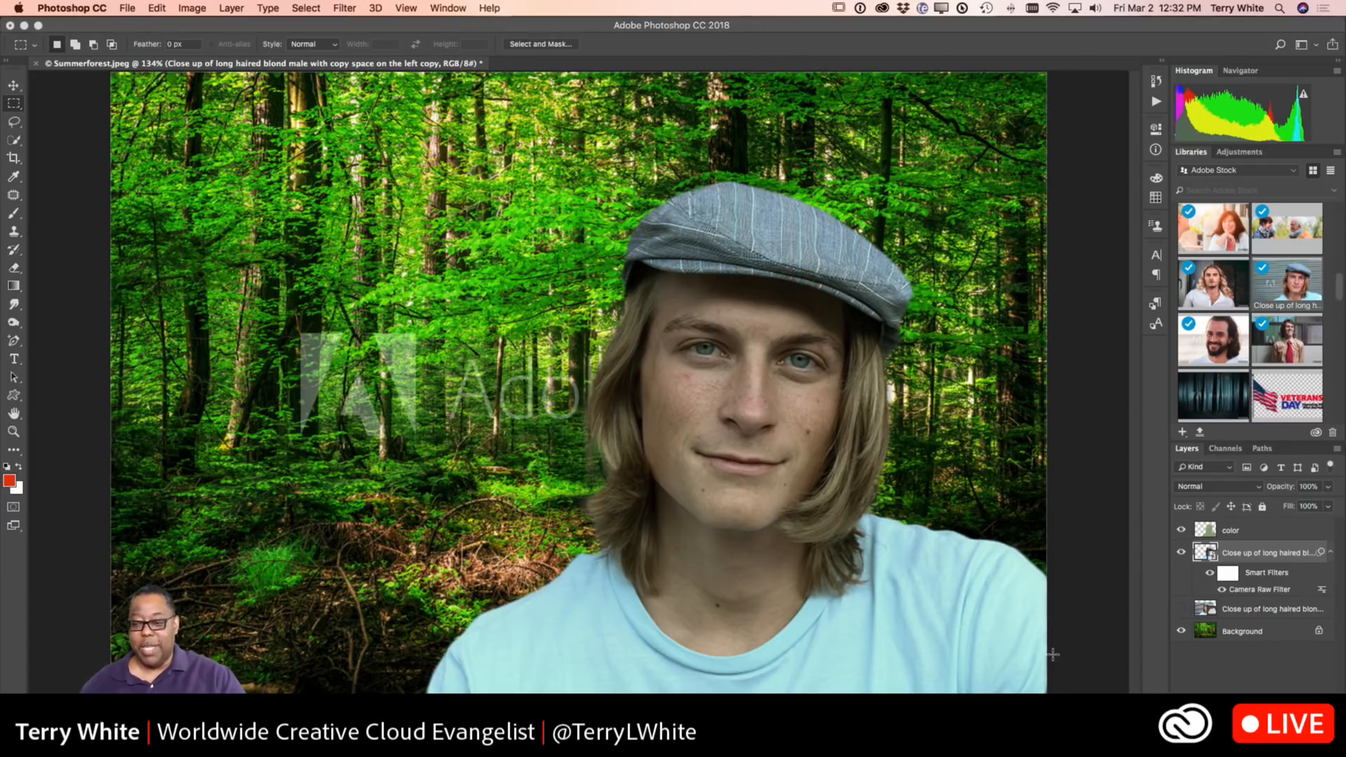
# - Toggle the visibility of the color, cutout and original portrait layers to compare the original photo with the composite
pyautogui.click(1182, 531)
pyautogui.click(1181, 552)
pyautogui.click(1181, 609)
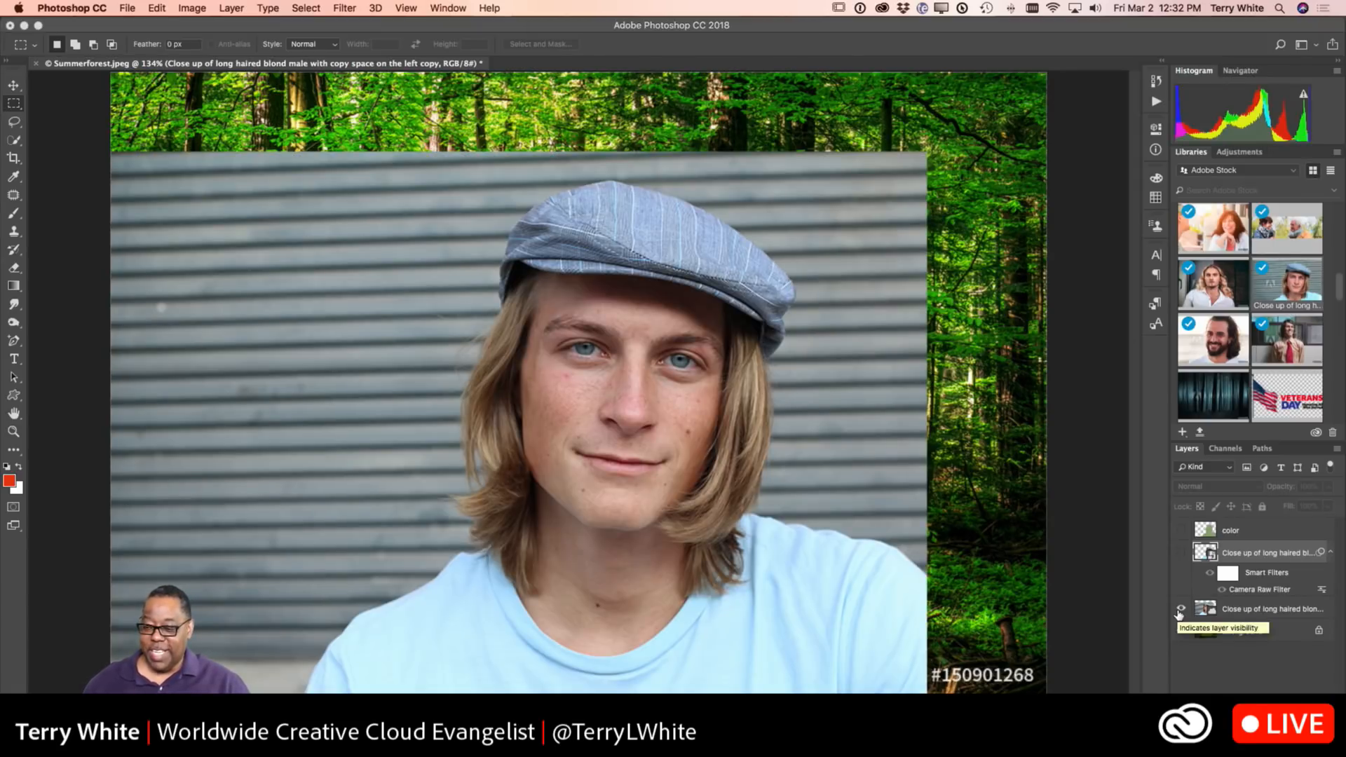
pyautogui.click(1181, 609)
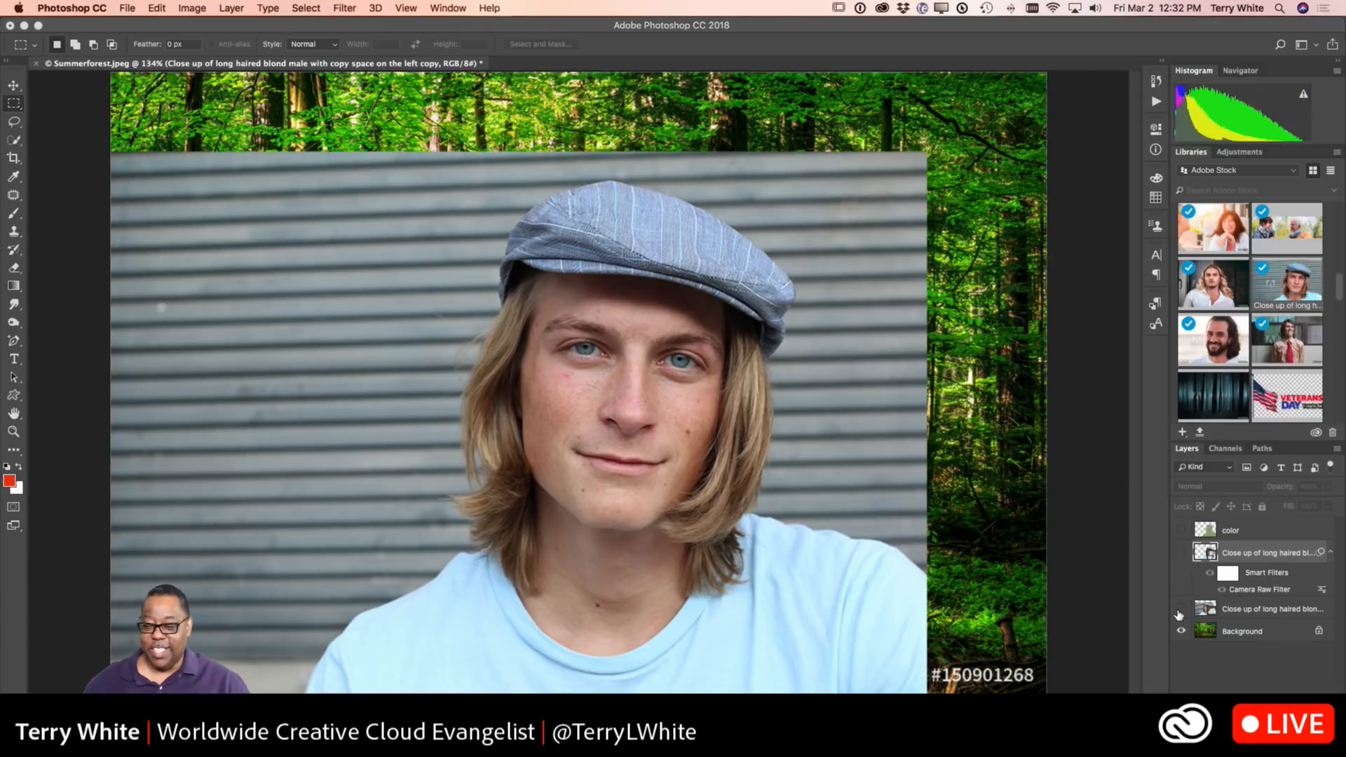
pyautogui.click(1181, 531)
pyautogui.click(1181, 553)
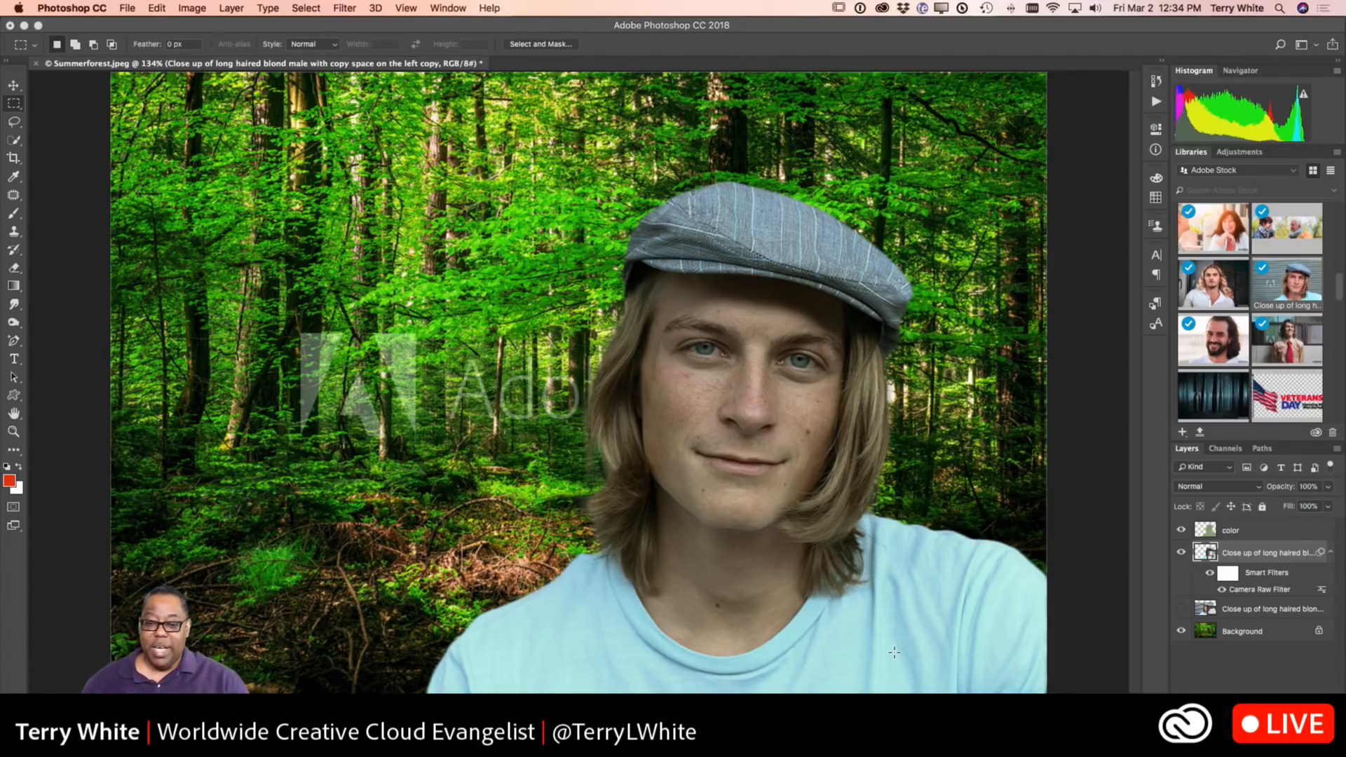
# - Reopen the cutout's Camera Raw filter and set the Adjustment Brush to Dehaze 0 and Exposure -0.55
pyautogui.doubleClick(1257, 591)
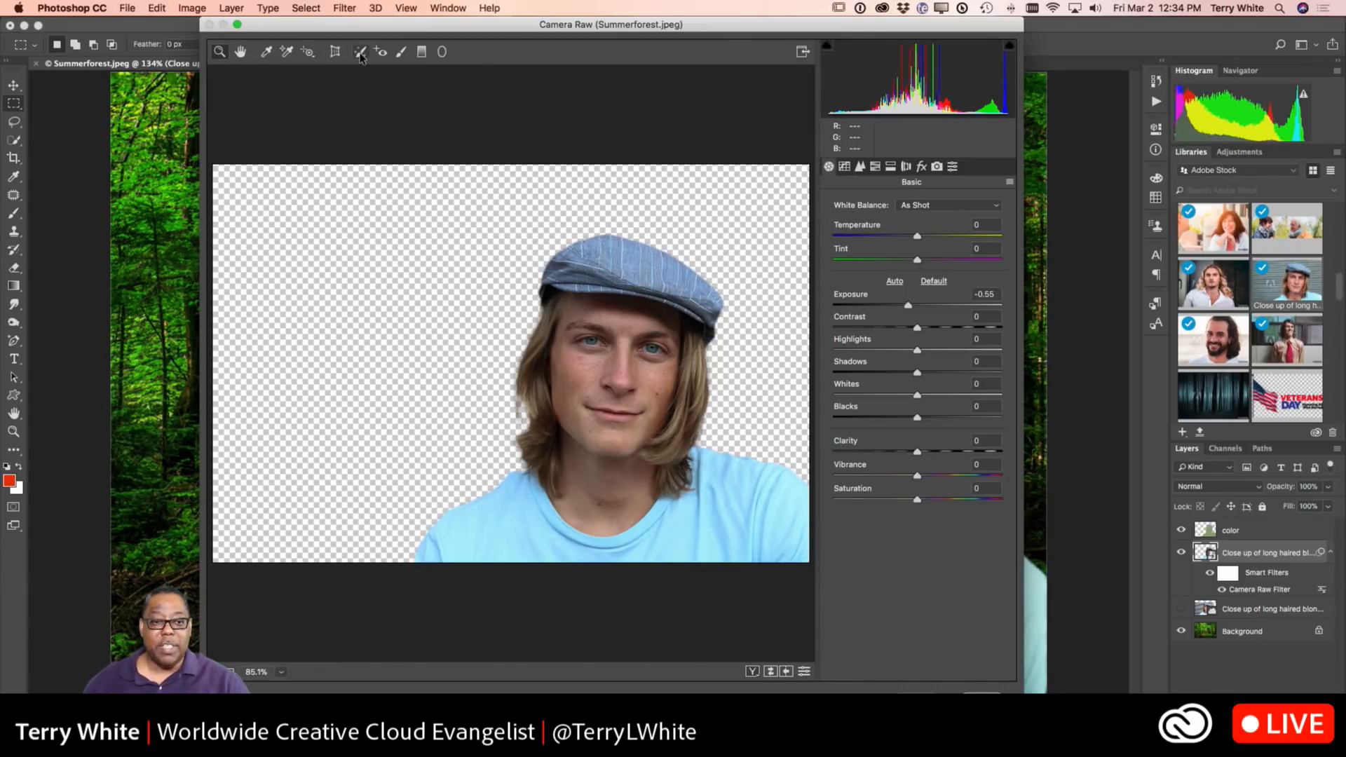
pyautogui.click(401, 52)
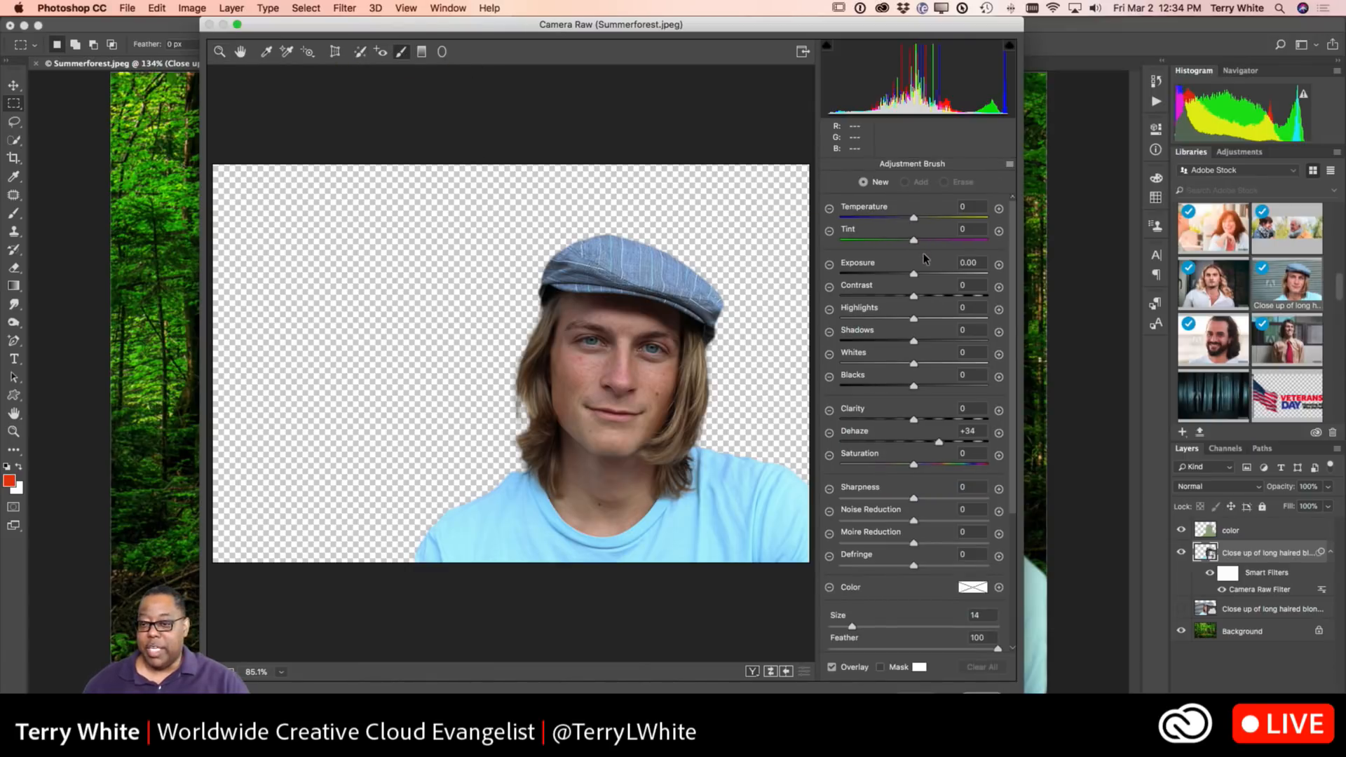
pyautogui.scroll(-3, 923, 255)
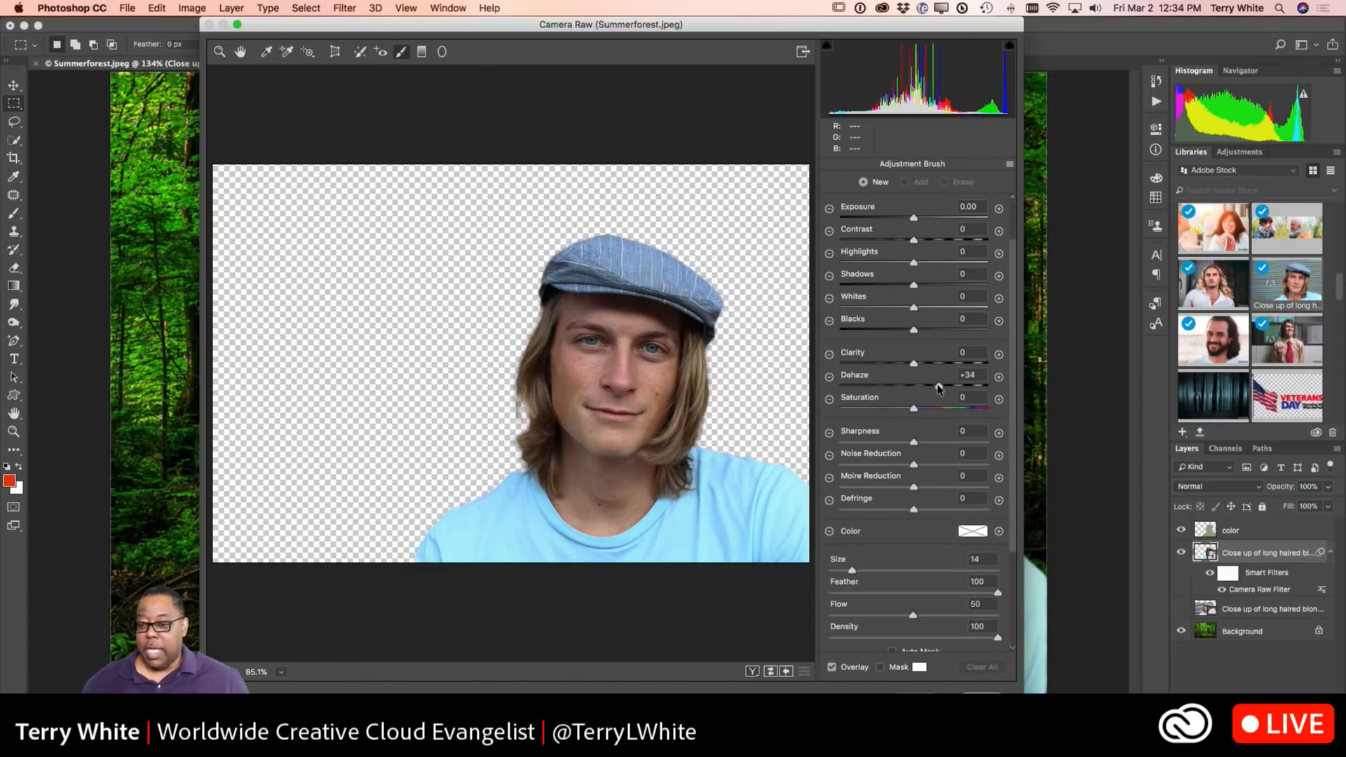
pyautogui.doubleClick(939, 386)
pyautogui.scroll(1, 917, 298)
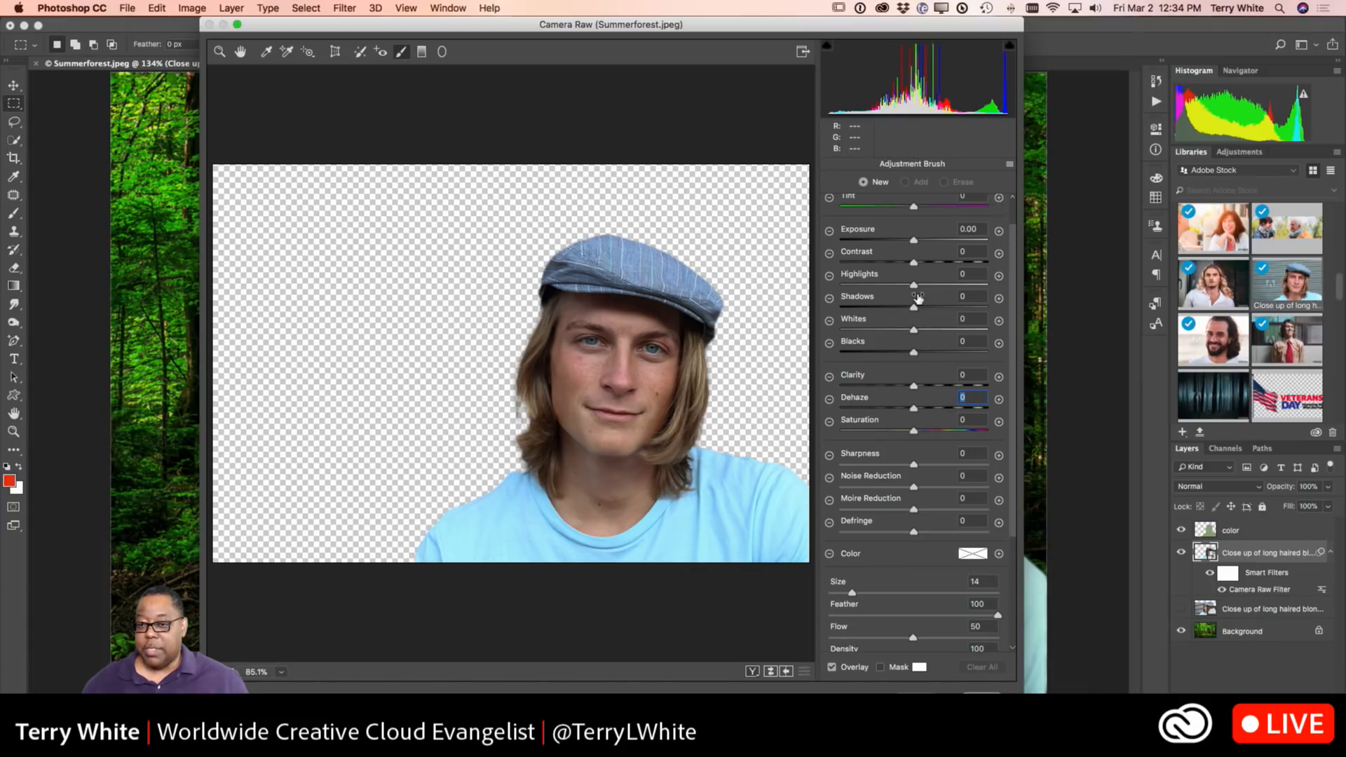
pyautogui.moveTo(913, 243); pyautogui.dragTo(903, 243)
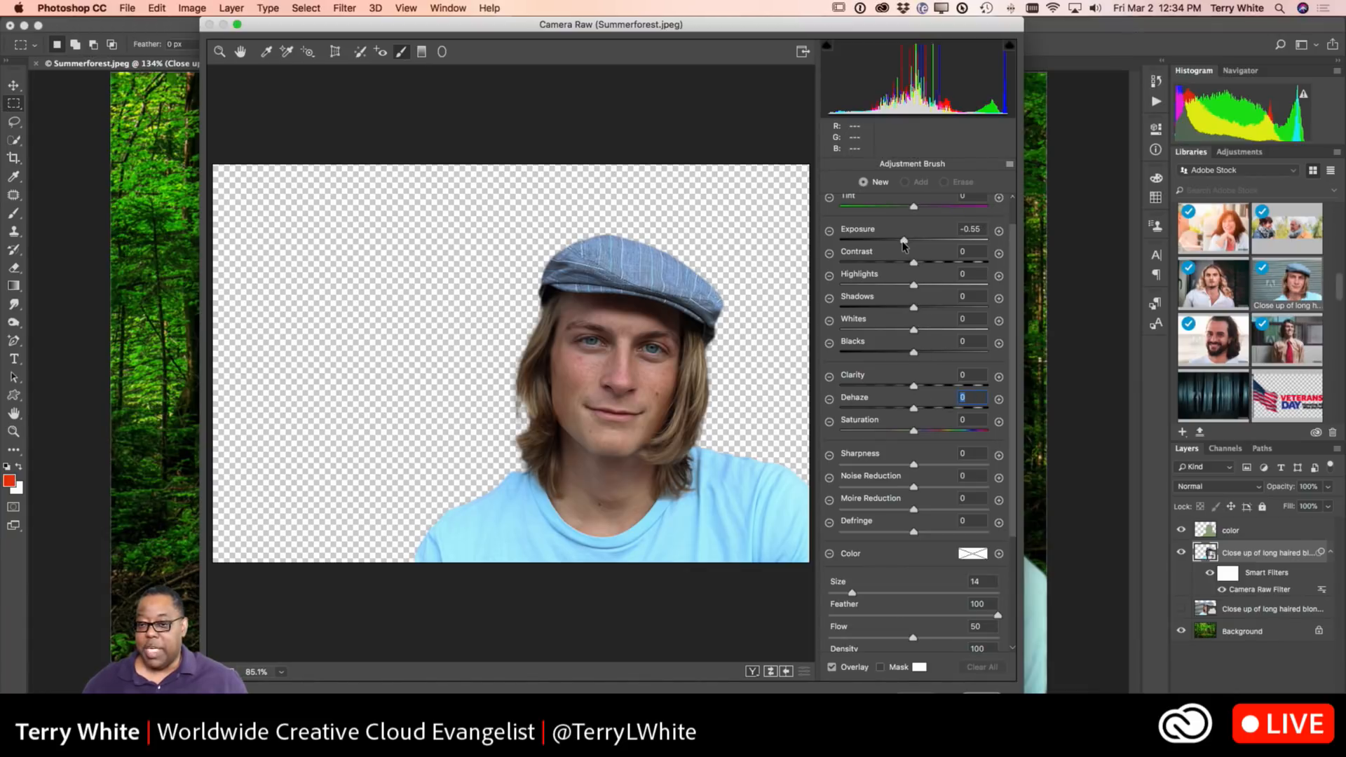
# - Paint the adjustment over the man's T-shirt, set its Exposure to -1.50, and reduce the brush size to 6 for the edges
pyautogui.moveTo(745, 513)
pyautogui.mouseDown()
pyautogui.moveTo(697, 544)
pyautogui.moveTo(770, 513)
pyautogui.moveTo(775, 552)
pyautogui.moveTo(429, 553)
pyautogui.moveTo(623, 566)
pyautogui.mouseUp()
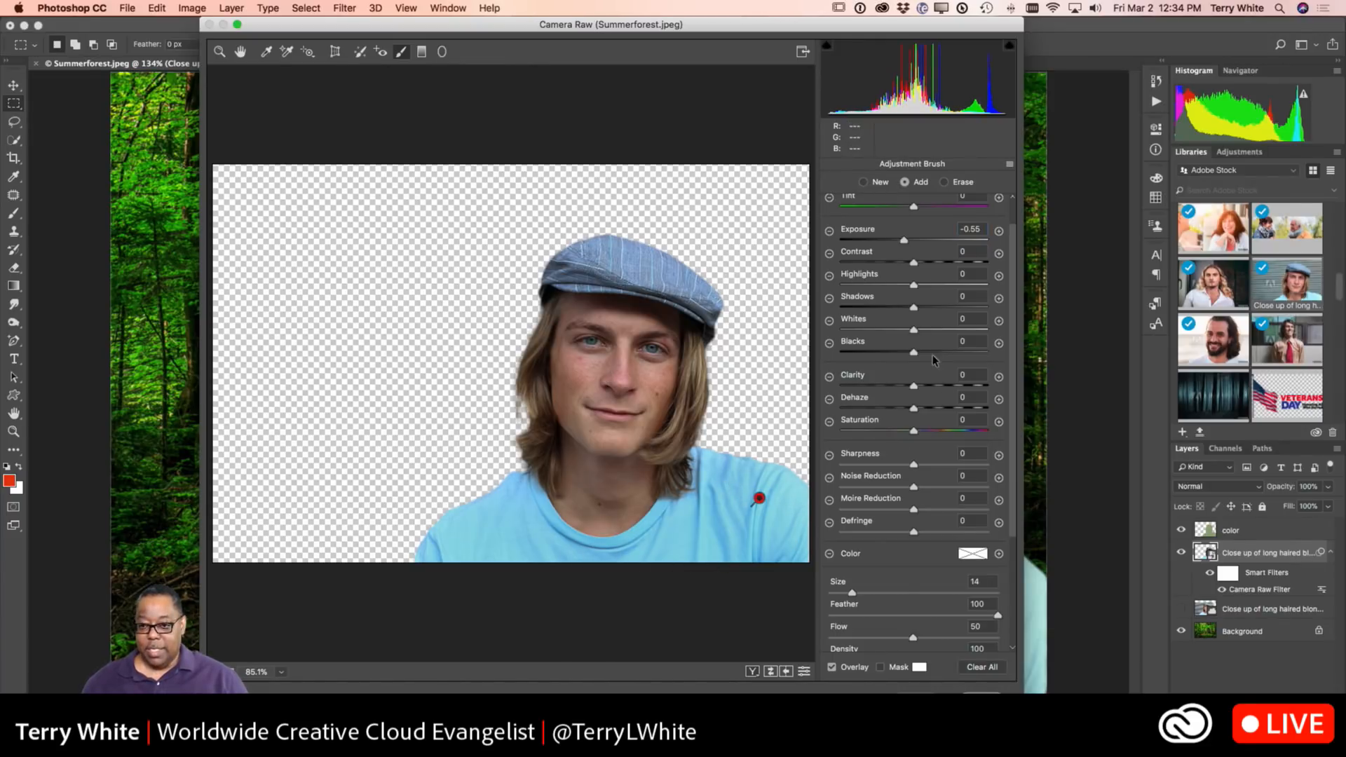
pyautogui.moveTo(904, 240); pyautogui.dragTo(886, 244)
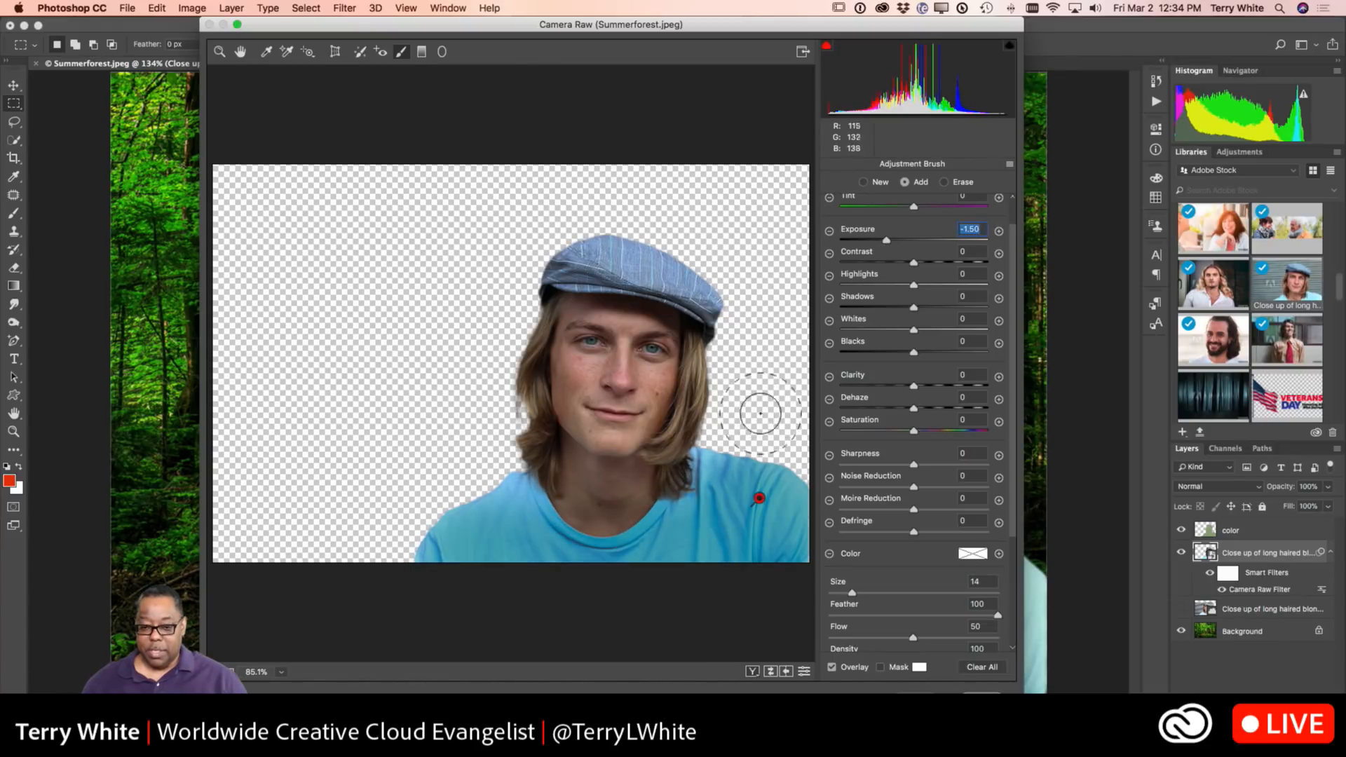
pyautogui.press('[')
pyautogui.press('[')
pyautogui.press('[')
pyautogui.press('[')
pyautogui.press('[')
pyautogui.press('[')
pyautogui.press('[')
pyautogui.press('[')
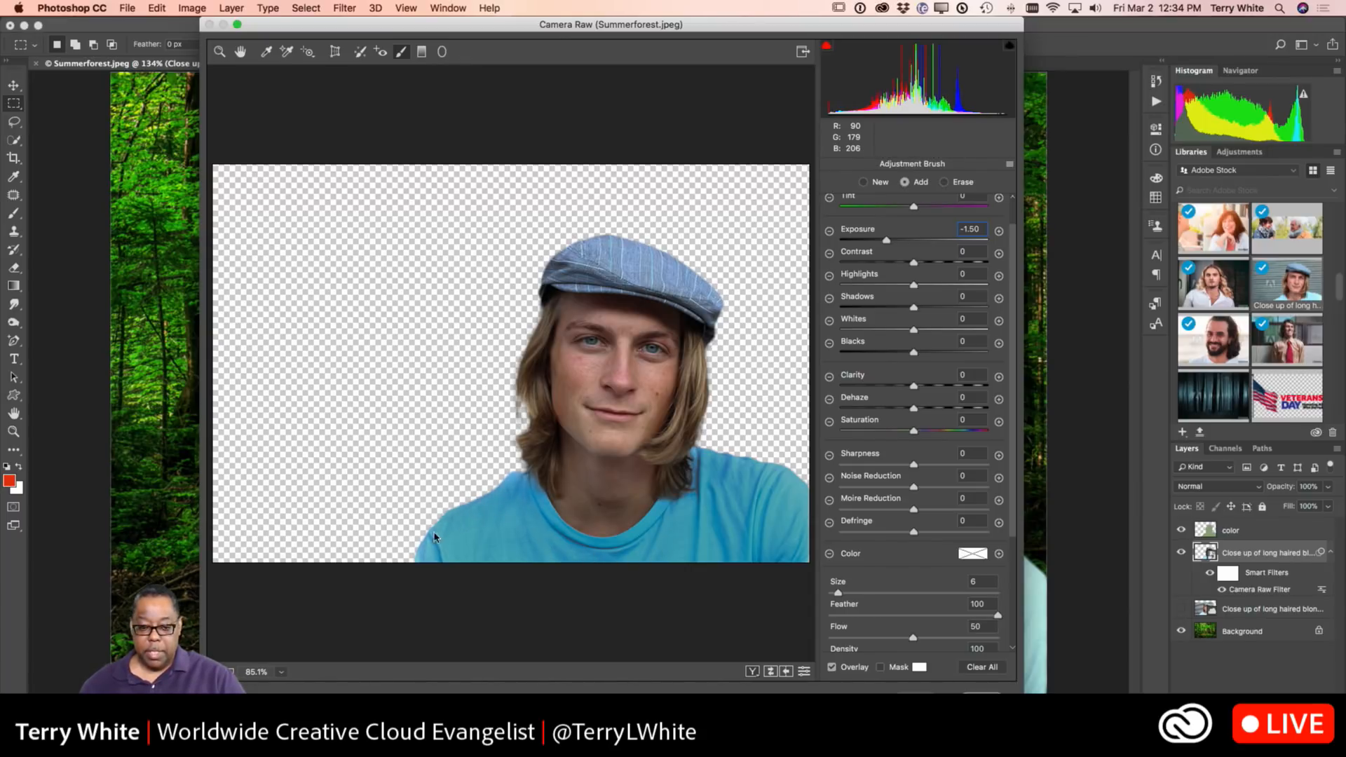
# - Set the T-shirt brush adjustment's Exposure to -1.05 and apply the Camera Raw filter
pyautogui.click(759, 498)
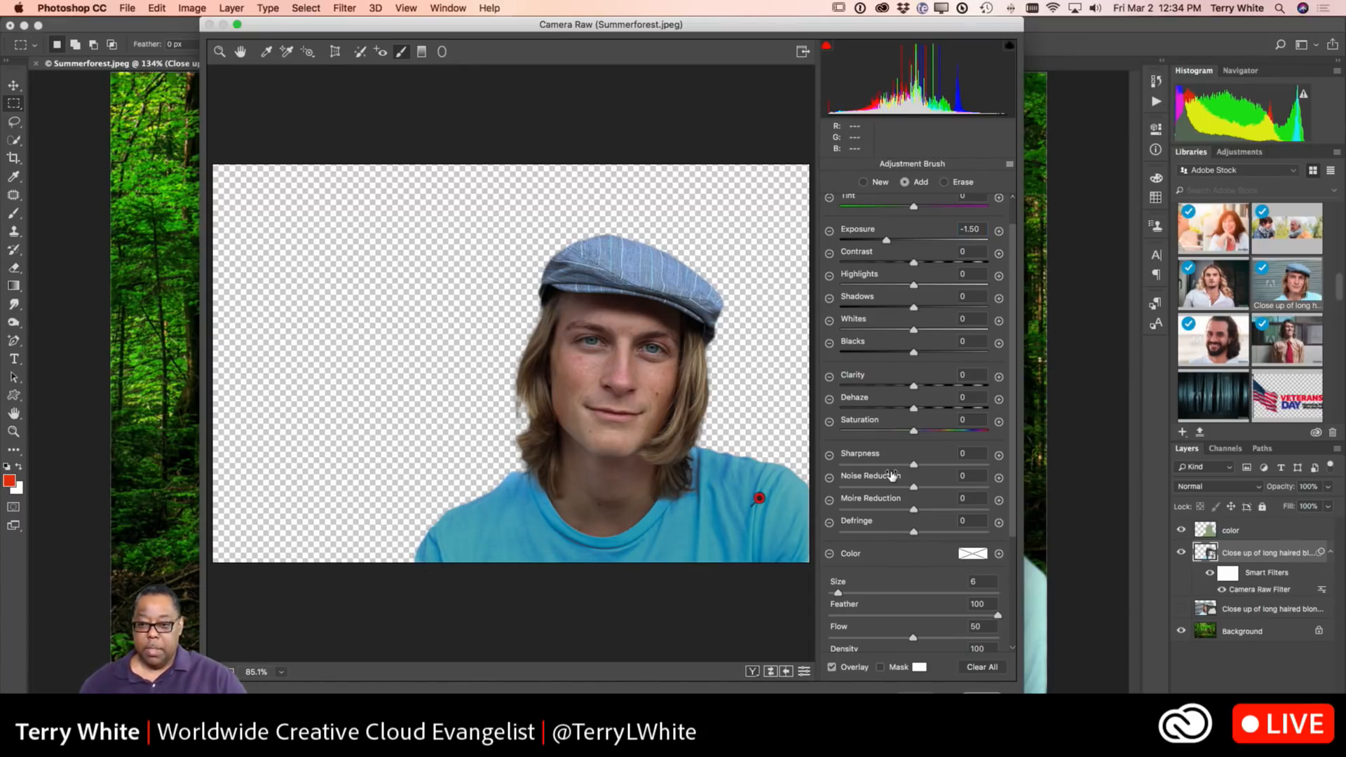
pyautogui.moveTo(886, 240)
pyautogui.mouseDown()
pyautogui.moveTo(911, 243)
pyautogui.moveTo(895, 247)
pyautogui.mouseUp()
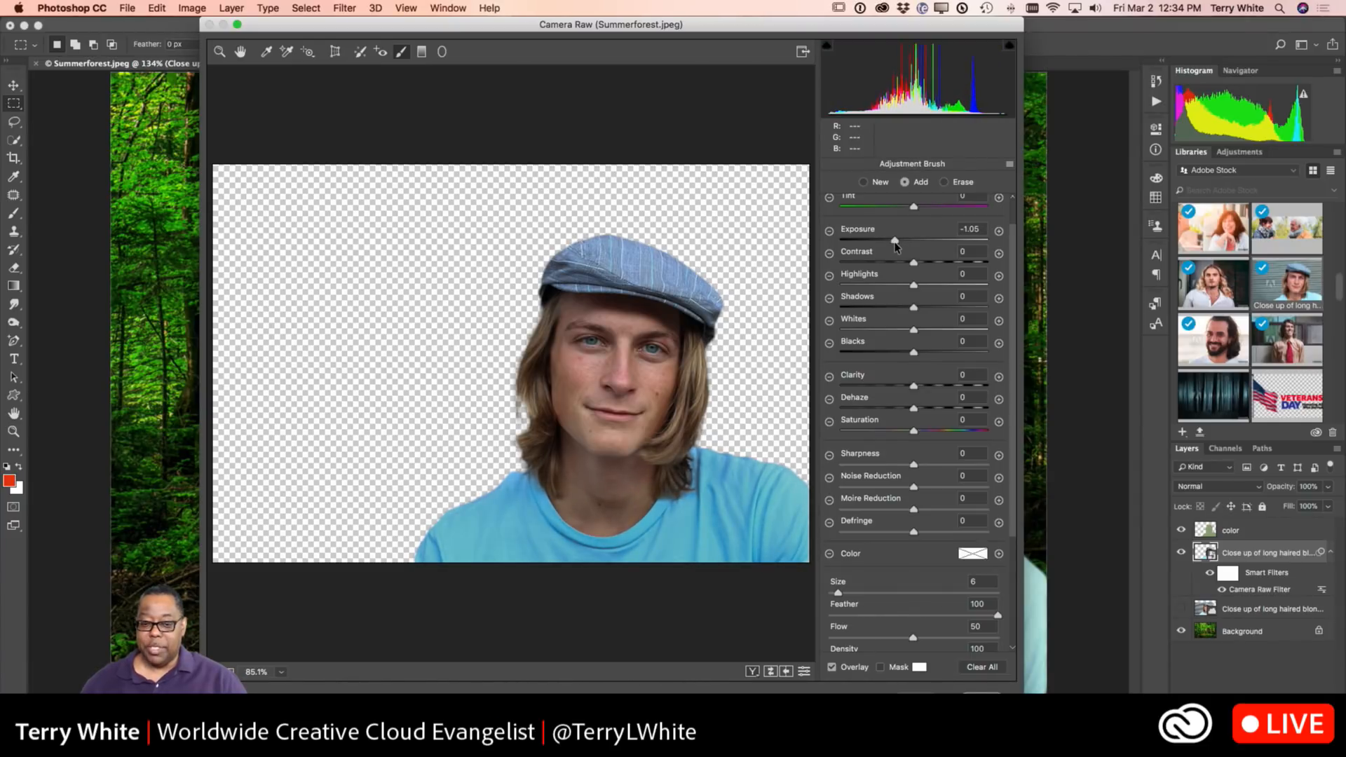
pyautogui.click(981, 697)
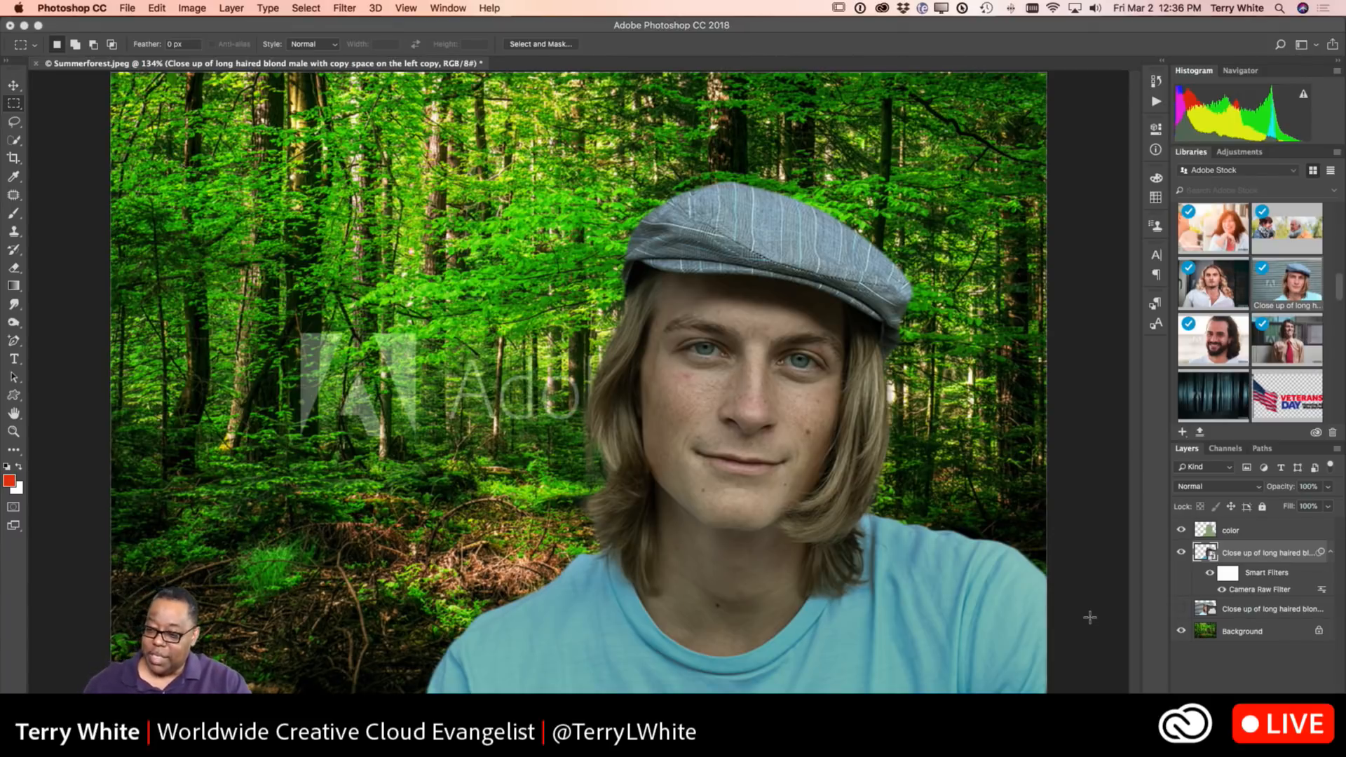
# - Group the color layer with the cutout portrait layer and name the group Guy
pyautogui.click(1232, 536)
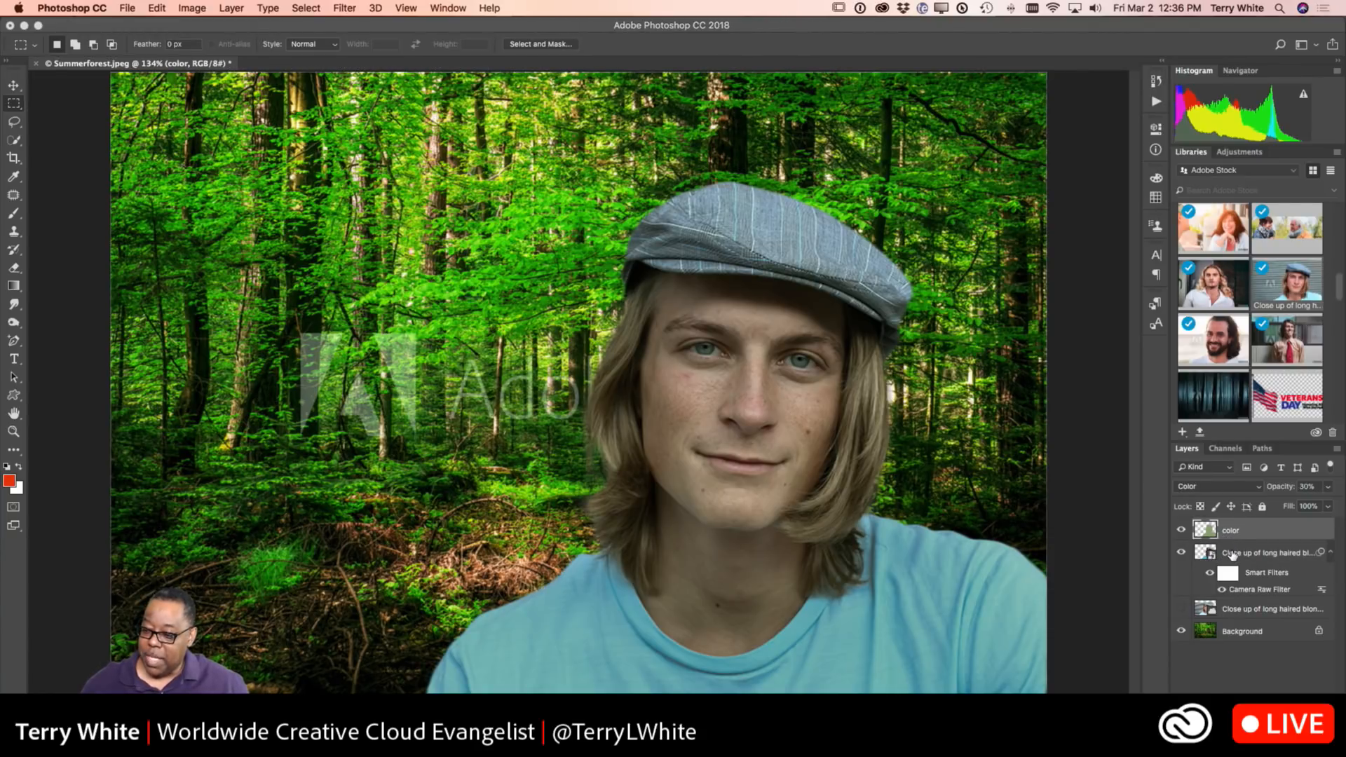
pyautogui.keyDown('shift'); pyautogui.click(1225, 551); pyautogui.keyUp('shift')
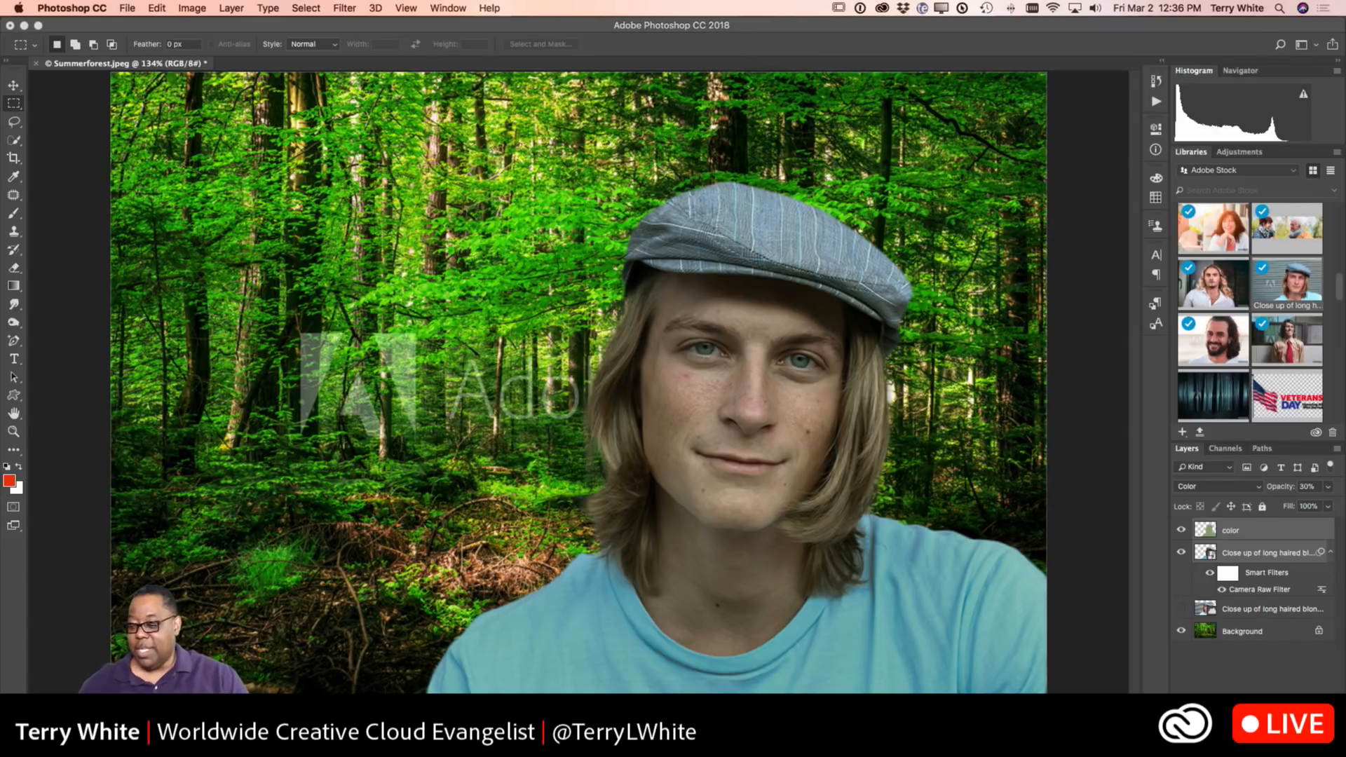
pyautogui.press('super+g')
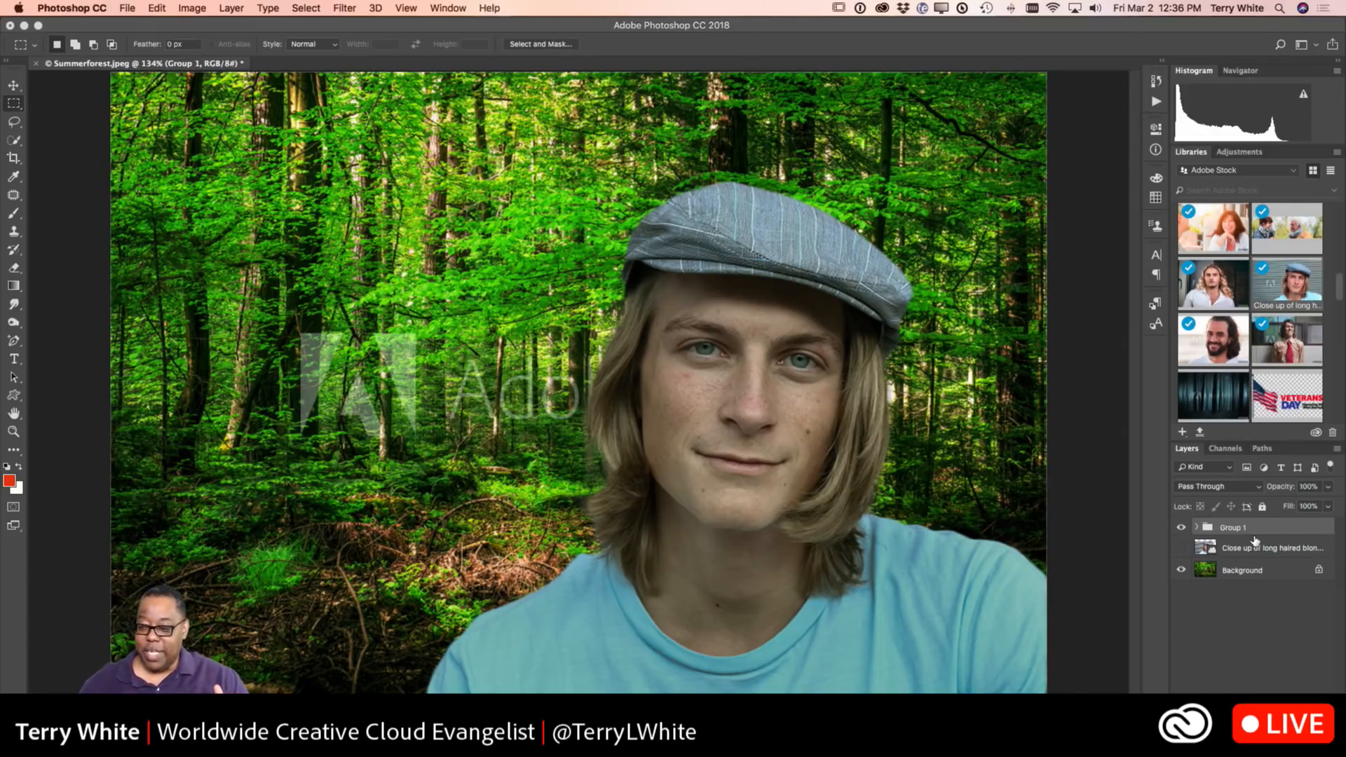
pyautogui.doubleClick(1235, 527)
pyautogui.write('Guy')
pyautogui.press('Return')
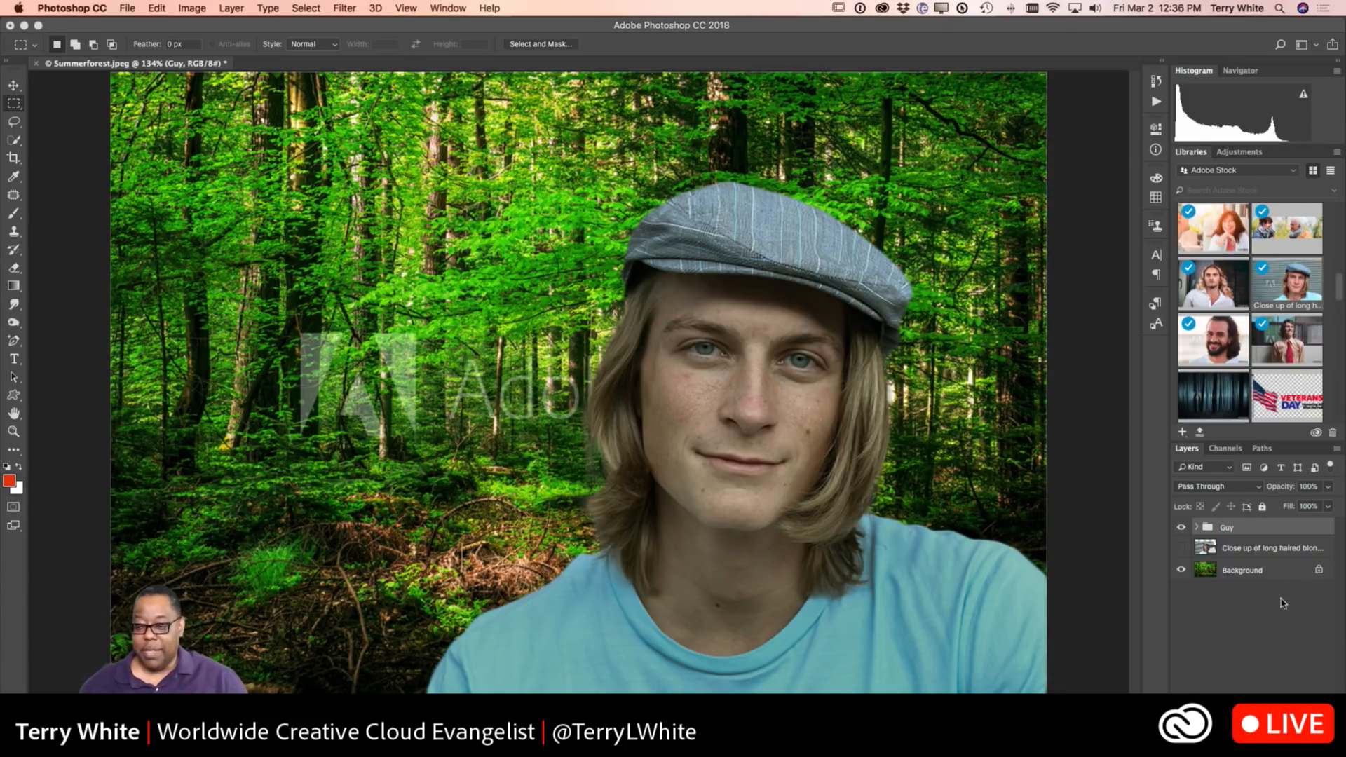
pyautogui.click(1197, 528)
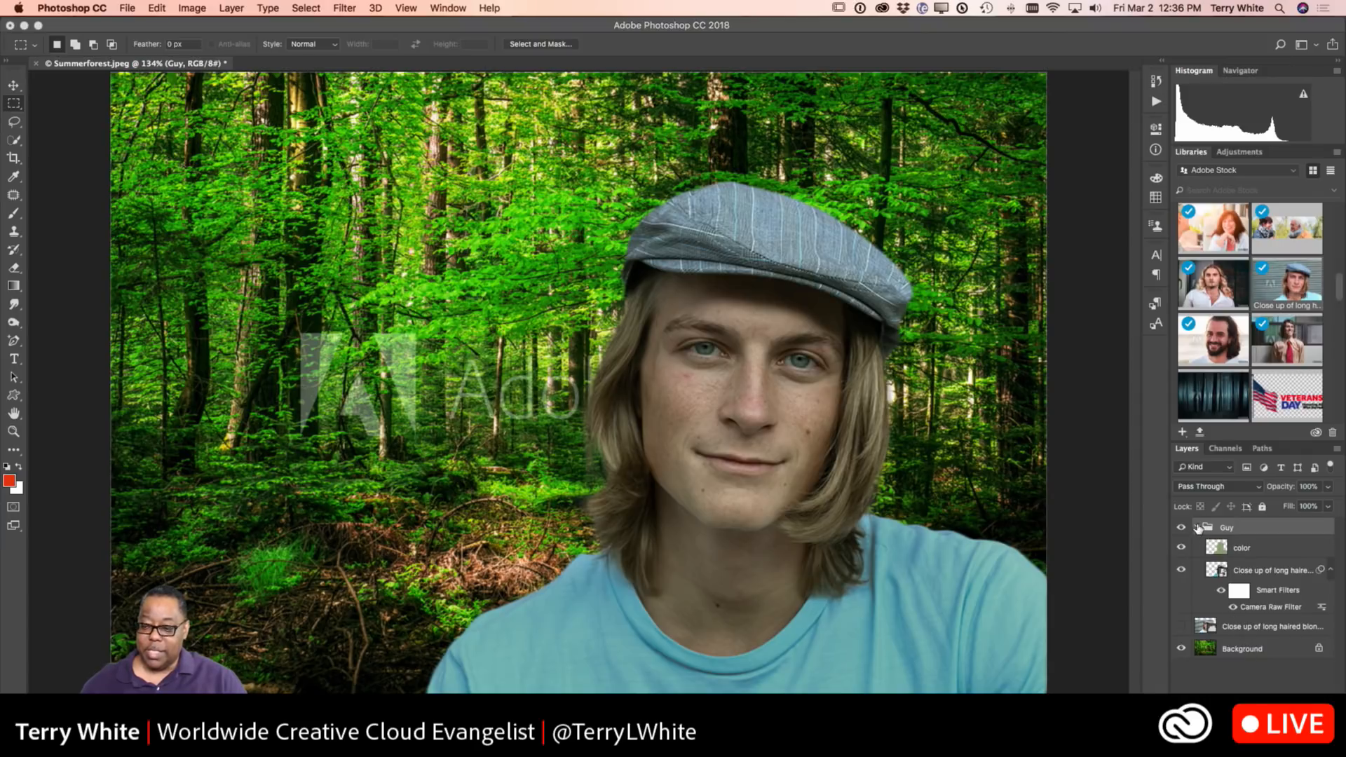
pyautogui.click(1197, 527)
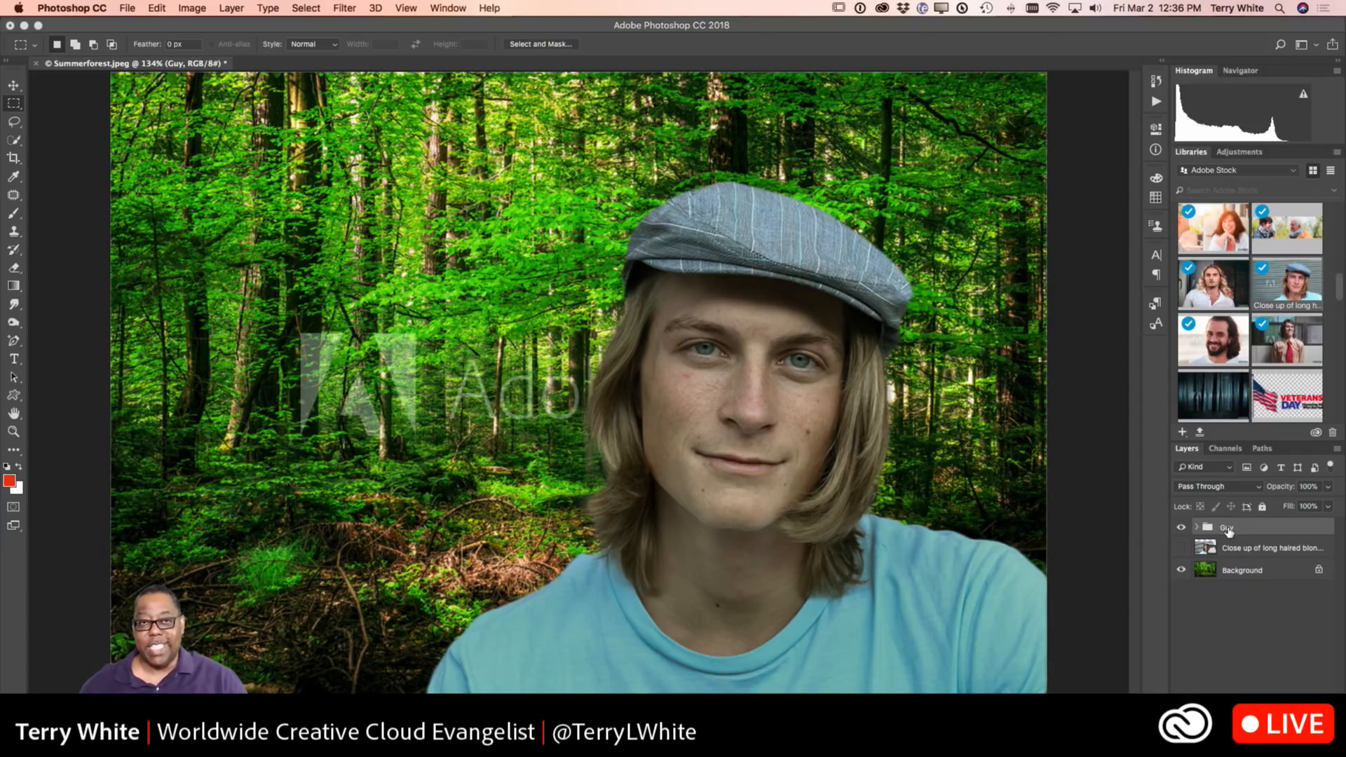
# - Scale the Guy group proportionally to about 79%, keeping the man anchored in the image's lower-right corner
pyautogui.press('super+t')
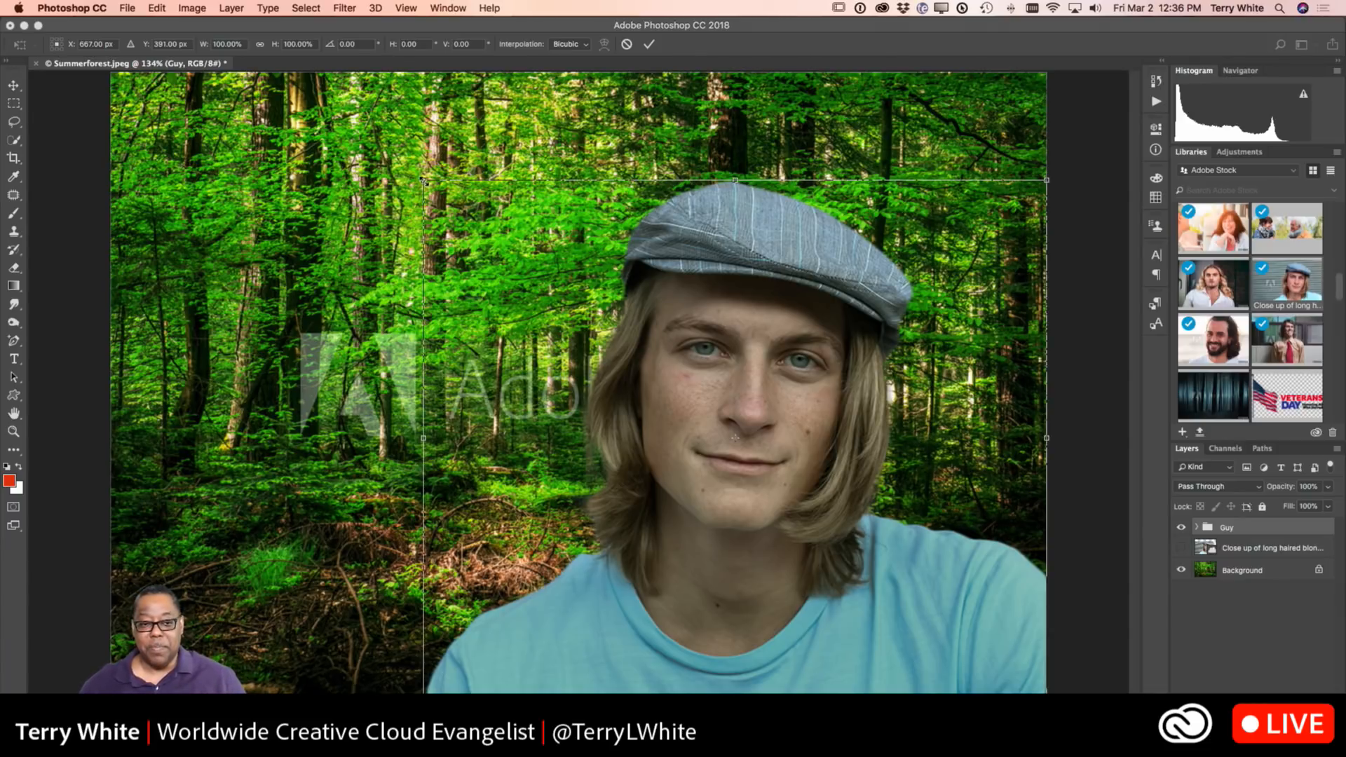
pyautogui.moveTo(422, 180); pyautogui.dragTo(565, 304)
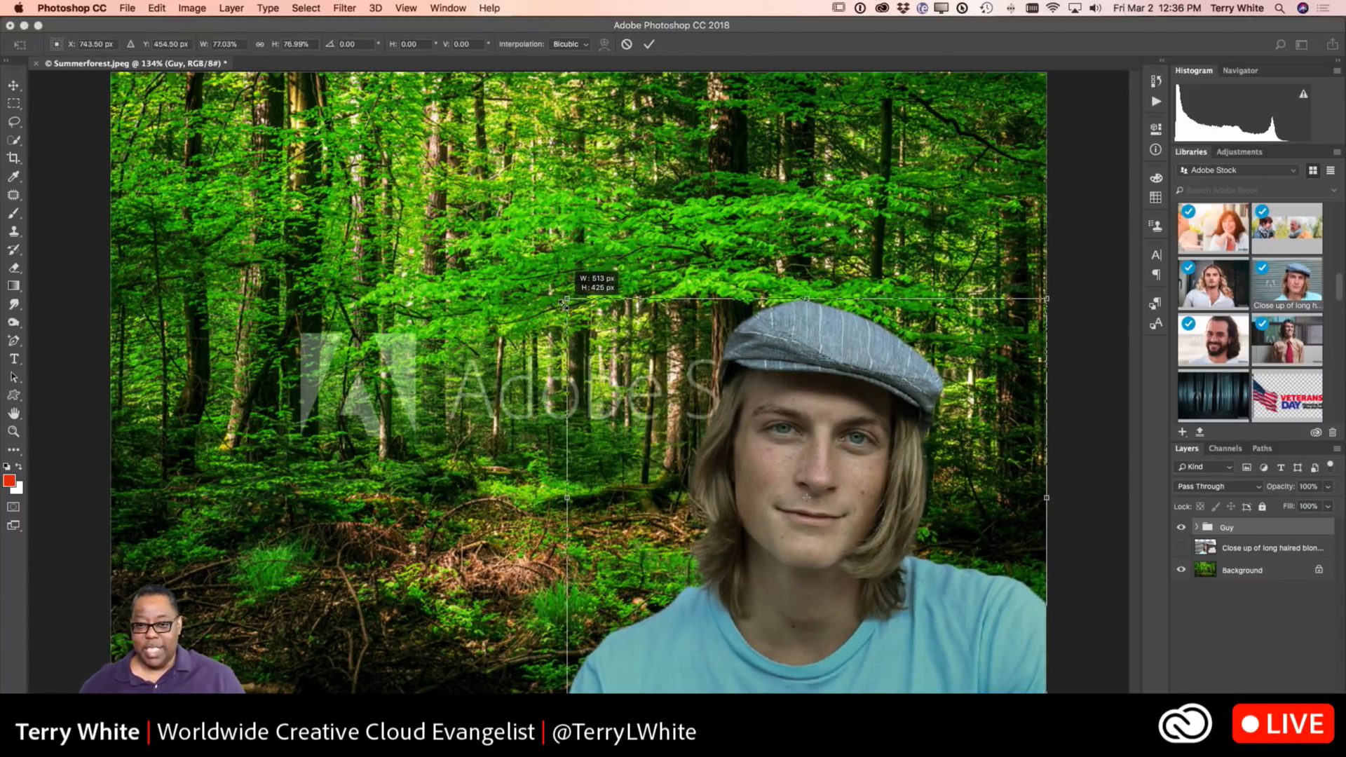
pyautogui.moveTo(565, 304); pyautogui.dragTo(564, 303)
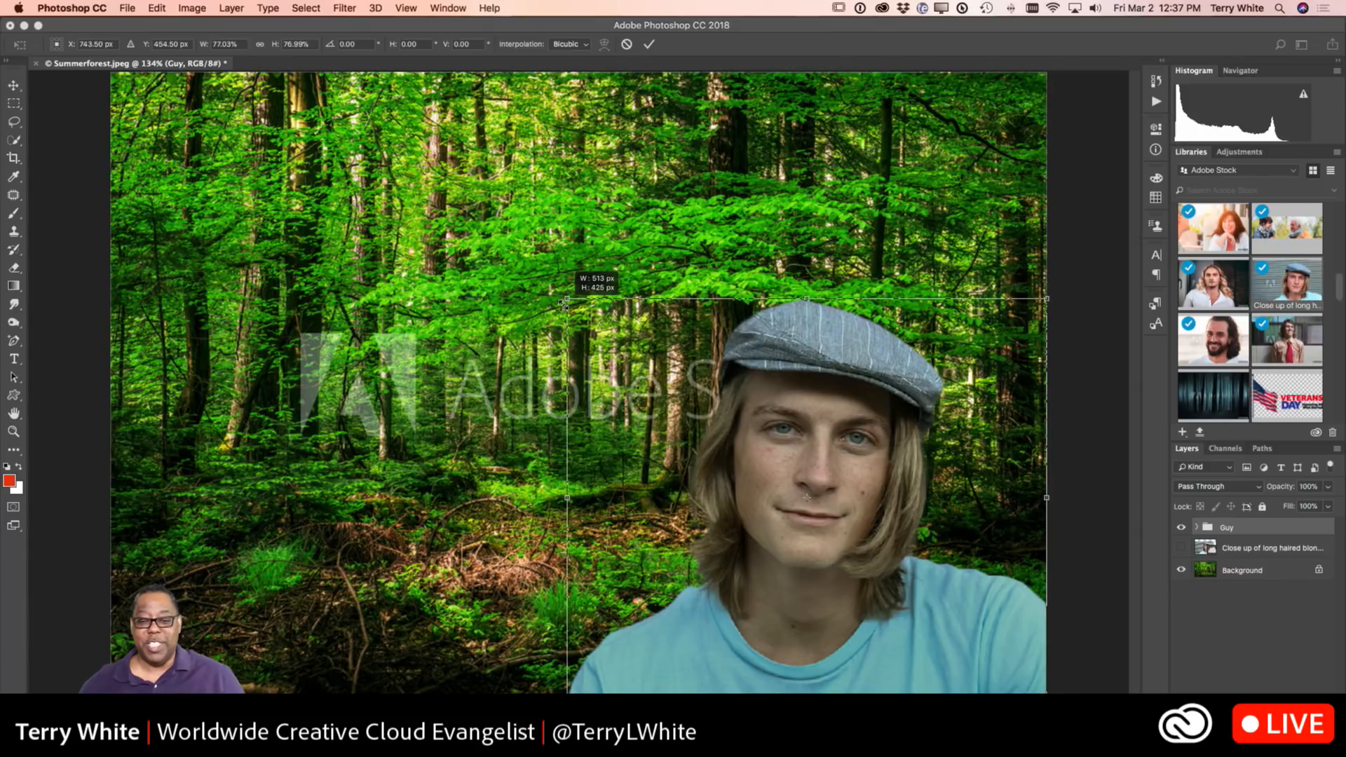
pyautogui.moveTo(564, 304); pyautogui.dragTo(573, 311)
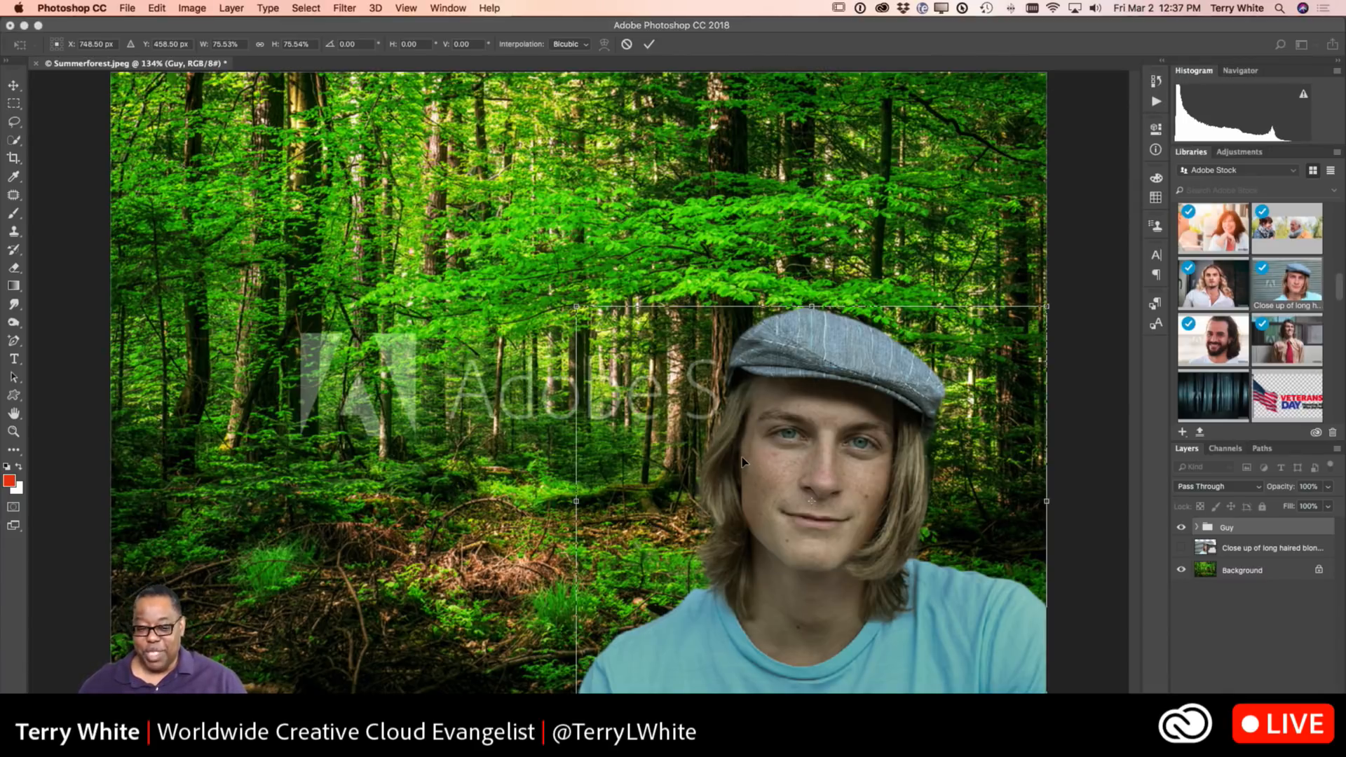
pyautogui.moveTo(575, 306); pyautogui.dragTo(555, 287)
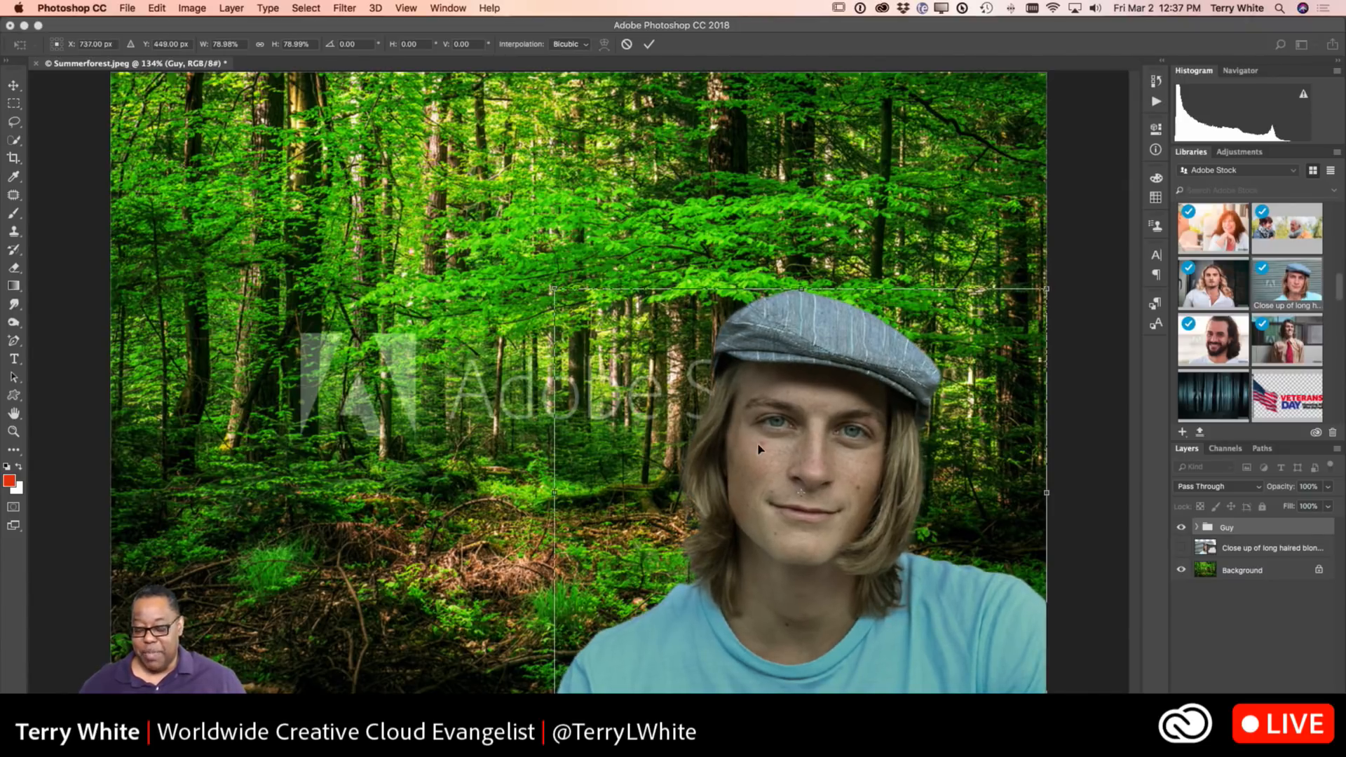
pyautogui.press('Return')
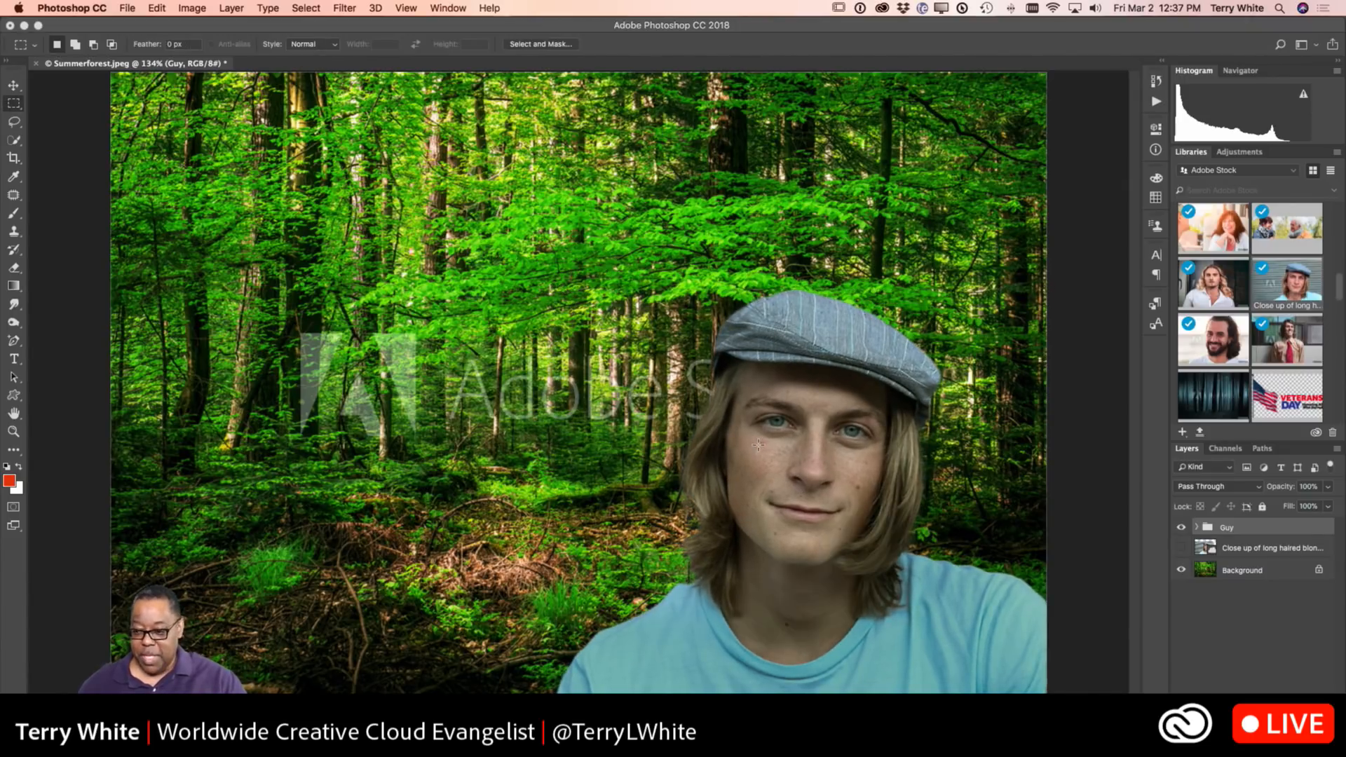
pyautogui.click(1196, 529)
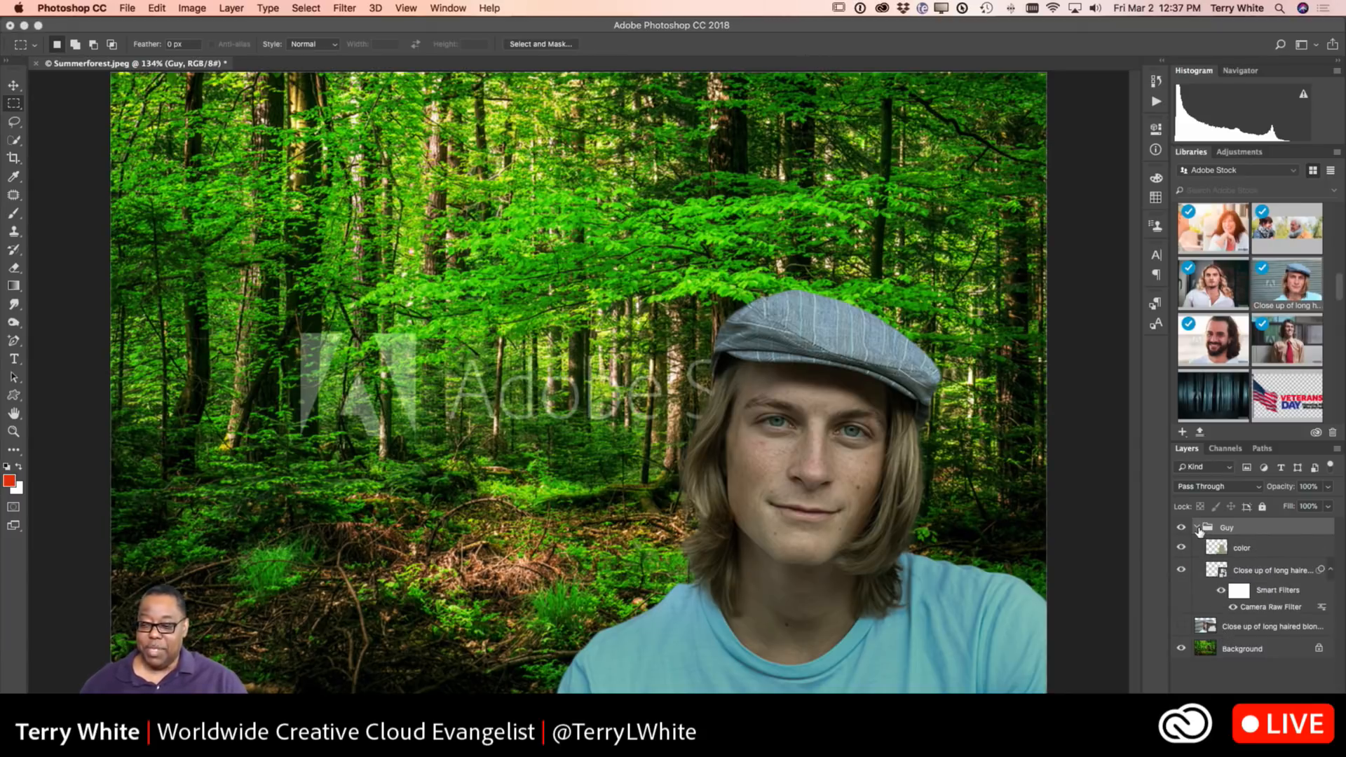
pyautogui.click(1195, 528)
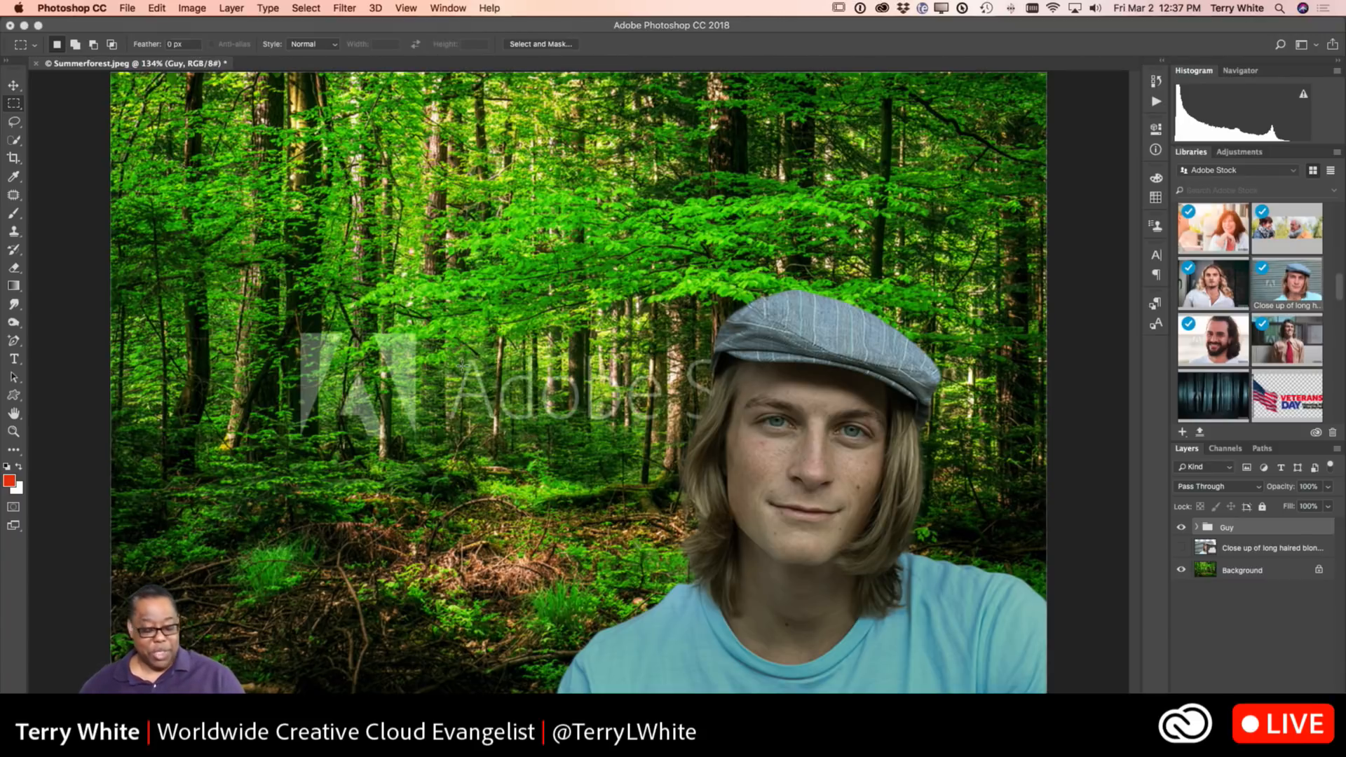
# - Save the layered composite in Photoshop format as ForrestComposite.psd in the Photoshop folder and close the document
pyautogui.click(127, 9)
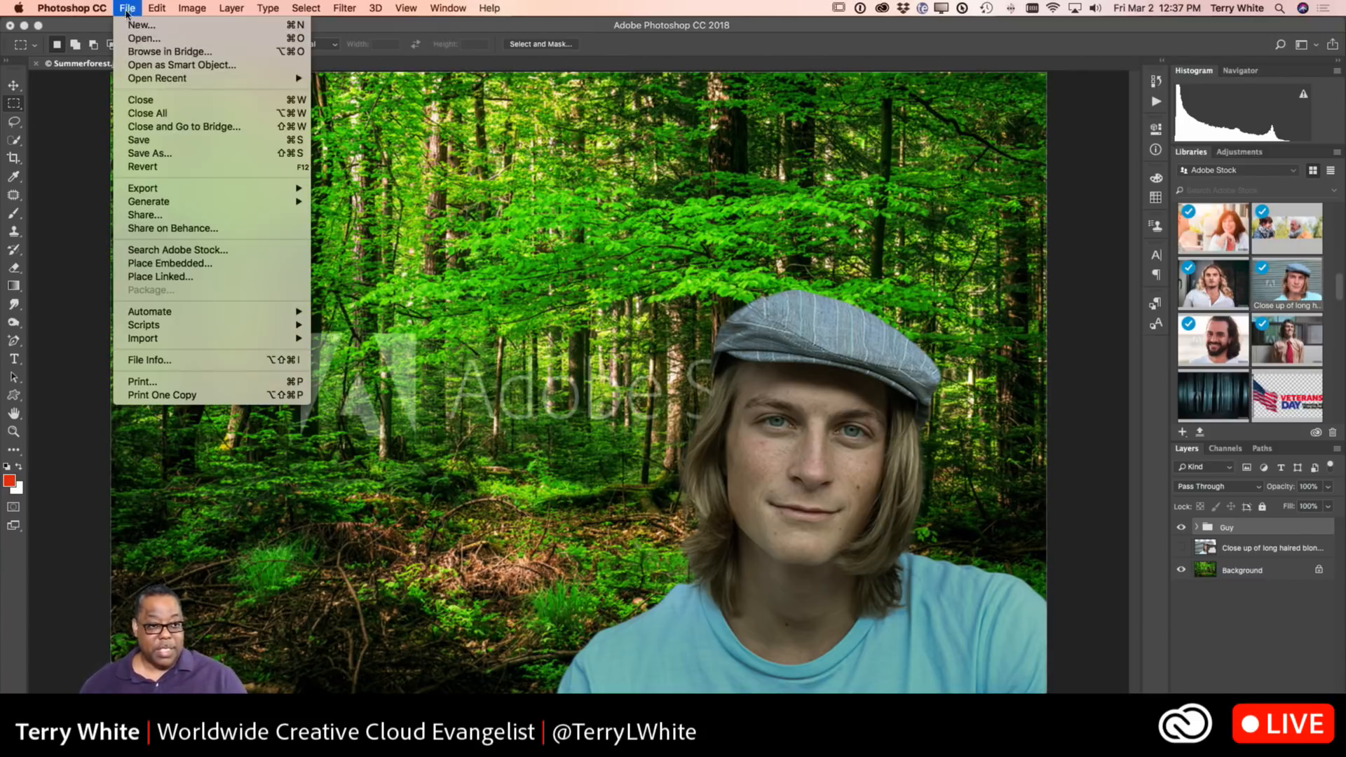
pyautogui.click(180, 154)
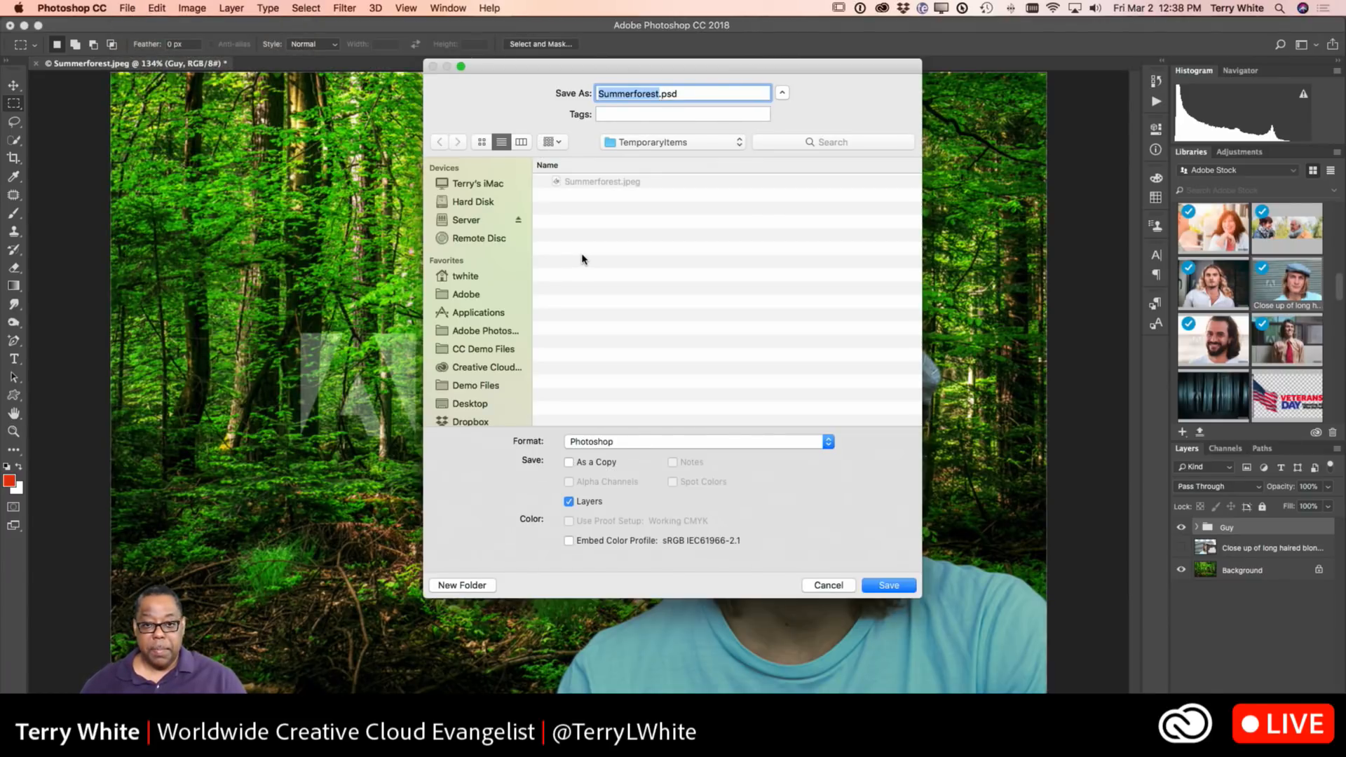
pyautogui.click(645, 144)
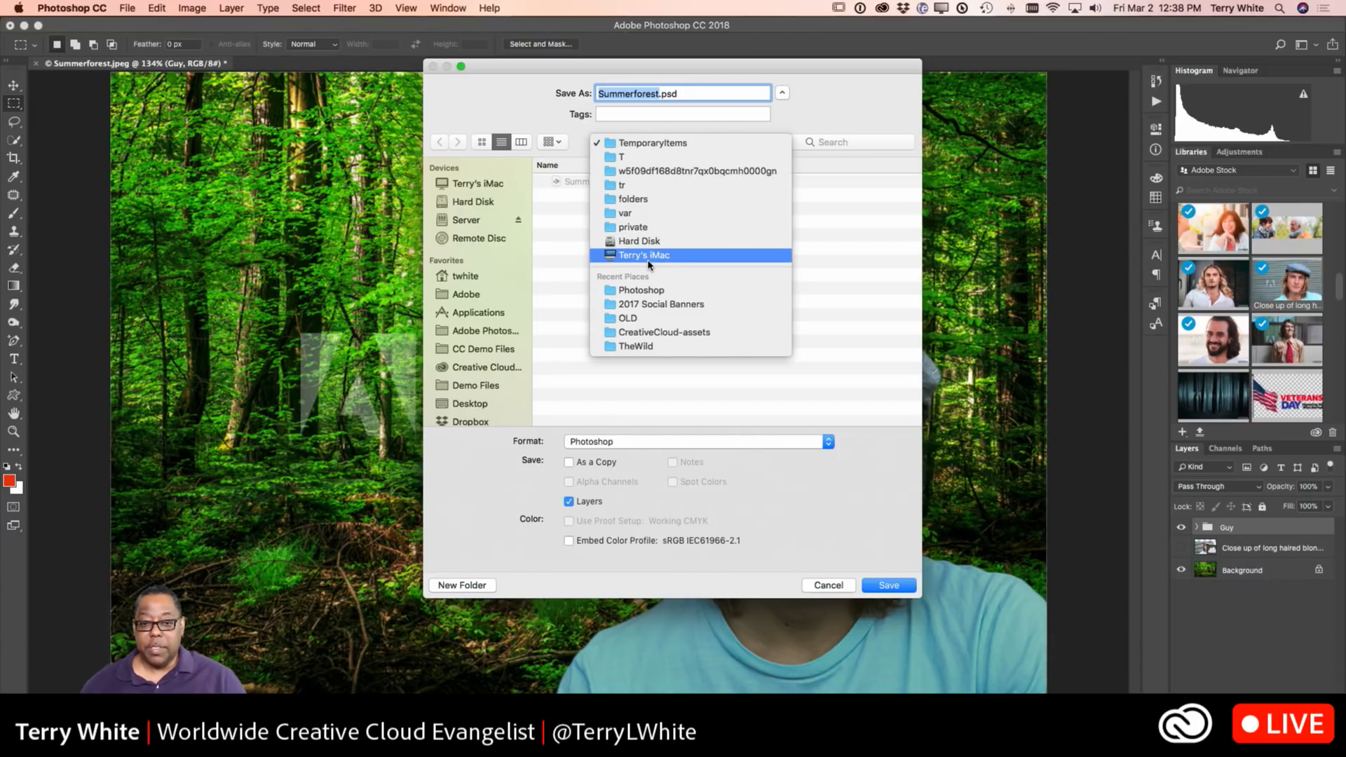
pyautogui.click(645, 290)
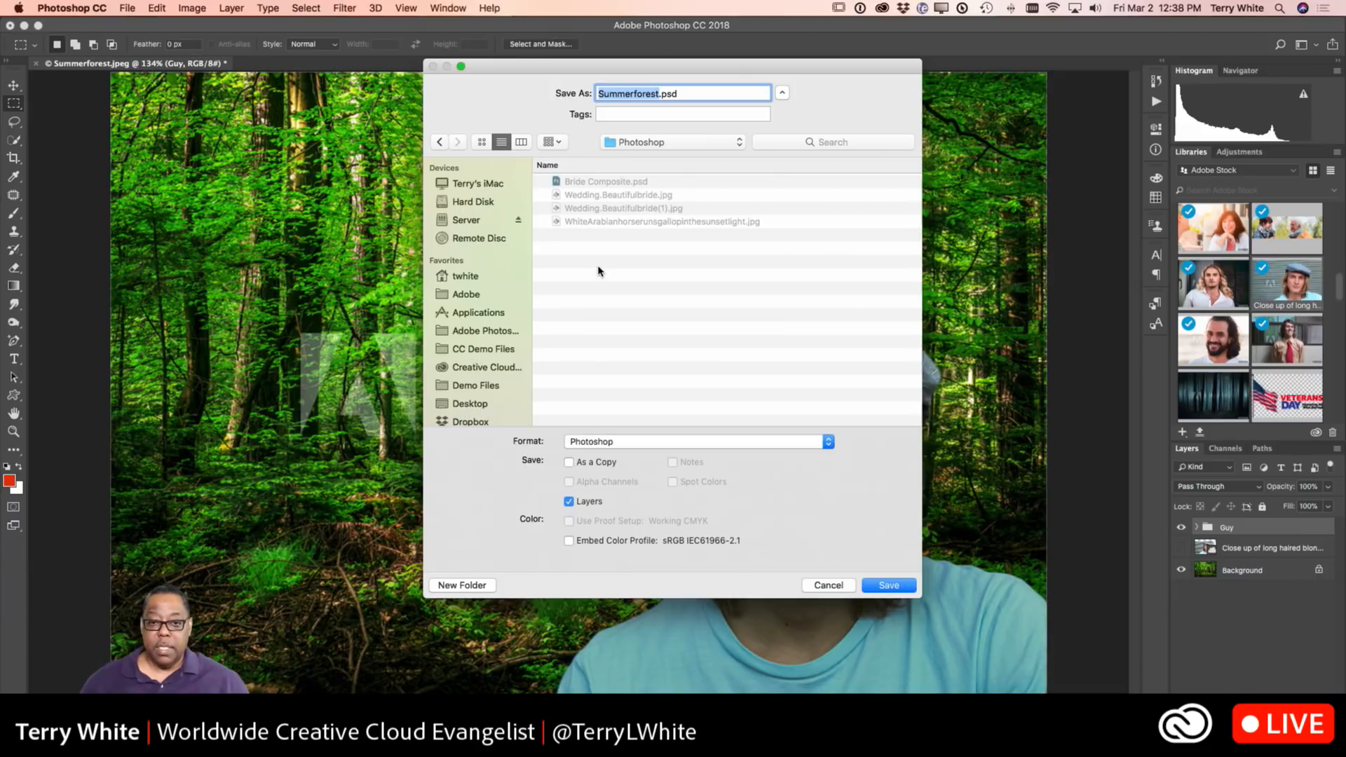
pyautogui.write('ForrestCompositie')
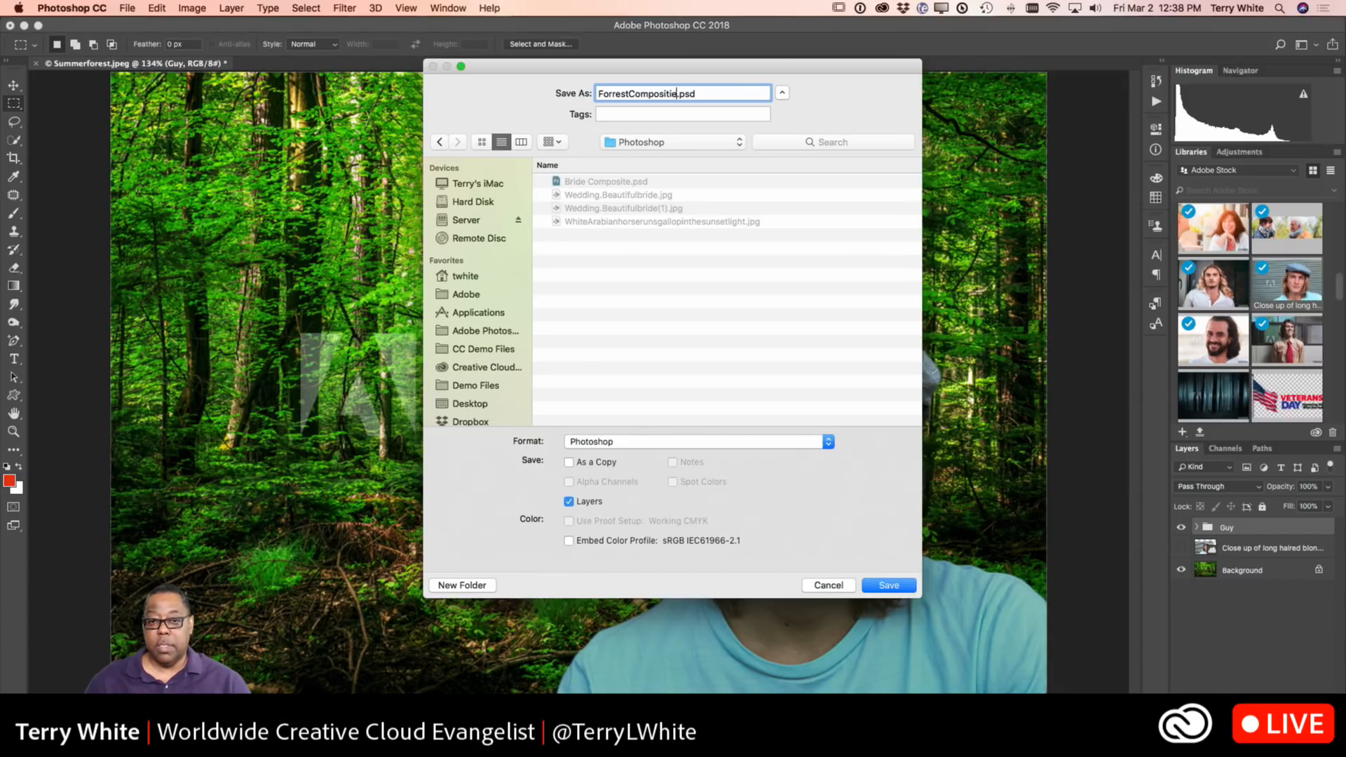
pyautogui.press('BackSpace')
pyautogui.press('BackSpace')
pyautogui.write('e')
pyautogui.press('Return')
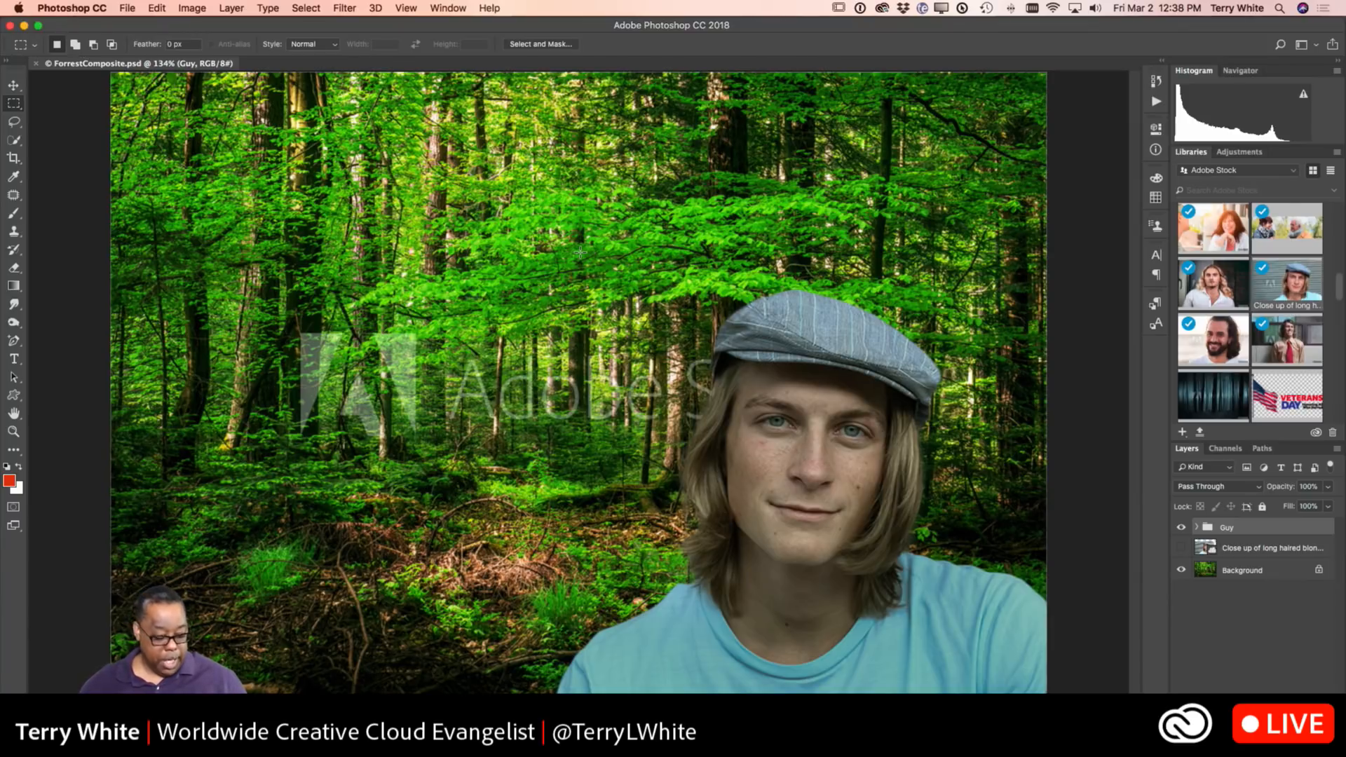
pyautogui.press('super+w')
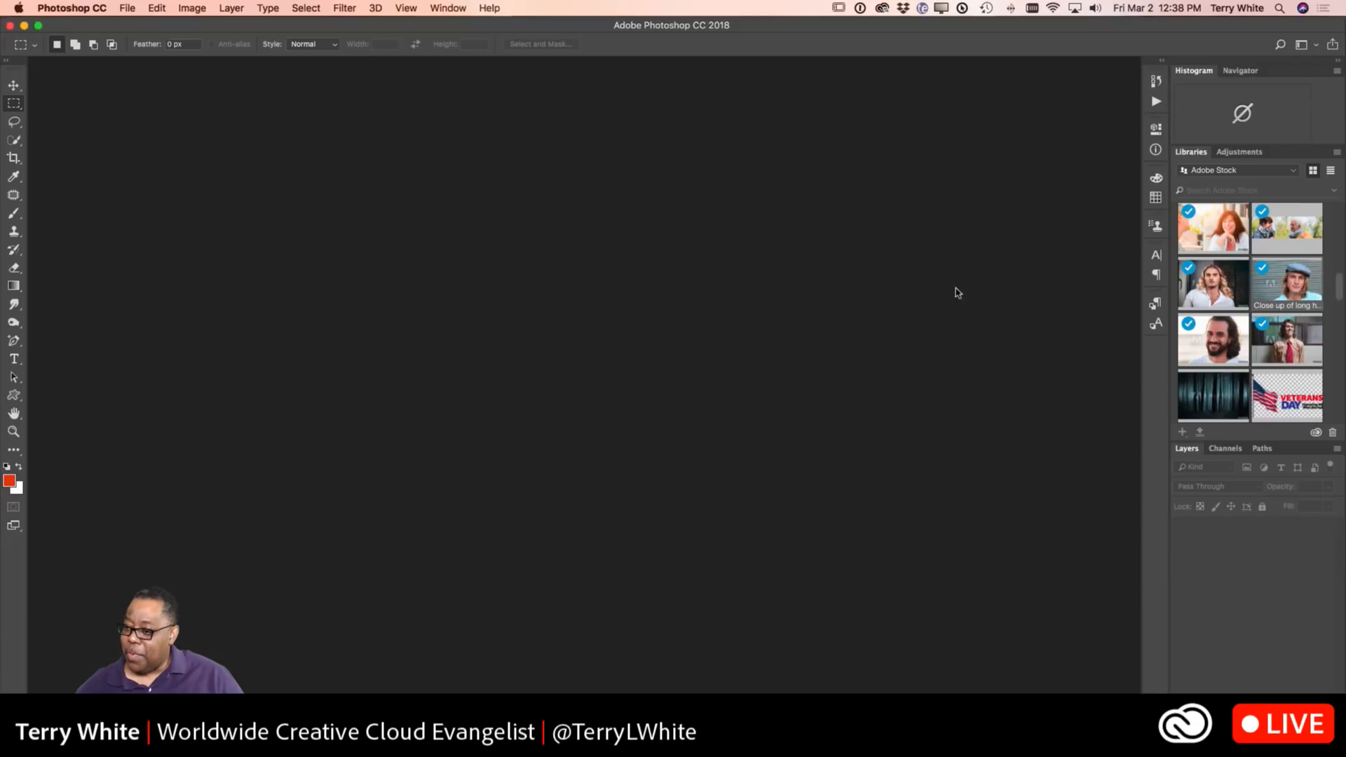
# - Look through the Adobe Stock library's graphics for images suited to another composite
pyautogui.scroll(-3, 1279, 328)
pyautogui.scroll(-2, 1279, 328)
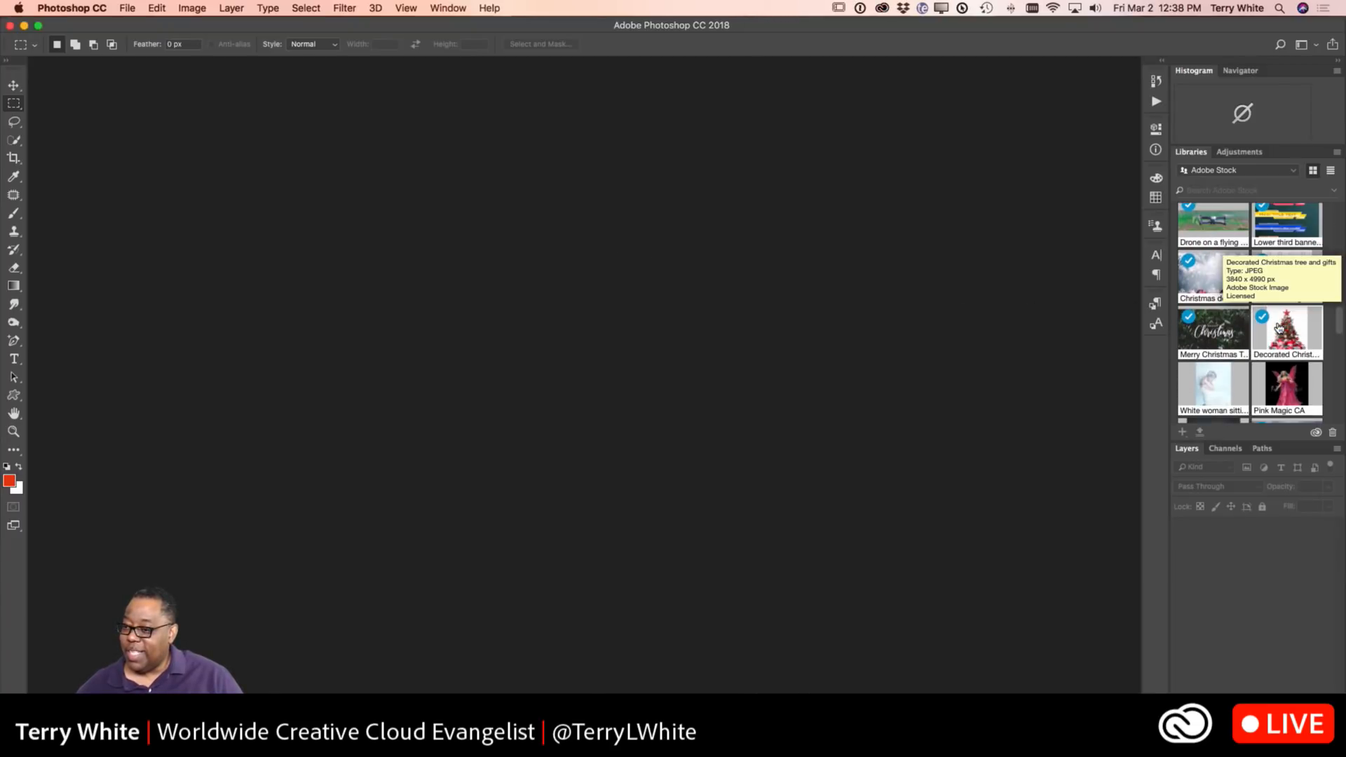
pyautogui.scroll(-3, 1279, 328)
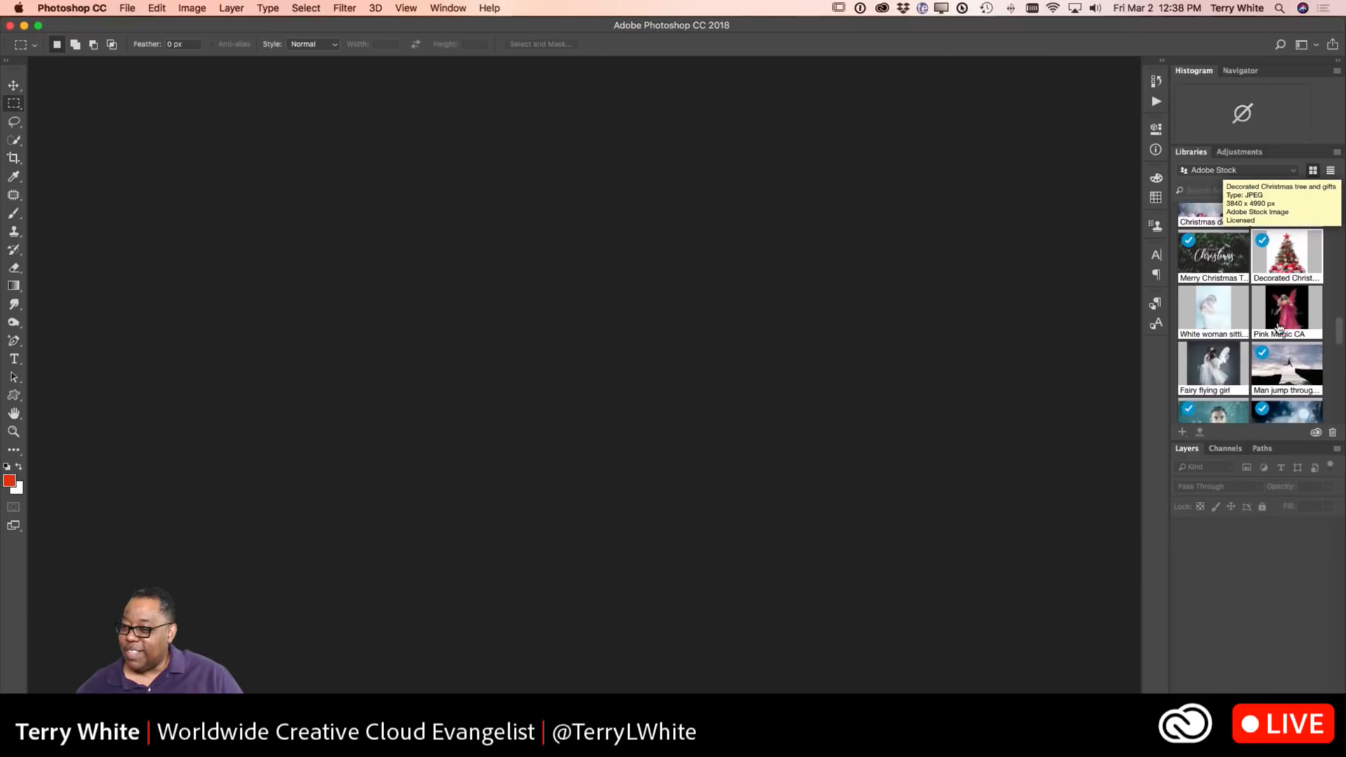
pyautogui.scroll(3, 1279, 328)
pyautogui.scroll(-10, 1279, 327)
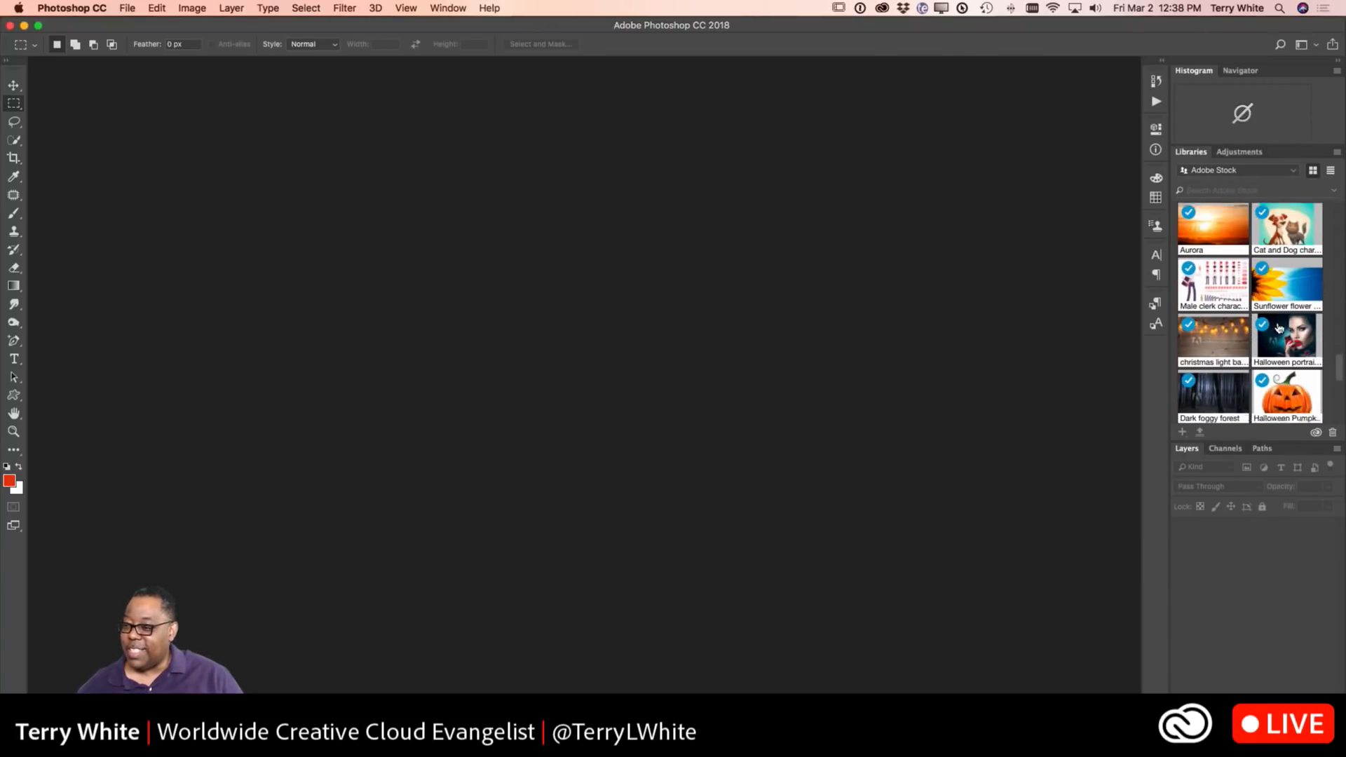
pyautogui.scroll(-5, 1279, 327)
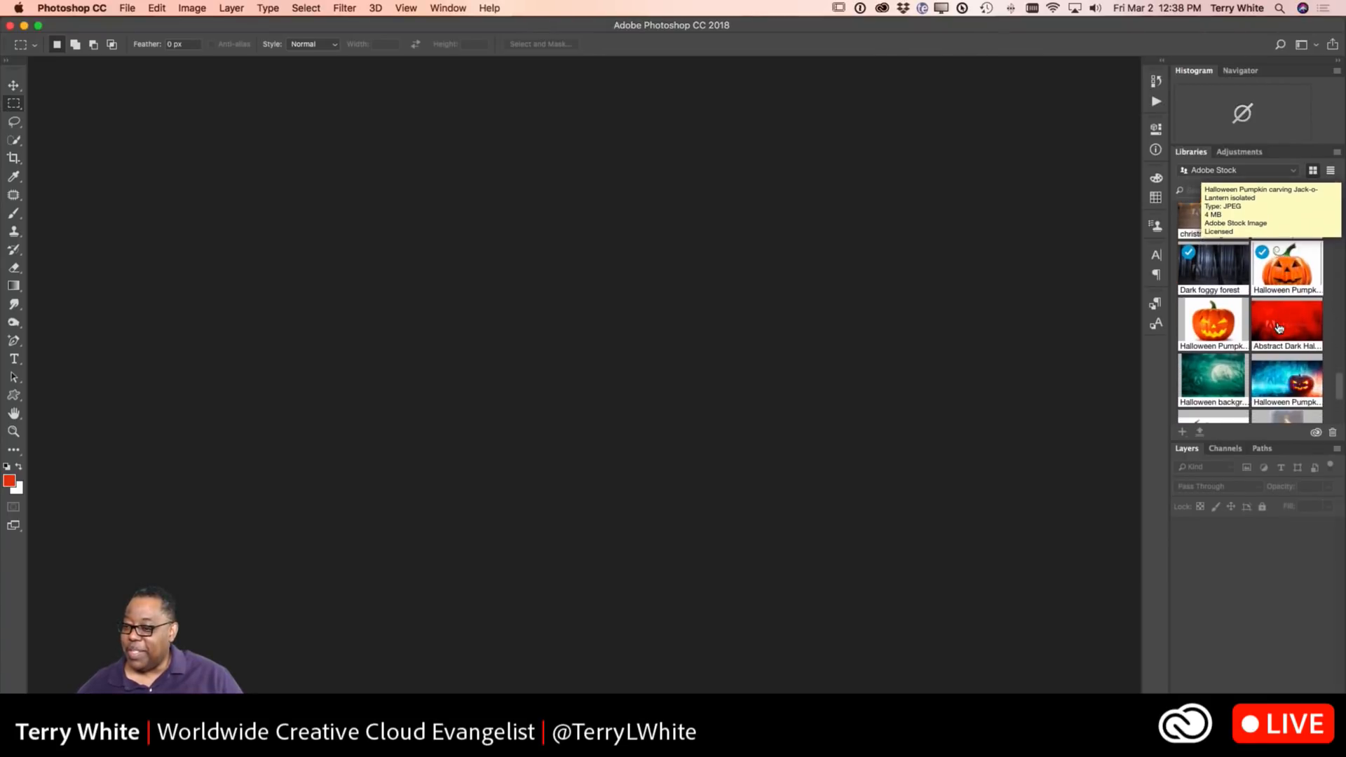
pyautogui.scroll(-2, 1279, 328)
pyautogui.scroll(3, 1279, 327)
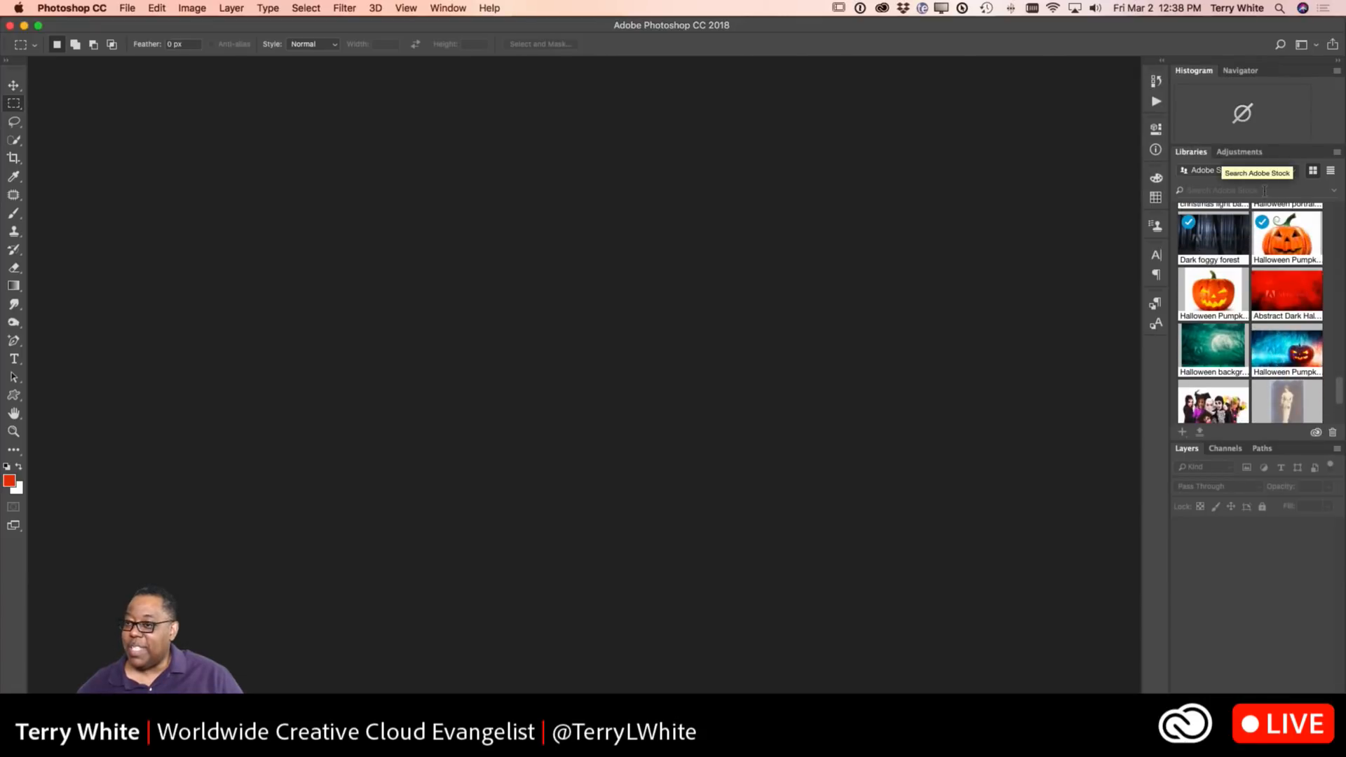
# - Open the portrait of the bearded man in the dark shirt from the Lightroom Compositing album, rotating it upright in Camera Raw
pyautogui.click(1280, 45)
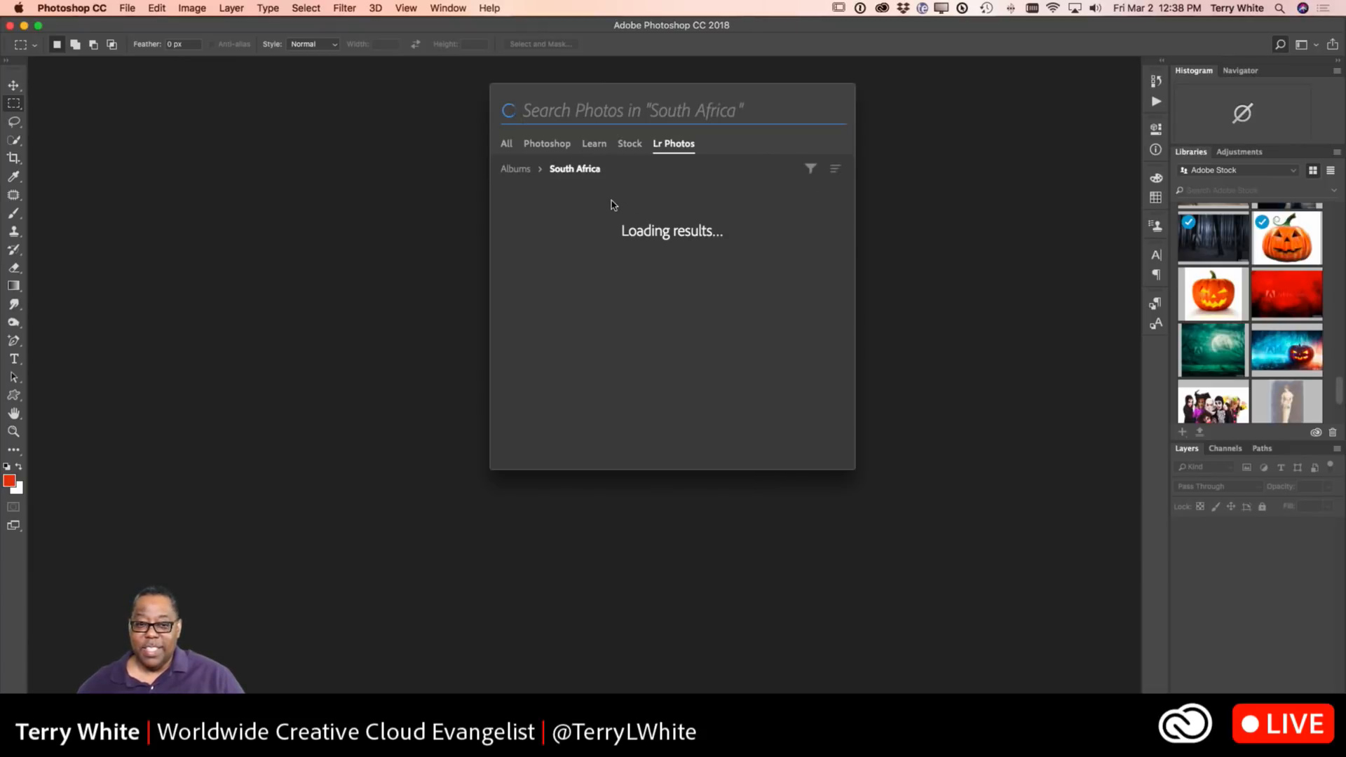
pyautogui.click(522, 170)
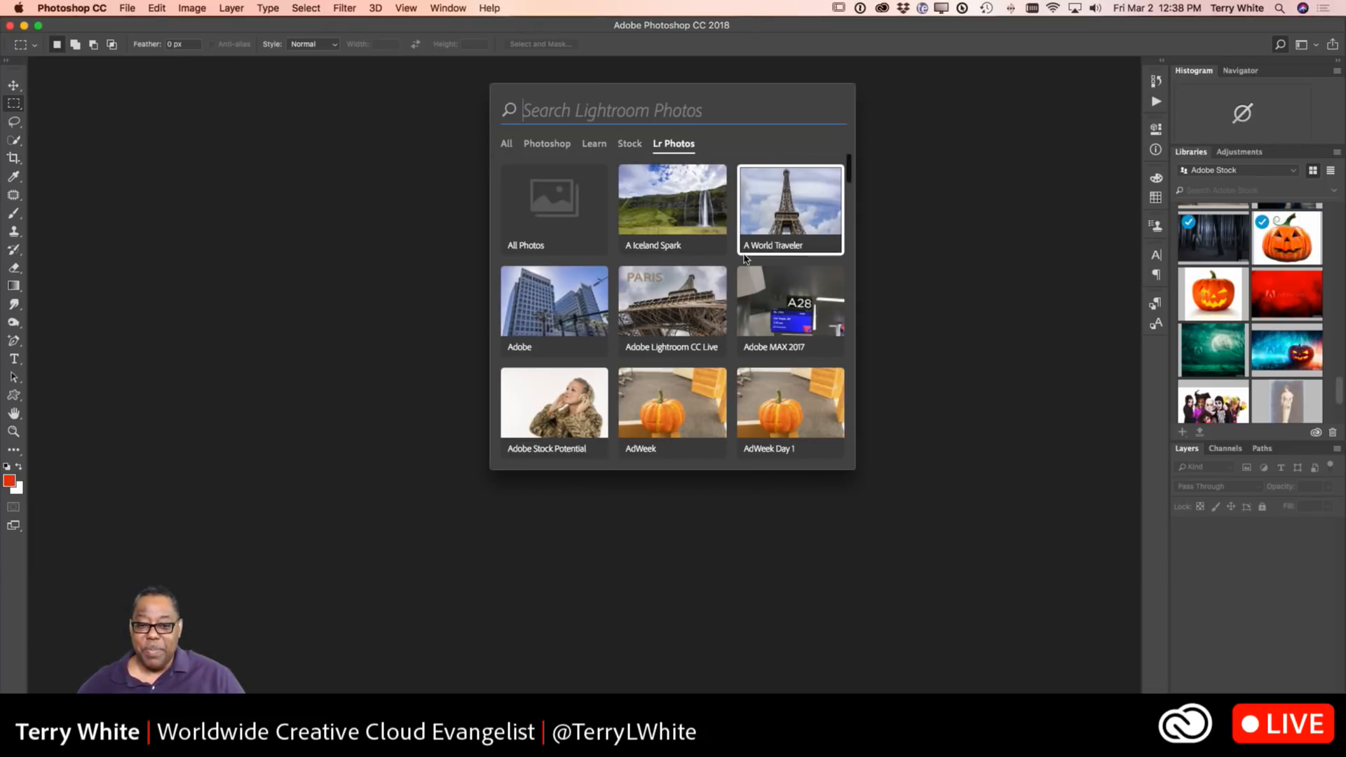
pyautogui.scroll(-5, 744, 259)
pyautogui.scroll(-5, 744, 259)
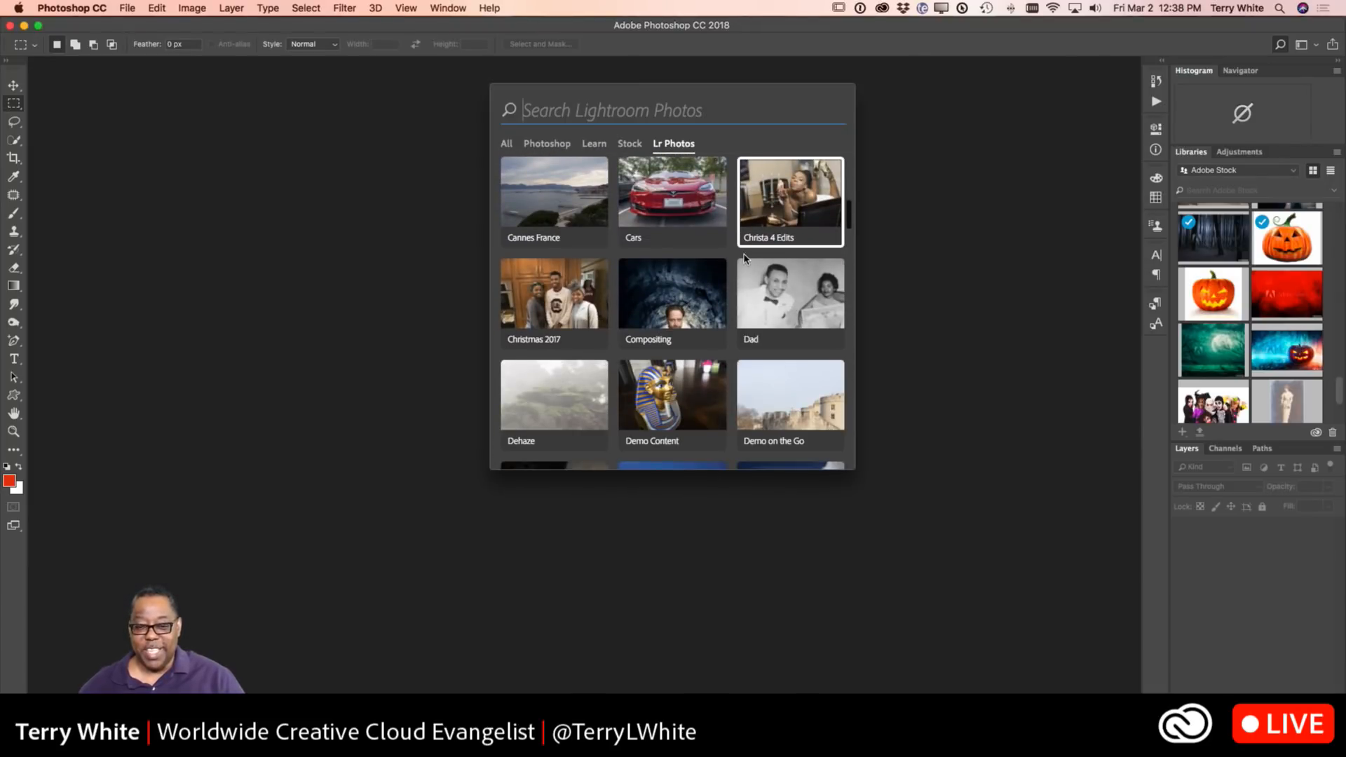
pyautogui.click(674, 292)
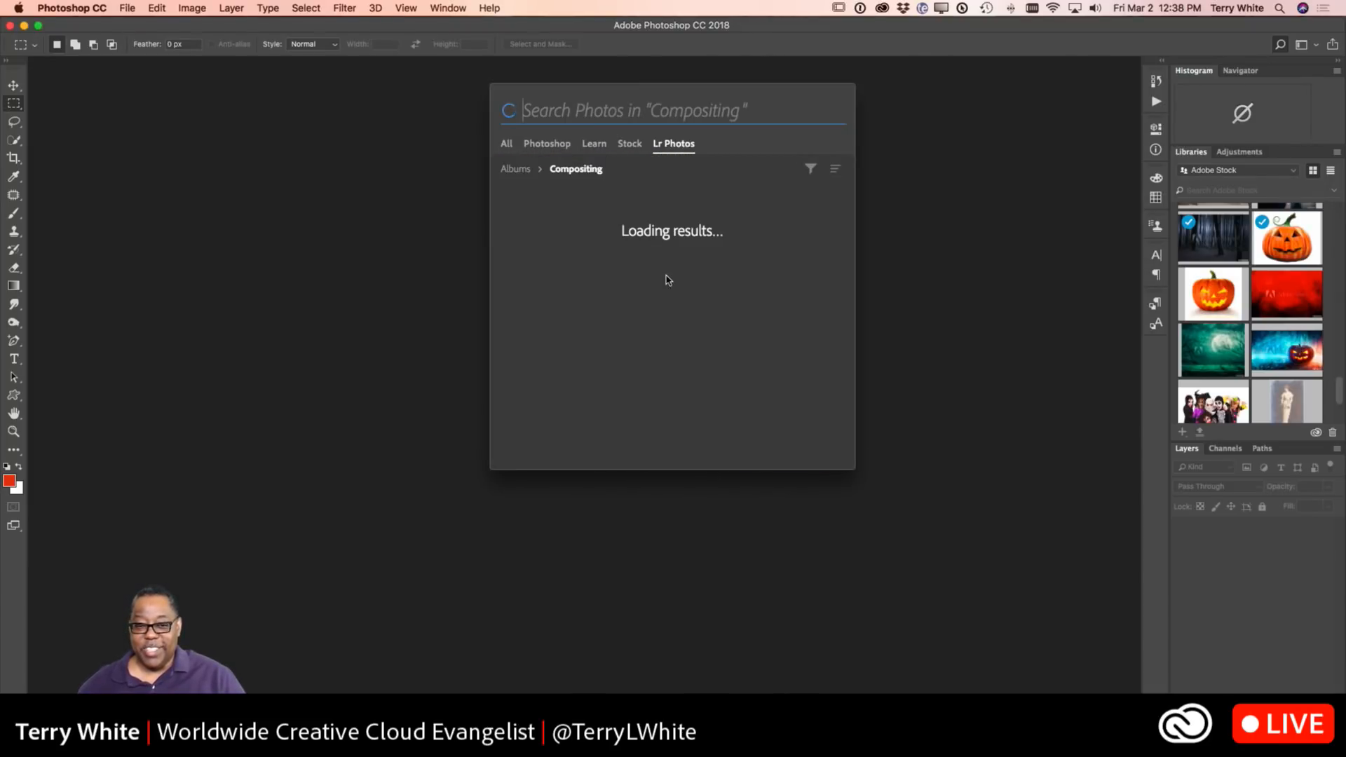
pyautogui.scroll(-2, 701, 288)
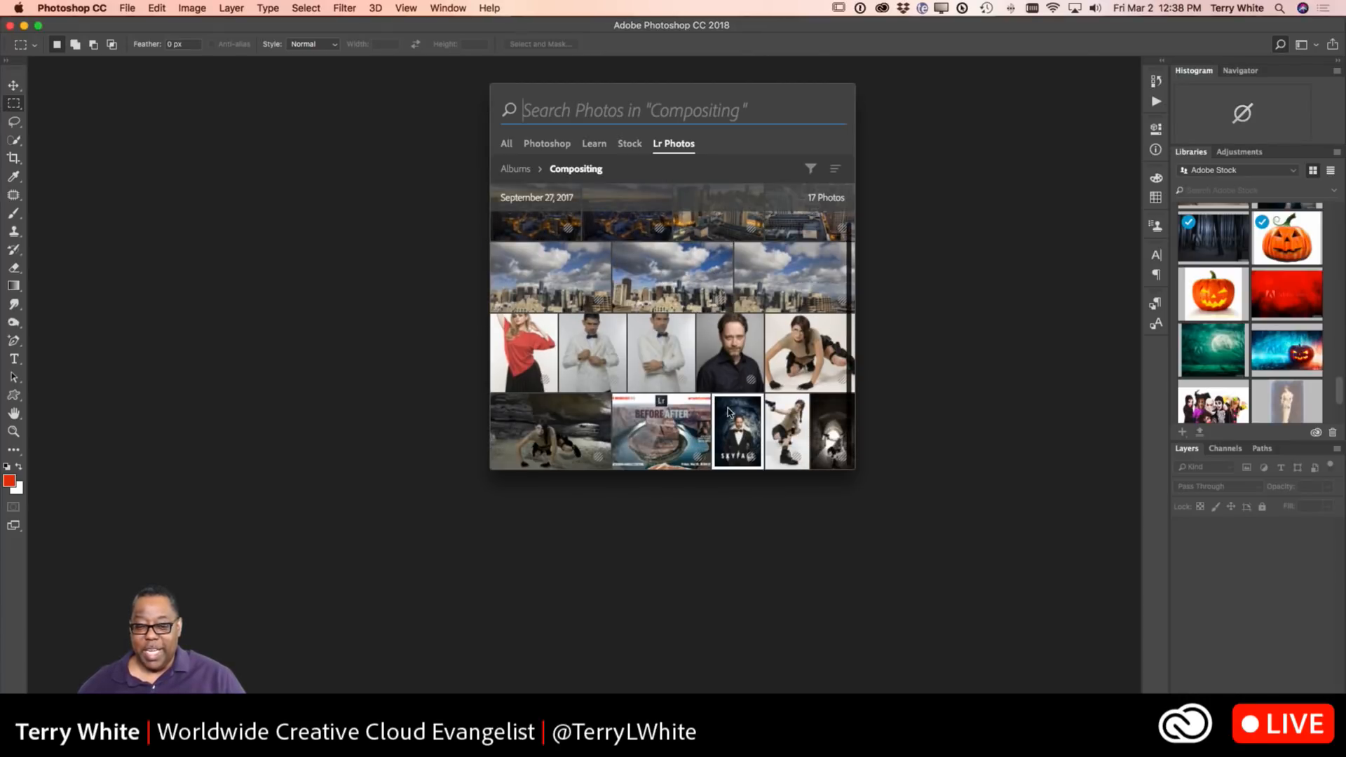
pyautogui.click(721, 358)
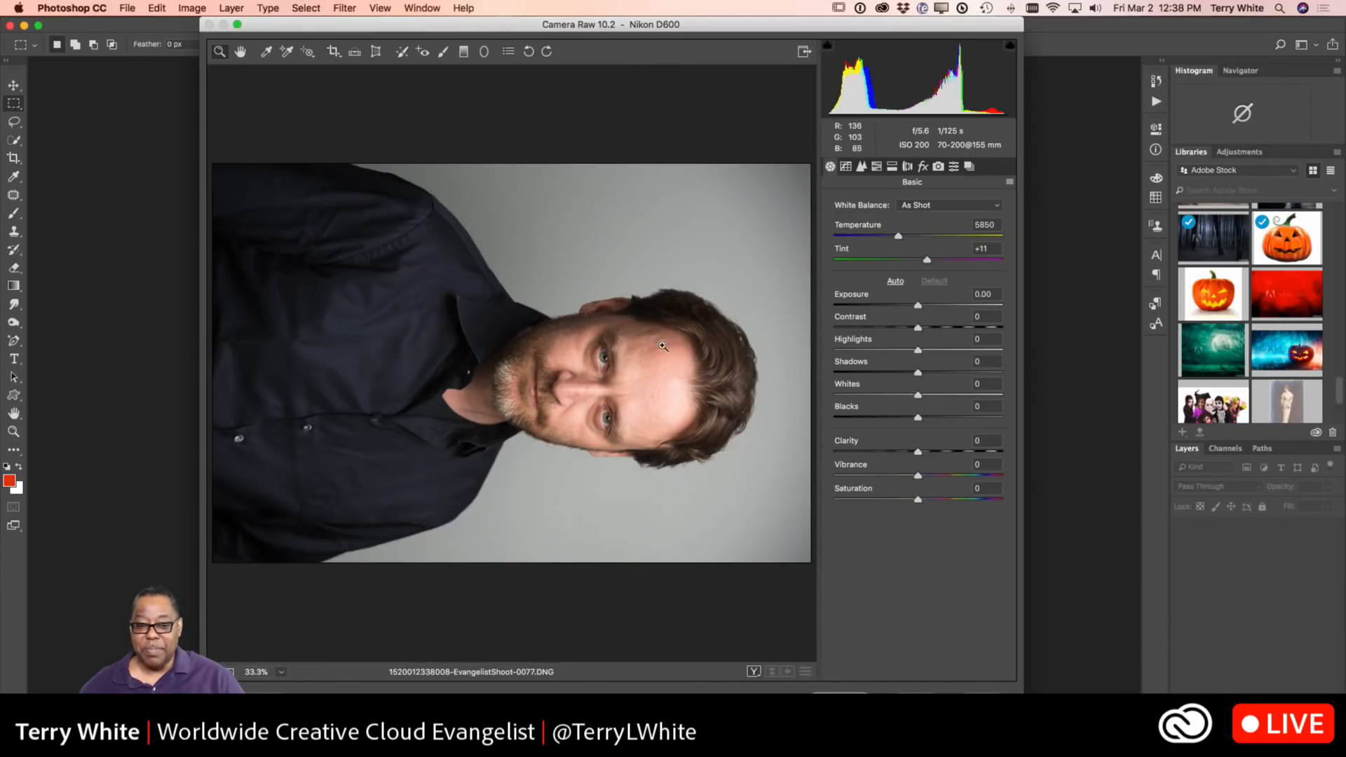
pyautogui.click(530, 55)
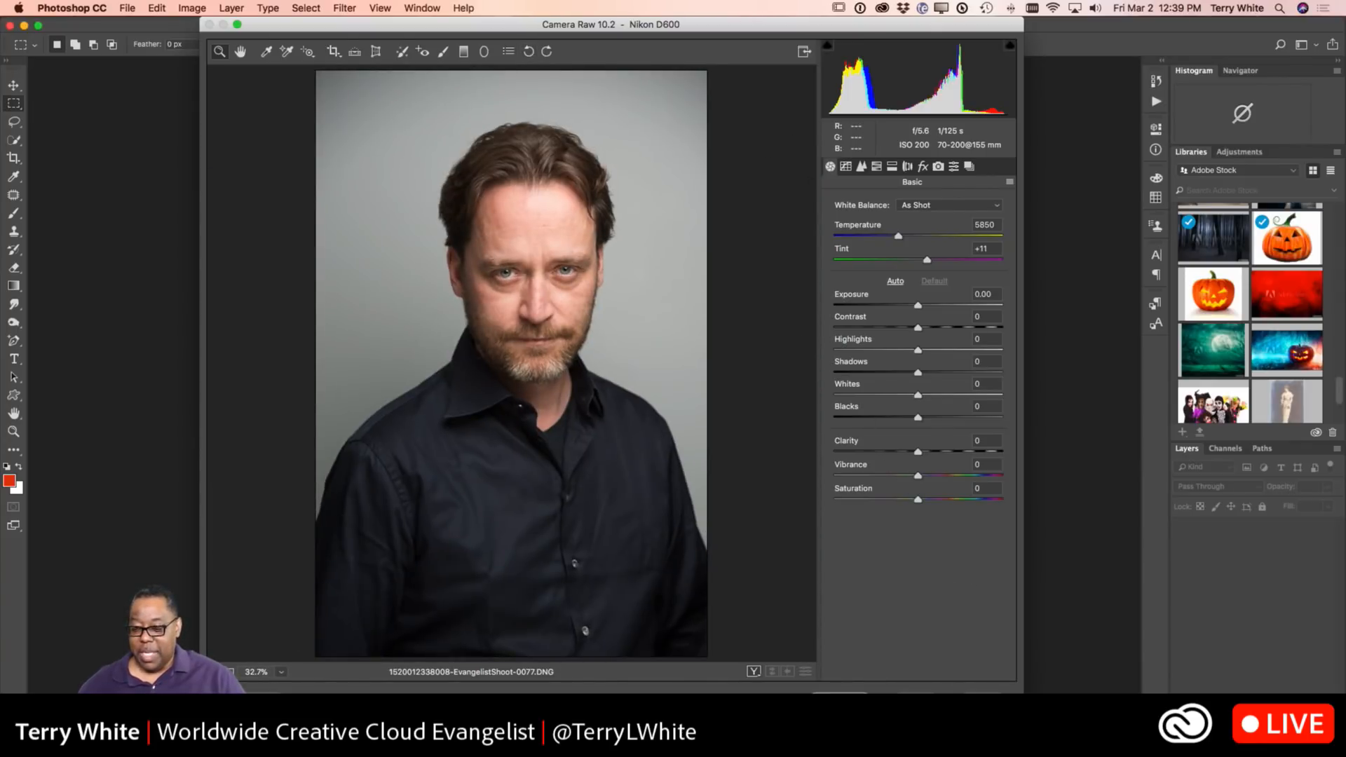
pyautogui.click(841, 690)
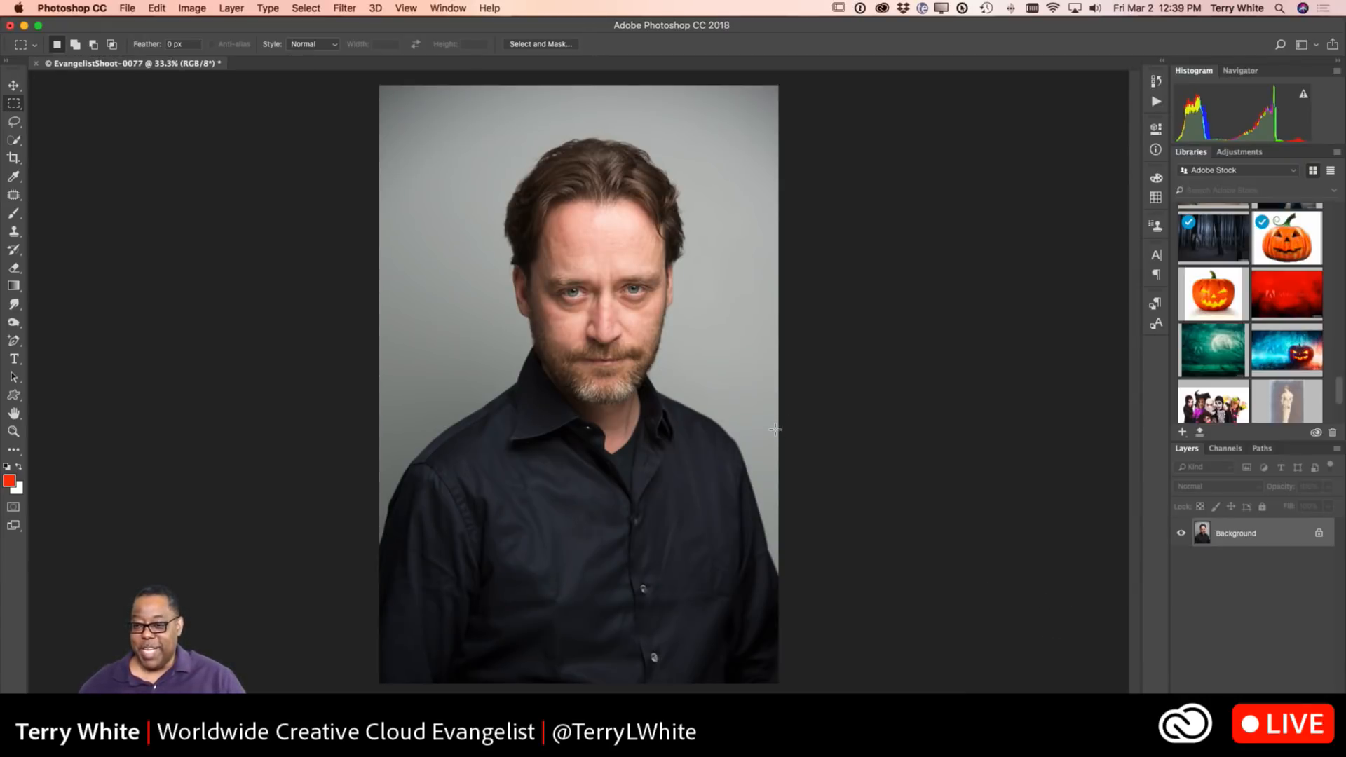
# - Search the current library for "tux" and open the licensed image of the Latin man wearing a tuxedo, fitted to the window
pyautogui.scroll(5, 1227, 342)
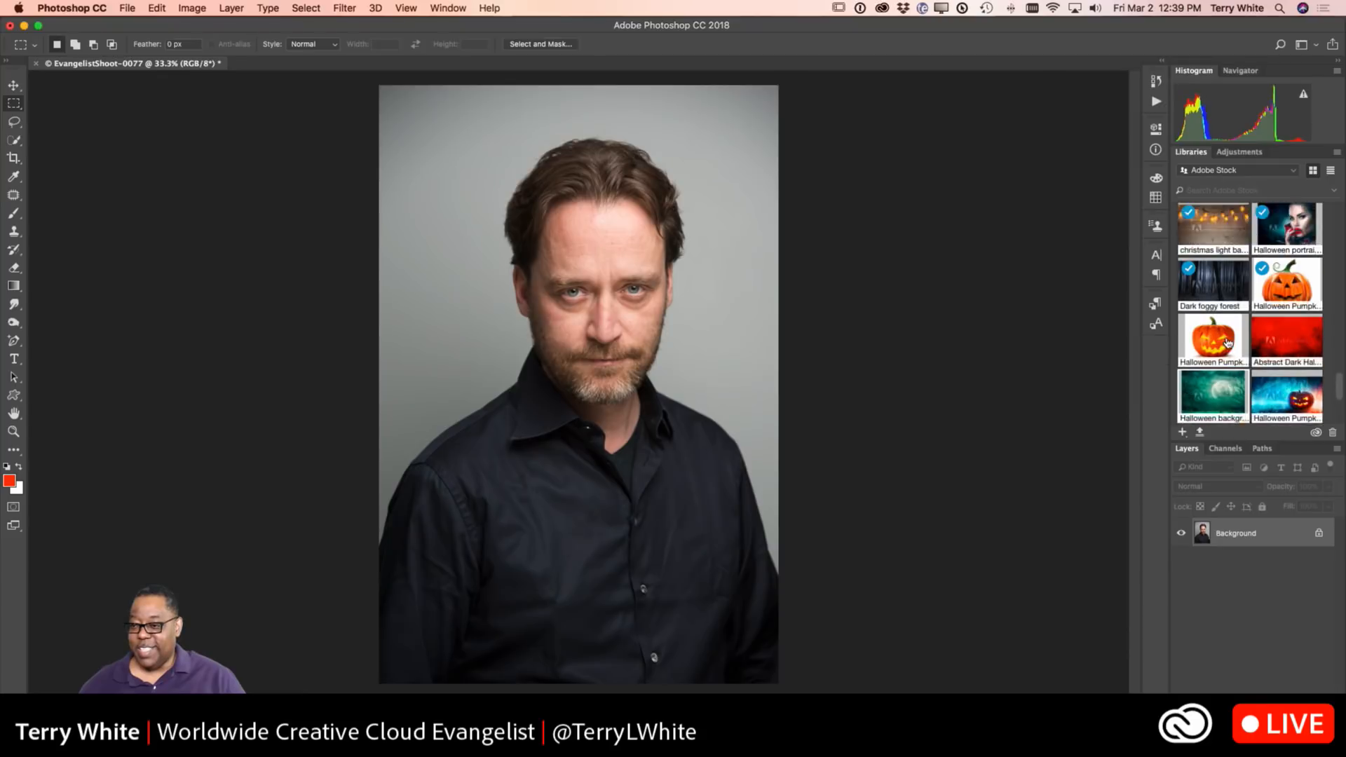
pyautogui.scroll(10, 1227, 342)
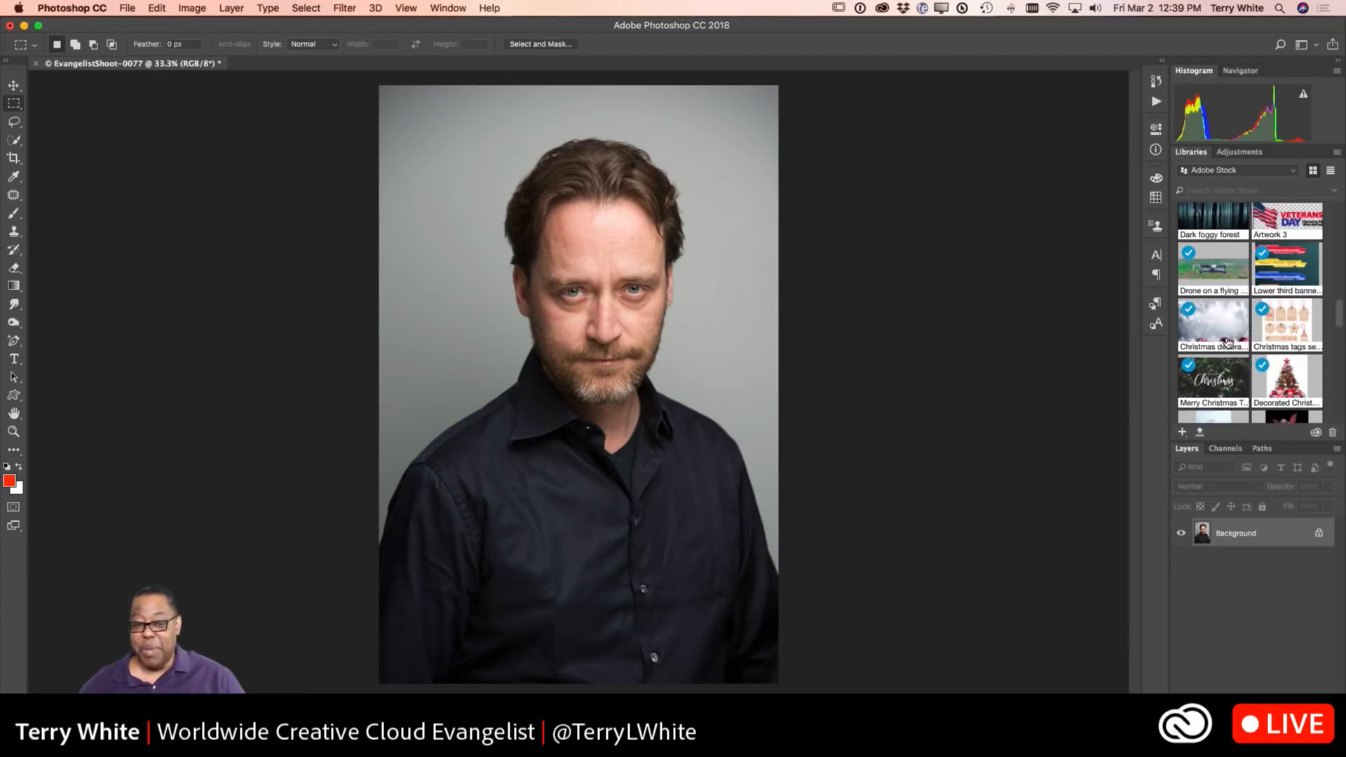
pyautogui.scroll(10, 1228, 342)
pyautogui.scroll(5, 1227, 342)
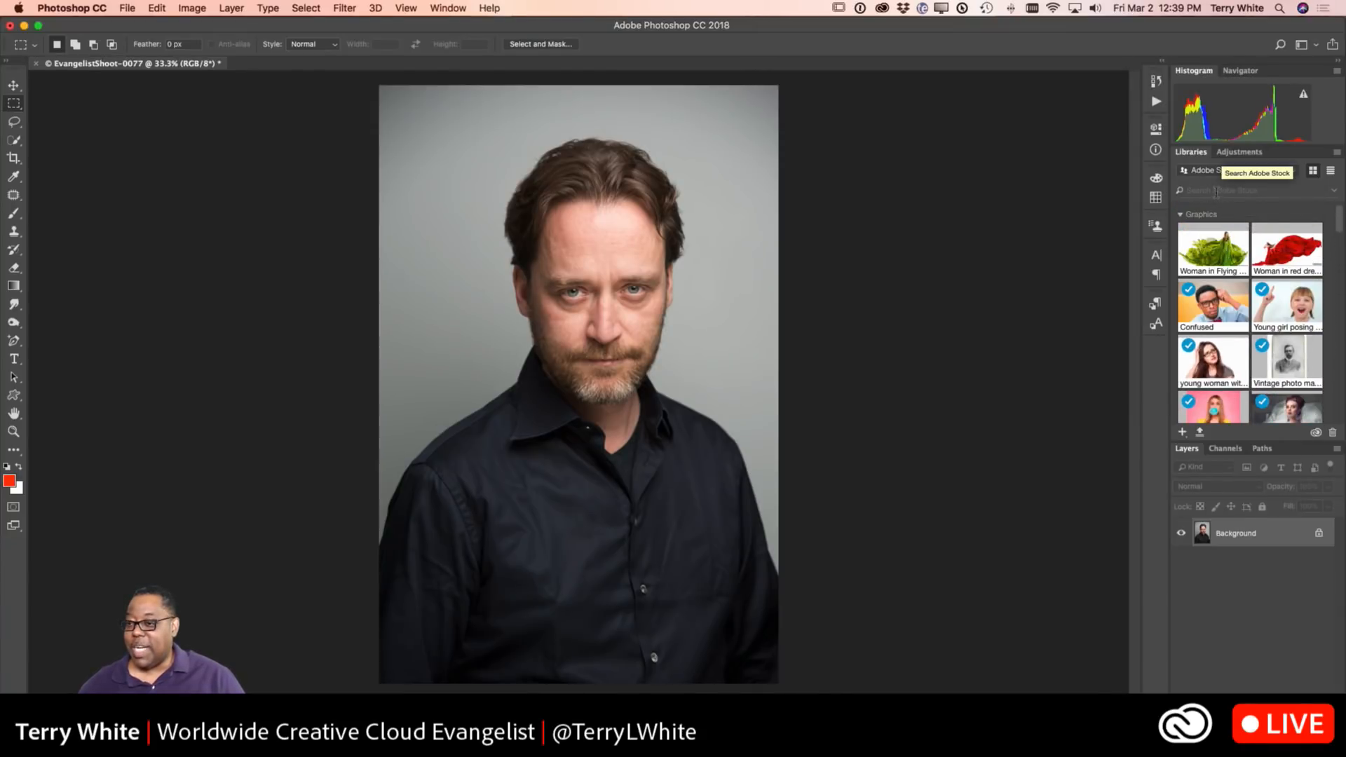
pyautogui.click(1335, 193)
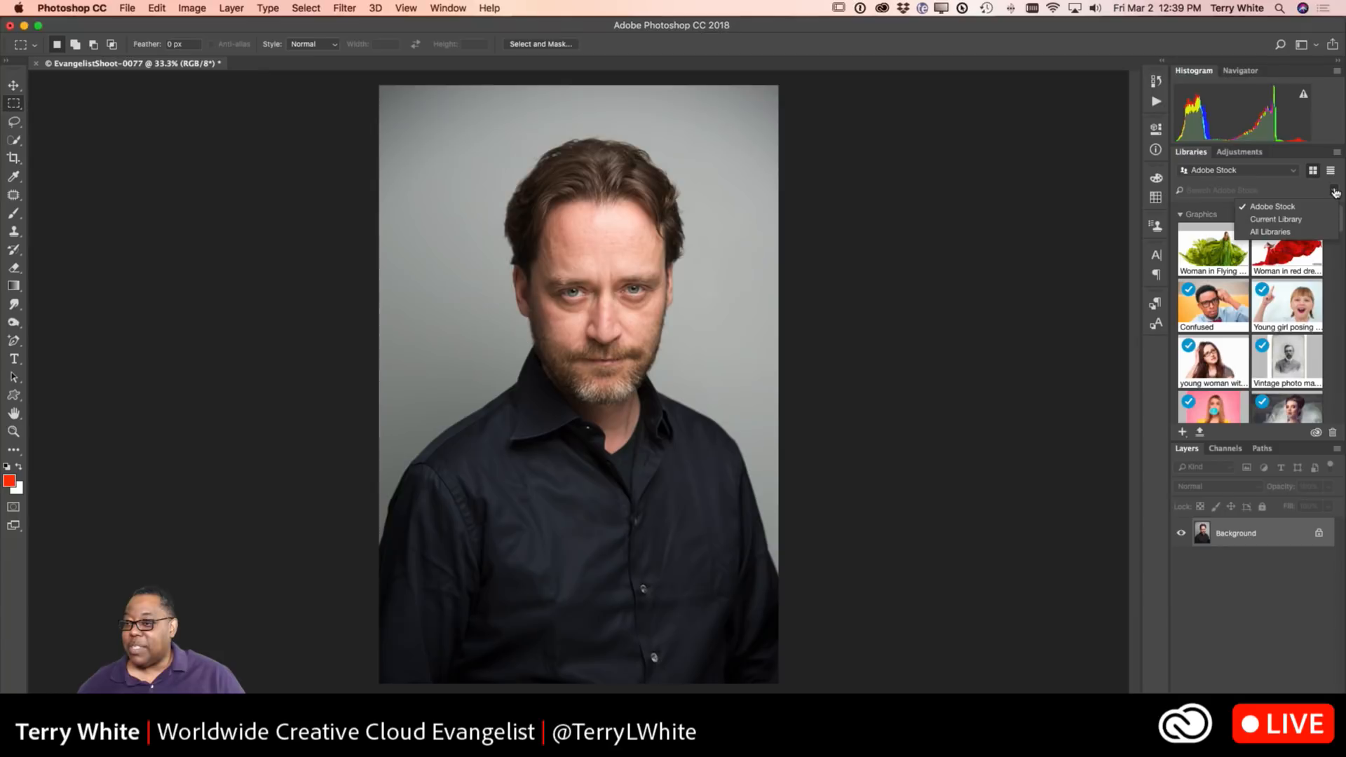
pyautogui.click(1264, 223)
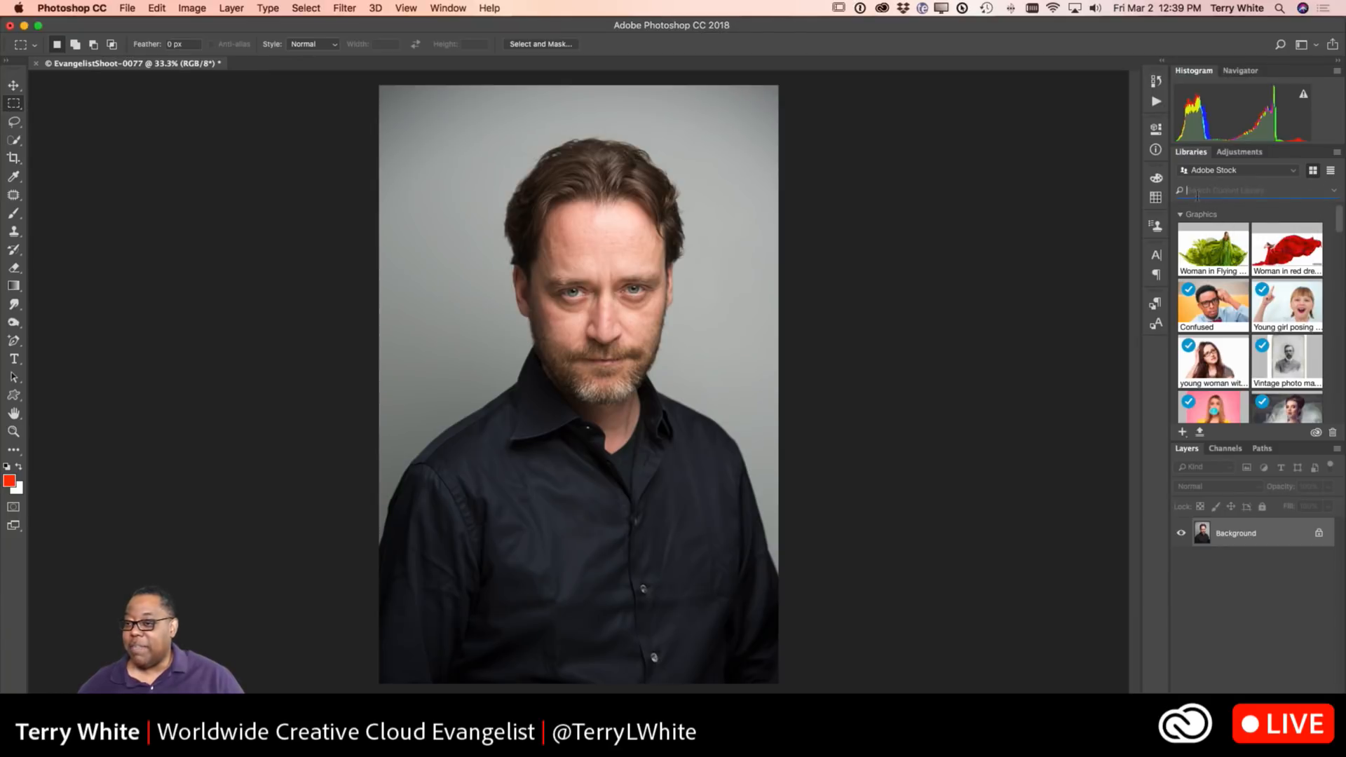
pyautogui.write('tux')
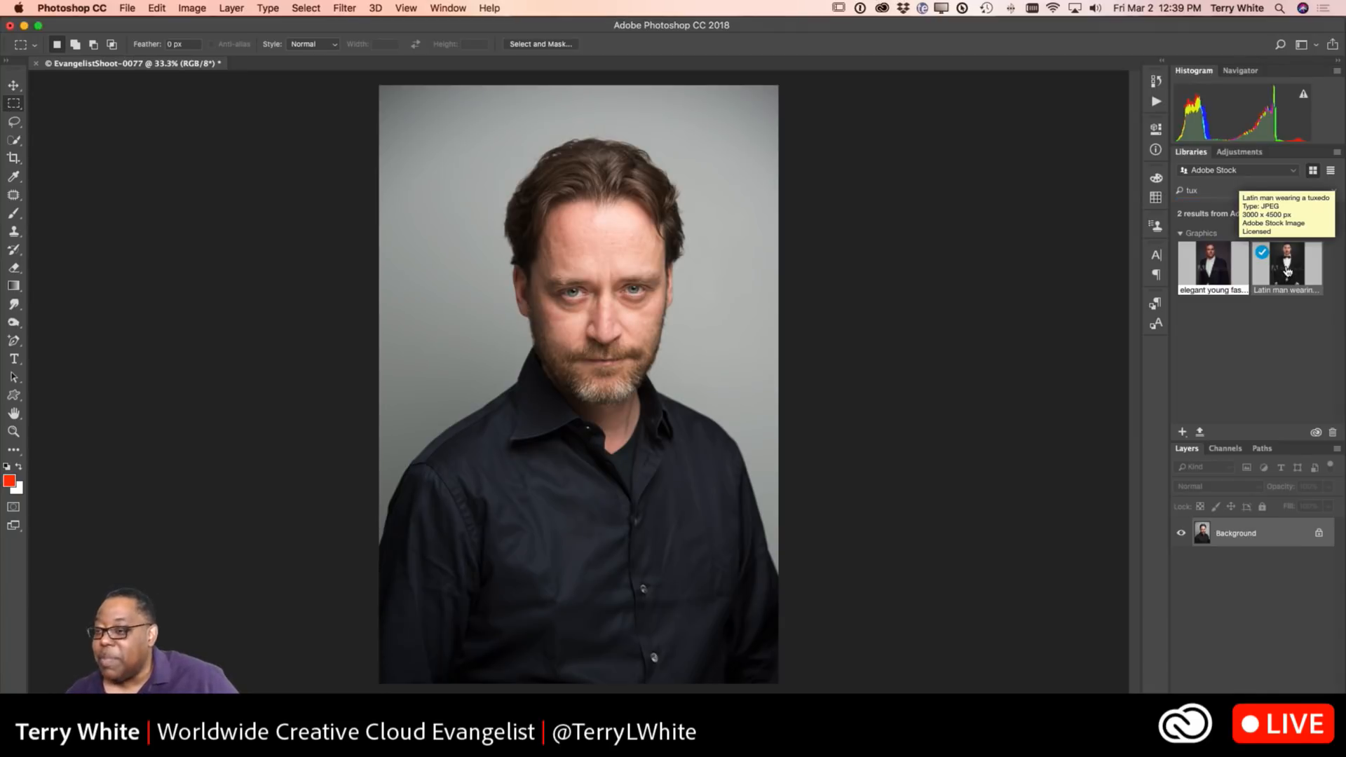
pyautogui.moveTo(1286, 272); pyautogui.dragTo(1047, 310)
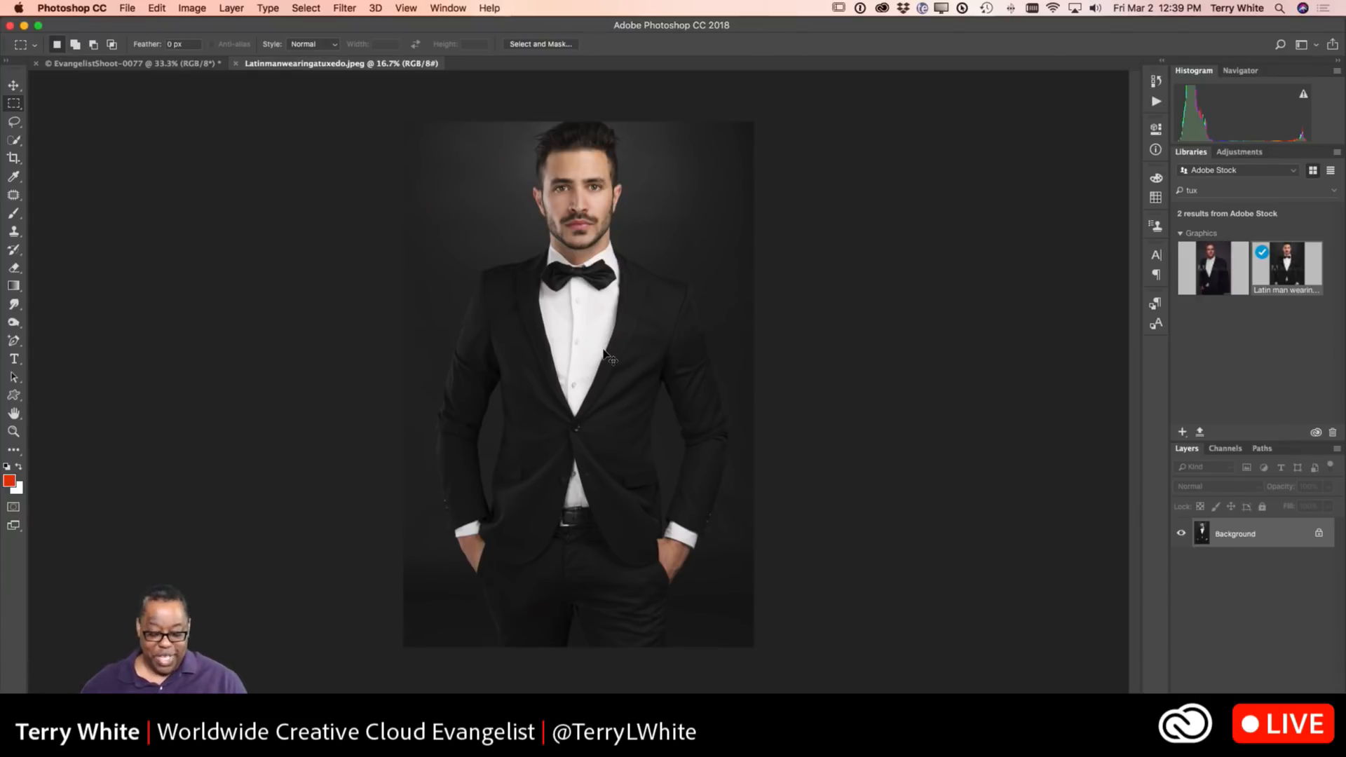
pyautogui.press('super+0')
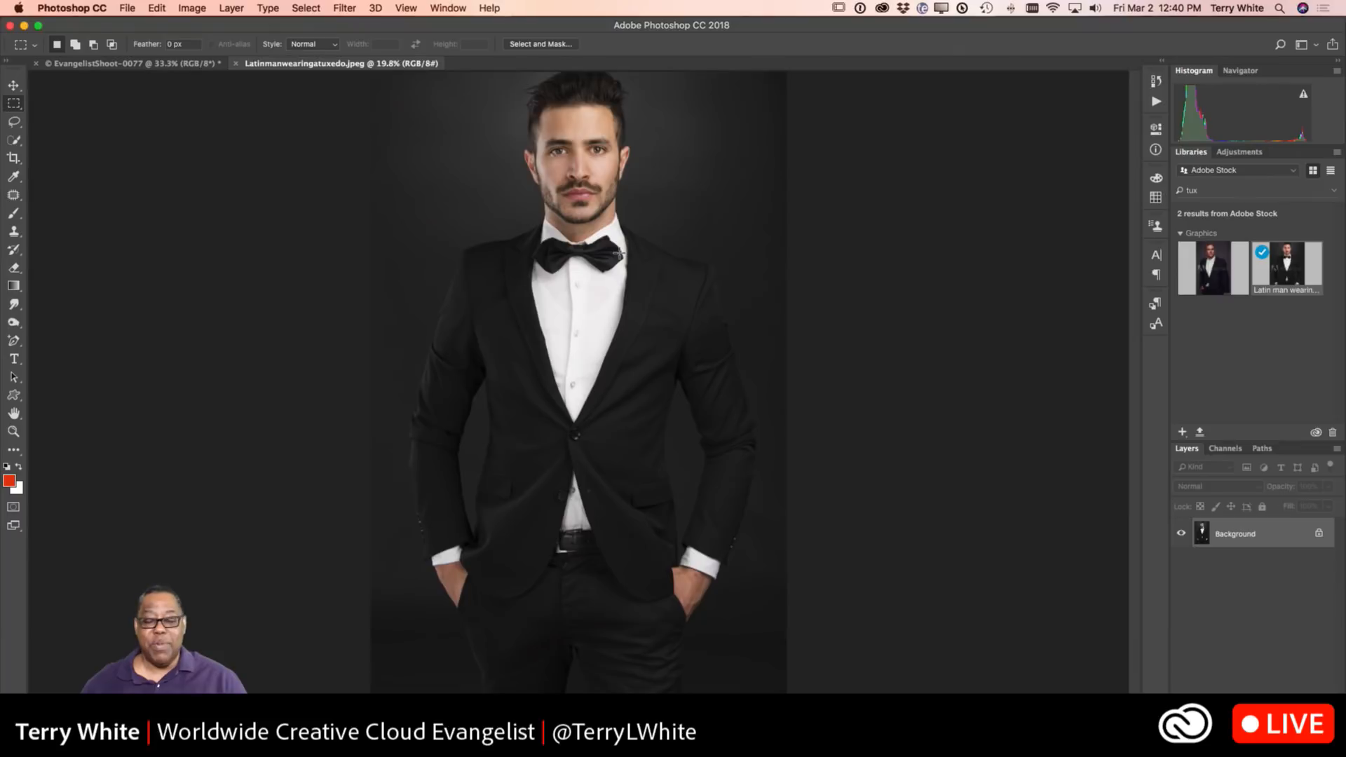
# - Bring the bearded man's portrait into the tuxedo document as a new layer and place his head over the model's head
pyautogui.click(127, 63)
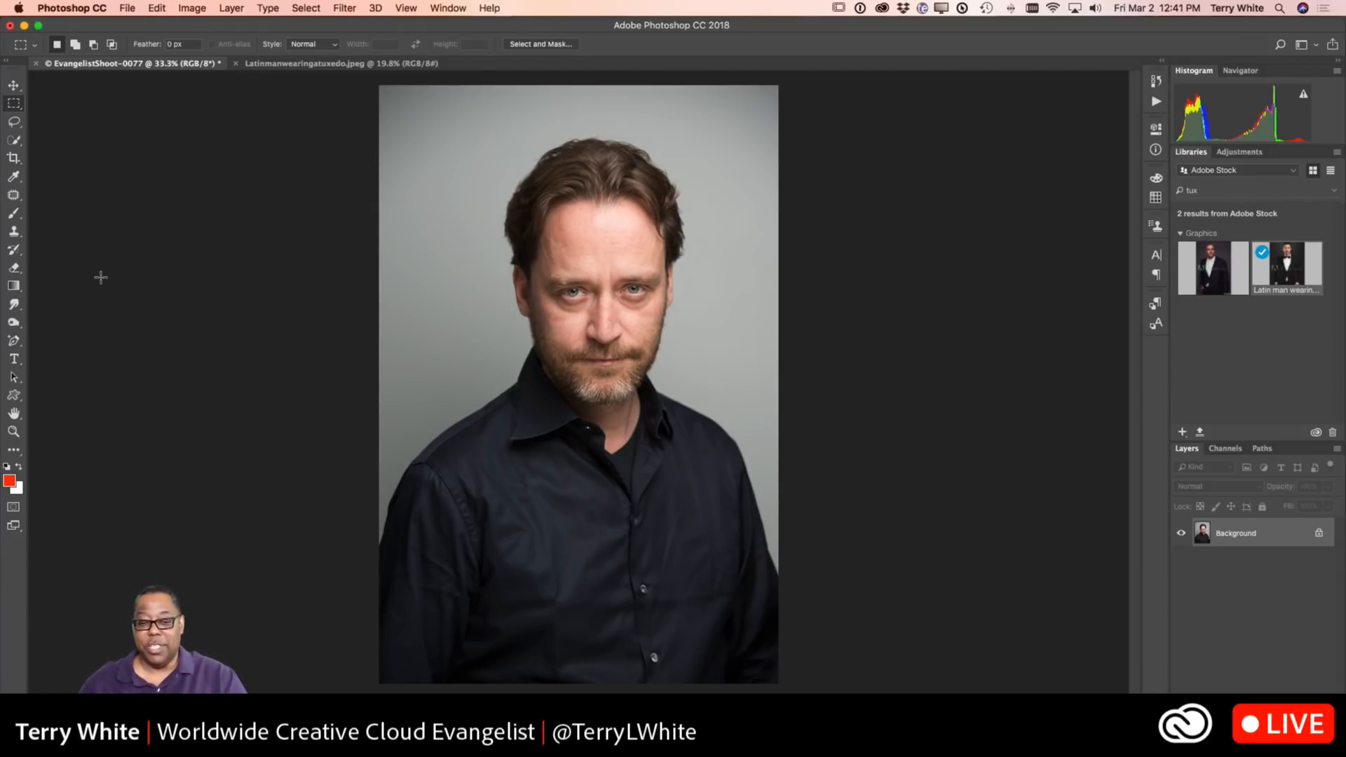
pyautogui.click(14, 85)
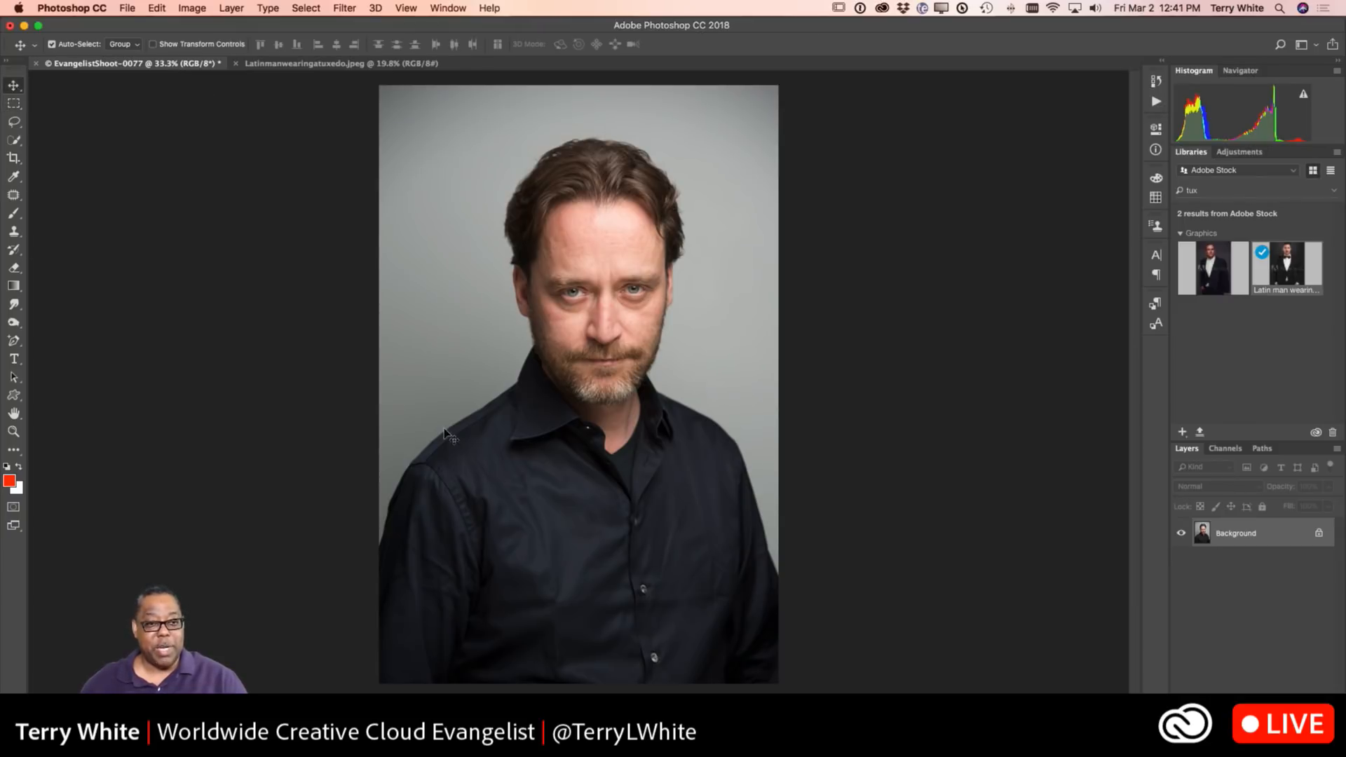
pyautogui.moveTo(595, 413); pyautogui.dragTo(550, 340)
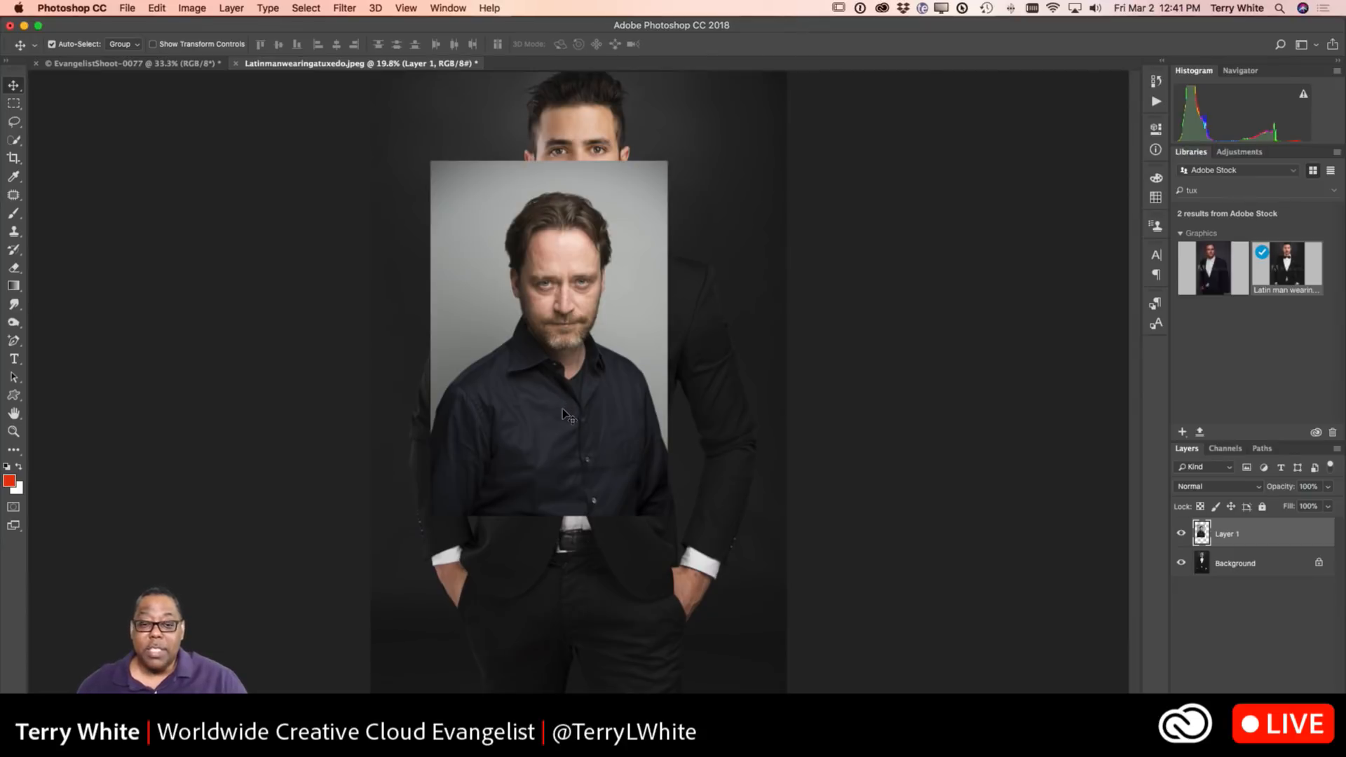
pyautogui.moveTo(560, 410); pyautogui.dragTo(578, 295)
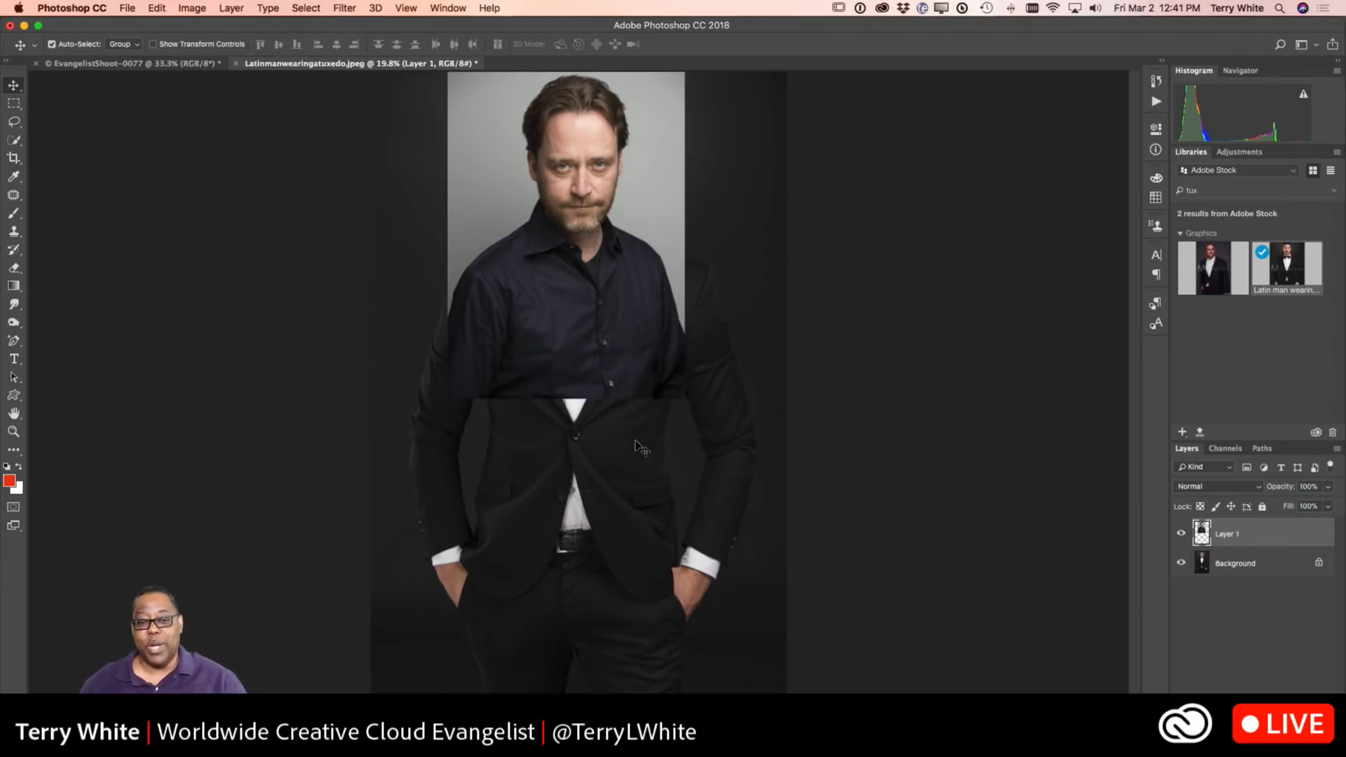
# - Lower Layer 1's opacity to 59% and align the portrait's eyes and mouth with the tuxedo model's face
pyautogui.moveTo(1288, 489); pyautogui.dragTo(1259, 494)
pyautogui.press('super+plus')
pyautogui.press('super+plus')
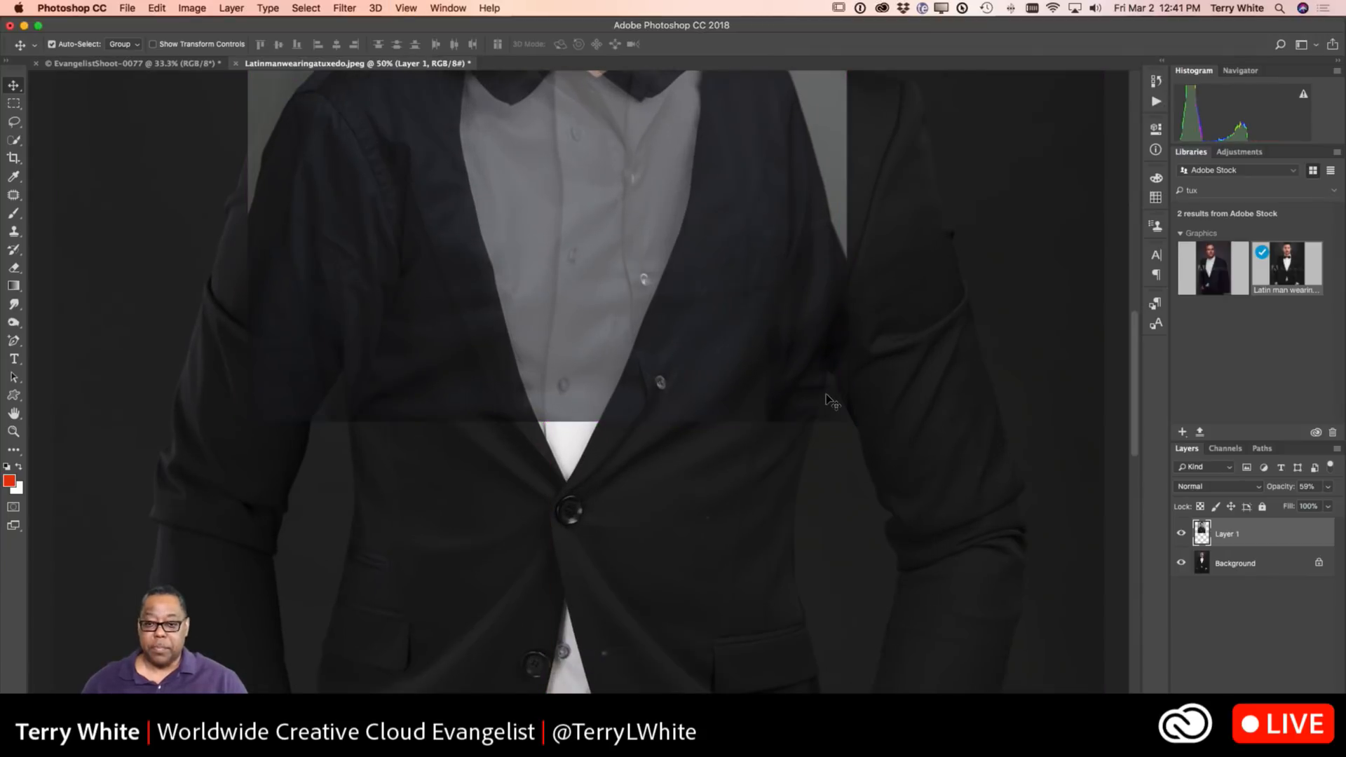
pyautogui.scroll(10, 827, 400)
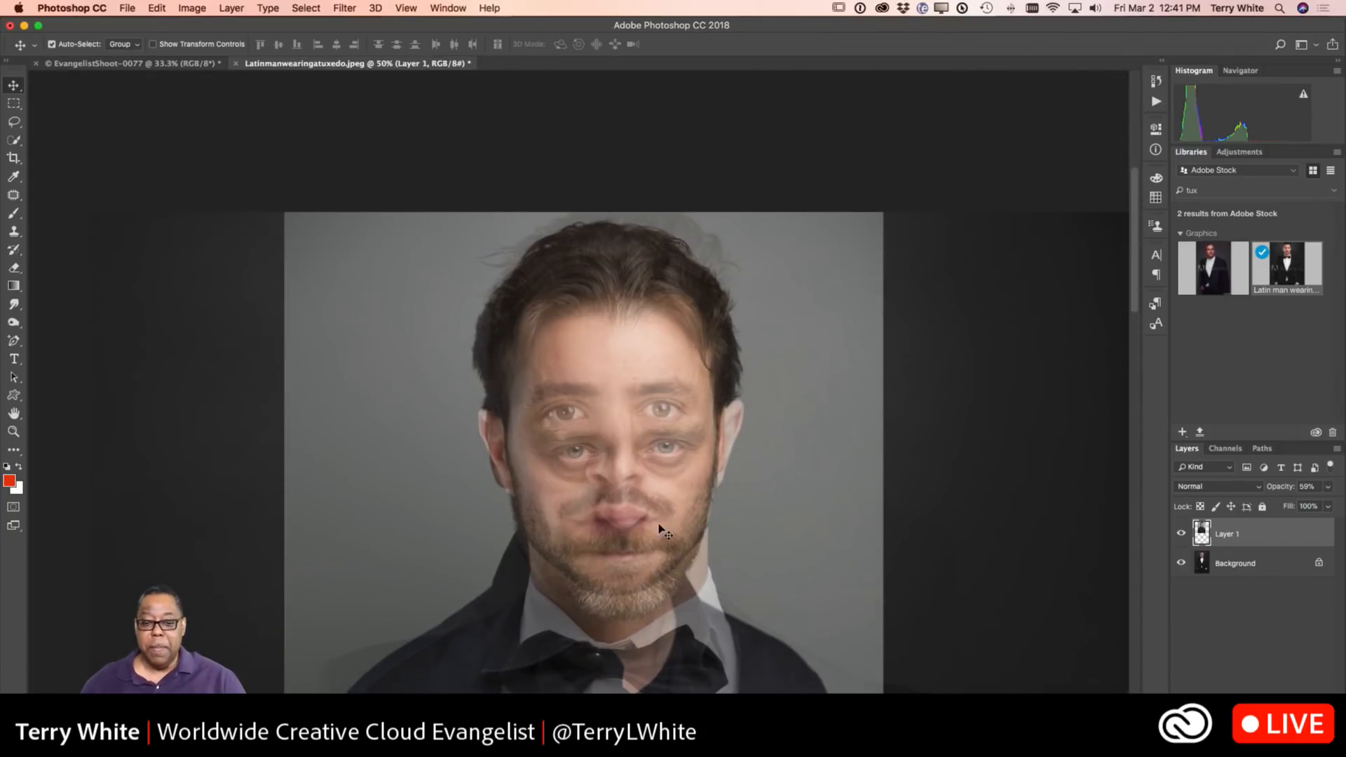
pyautogui.moveTo(650, 572); pyautogui.dragTo(647, 518)
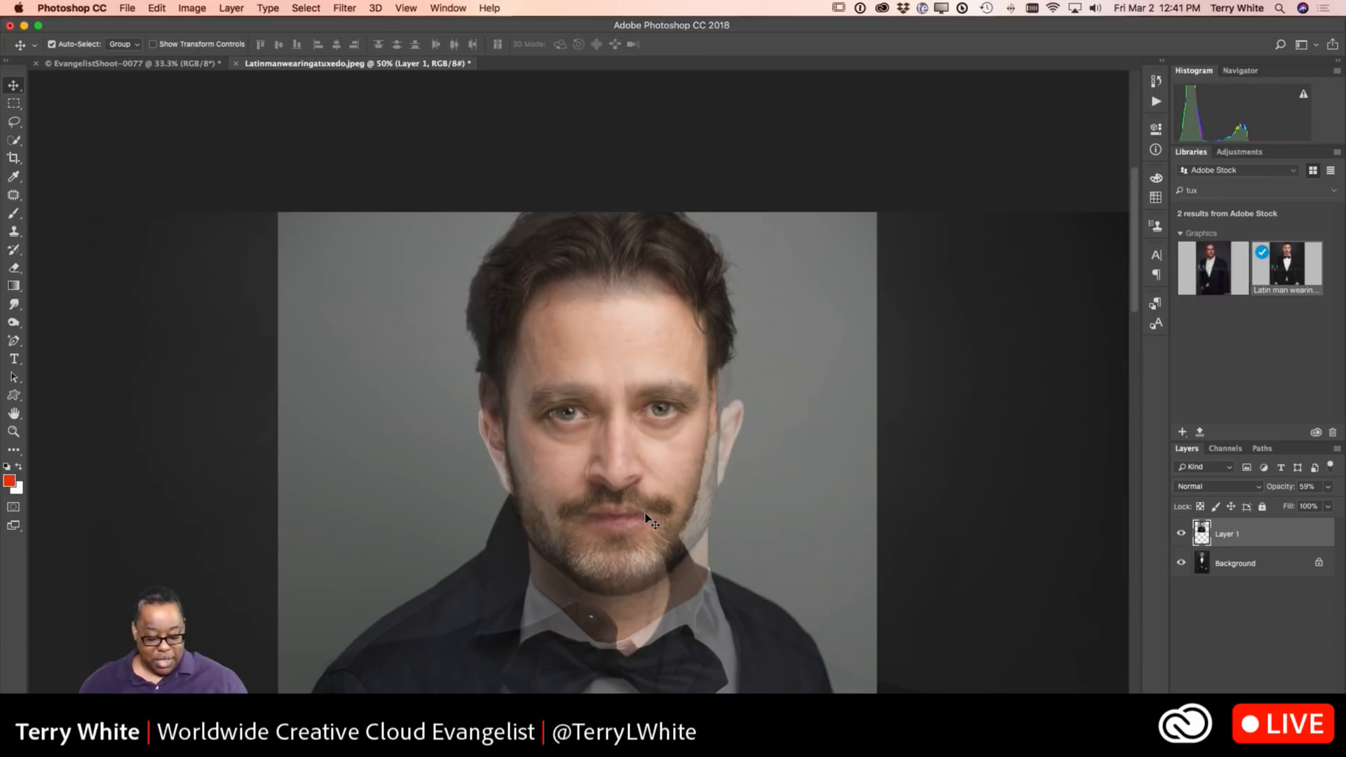
# - Free-transform Layer 1 to about 99.94% width and 99.96% height, nudging it to match the model's facial features
pyautogui.press('super+t')
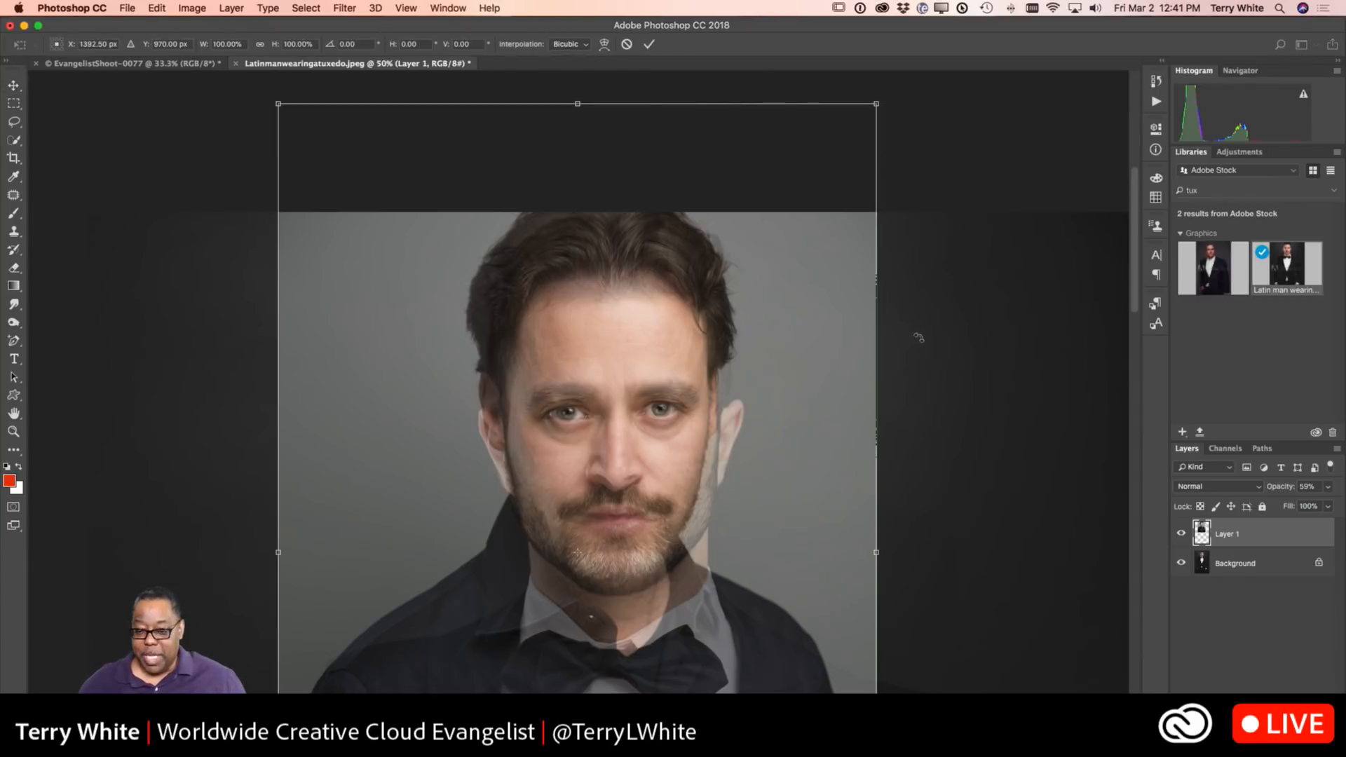
pyautogui.moveTo(876, 102); pyautogui.dragTo(876, 104)
pyautogui.moveTo(576, 553); pyautogui.dragTo(573, 551)
pyautogui.press('Right')
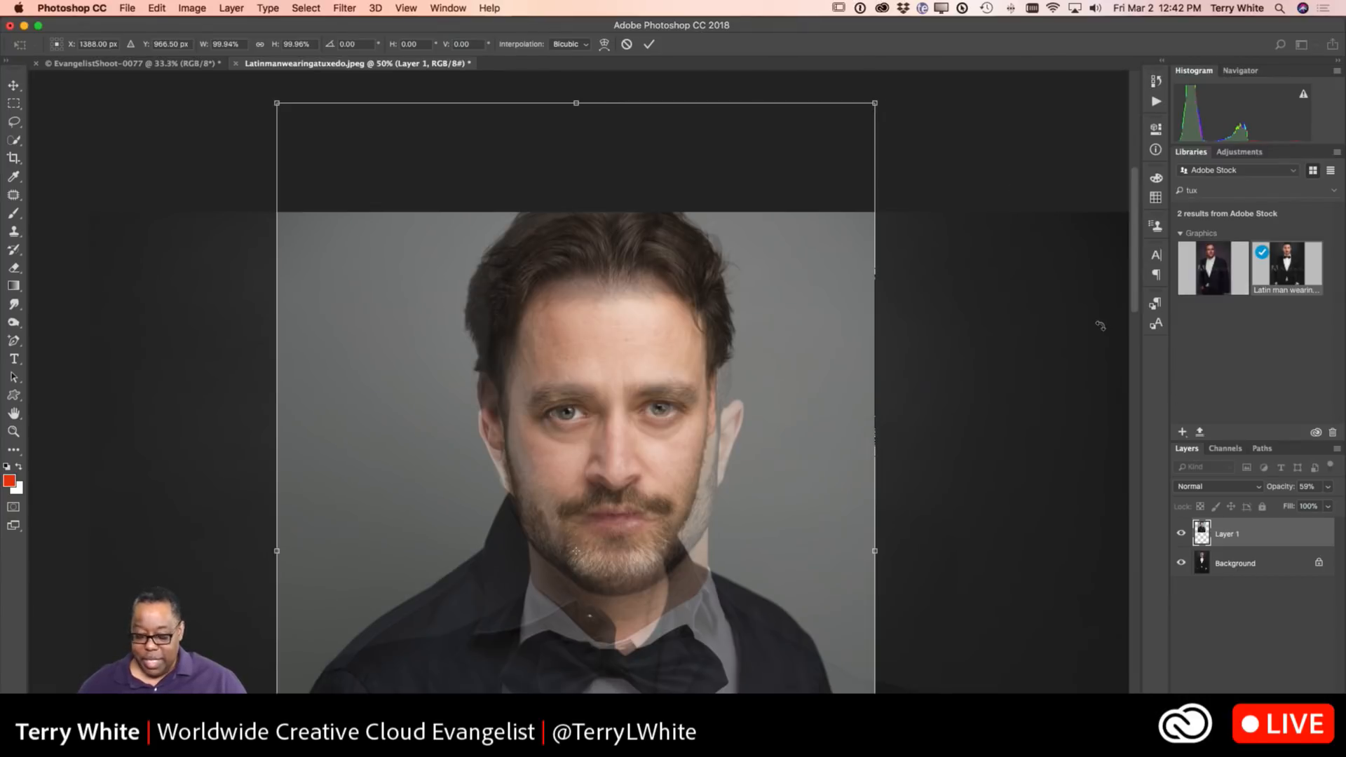
# - Fade Layer 1's opacity to 0% to compare the faces, restore it to 100%, and apply the transform
pyautogui.moveTo(1287, 493); pyautogui.dragTo(1234, 510)
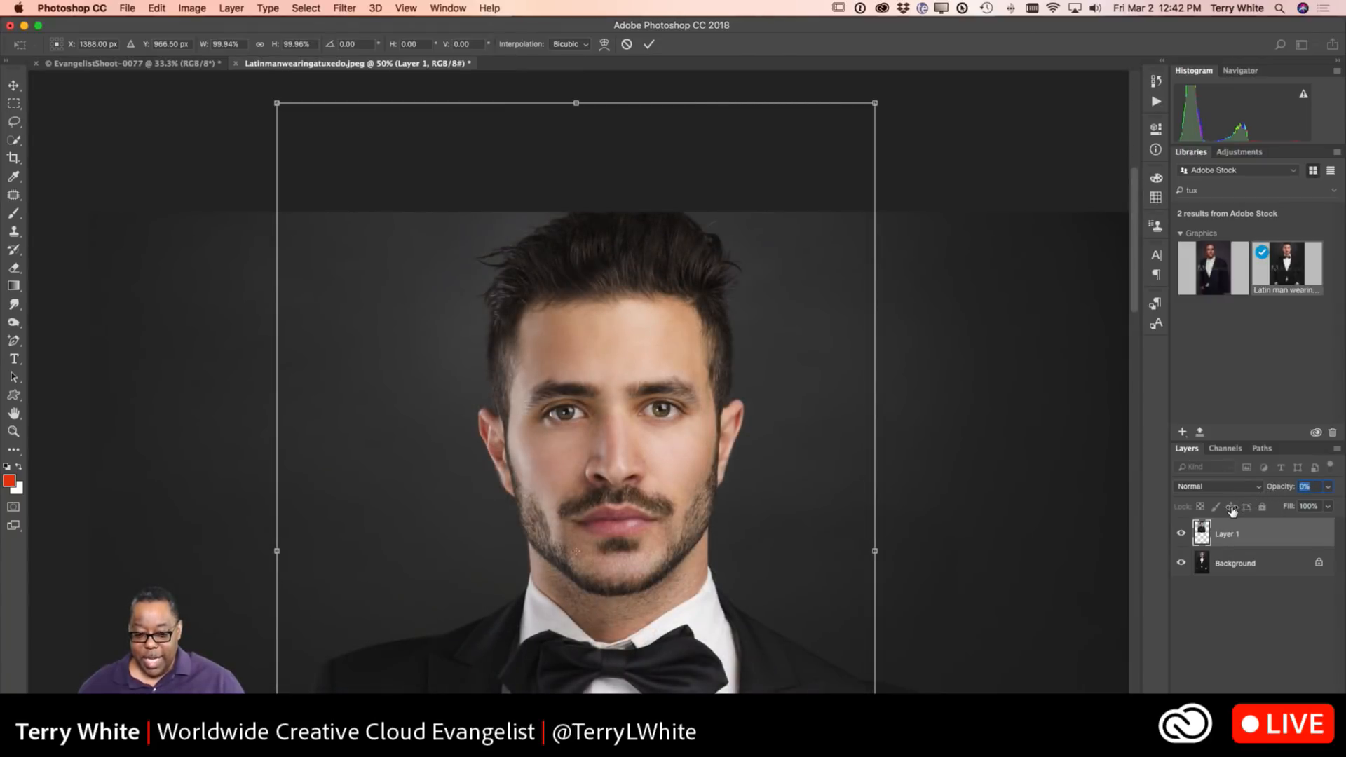
pyautogui.moveTo(1232, 511); pyautogui.dragTo(1301, 499)
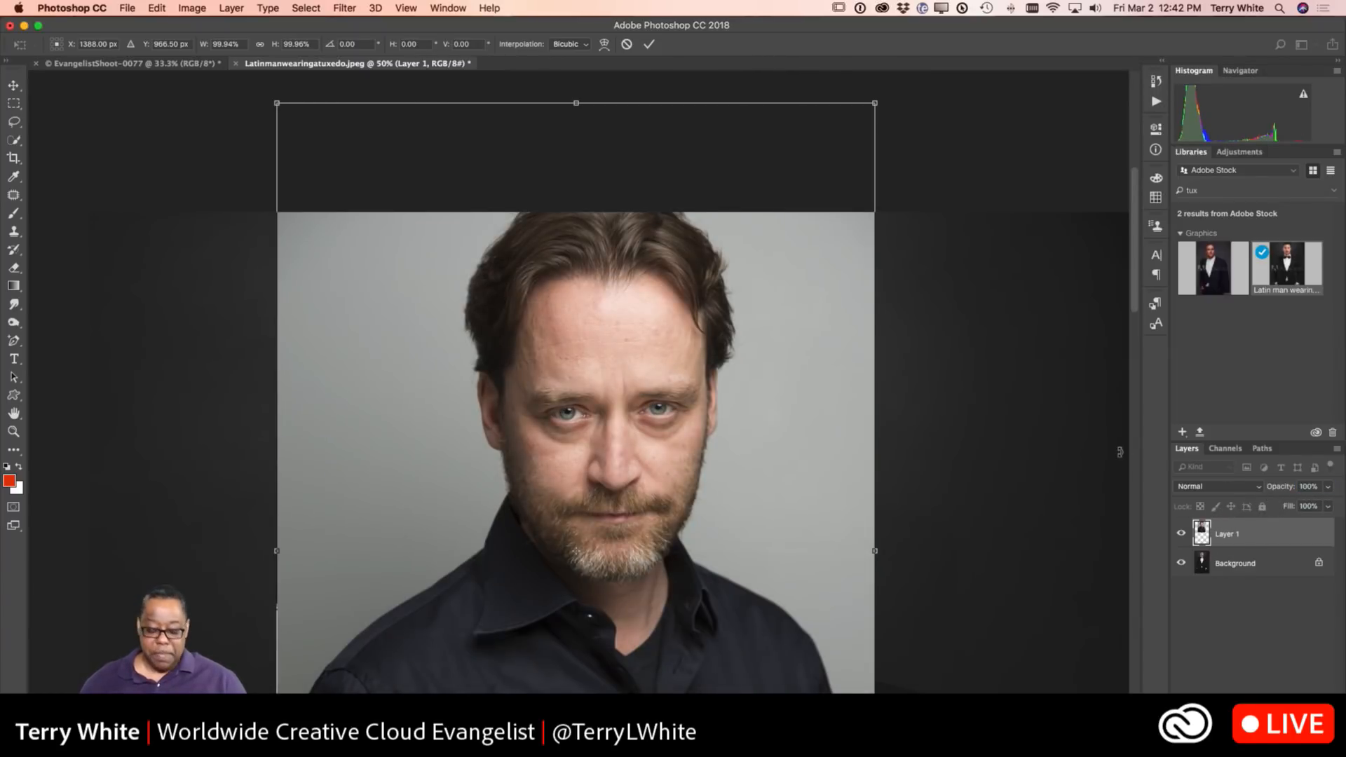
pyautogui.press('Return')
pyautogui.scroll(-10, 1066, 449)
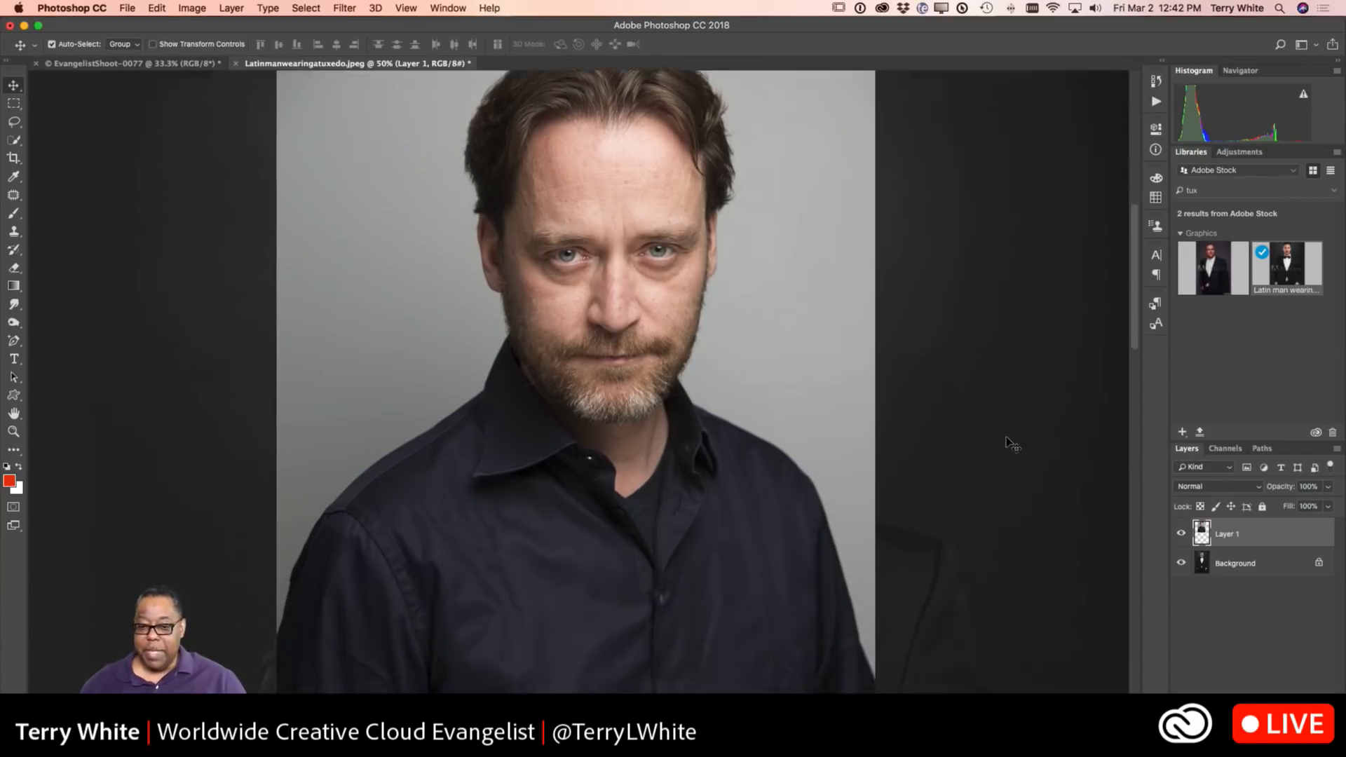
pyautogui.scroll(3, 1016, 444)
pyautogui.scroll(-3, 1006, 443)
pyautogui.scroll(3, 1012, 444)
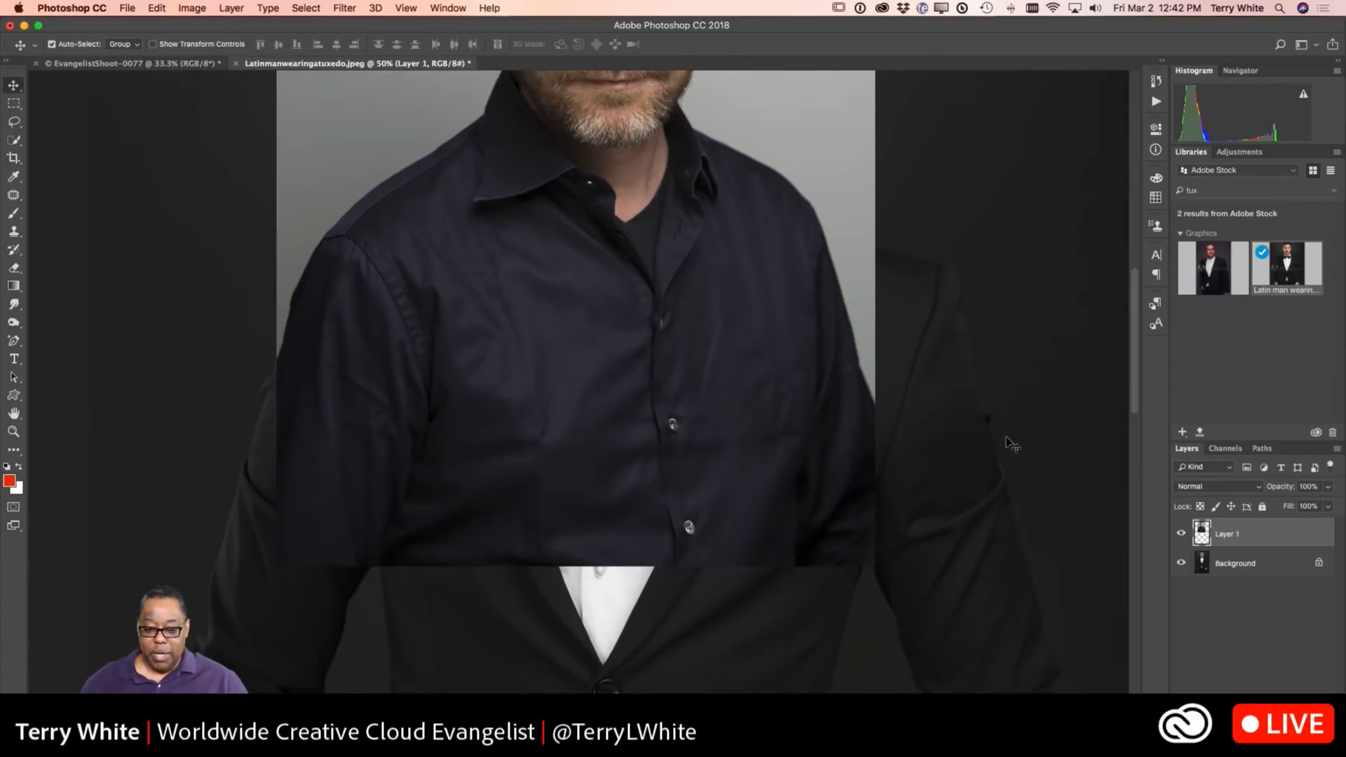
pyautogui.press('super')
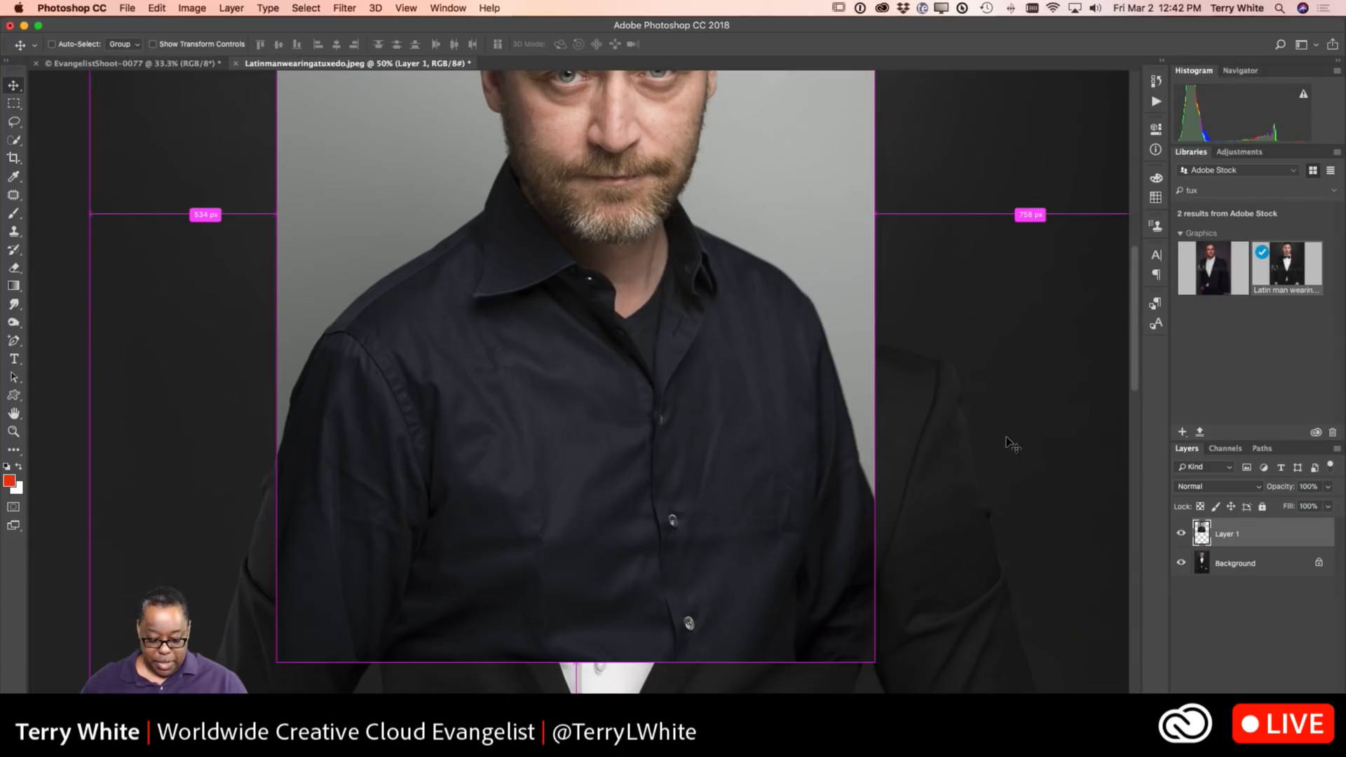
# - Select the bearded man on Layer 1 using Select Subject
pyautogui.press('super+0')
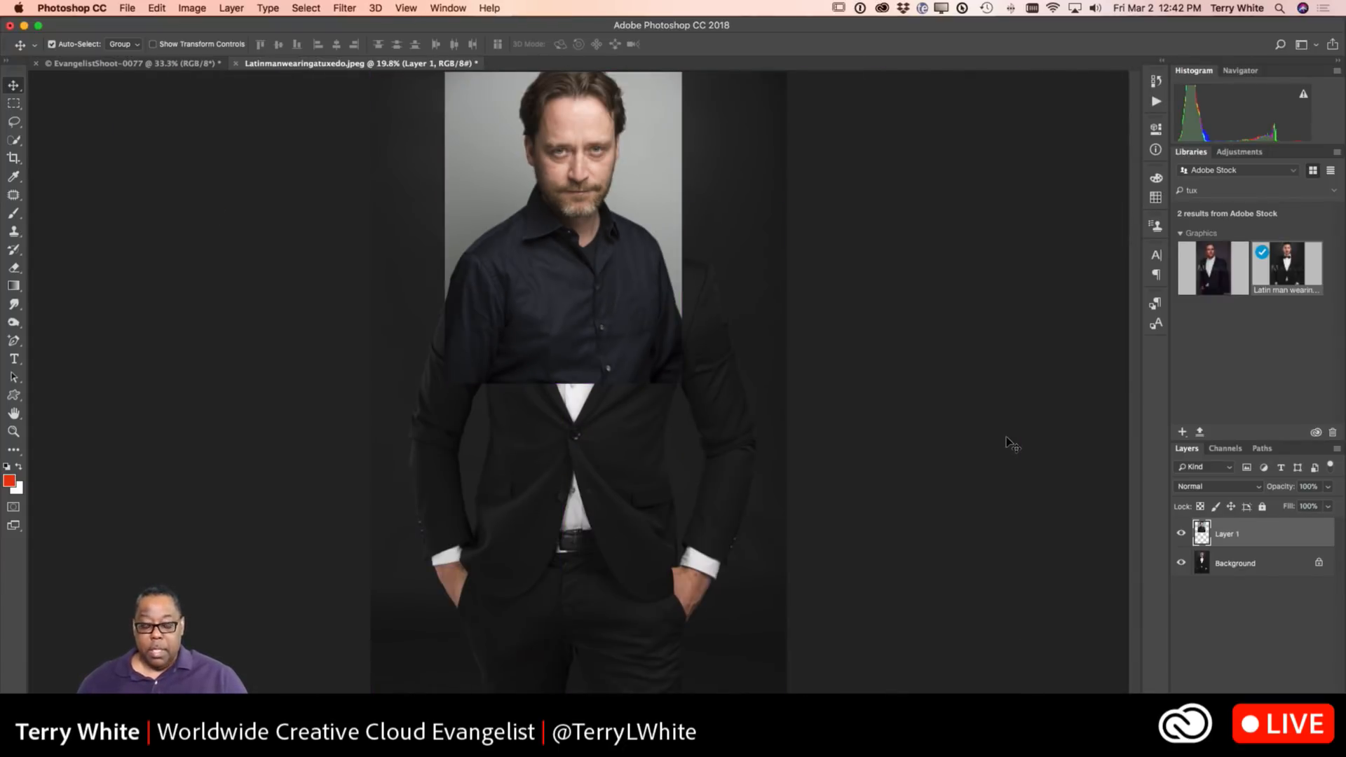
pyautogui.press('super+equal')
pyautogui.press('super+equal')
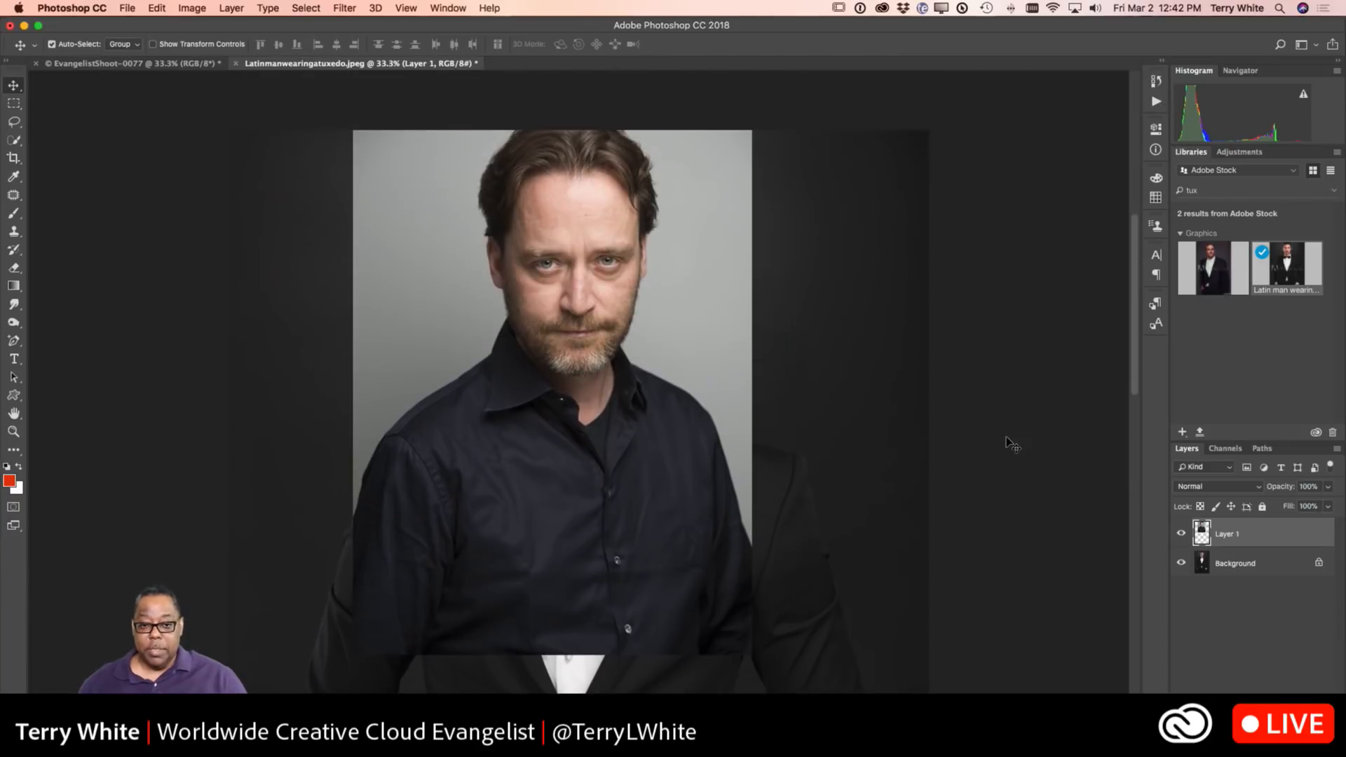
pyautogui.scroll(1, 1007, 443)
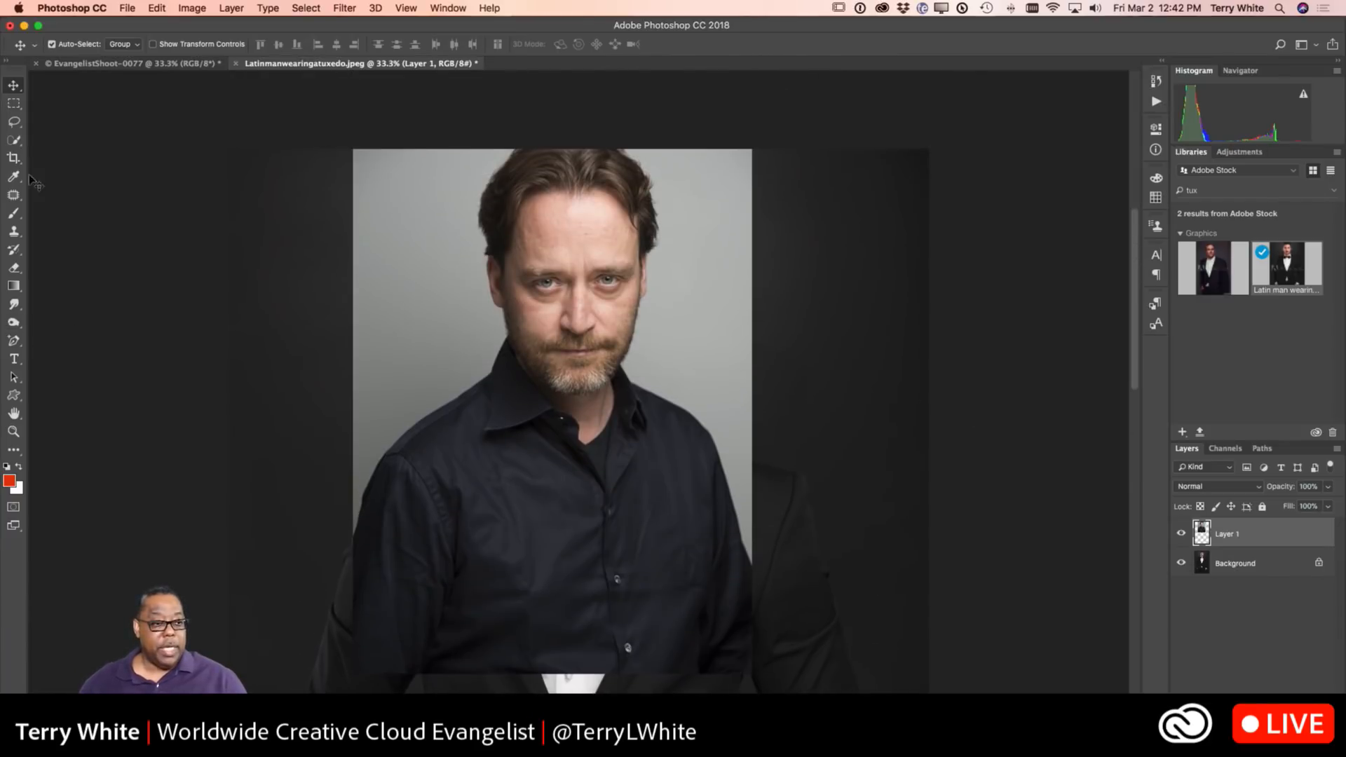
pyautogui.click(13, 139)
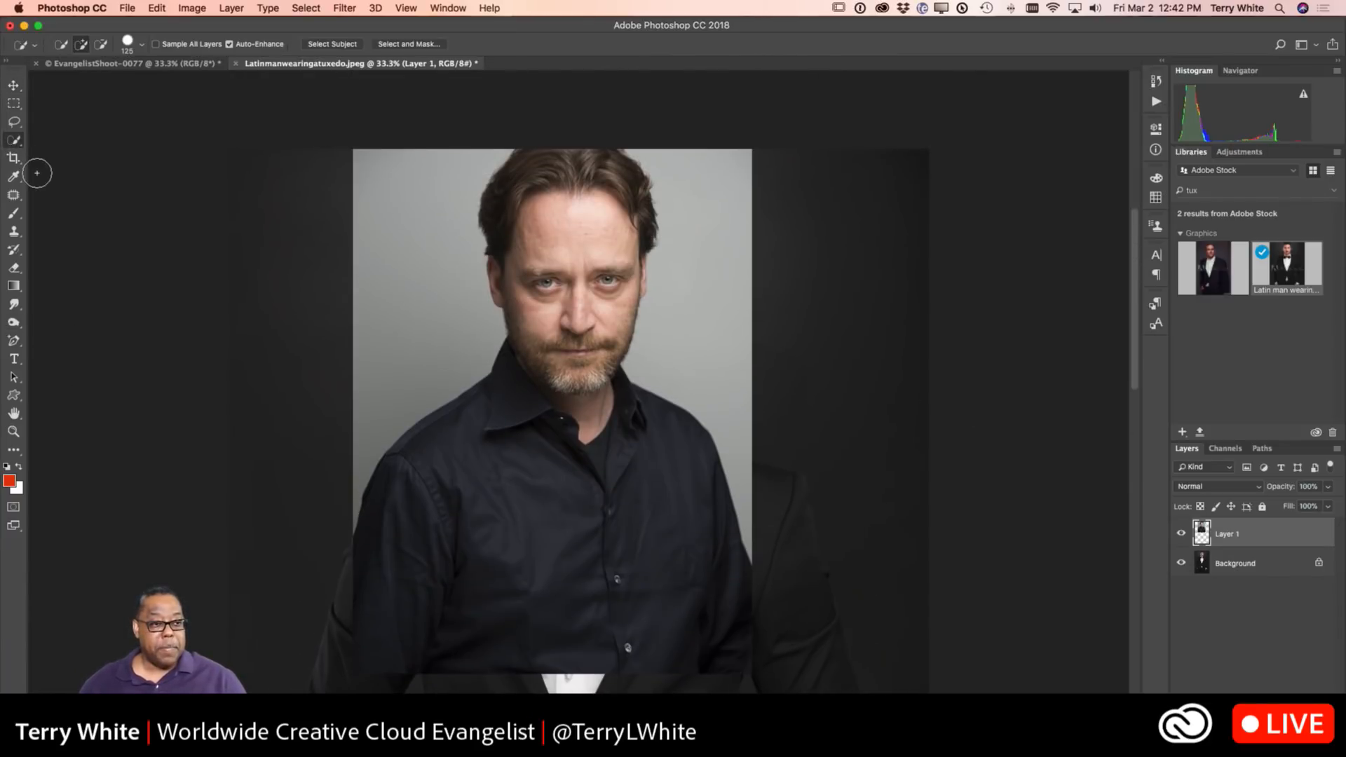
pyautogui.click(335, 44)
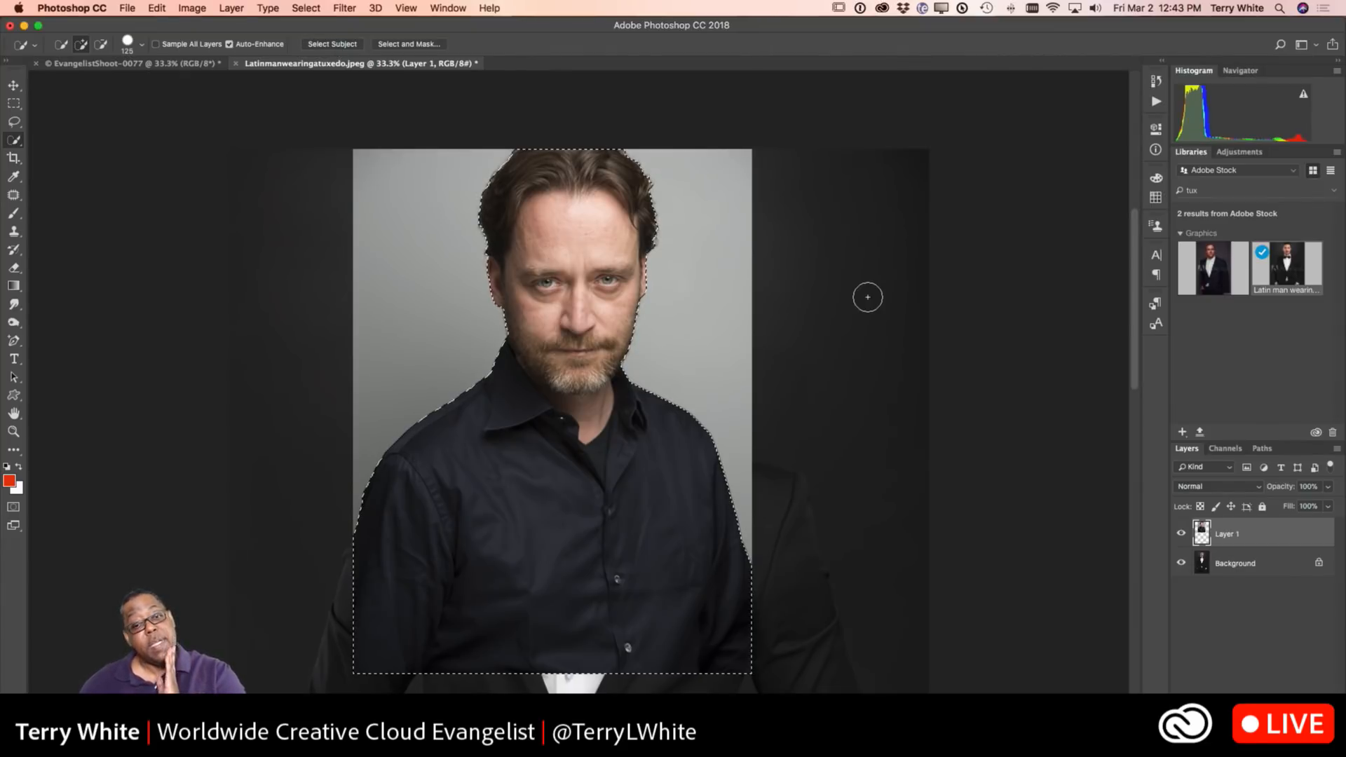
# - In Select and Mask, enable Smart Radius with a 2 px radius and refine the hair edges with the Refine Edge Brush at size 70
pyautogui.click(401, 44)
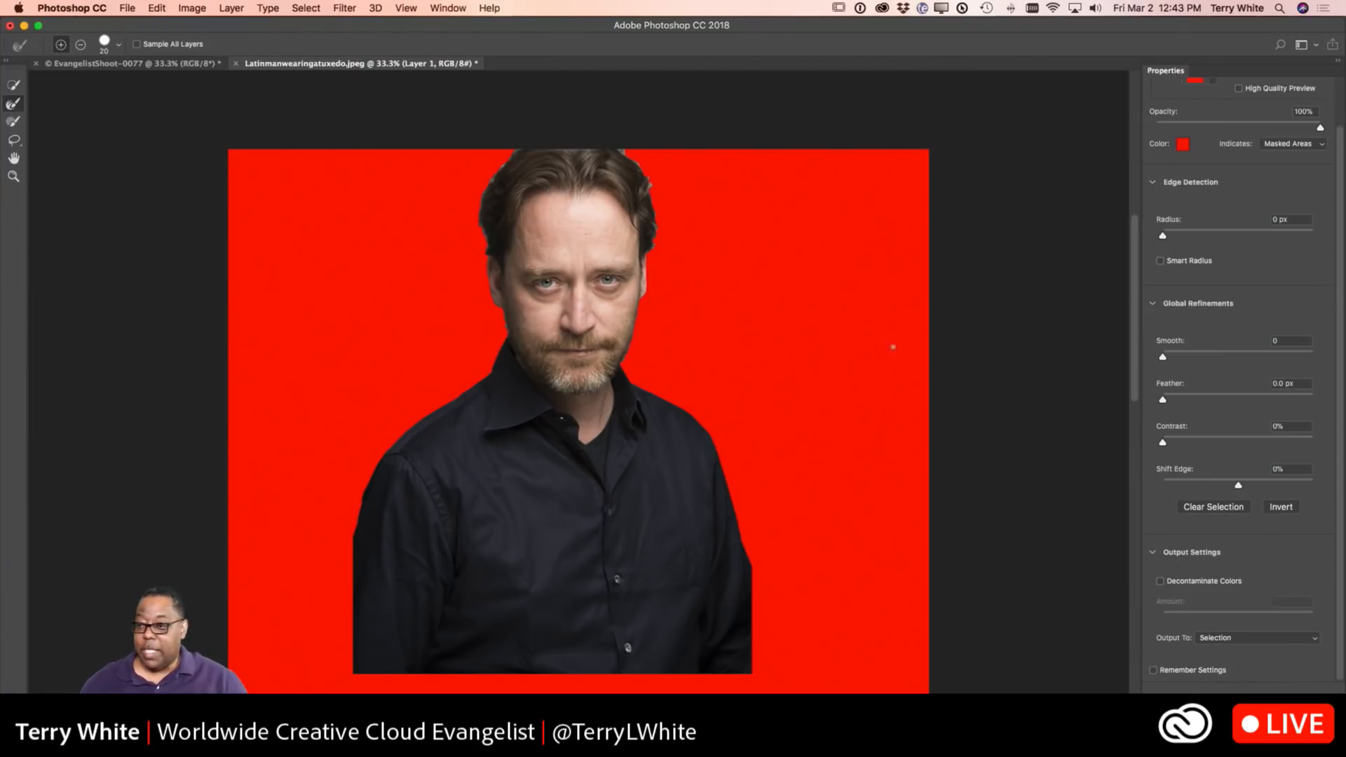
pyautogui.click(1161, 261)
pyautogui.moveTo(1165, 237); pyautogui.dragTo(1181, 234)
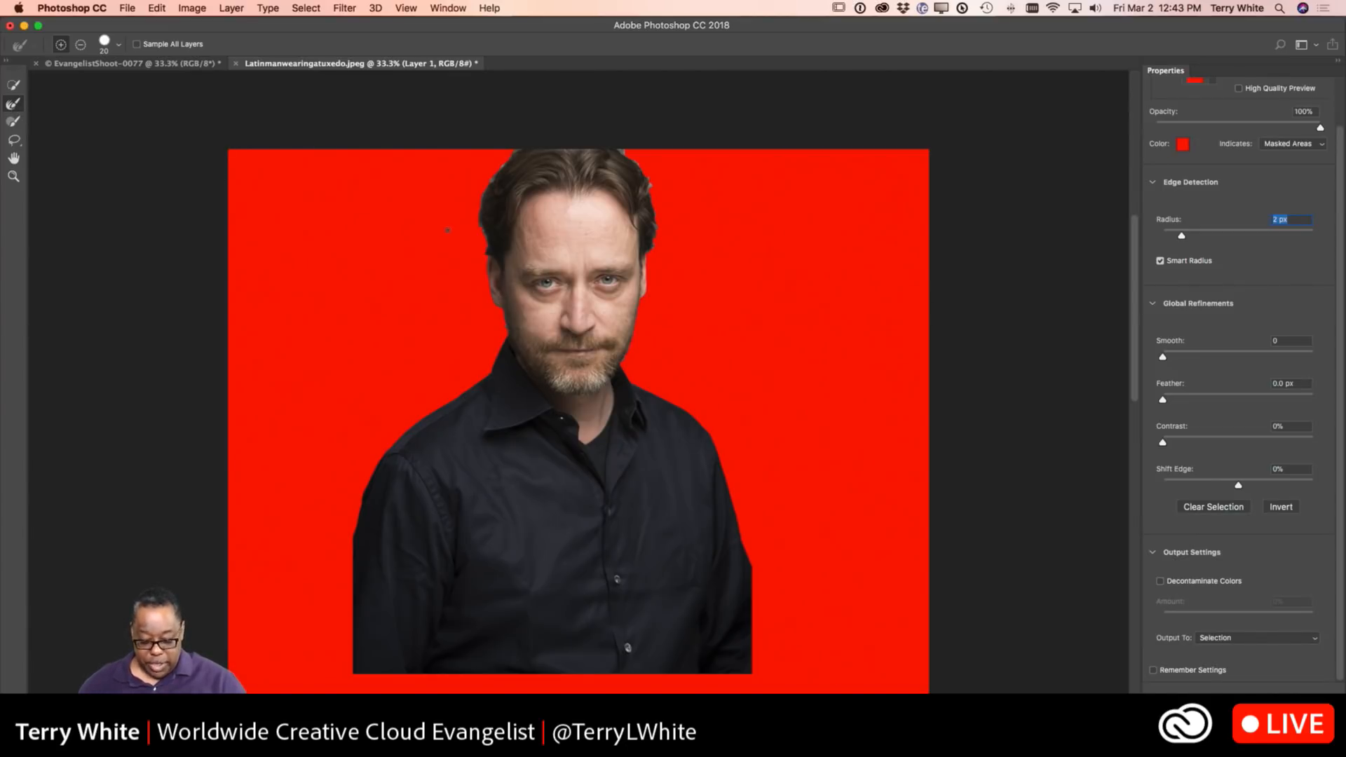
pyautogui.press(']')
pyautogui.press(']')
pyautogui.press(']')
pyautogui.press(']')
pyautogui.press(']')
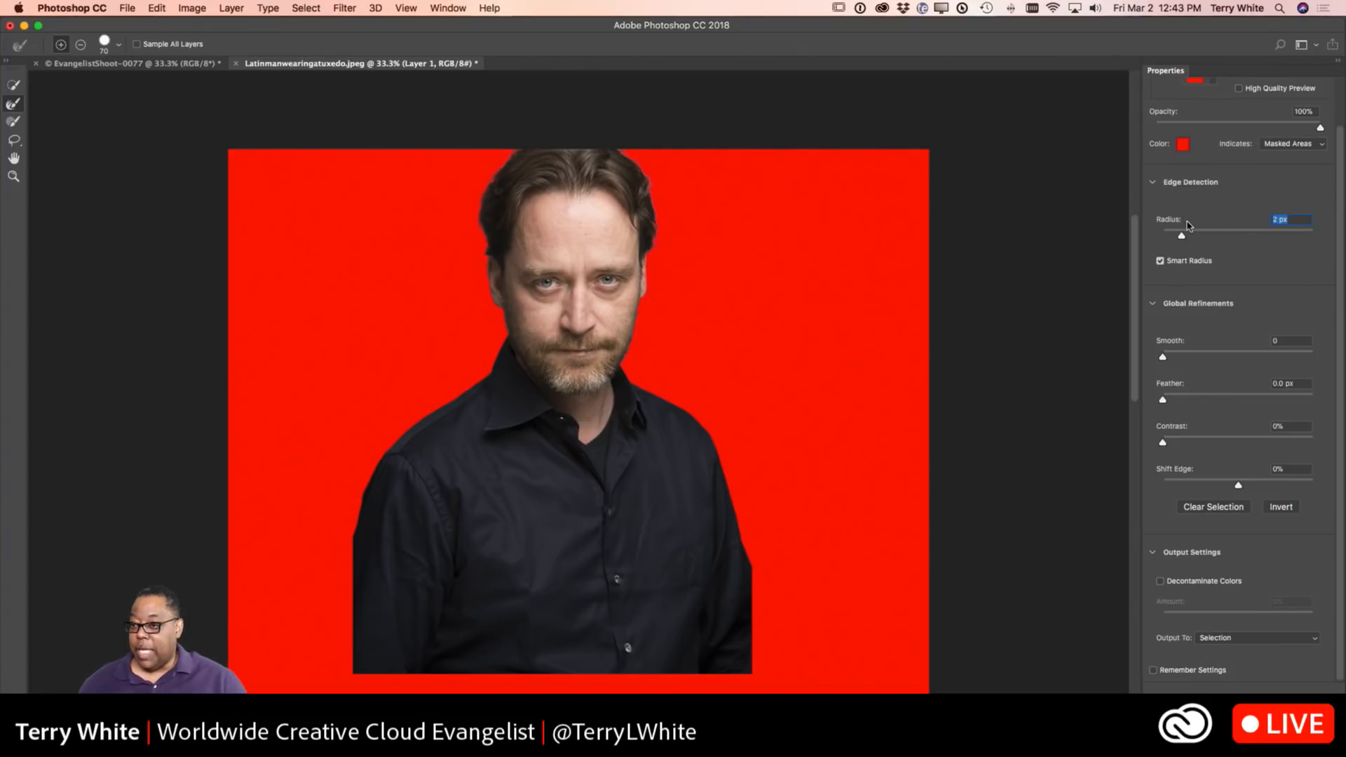
# - Preview the cutout over the tuxedo photo in Onion Skin view at 100% transparency
pyautogui.scroll(2, 1208, 154)
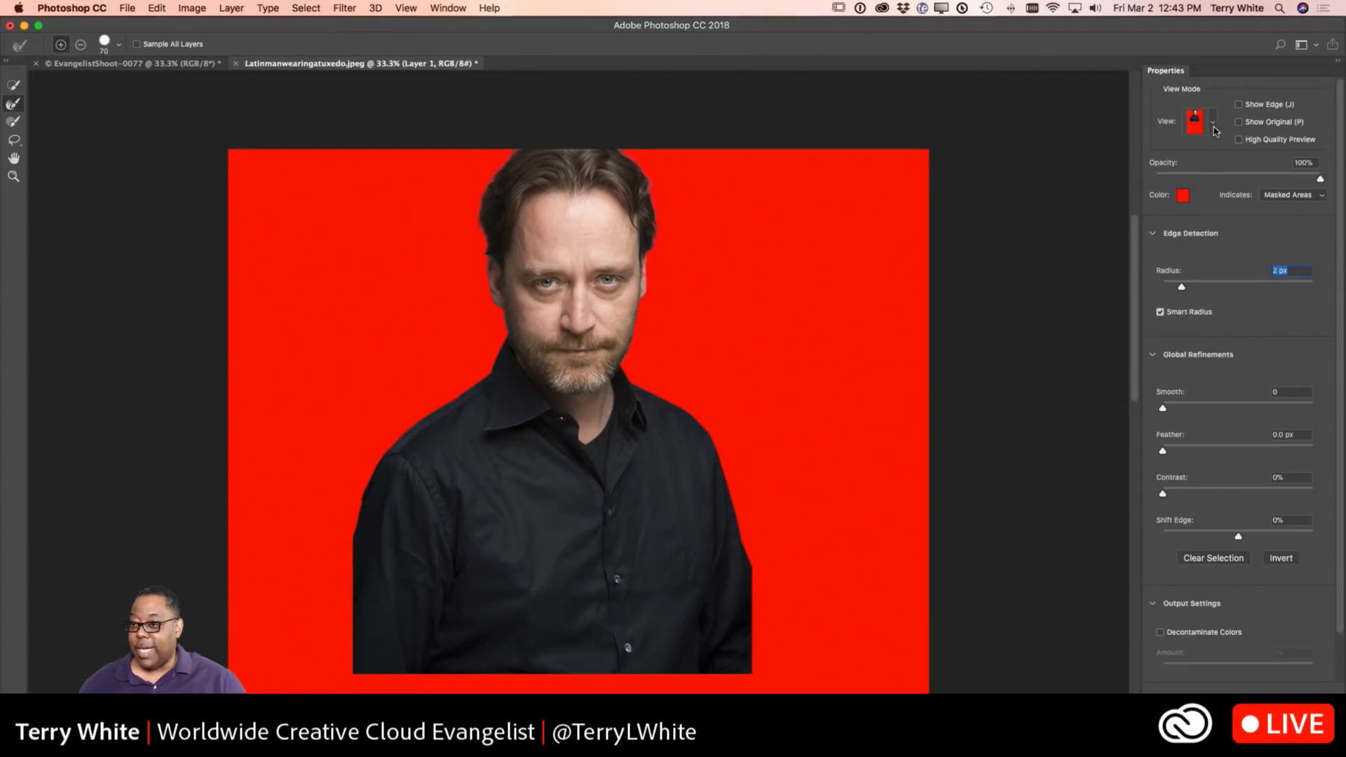
pyautogui.click(1213, 124)
pyautogui.click(1181, 163)
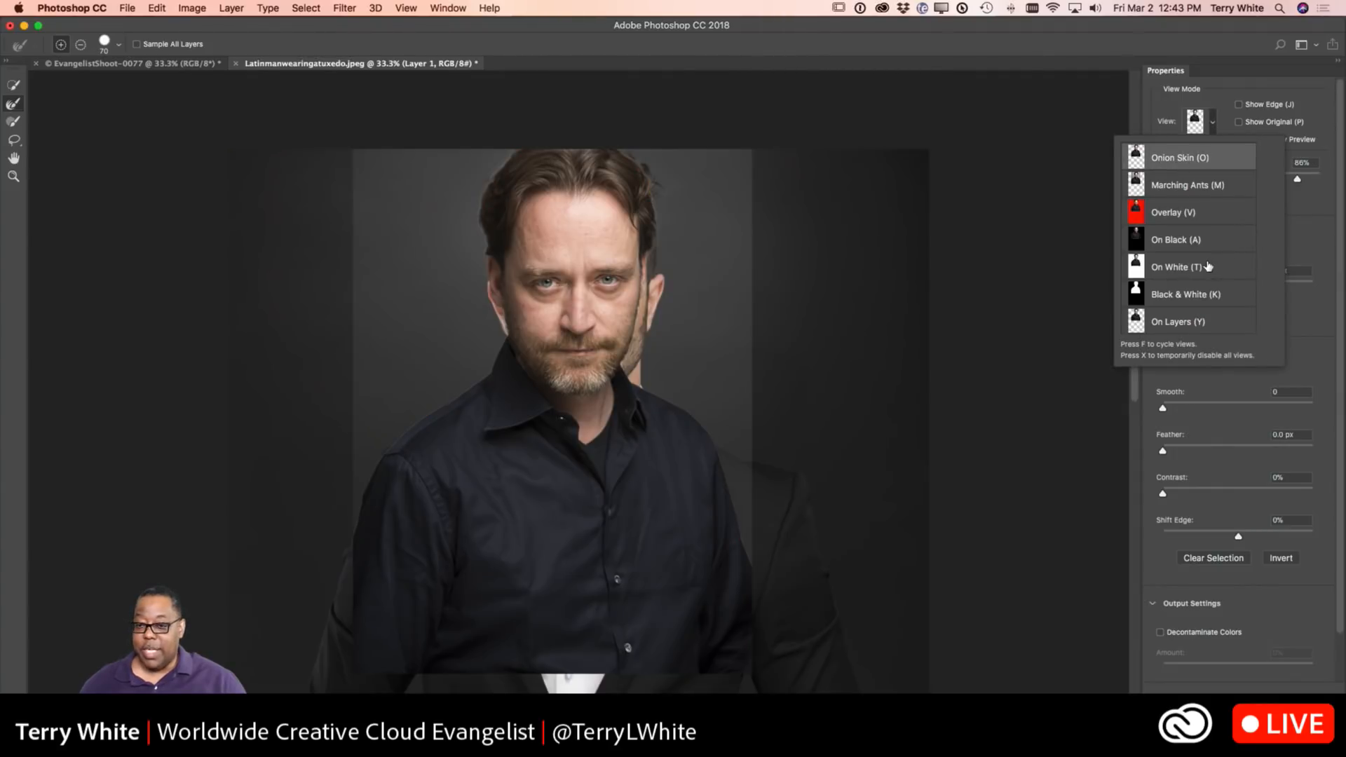
pyautogui.click(1295, 223)
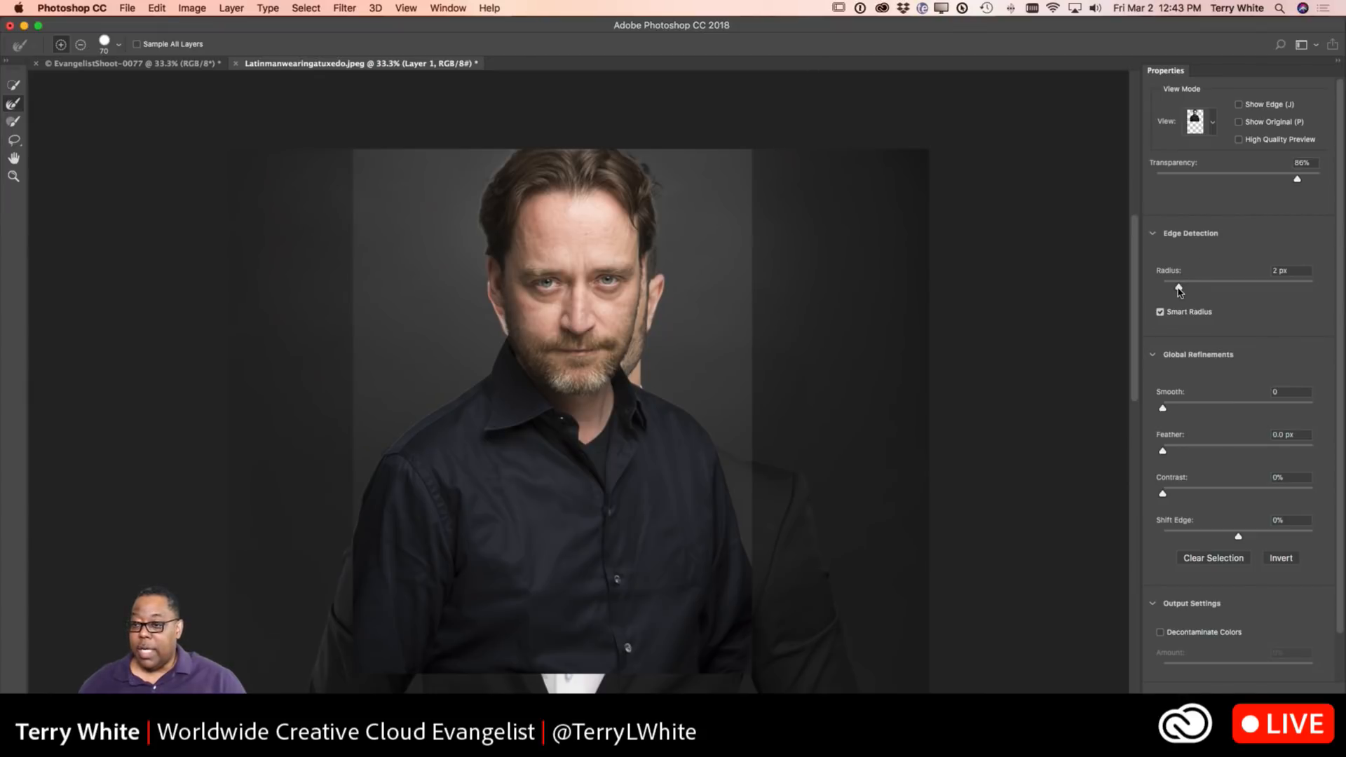
pyautogui.moveTo(1297, 178); pyautogui.dragTo(1323, 178)
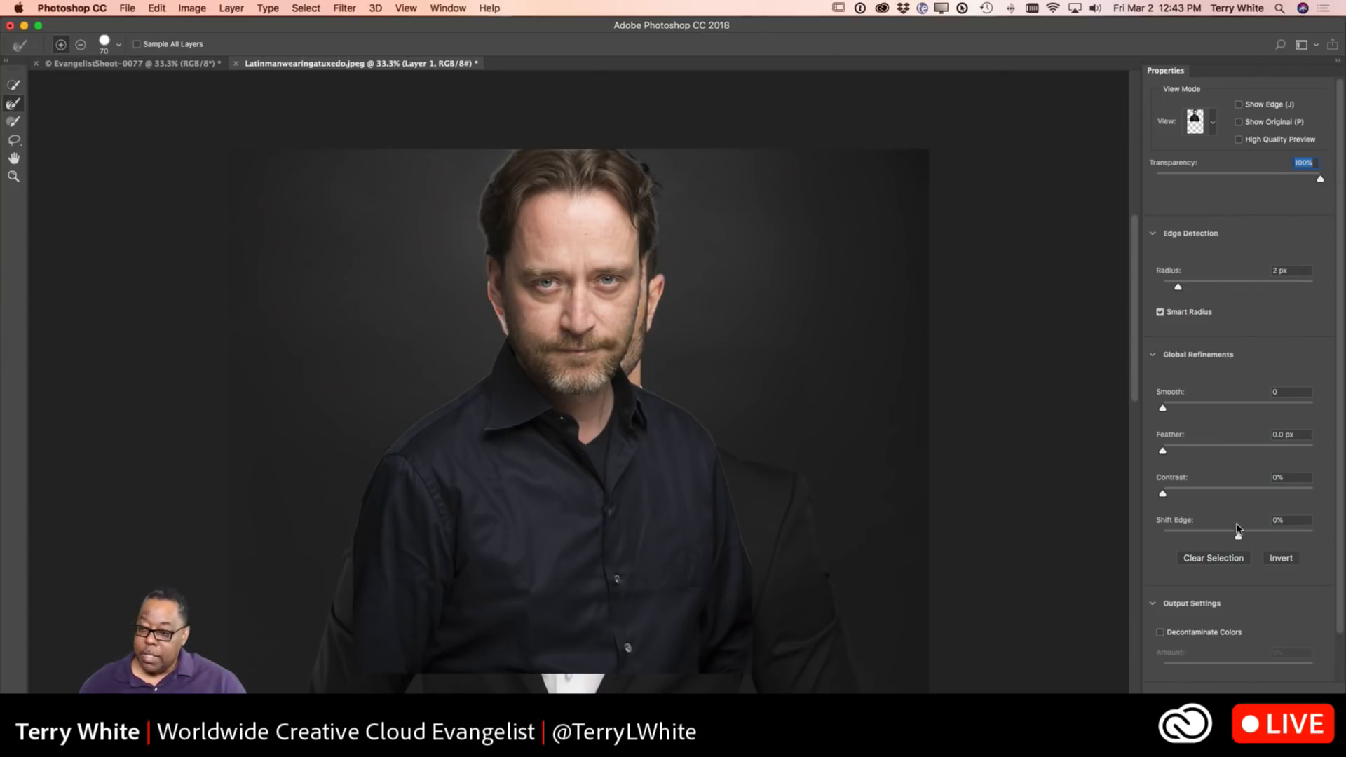
# - Set Shift Edge to -77% and output the selection as a new layer with a layer mask
pyautogui.moveTo(1238, 538); pyautogui.dragTo(1224, 542)
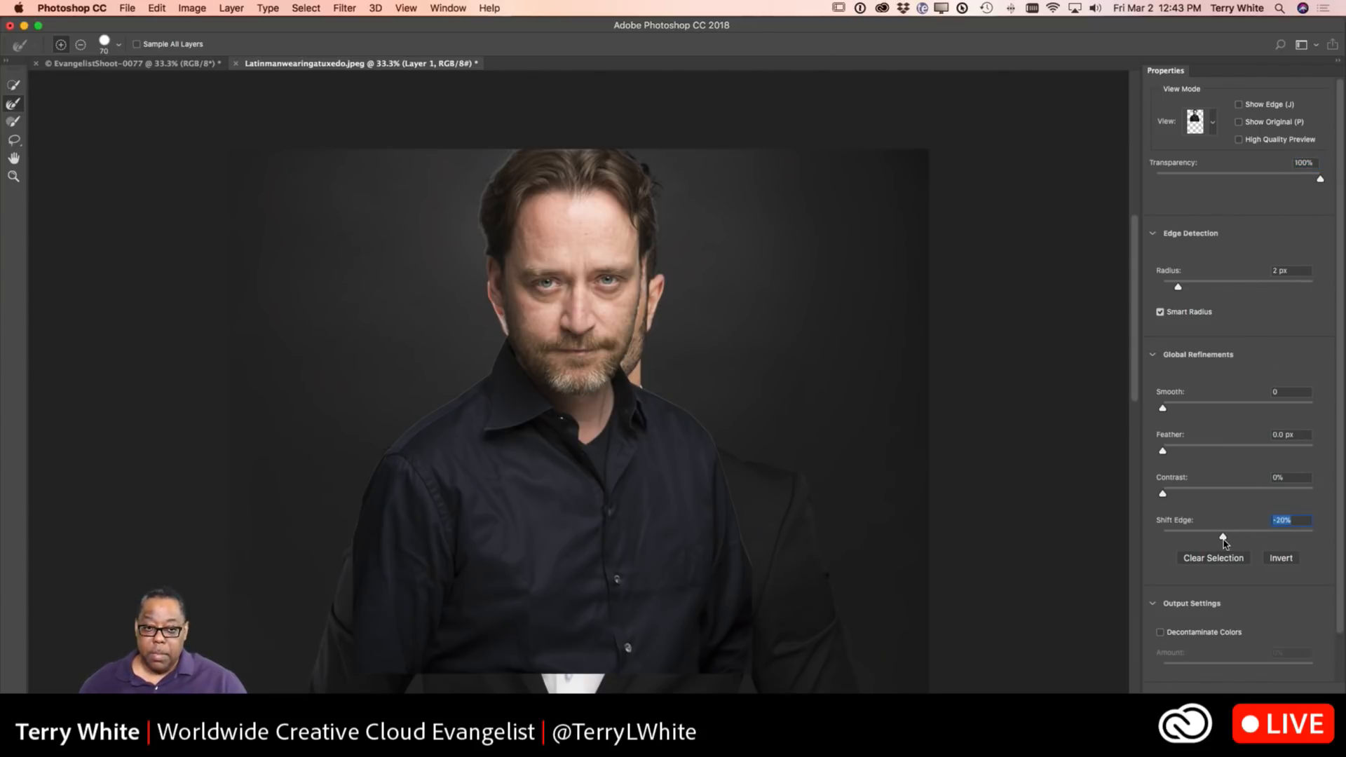
pyautogui.moveTo(1223, 537); pyautogui.dragTo(1180, 544)
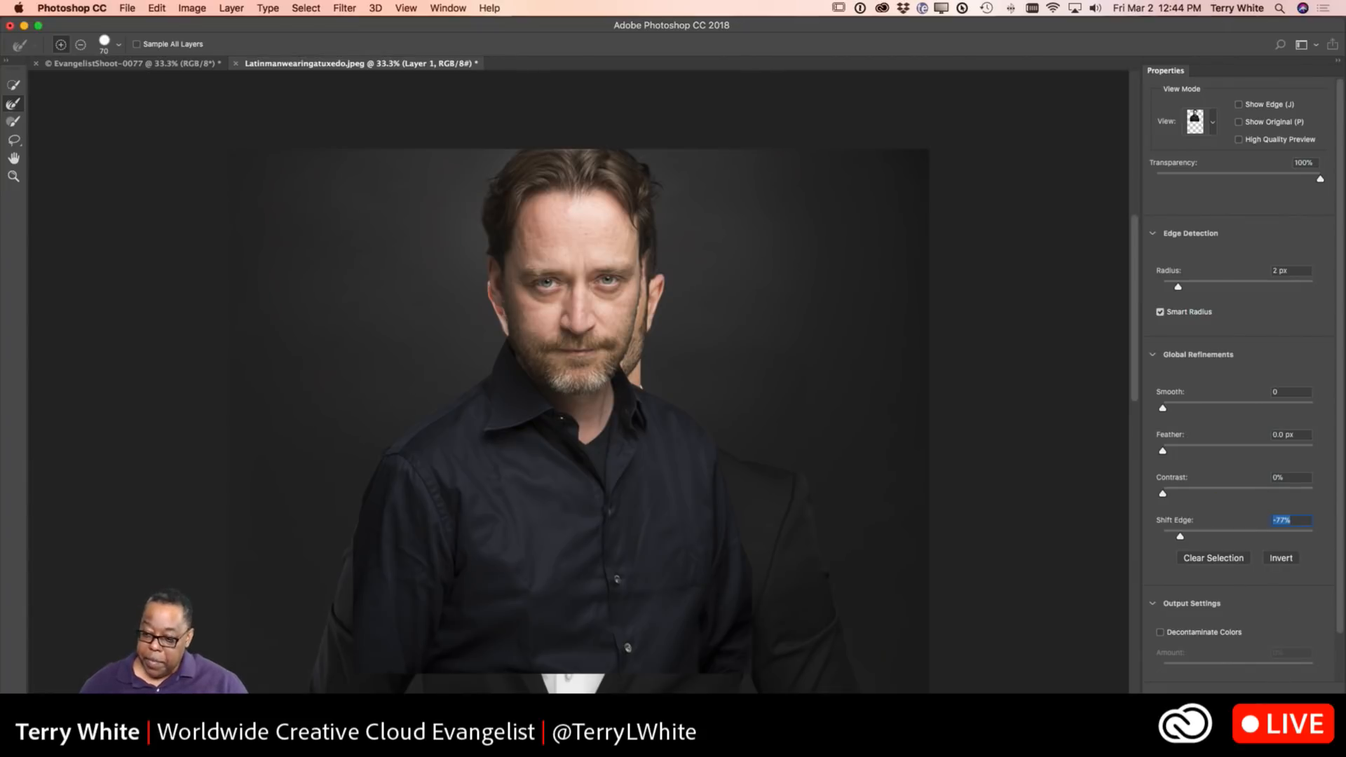
pyautogui.scroll(-2, 1203, 655)
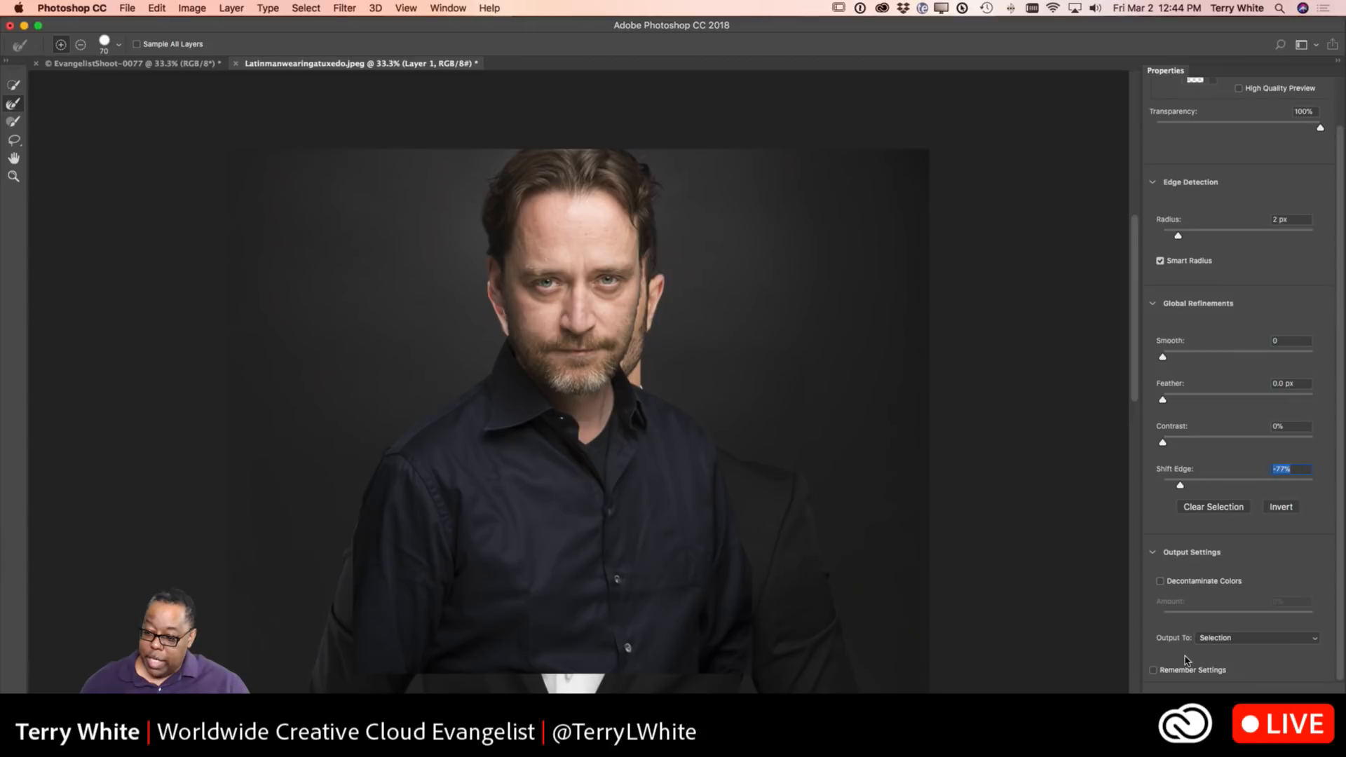
pyautogui.click(1212, 640)
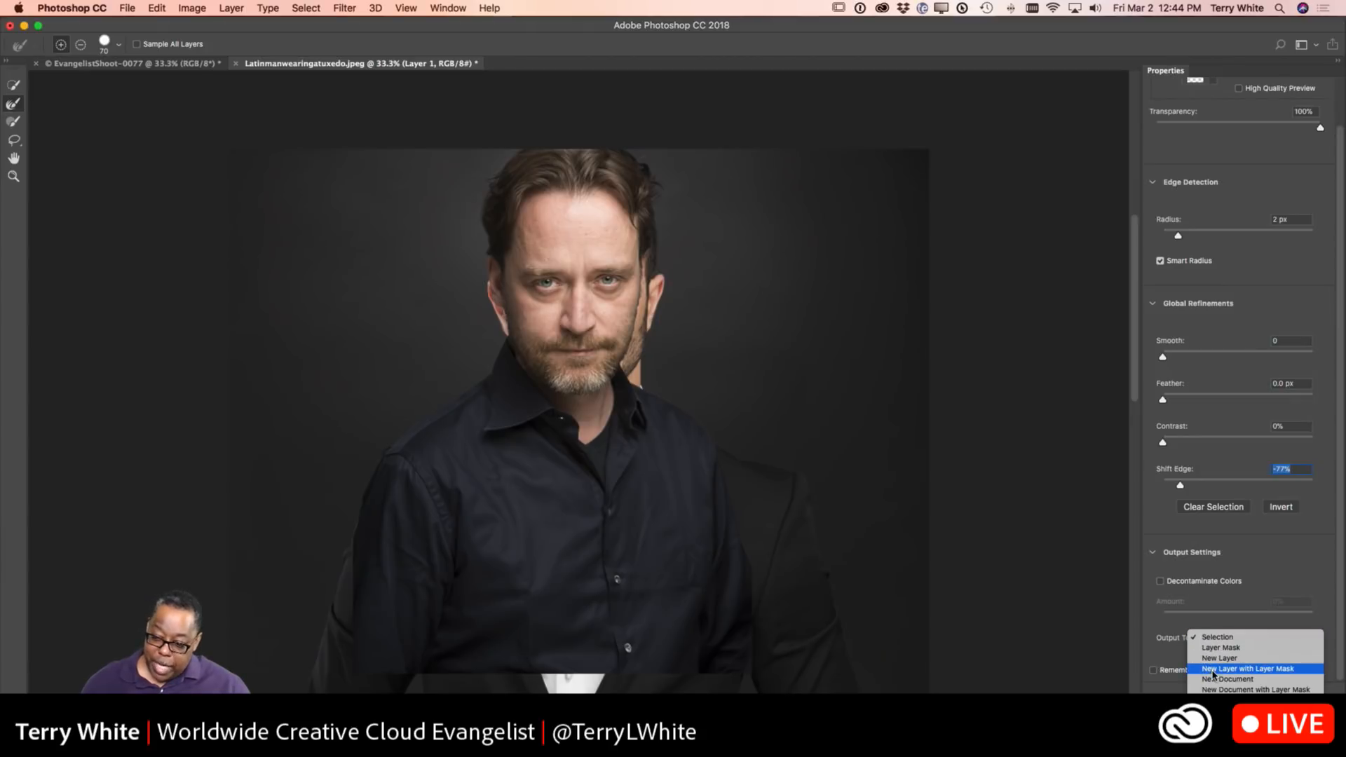
pyautogui.click(1212, 669)
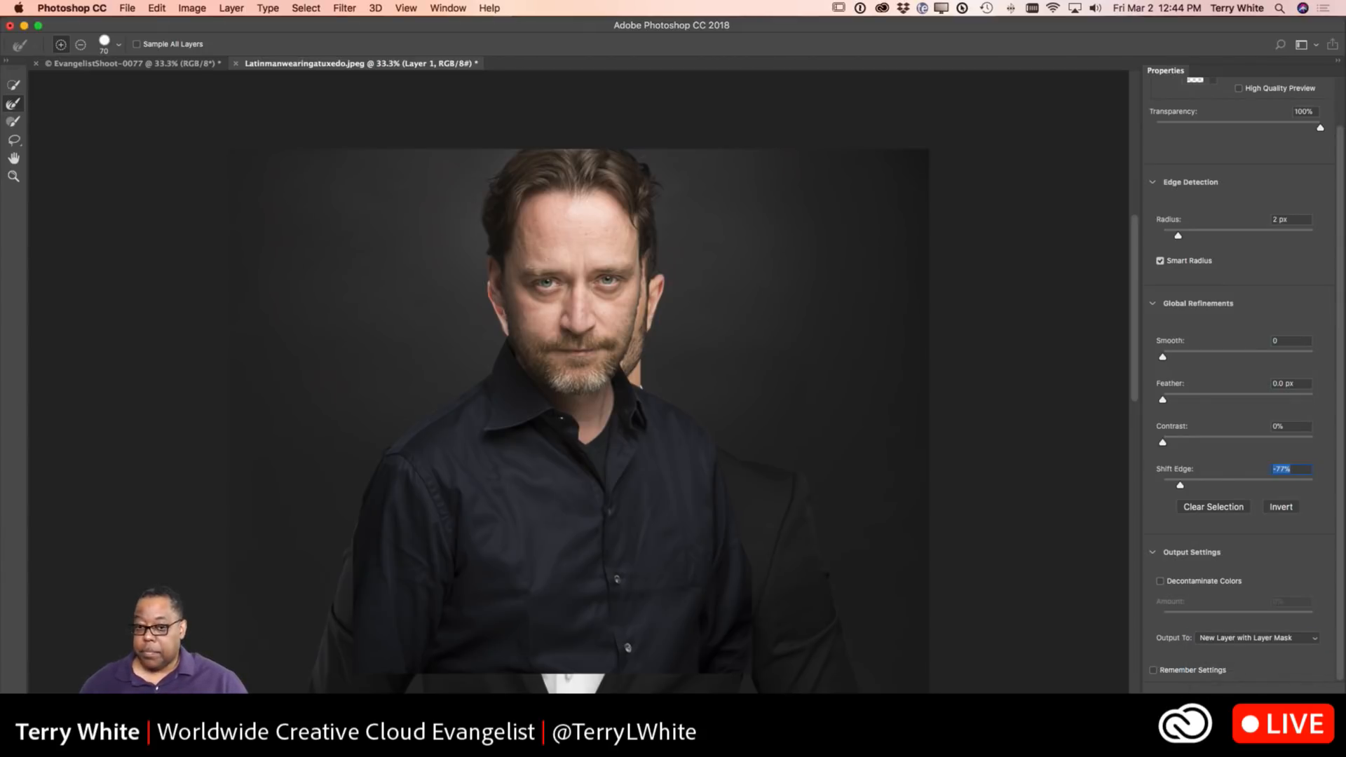
pyautogui.press('Return')
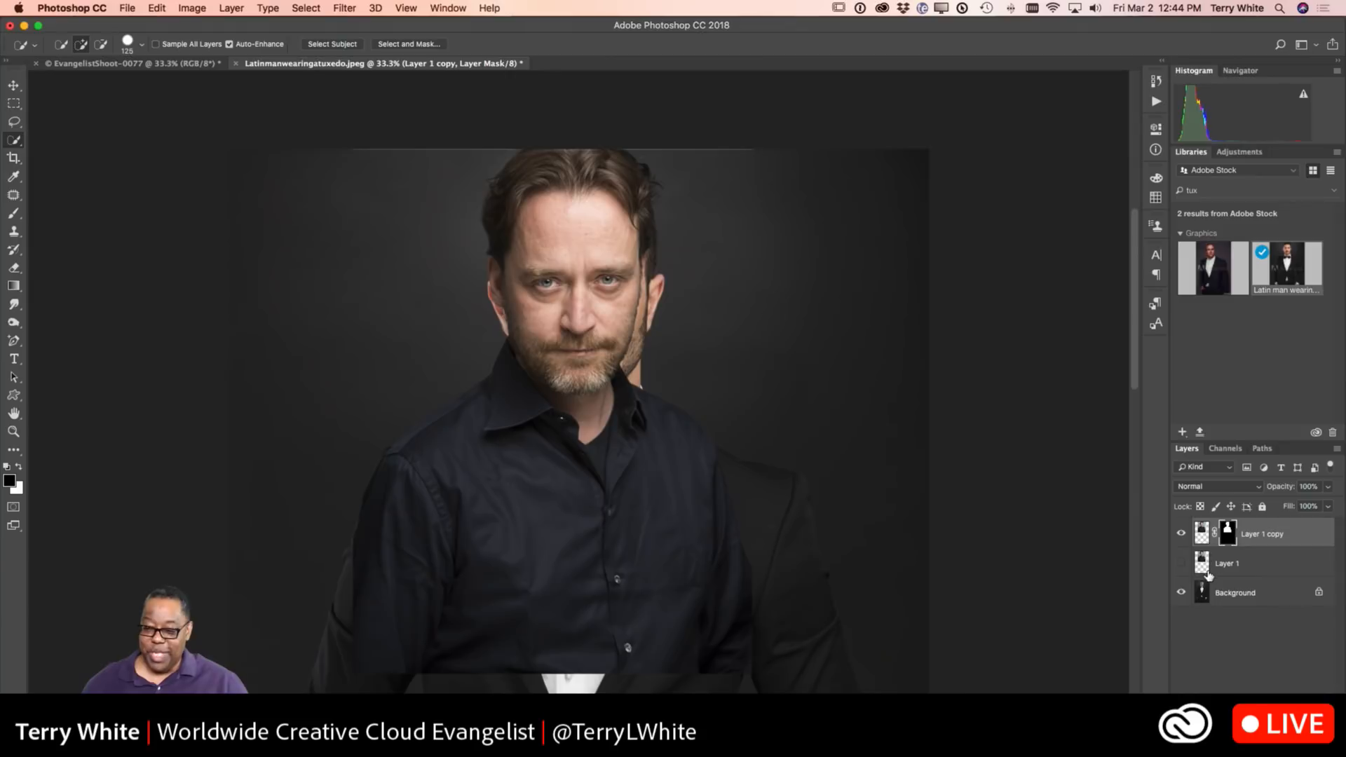
# - Hide Layer 1 copy and duplicate the Background layer
pyautogui.click(1181, 534)
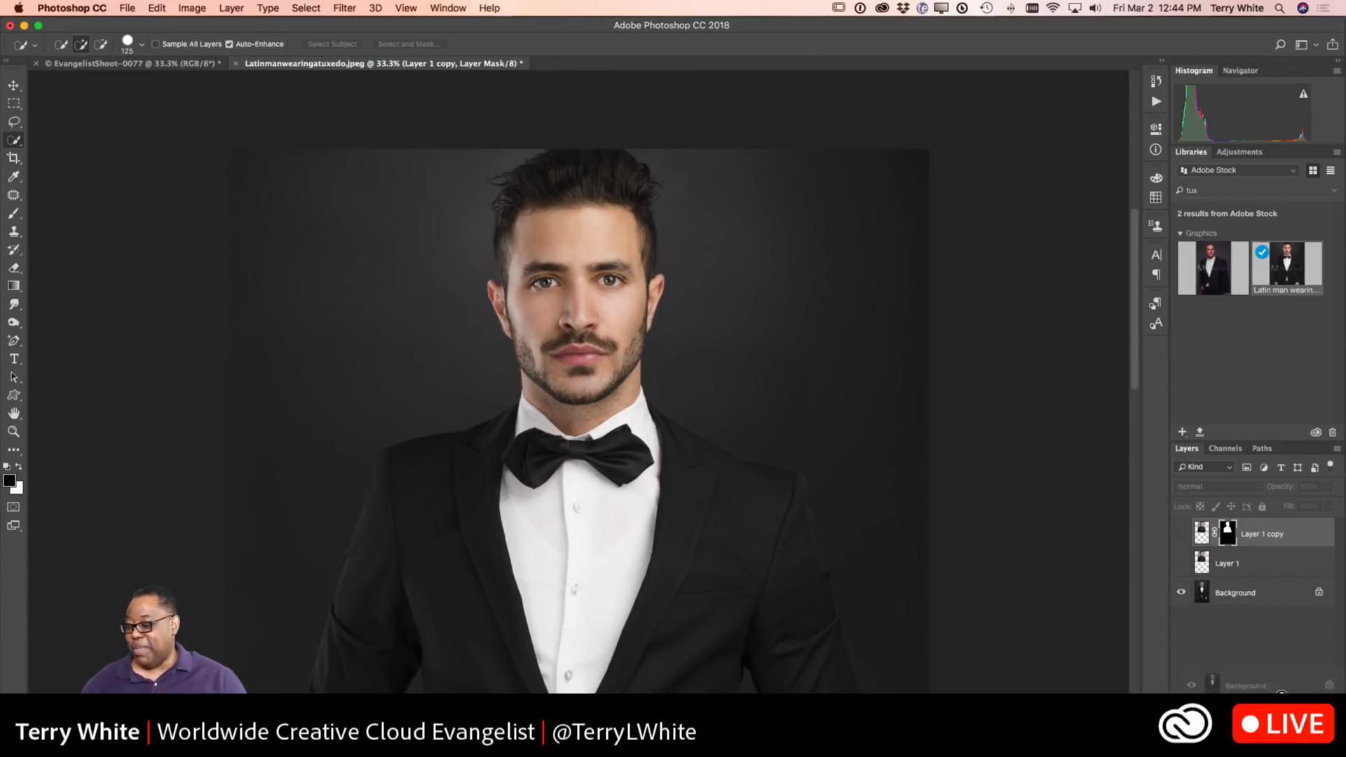
pyautogui.press('super+j')
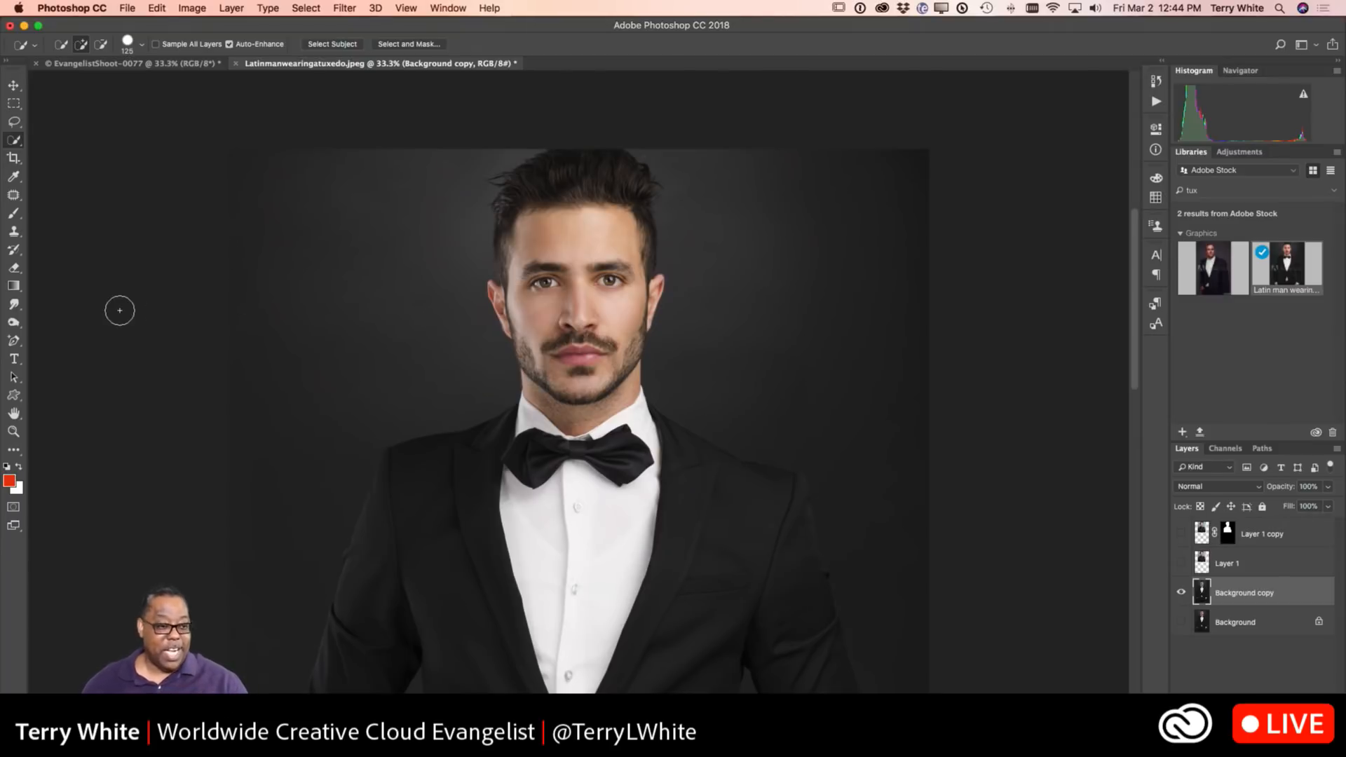
# - Remove the tuxedo model's head on the Background copy with a Content-Aware patch sampled from the dark backdrop, and deselect
pyautogui.click(14, 195)
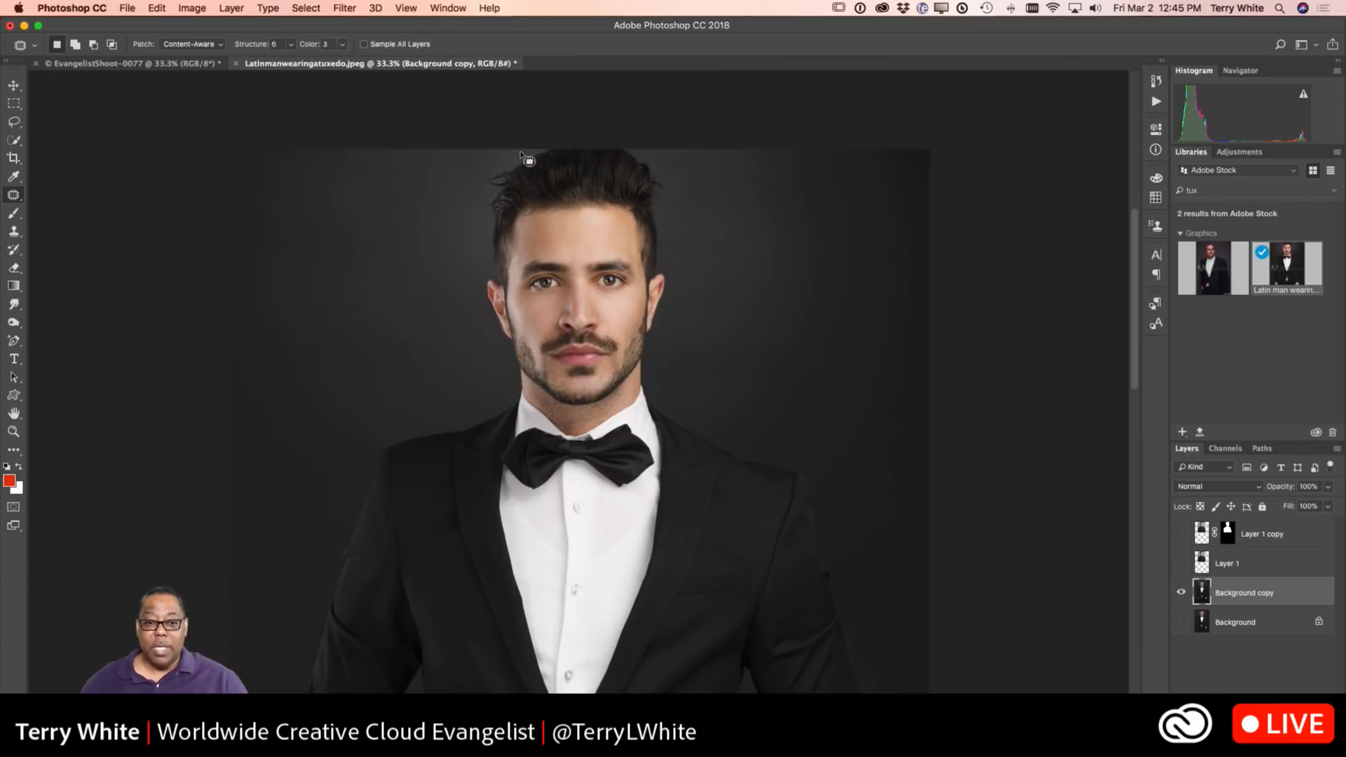
pyautogui.moveTo(522, 149)
pyautogui.mouseDown()
pyautogui.moveTo(485, 170)
pyautogui.moveTo(470, 217)
pyautogui.moveTo(492, 358)
pyautogui.moveTo(536, 400)
pyautogui.mouseUp()
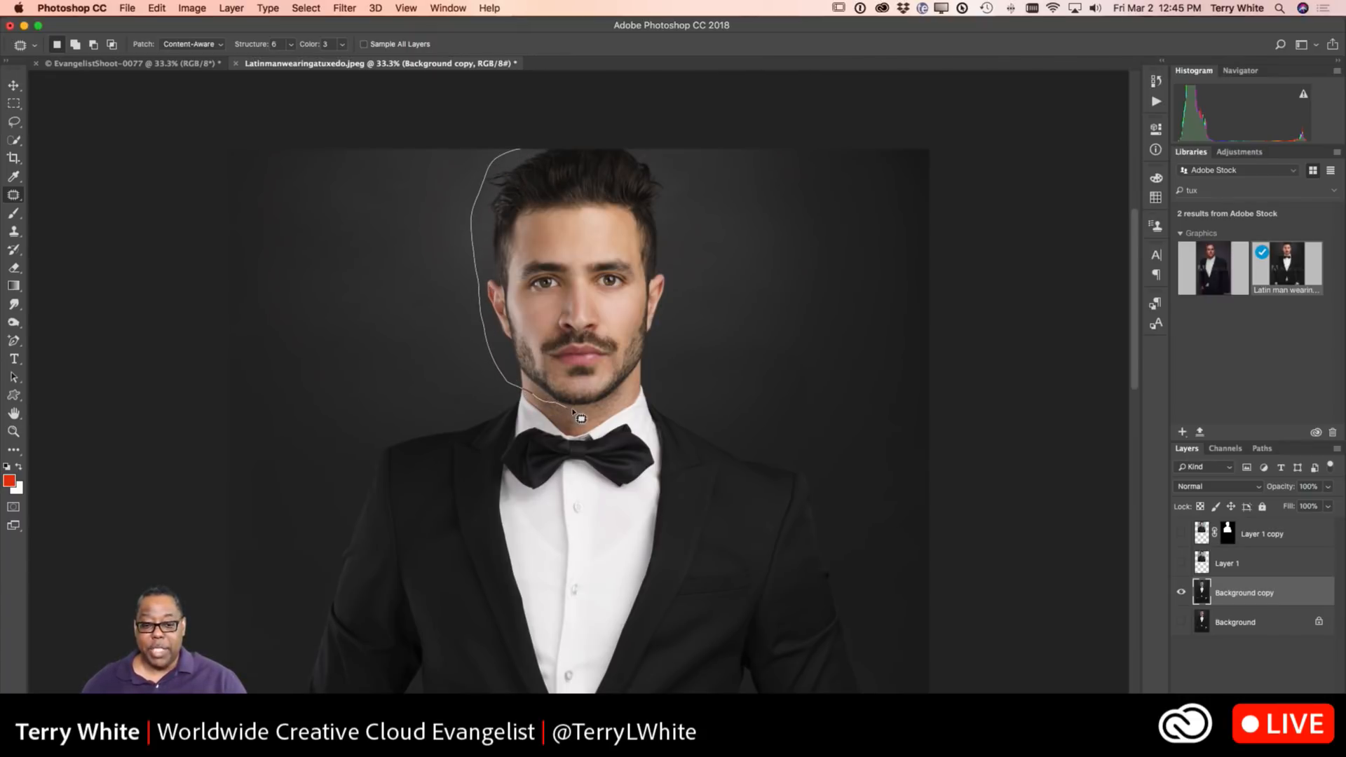
pyautogui.moveTo(630, 391)
pyautogui.mouseDown()
pyautogui.moveTo(659, 361)
pyautogui.moveTo(681, 228)
pyautogui.moveTo(659, 153)
pyautogui.moveTo(563, 137)
pyautogui.moveTo(515, 148)
pyautogui.mouseUp()
pyautogui.moveTo(617, 291); pyautogui.dragTo(377, 296)
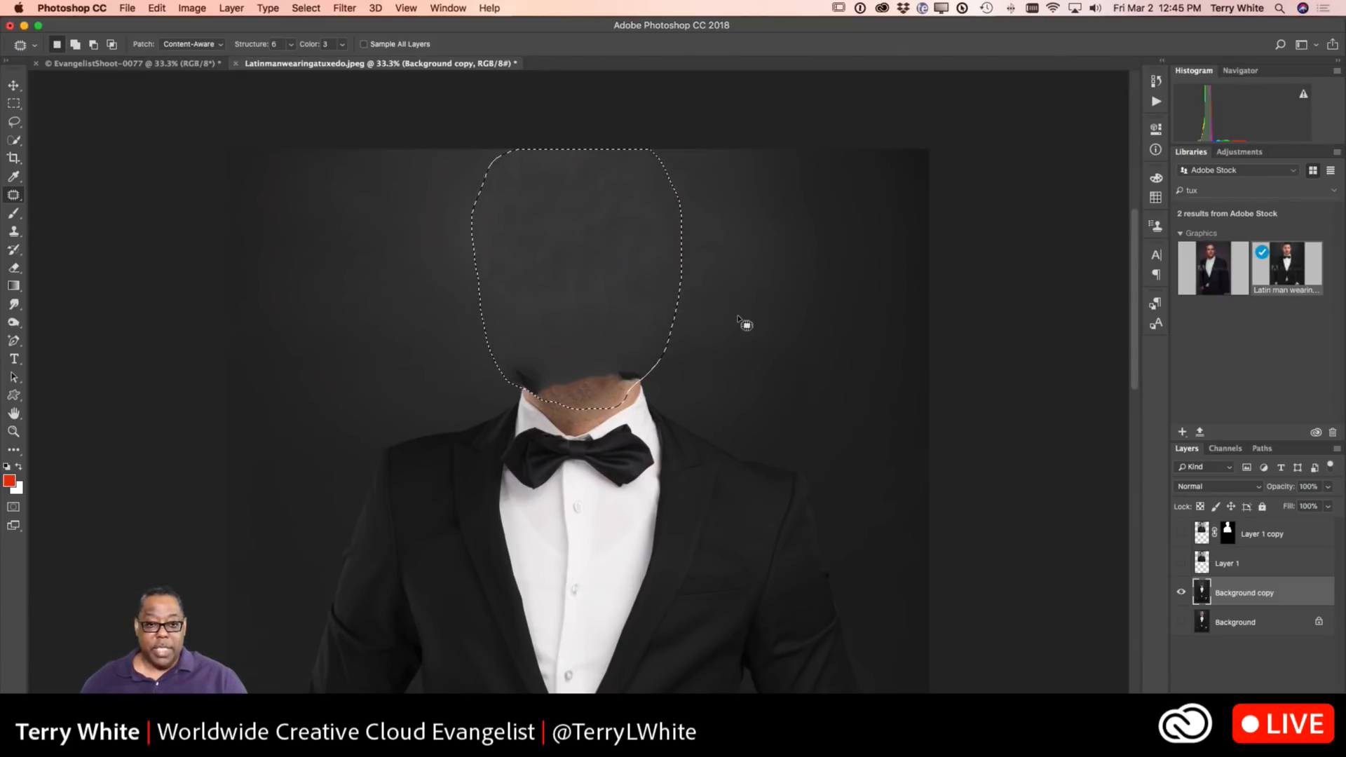
pyautogui.press('super+d')
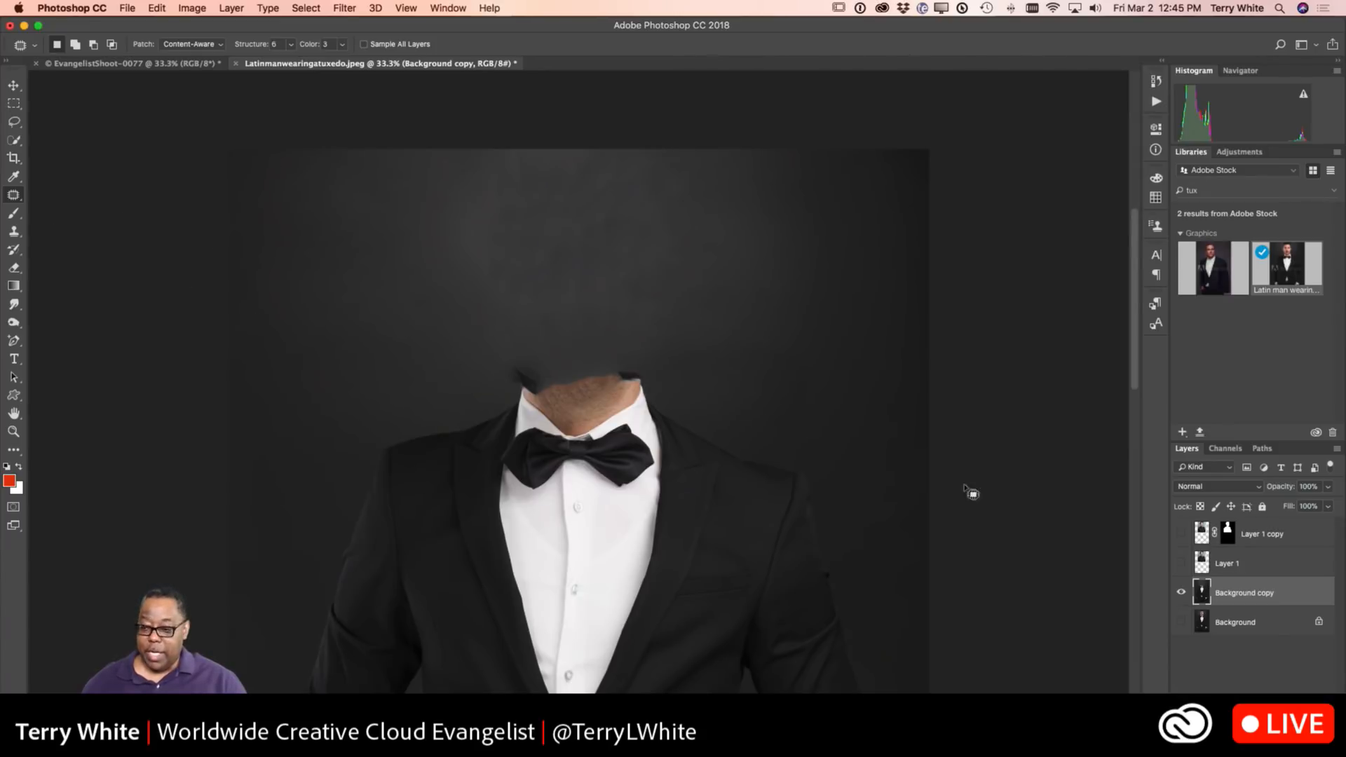
# - Toggle Layer 1 copy's visibility to compare it with the headless tuxedo, leaving the layer shown
pyautogui.click(1181, 534)
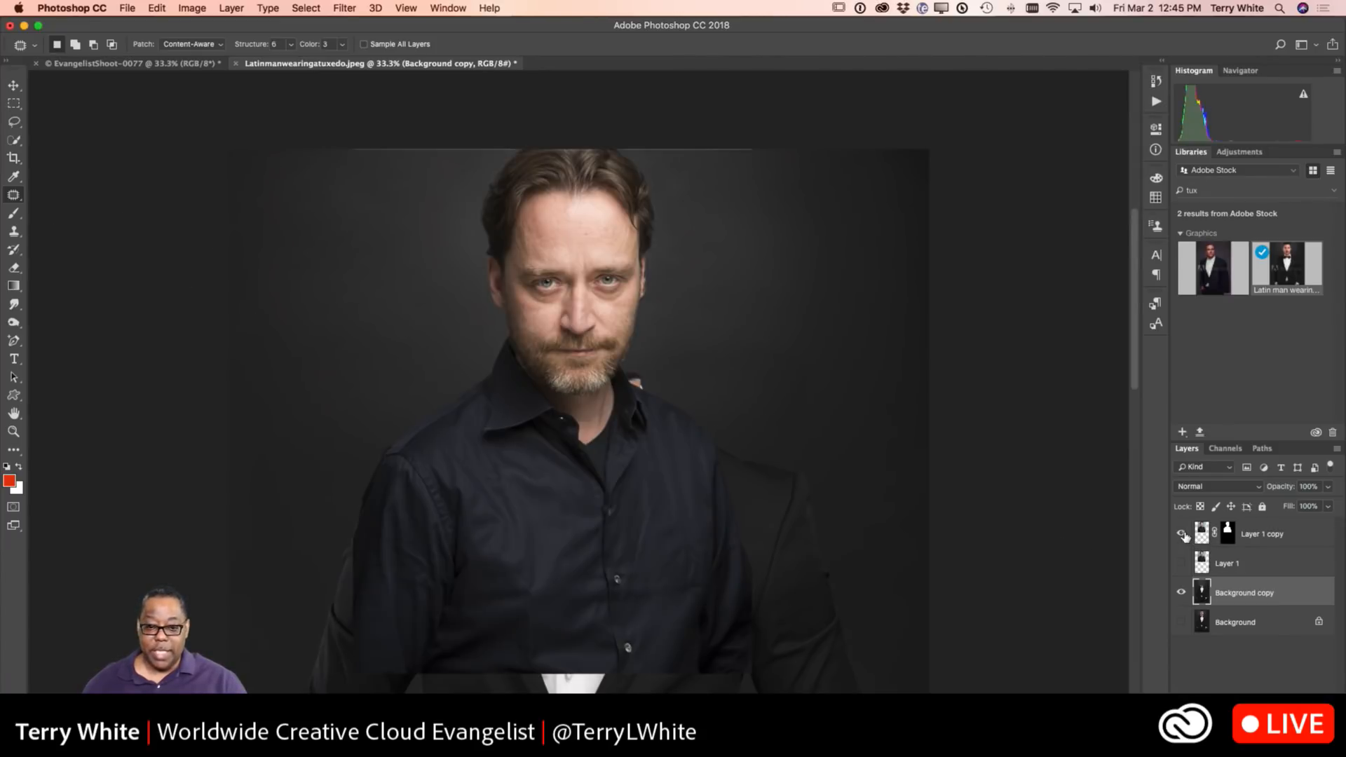
pyautogui.click(1183, 535)
pyautogui.click(1182, 535)
pyautogui.click(1184, 536)
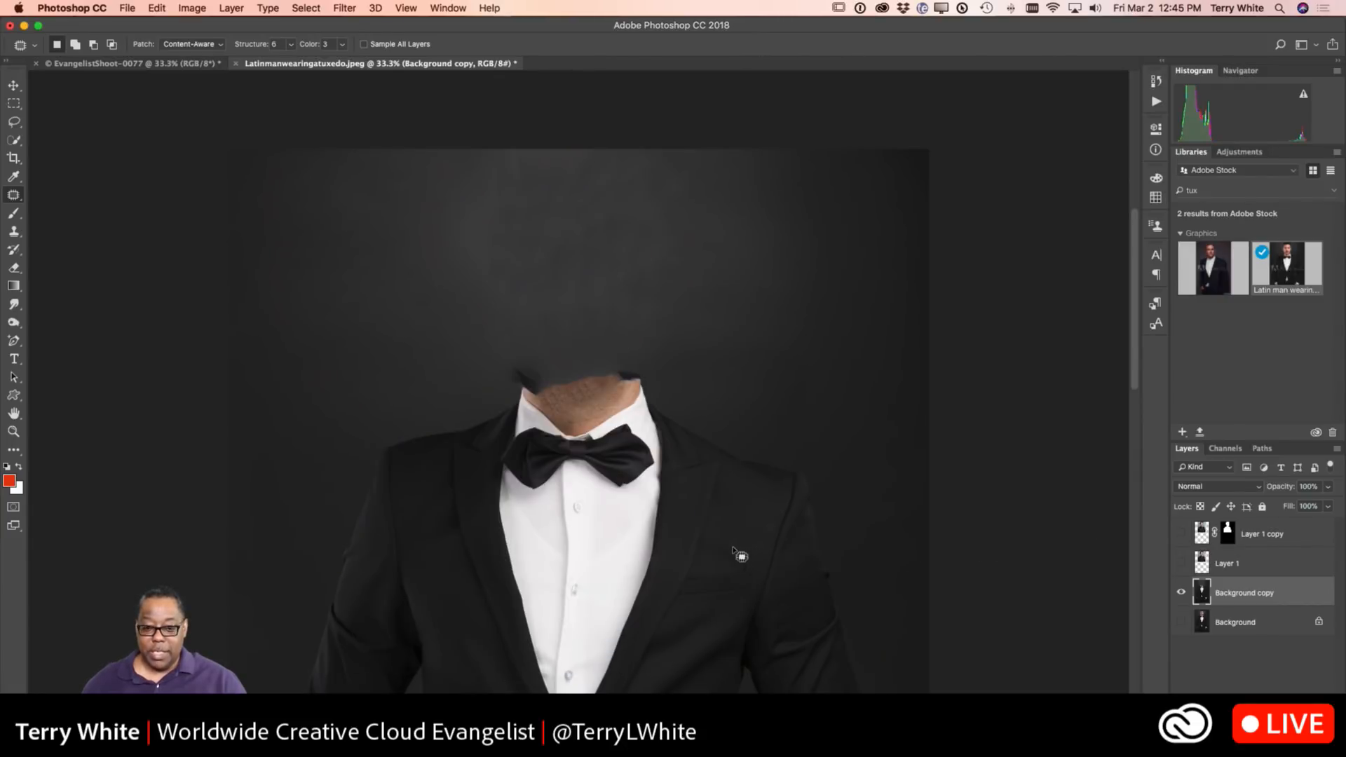
pyautogui.click(1182, 535)
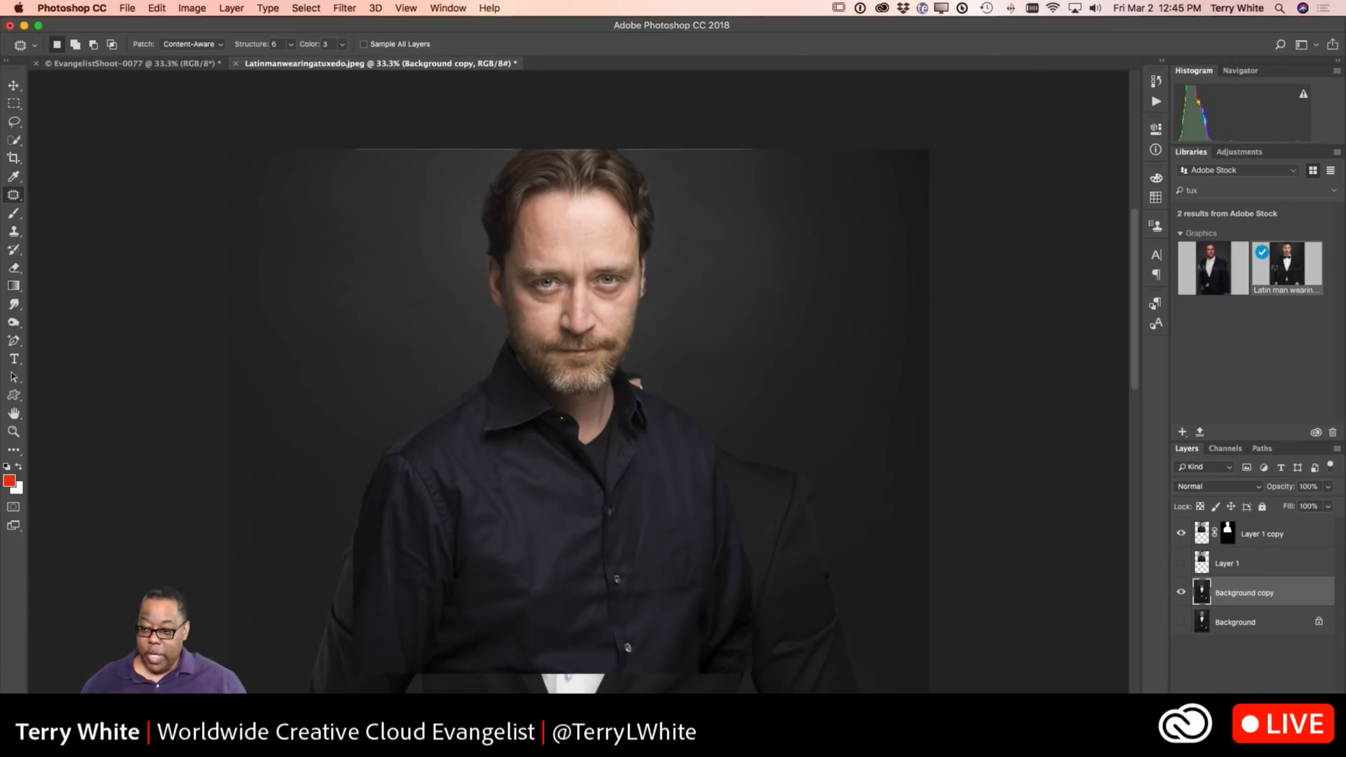
# - Lower Layer 1 copy's opacity to 37%, move the bearded man's head over the tuxedo's collar, and restore the opacity to 100%
pyautogui.moveTo(1284, 489); pyautogui.dragTo(1249, 499)
pyautogui.press('Return')
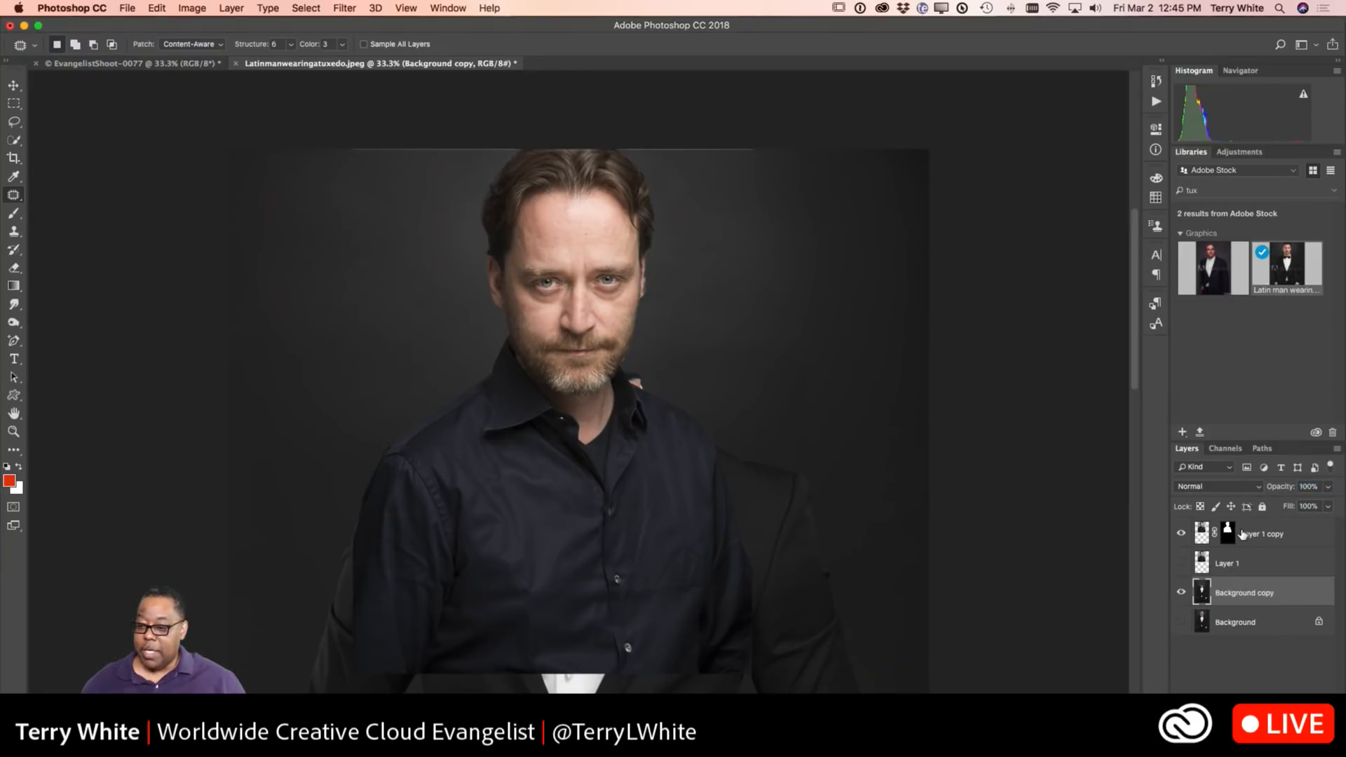
pyautogui.click(1260, 535)
pyautogui.moveTo(1267, 495); pyautogui.dragTo(1230, 503)
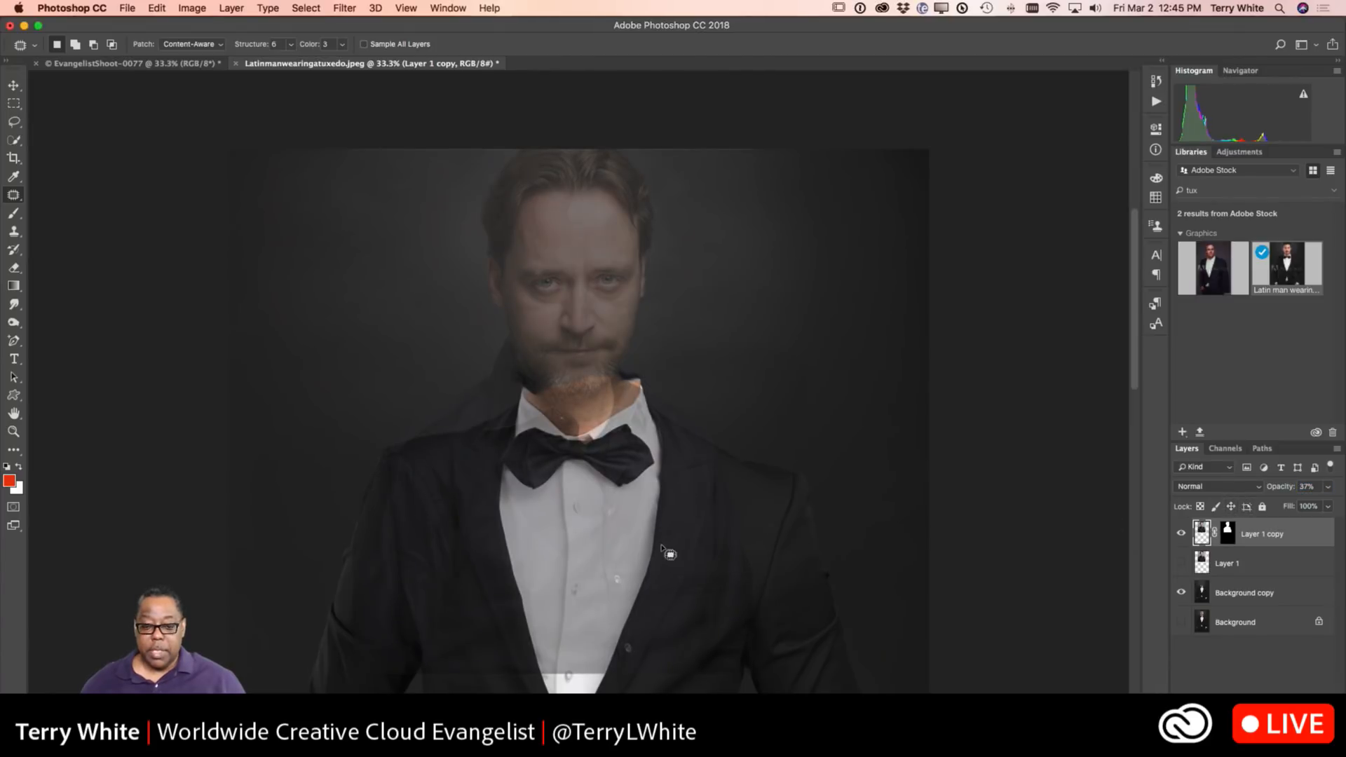
pyautogui.press('v')
pyautogui.moveTo(588, 526); pyautogui.dragTo(607, 531)
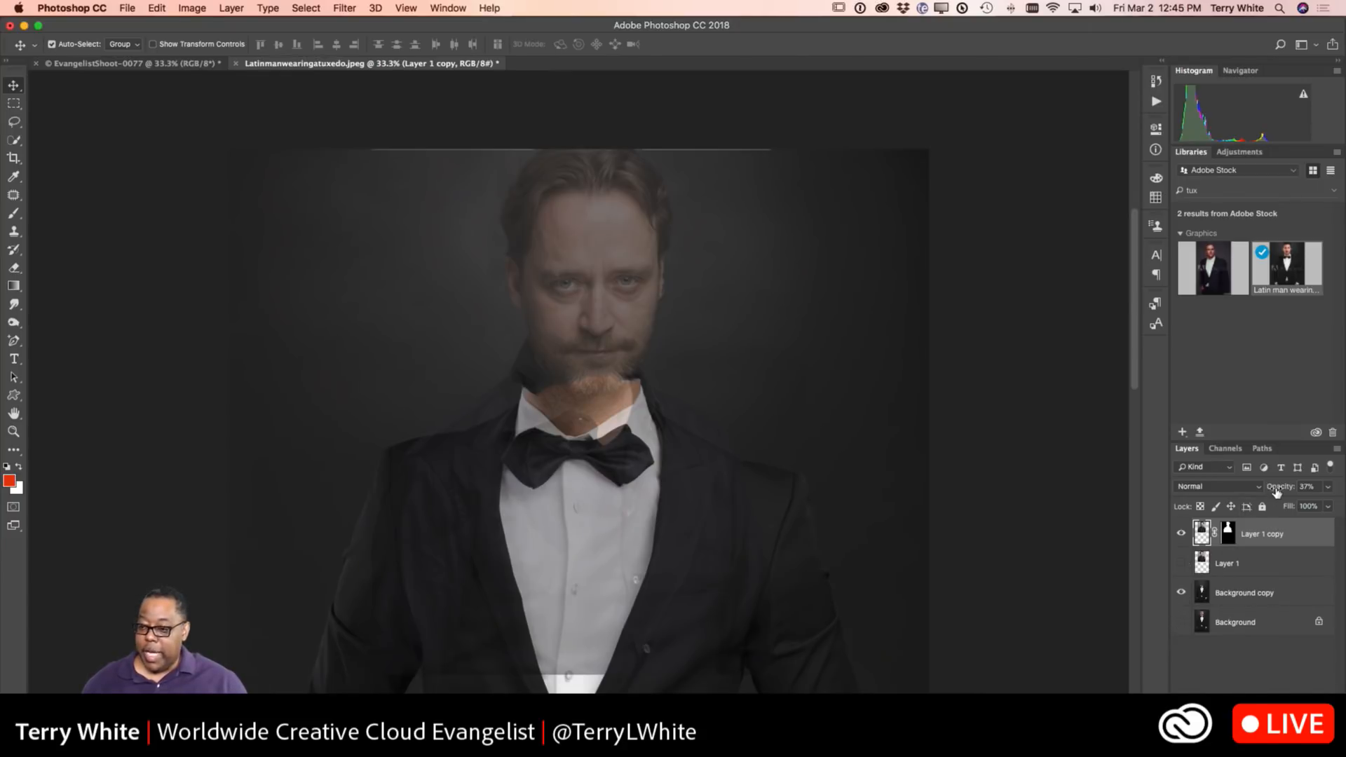
pyautogui.press('Return')
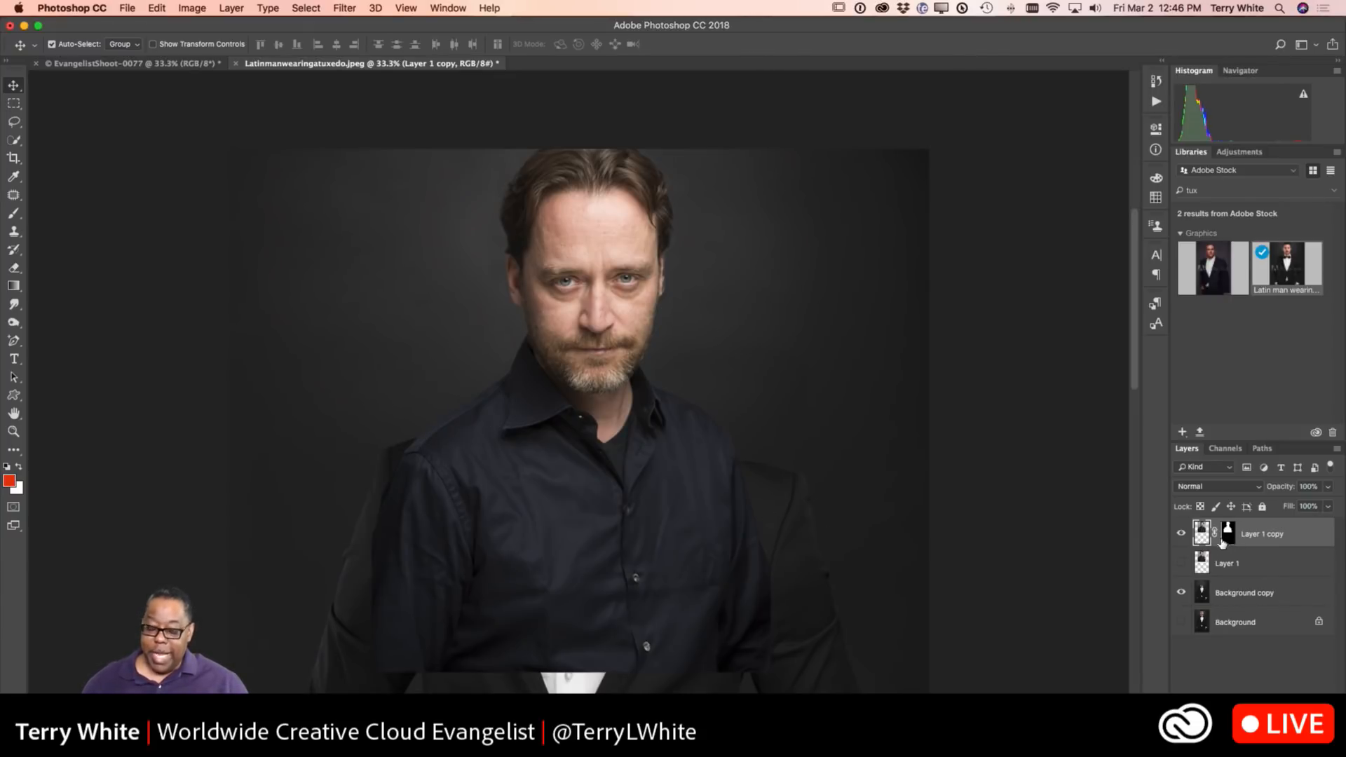
# - Paint black with the Brush on Layer 1 copy's mask to hide the dark shirt and reveal the tuxedo and bow tie
pyautogui.scroll(1, 200, 466)
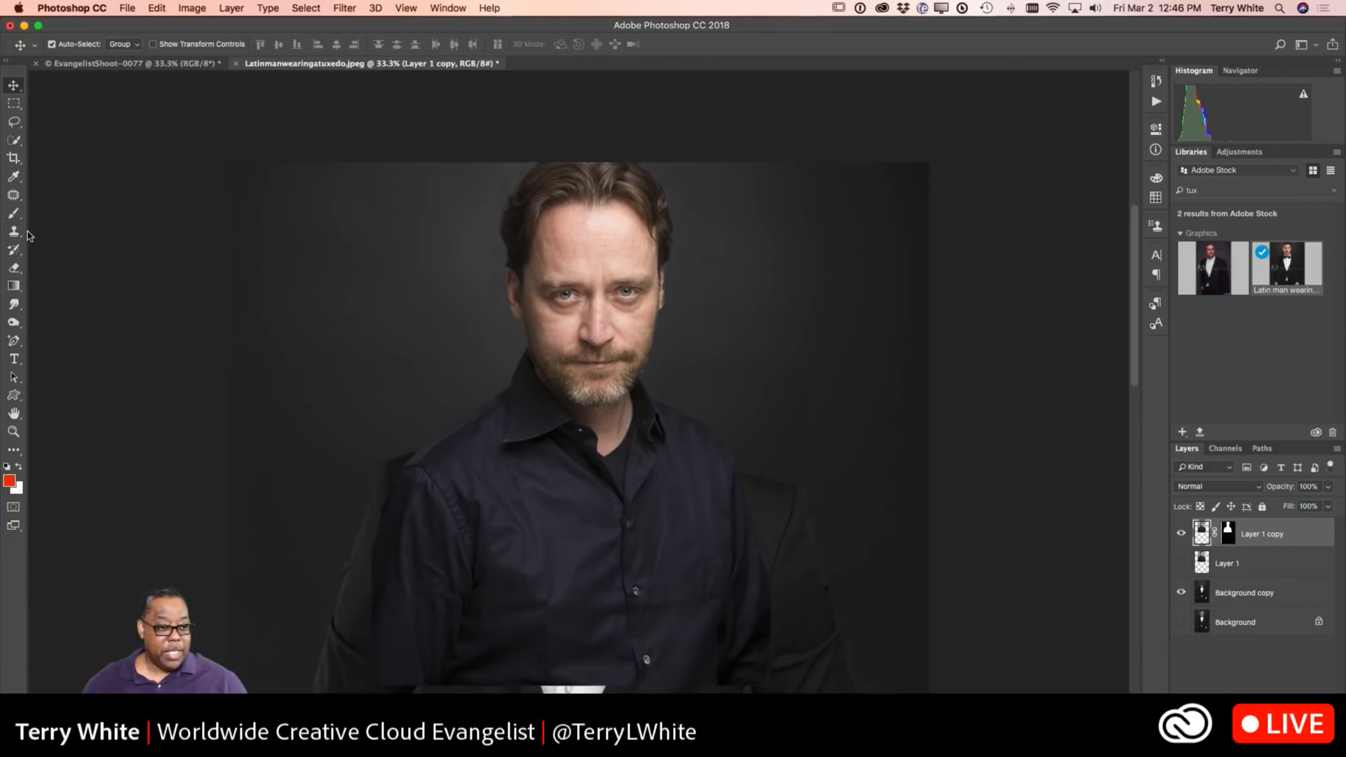
pyautogui.press('b')
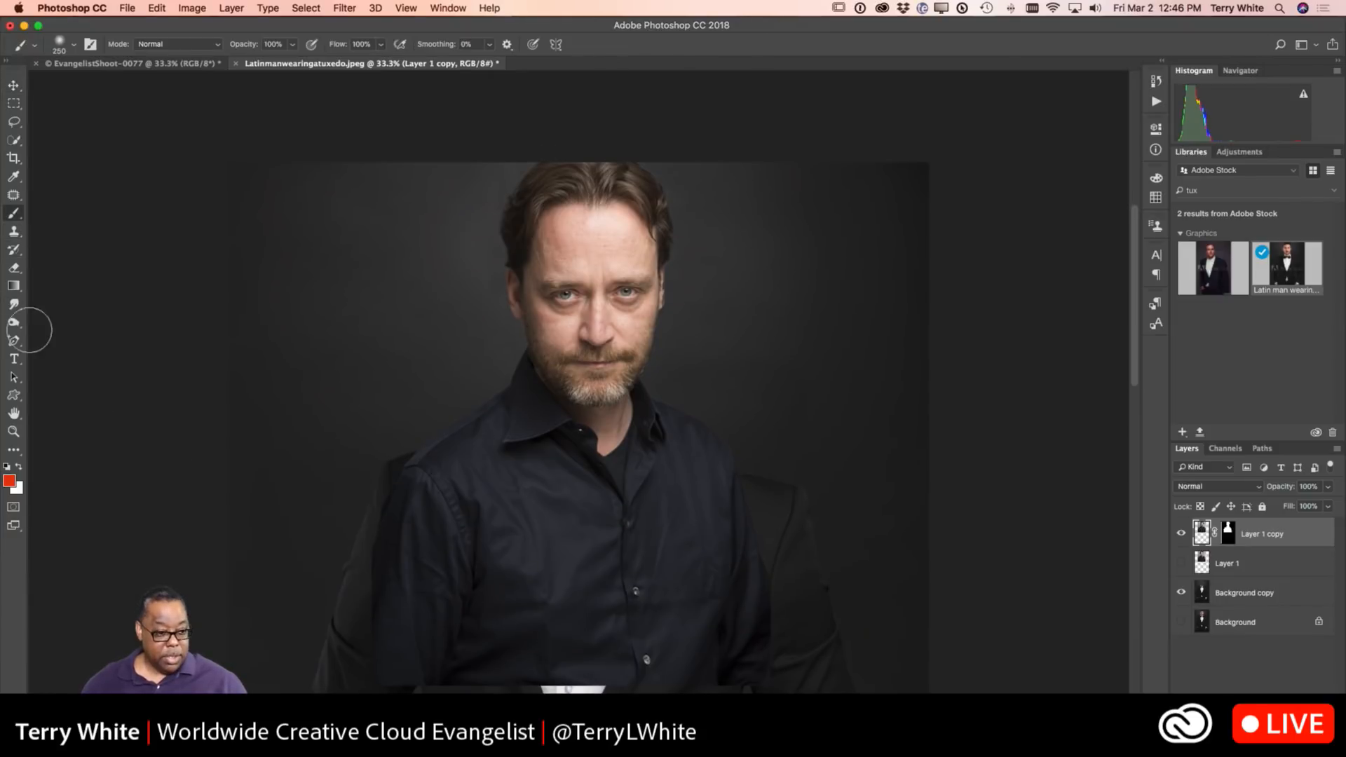
pyautogui.click(6, 467)
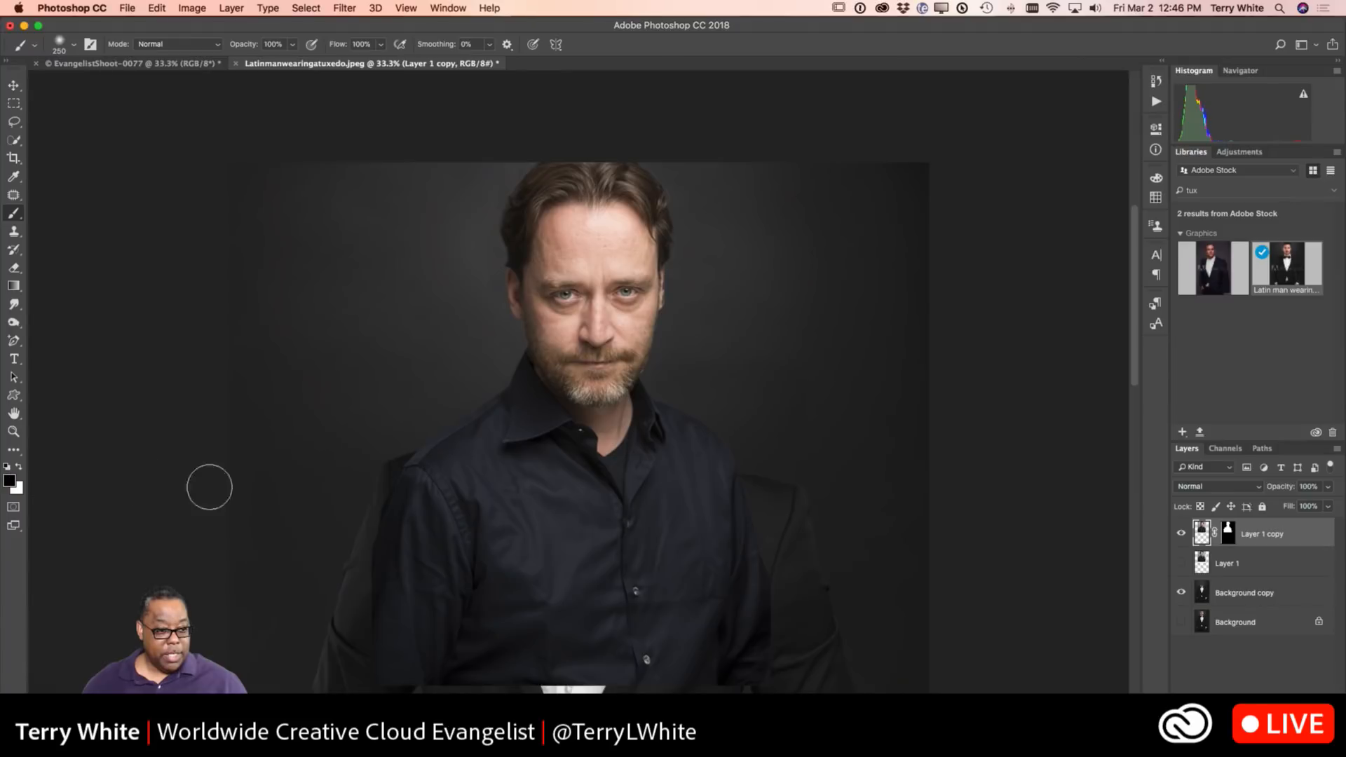
pyautogui.moveTo(457, 535)
pyautogui.mouseDown()
pyautogui.moveTo(387, 556)
pyautogui.moveTo(491, 560)
pyautogui.moveTo(405, 600)
pyautogui.moveTo(456, 655)
pyautogui.moveTo(366, 664)
pyautogui.moveTo(693, 623)
pyautogui.moveTo(503, 639)
pyautogui.mouseUp()
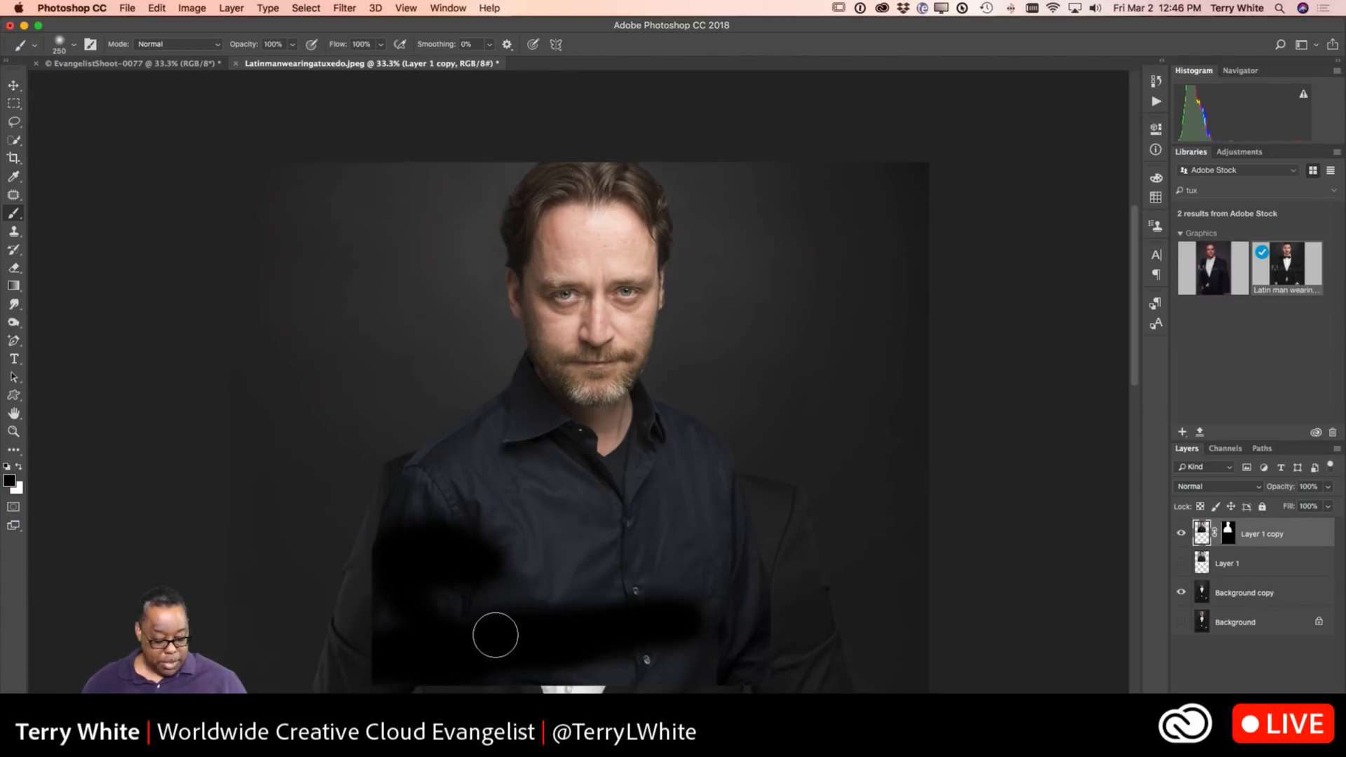
pyautogui.press('super+z')
pyautogui.click(1228, 533)
pyautogui.moveTo(530, 614)
pyautogui.mouseDown()
pyautogui.moveTo(442, 653)
pyautogui.moveTo(421, 643)
pyautogui.mouseUp()
pyautogui.moveTo(409, 478)
pyautogui.mouseDown()
pyautogui.moveTo(461, 522)
pyautogui.moveTo(463, 505)
pyautogui.moveTo(586, 586)
pyautogui.moveTo(487, 524)
pyautogui.moveTo(627, 564)
pyautogui.moveTo(788, 563)
pyautogui.moveTo(727, 590)
pyautogui.moveTo(581, 583)
pyautogui.moveTo(654, 597)
pyautogui.moveTo(741, 527)
pyautogui.moveTo(557, 685)
pyautogui.moveTo(596, 678)
pyautogui.moveTo(367, 690)
pyautogui.moveTo(727, 664)
pyautogui.moveTo(769, 606)
pyautogui.moveTo(764, 478)
pyautogui.moveTo(656, 532)
pyautogui.moveTo(675, 473)
pyautogui.moveTo(711, 437)
pyautogui.moveTo(703, 416)
pyautogui.moveTo(655, 433)
pyautogui.moveTo(663, 394)
pyautogui.moveTo(630, 496)
pyautogui.moveTo(574, 513)
pyautogui.moveTo(650, 467)
pyautogui.moveTo(518, 493)
pyautogui.moveTo(674, 480)
pyautogui.moveTo(475, 442)
pyautogui.moveTo(461, 432)
pyautogui.moveTo(525, 451)
pyautogui.moveTo(501, 377)
pyautogui.moveTo(567, 447)
pyautogui.moveTo(586, 443)
pyautogui.moveTo(561, 447)
pyautogui.moveTo(587, 448)
pyautogui.moveTo(539, 438)
pyautogui.moveTo(589, 467)
pyautogui.moveTo(628, 444)
pyautogui.moveTo(658, 397)
pyautogui.moveTo(666, 414)
pyautogui.moveTo(666, 437)
pyautogui.moveTo(606, 462)
pyautogui.moveTo(526, 424)
pyautogui.moveTo(500, 379)
pyautogui.mouseUp()
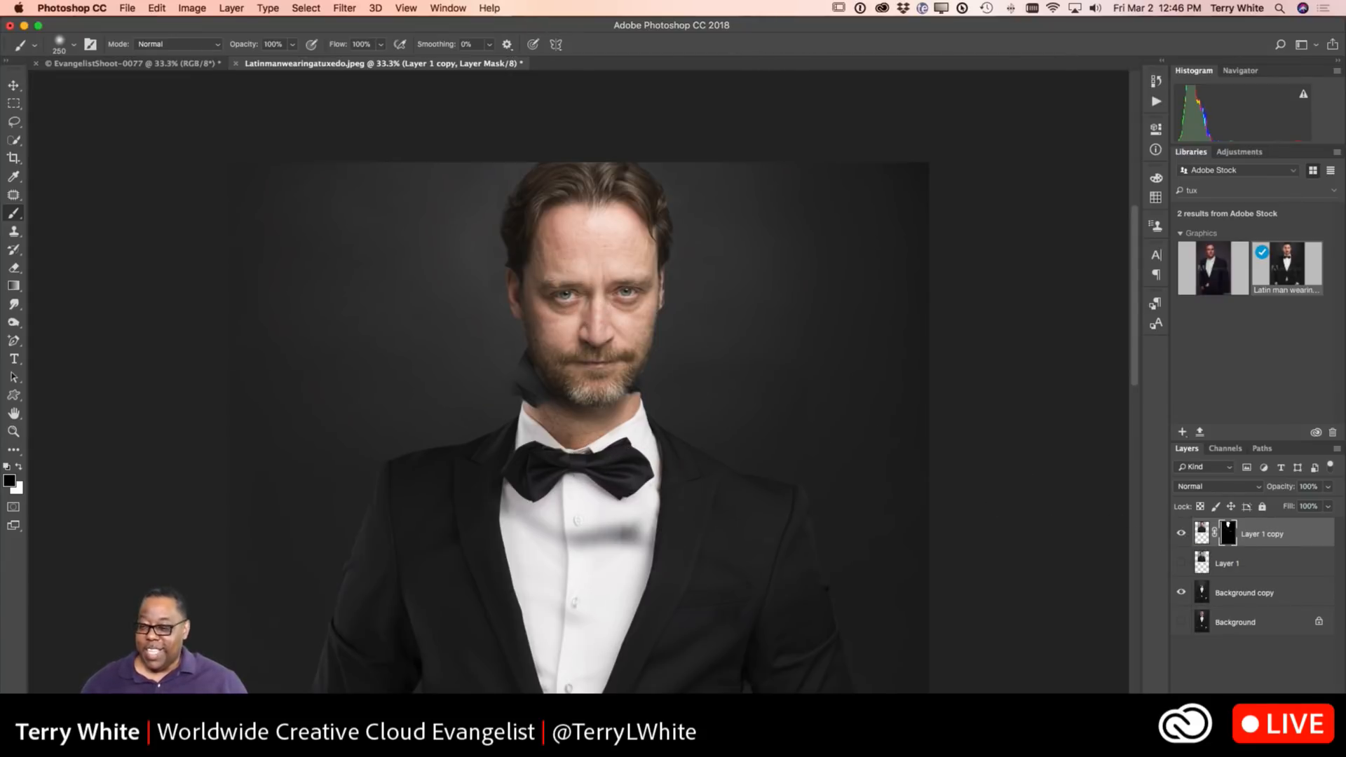
# - Move the bearded man's head on Layer 1 copy slightly down and left so it sits closer to the tuxedo collar
pyautogui.click(1200, 535)
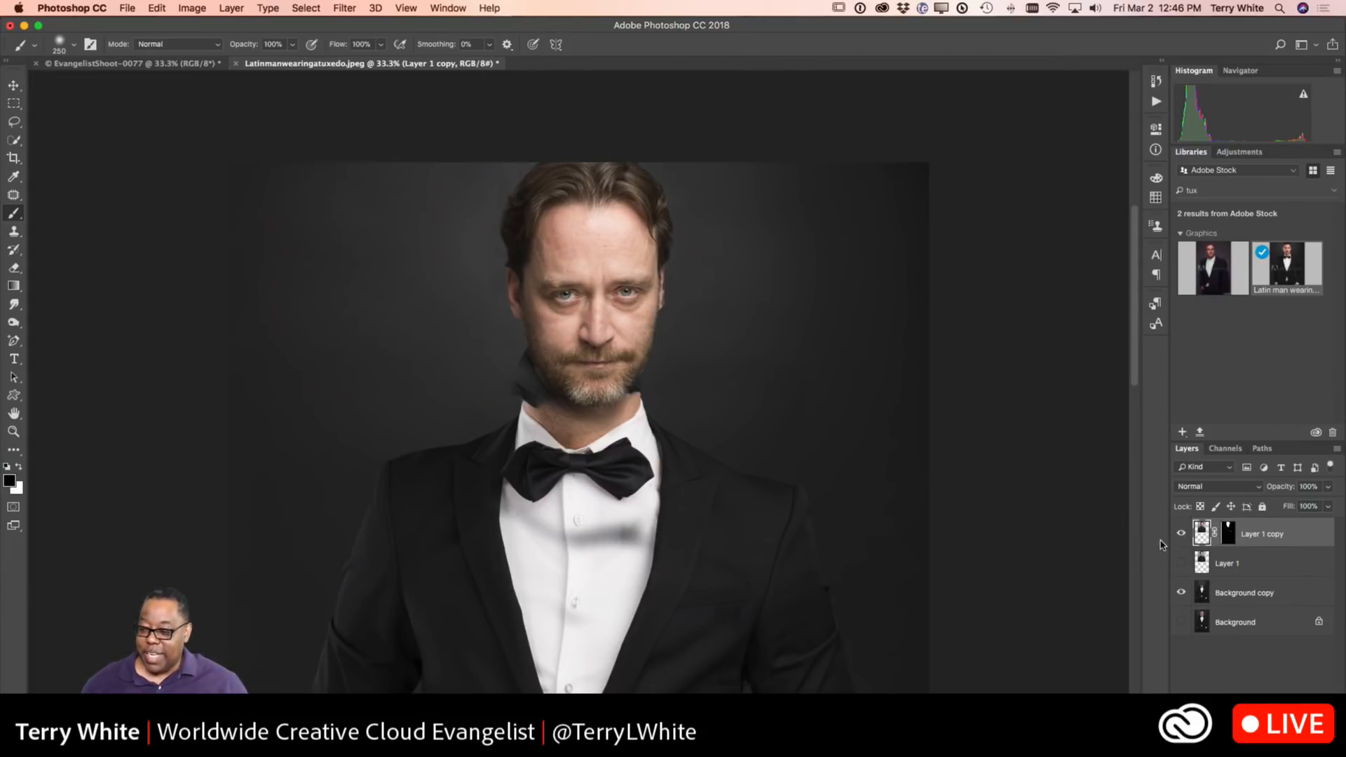
pyautogui.press('v')
pyautogui.moveTo(717, 450)
pyautogui.mouseDown()
pyautogui.moveTo(718, 484)
pyautogui.moveTo(719, 468)
pyautogui.mouseUp()
pyautogui.press('super+z')
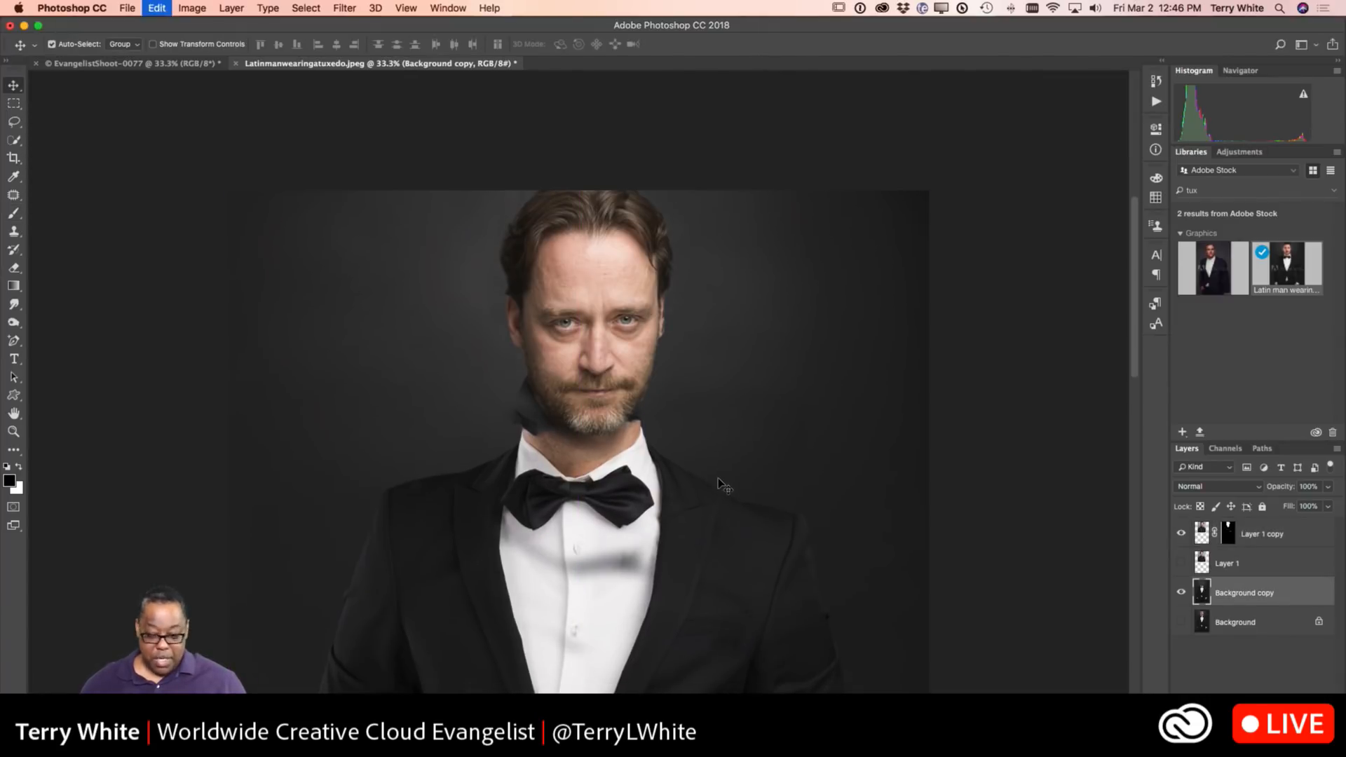
pyautogui.click(1200, 536)
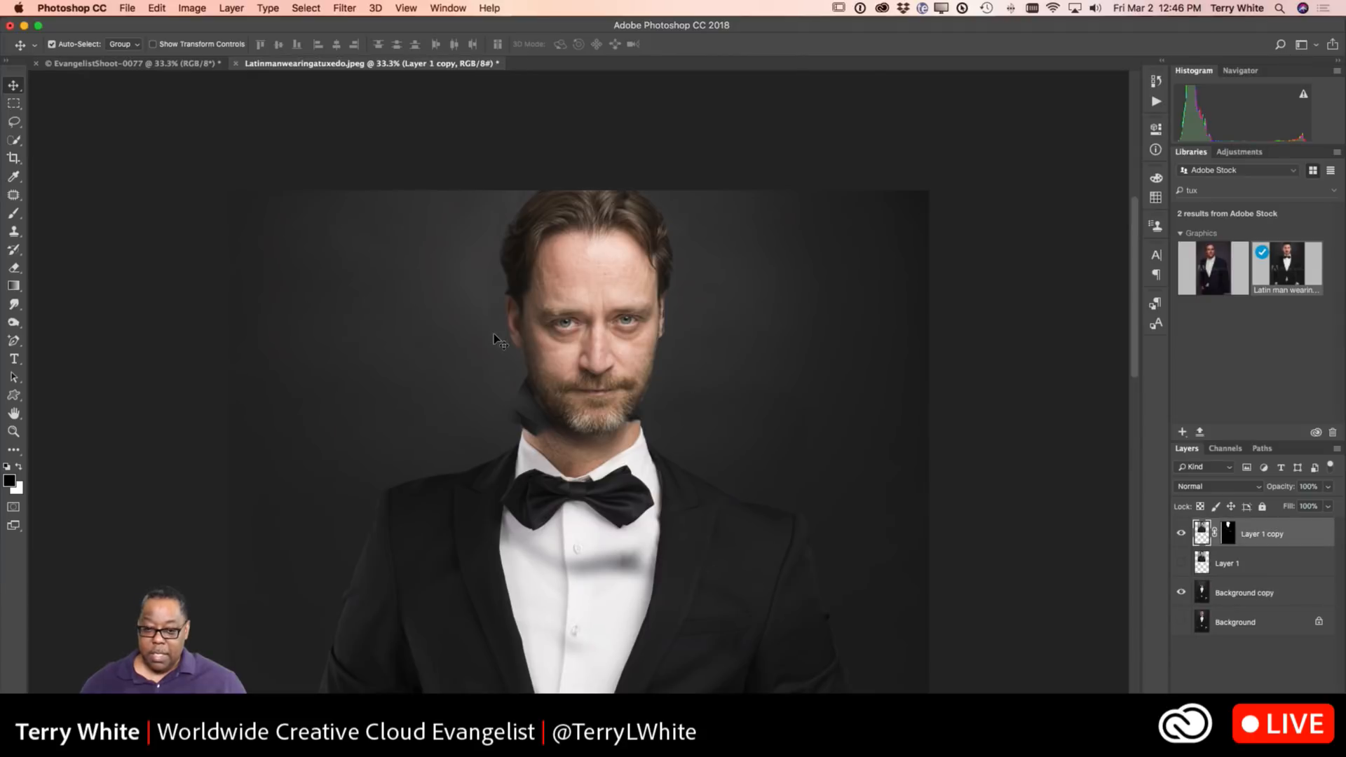
pyautogui.moveTo(565, 315); pyautogui.dragTo(559, 330)
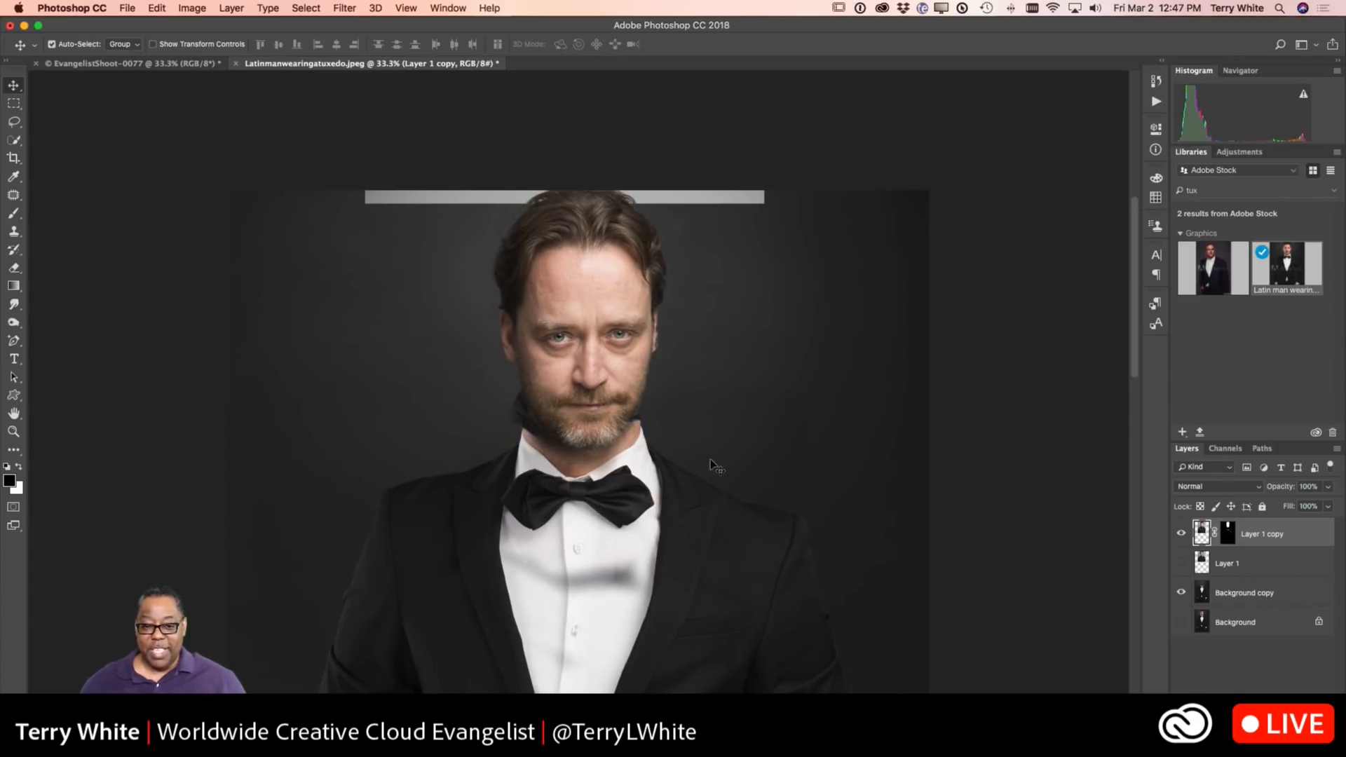
# - Mask out the light strip on both sides of the hair along the image's upper edge on Layer 1 copy
pyautogui.click(1227, 534)
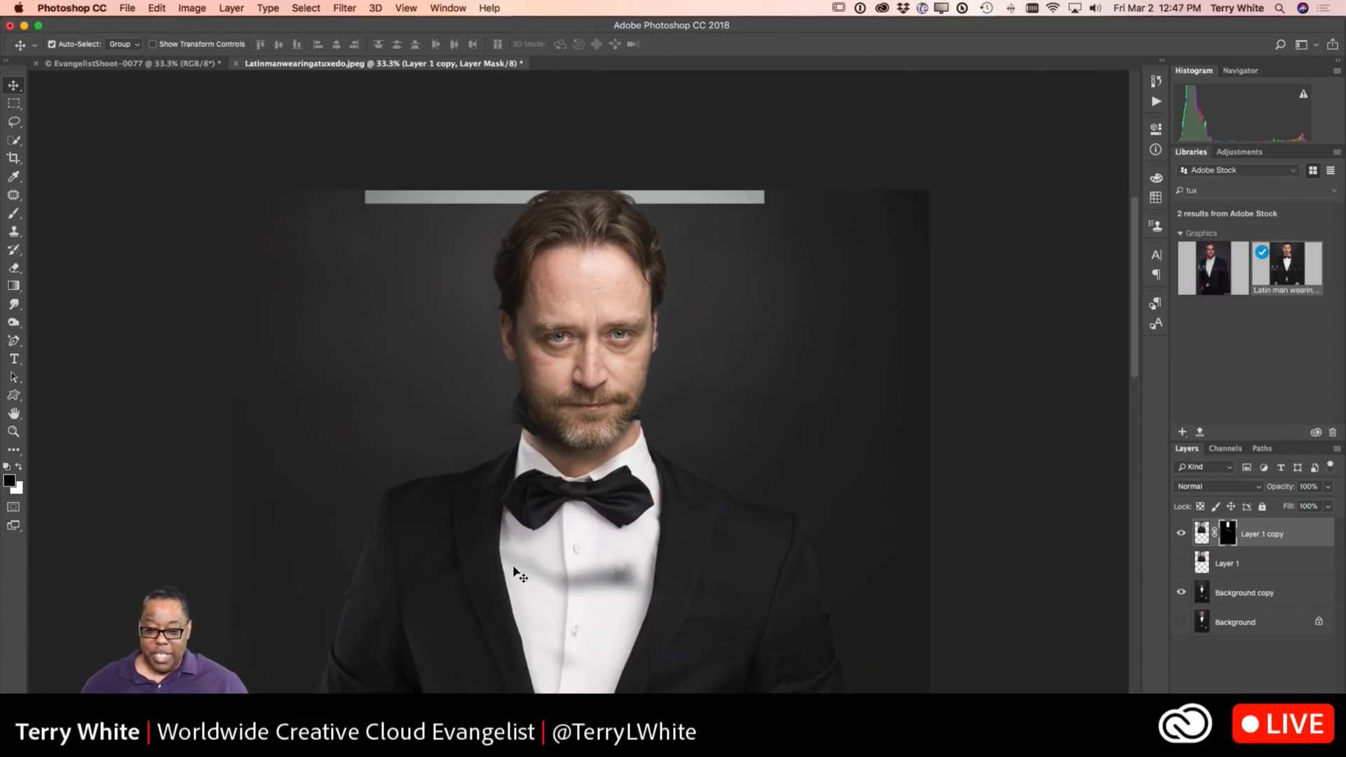
pyautogui.press('b')
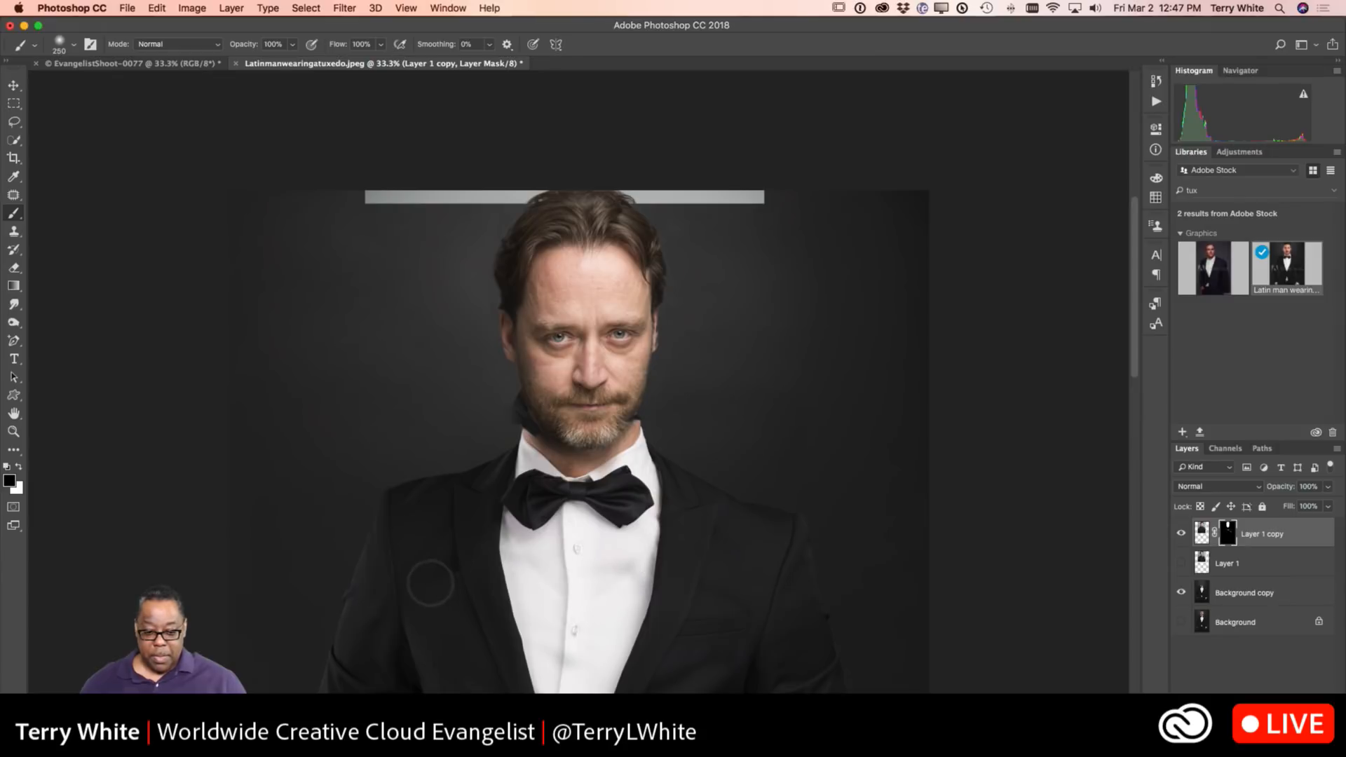
pyautogui.moveTo(822, 210); pyautogui.dragTo(652, 195)
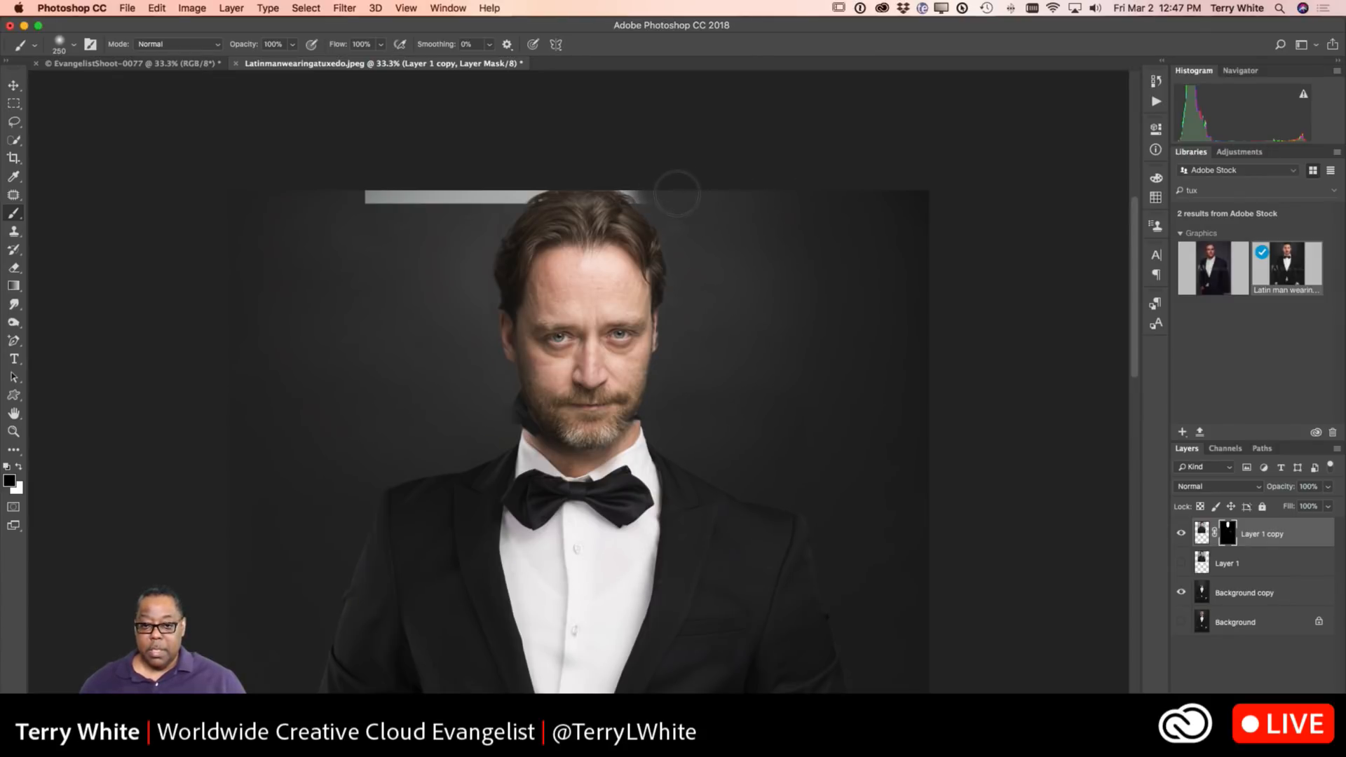
pyautogui.moveTo(490, 180); pyautogui.dragTo(336, 187)
pyautogui.moveTo(463, 185); pyautogui.dragTo(511, 187)
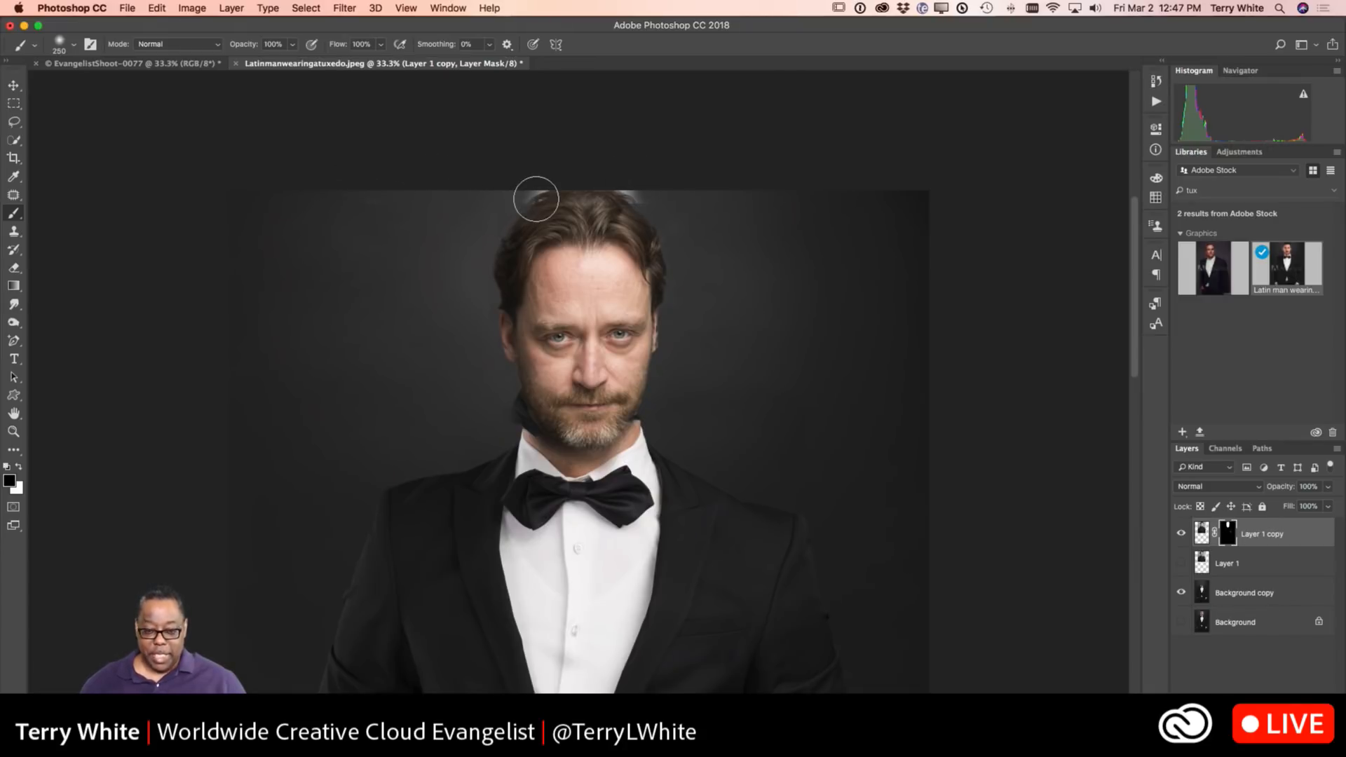
# - Reduce the brush size to 45 and mask out the light backdrop remnant beside the left side of the hair
pyautogui.press('z')
pyautogui.moveTo(543, 192); pyautogui.dragTo(490, 244)
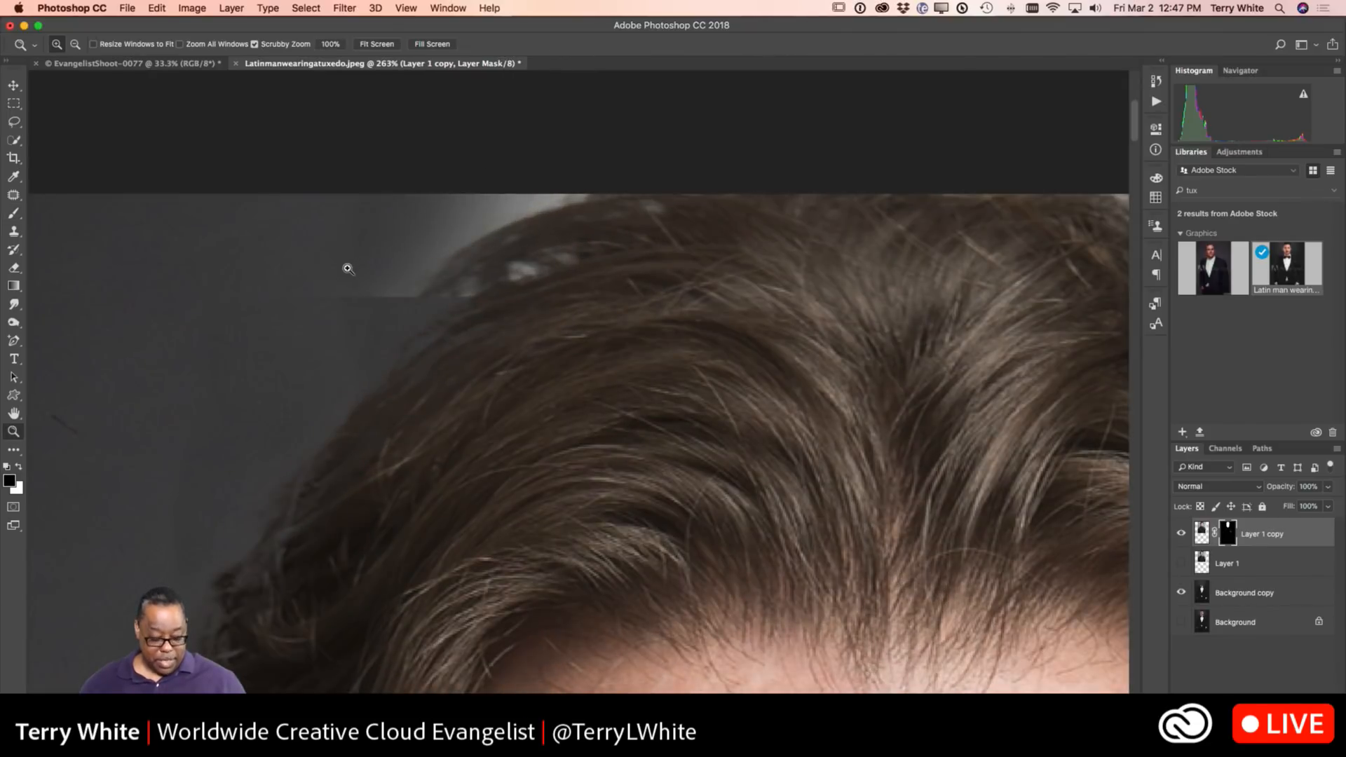
pyautogui.press('b')
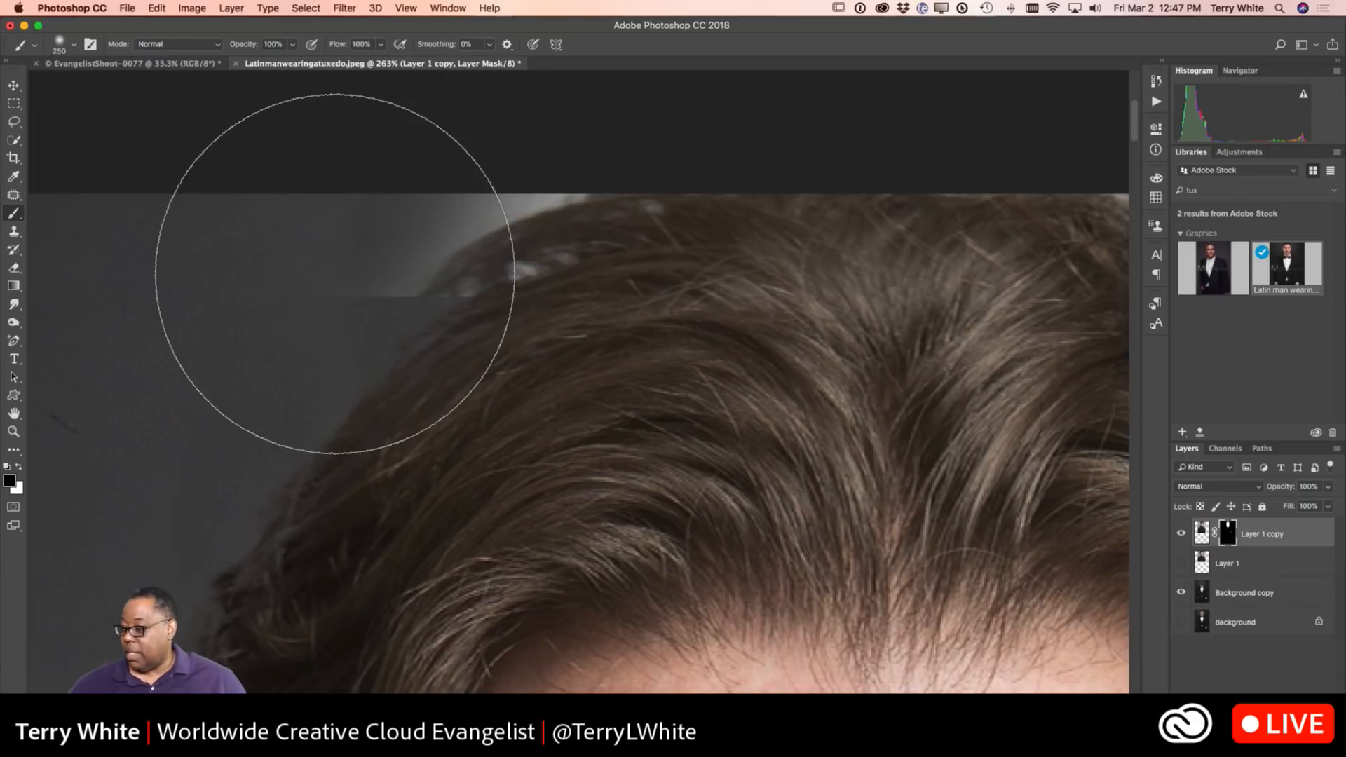
pyautogui.press('[')
pyautogui.press('[')
pyautogui.press('[')
pyautogui.press('[')
pyautogui.press('[')
pyautogui.press('[')
pyautogui.press('[')
pyautogui.press('[')
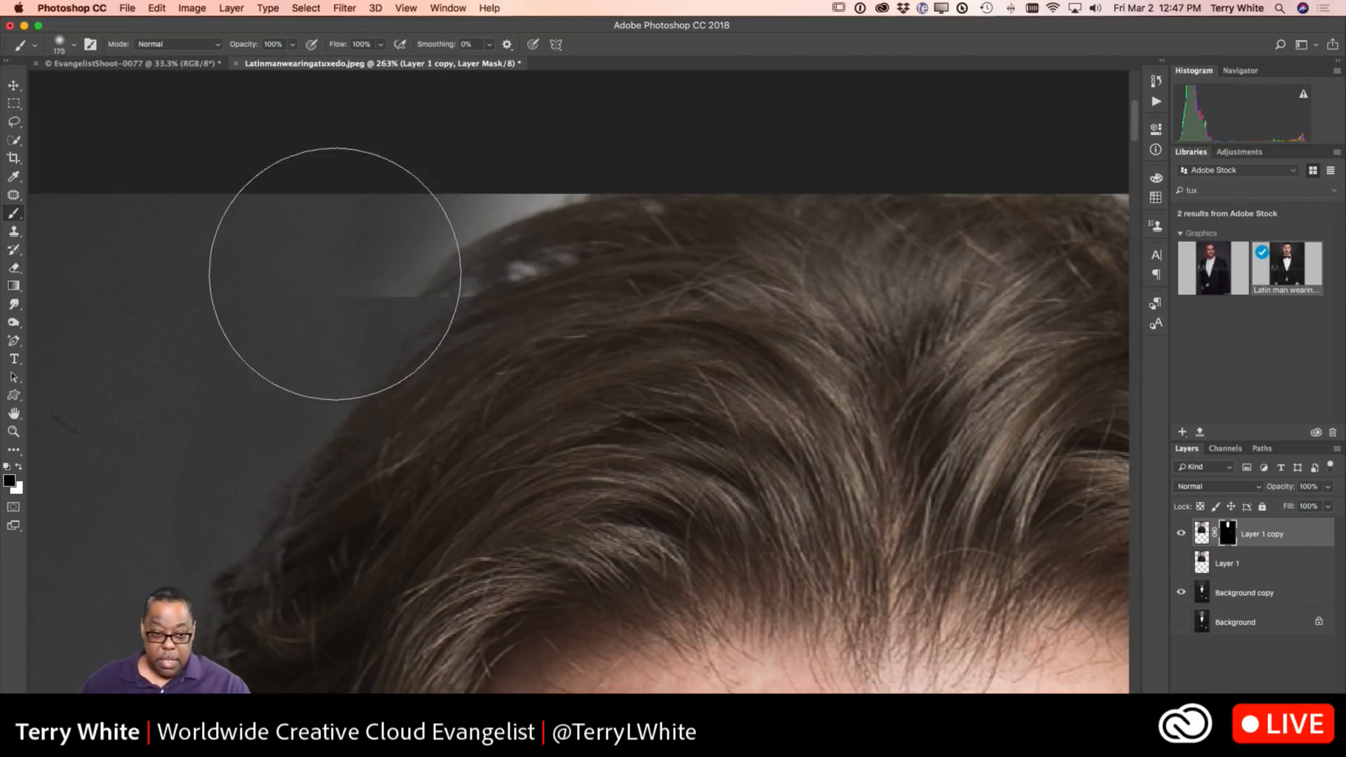
pyautogui.press('[')
pyautogui.press('[')
pyautogui.press('[')
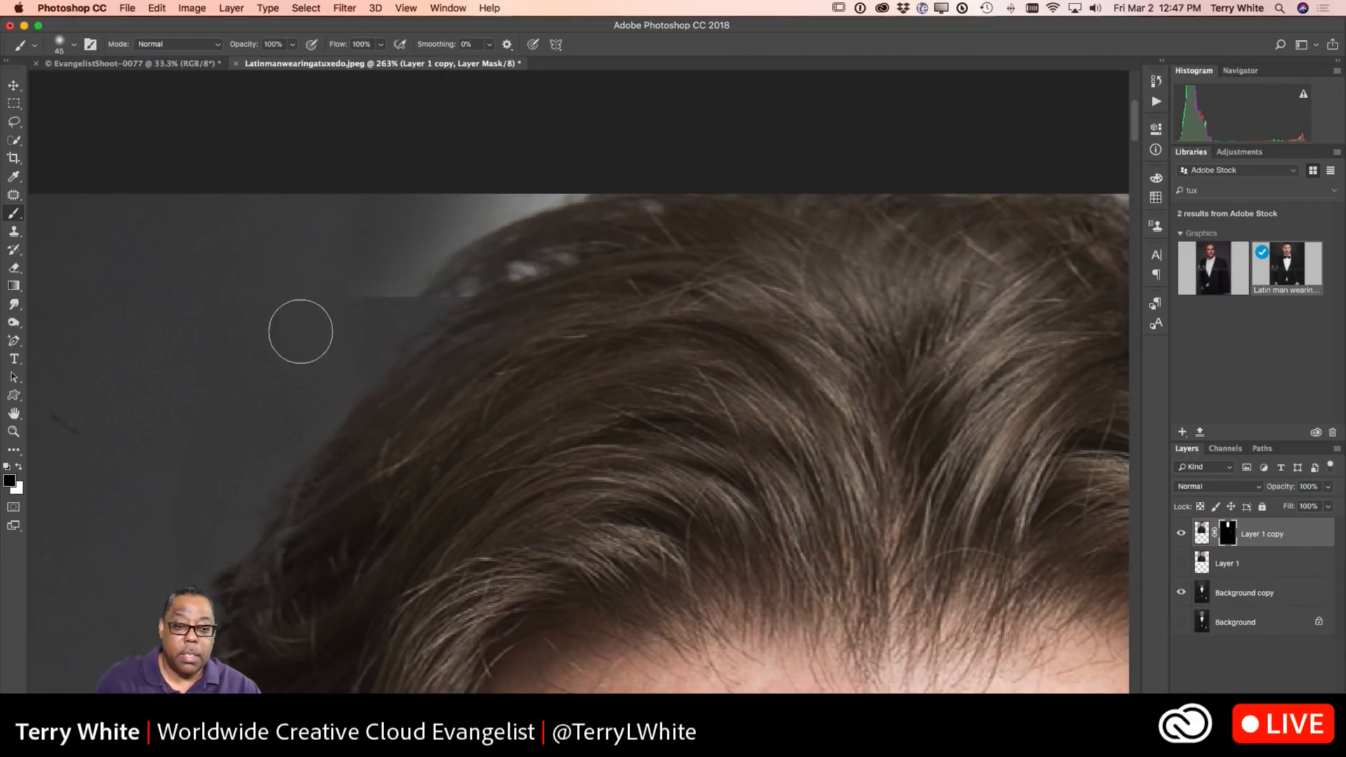
pyautogui.moveTo(345, 288)
pyautogui.mouseDown()
pyautogui.moveTo(445, 224)
pyautogui.moveTo(384, 286)
pyautogui.moveTo(471, 206)
pyautogui.moveTo(540, 188)
pyautogui.moveTo(475, 211)
pyautogui.mouseUp()
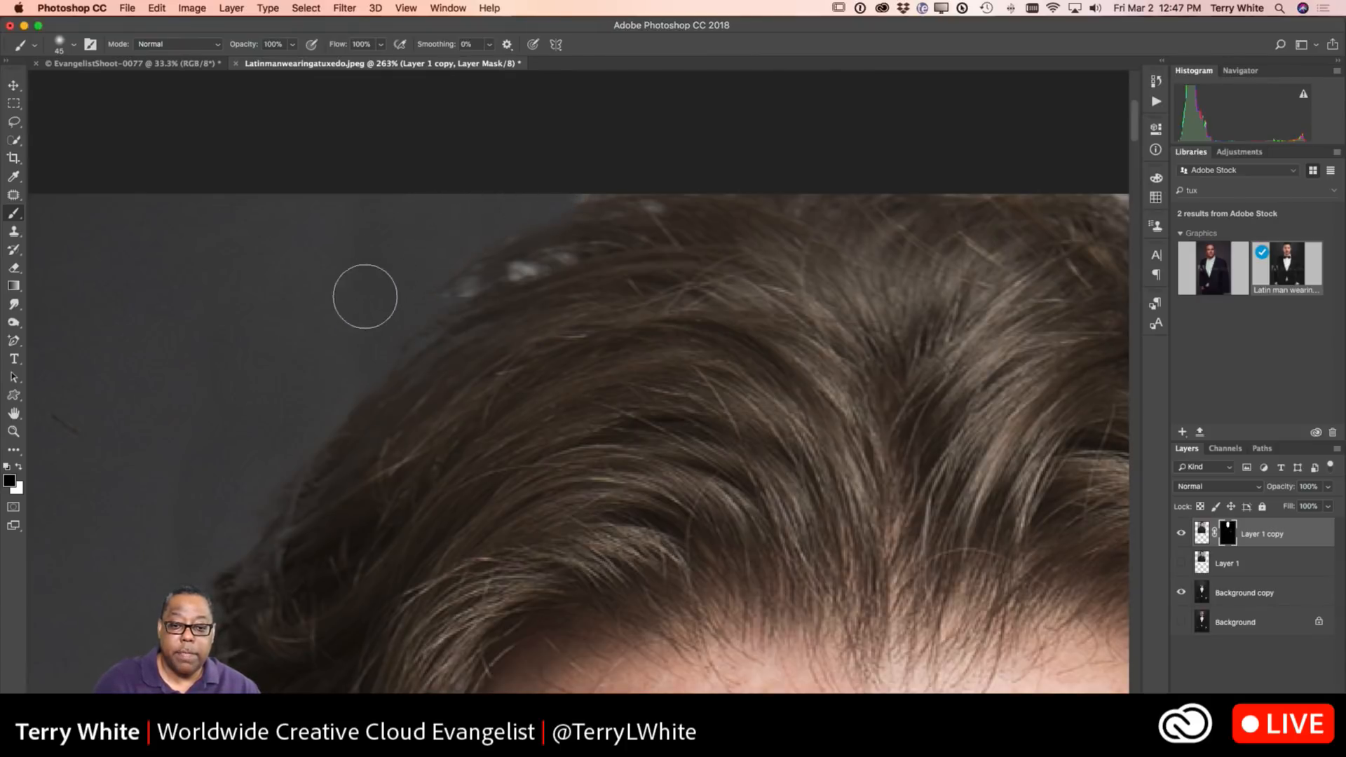
# - Reduce the brush size to 9 and mask out the light specks and fringe along the left edge of the hair
pyautogui.press('[')
pyautogui.press('[')
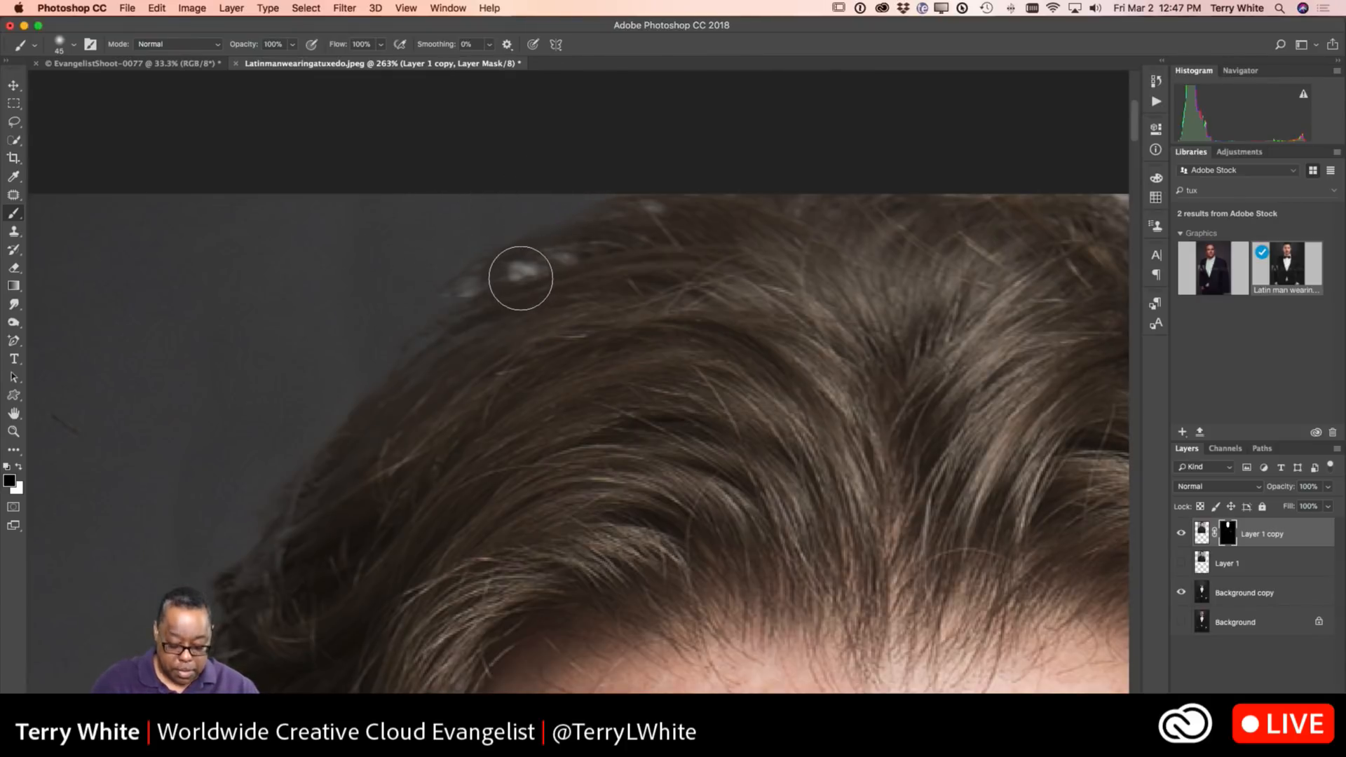
pyautogui.press('[')
pyautogui.press('[')
pyautogui.press('[')
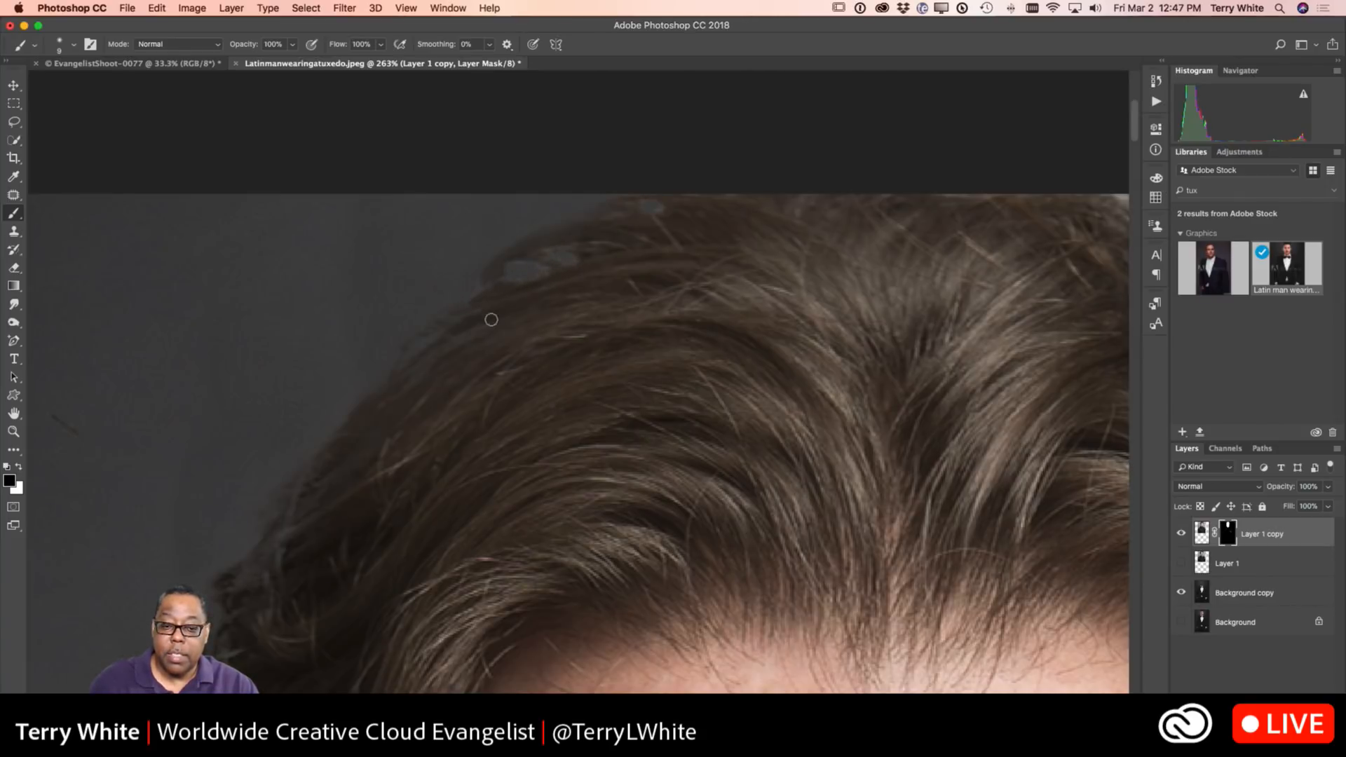
pyautogui.moveTo(466, 306)
pyautogui.mouseDown()
pyautogui.moveTo(630, 450)
pyautogui.moveTo(361, 508)
pyautogui.mouseUp()
# - Enlarge the brush to 25 and mask out the light backdrop remnant along the right side of the hair
pyautogui.press(']')
pyautogui.press(']')
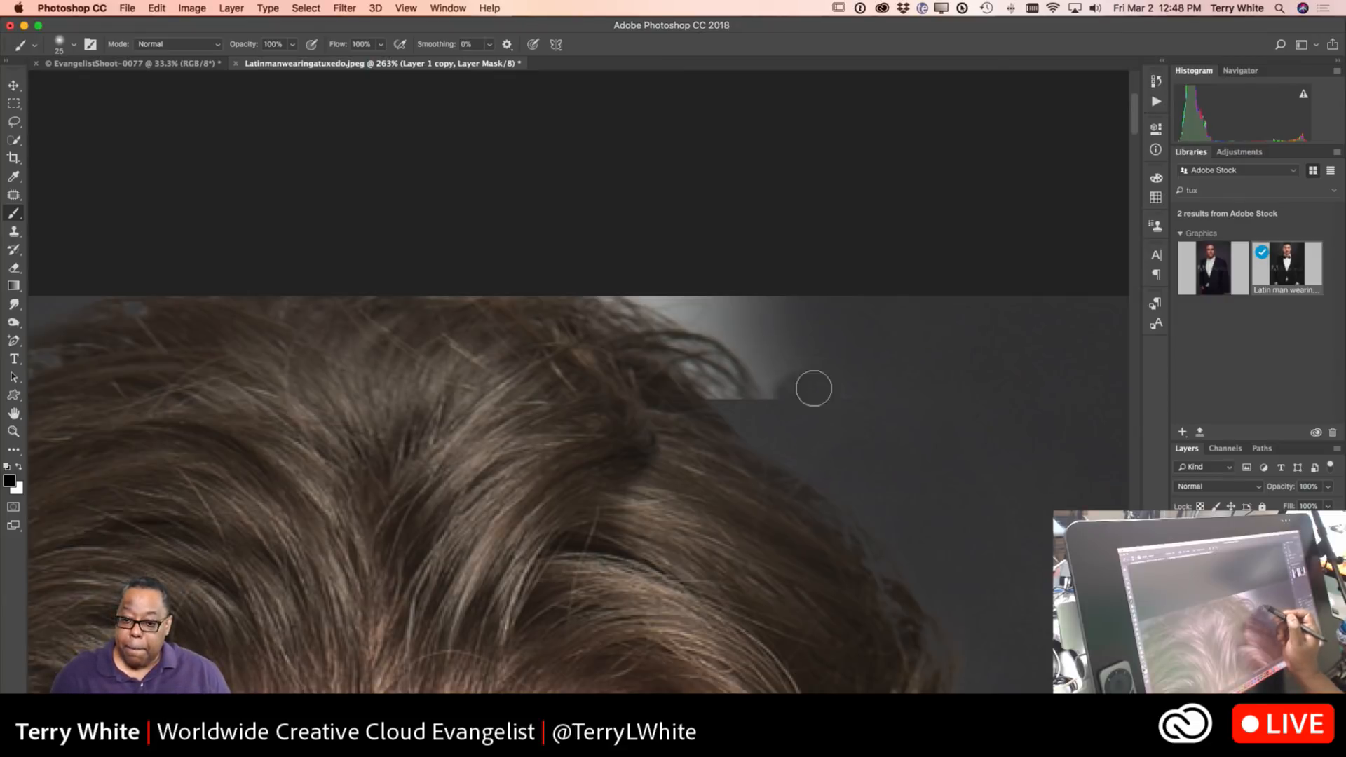
pyautogui.moveTo(796, 394)
pyautogui.mouseDown()
pyautogui.moveTo(769, 339)
pyautogui.moveTo(784, 347)
pyautogui.moveTo(734, 305)
pyautogui.moveTo(691, 310)
pyautogui.moveTo(614, 288)
pyautogui.moveTo(717, 310)
pyautogui.moveTo(747, 346)
pyautogui.moveTo(725, 332)
pyautogui.moveTo(786, 336)
pyautogui.moveTo(798, 322)
pyautogui.moveTo(780, 386)
pyautogui.moveTo(767, 399)
pyautogui.moveTo(769, 375)
pyautogui.moveTo(745, 406)
pyautogui.moveTo(719, 393)
pyautogui.moveTo(737, 387)
pyautogui.moveTo(711, 349)
pyautogui.moveTo(741, 370)
pyautogui.moveTo(701, 366)
pyautogui.moveTo(682, 343)
pyautogui.moveTo(695, 334)
pyautogui.moveTo(622, 297)
pyautogui.moveTo(728, 371)
pyautogui.moveTo(687, 360)
pyautogui.moveTo(680, 327)
pyautogui.moveTo(616, 297)
pyautogui.mouseUp()
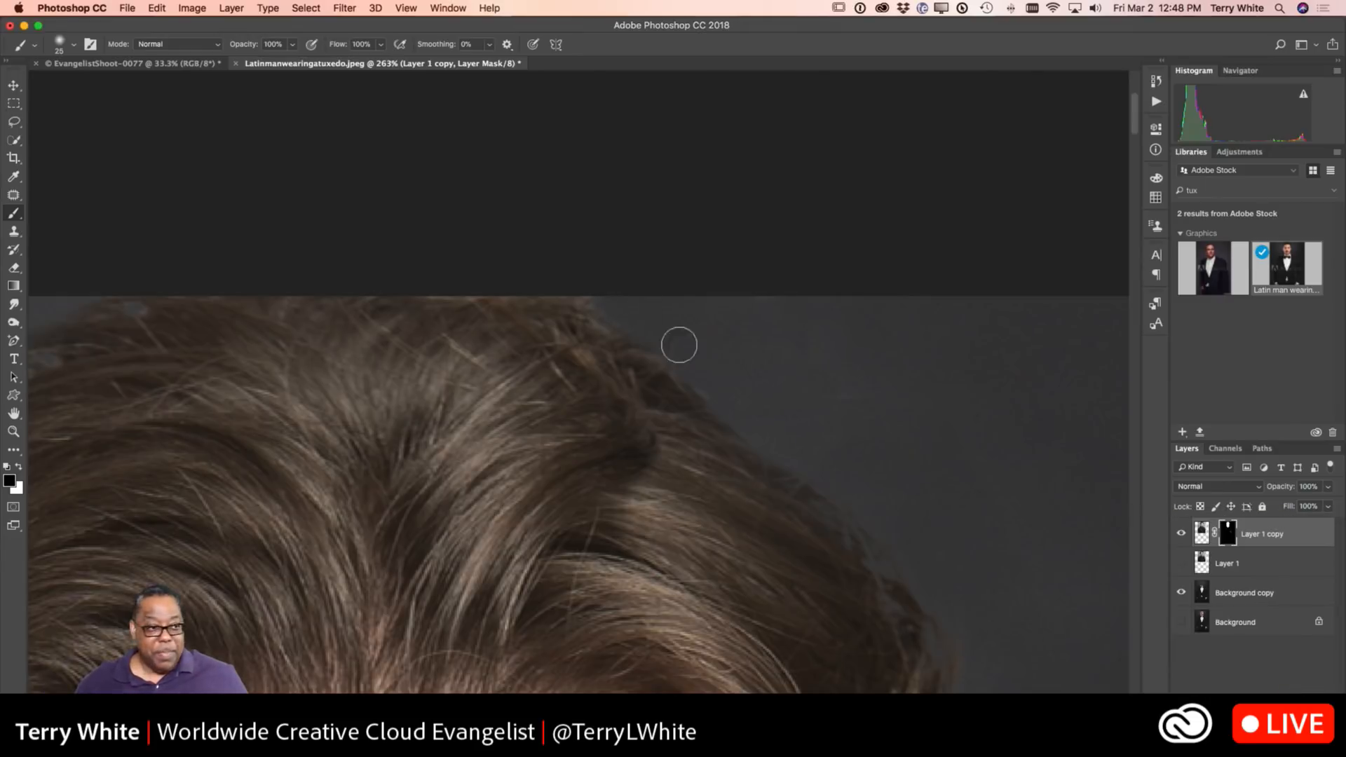
# - Inspect the collar remnants around the beard and neck by toggling Background copy's visibility, leaving the layer shown
pyautogui.press('super+0')
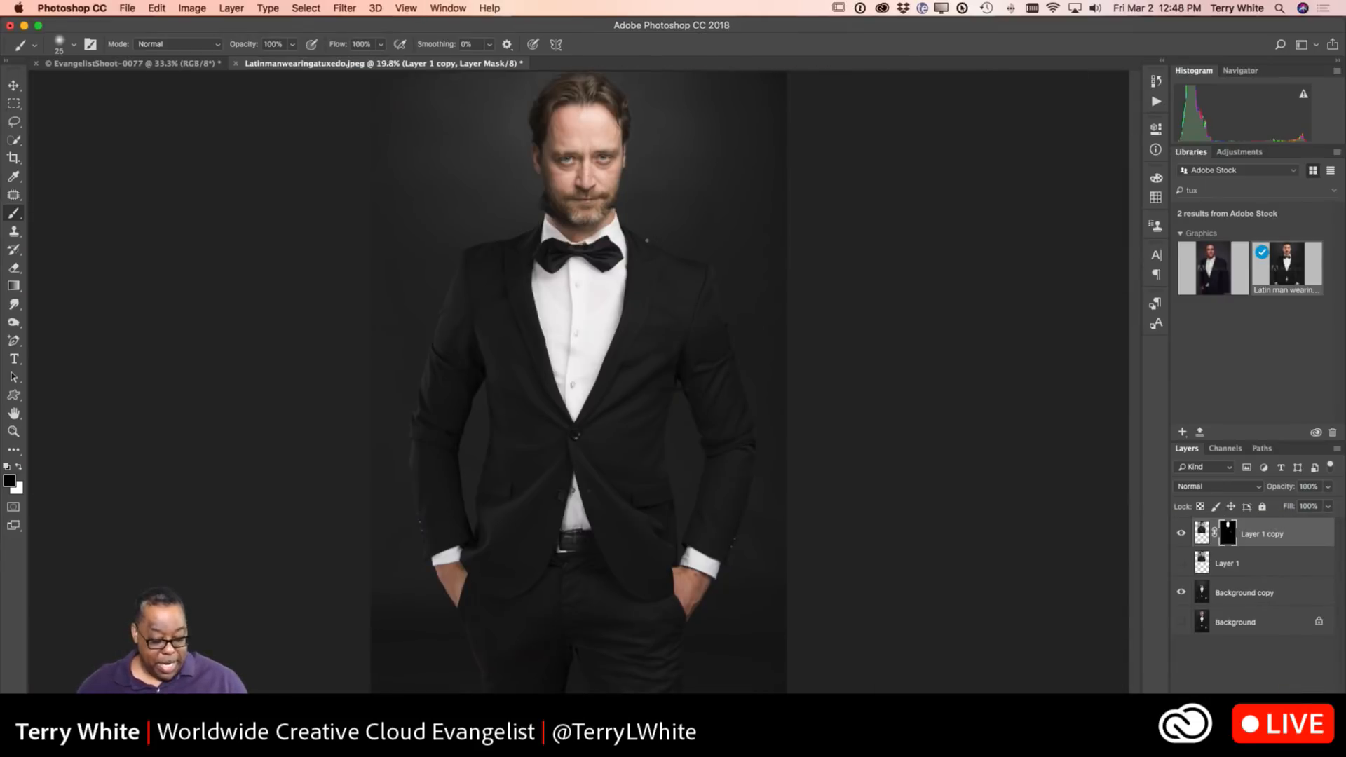
pyautogui.press('z')
pyautogui.moveTo(562, 202); pyautogui.dragTo(656, 300)
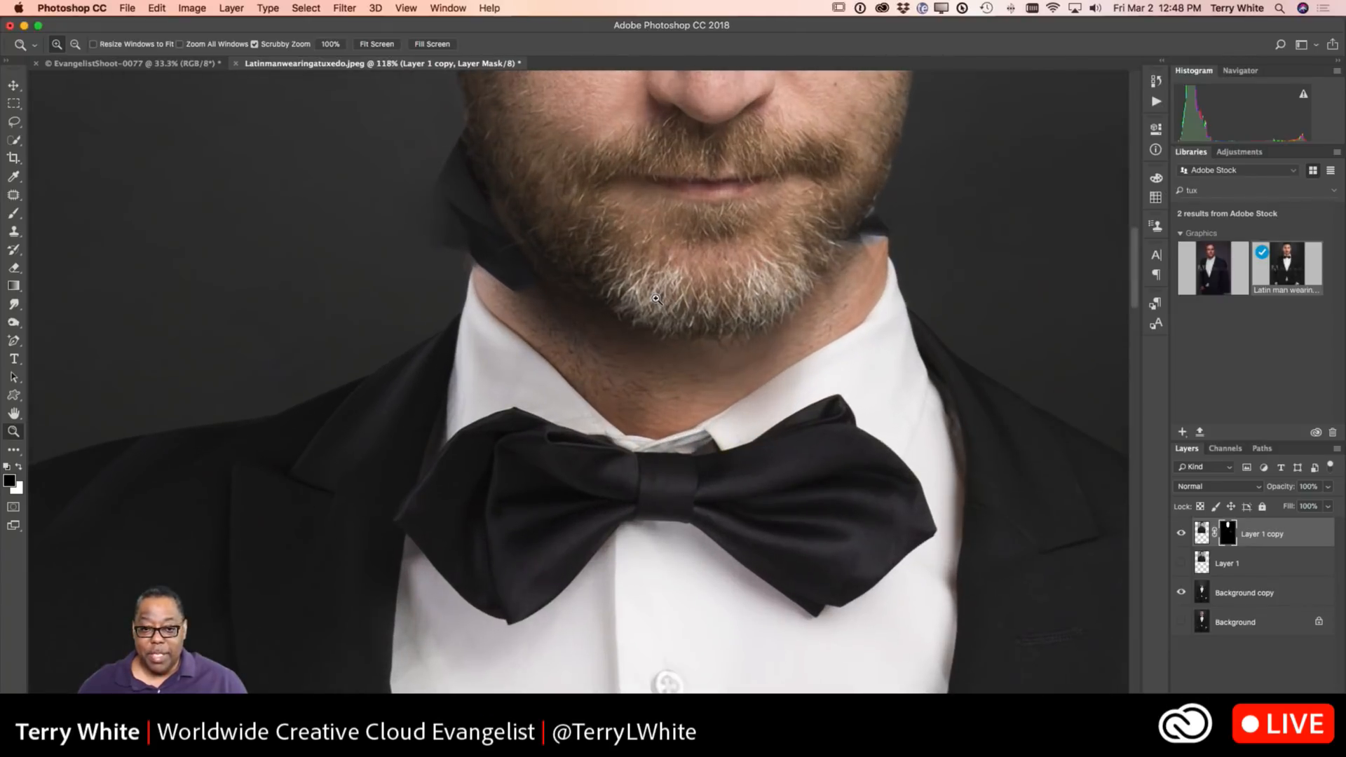
pyautogui.moveTo(499, 237); pyautogui.dragTo(568, 514)
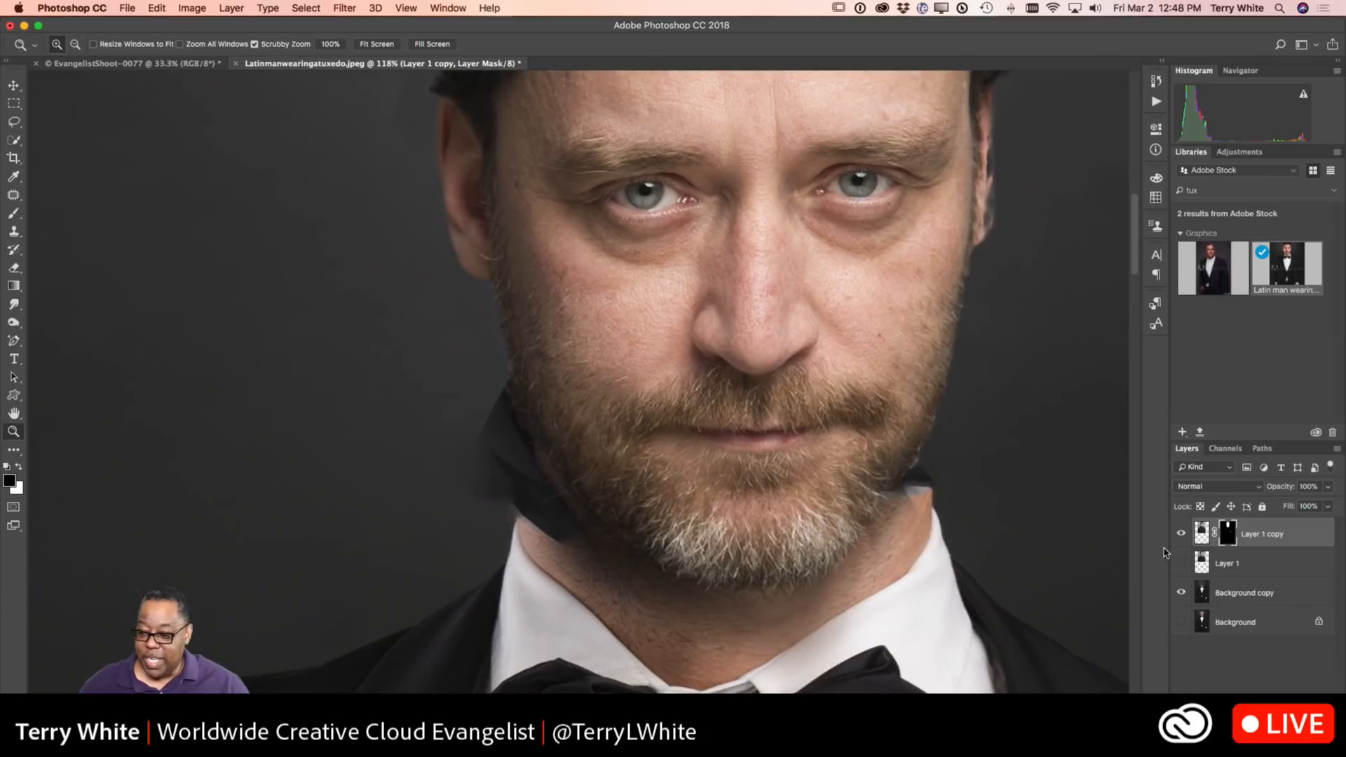
pyautogui.click(1201, 598)
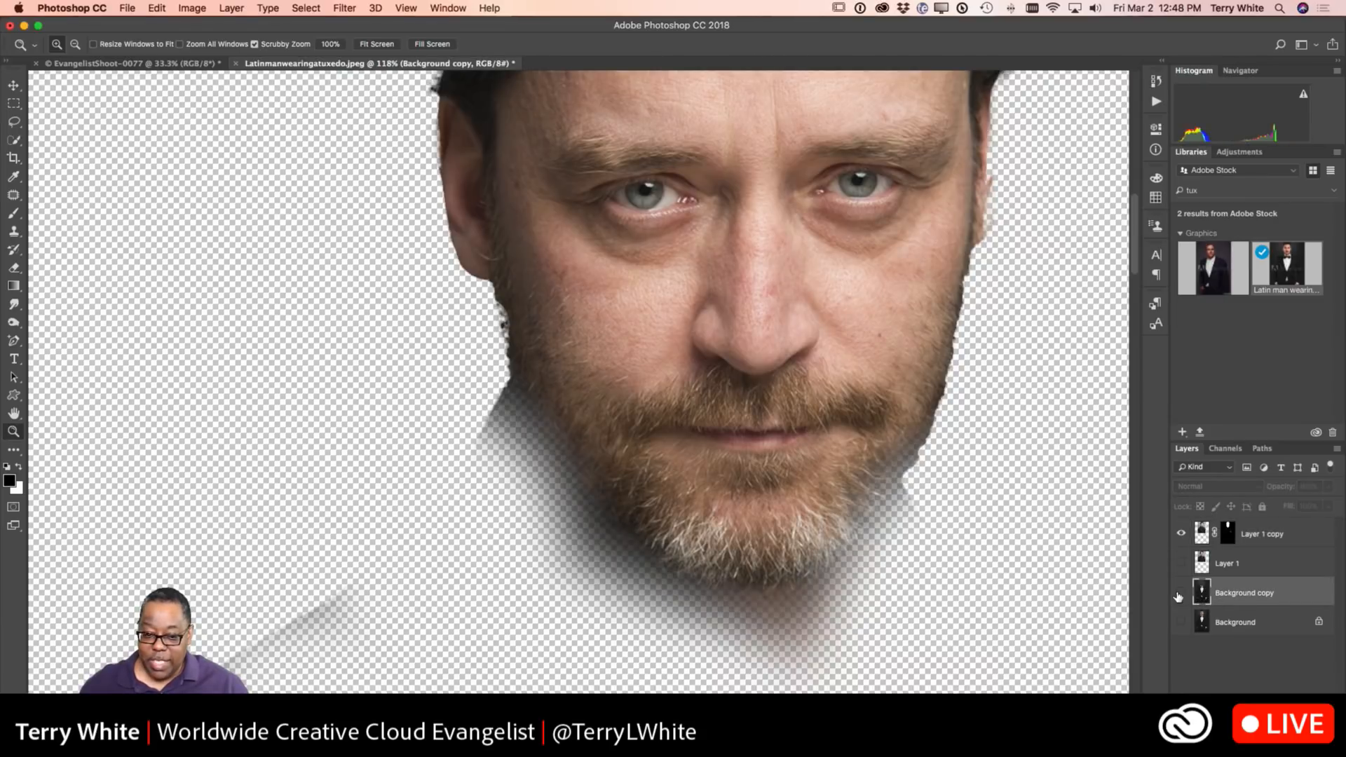
pyautogui.click(1181, 593)
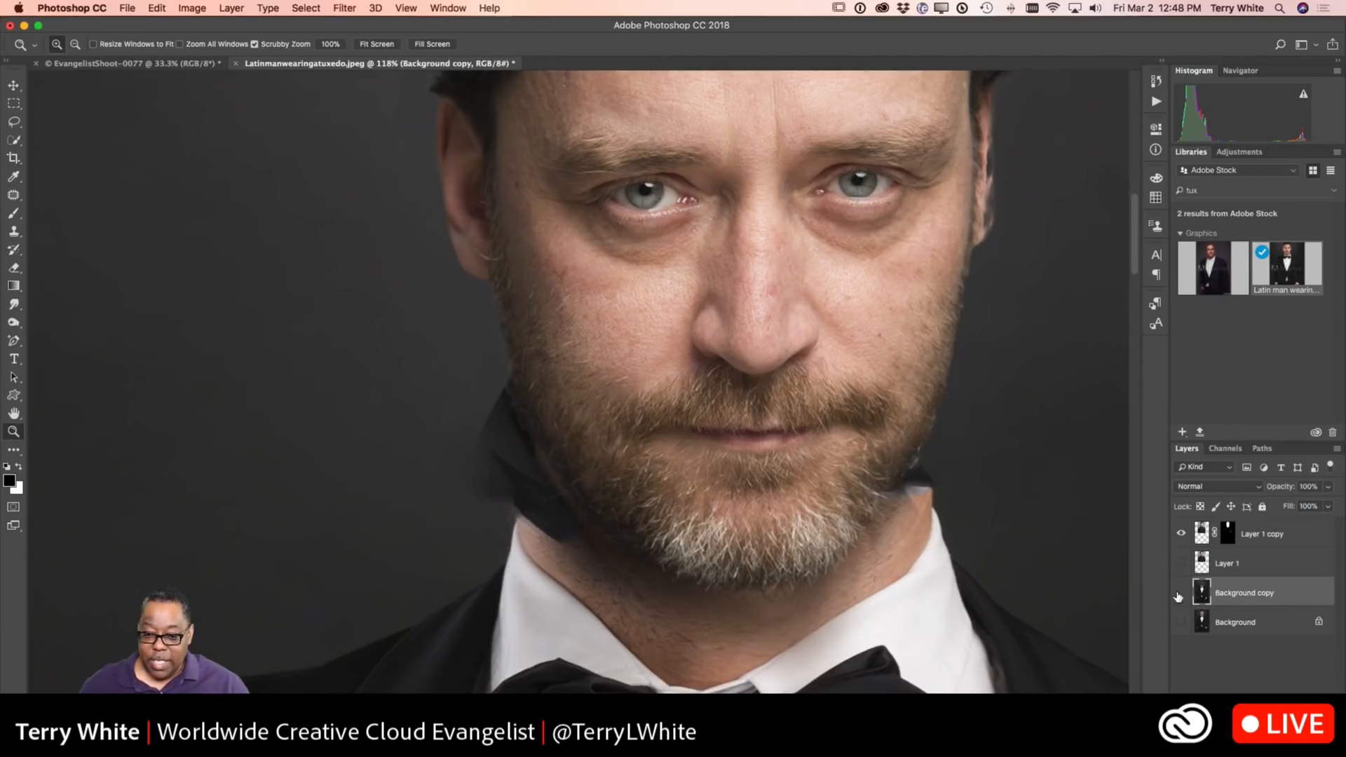
pyautogui.click(1179, 595)
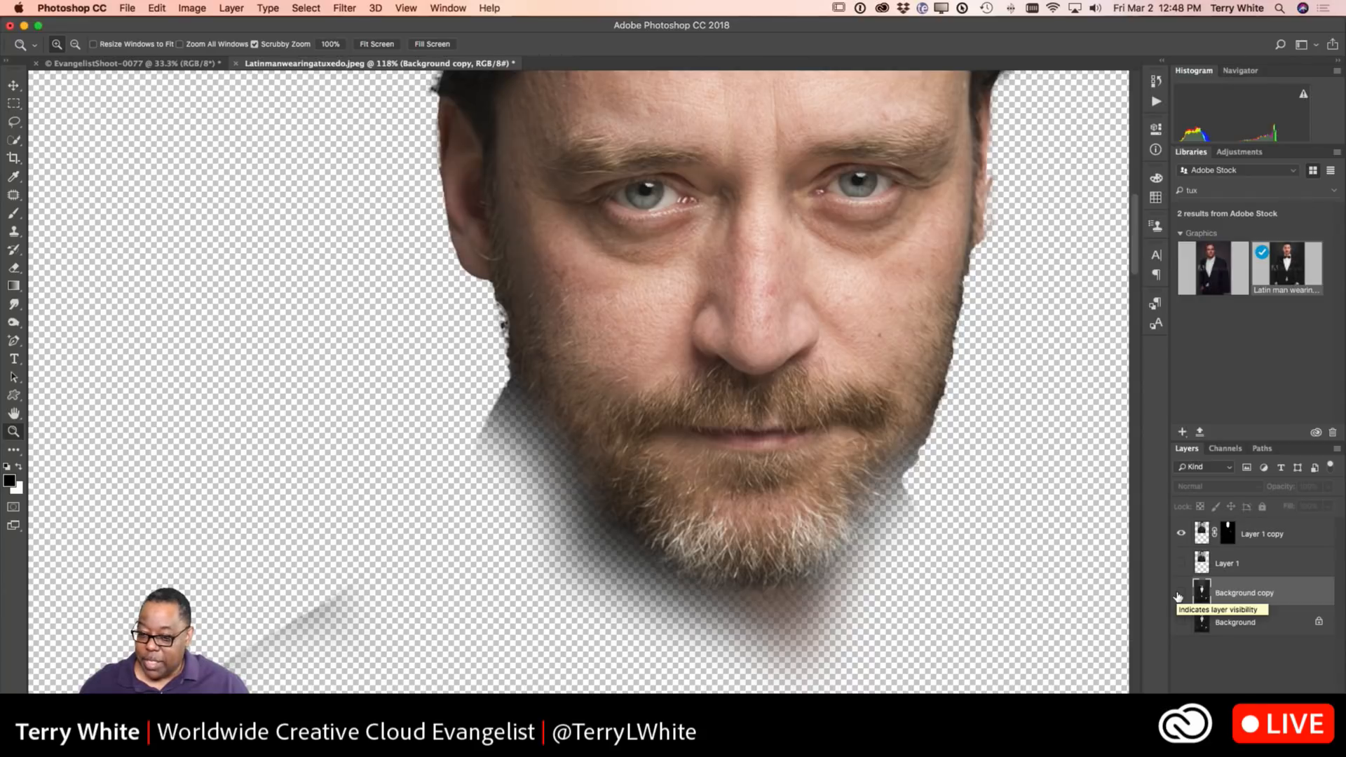
pyautogui.click(1178, 595)
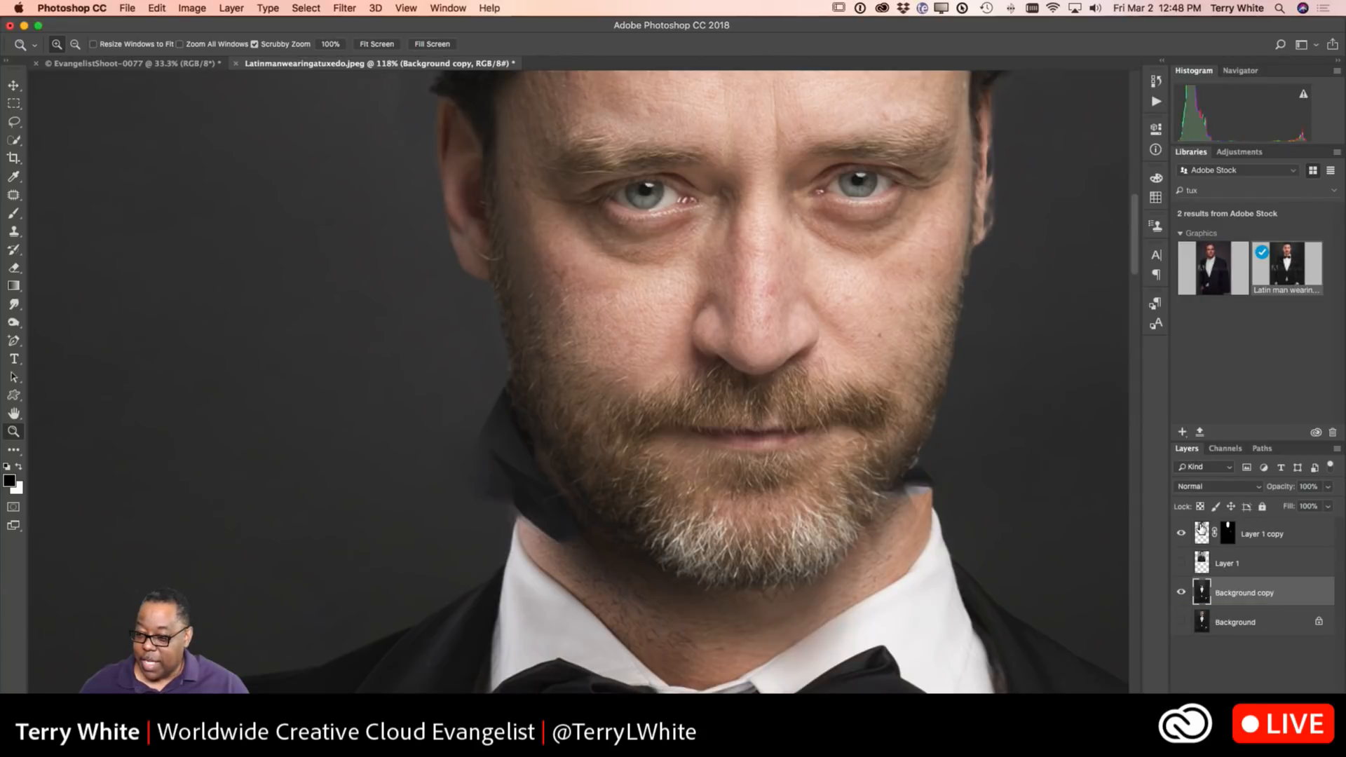
# - On Layer 1 copy's mask, paint out the dark collar remnant beside the left side of the beard with the 25 px brush
pyautogui.click(1228, 533)
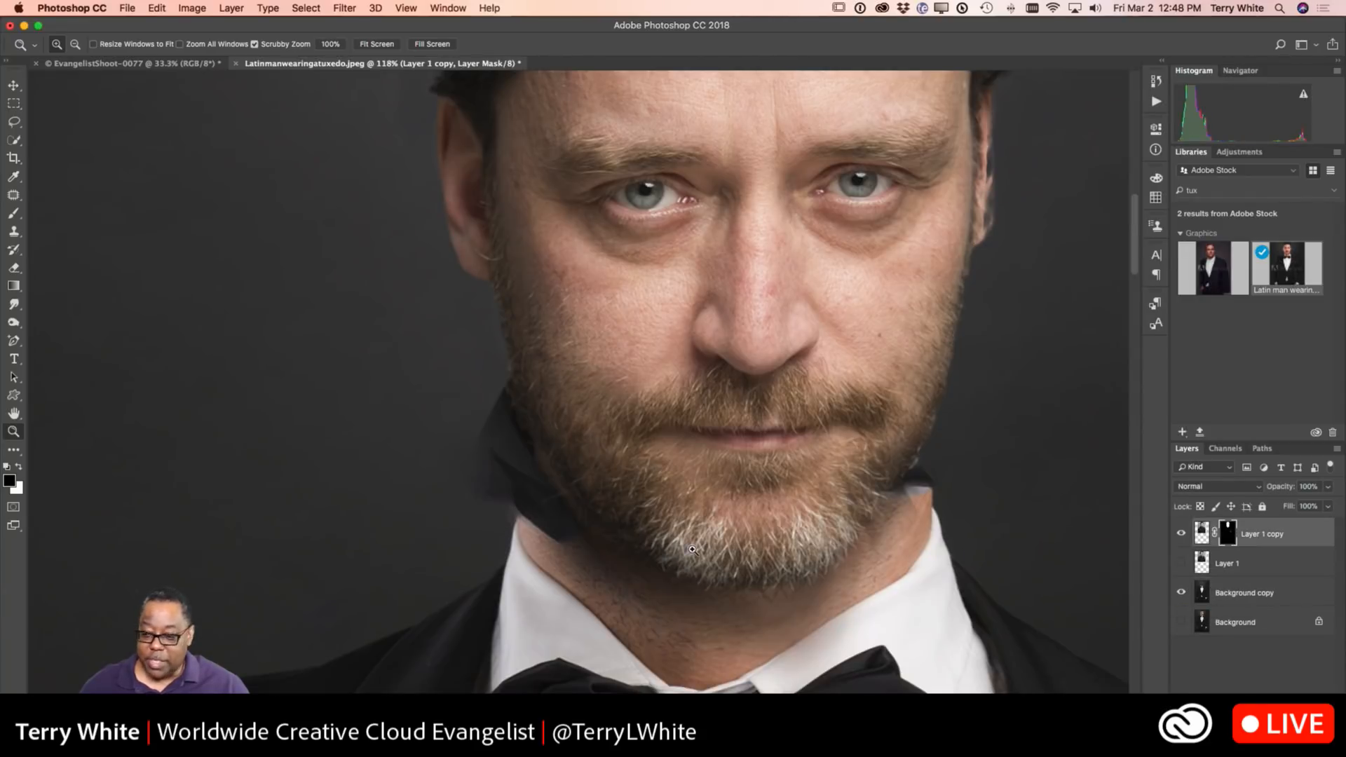
pyautogui.press('b')
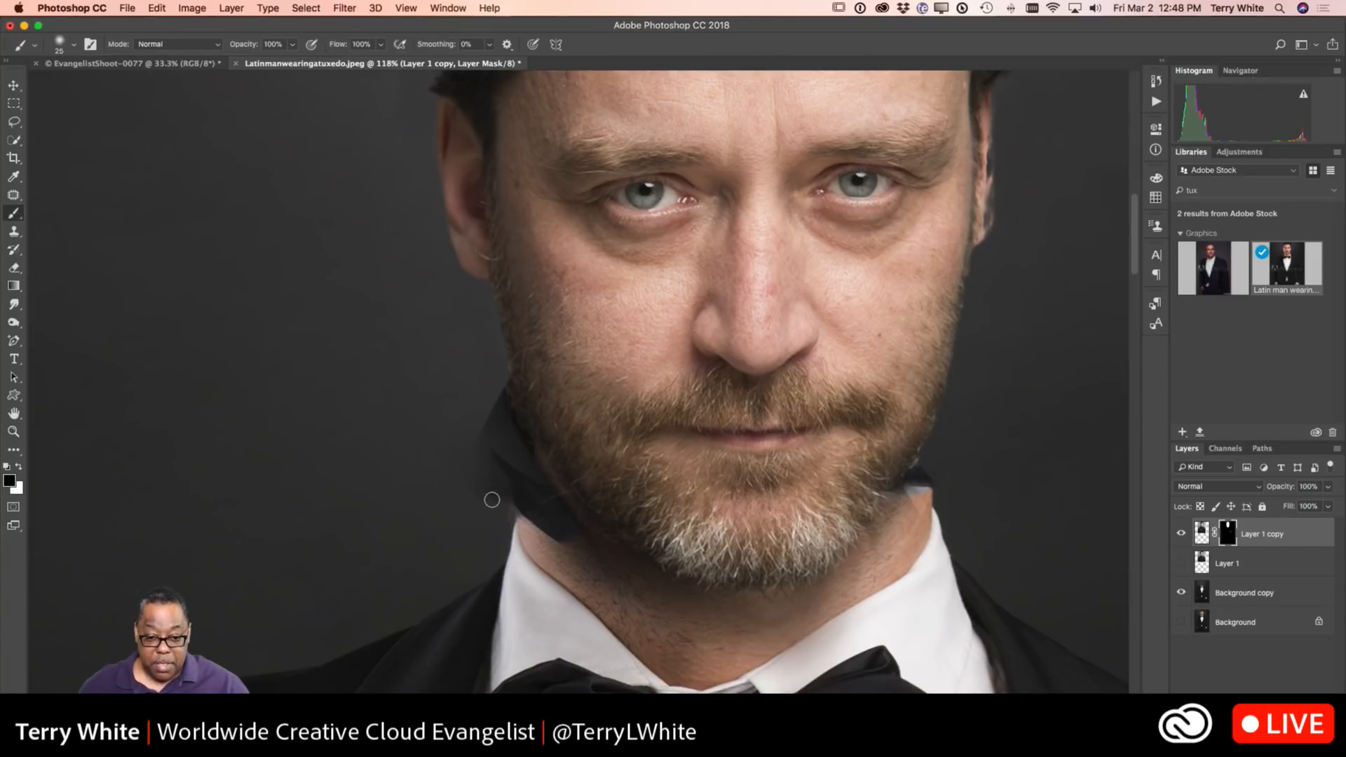
pyautogui.moveTo(483, 444)
pyautogui.mouseDown()
pyautogui.moveTo(530, 510)
pyautogui.moveTo(536, 491)
pyautogui.moveTo(492, 386)
pyautogui.moveTo(556, 529)
pyautogui.mouseUp()
pyautogui.moveTo(490, 441); pyautogui.dragTo(506, 441)
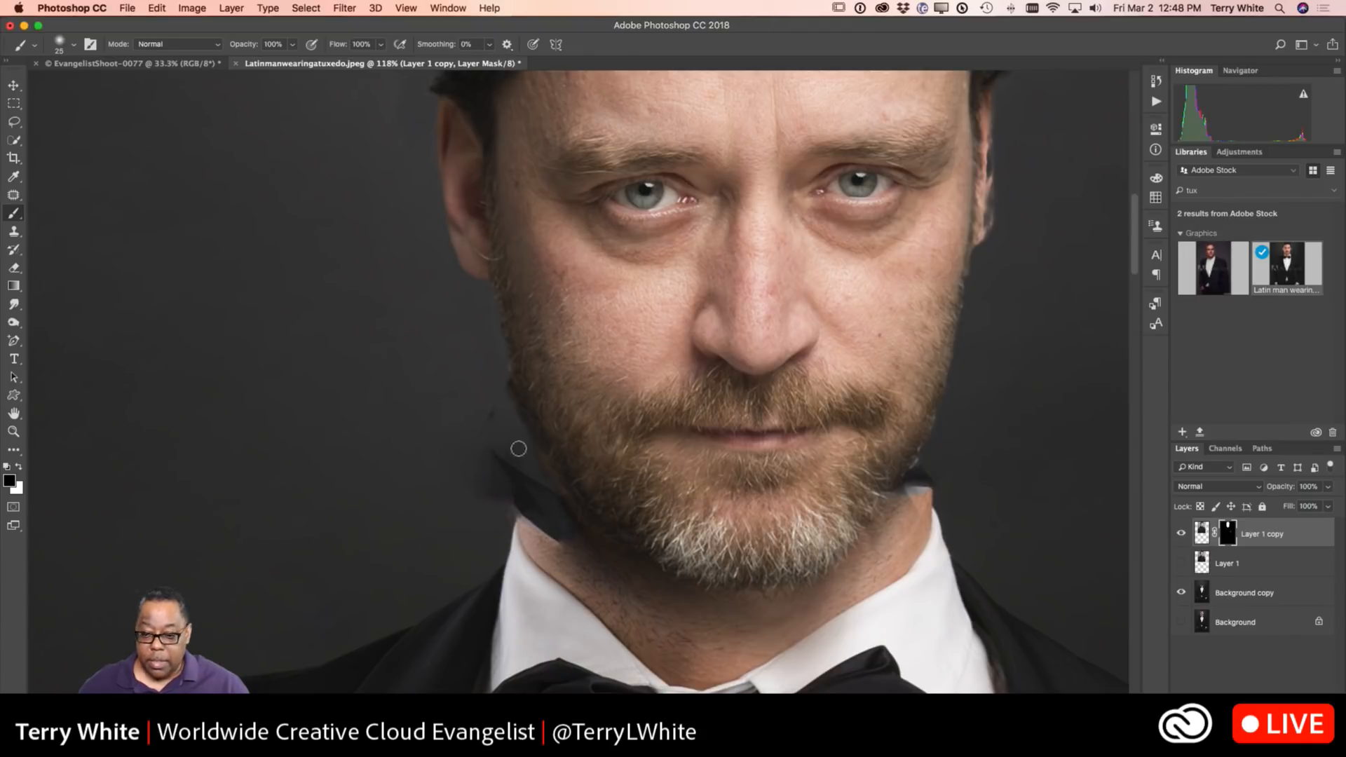
# - Mask out the pasted neck beneath the beard, from the right jaw to the left collar edge, revealing the tuxedo model's neck
pyautogui.moveTo(920, 466)
pyautogui.mouseDown()
pyautogui.moveTo(885, 518)
pyautogui.moveTo(933, 483)
pyautogui.moveTo(862, 554)
pyautogui.moveTo(872, 532)
pyautogui.moveTo(800, 590)
pyautogui.moveTo(677, 610)
pyautogui.moveTo(855, 621)
pyautogui.moveTo(925, 589)
pyautogui.moveTo(849, 599)
pyautogui.moveTo(862, 569)
pyautogui.moveTo(776, 620)
pyautogui.moveTo(814, 611)
pyautogui.moveTo(673, 630)
pyautogui.moveTo(809, 641)
pyautogui.moveTo(730, 646)
pyautogui.mouseUp()
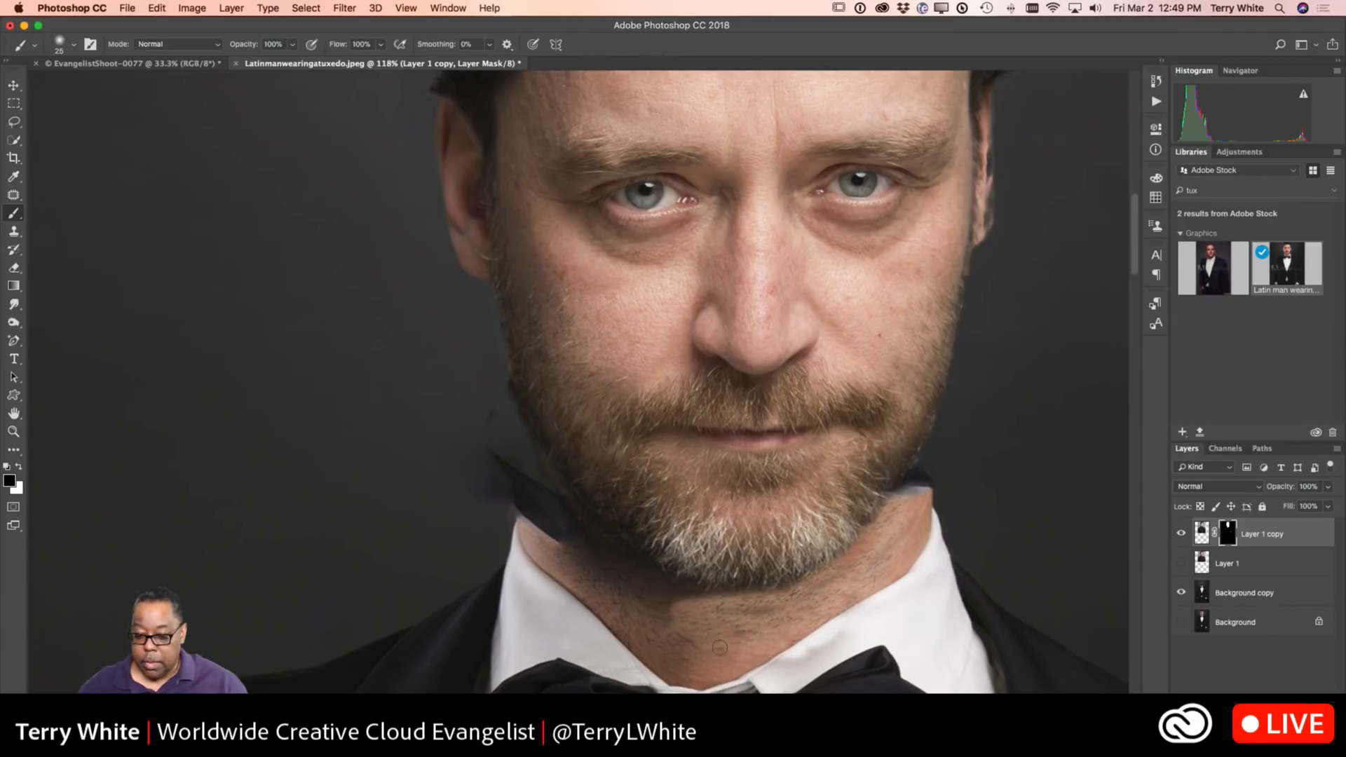
pyautogui.moveTo(624, 606)
pyautogui.mouseDown()
pyautogui.moveTo(668, 617)
pyautogui.moveTo(618, 571)
pyautogui.moveTo(675, 597)
pyautogui.moveTo(609, 546)
pyautogui.moveTo(672, 484)
pyautogui.moveTo(602, 570)
pyautogui.moveTo(572, 575)
pyautogui.moveTo(602, 600)
pyautogui.moveTo(594, 556)
pyautogui.moveTo(611, 597)
pyautogui.mouseUp()
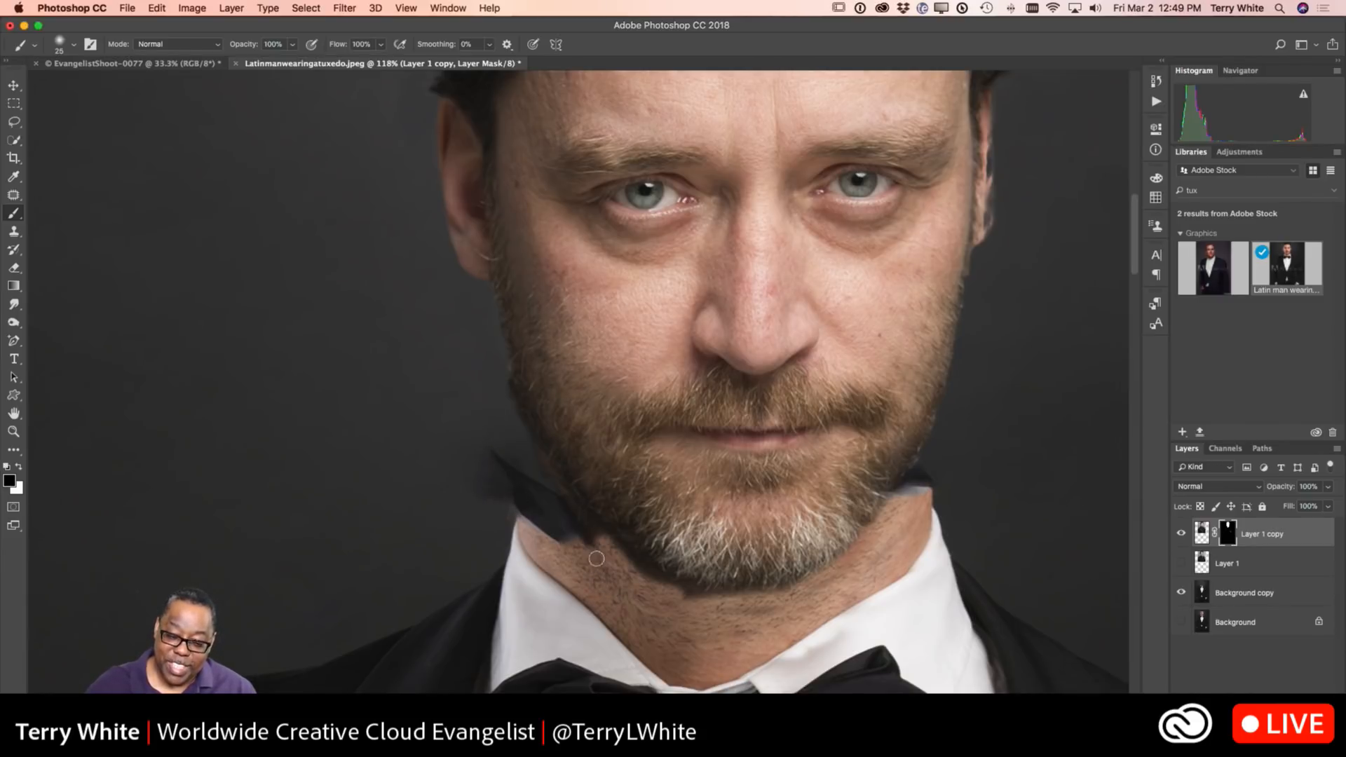
pyautogui.moveTo(573, 537); pyautogui.dragTo(586, 530)
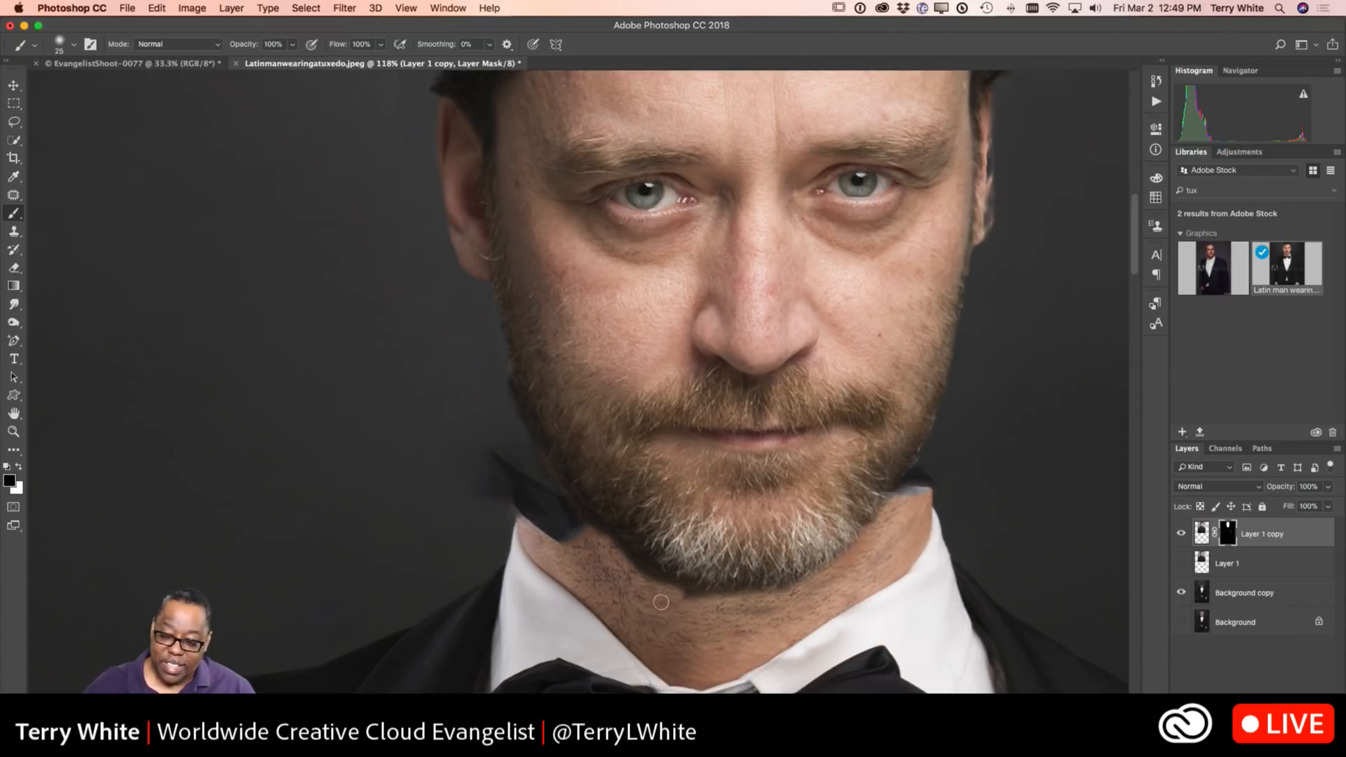
pyautogui.moveTo(686, 601)
pyautogui.mouseDown()
pyautogui.moveTo(556, 504)
pyautogui.moveTo(566, 527)
pyautogui.mouseUp()
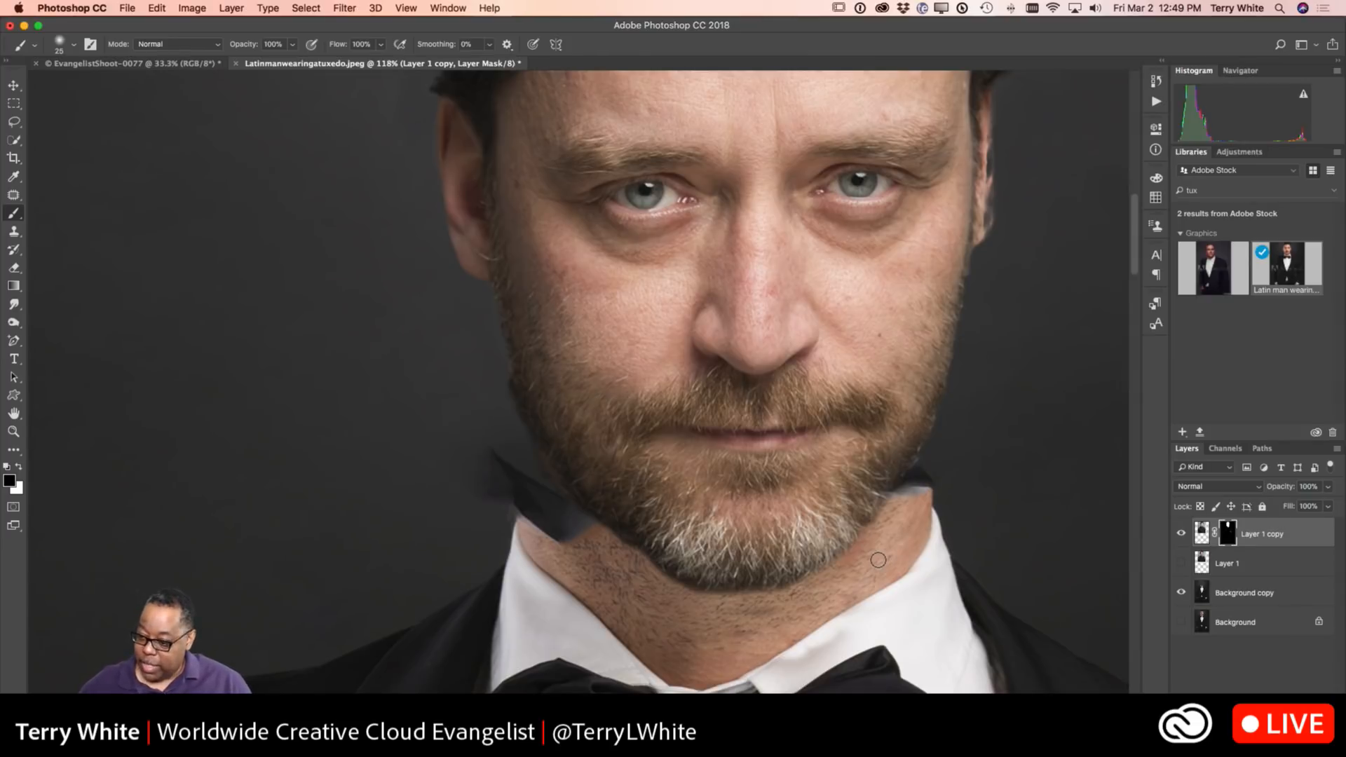
# - Select Background copy and toggle its visibility to check the remnants beside the neck, leaving it shown and without a mask
pyautogui.click(1229, 593)
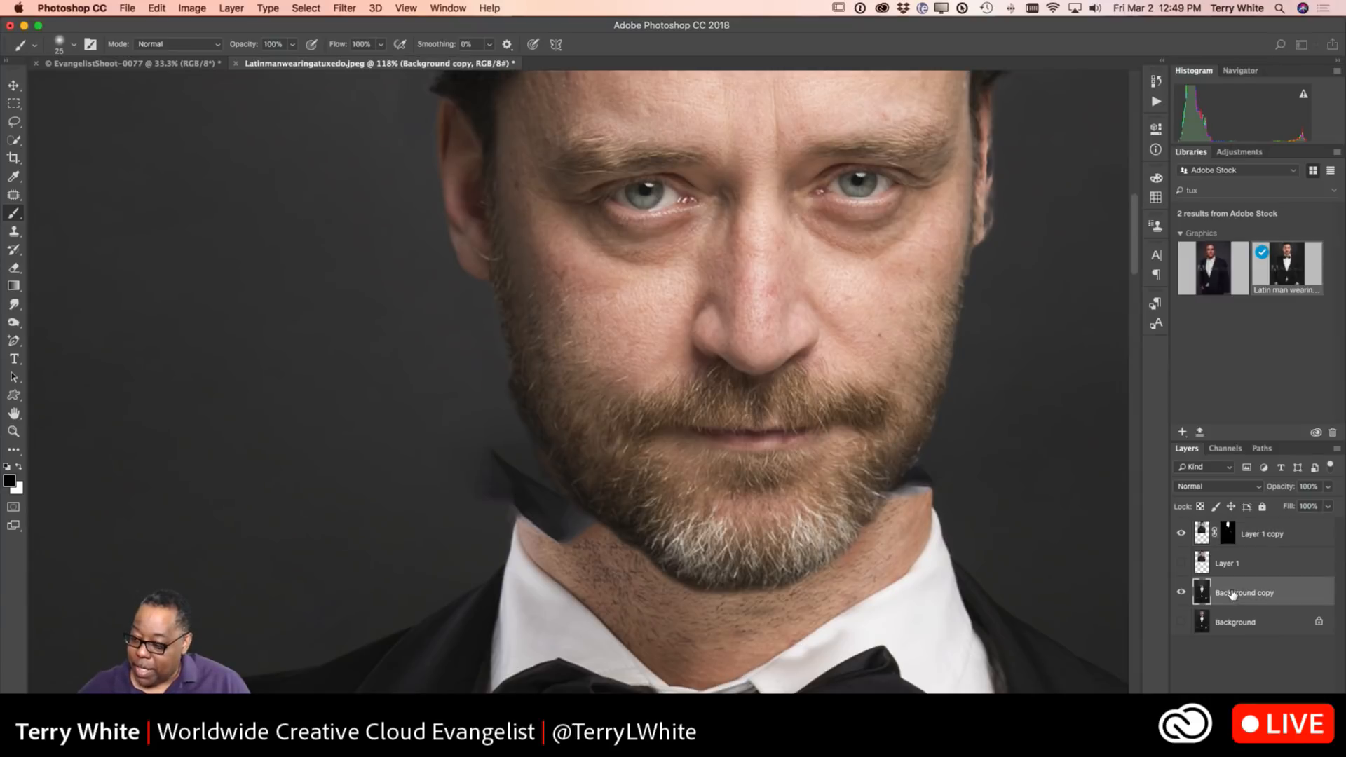
pyautogui.click(1183, 593)
pyautogui.click(1182, 593)
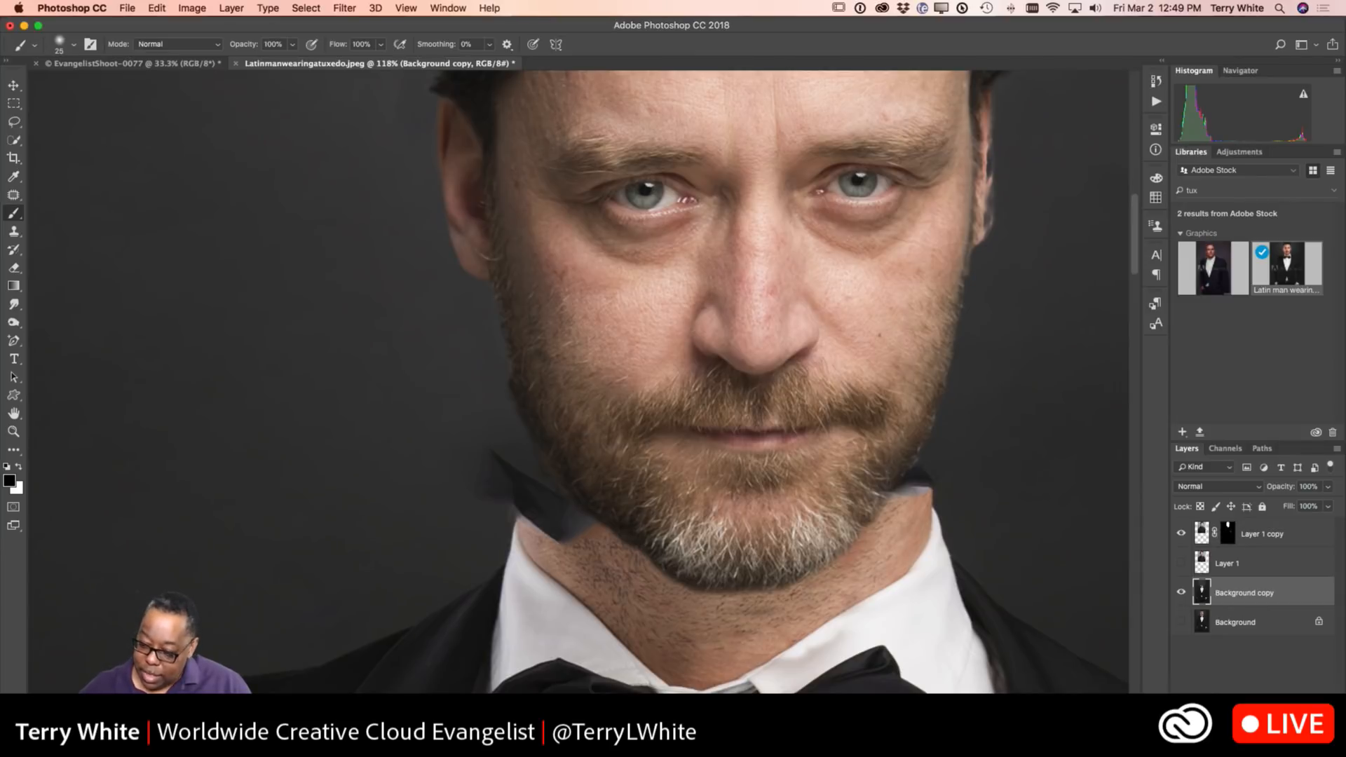
pyautogui.click(1238, 748)
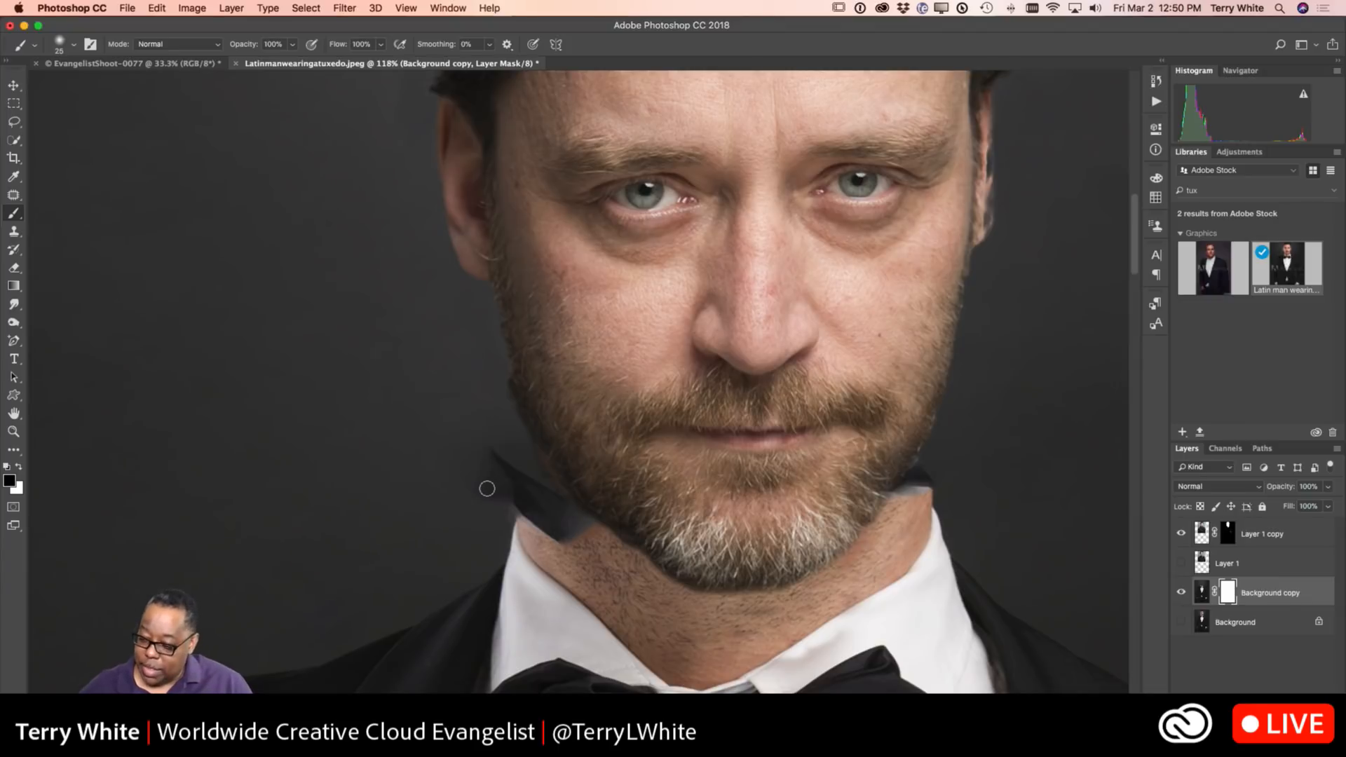
pyautogui.press('super+z')
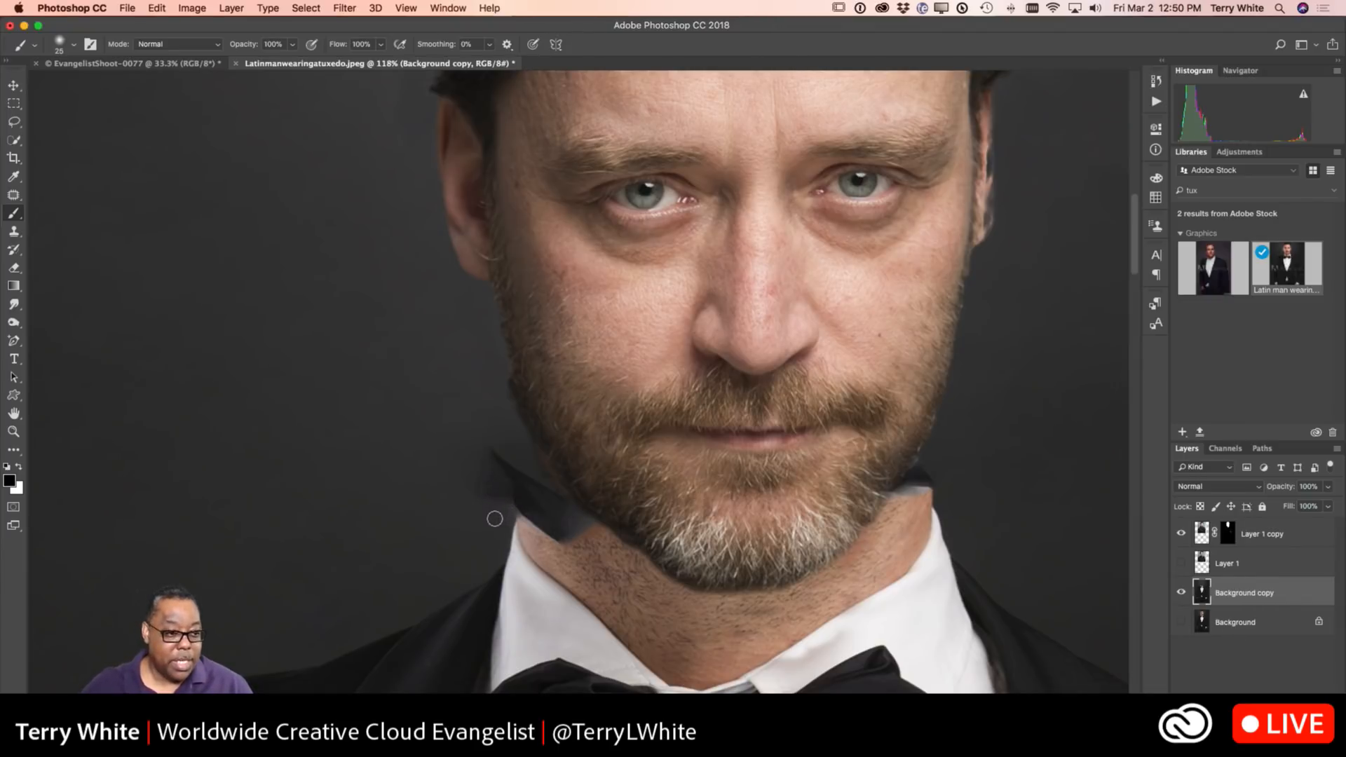
# - Use Clone Stamp on Background copy to cover the dark remnant left of the jaw with nearby backdrop
pyautogui.press('s')
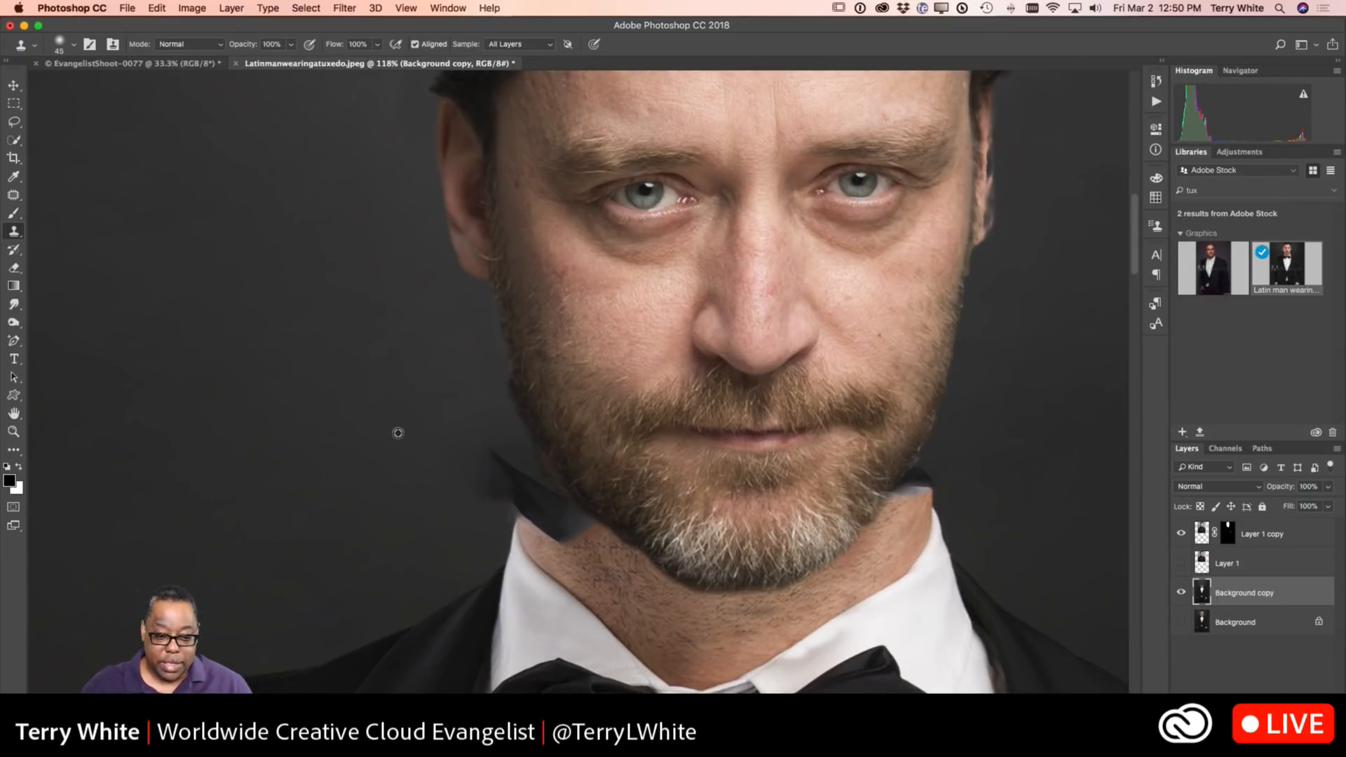
pyautogui.keyDown('alt'); pyautogui.click(401, 439); pyautogui.keyUp('alt')
pyautogui.moveTo(473, 481)
pyautogui.mouseDown()
pyautogui.moveTo(498, 486)
pyautogui.moveTo(498, 515)
pyautogui.moveTo(524, 480)
pyautogui.moveTo(499, 468)
pyautogui.moveTo(503, 450)
pyautogui.moveTo(490, 476)
pyautogui.moveTo(488, 463)
pyautogui.moveTo(501, 461)
pyautogui.moveTo(492, 481)
pyautogui.moveTo(516, 497)
pyautogui.moveTo(506, 506)
pyautogui.moveTo(465, 475)
pyautogui.mouseUp()
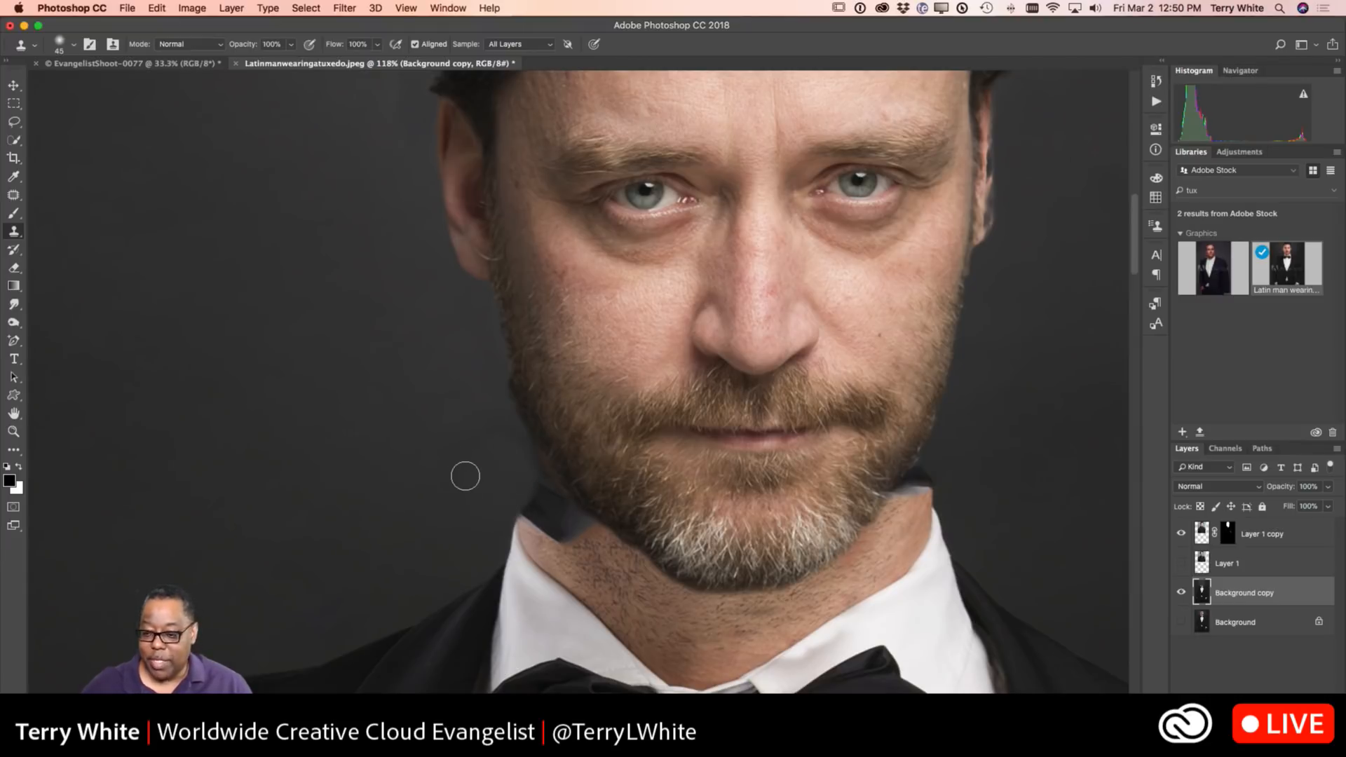
# - Clone neck skin over the dark gaps between the beard and the shirt collar on both sides of the neck
pyautogui.keyDown('alt'); pyautogui.click(618, 578); pyautogui.keyUp('alt')
pyautogui.moveTo(573, 536)
pyautogui.mouseDown()
pyautogui.moveTo(547, 538)
pyautogui.moveTo(545, 523)
pyautogui.moveTo(584, 530)
pyautogui.moveTo(560, 528)
pyautogui.moveTo(545, 504)
pyautogui.moveTo(530, 517)
pyautogui.moveTo(556, 504)
pyautogui.moveTo(545, 491)
pyautogui.moveTo(563, 525)
pyautogui.moveTo(589, 536)
pyautogui.mouseUp()
pyautogui.keyDown('alt'); pyautogui.click(898, 528); pyautogui.keyUp('alt')
pyautogui.moveTo(913, 495)
pyautogui.mouseDown()
pyautogui.moveTo(947, 480)
pyautogui.moveTo(928, 467)
pyautogui.mouseUp()
# - Clone clean dark backdrop over the uneven edges just outside the jaw and collar on both sides
pyautogui.keyDown('alt'); pyautogui.click(975, 458); pyautogui.keyUp('alt')
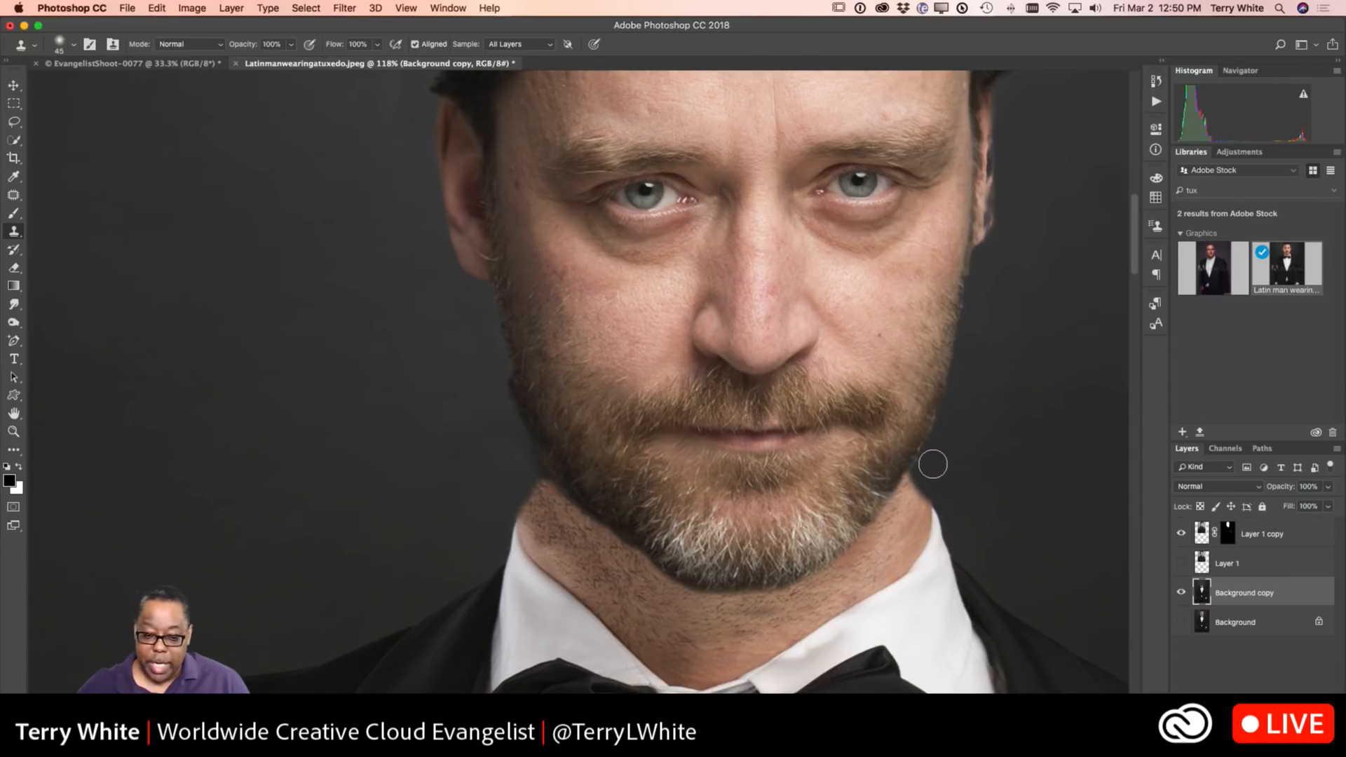
pyautogui.keyDown('alt'); pyautogui.click(479, 495); pyautogui.keyUp('alt')
pyautogui.moveTo(493, 516)
pyautogui.mouseDown()
pyautogui.moveTo(524, 483)
pyautogui.moveTo(515, 446)
pyautogui.moveTo(495, 514)
pyautogui.moveTo(515, 490)
pyautogui.moveTo(496, 434)
pyautogui.moveTo(470, 428)
pyautogui.moveTo(440, 464)
pyautogui.mouseUp()
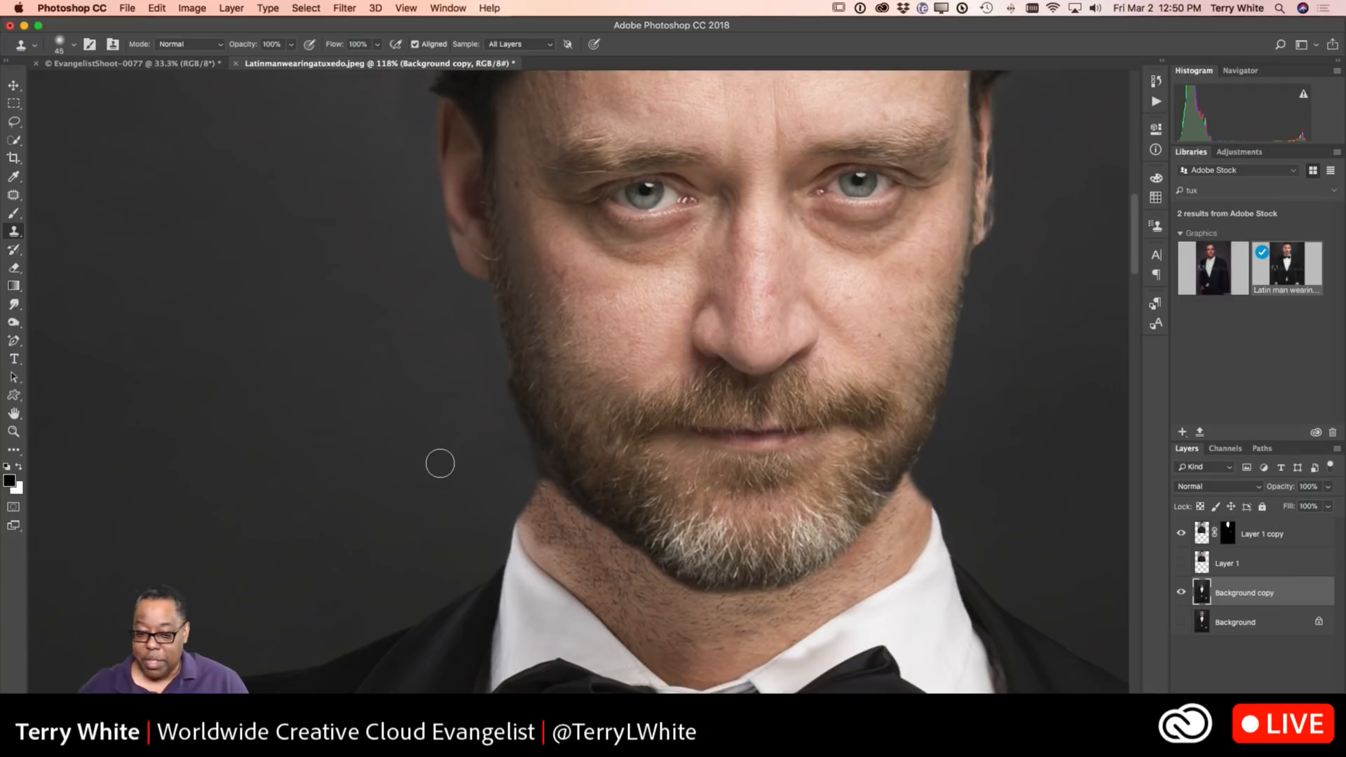
# - Convert the Background copy layer for smart filters
pyautogui.press('super+0')
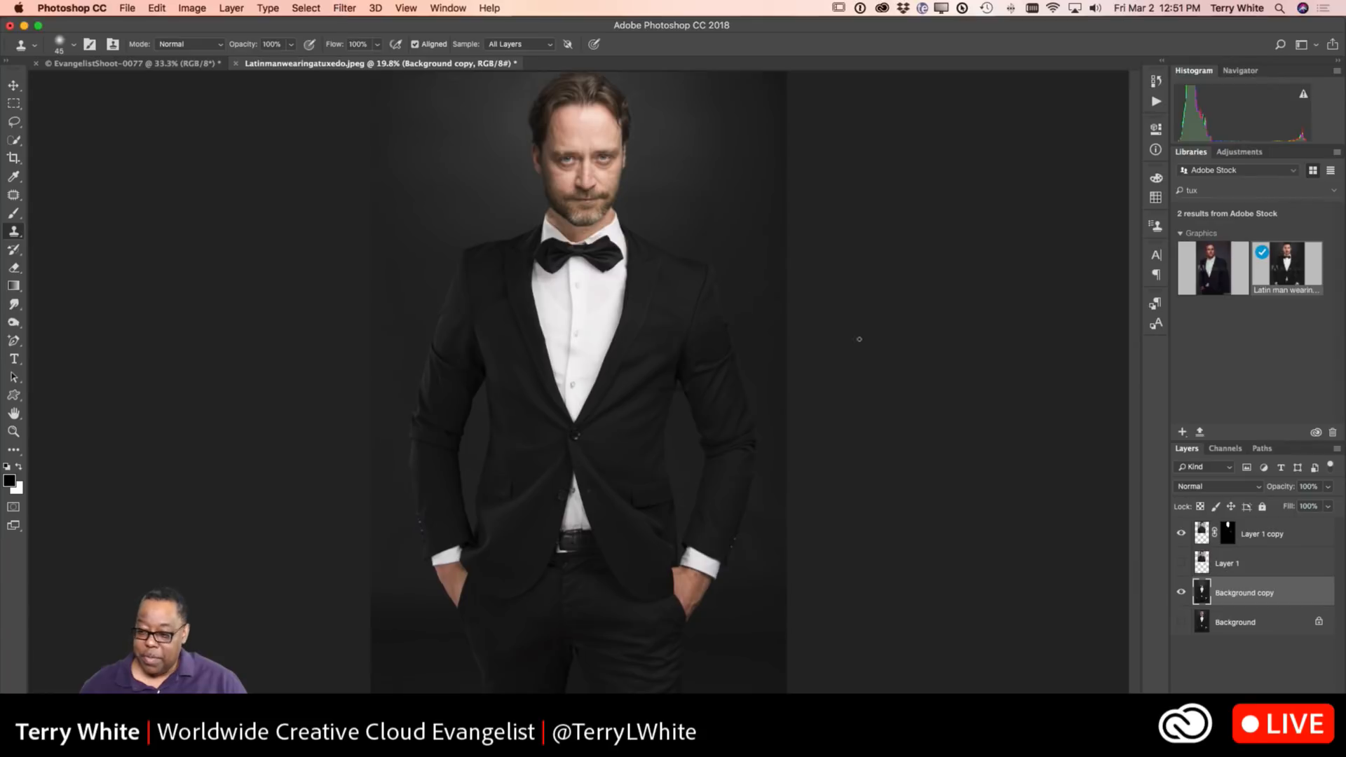
pyautogui.click(348, 9)
pyautogui.click(349, 48)
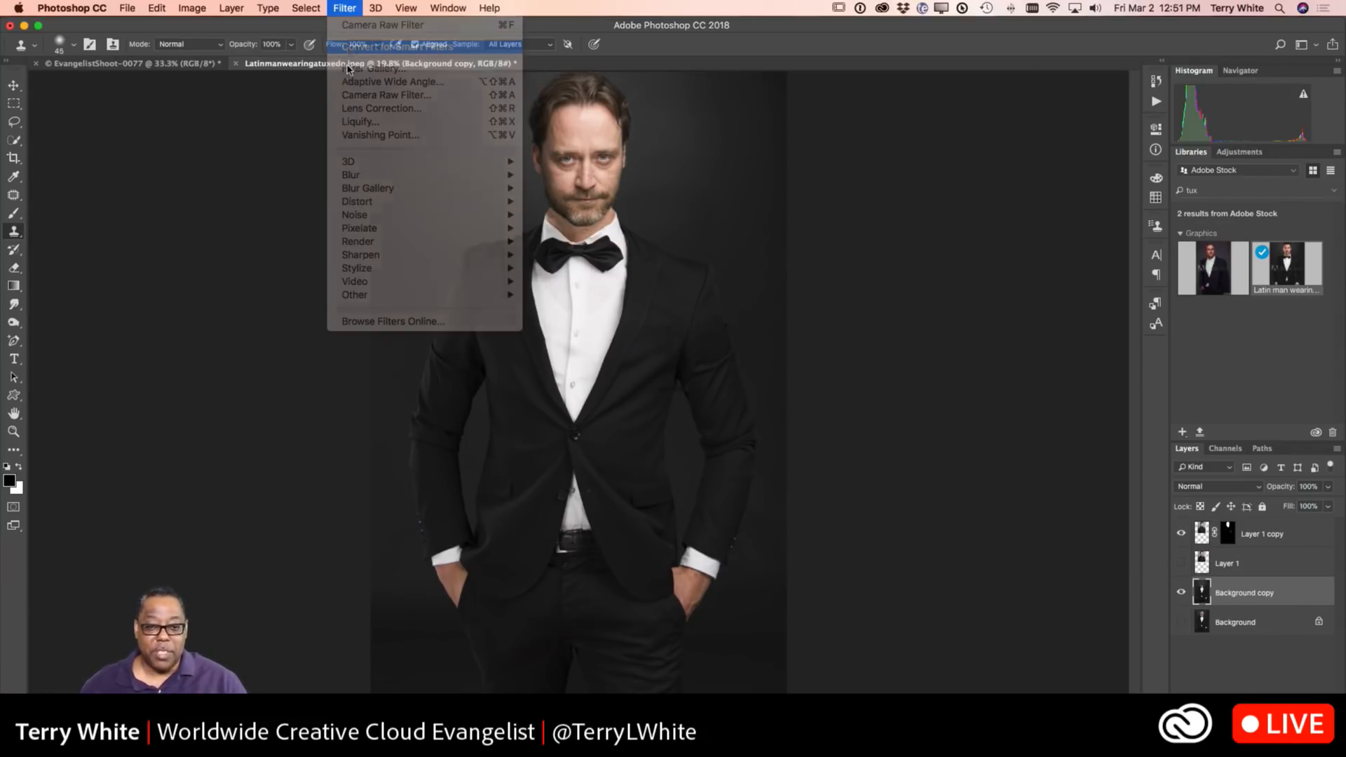
# - Open Liquify on Background copy and set the Forward Warp brush size to 175 for work on the collar and neck
pyautogui.click(341, 7)
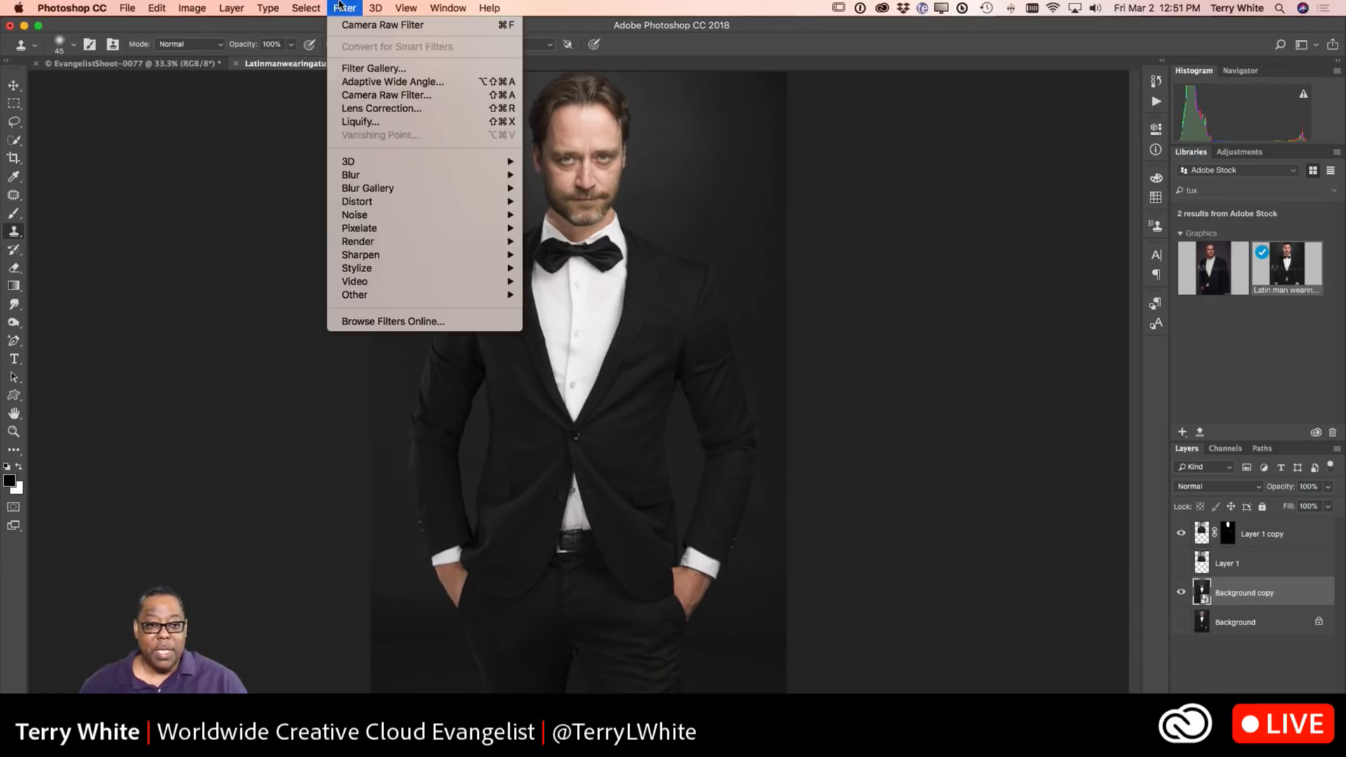
pyautogui.click(358, 123)
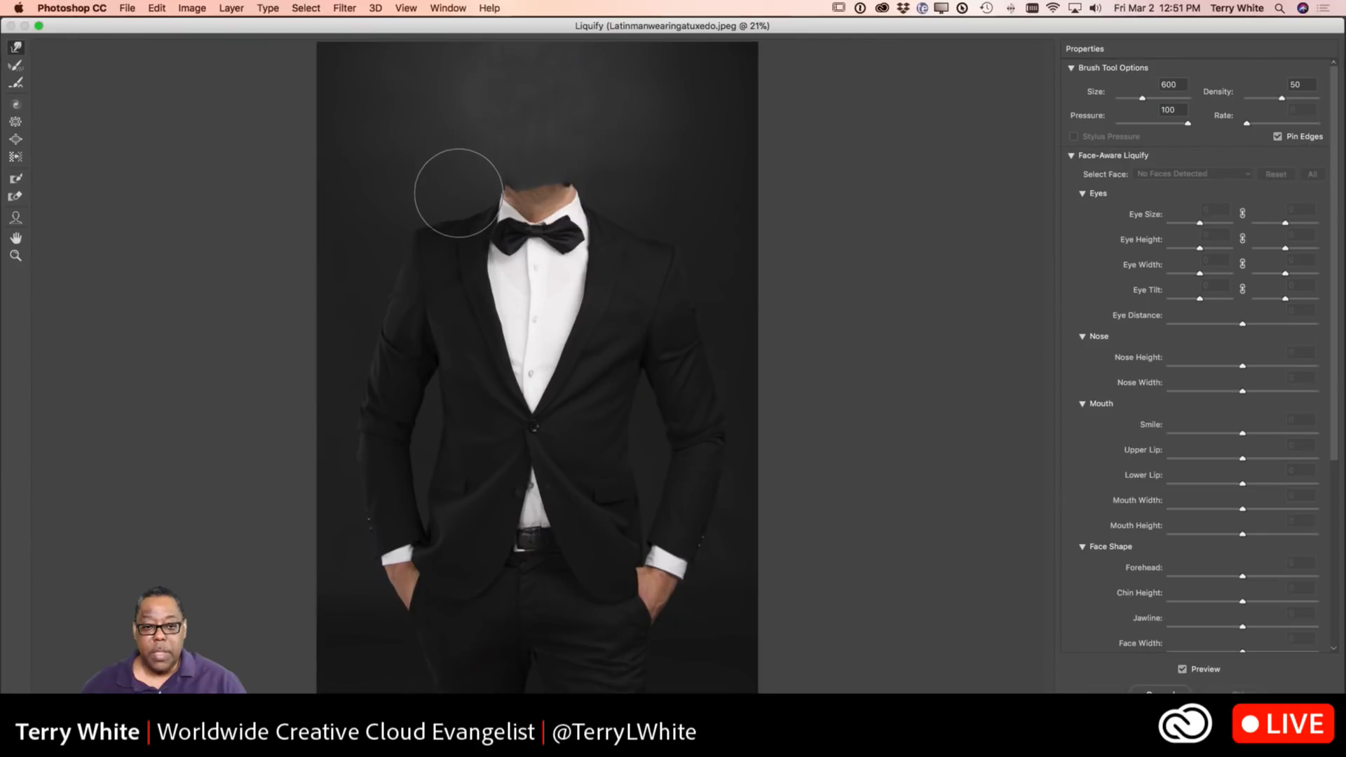
pyautogui.press('z')
pyautogui.moveTo(468, 121); pyautogui.dragTo(586, 261)
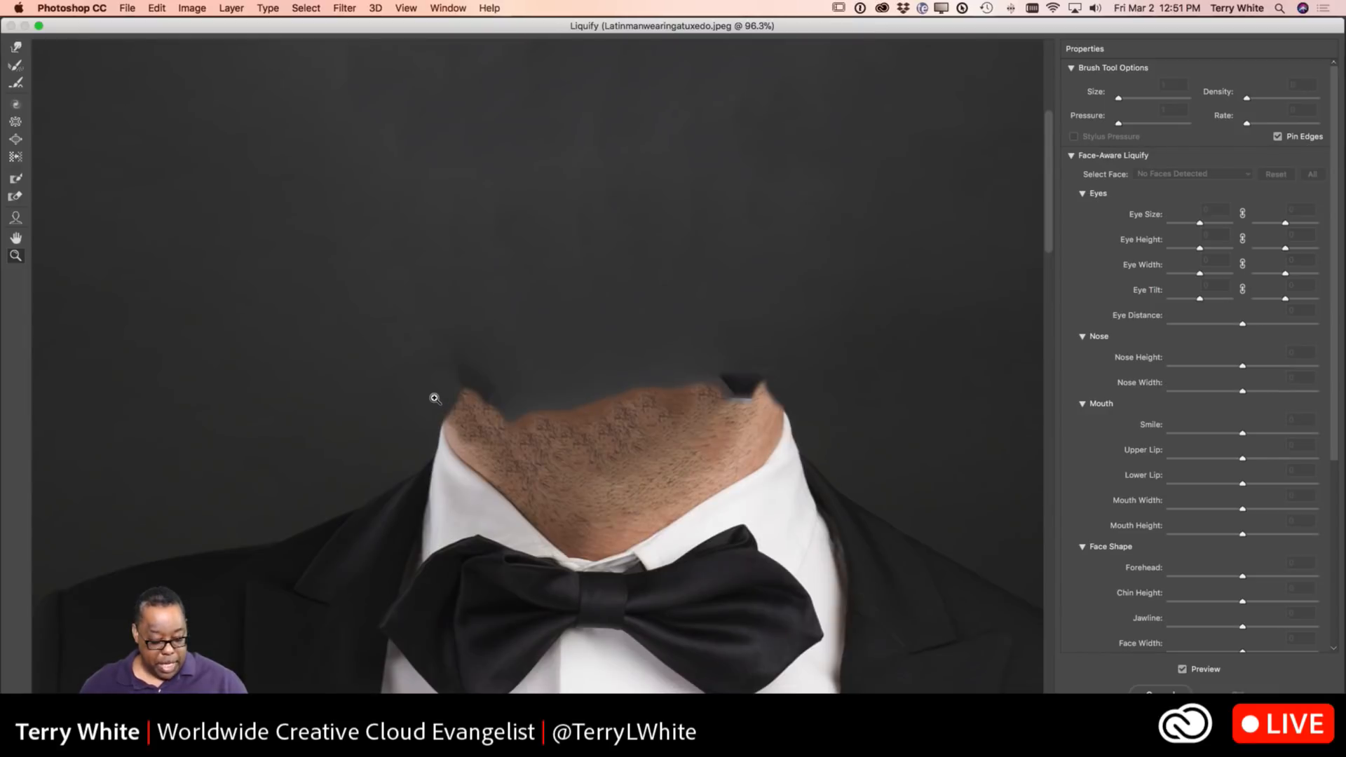
pyautogui.press('w')
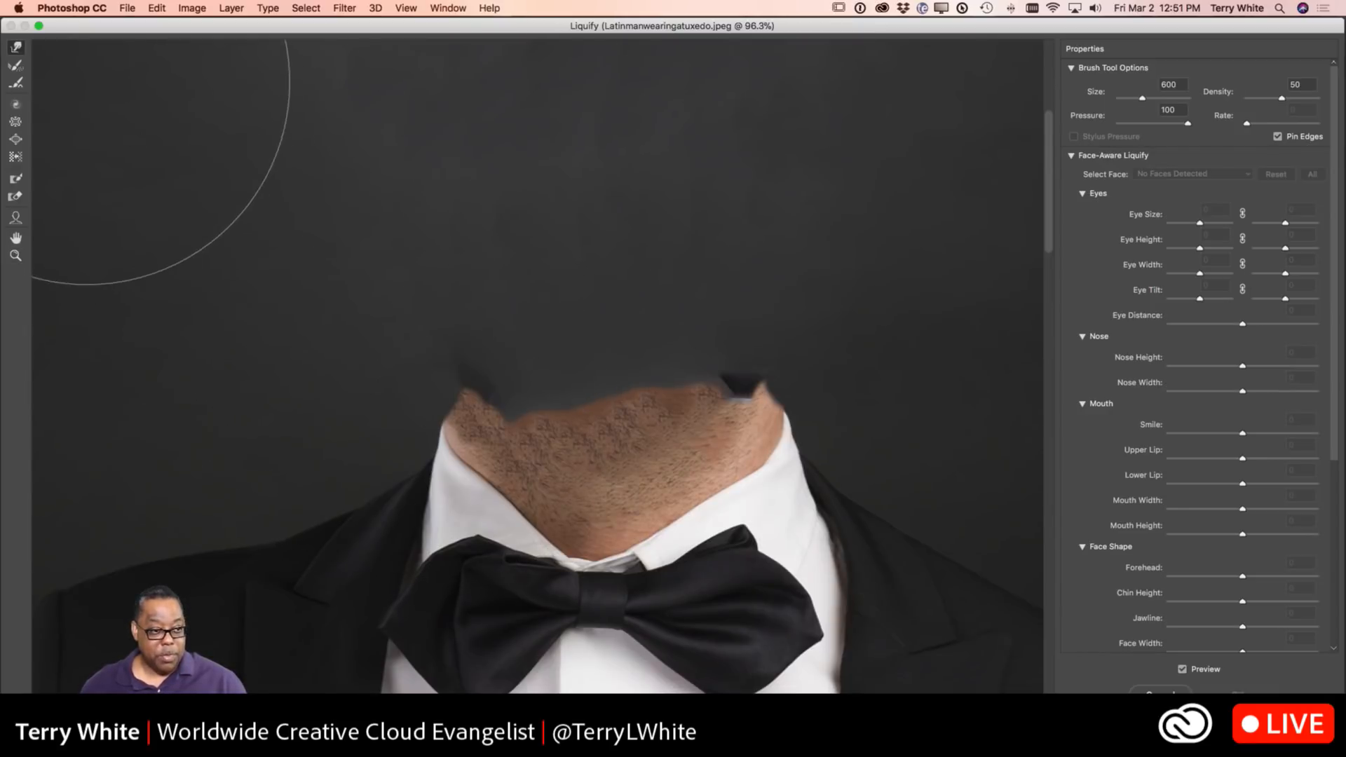
pyautogui.press('[')
pyautogui.press('[')
pyautogui.press('[')
pyautogui.press('[')
pyautogui.press('[')
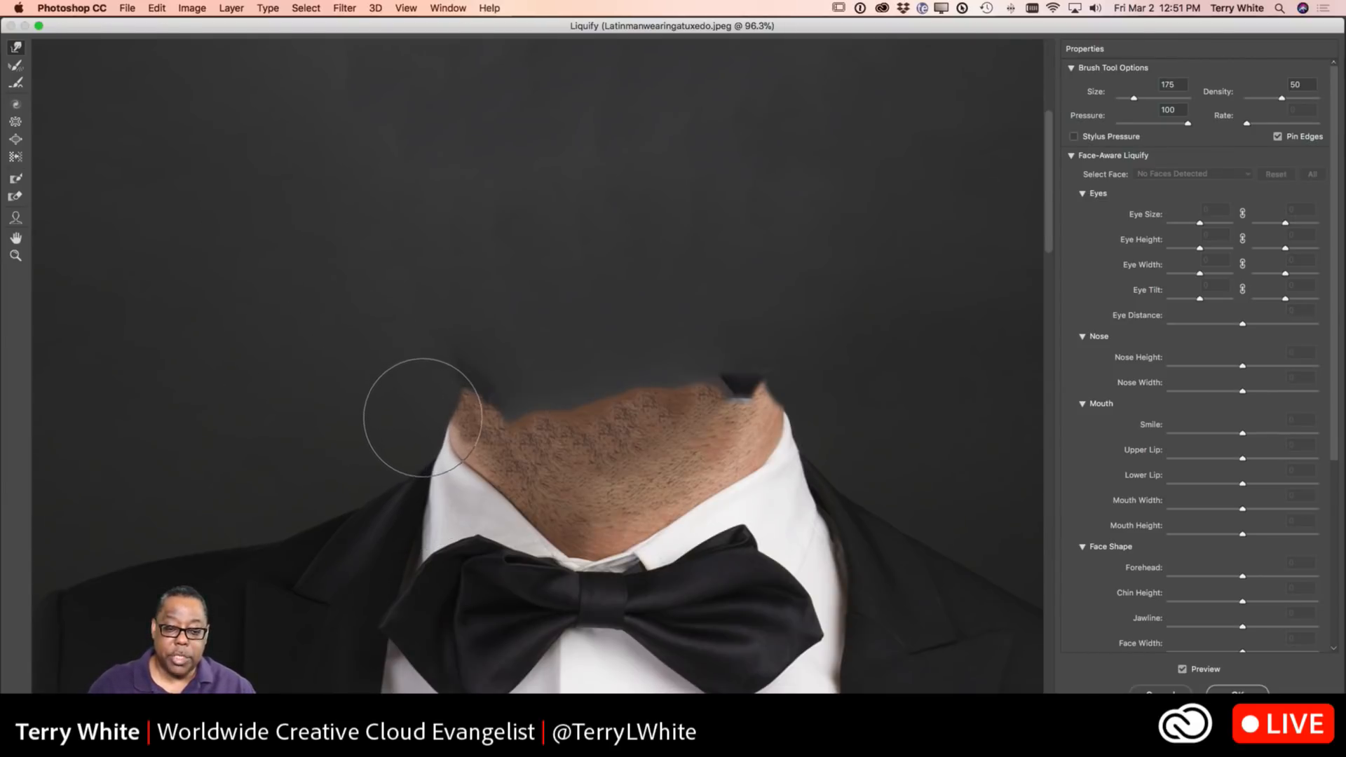
# - Push the shirt collar and neck edges inward on both sides with Forward Warp, and apply the Liquify filter
pyautogui.moveTo(423, 418); pyautogui.dragTo(431, 417)
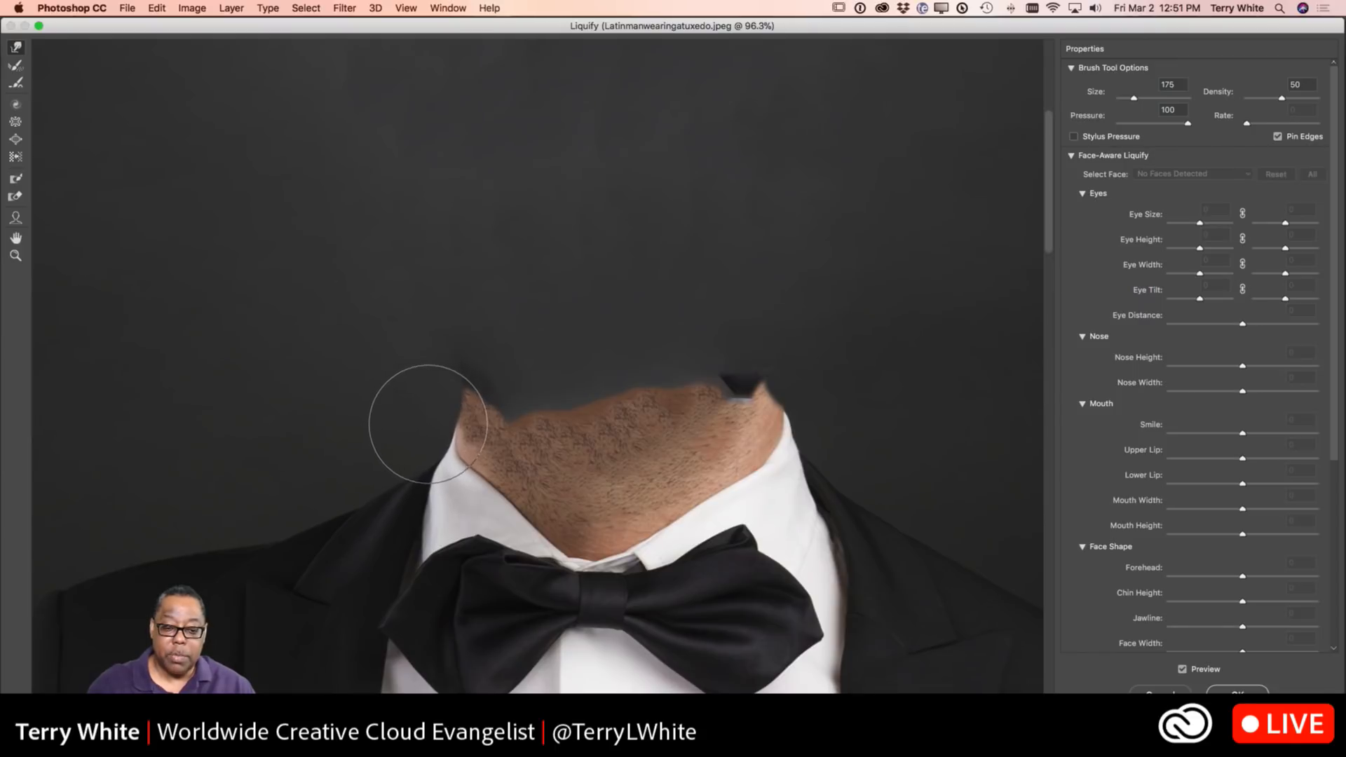
pyautogui.moveTo(795, 392); pyautogui.dragTo(797, 425)
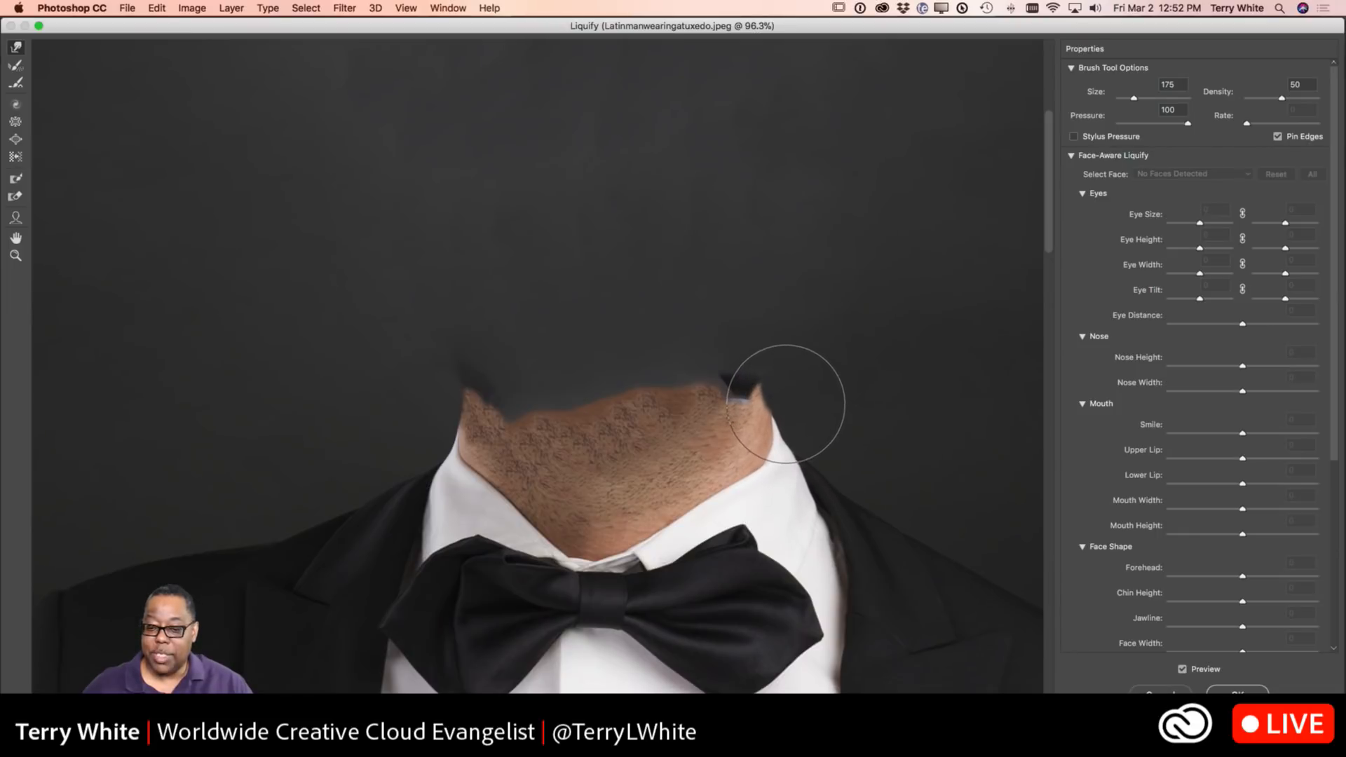
pyautogui.moveTo(423, 463); pyautogui.dragTo(429, 464)
pyautogui.moveTo(439, 410); pyautogui.dragTo(451, 433)
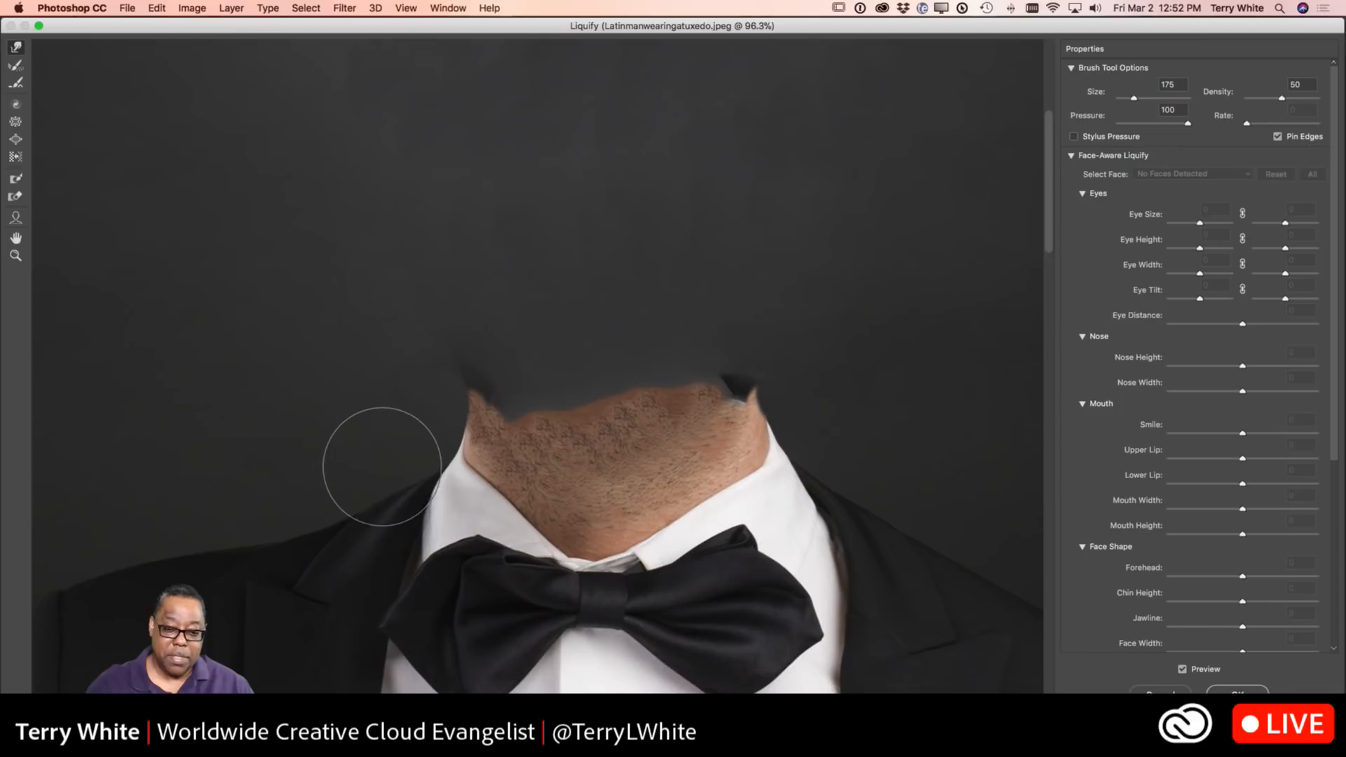
pyautogui.click(1228, 690)
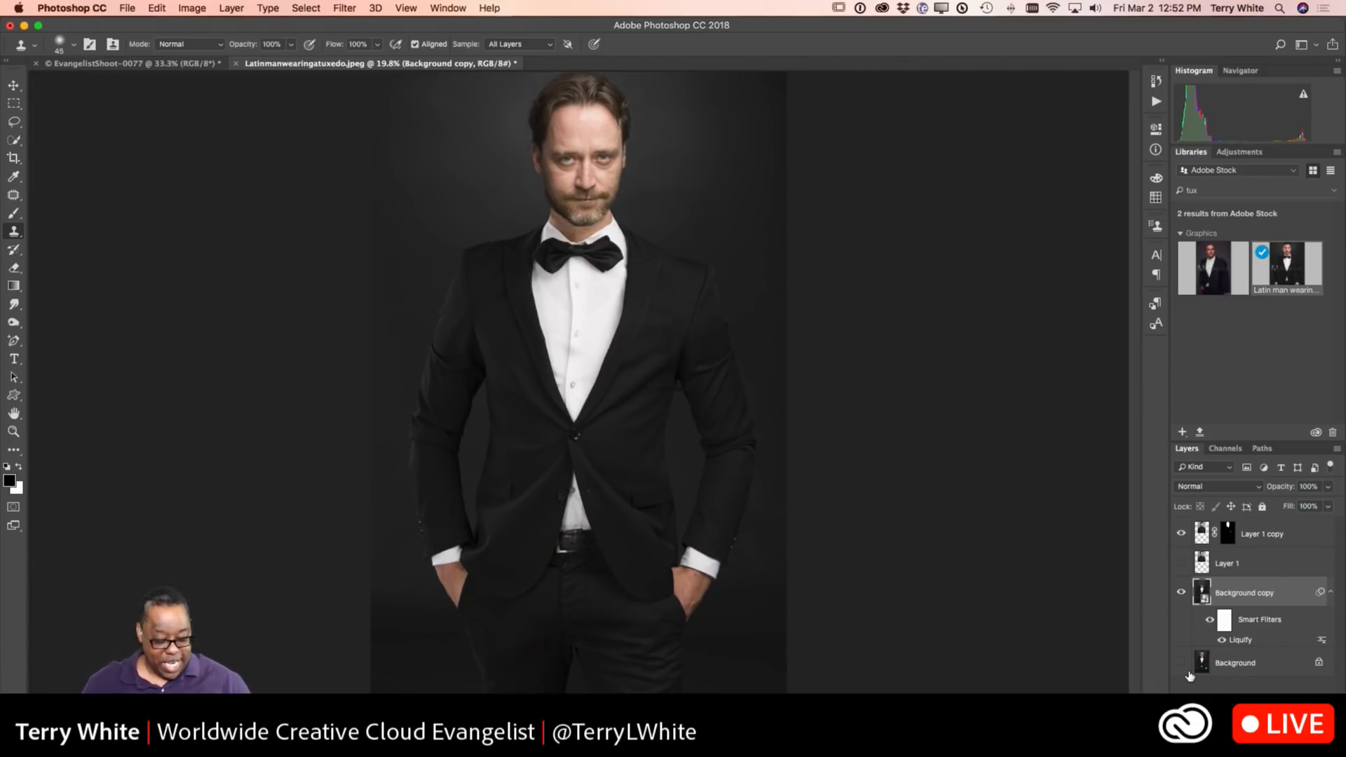
# - Compare the finished composite with the original portrait in the EvangelistShoot-0077 document
pyautogui.press('z')
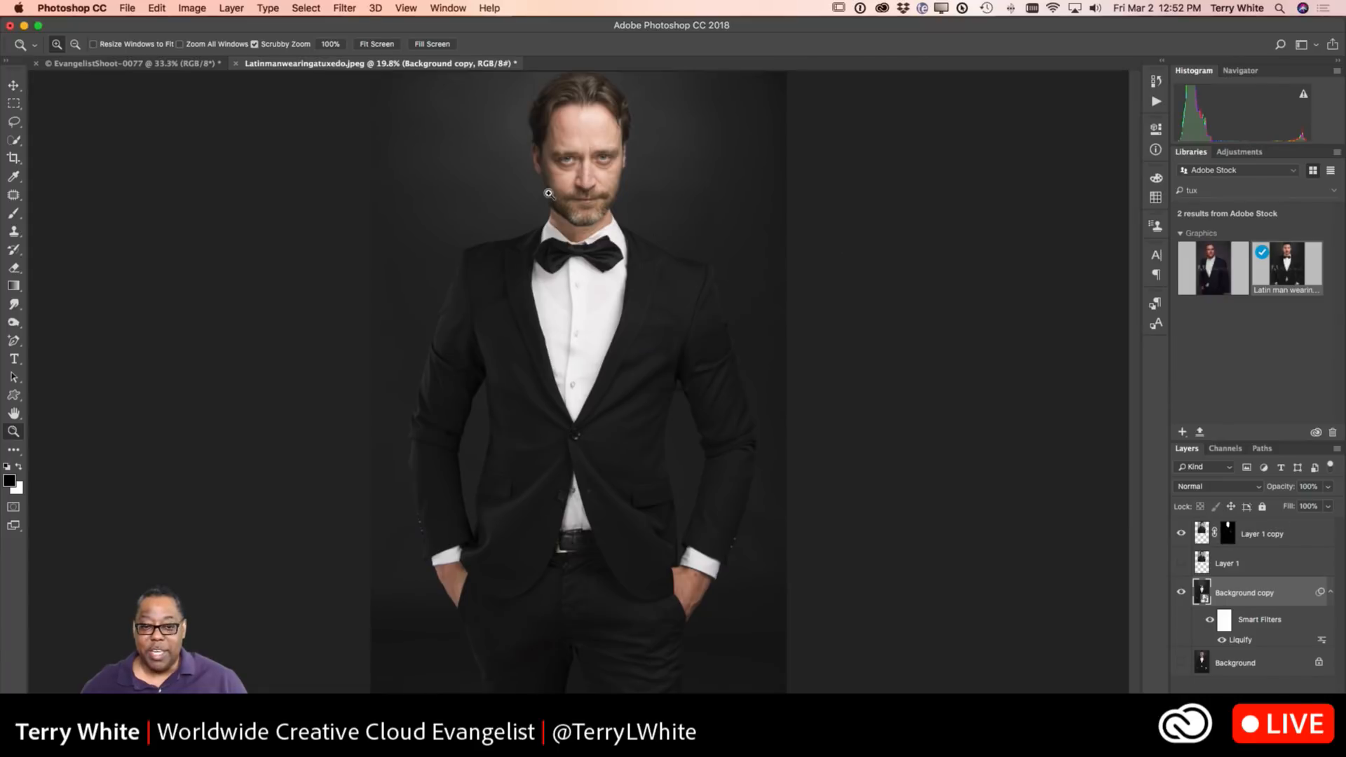
pyautogui.moveTo(567, 197)
pyautogui.mouseDown()
pyautogui.moveTo(645, 288)
pyautogui.moveTo(575, 183)
pyautogui.mouseUp()
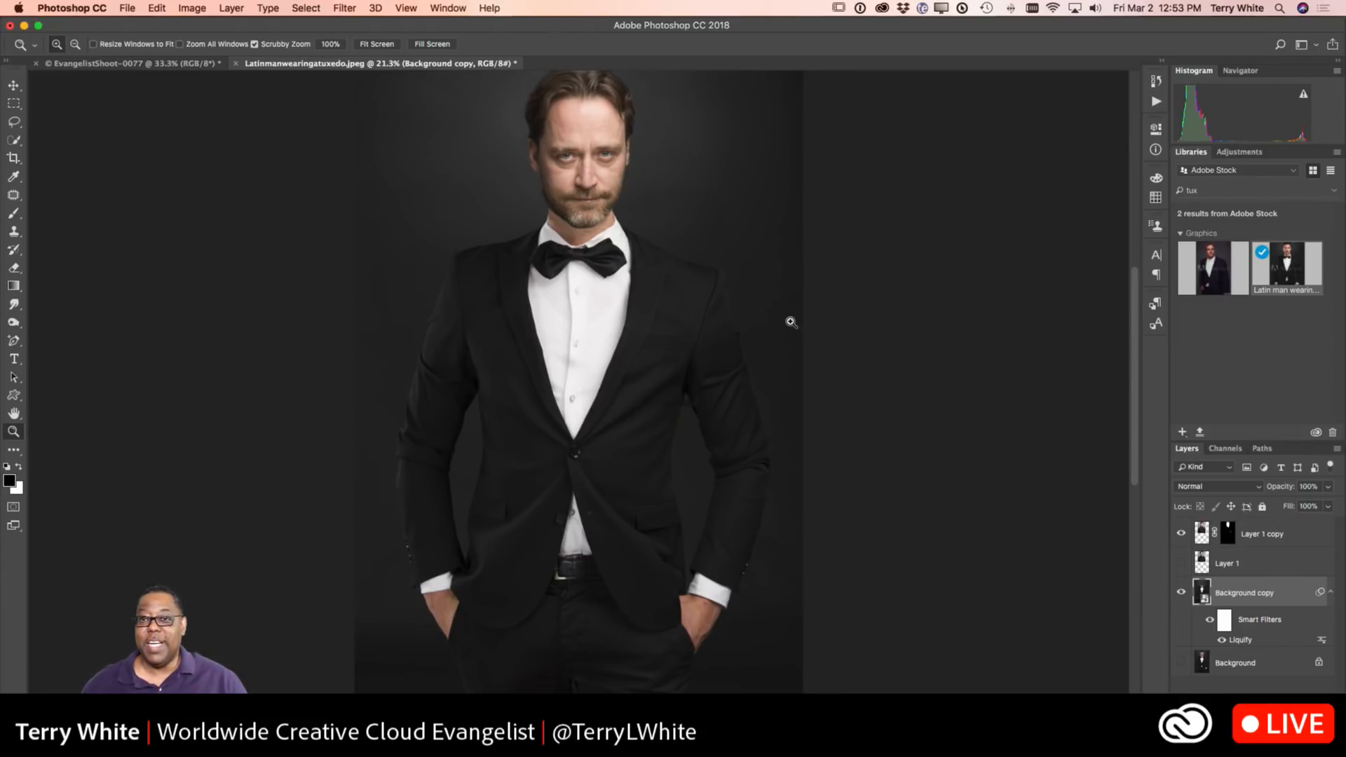
pyautogui.click(149, 68)
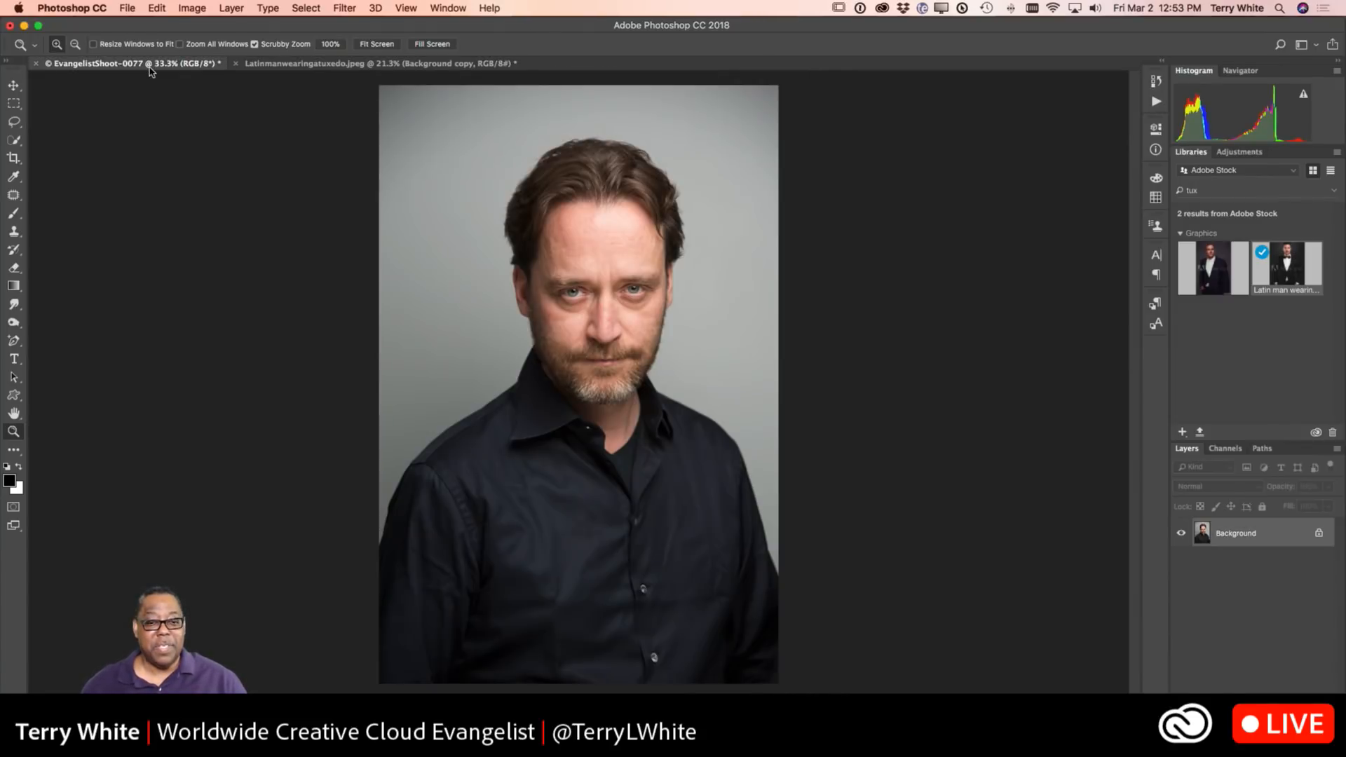
pyautogui.click(256, 64)
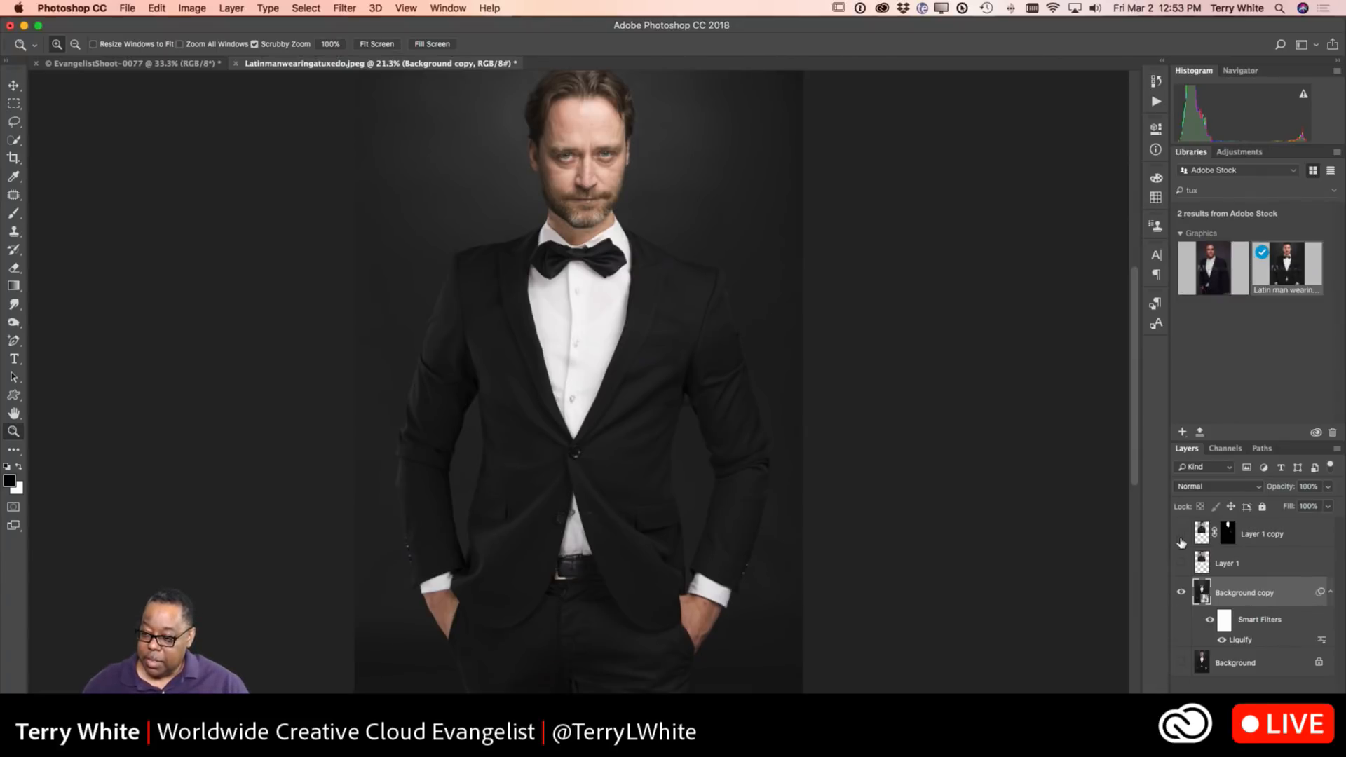
# - Review the original model and the unmasked portrait through layer visibility, restore only Layer 1 copy and Background copy, and select Layer 1 copy
pyautogui.click(1181, 593)
pyautogui.click(1181, 663)
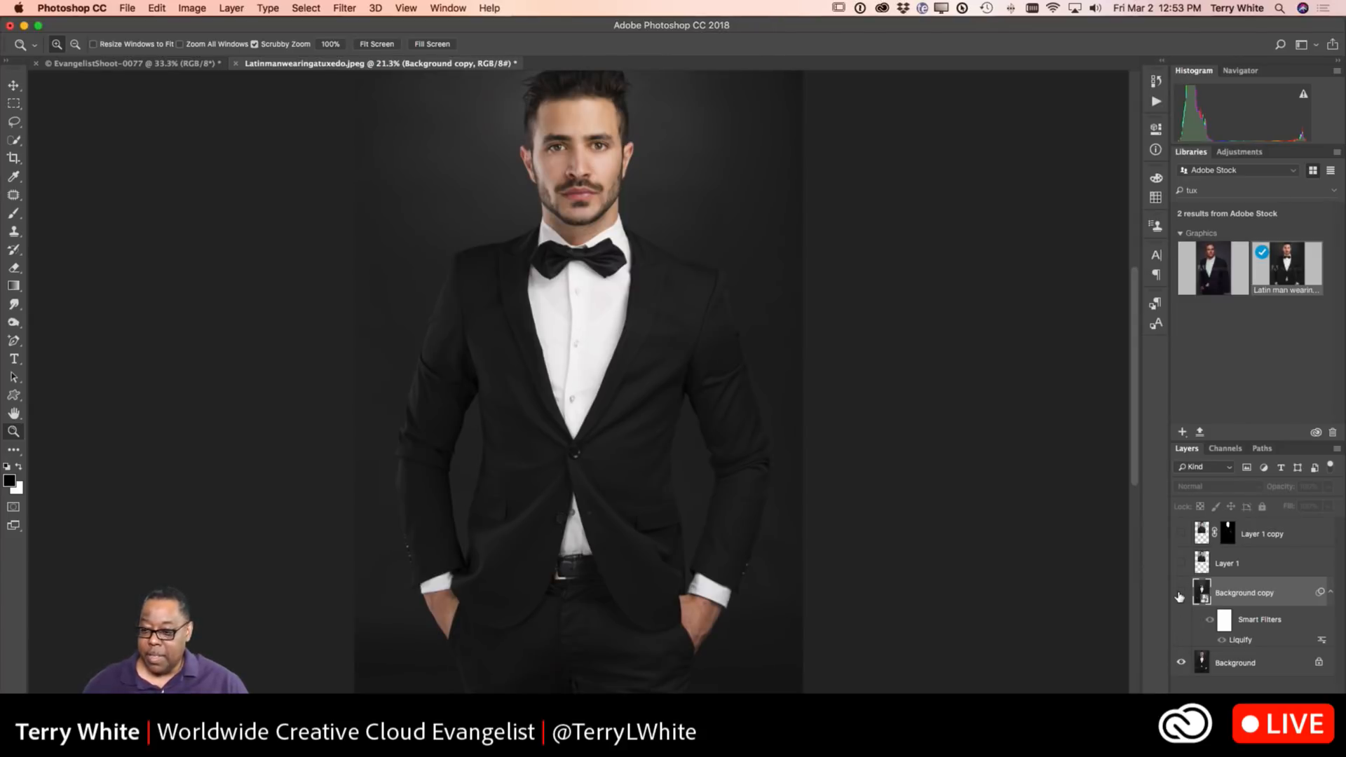
pyautogui.moveTo(1181, 592); pyautogui.dragTo(1181, 533)
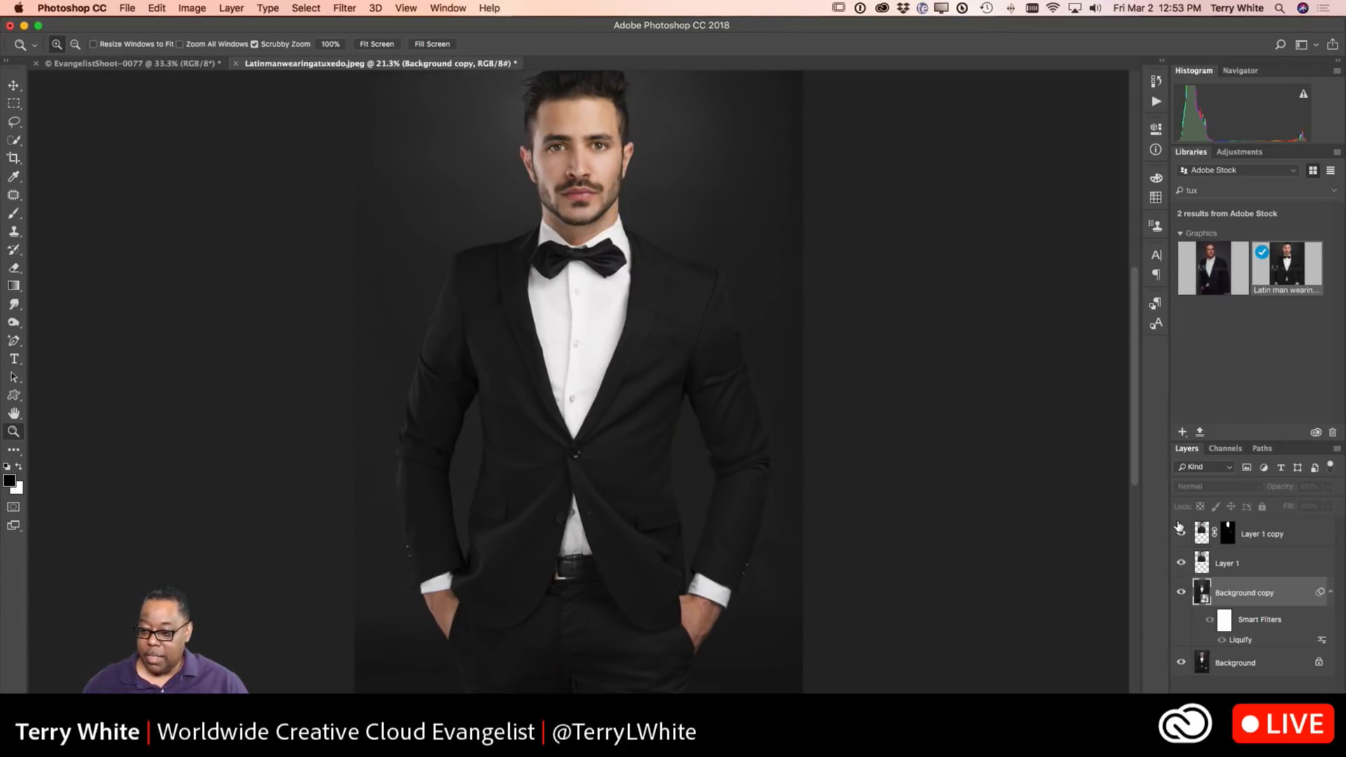
pyautogui.click(1183, 662)
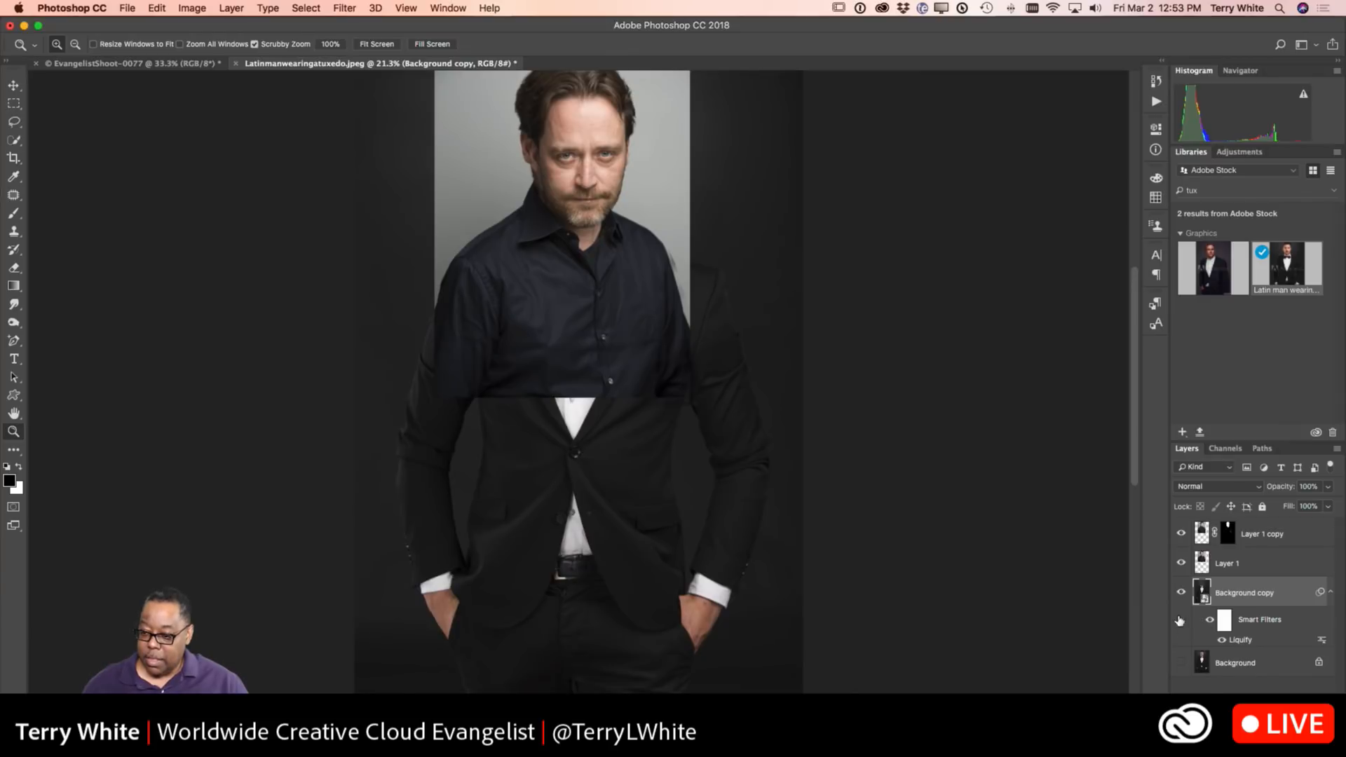
pyautogui.click(1184, 563)
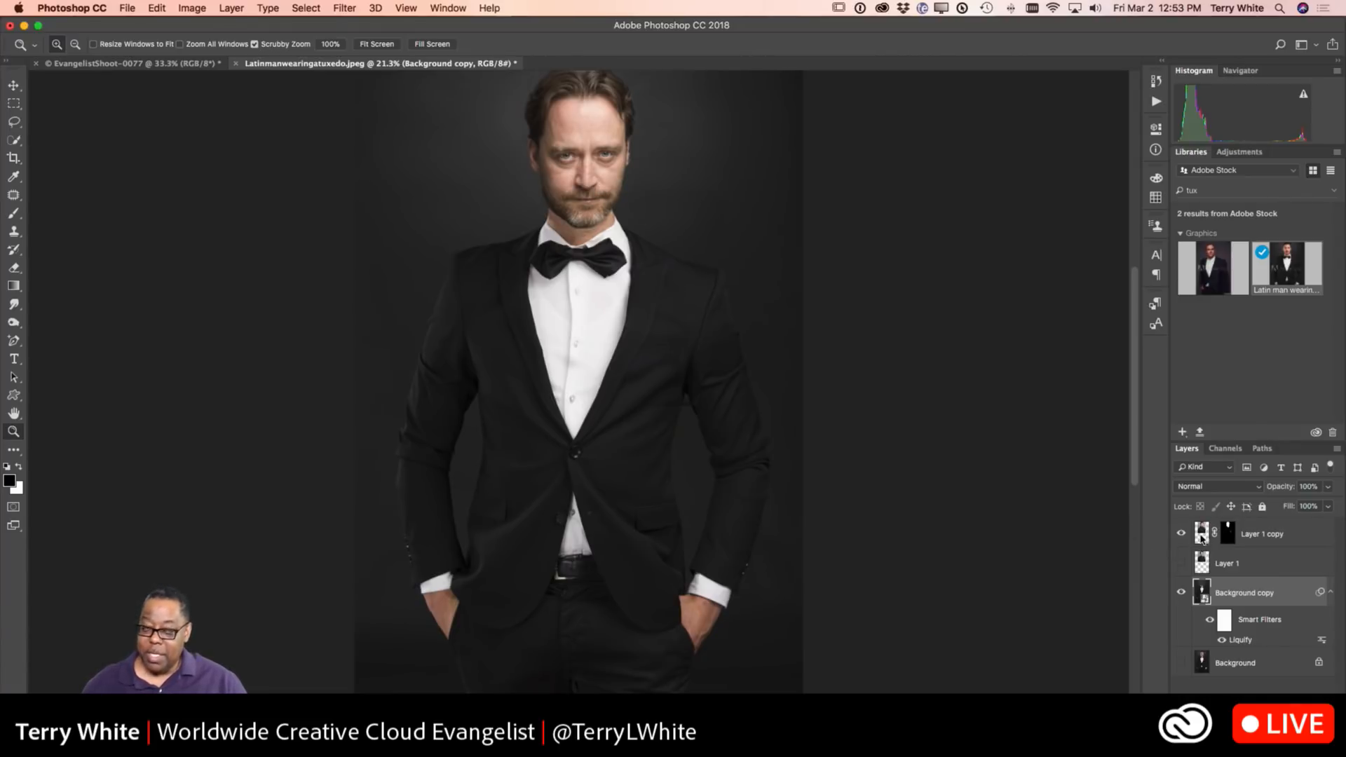
pyautogui.click(1203, 536)
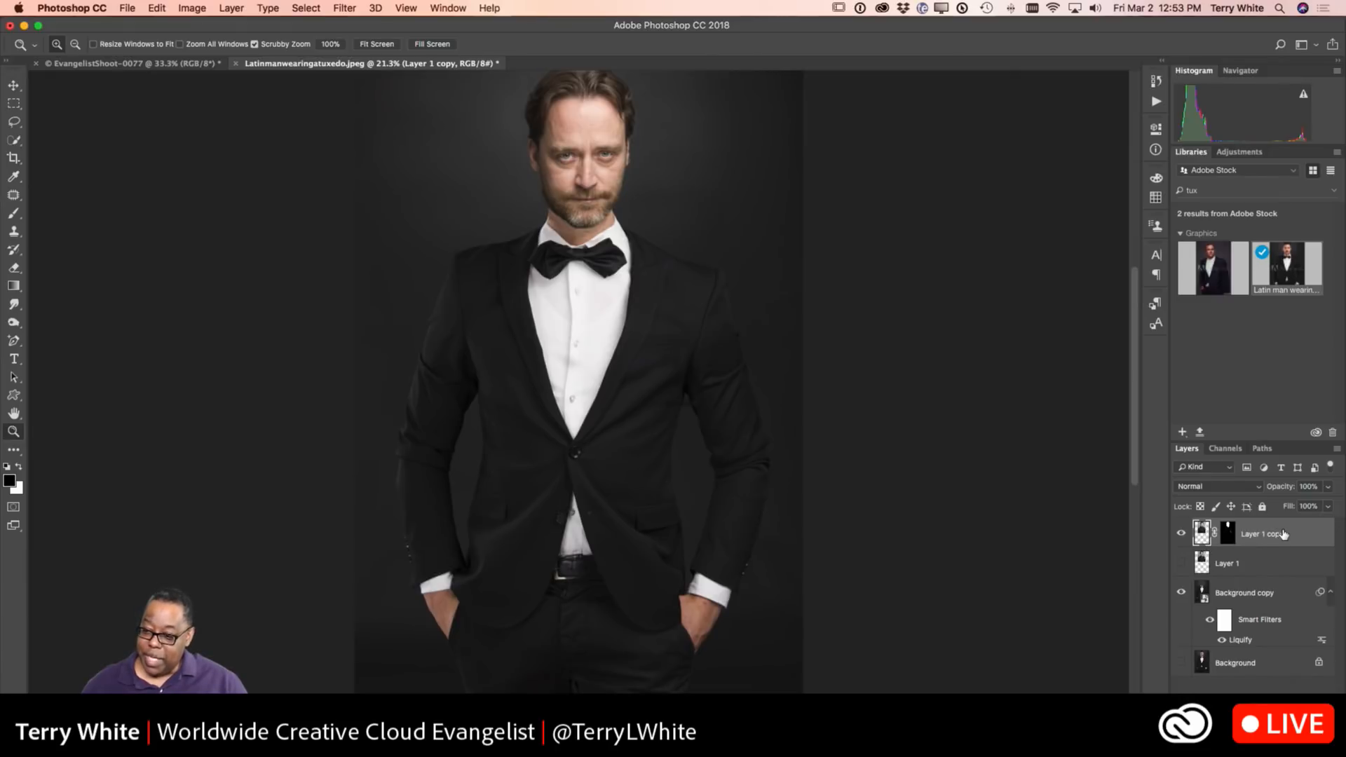
# - Convert the masked head layer, Layer 1 copy, for Smart Filters
pyautogui.click(1181, 534)
pyautogui.click(1181, 533)
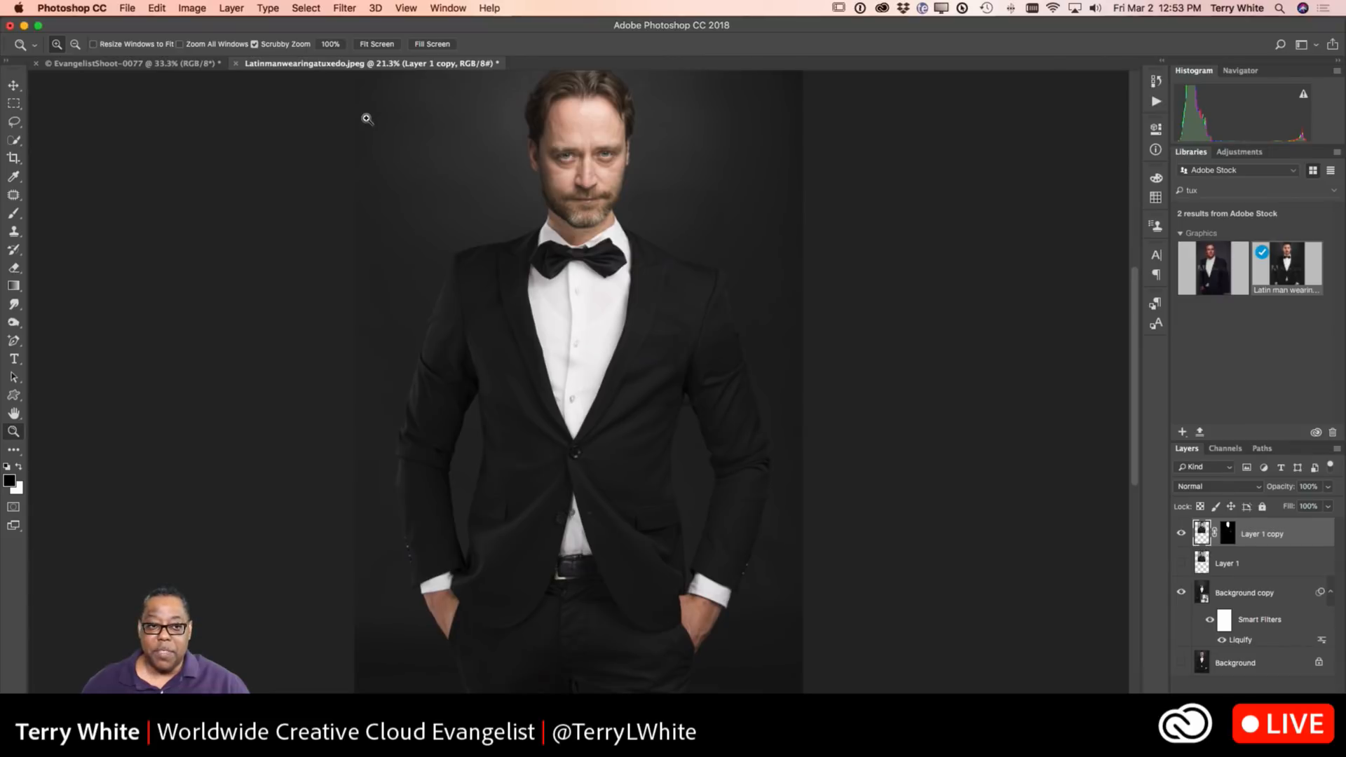
pyautogui.click(344, 9)
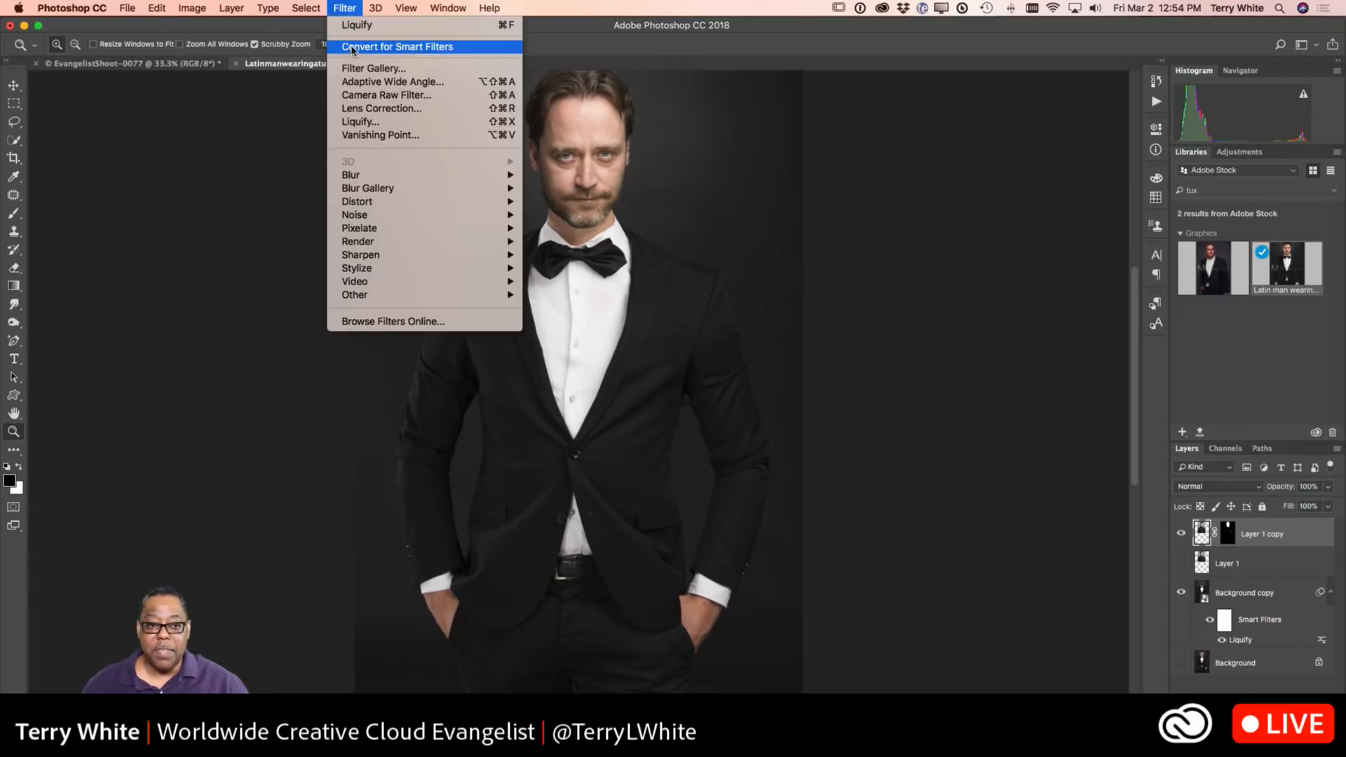
pyautogui.click(354, 42)
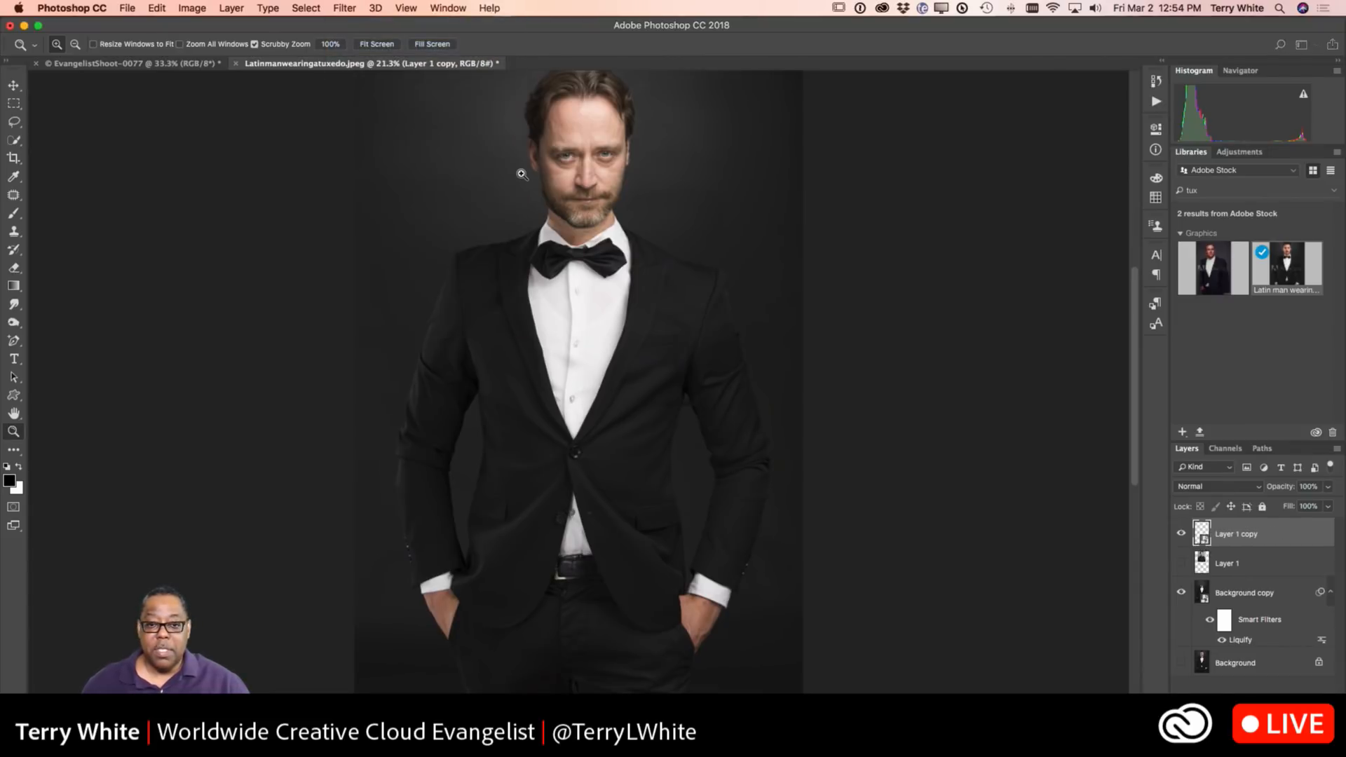
# - Warm the head with the Camera Raw Filter, using Temperature +13 and Tint +16
pyautogui.click(344, 8)
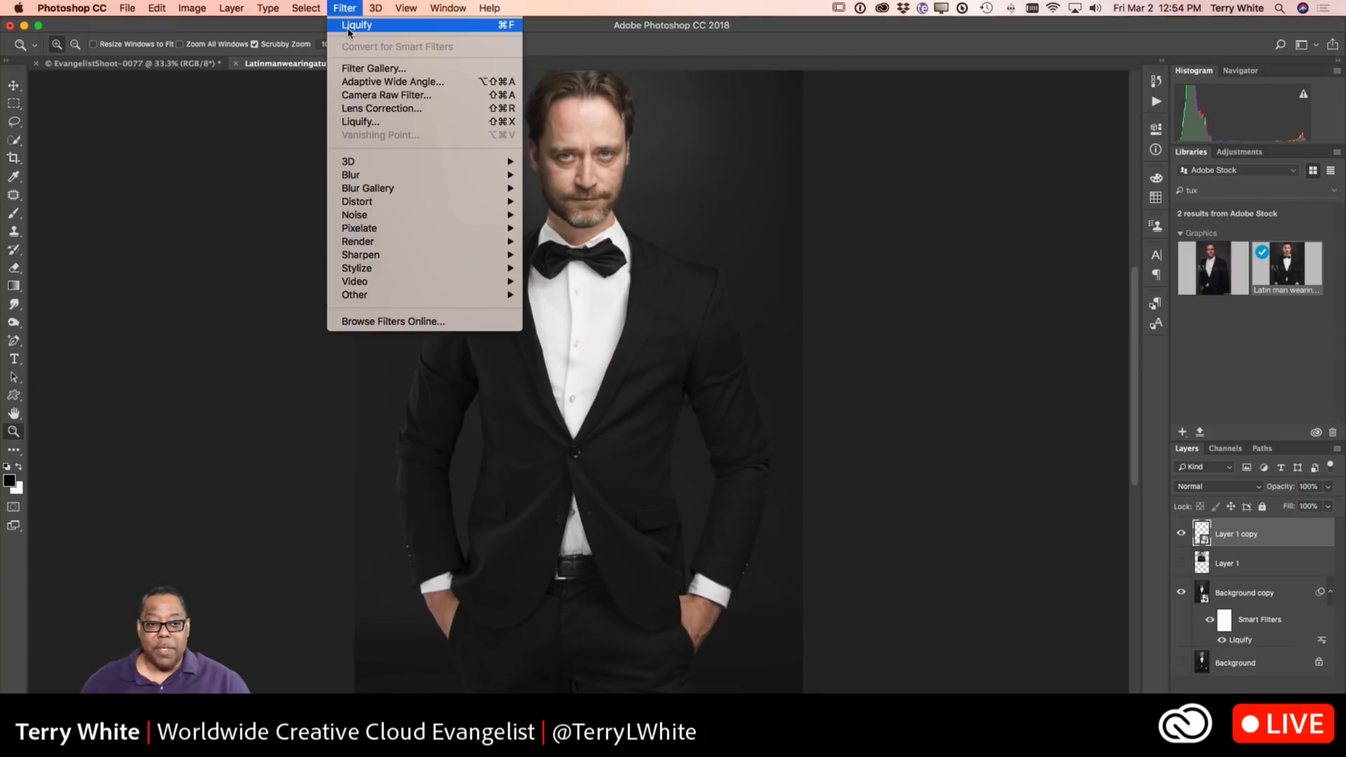
pyautogui.click(351, 96)
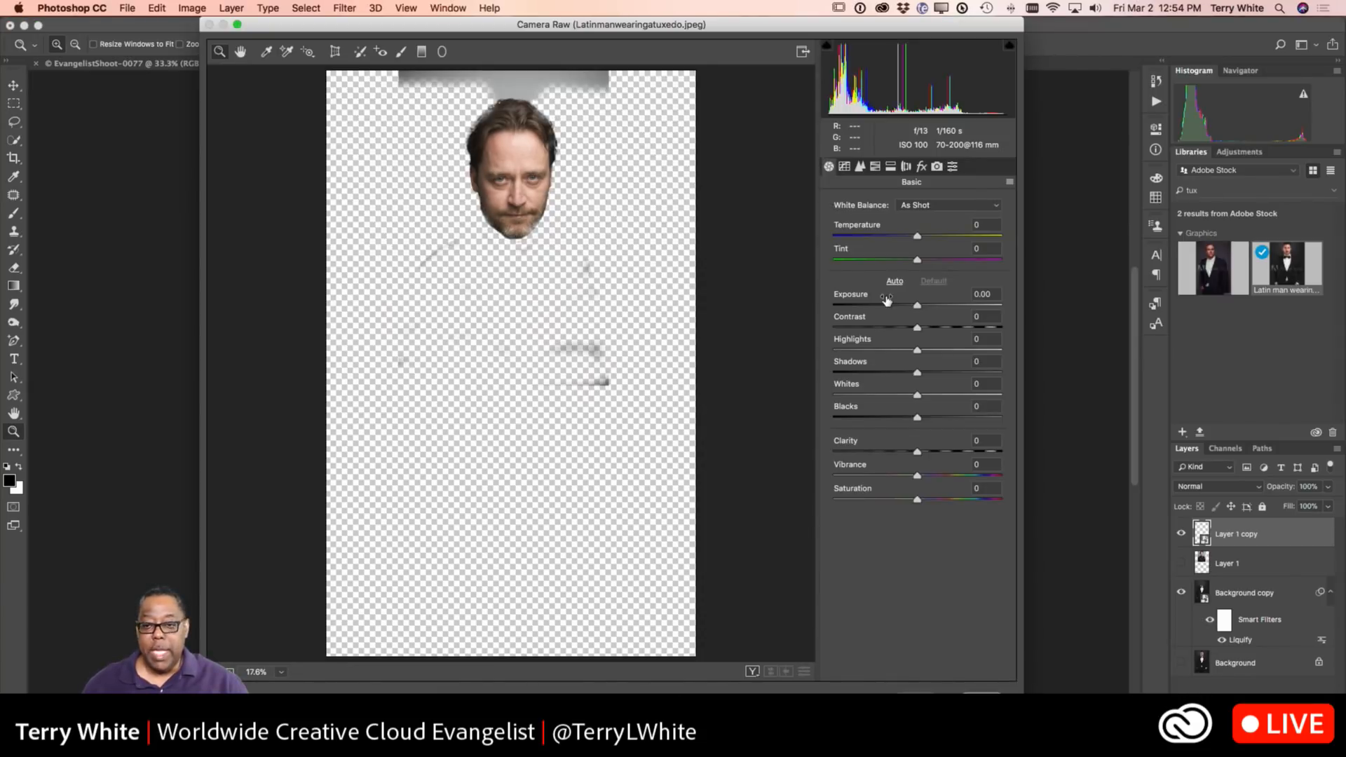
pyautogui.click(916, 239)
pyautogui.moveTo(916, 242)
pyautogui.mouseDown()
pyautogui.moveTo(930, 241)
pyautogui.moveTo(930, 263)
pyautogui.mouseUp()
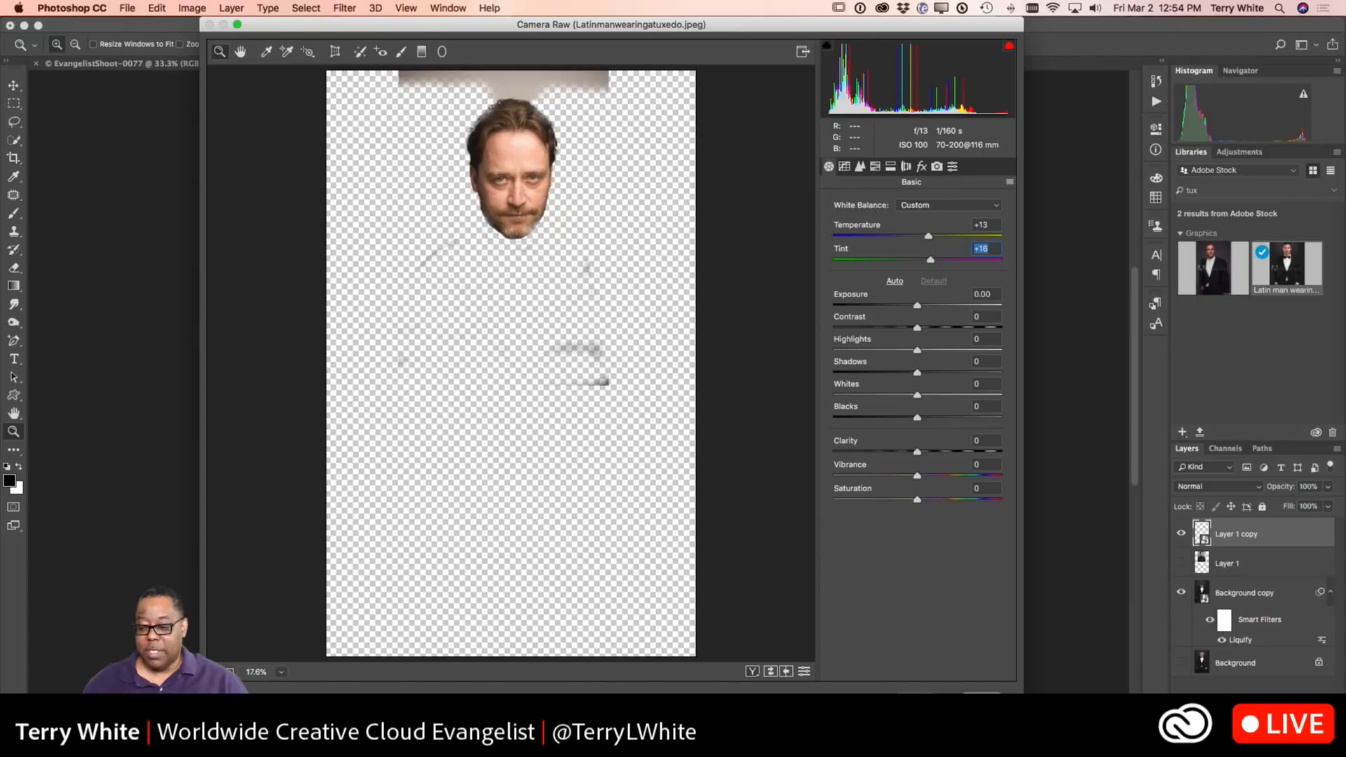
pyautogui.click(982, 699)
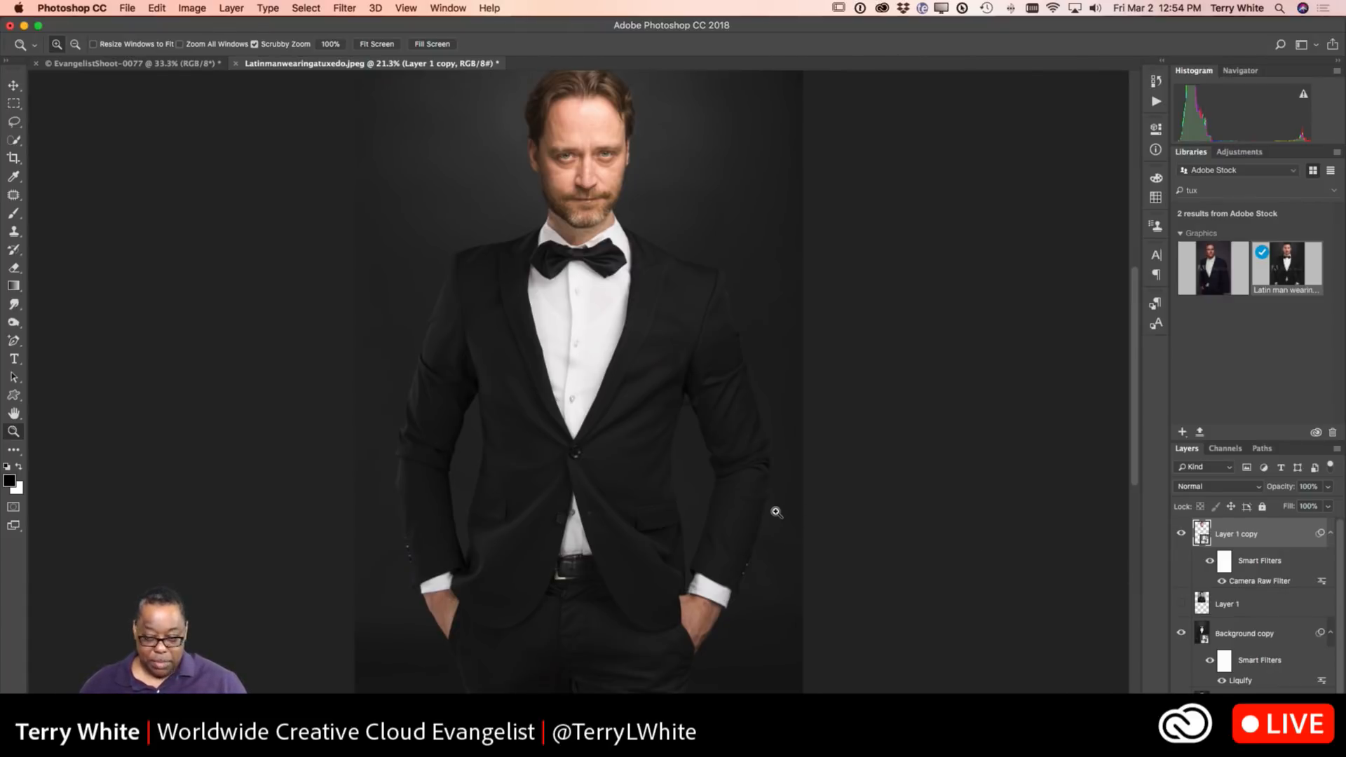
# - Move the head down about 40 px and slightly left onto the collar, and check the composite in full-screen view
pyautogui.press('v')
pyautogui.moveTo(589, 175); pyautogui.dragTo(589, 177)
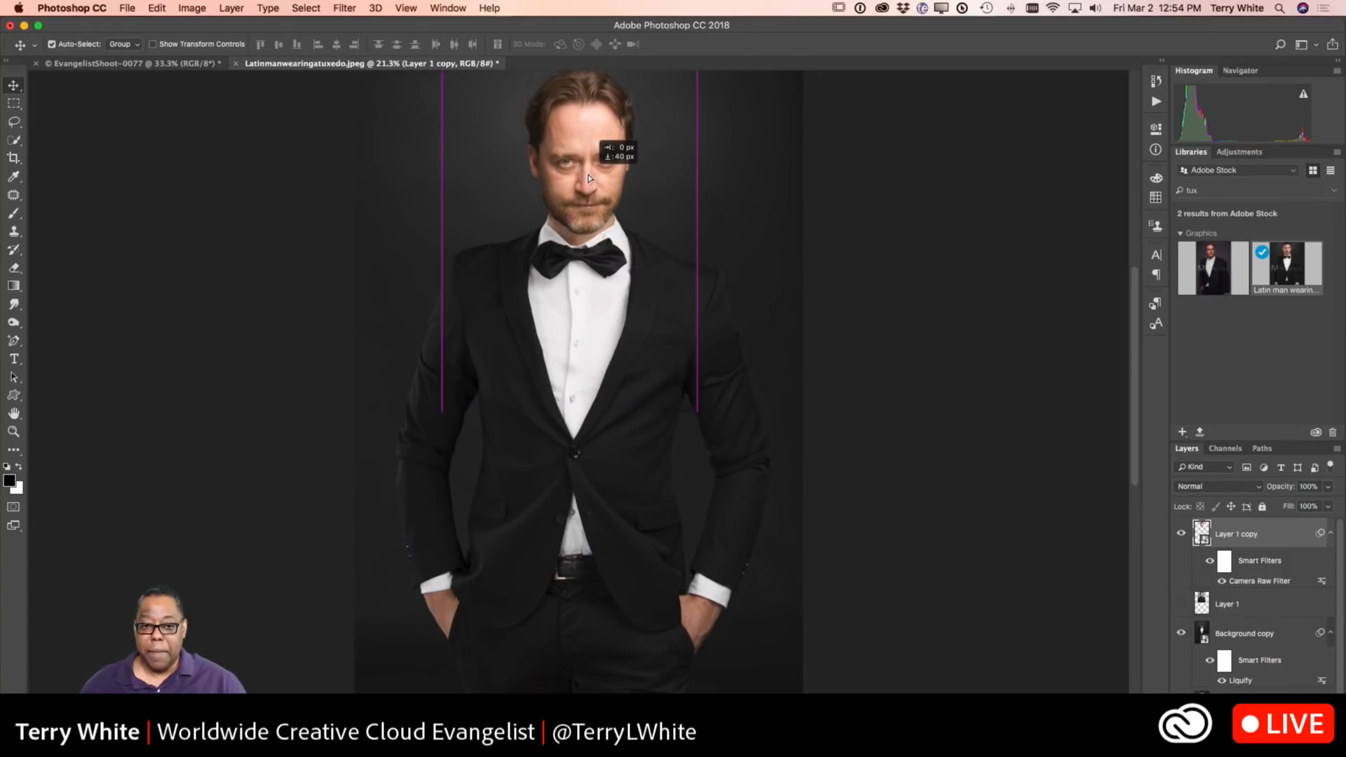
pyautogui.moveTo(588, 177); pyautogui.dragTo(586, 177)
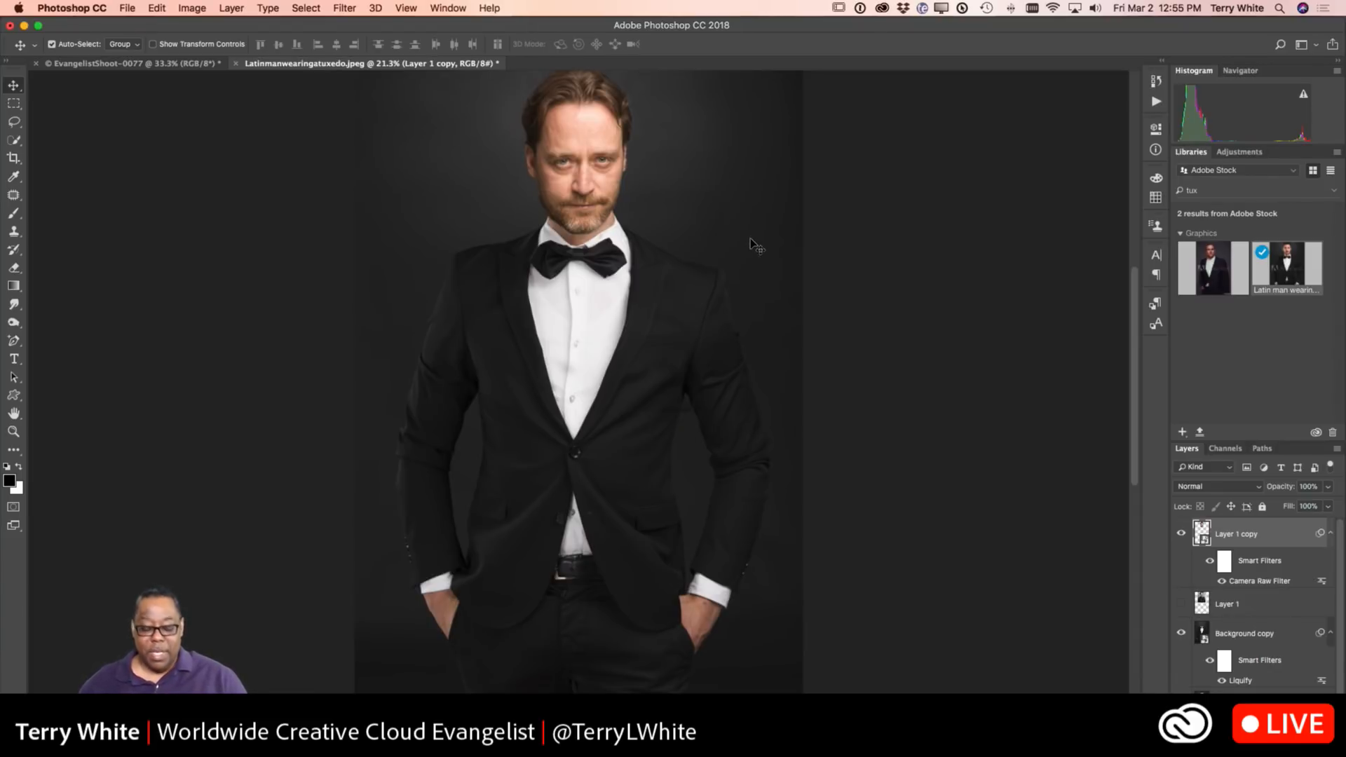
pyautogui.press('f')
pyautogui.press('f')
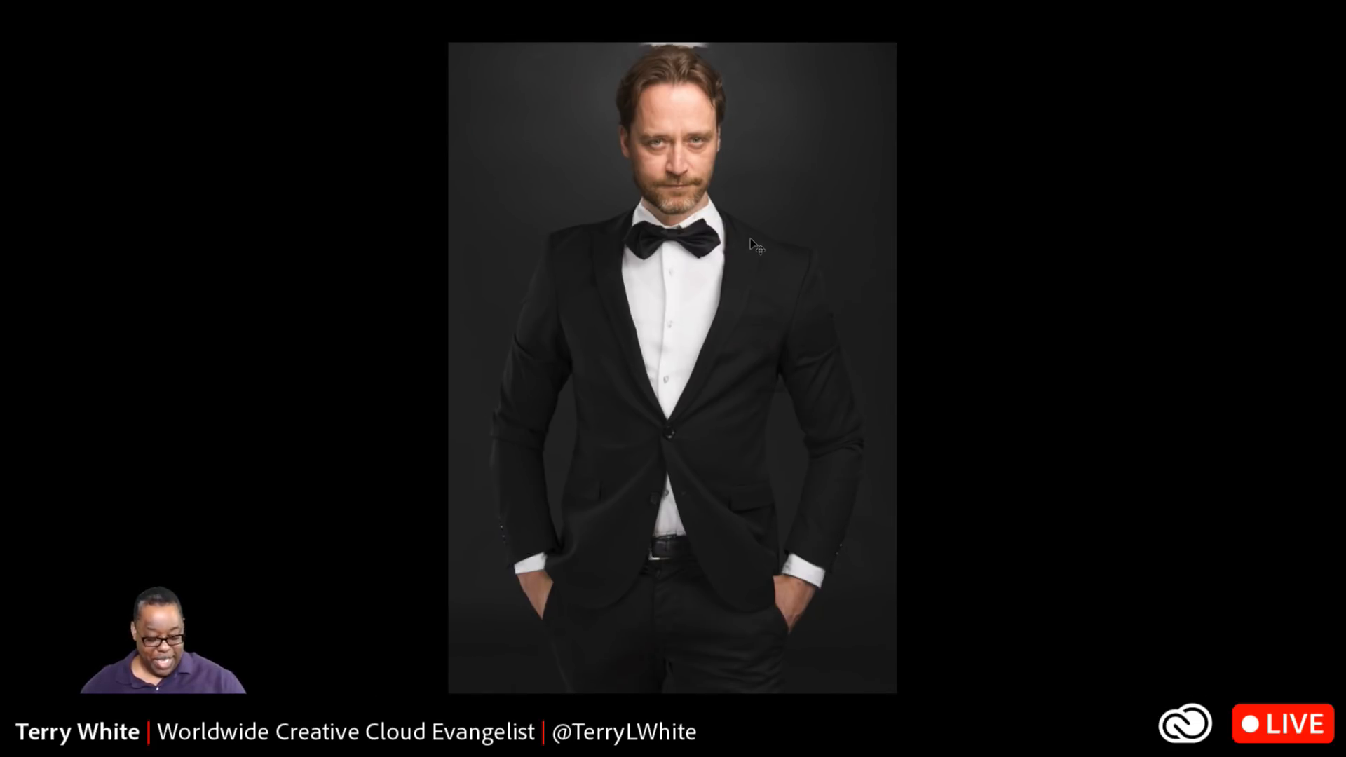
pyautogui.press('f')
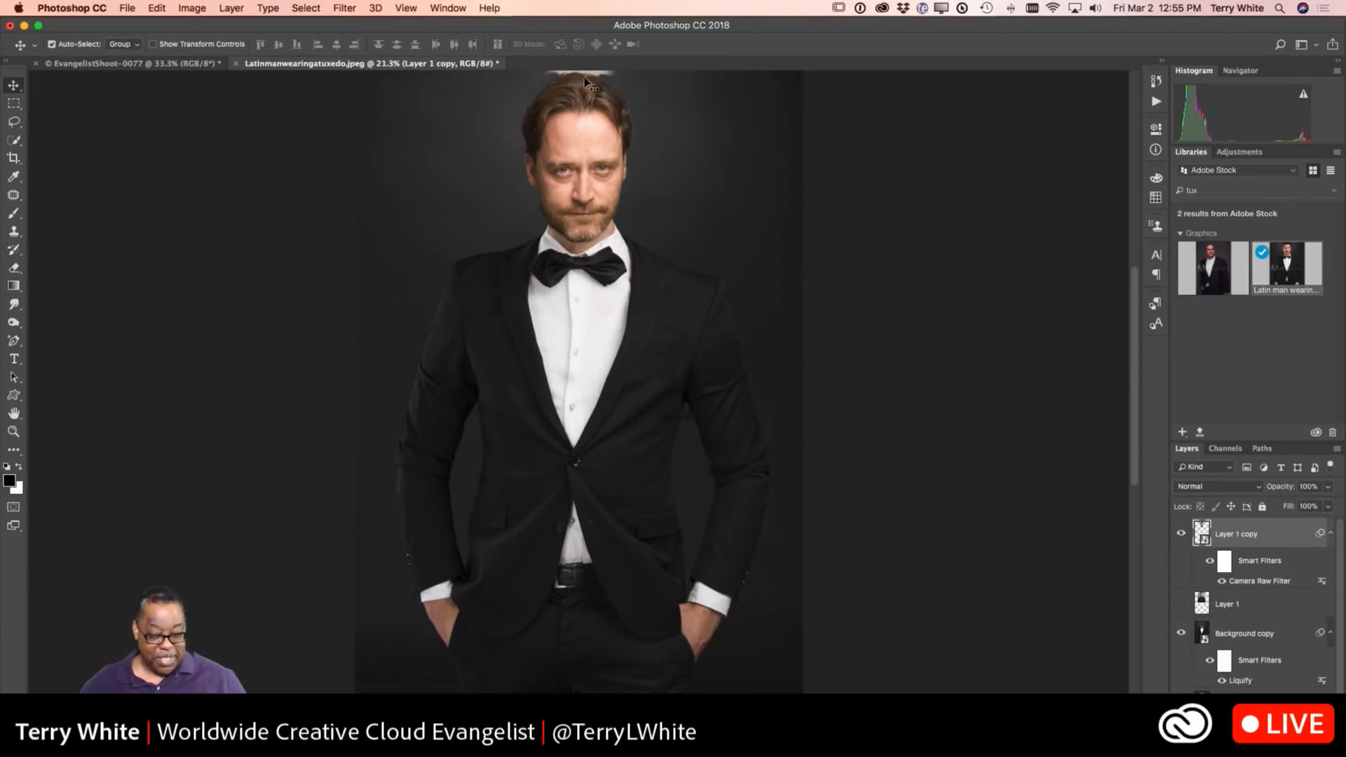
# - Open the contents of the Layer 1 copy smart object and target its layer mask with the Brush tool
pyautogui.press('z')
pyautogui.moveTo(575, 80); pyautogui.dragTo(691, 303)
pyautogui.press('v')
pyautogui.press('z')
pyautogui.moveTo(612, 268); pyautogui.dragTo(725, 298)
pyautogui.press('v')
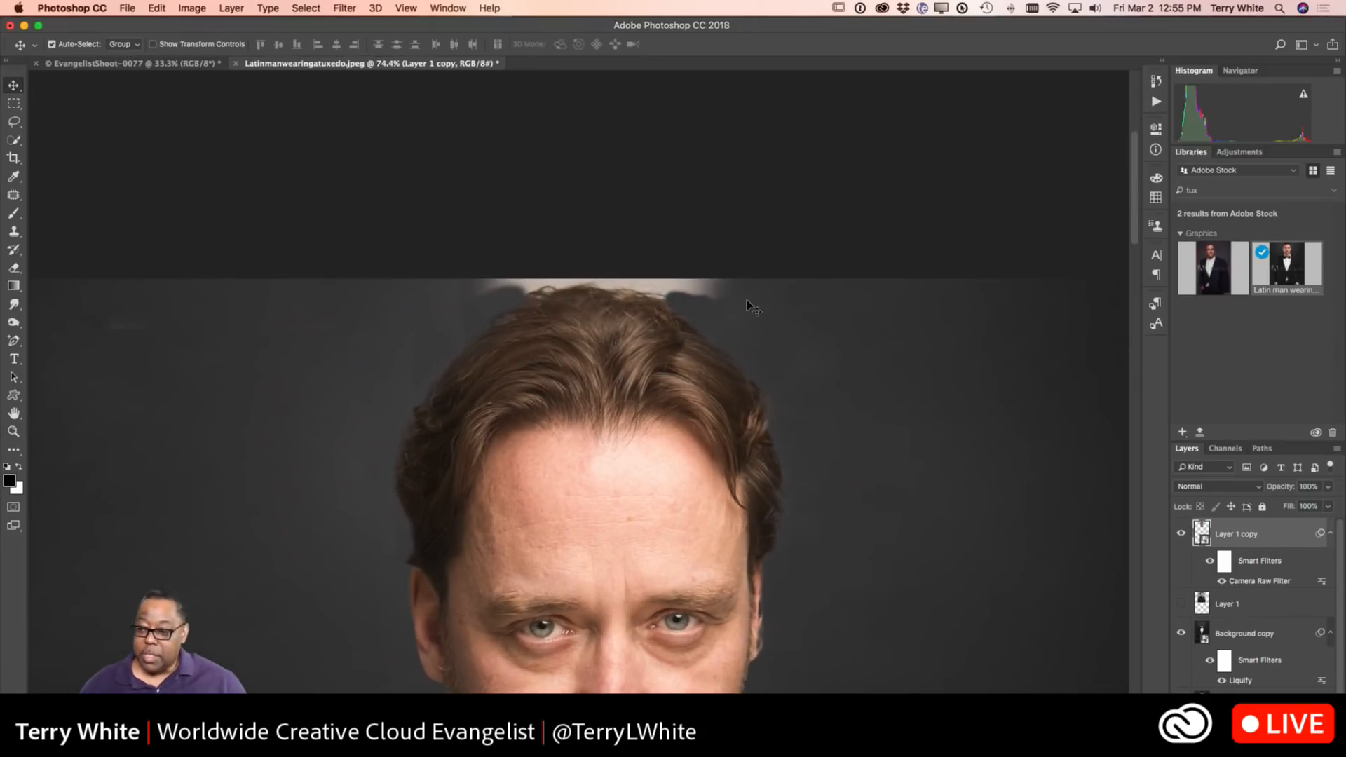
pyautogui.doubleClick(1203, 539)
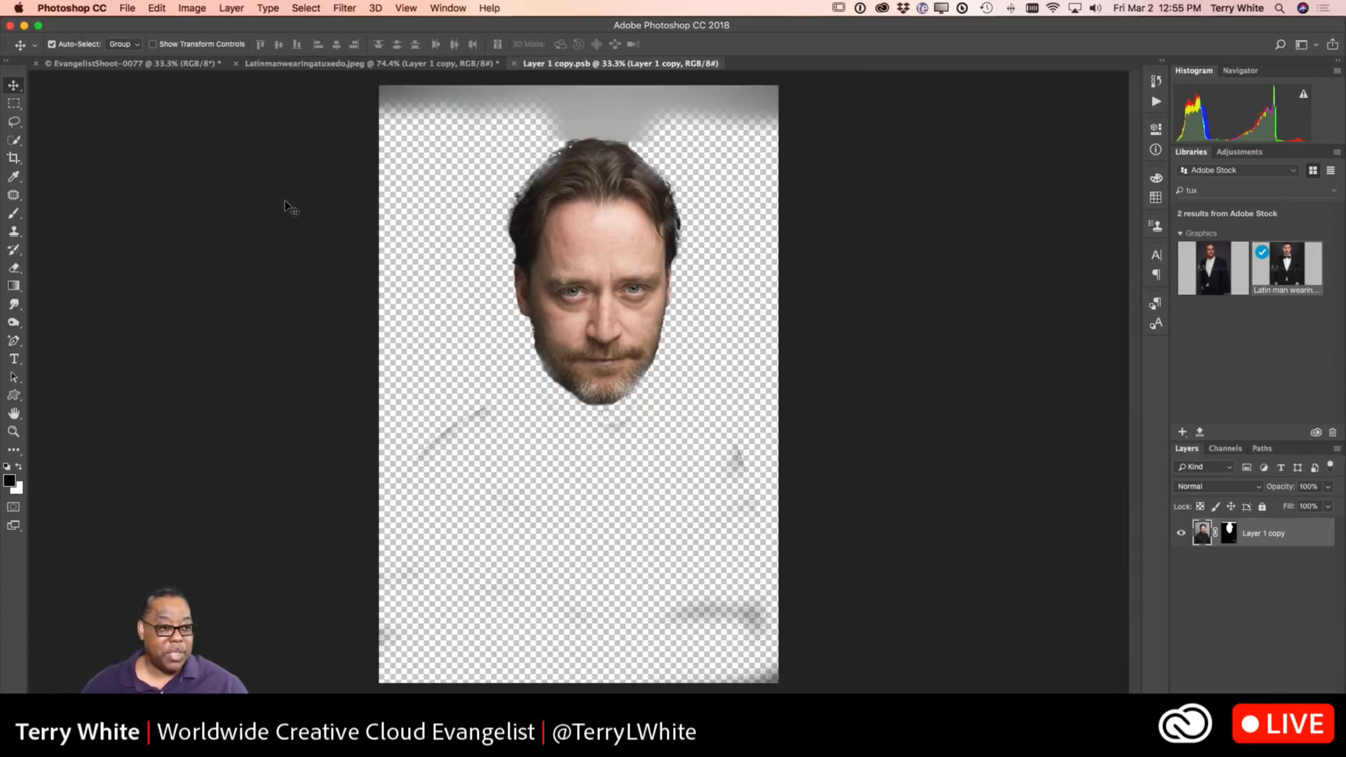
pyautogui.click(1228, 532)
pyautogui.press('b')
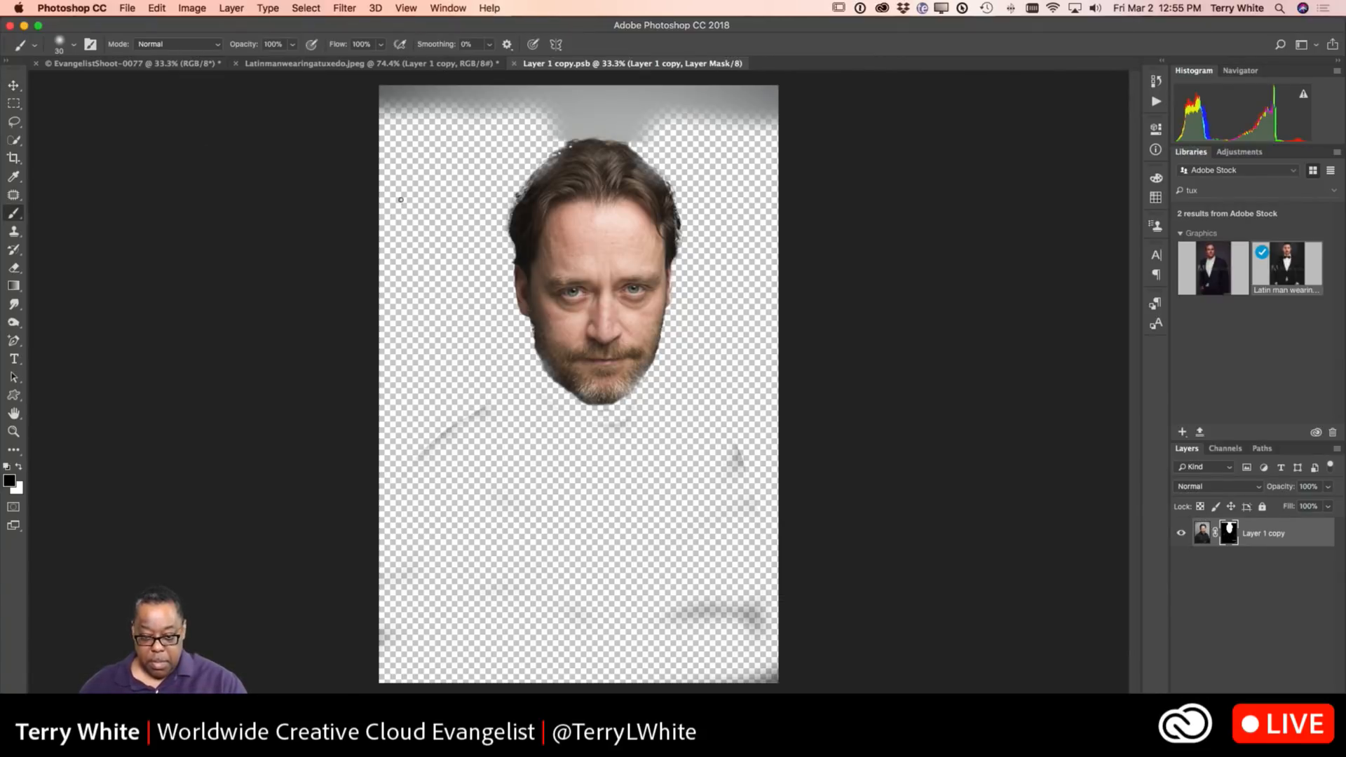
# - Enlarge the brush to 250 and paint black on the mask over the leftover grey backdrop above and below the head
pyautogui.press(']')
pyautogui.press(']')
pyautogui.press(']')
pyautogui.press(']')
pyautogui.press(']')
pyautogui.press(']')
pyautogui.press(']')
pyautogui.press(']')
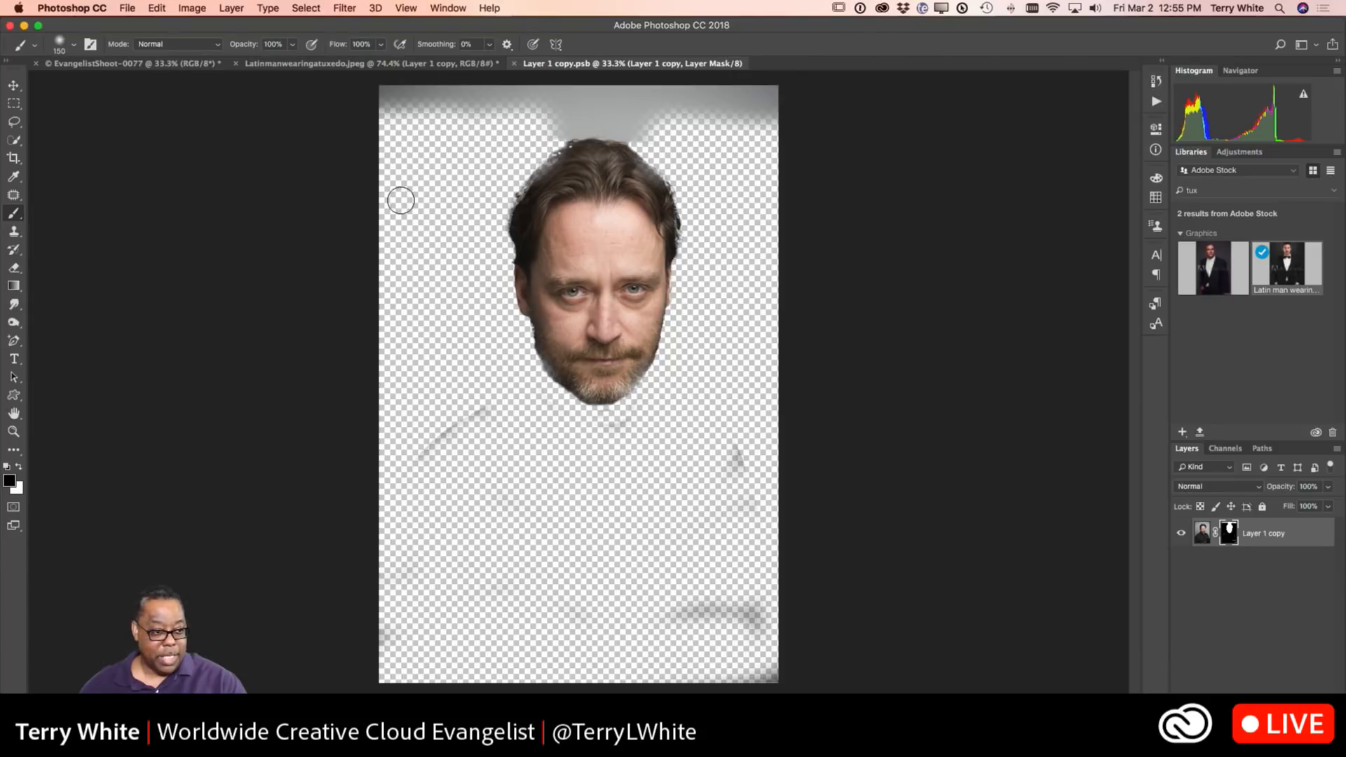
pyautogui.moveTo(429, 140)
pyautogui.mouseDown()
pyautogui.moveTo(438, 113)
pyautogui.moveTo(404, 107)
pyautogui.moveTo(529, 103)
pyautogui.moveTo(373, 106)
pyautogui.moveTo(628, 97)
pyautogui.moveTo(539, 113)
pyautogui.moveTo(599, 103)
pyautogui.moveTo(558, 115)
pyautogui.moveTo(638, 96)
pyautogui.moveTo(764, 107)
pyautogui.mouseUp()
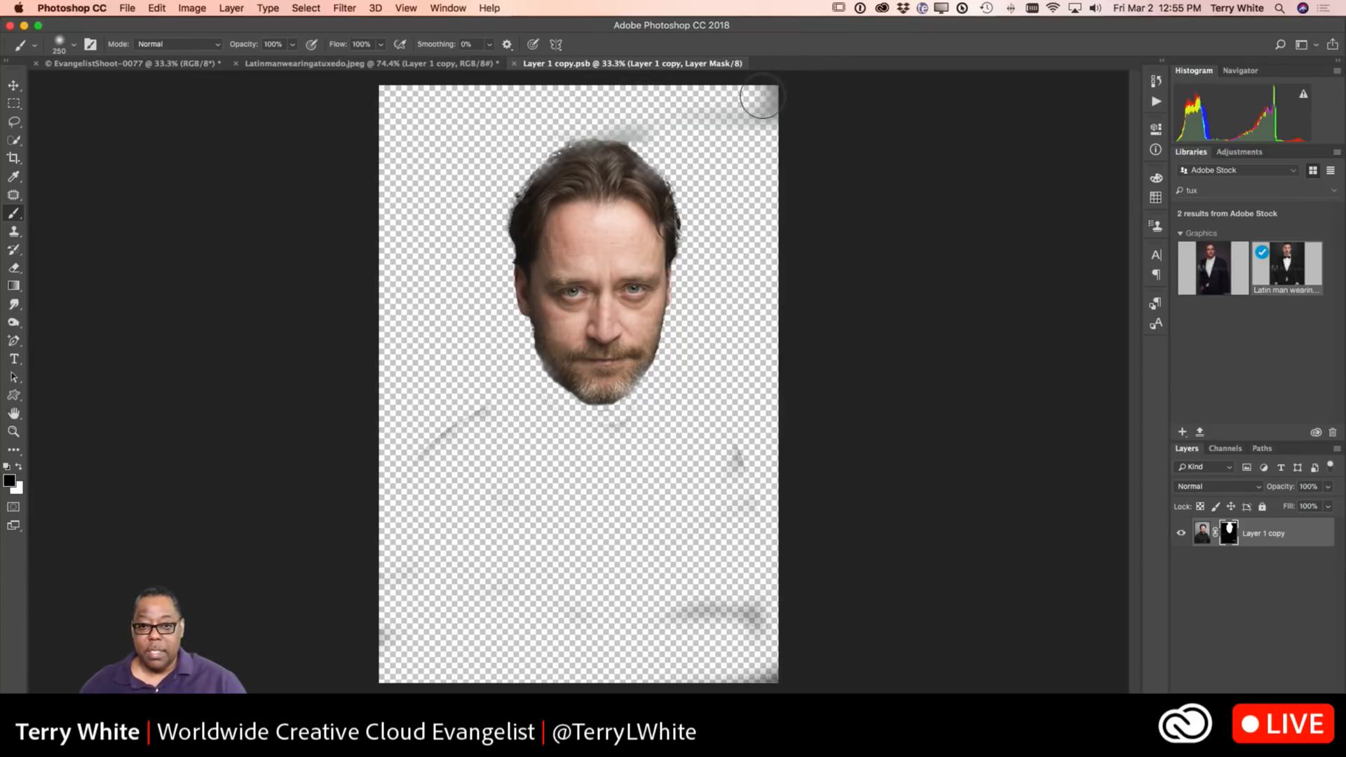
pyautogui.moveTo(758, 475)
pyautogui.mouseDown()
pyautogui.moveTo(726, 506)
pyautogui.moveTo(729, 479)
pyautogui.moveTo(736, 589)
pyautogui.moveTo(769, 634)
pyautogui.moveTo(708, 636)
pyautogui.moveTo(686, 618)
pyautogui.moveTo(776, 671)
pyautogui.moveTo(687, 612)
pyautogui.moveTo(611, 505)
pyautogui.moveTo(628, 437)
pyautogui.moveTo(404, 456)
pyautogui.moveTo(434, 414)
pyautogui.moveTo(477, 434)
pyautogui.moveTo(444, 450)
pyautogui.mouseUp()
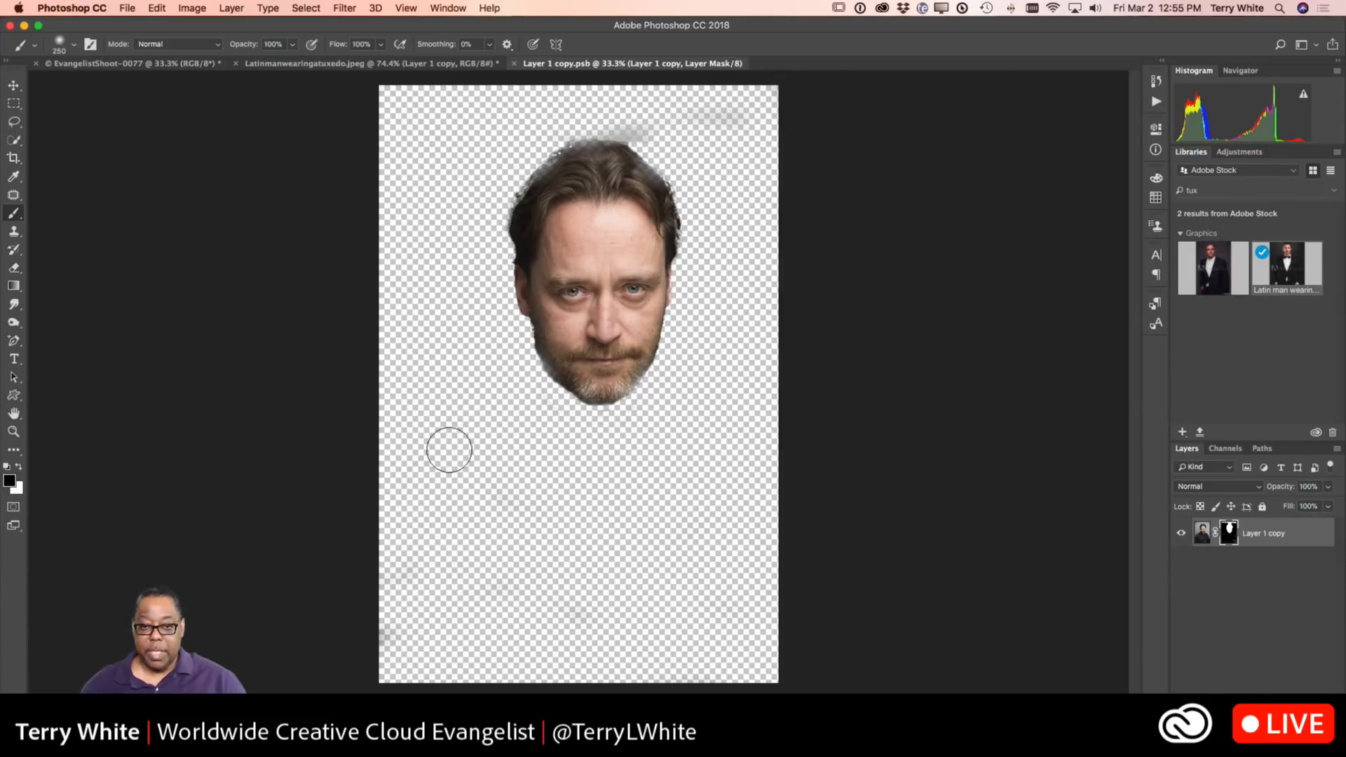
pyautogui.moveTo(738, 100)
pyautogui.mouseDown()
pyautogui.moveTo(644, 109)
pyautogui.moveTo(680, 143)
pyautogui.moveTo(806, 184)
pyautogui.mouseUp()
# - Reduce the brush size to 80 and mask out the remaining grey haze just above the hair
pyautogui.press('super+space')
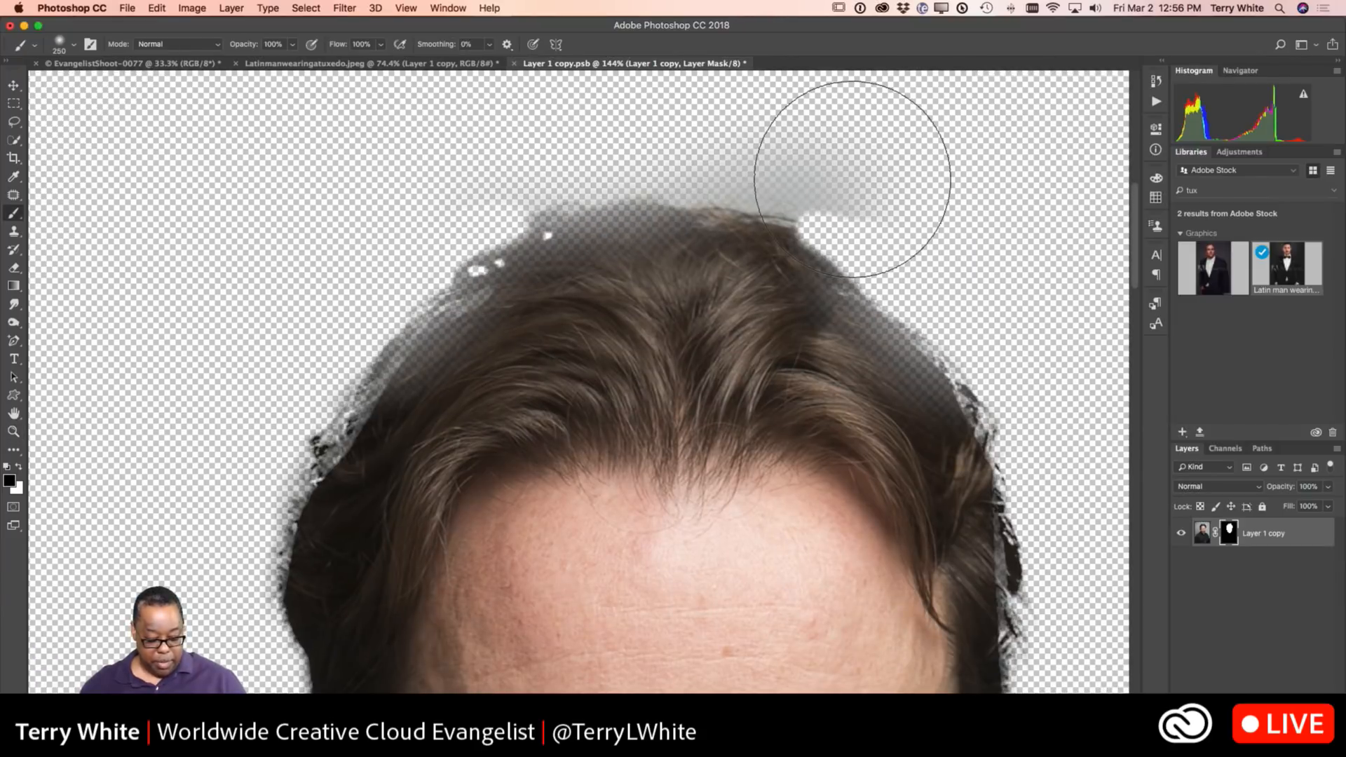
pyautogui.press('[')
pyautogui.press('[')
pyautogui.press('[')
pyautogui.press('[')
pyautogui.press('[')
pyautogui.press('[')
pyautogui.press('[')
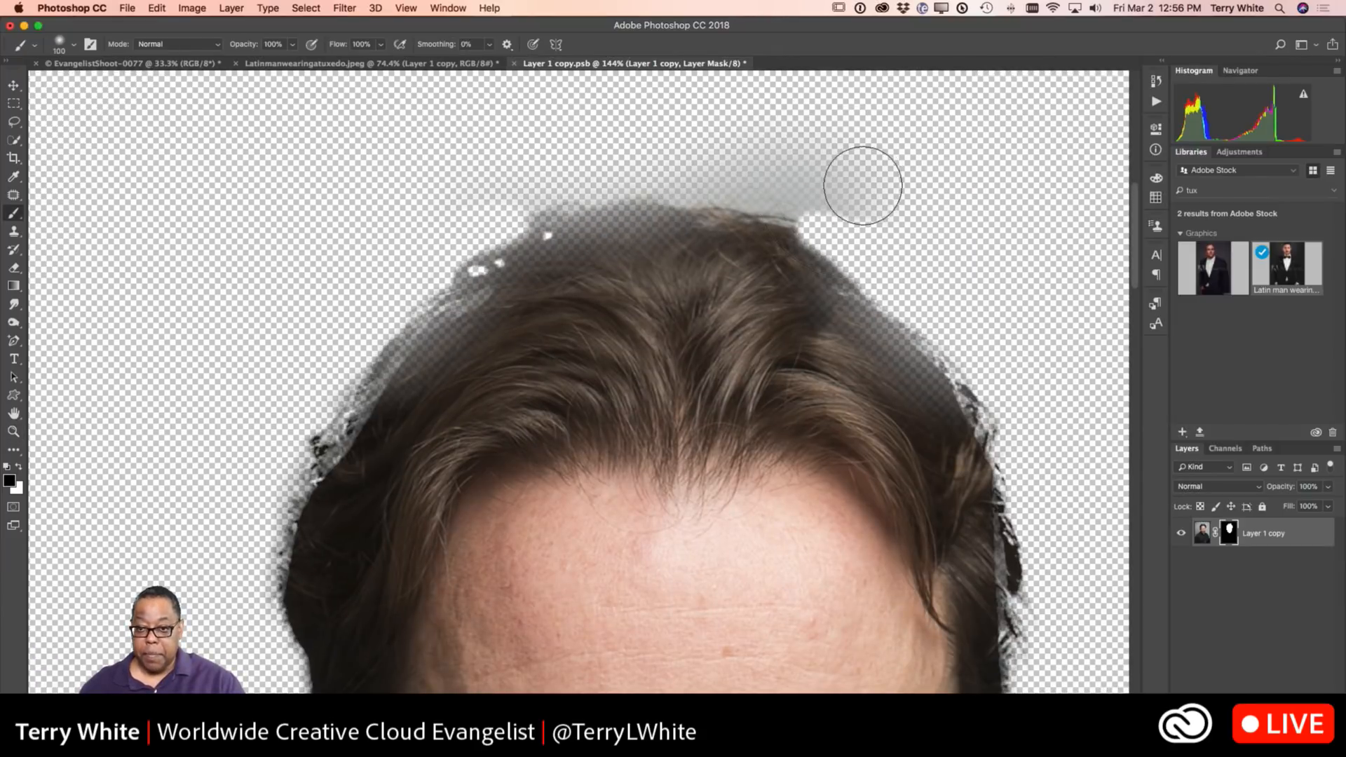
pyautogui.moveTo(808, 184)
pyautogui.mouseDown()
pyautogui.moveTo(721, 161)
pyautogui.moveTo(631, 162)
pyautogui.mouseUp()
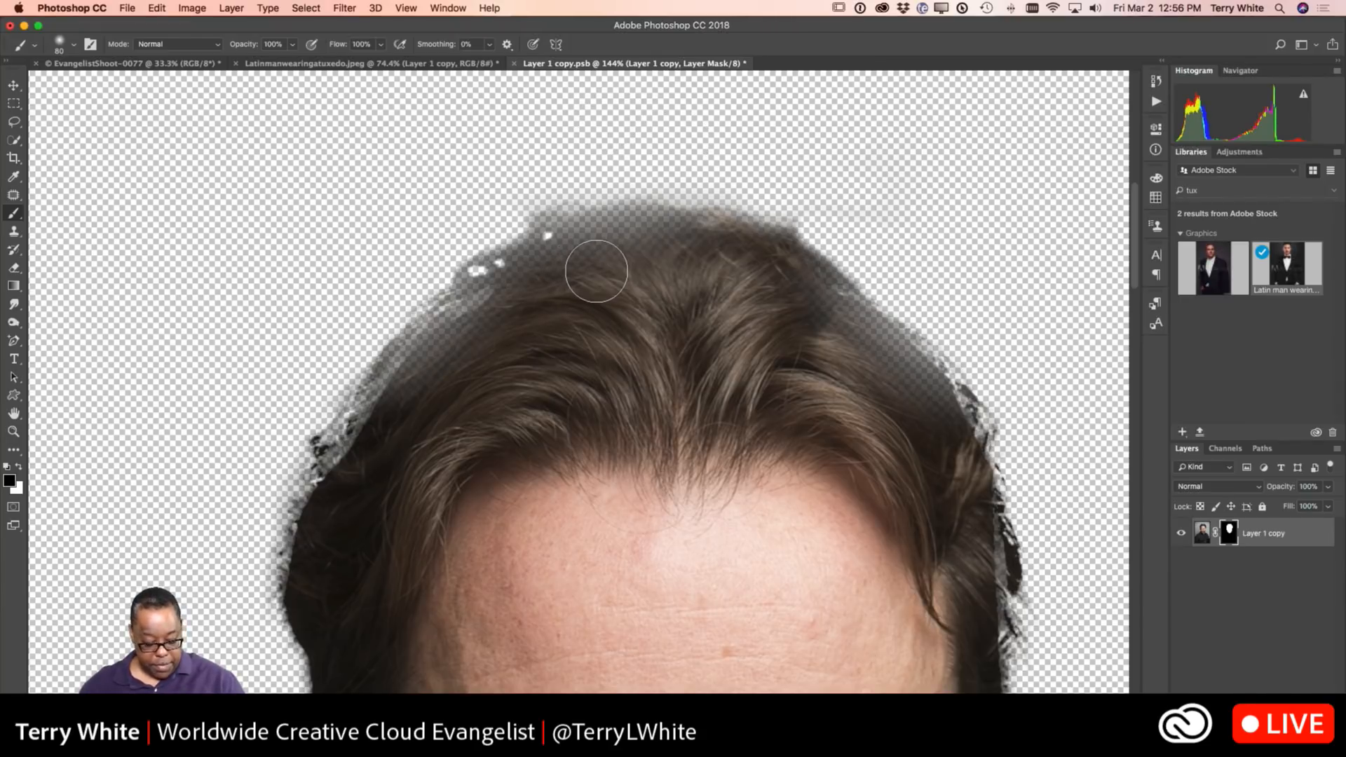
# - Paint white on the mask to restore the semi-transparent hair on the crown and both sides, and save and close the smart object
pyautogui.press('x')
pyautogui.moveTo(581, 273)
pyautogui.mouseDown()
pyautogui.moveTo(606, 247)
pyautogui.moveTo(536, 274)
pyautogui.moveTo(389, 401)
pyautogui.moveTo(348, 507)
pyautogui.mouseUp()
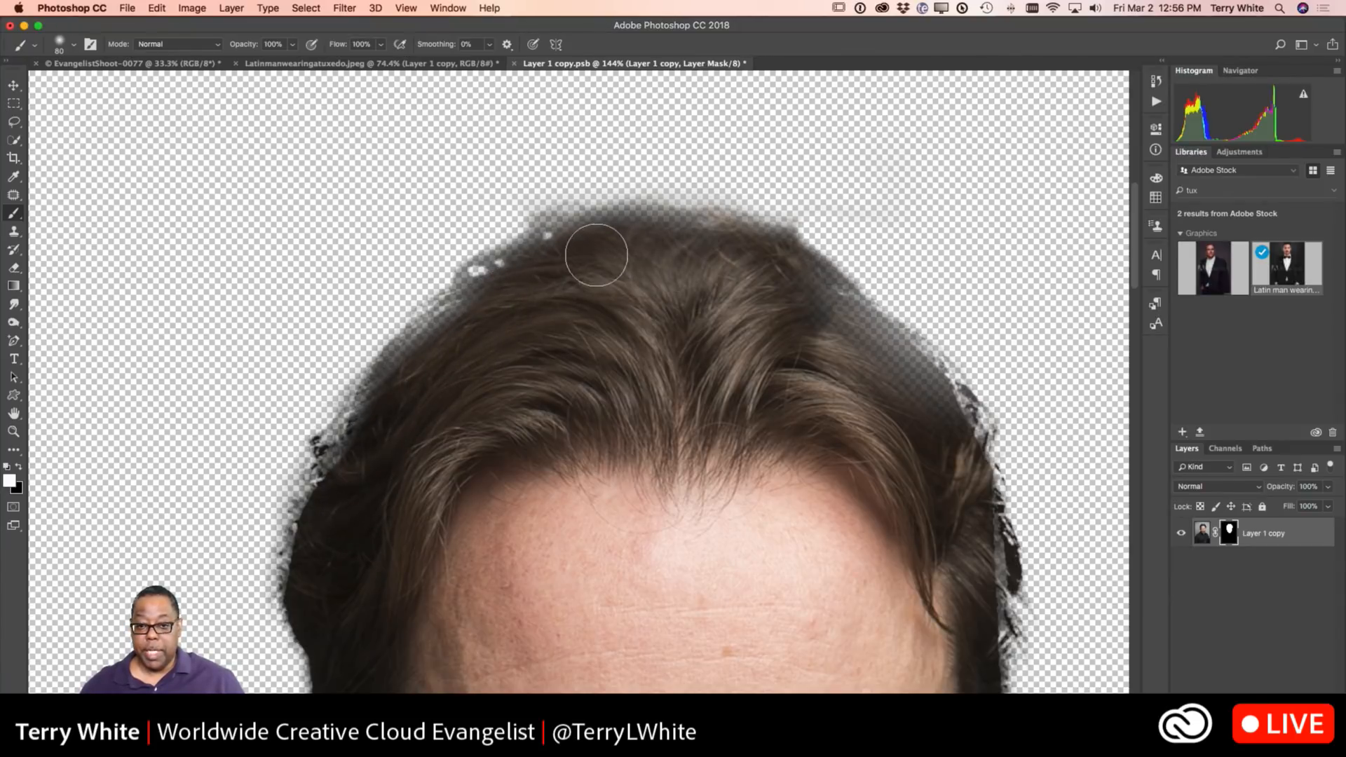
pyautogui.moveTo(772, 285)
pyautogui.mouseDown()
pyautogui.moveTo(898, 372)
pyautogui.moveTo(919, 414)
pyautogui.moveTo(929, 507)
pyautogui.moveTo(972, 581)
pyautogui.moveTo(961, 541)
pyautogui.mouseUp()
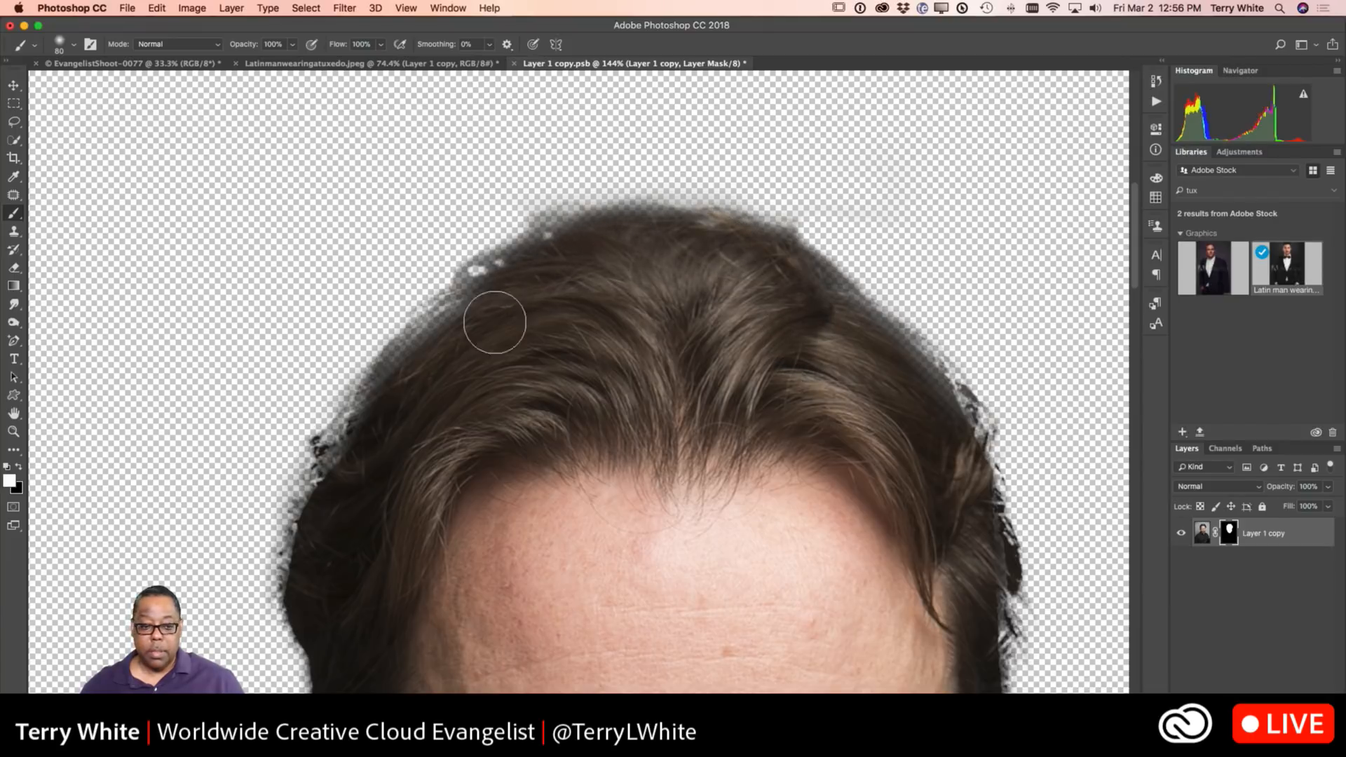
pyautogui.moveTo(362, 442)
pyautogui.mouseDown()
pyautogui.moveTo(342, 466)
pyautogui.moveTo(344, 527)
pyautogui.mouseUp()
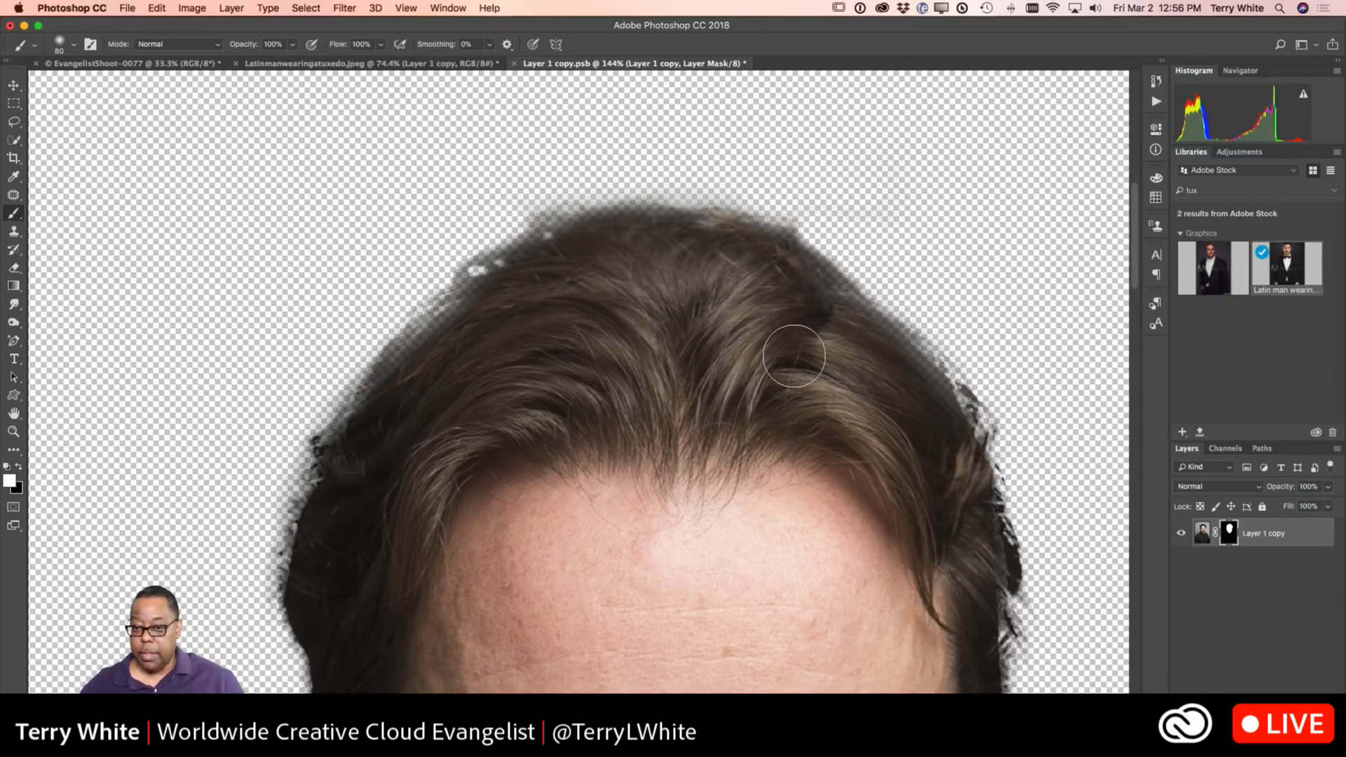
pyautogui.press('super+w')
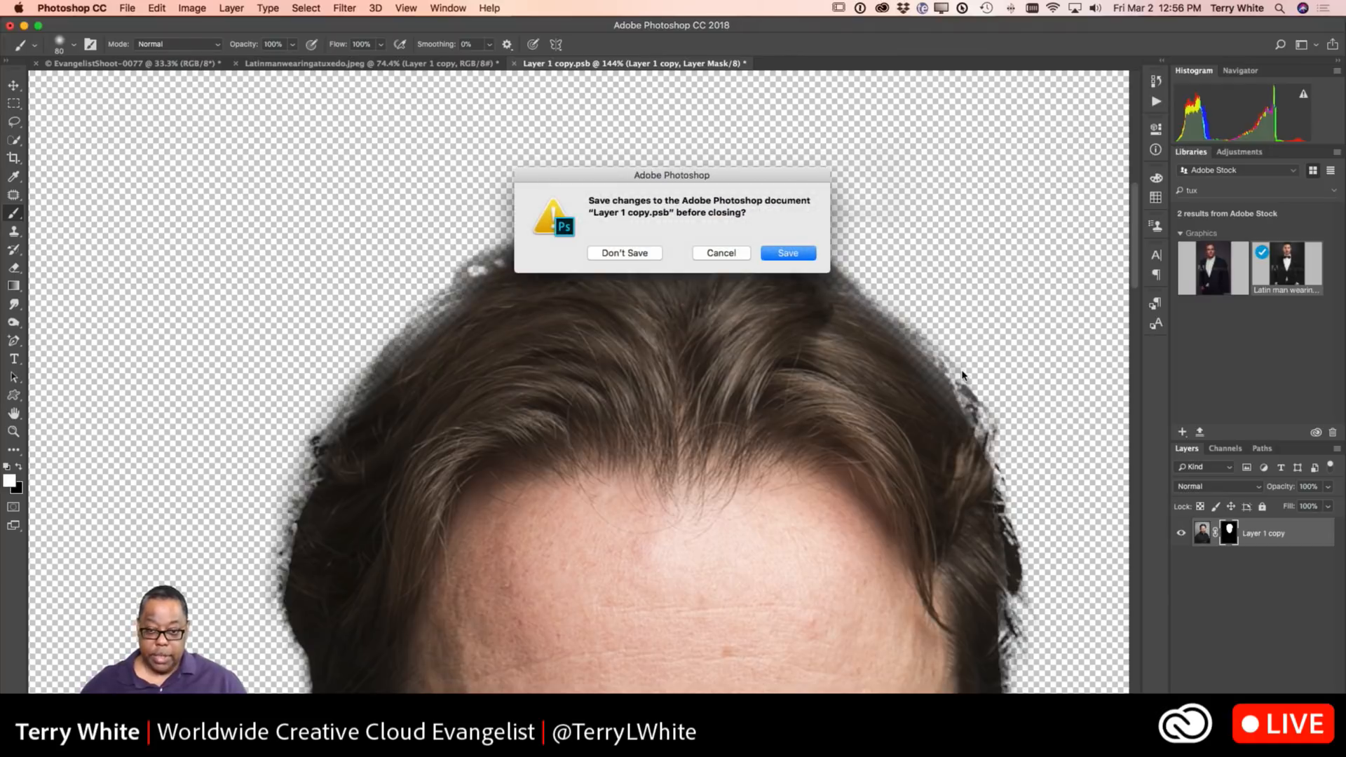
pyautogui.press('Return')
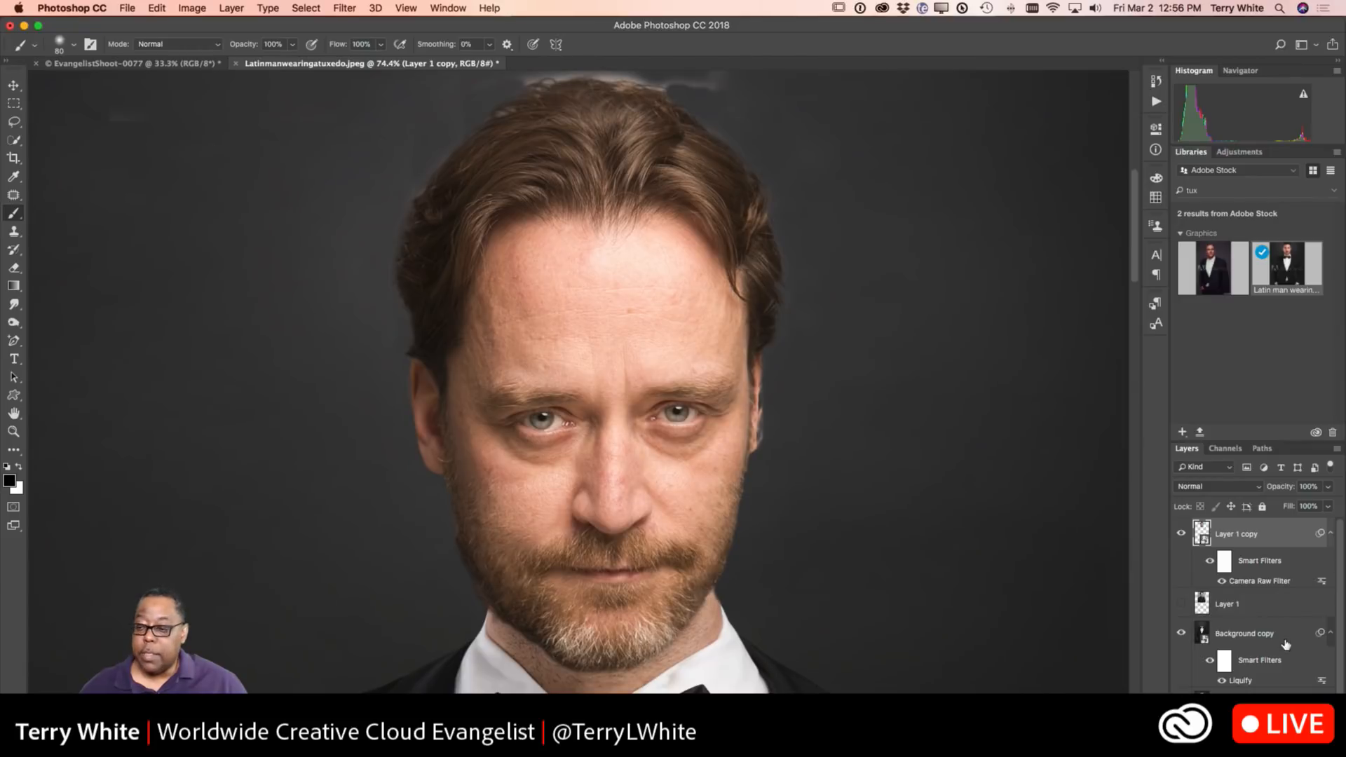
# - Select Background copy and toggle its visibility and Layer 1 copy's to find the source of the light marks above the hair
pyautogui.click(1180, 633)
pyautogui.click(1180, 634)
pyautogui.click(1180, 633)
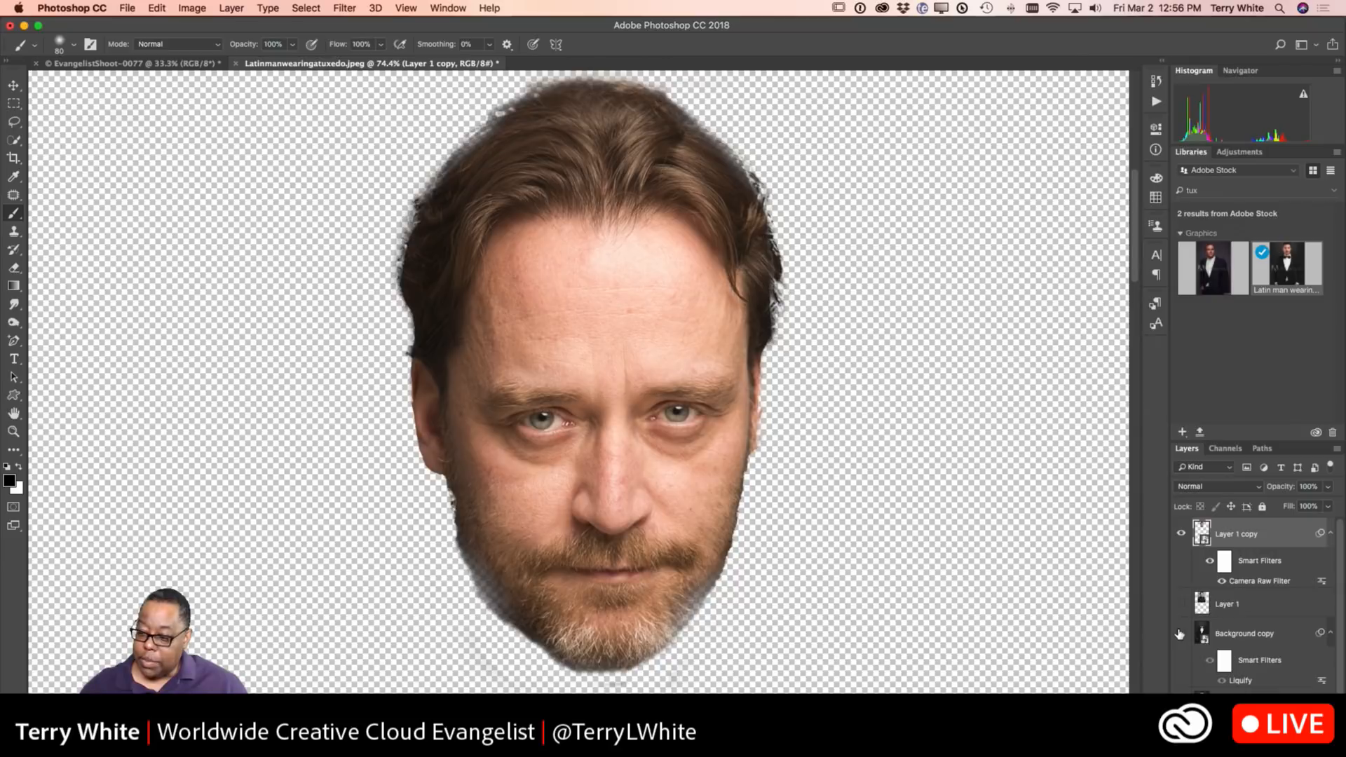
pyautogui.click(1179, 634)
pyautogui.click(1205, 634)
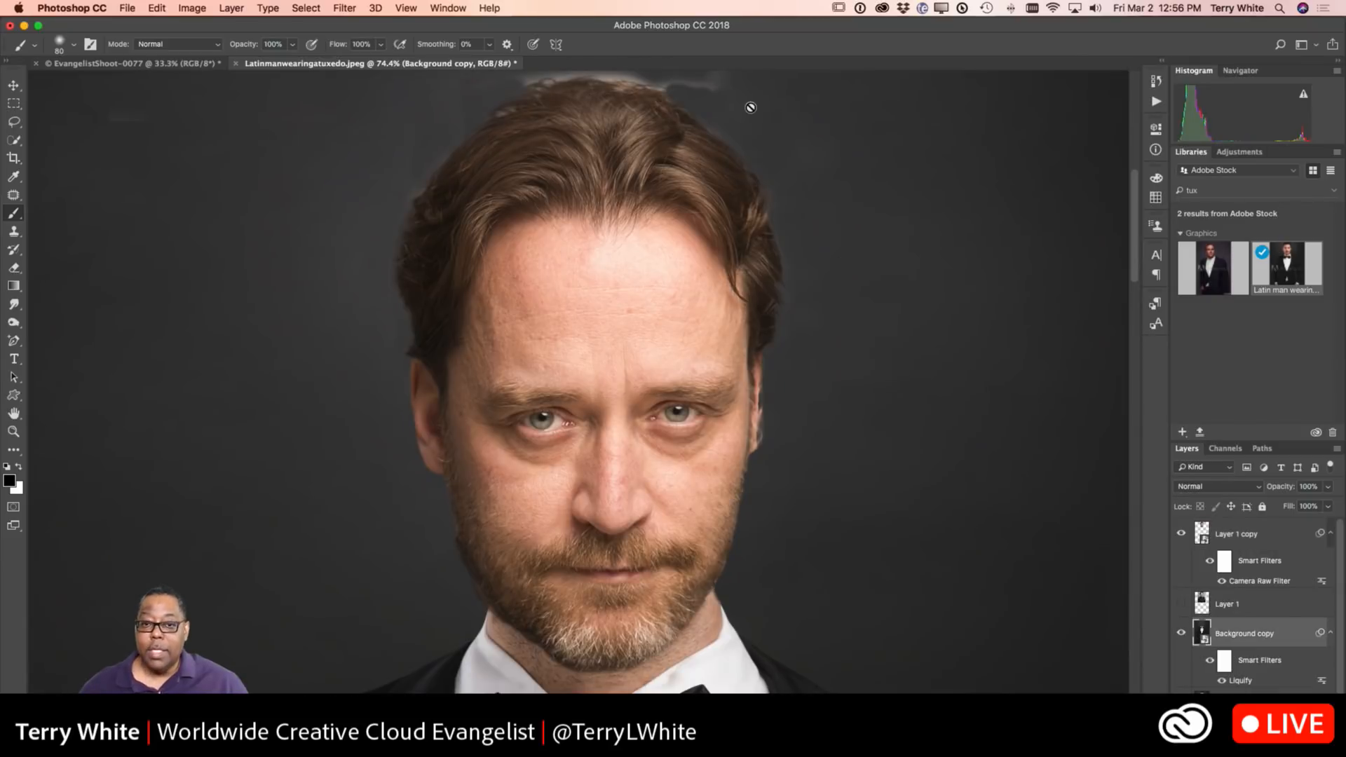
pyautogui.click(1181, 534)
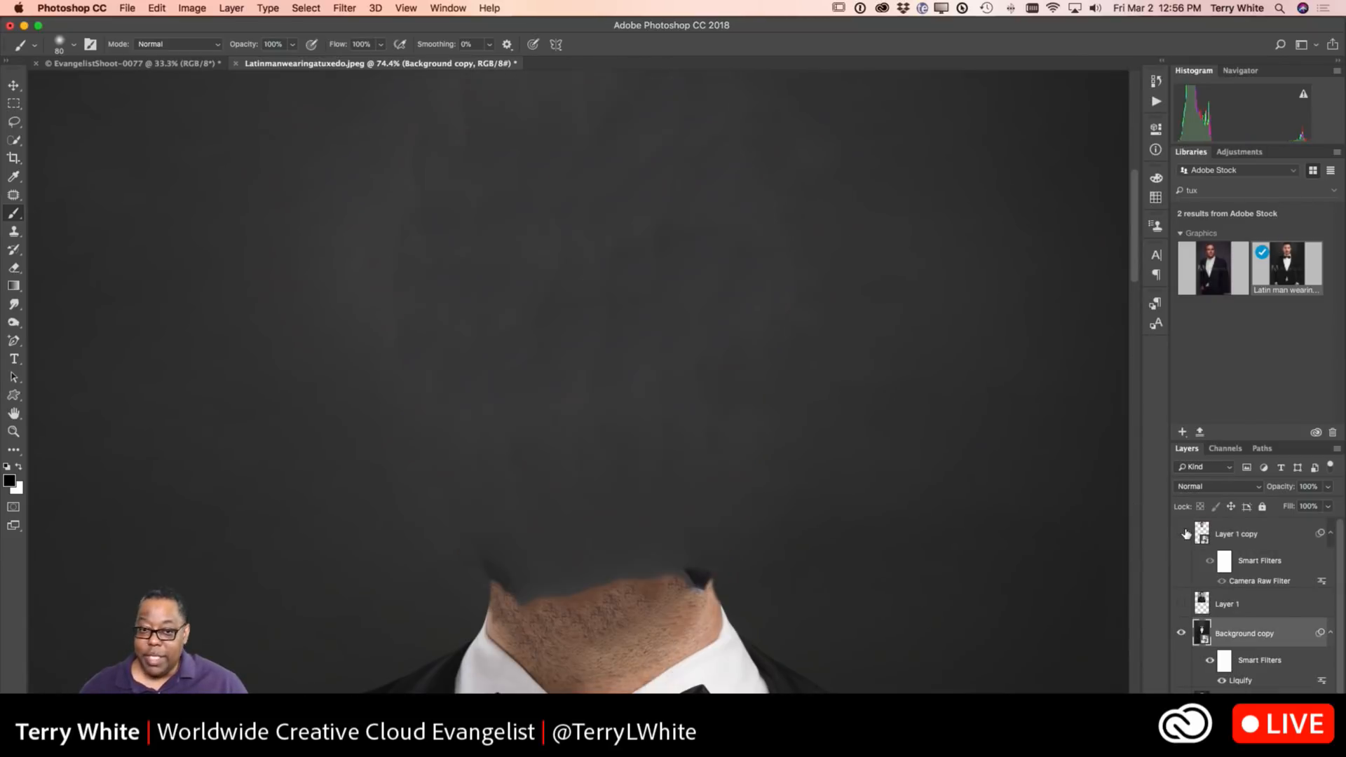
pyautogui.click(1180, 534)
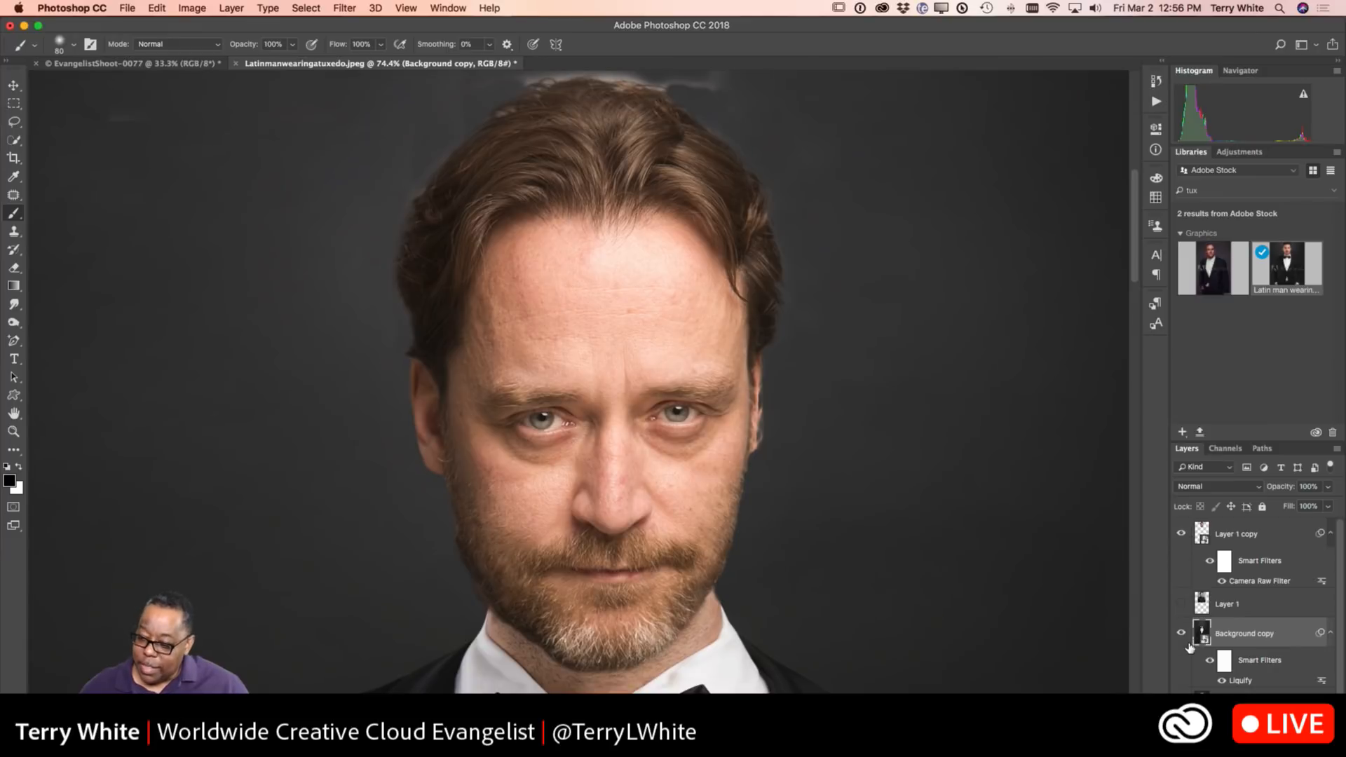
pyautogui.scroll(-1, 1179, 638)
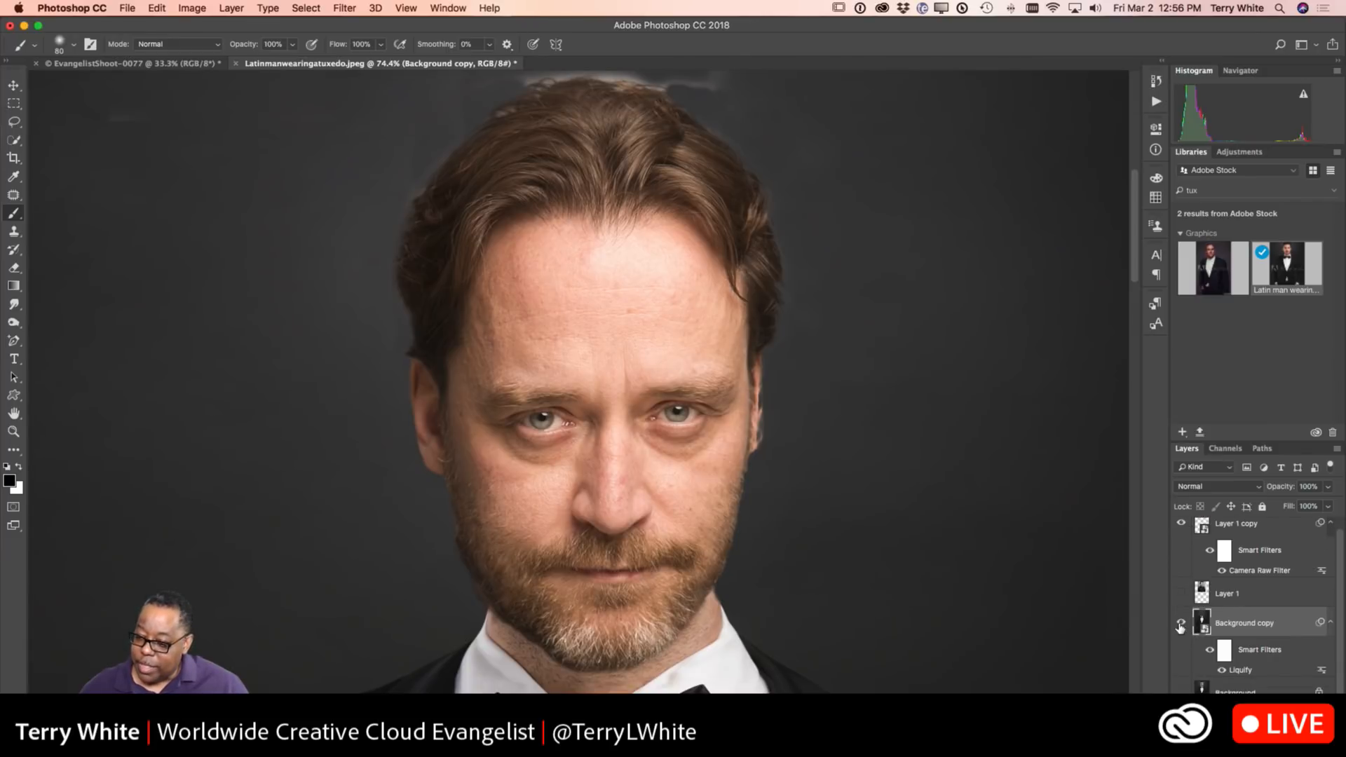
pyautogui.click(1180, 624)
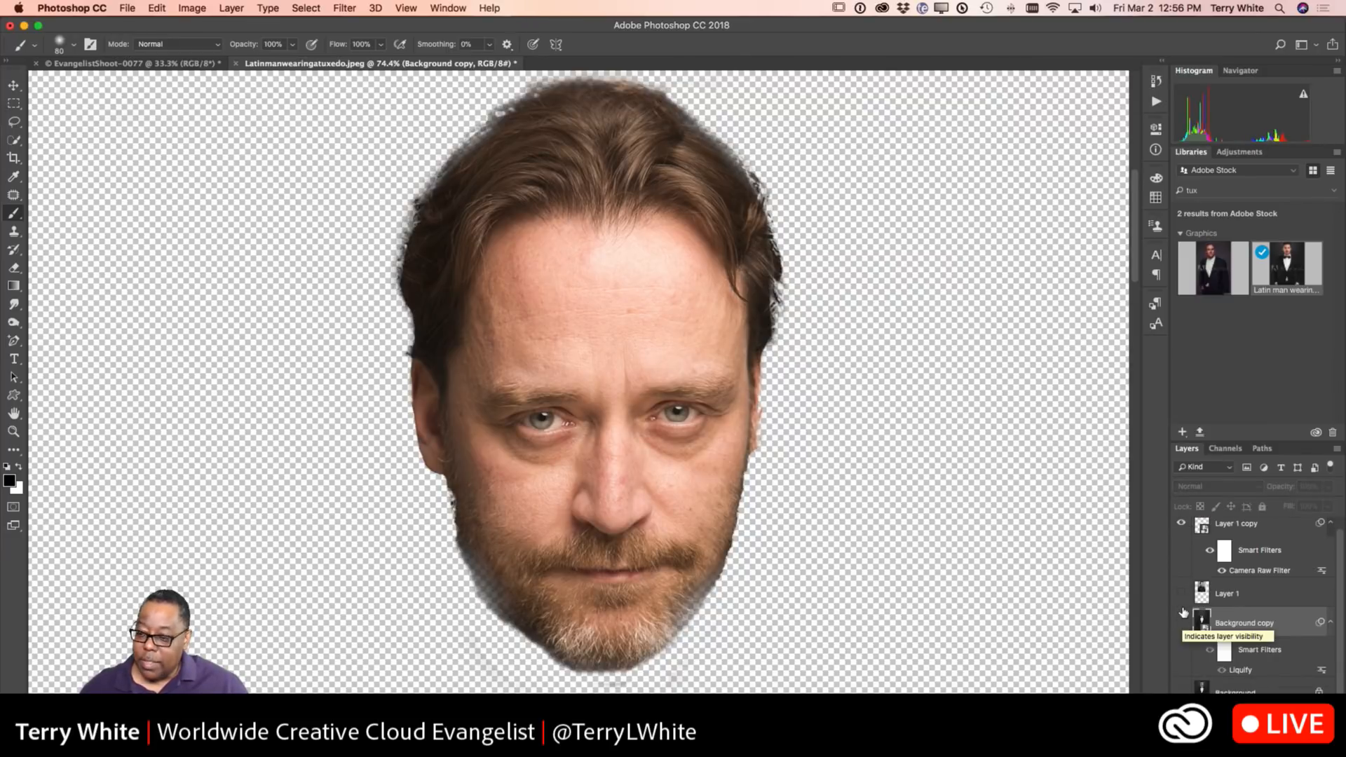
pyautogui.click(1180, 525)
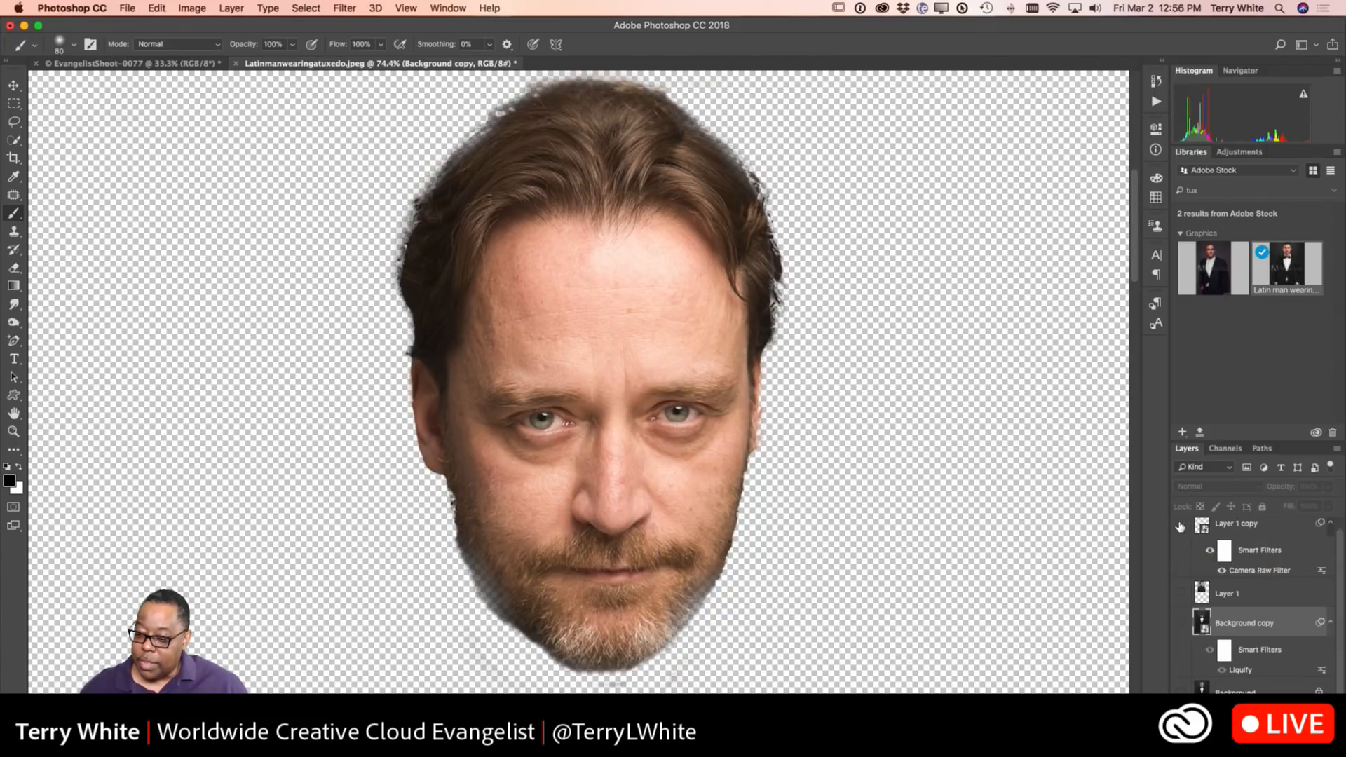
pyautogui.click(1181, 624)
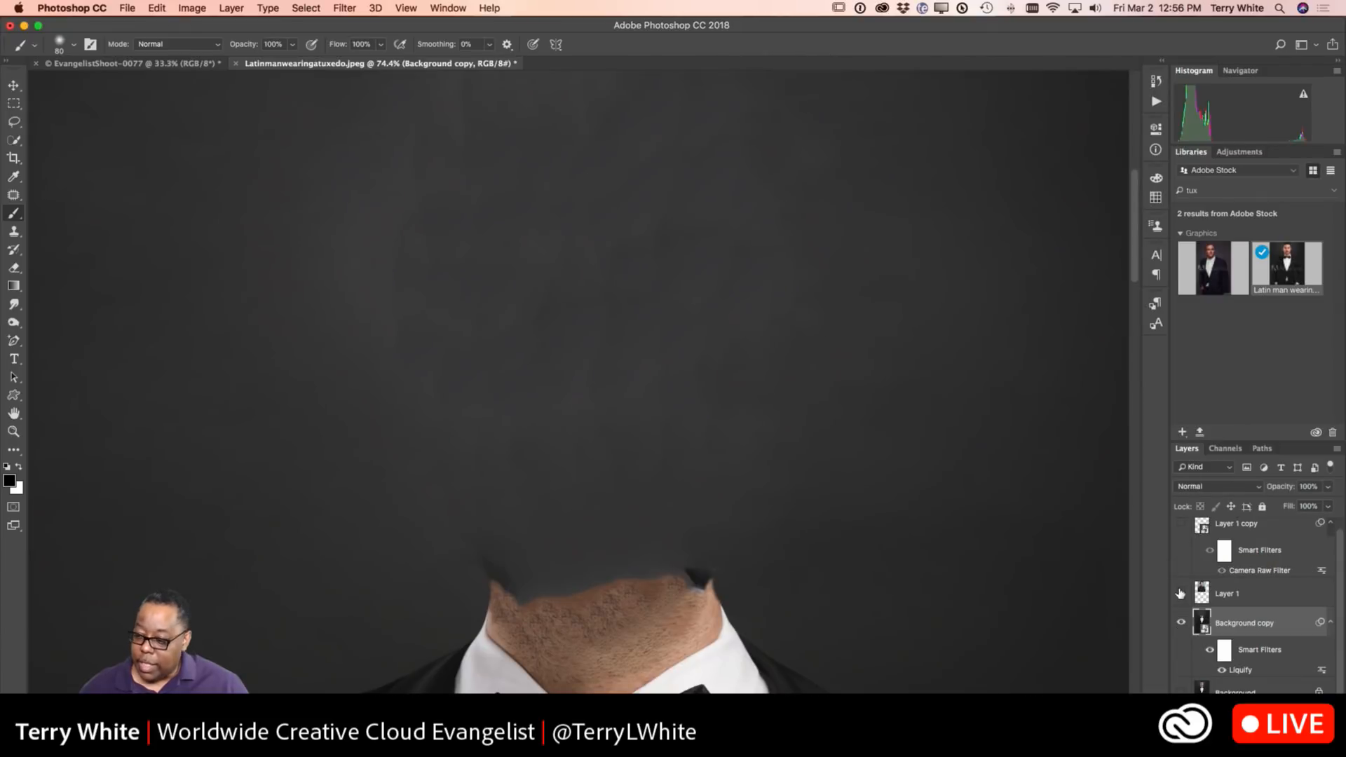
pyautogui.click(1180, 525)
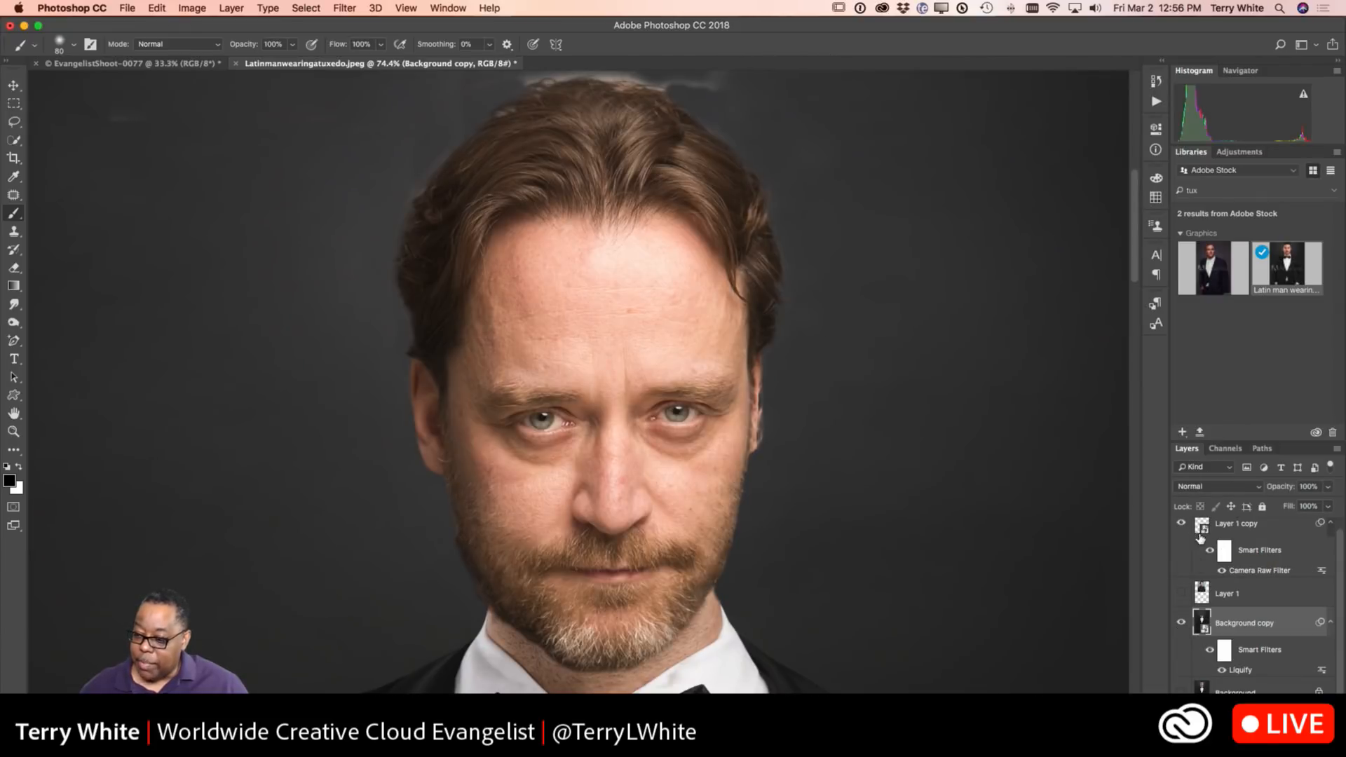
pyautogui.scroll(1, 1201, 544)
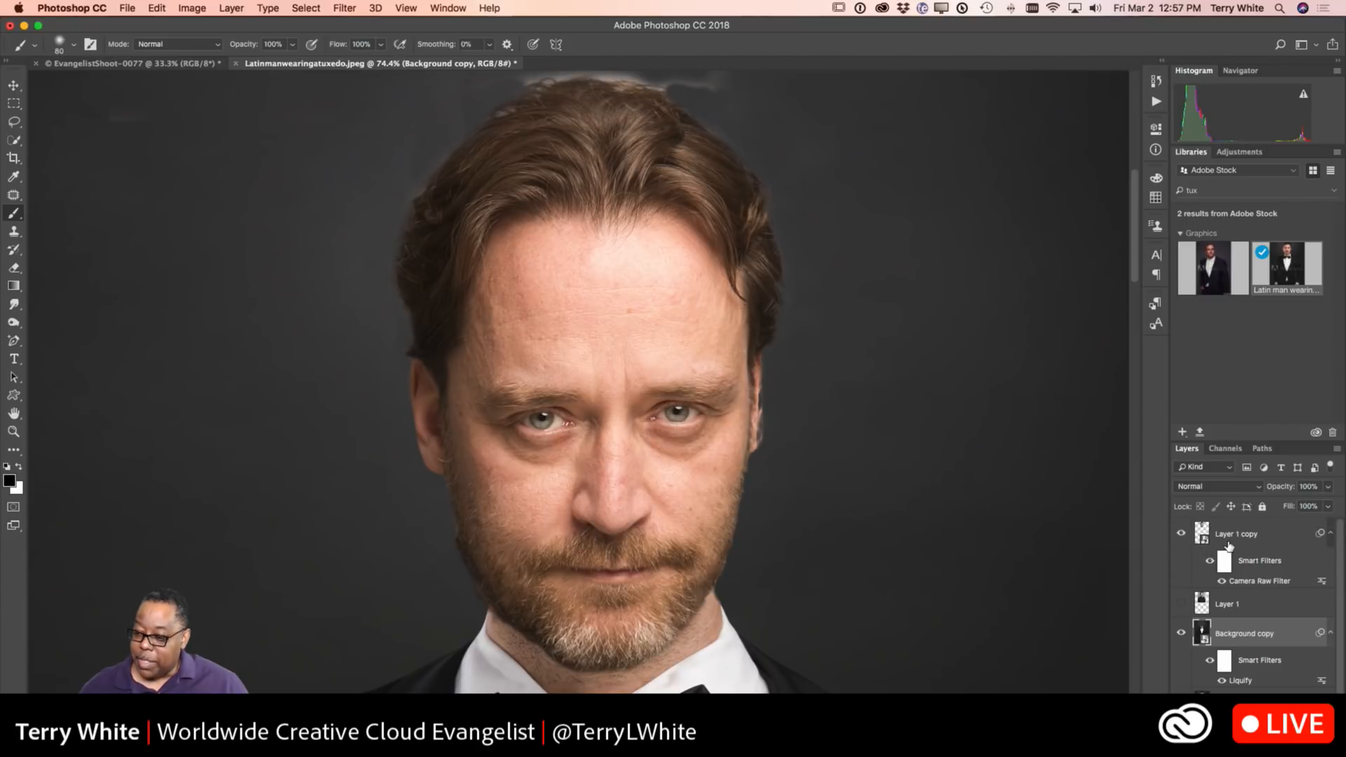
# - Add a layer mask to Layer 1 copy and paint black on it over the light marks above the hair
pyautogui.click(1203, 537)
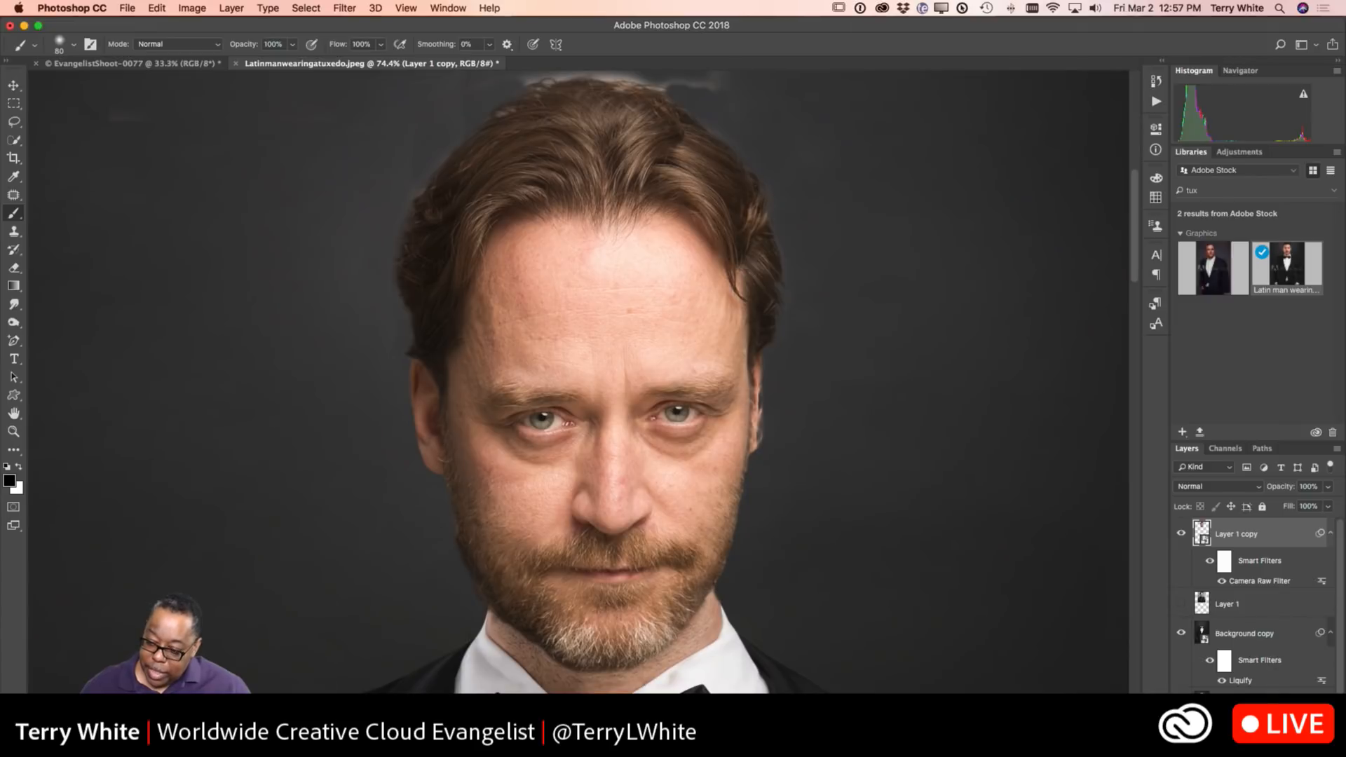
pyautogui.click(1240, 748)
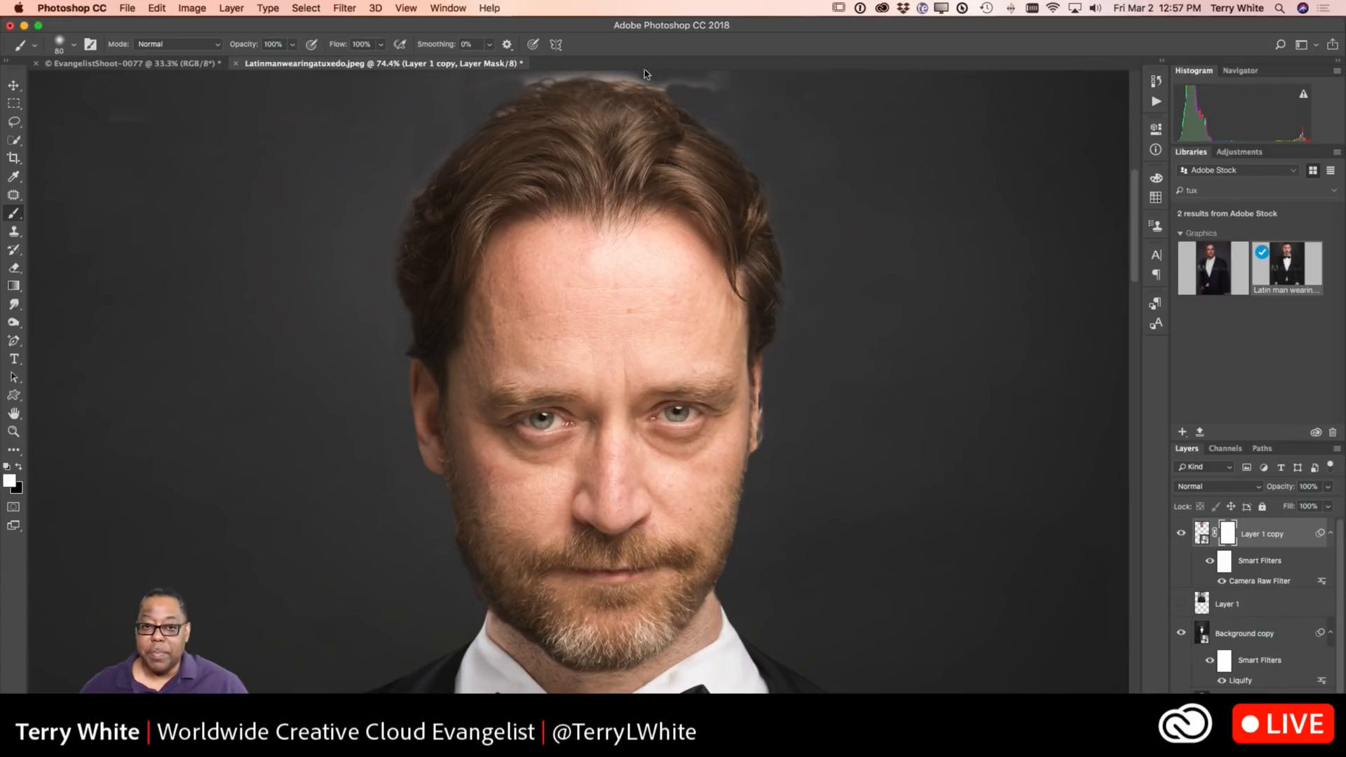
pyautogui.press('x')
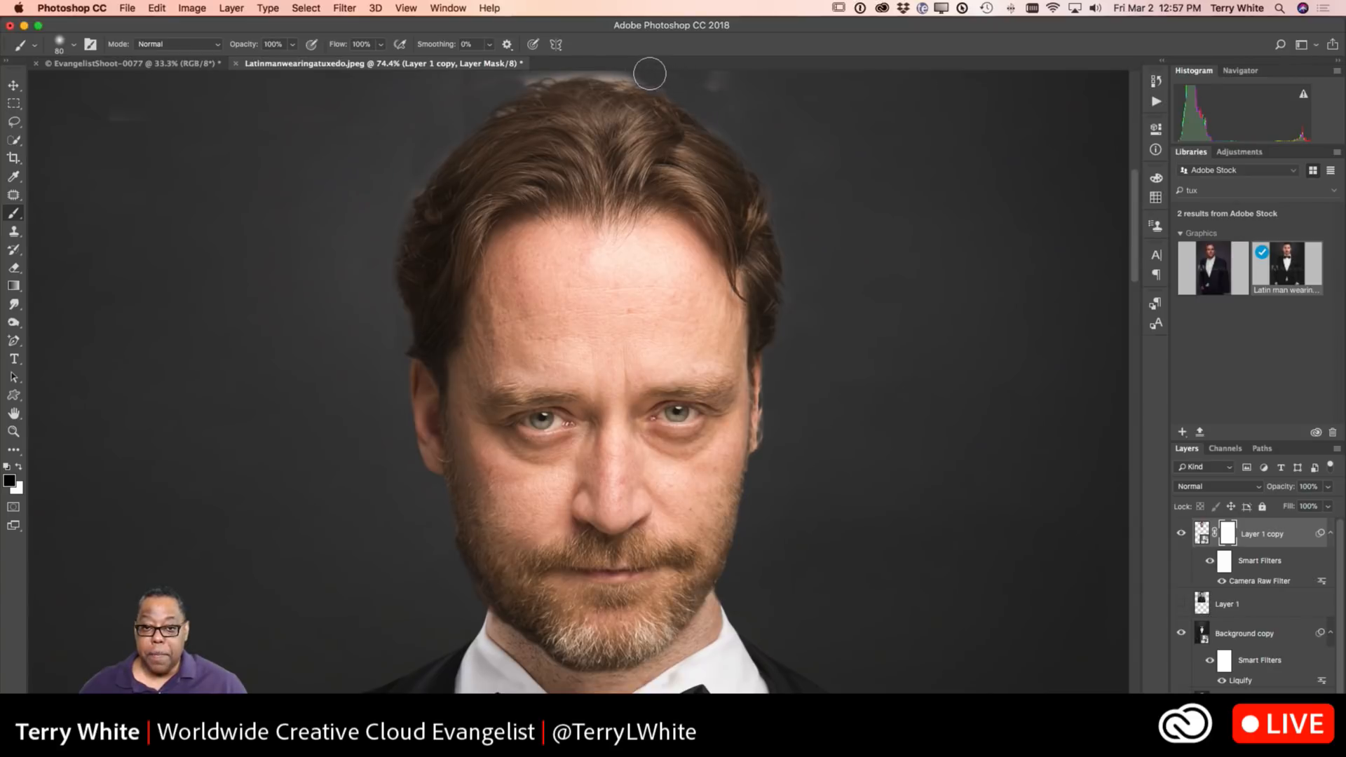
pyautogui.moveTo(646, 71)
pyautogui.mouseDown()
pyautogui.moveTo(510, 76)
pyautogui.moveTo(644, 70)
pyautogui.moveTo(521, 77)
pyautogui.mouseUp()
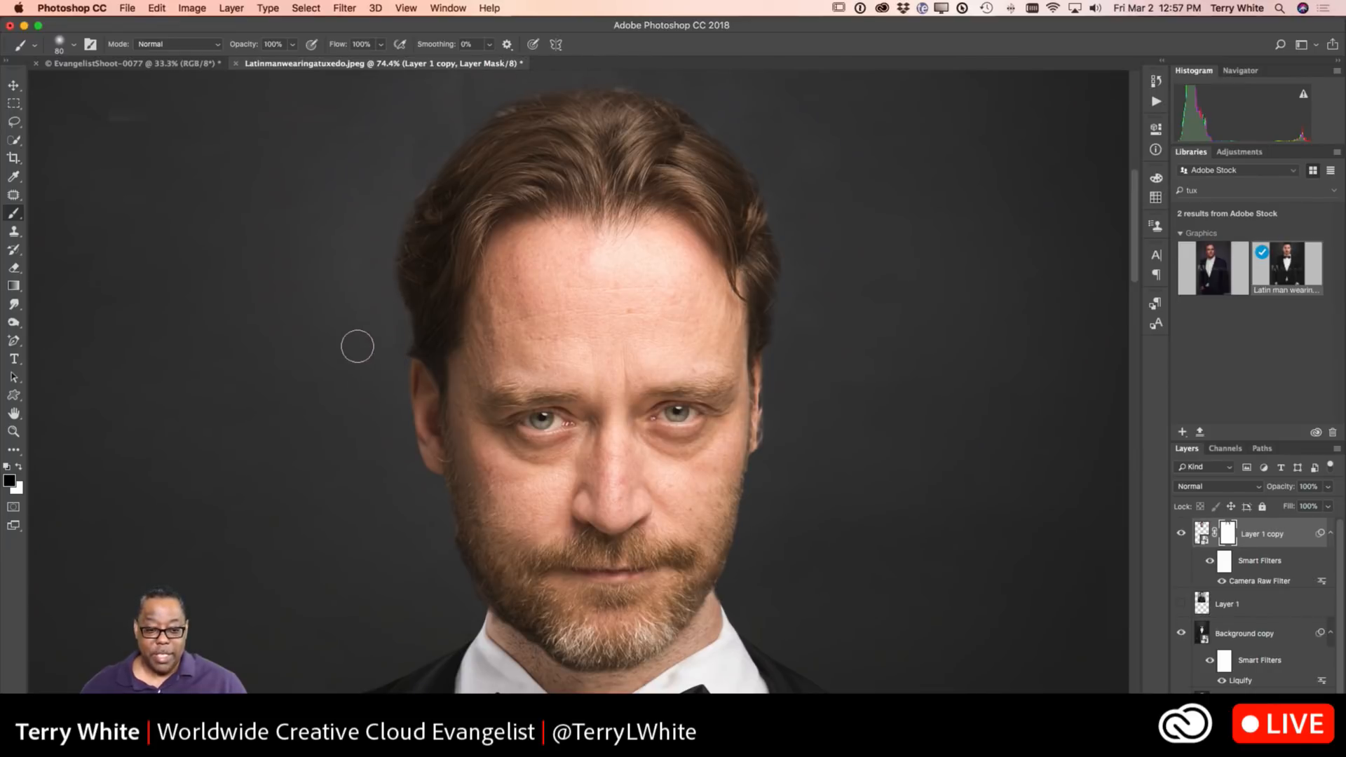
pyautogui.press('super+0')
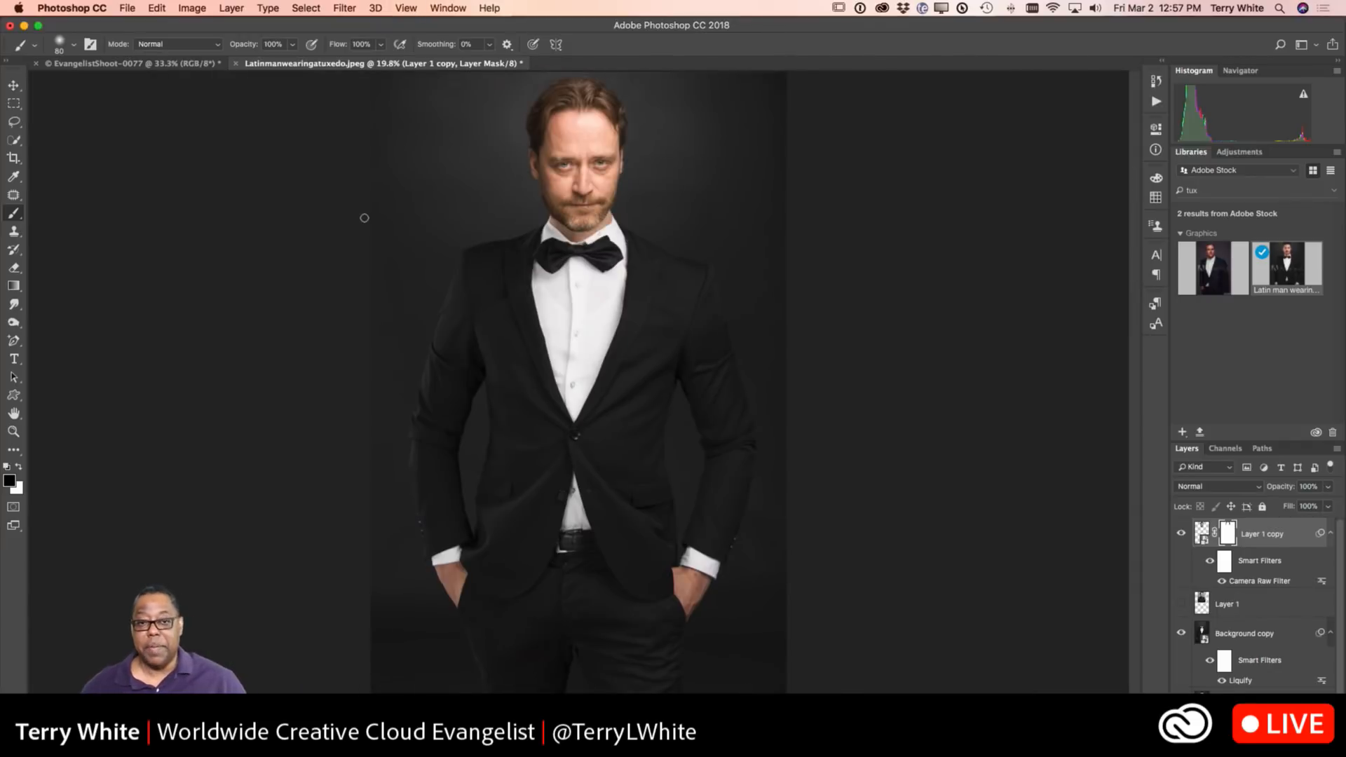
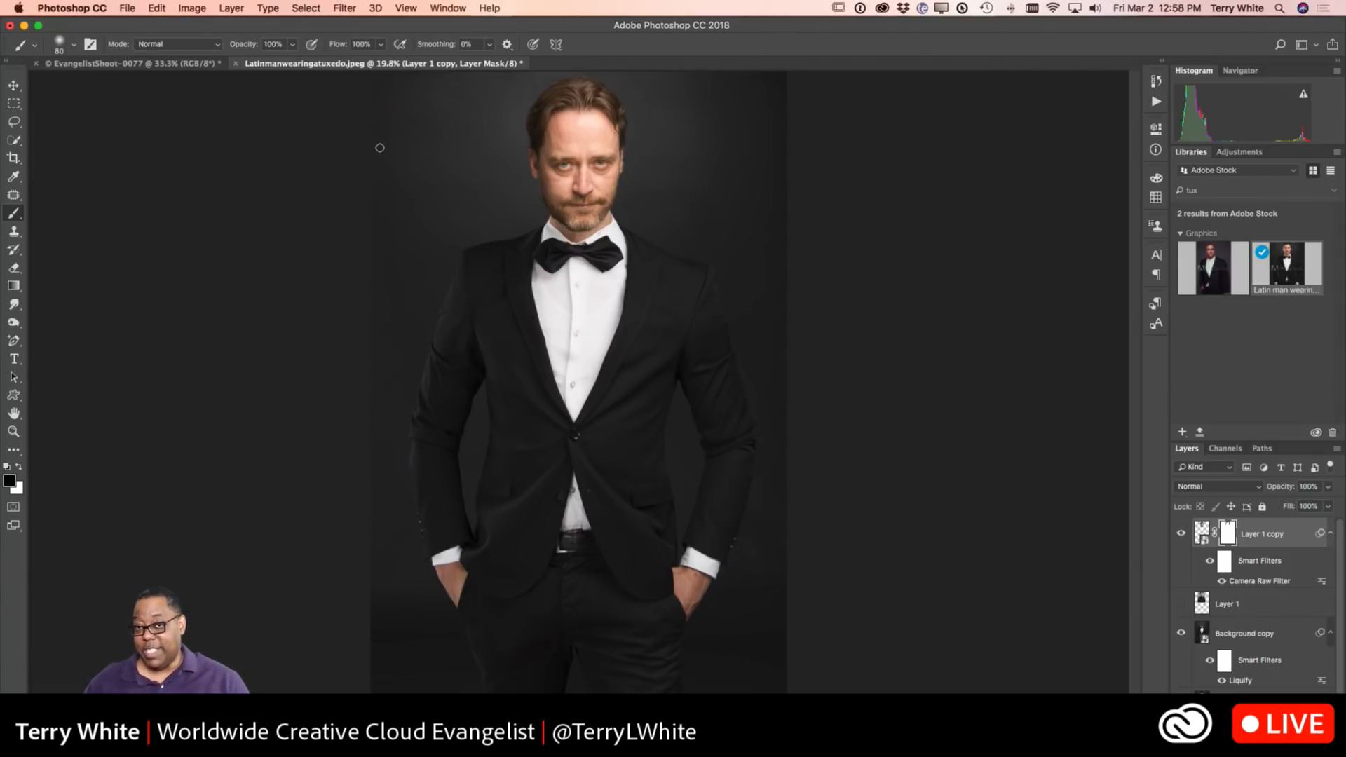
# - Open the recent file Bride Composite.psd and toggle the Bride Left layer's visibility off and on to review the blend
pyautogui.click(127, 8)
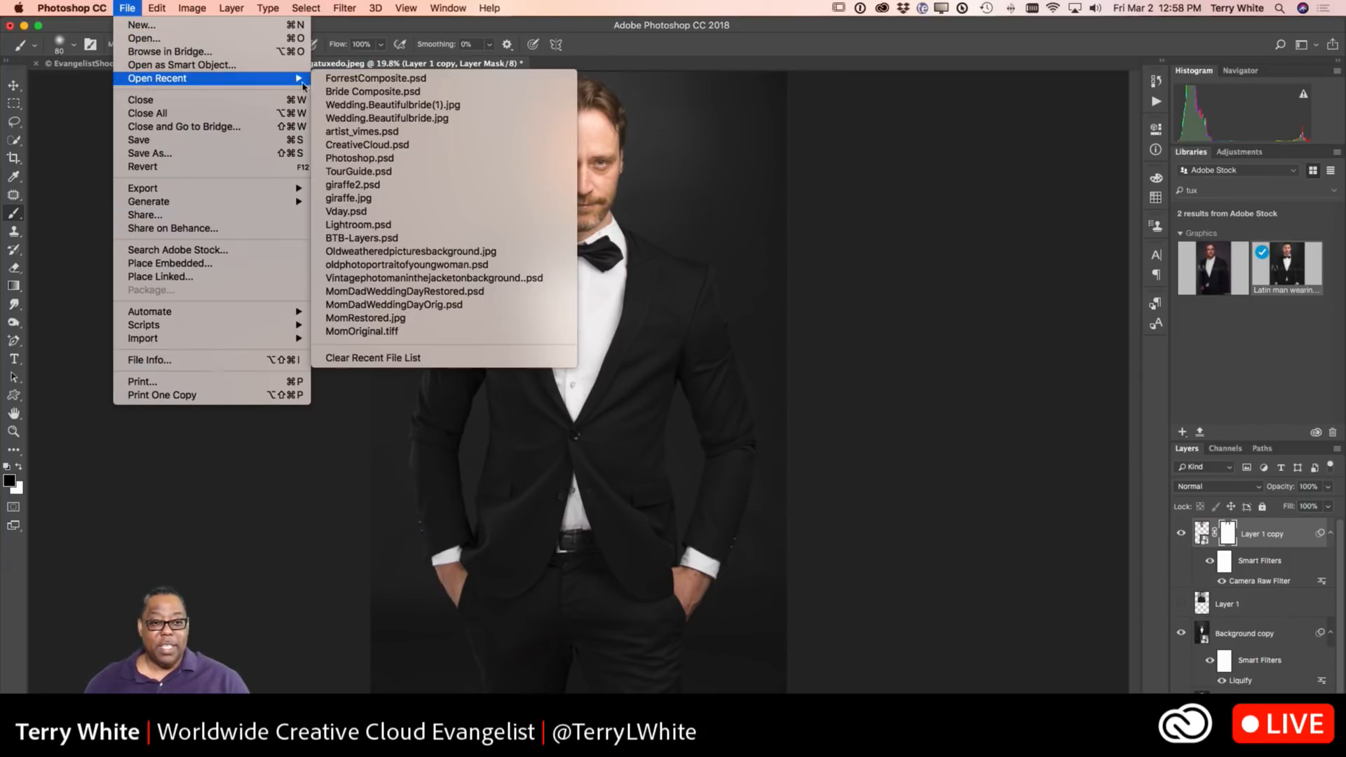
pyautogui.click(340, 92)
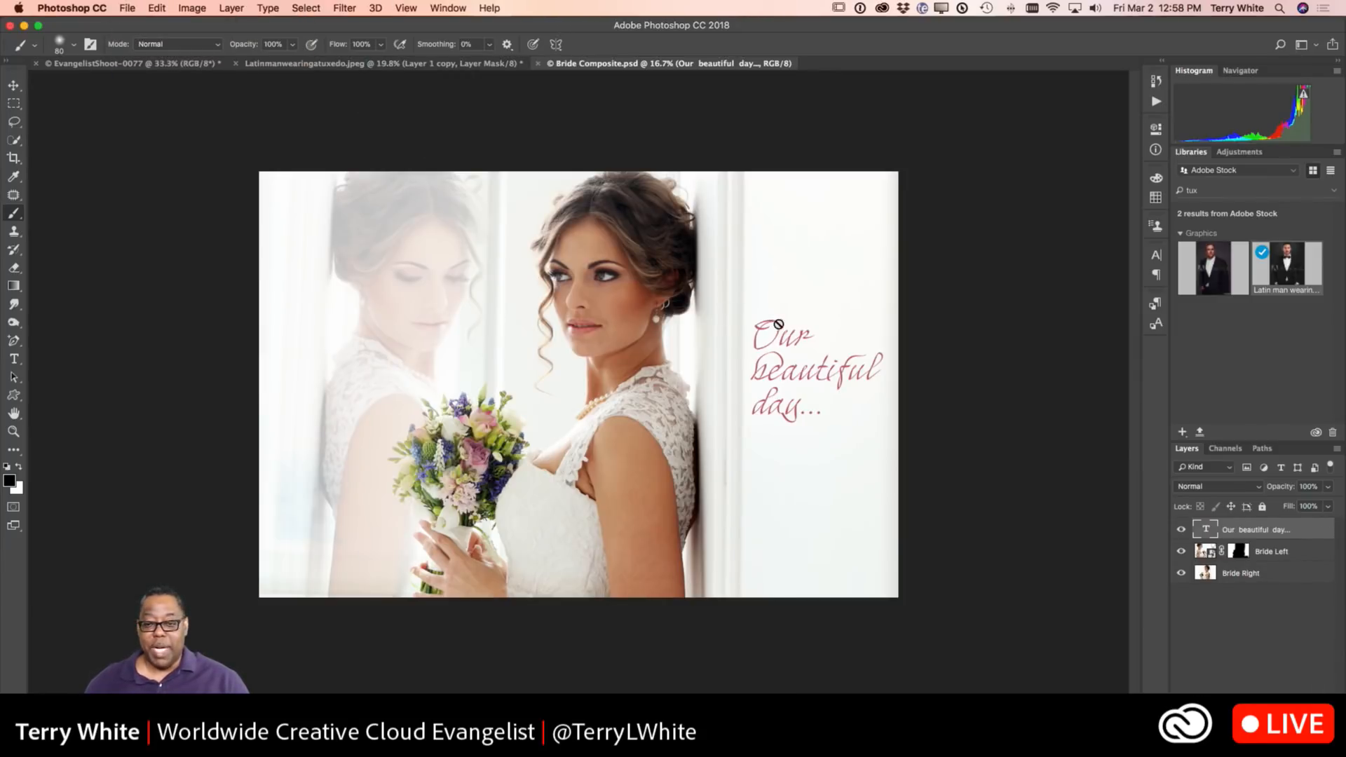
pyautogui.click(1180, 552)
pyautogui.click(1181, 552)
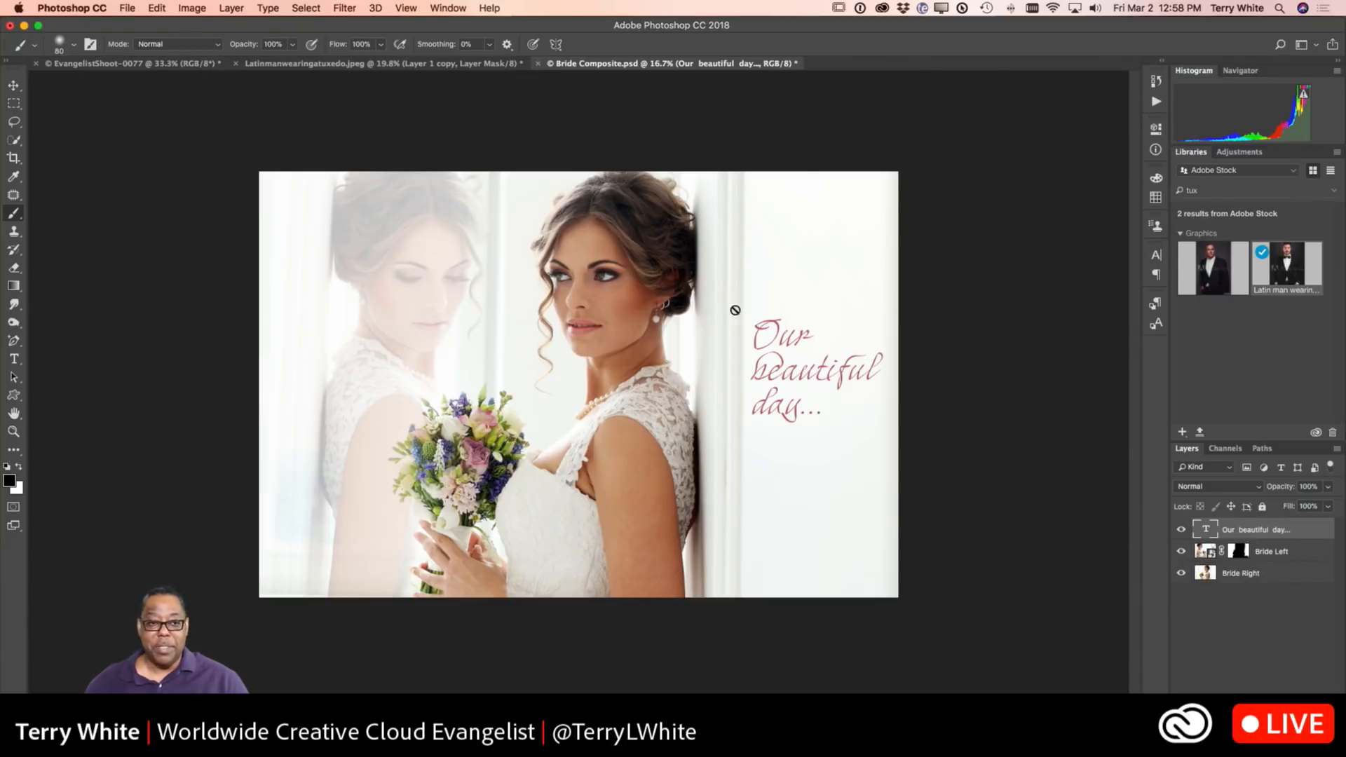
# - Open the recent file ForrestComposite.psd to view the forest composite, and return to the Latinmanwearingatuxedo.jpeg document
pyautogui.click(127, 8)
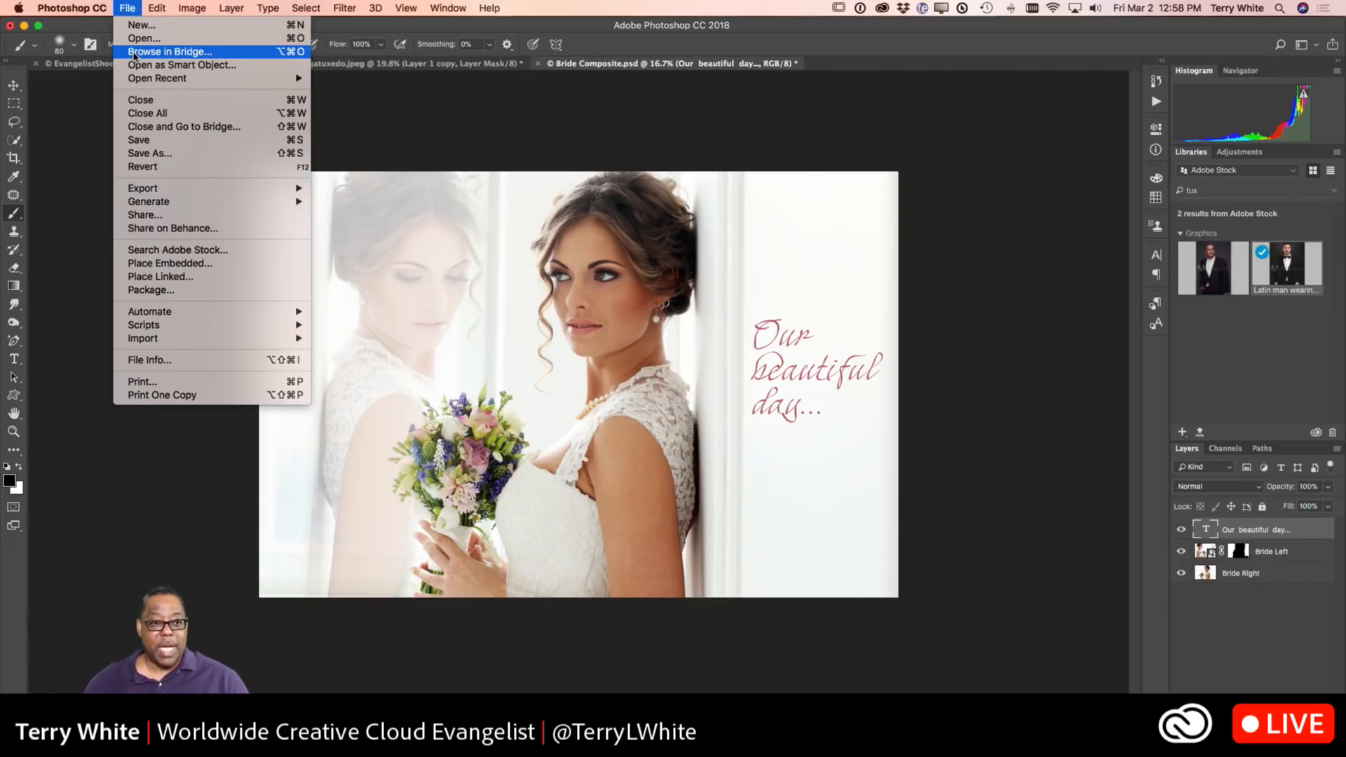
pyautogui.moveTo(147, 81)
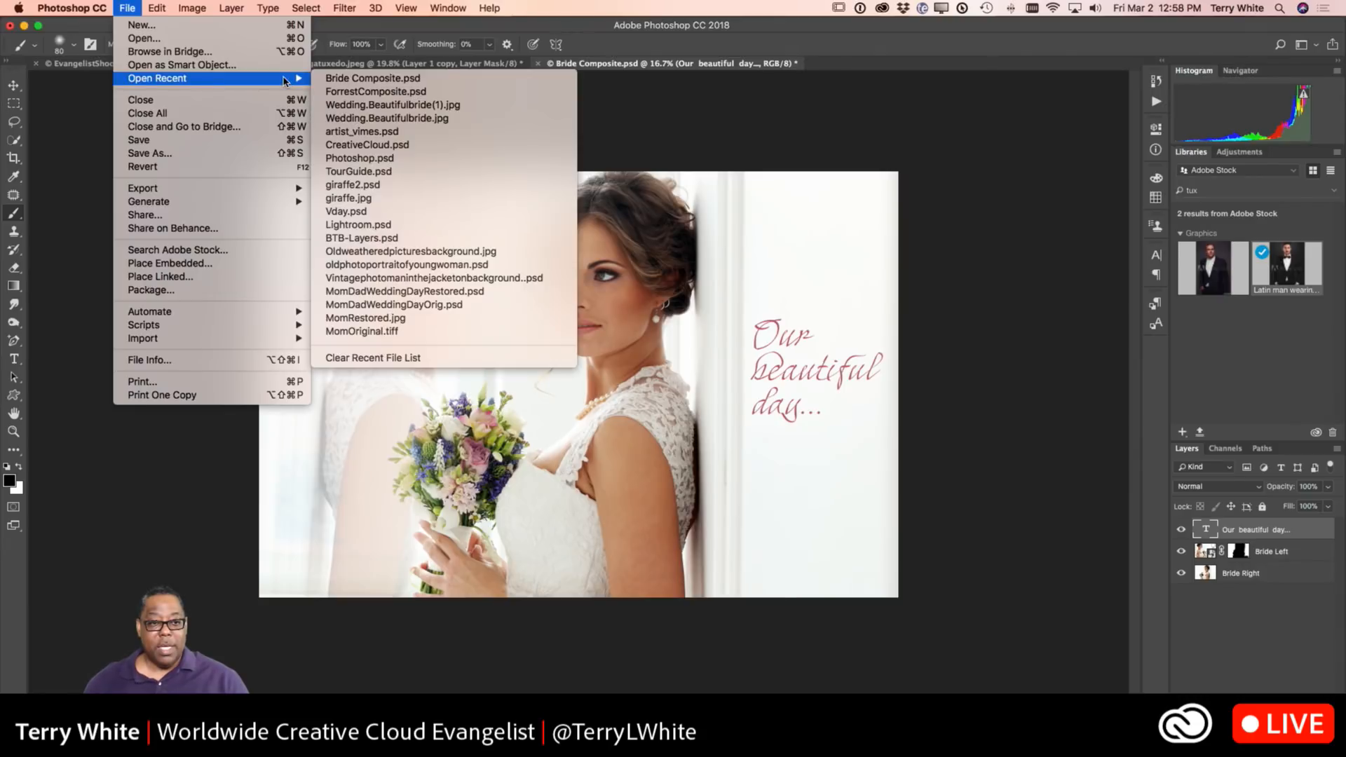
pyautogui.click(354, 93)
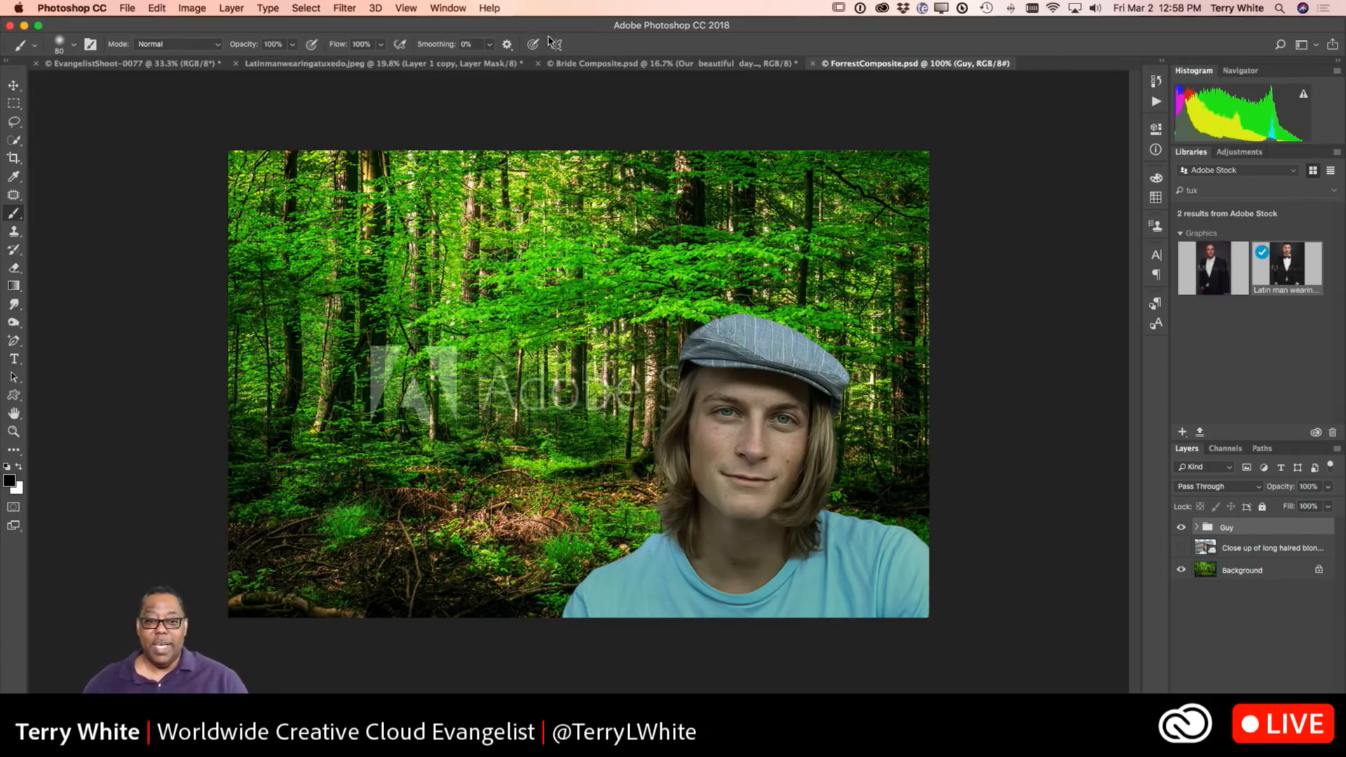
pyautogui.click(354, 63)
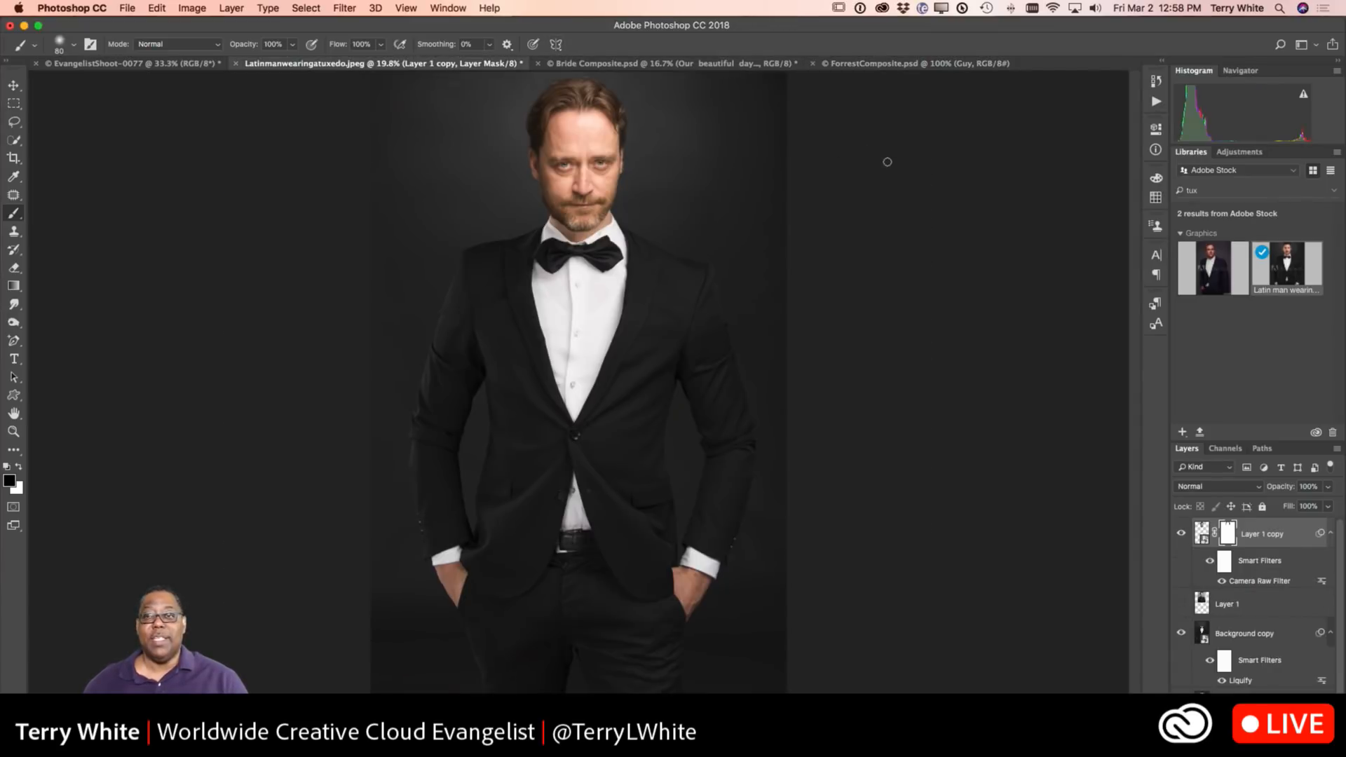